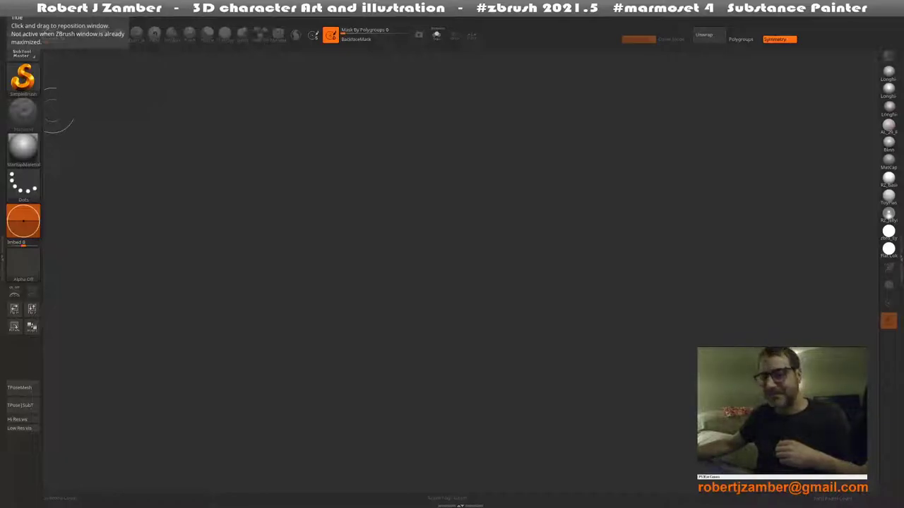
# Open the RavenGirl project from Documents > Portfolio > Black
pyautogui.click(151, 21)
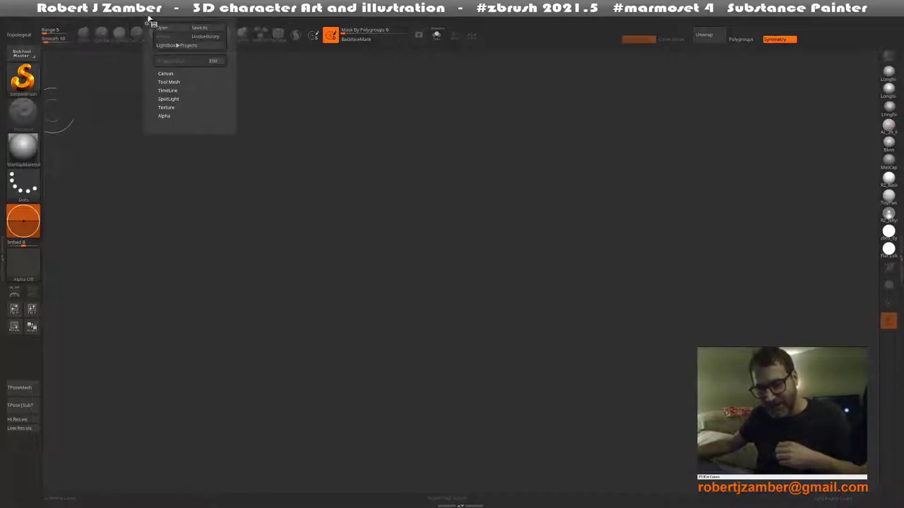
pyautogui.click(167, 30)
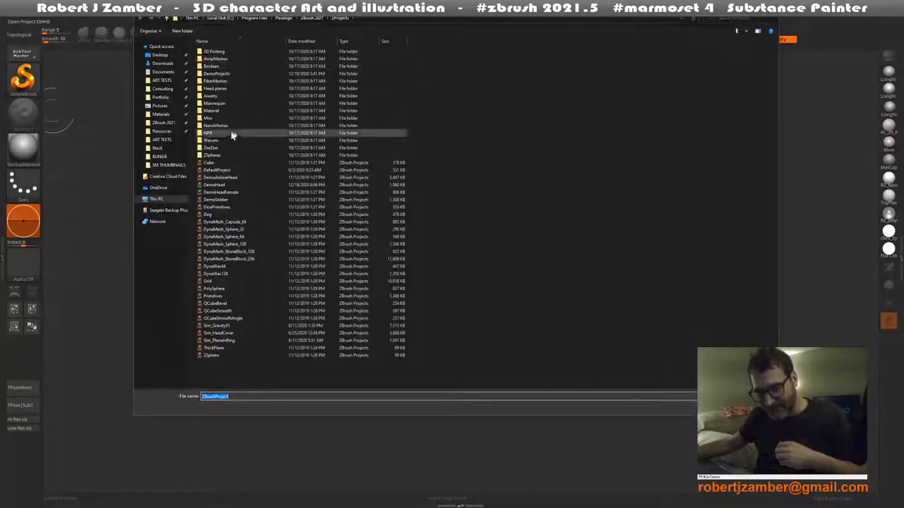
pyautogui.click(161, 97)
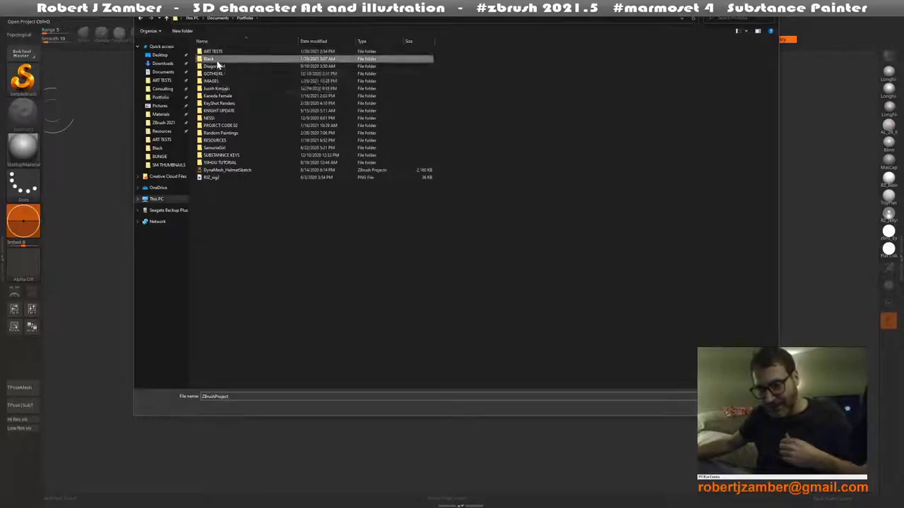
pyautogui.doubleClick(213, 60)
pyautogui.click(215, 82)
pyautogui.doubleClick(215, 81)
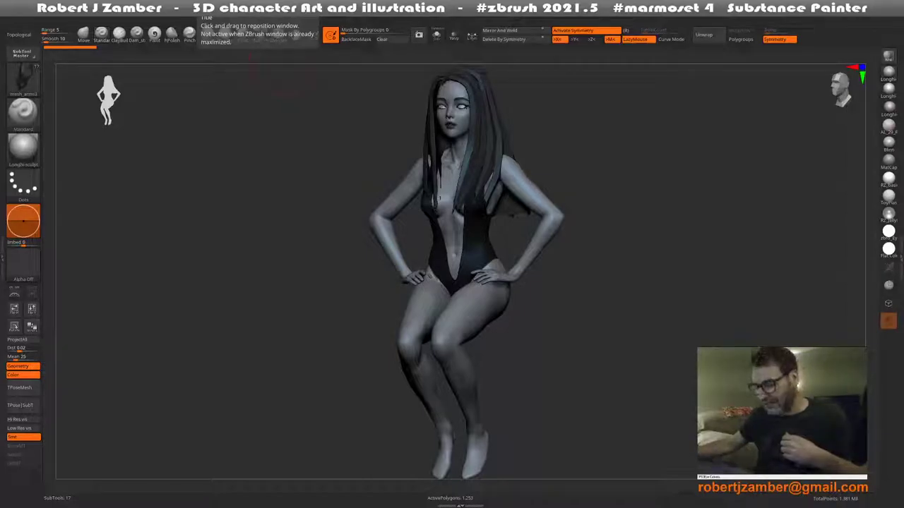
pyautogui.keyDown('shift'); pyautogui.moveTo(230, 153); pyautogui.dragTo(262, 153); pyautogui.keyUp('shift')
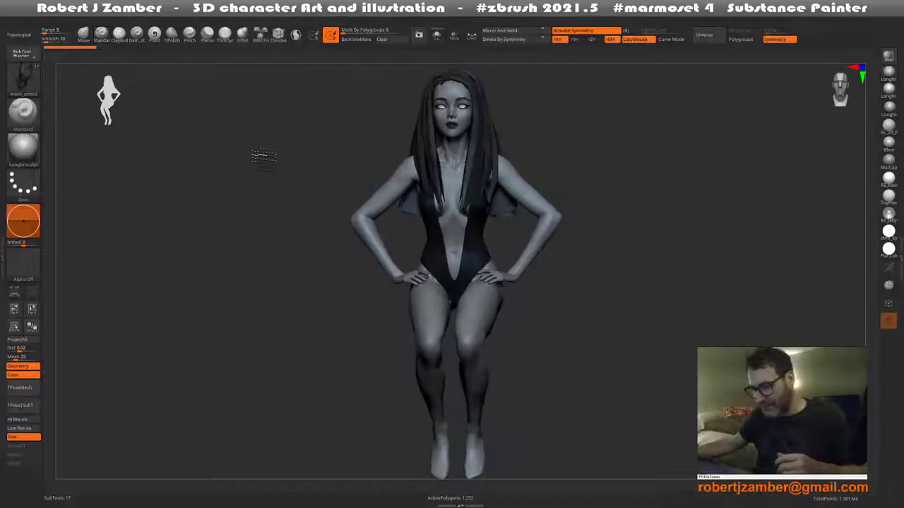
pyautogui.moveTo(351, 318)
pyautogui.keyDown('shift'); pyautogui.mouseDown()
pyautogui.moveTo(339, 297)
pyautogui.moveTo(325, 309)
pyautogui.moveTo(347, 323)
pyautogui.mouseUp(); pyautogui.keyUp('shift')
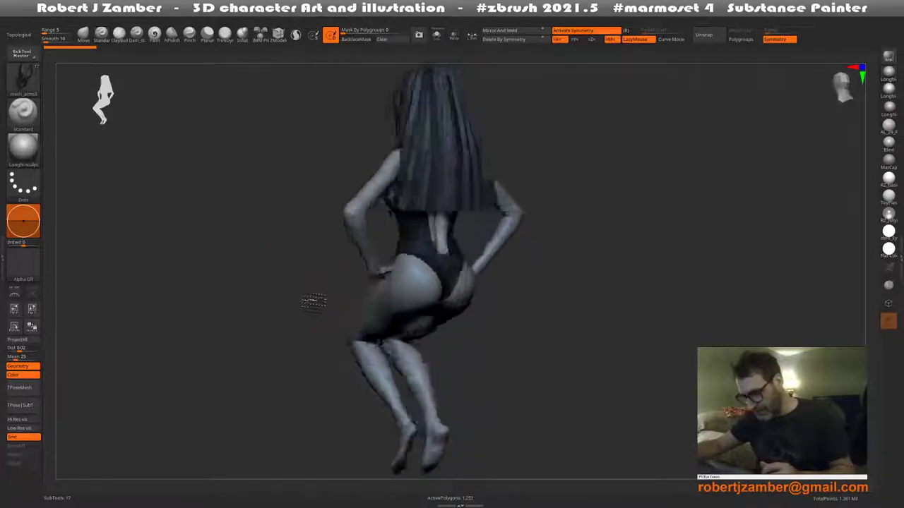
pyautogui.keyDown('alt'); pyautogui.click(338, 225); pyautogui.keyUp('alt')
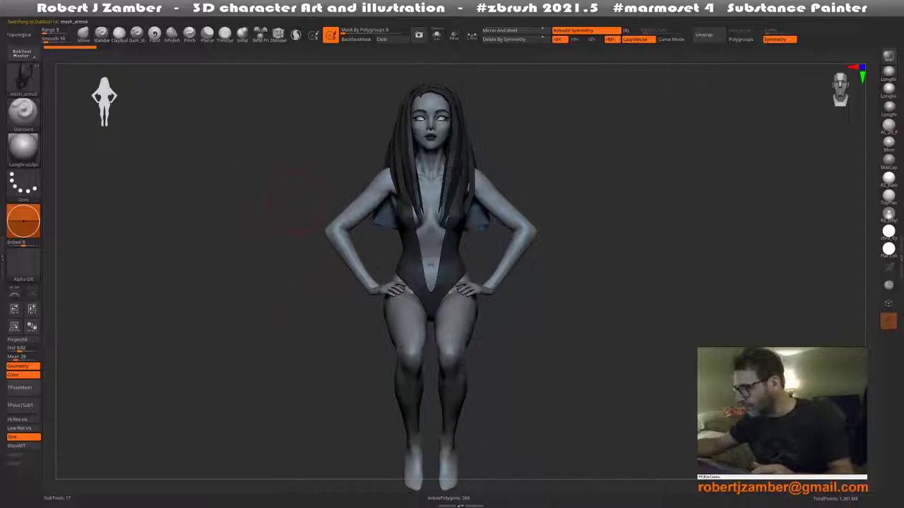
pyautogui.moveTo(300, 217); pyautogui.dragTo(291, 220)
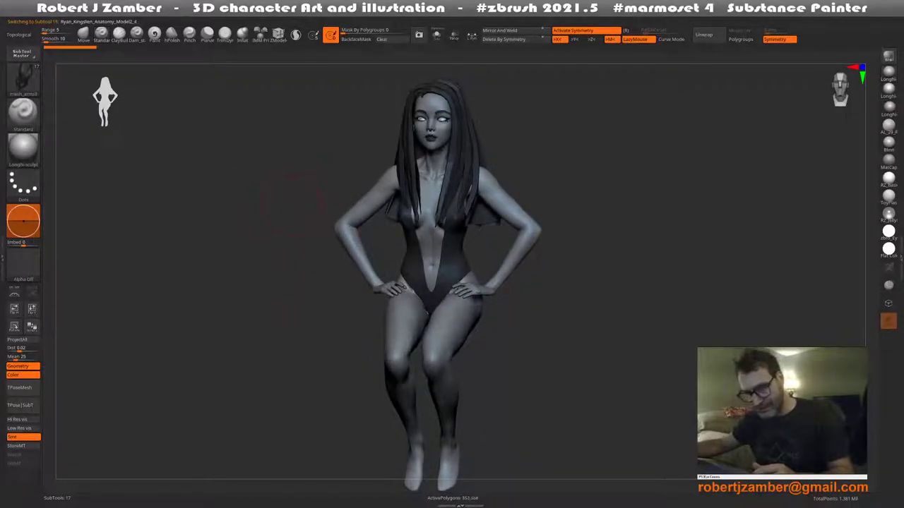
pyautogui.moveTo(293, 202)
pyautogui.mouseDown()
pyautogui.moveTo(308, 240)
pyautogui.moveTo(327, 238)
pyautogui.moveTo(311, 243)
pyautogui.moveTo(309, 256)
pyautogui.mouseUp()
# Load the RIZ_hotkeys_2021 hotkeys file from ZBrush 2021 > ZStartup > Hotkeys
pyautogui.press('f')
pyautogui.click(295, 34)
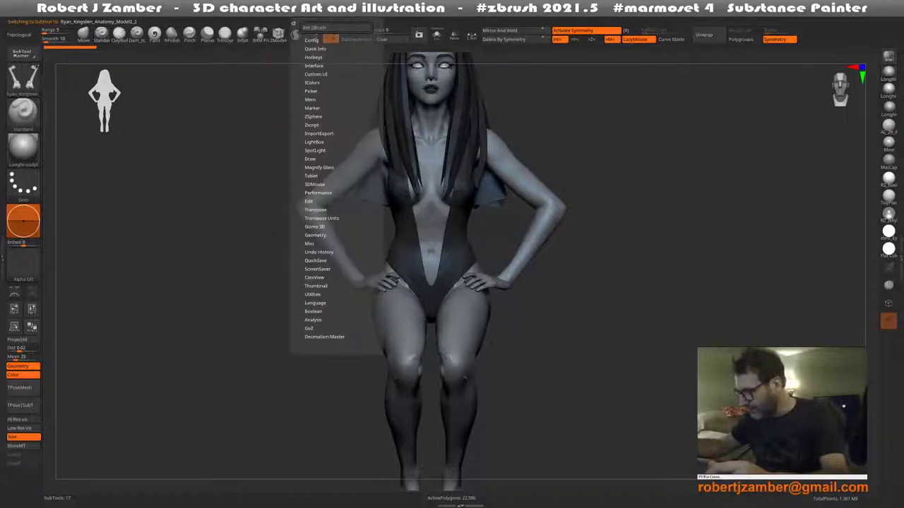
pyautogui.click(313, 57)
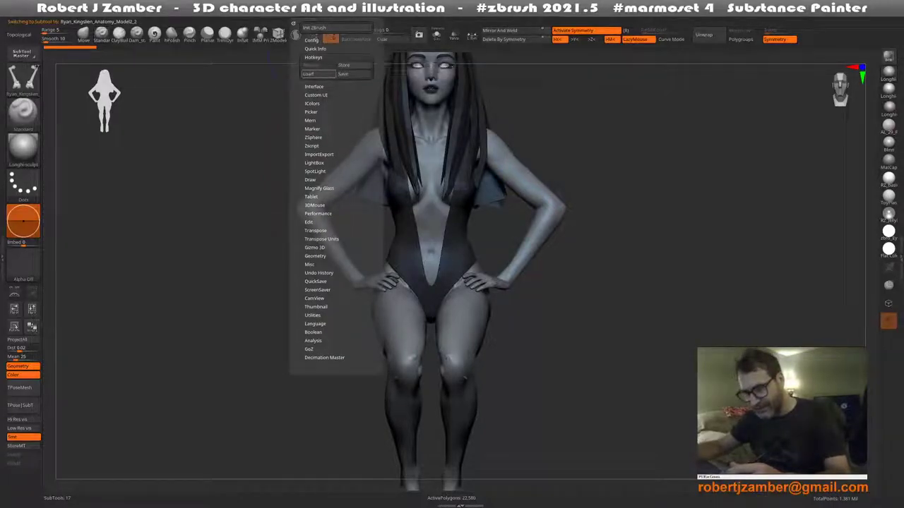
pyautogui.click(309, 73)
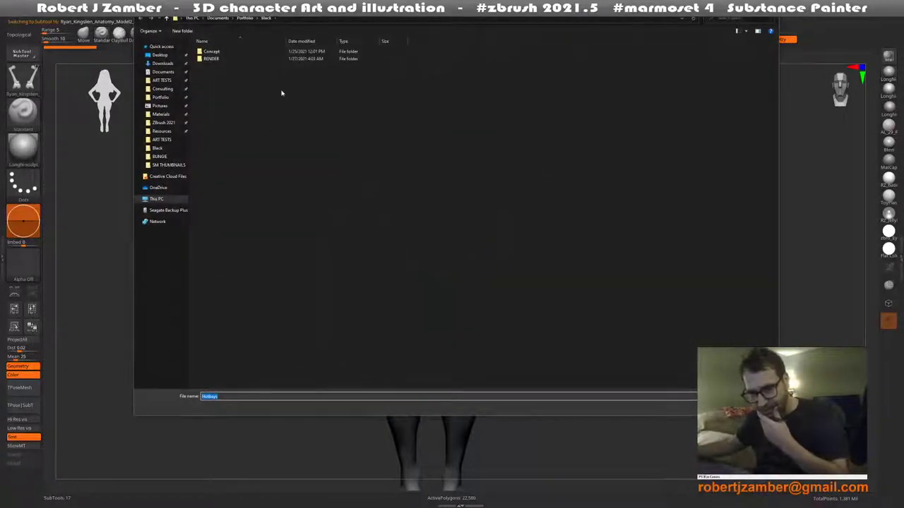
pyautogui.click(165, 123)
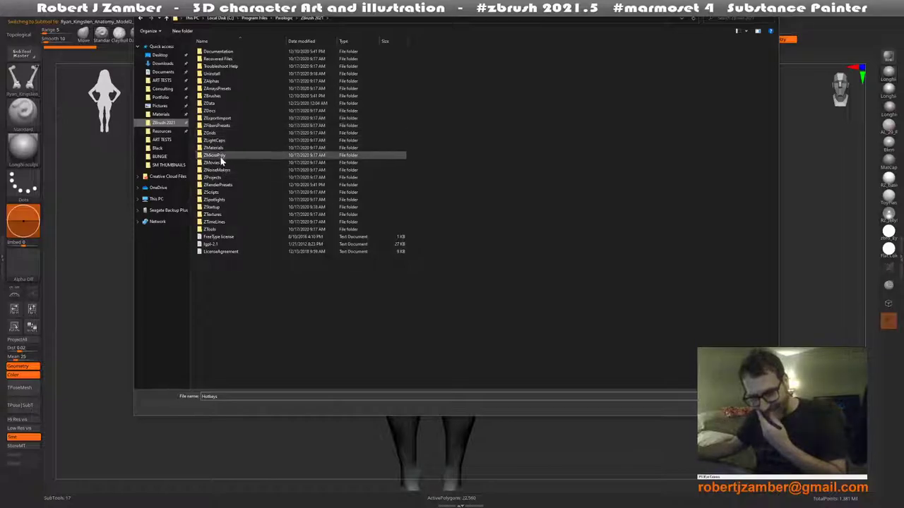
pyautogui.doubleClick(221, 210)
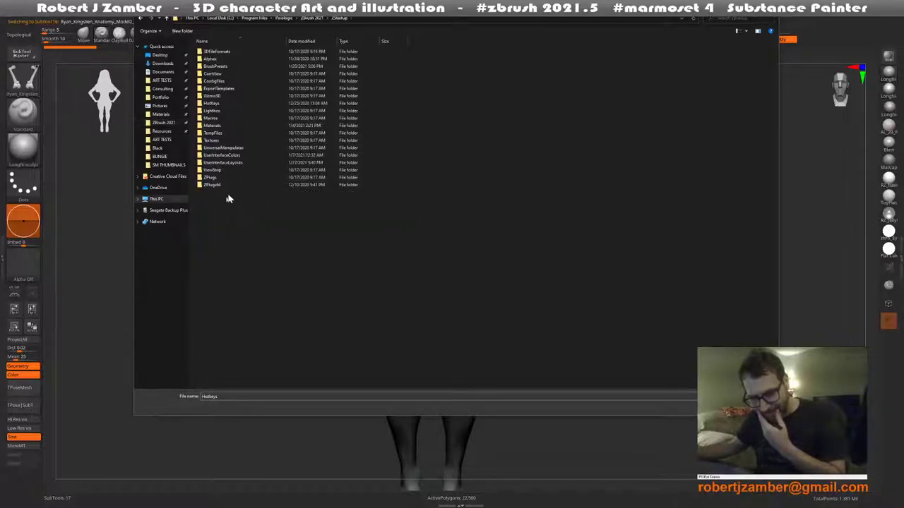
pyautogui.doubleClick(218, 104)
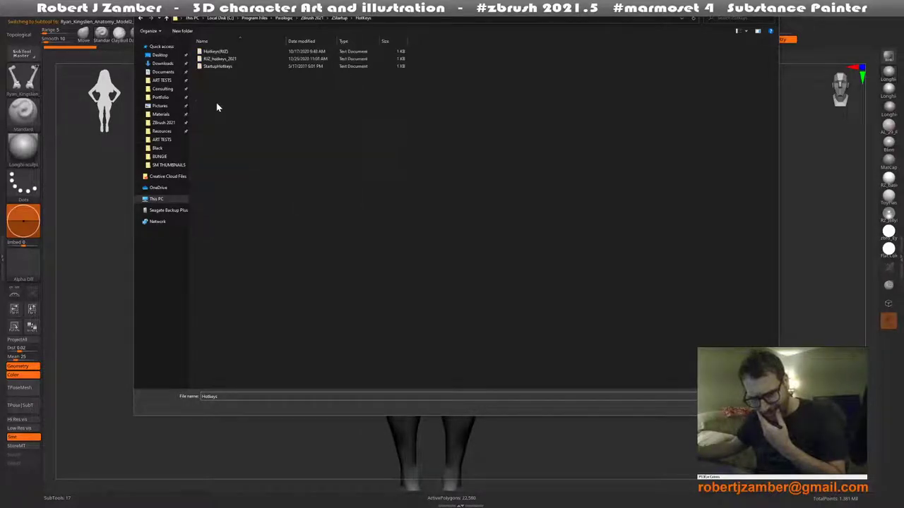
pyautogui.doubleClick(219, 60)
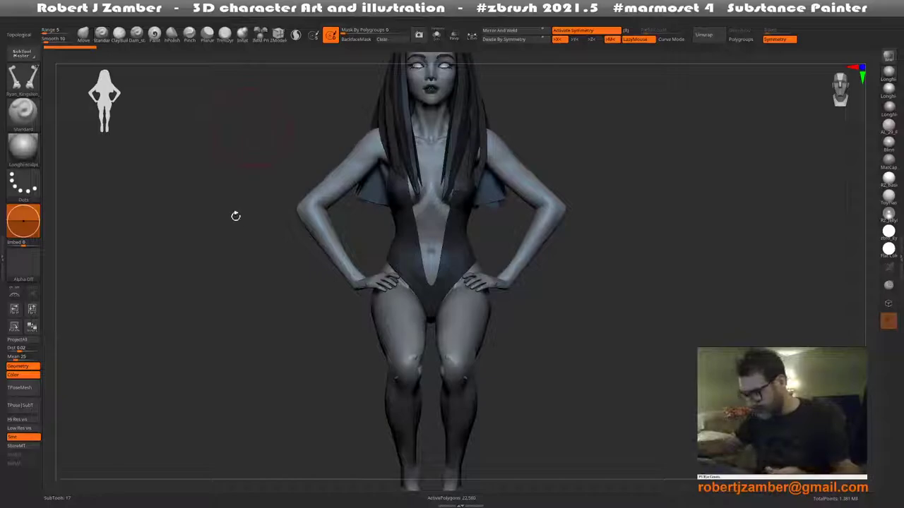
# Switch the active subtool from the arms mesh to the body anatomy, ending front-on
pyautogui.press('Down')
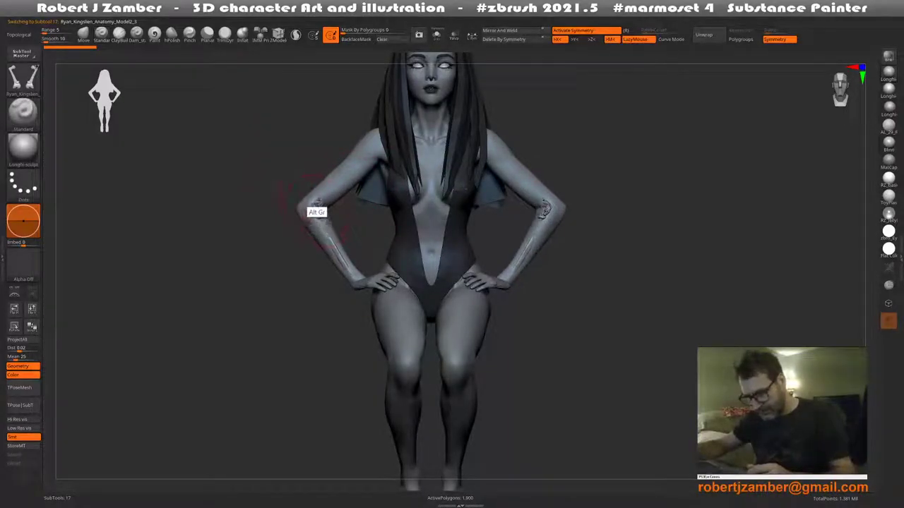
pyautogui.keyDown('alt'); pyautogui.click(313, 226); pyautogui.keyUp('alt')
pyautogui.moveTo(317, 209)
pyautogui.mouseDown()
pyautogui.moveTo(332, 221)
pyautogui.moveTo(328, 237)
pyautogui.moveTo(365, 270)
pyautogui.moveTo(363, 315)
pyautogui.mouseUp()
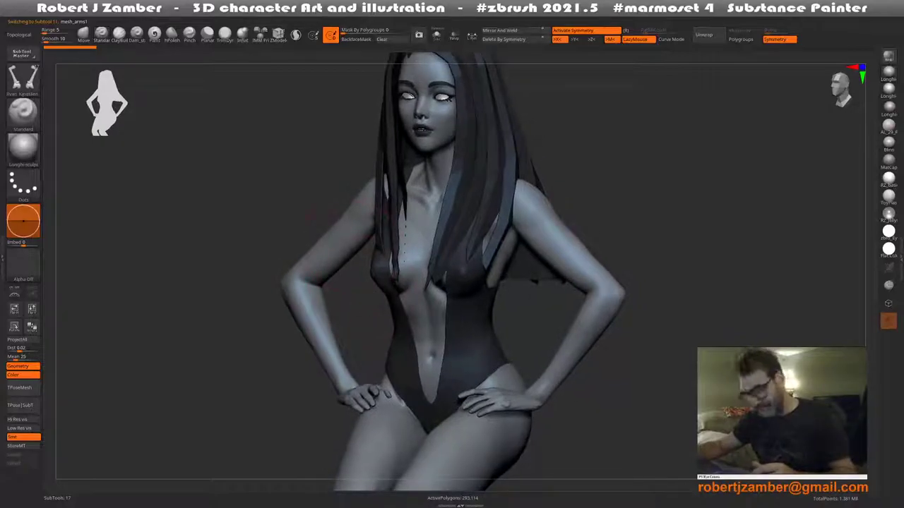
pyautogui.hotkey('alt', 'Up')
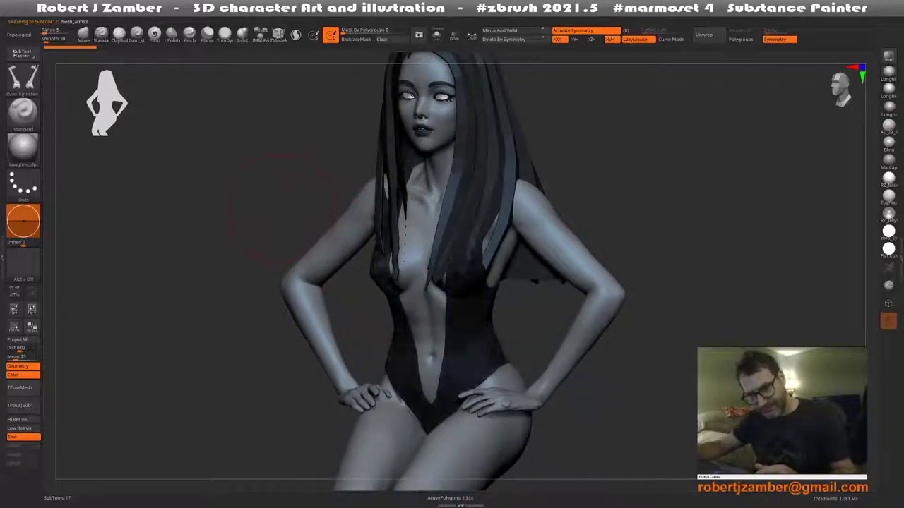
pyautogui.hotkey('alt', 'Up')
pyautogui.keyDown('shift'); pyautogui.moveTo(282, 212); pyautogui.dragTo(297, 219); pyautogui.keyUp('shift')
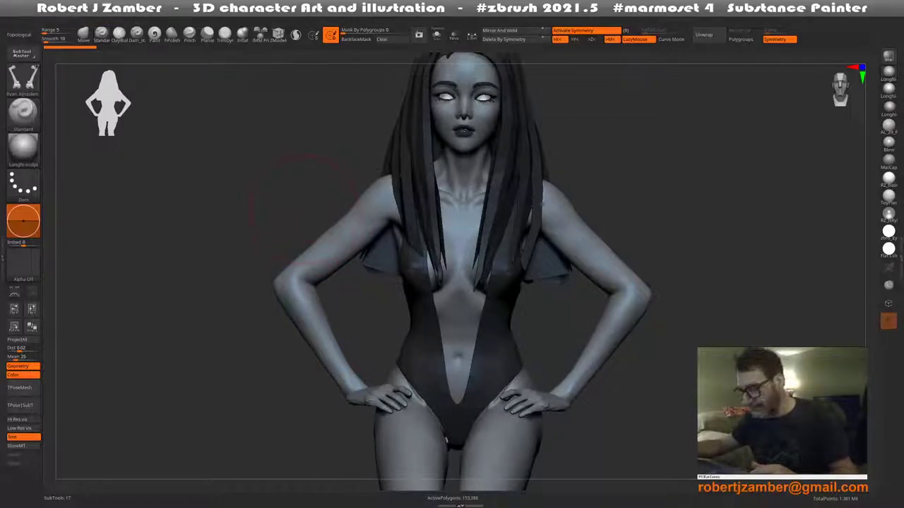
# Test the BC, BCT and BCP clay brush hotkeys, returning to ClayBuildup
pyautogui.press('b')
pyautogui.press('c')
pyautogui.press('b')
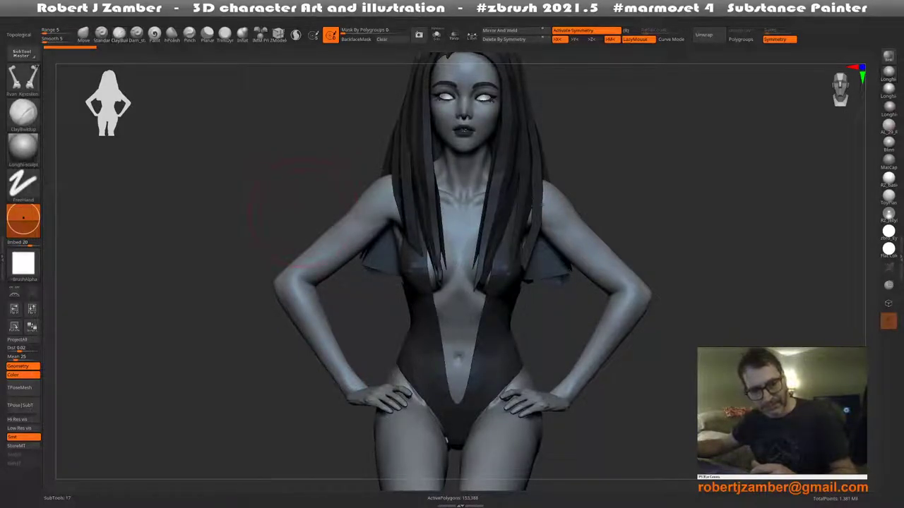
pyautogui.press('b')
pyautogui.press('c')
pyautogui.press('t')
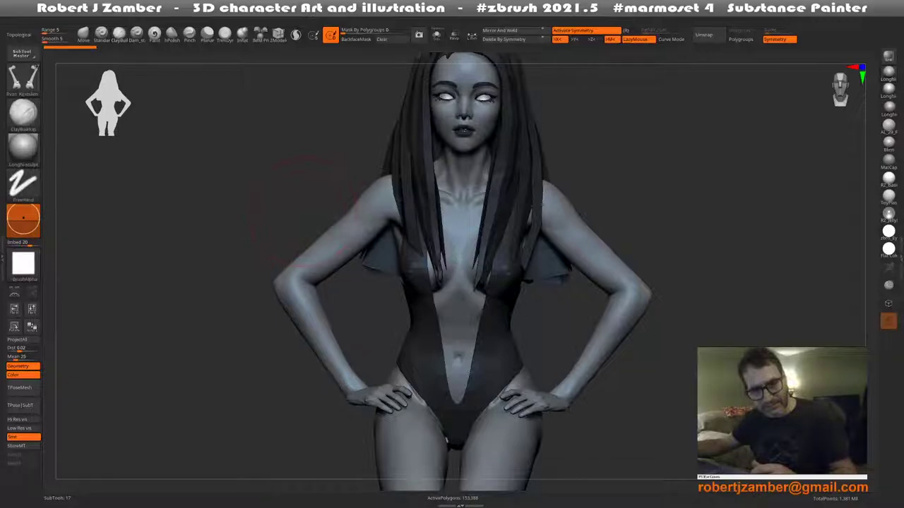
pyautogui.press('b')
pyautogui.press('c')
pyautogui.press('p')
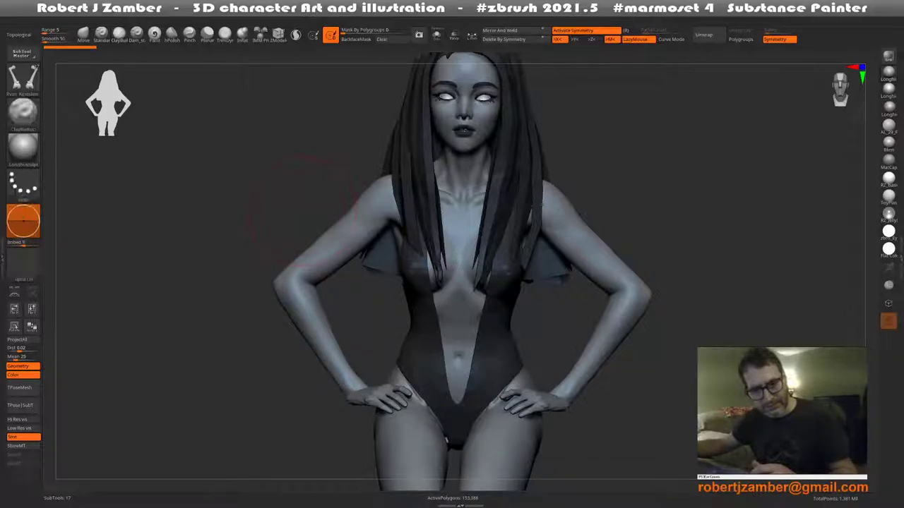
pyautogui.press('b')
pyautogui.press('c')
pyautogui.press('b')
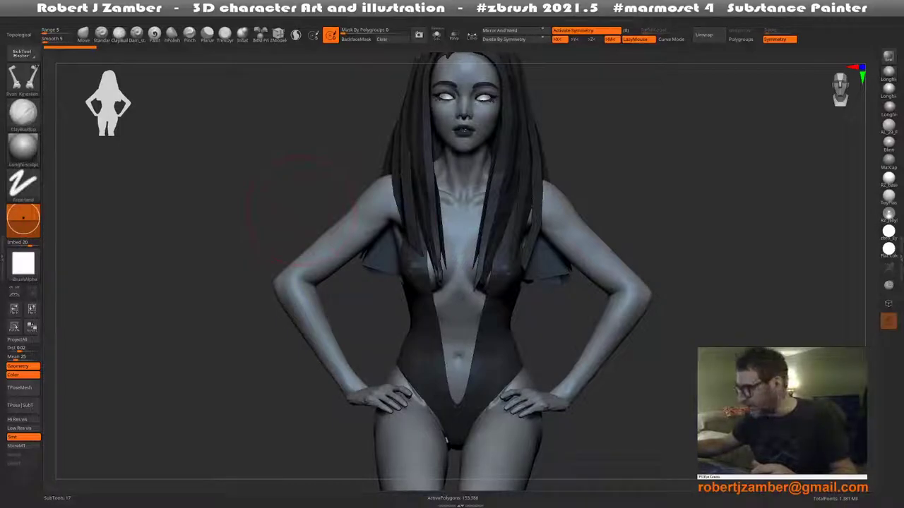
# Toggle between the dots-stroke clay brush and ClayBuildup, ending on ClayBuildup
pyautogui.press('b')
pyautogui.press('c')
pyautogui.press('p')
pyautogui.press('b')
pyautogui.press('c')
pyautogui.press('b')
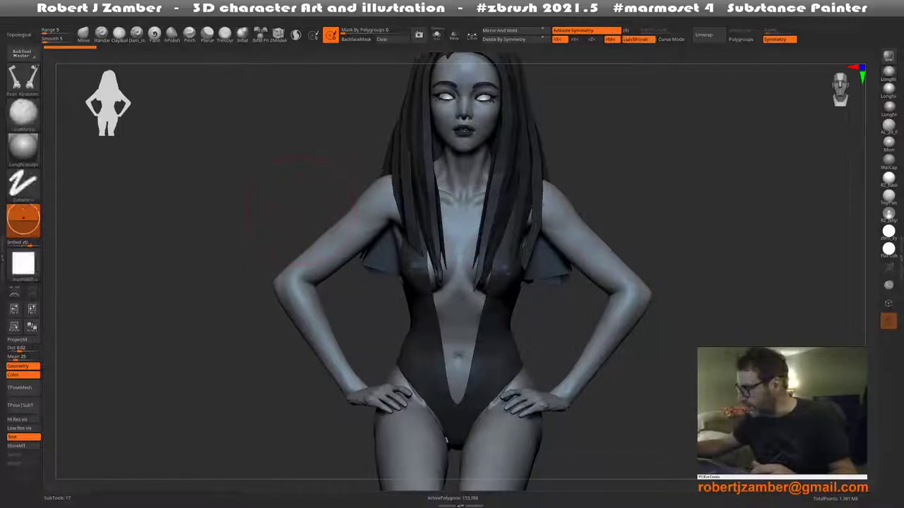
pyautogui.press('b')
pyautogui.press('c')
pyautogui.press('p')
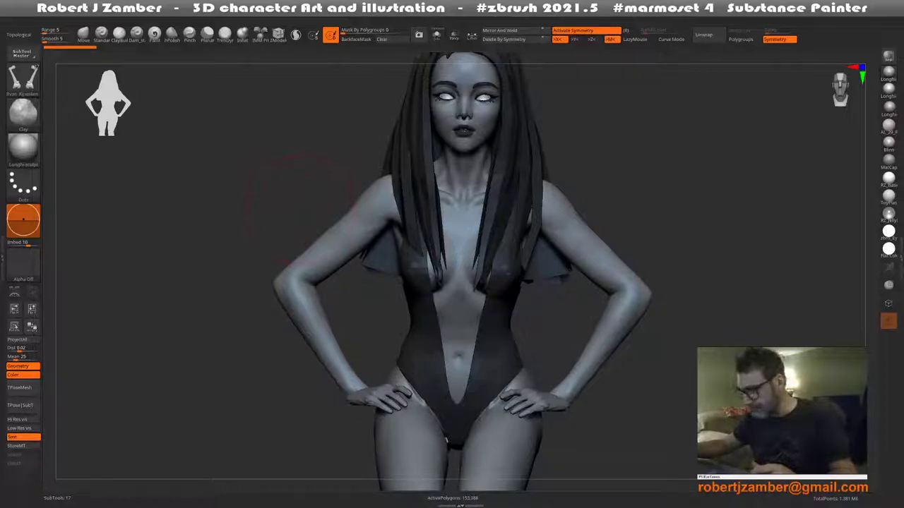
pyautogui.press('b')
pyautogui.press('c')
pyautogui.press('b')
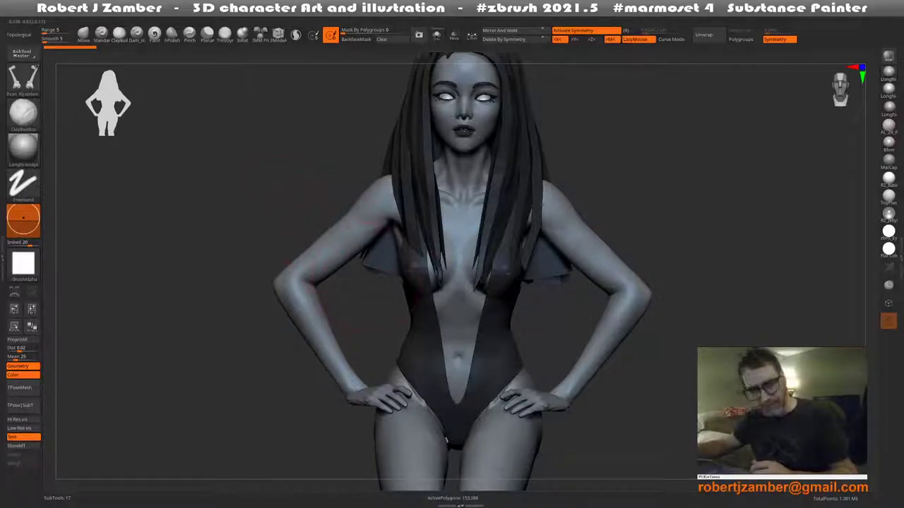
pyautogui.moveTo(369, 288); pyautogui.dragTo(369, 282)
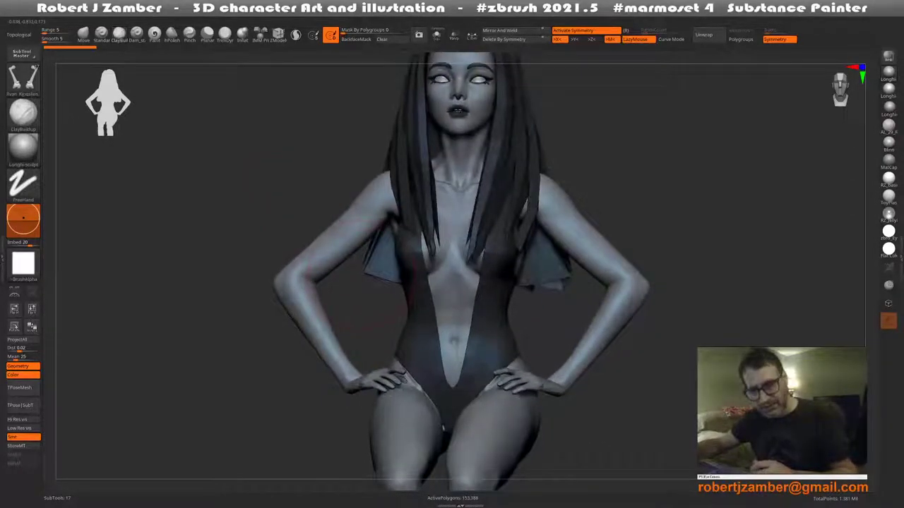
pyautogui.moveTo(346, 313)
pyautogui.mouseDown()
pyautogui.moveTo(335, 295)
pyautogui.moveTo(353, 296)
pyautogui.moveTo(374, 272)
pyautogui.moveTo(325, 201)
pyautogui.mouseUp()
pyautogui.press('f')
pyautogui.press('b')
pyautogui.press('c')
pyautogui.press('b')
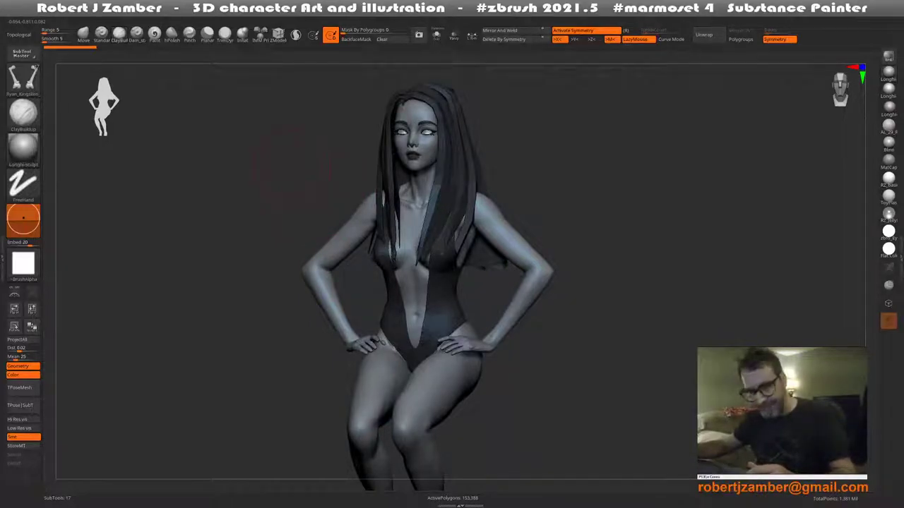
pyautogui.press('b')
pyautogui.press('s')
pyautogui.press('t')
pyautogui.press('b')
pyautogui.press('c')
pyautogui.press('b')
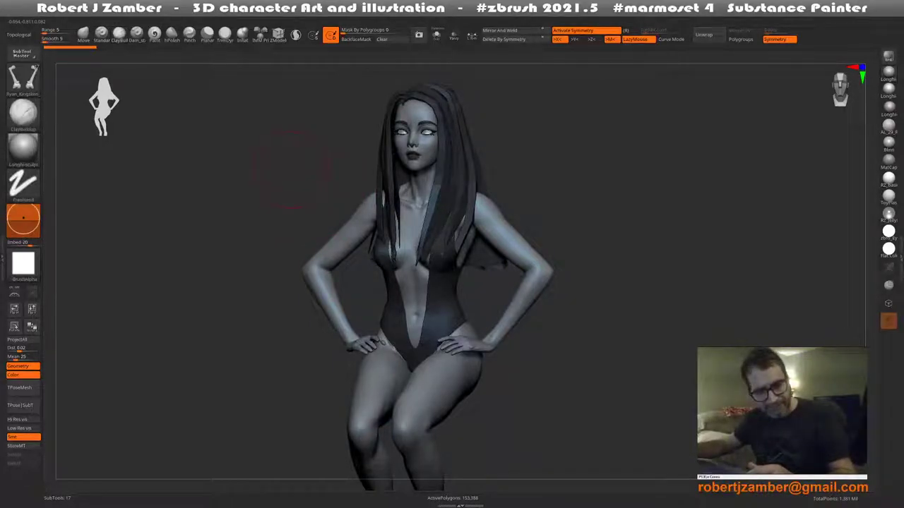
pyautogui.moveTo(289, 187); pyautogui.dragTo(332, 273)
pyautogui.keyDown('alt'); pyautogui.moveTo(363, 306); pyautogui.dragTo(363, 264); pyautogui.keyUp('alt')
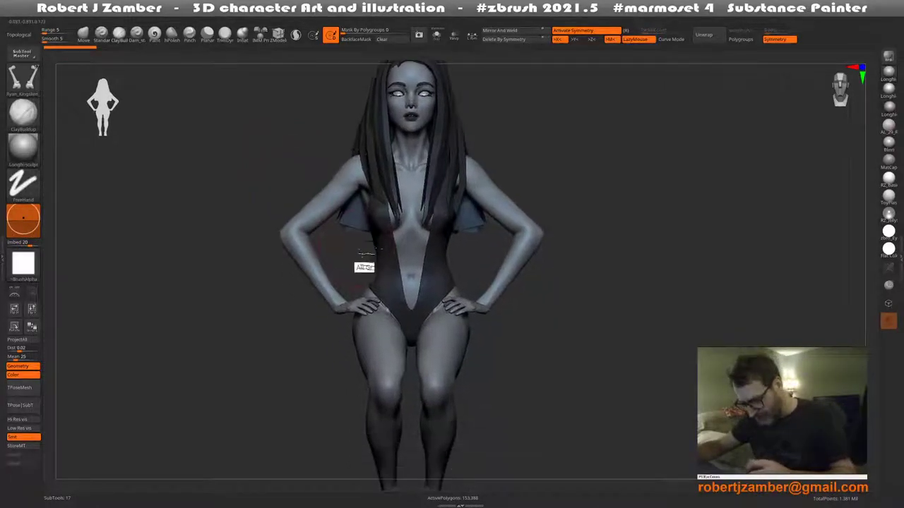
pyautogui.moveTo(410, 367)
pyautogui.mouseDown()
pyautogui.moveTo(437, 367)
pyautogui.moveTo(417, 367)
pyautogui.mouseUp()
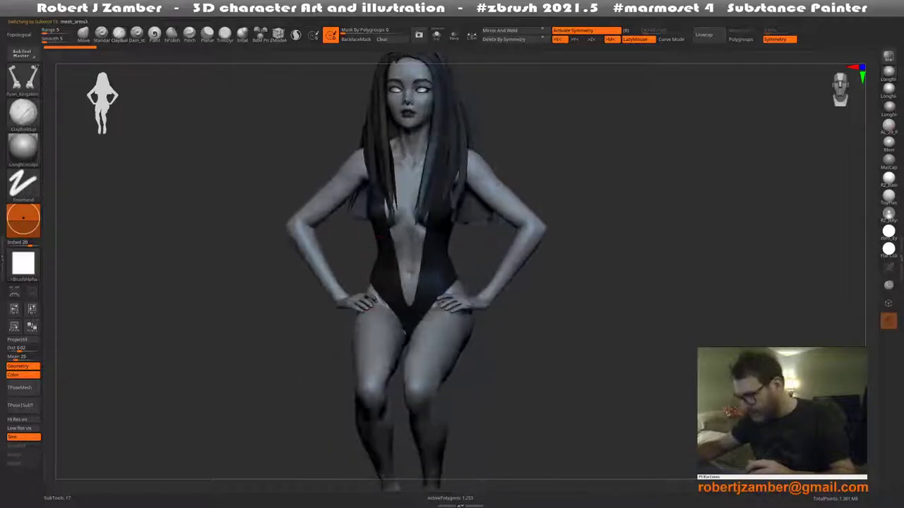
pyautogui.moveTo(282, 163)
pyautogui.mouseDown()
pyautogui.moveTo(265, 172)
pyautogui.moveTo(276, 183)
pyautogui.mouseUp()
pyautogui.press('F1')
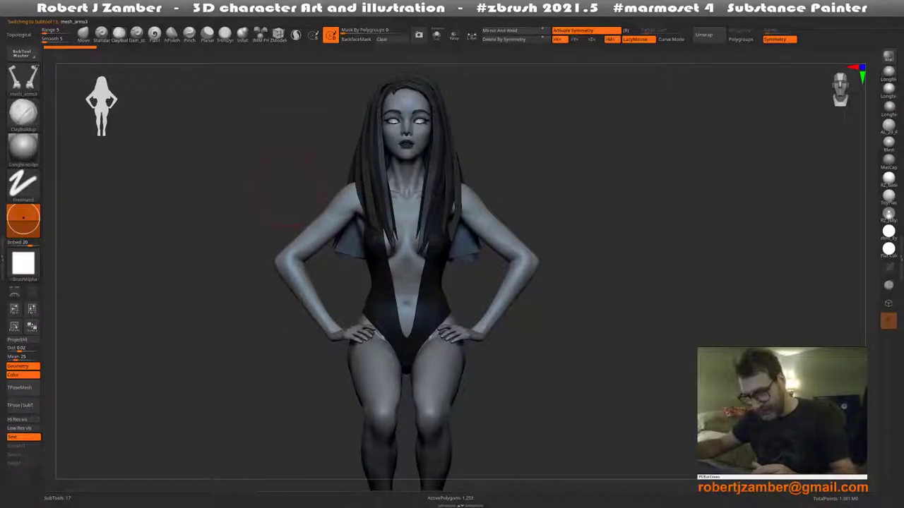
pyautogui.hotkey('shift', 'c')
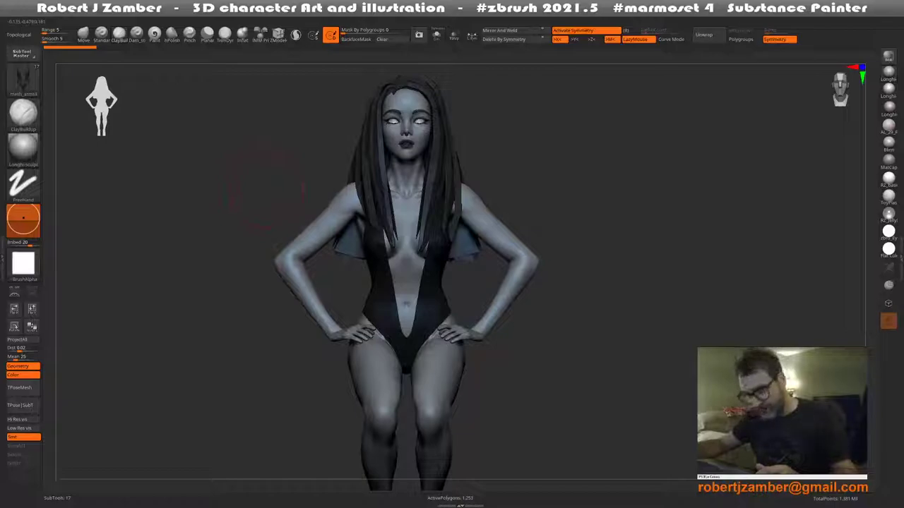
pyautogui.press('b')
pyautogui.press('s')
pyautogui.press('t')
pyautogui.press('shift')
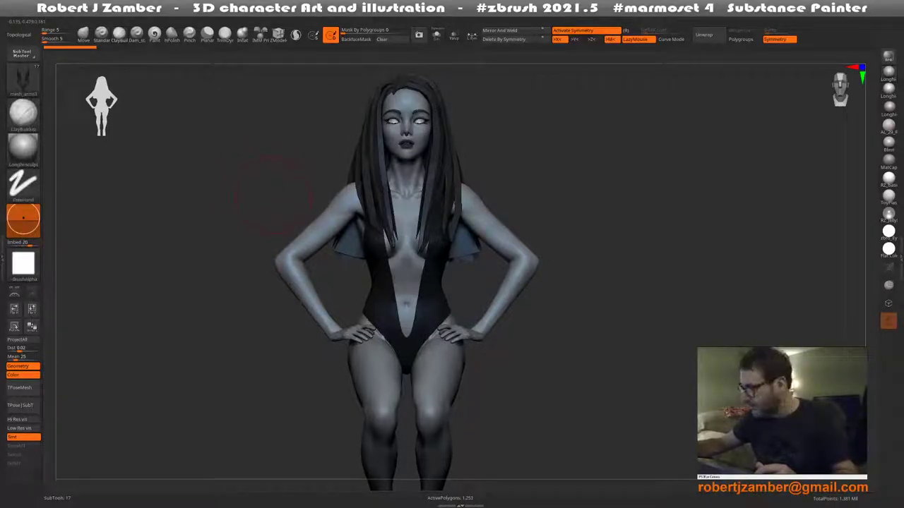
pyautogui.moveTo(275, 190)
pyautogui.mouseDown()
pyautogui.moveTo(273, 228)
pyautogui.moveTo(255, 198)
pyautogui.mouseUp()
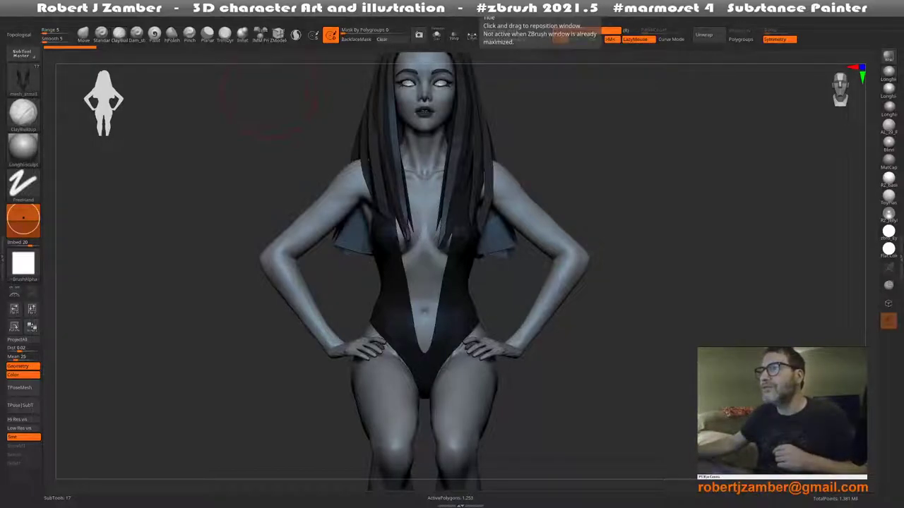
# Assign Ctrl+Alt+D as the popup hotkey for the RJZ Modeling palette and test it
pyautogui.moveTo(308, 174); pyautogui.dragTo(304, 162)
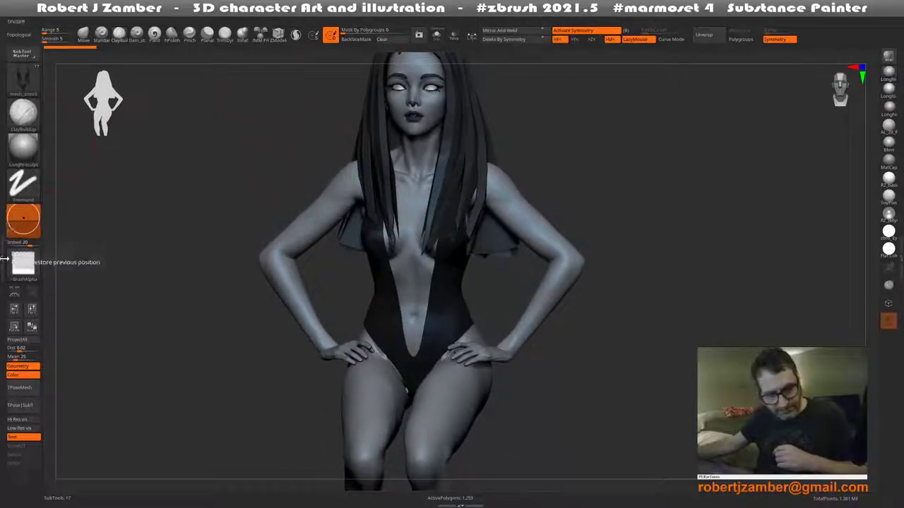
pyautogui.click(7, 246)
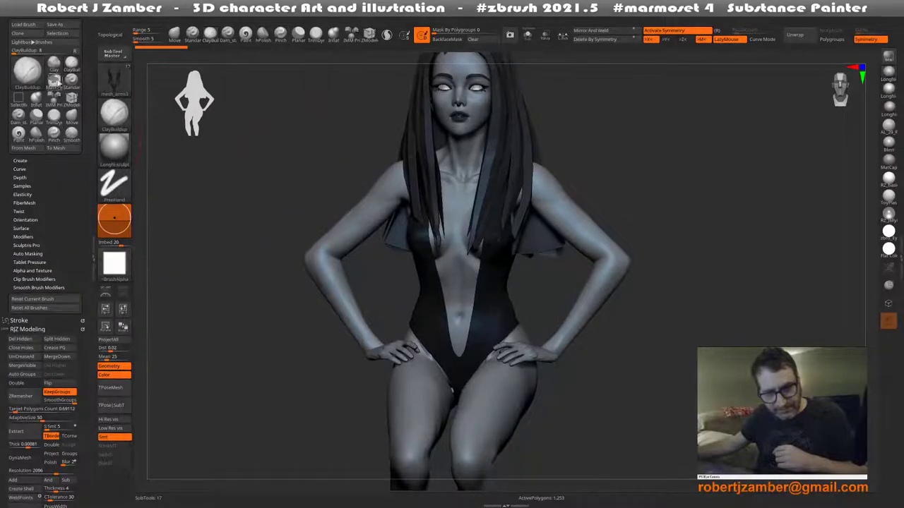
pyautogui.click(22, 18)
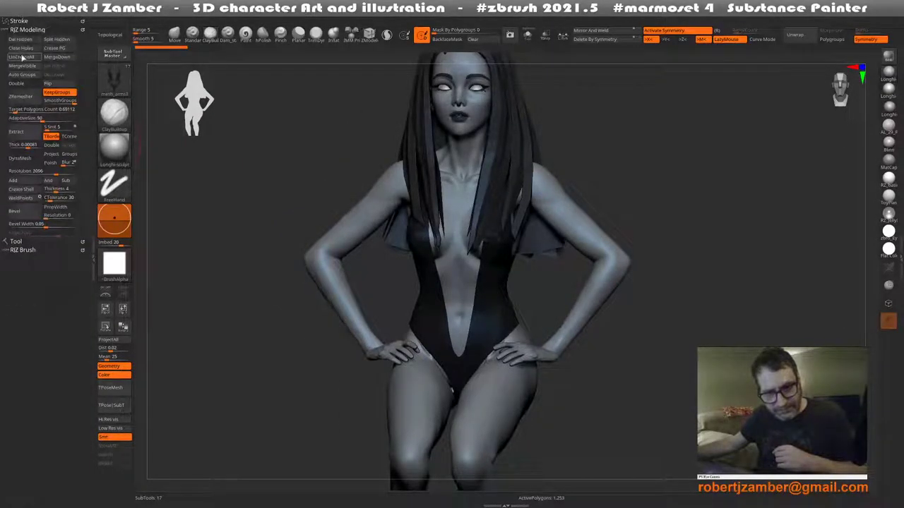
pyautogui.click(25, 30)
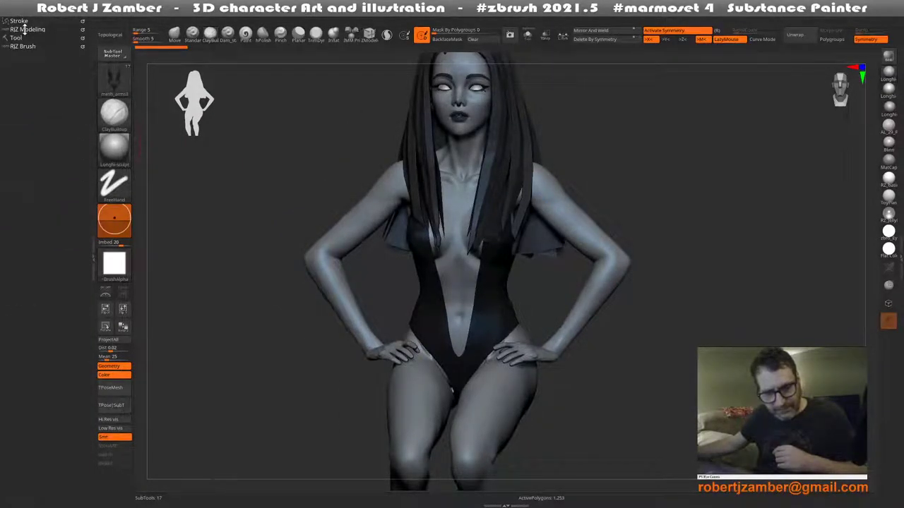
pyautogui.click(25, 29)
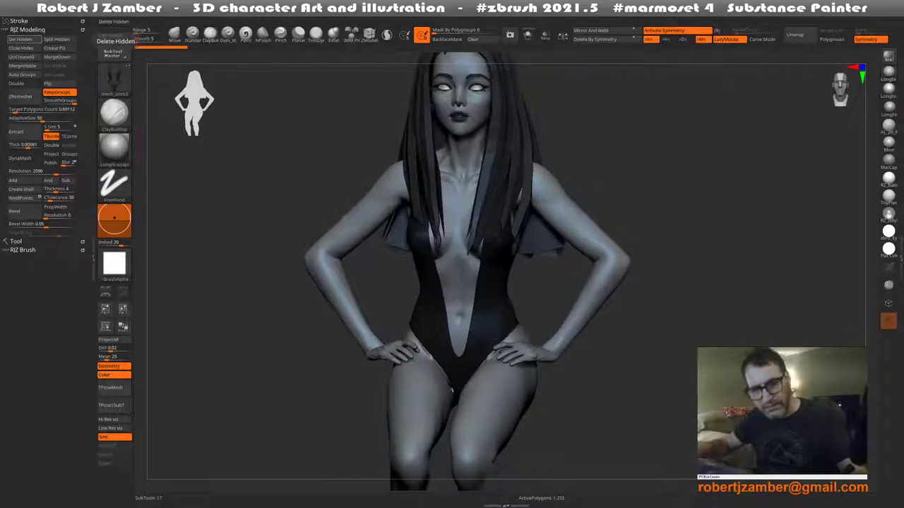
pyautogui.press('ctrl')
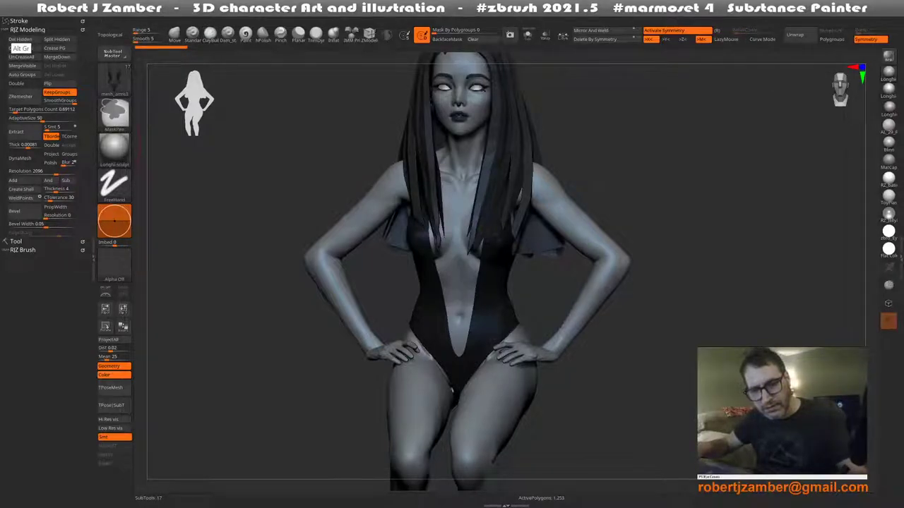
pyautogui.keyDown('ctrl'); pyautogui.keyDown('alt'); pyautogui.click(20, 40); pyautogui.keyUp('alt'); pyautogui.keyUp('ctrl')
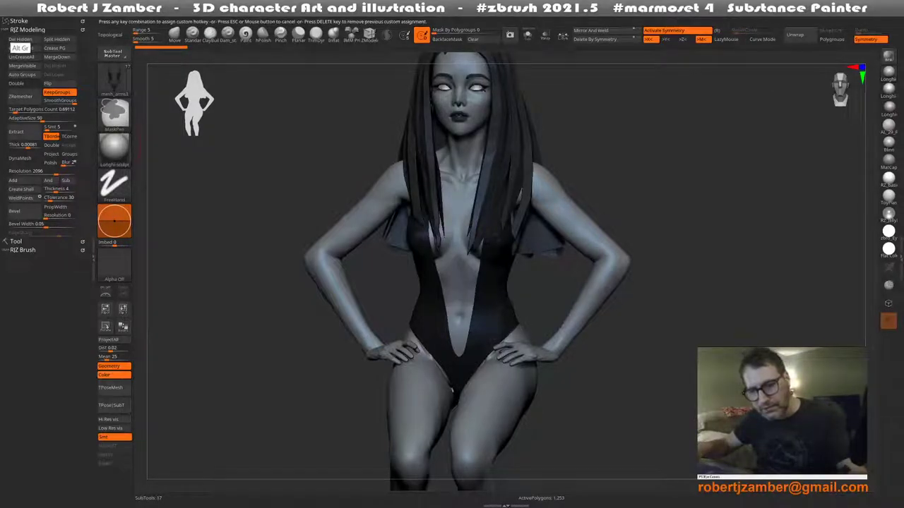
pyautogui.hotkey('ctrl', 'alt', 'd')
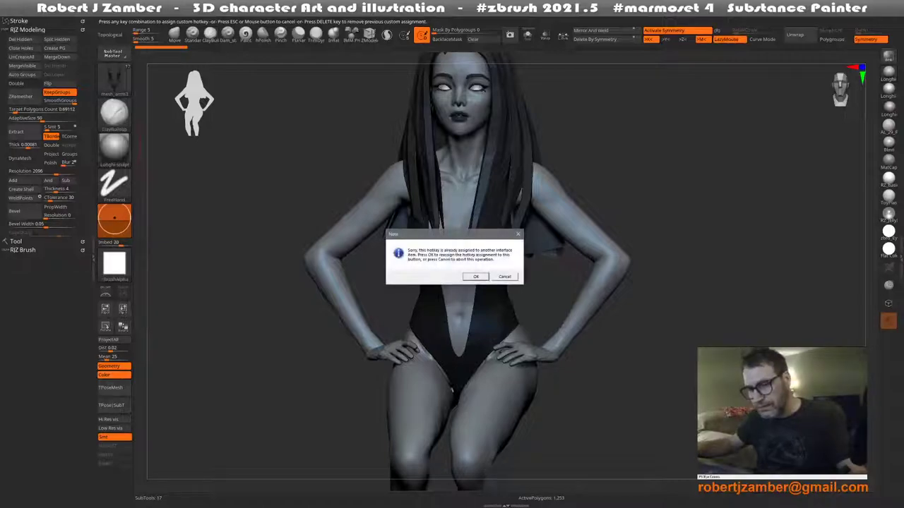
pyautogui.press('Return')
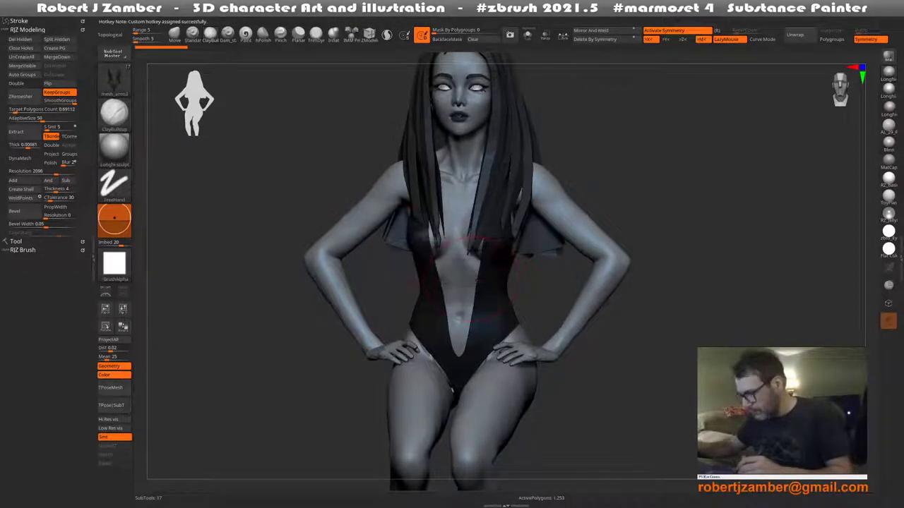
pyautogui.hotkey('ctrl', 'alt', 'd')
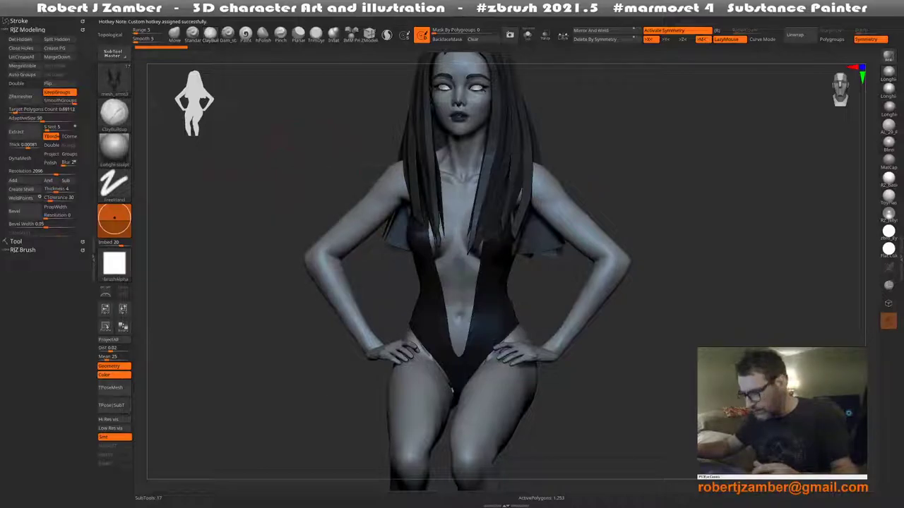
# Assign the 1 key to pop up the Brush palette and test it at the cursor
pyautogui.keyDown('shift'); pyautogui.moveTo(279, 180); pyautogui.dragTo(299, 219); pyautogui.keyUp('shift')
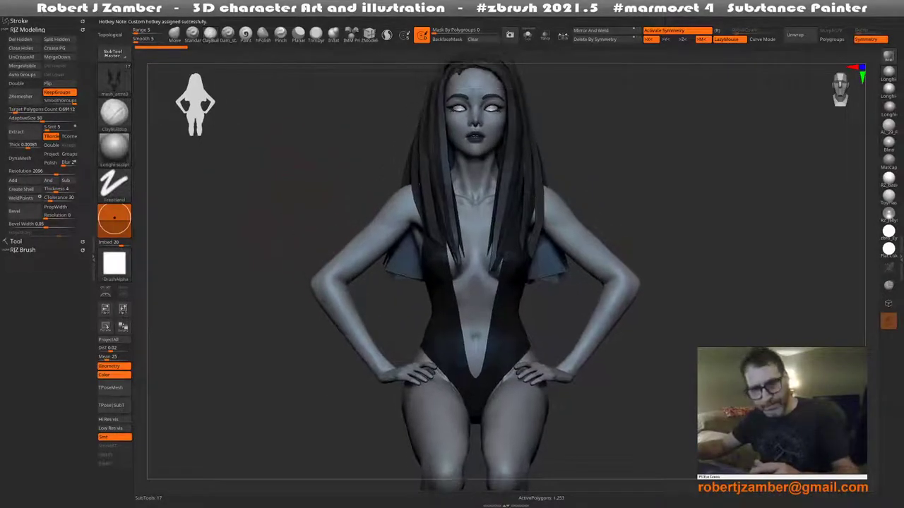
pyautogui.click(28, 7)
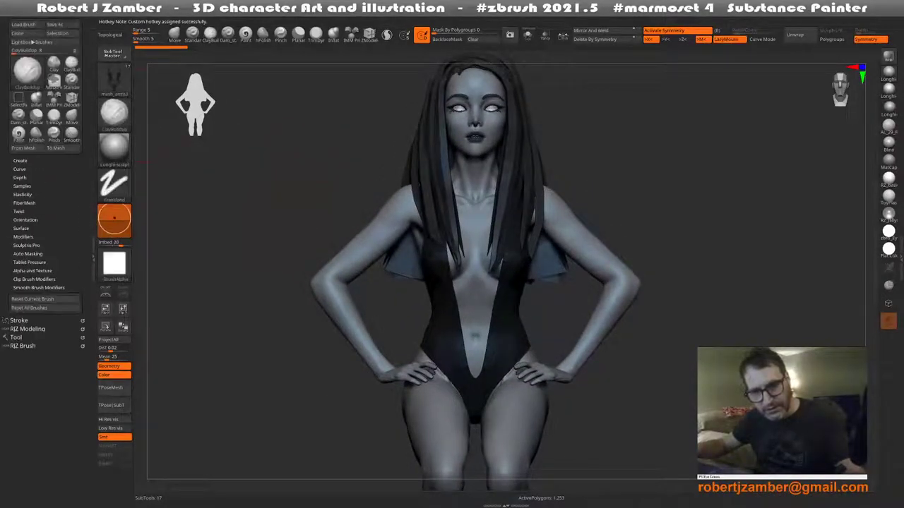
pyautogui.hotkey('ctrl', 'alt')
pyautogui.keyDown('ctrl'); pyautogui.keyDown('alt'); pyautogui.click(27, 68); pyautogui.keyUp('alt'); pyautogui.keyUp('ctrl')
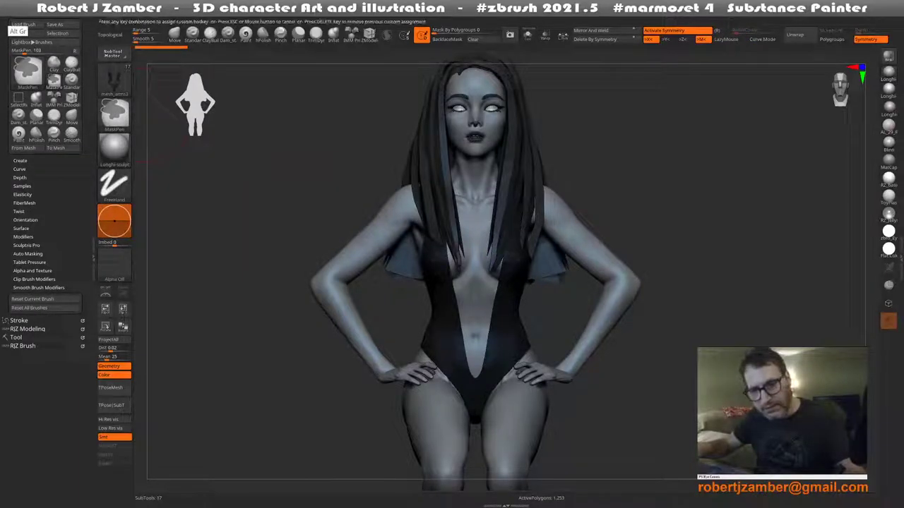
pyautogui.press('1')
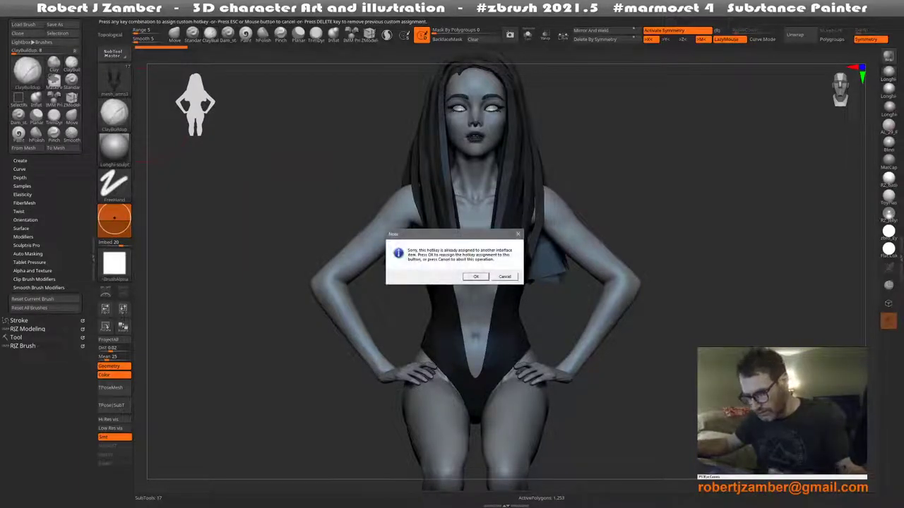
pyautogui.press('Return')
pyautogui.moveTo(381, 198); pyautogui.dragTo(325, 198)
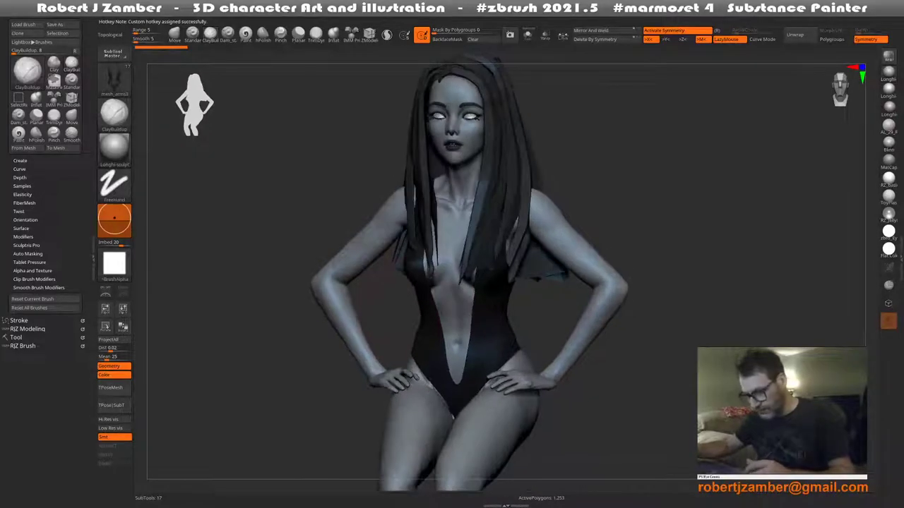
pyautogui.press('1')
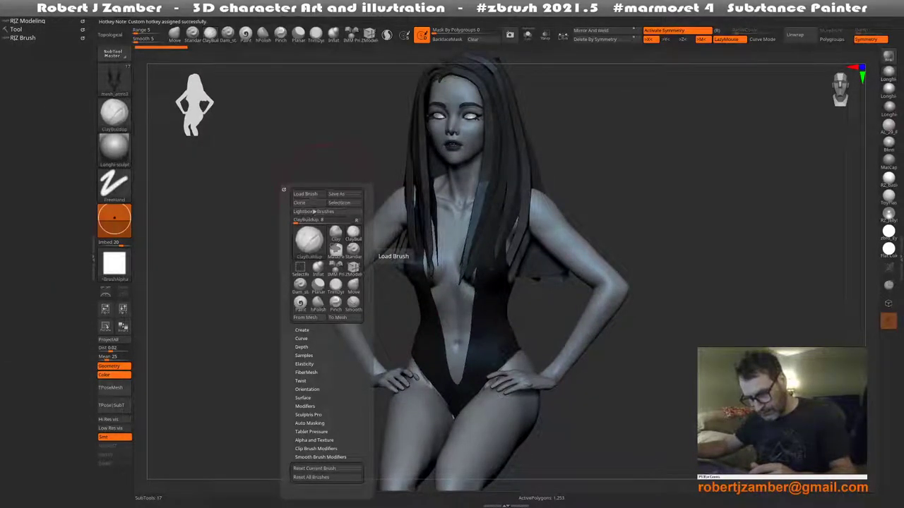
pyautogui.press('1')
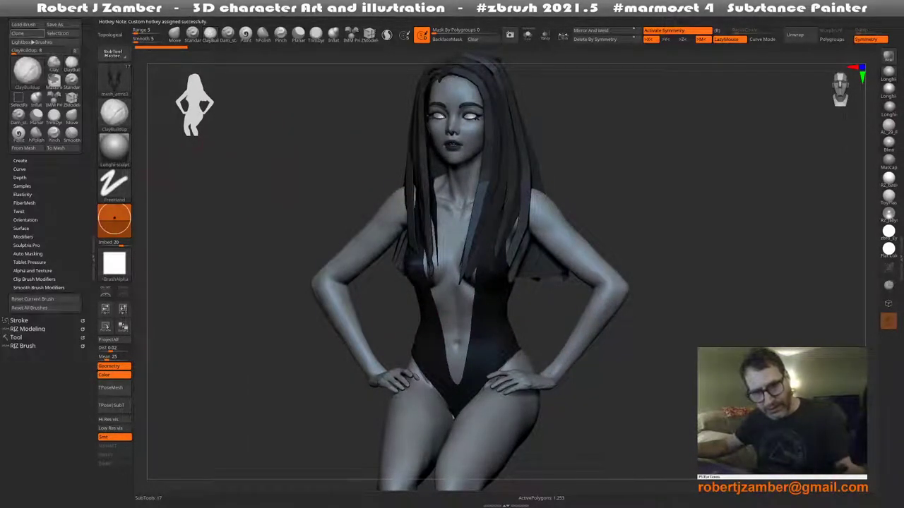
pyautogui.press('1')
pyautogui.press('1')
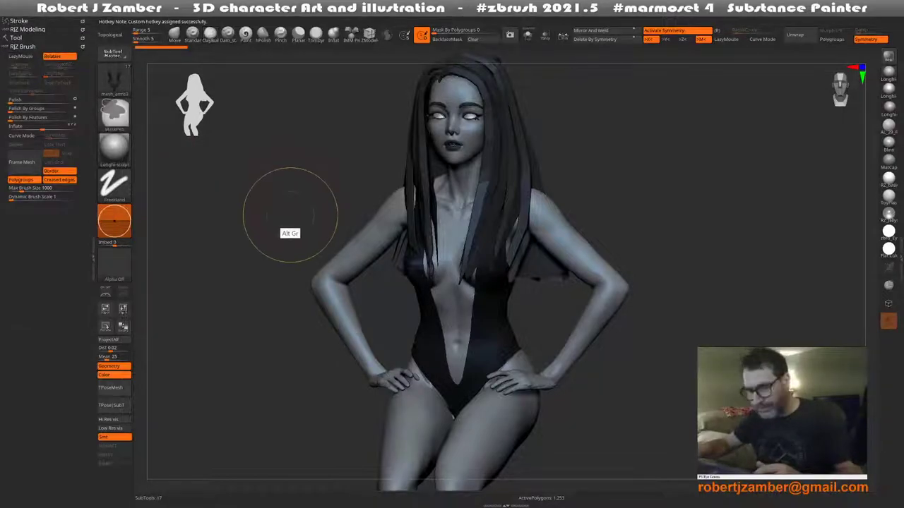
# Assign L as the RJZ Brush palette popup hotkey, overriding its LazyMouse binding
pyautogui.hotkey('ctrl', 'alt')
pyautogui.keyDown('ctrl'); pyautogui.keyDown('alt'); pyautogui.click(21, 56); pyautogui.keyUp('alt'); pyautogui.keyUp('ctrl')
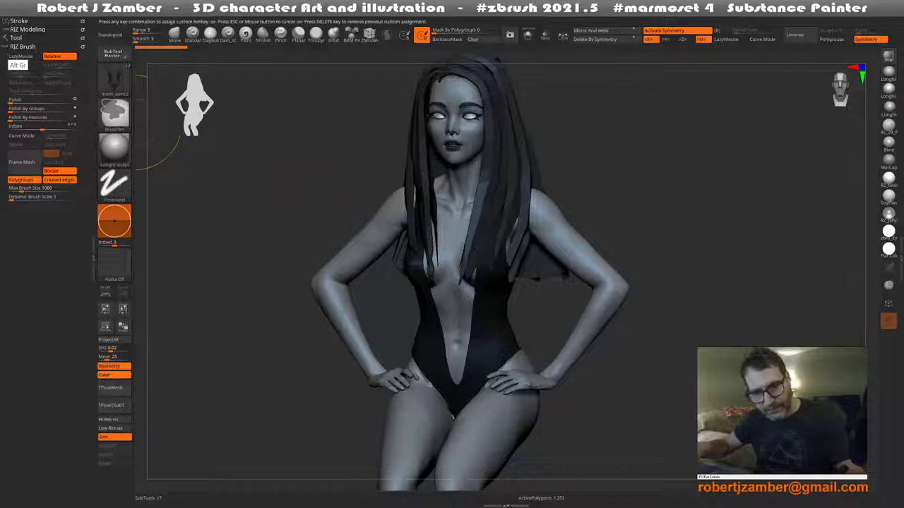
pyautogui.press('l')
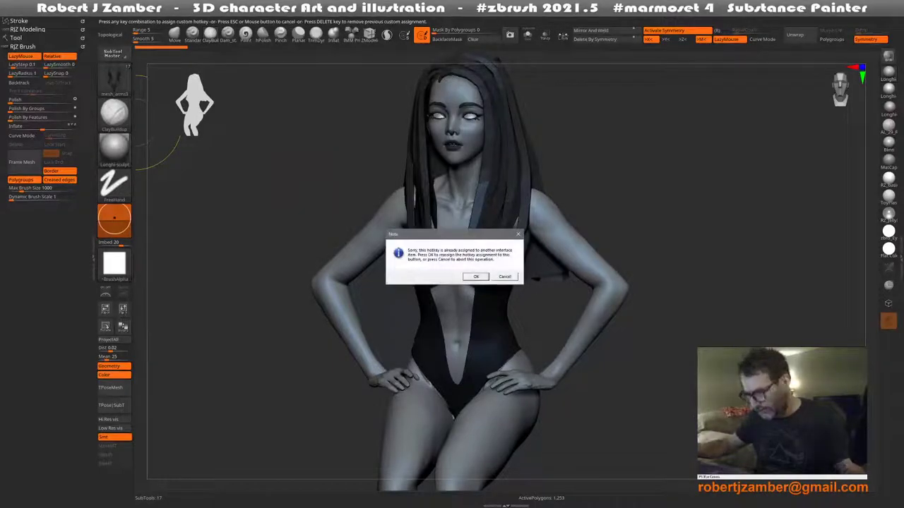
pyautogui.press('Return')
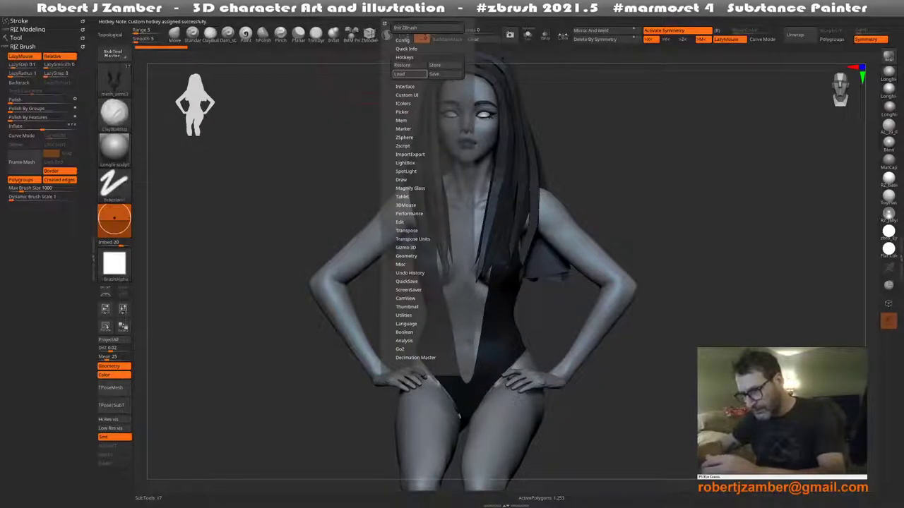
# Save the hotkeys, overwriting the existing hotkeys file
pyautogui.click(433, 73)
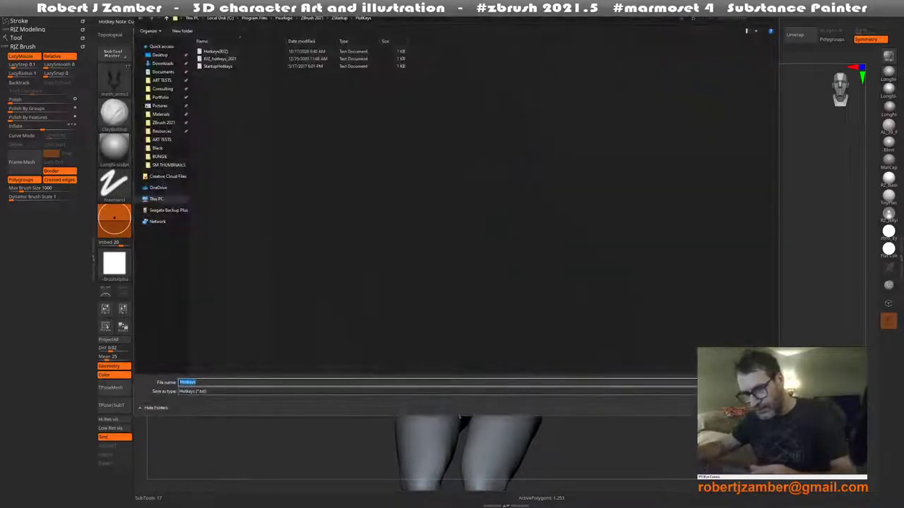
pyautogui.click(219, 58)
pyautogui.click(468, 250)
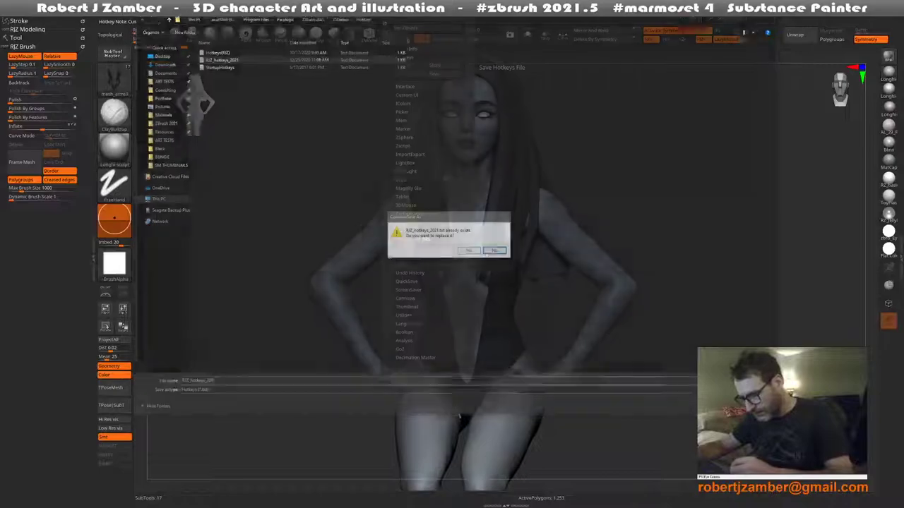
# Test the Shift+S and Shift+G popups, then view the board beneath the figure front-on
pyautogui.moveTo(346, 281); pyautogui.dragTo(529, 236, button='right')
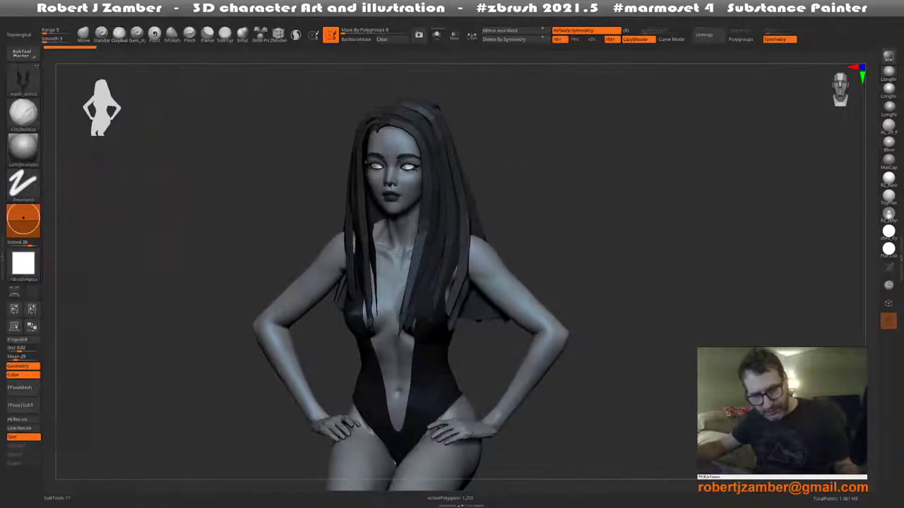
pyautogui.moveTo(292, 246); pyautogui.dragTo(303, 212, button='right')
pyautogui.hotkey('shift', 's')
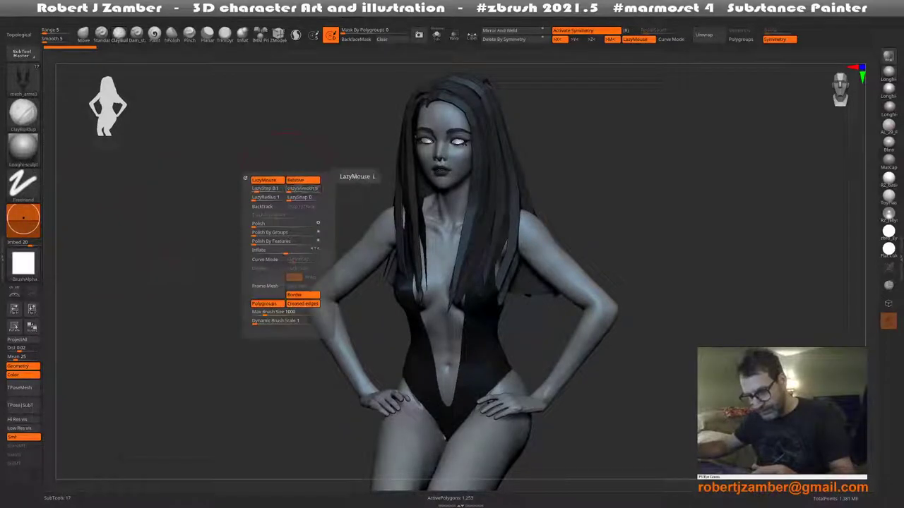
pyautogui.hotkey('shift', 'g')
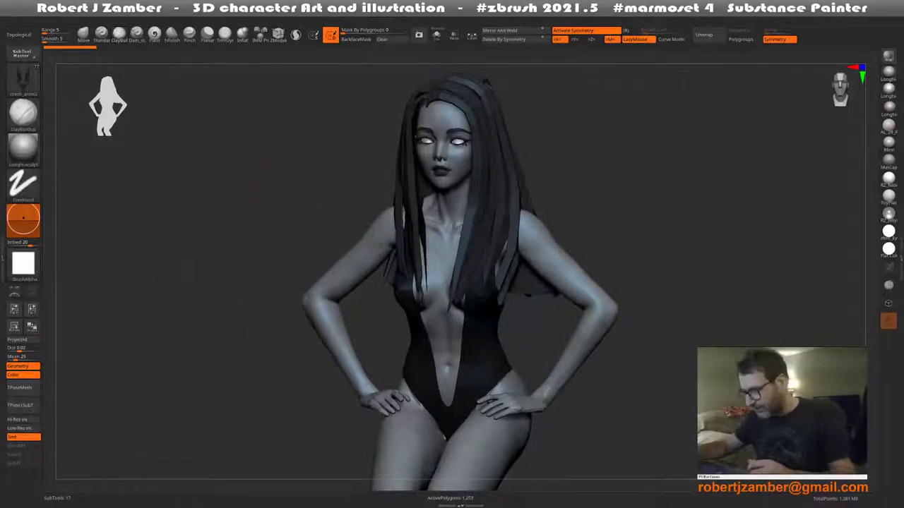
pyautogui.moveTo(283, 222)
pyautogui.mouseDown(button='right')
pyautogui.moveTo(332, 233)
pyautogui.moveTo(353, 311)
pyautogui.moveTo(251, 185)
pyautogui.mouseUp(button='right')
pyautogui.hotkey('shift', 's')
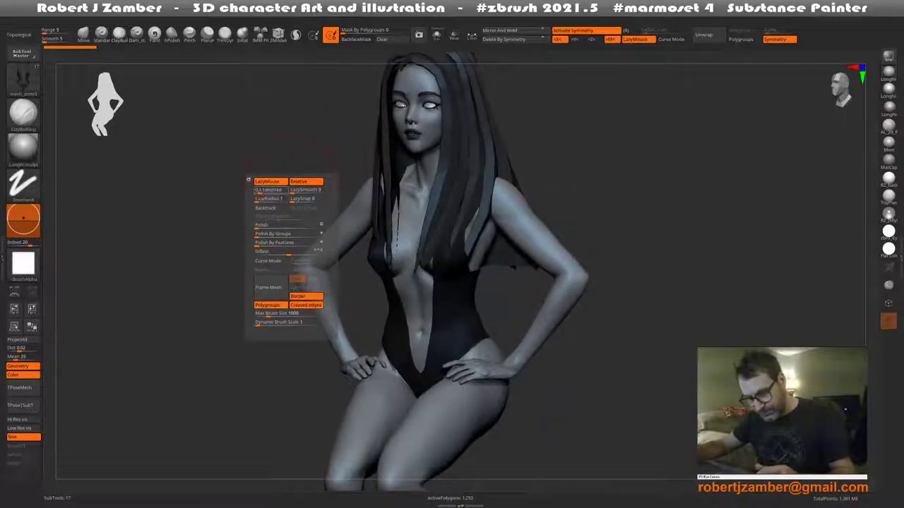
pyautogui.hotkey('shift', 'g')
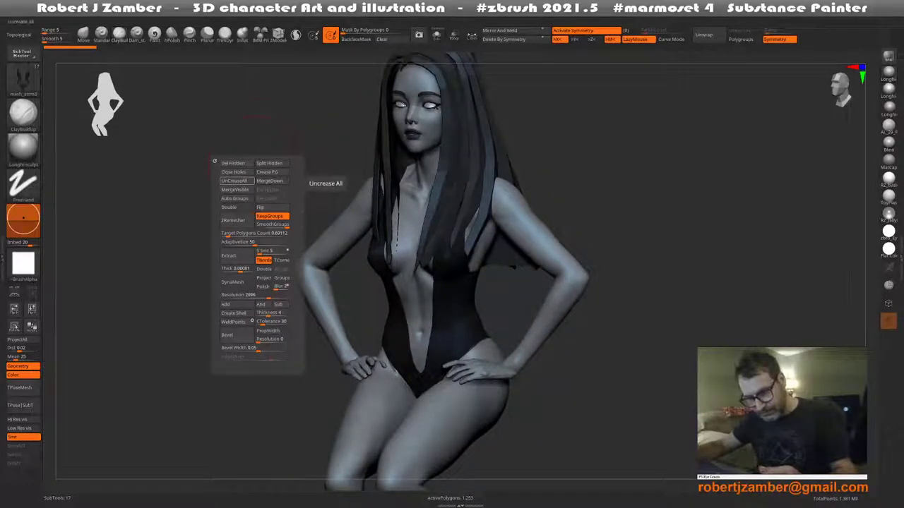
pyautogui.moveTo(235, 181)
pyautogui.mouseDown(button='right')
pyautogui.moveTo(364, 310)
pyautogui.moveTo(349, 314)
pyautogui.moveTo(353, 306)
pyautogui.moveTo(423, 311)
pyautogui.moveTo(424, 268)
pyautogui.moveTo(434, 255)
pyautogui.mouseUp(button='right')
# Insert a cube at the board's front centre with IMM Primitives, undoing a stray capsule
pyautogui.click(260, 34)
pyautogui.keyDown('shift'); pyautogui.moveTo(289, 281); pyautogui.dragTo(290, 367, button='right'); pyautogui.keyUp('shift')
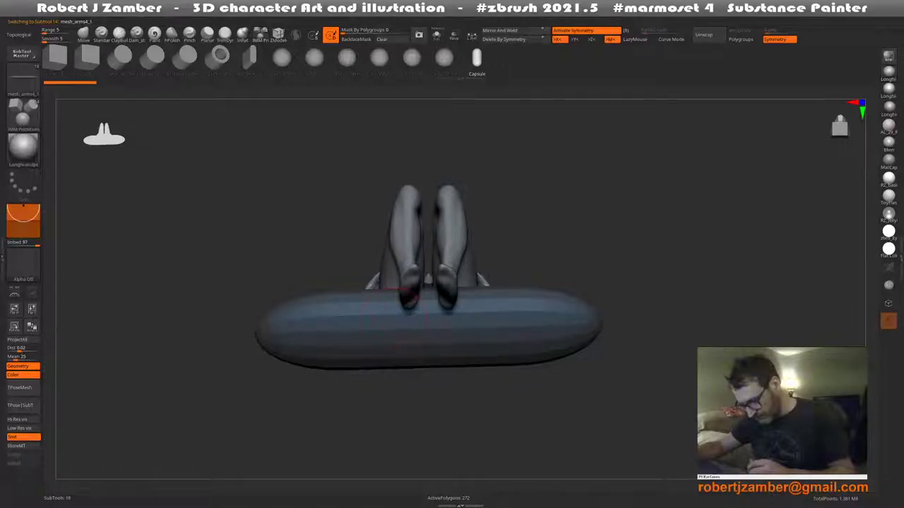
pyautogui.moveTo(427, 332); pyautogui.dragTo(429, 335)
pyautogui.hotkey('ctrl', 'z')
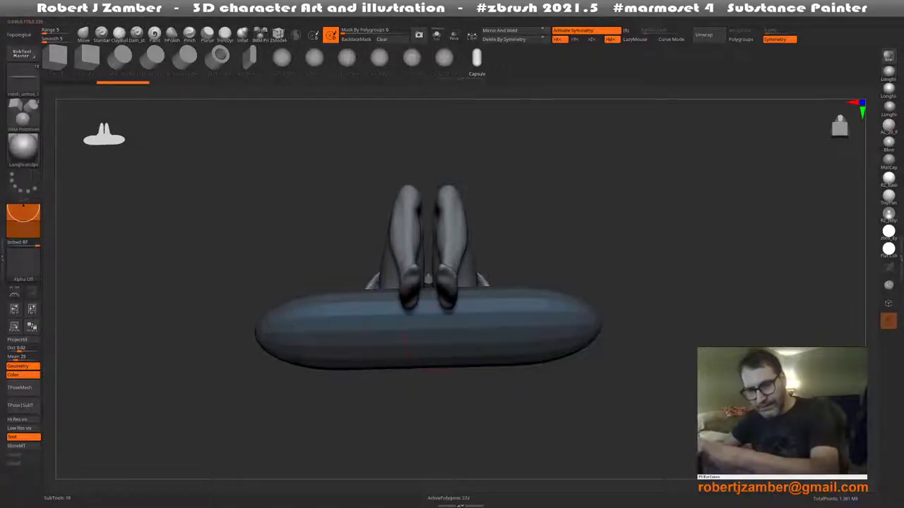
pyautogui.keyDown('alt'); pyautogui.moveTo(435, 321); pyautogui.dragTo(432, 295, button='right'); pyautogui.keyUp('alt')
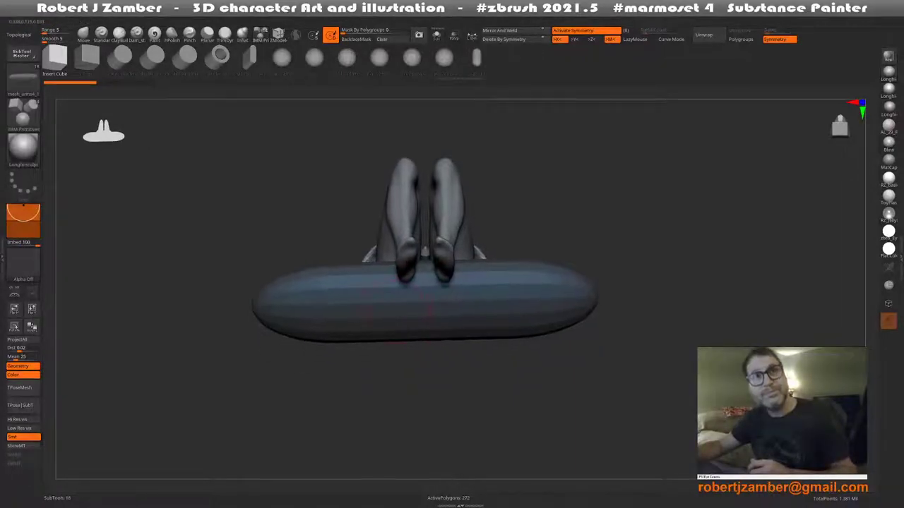
pyautogui.moveTo(424, 309); pyautogui.dragTo(427, 361)
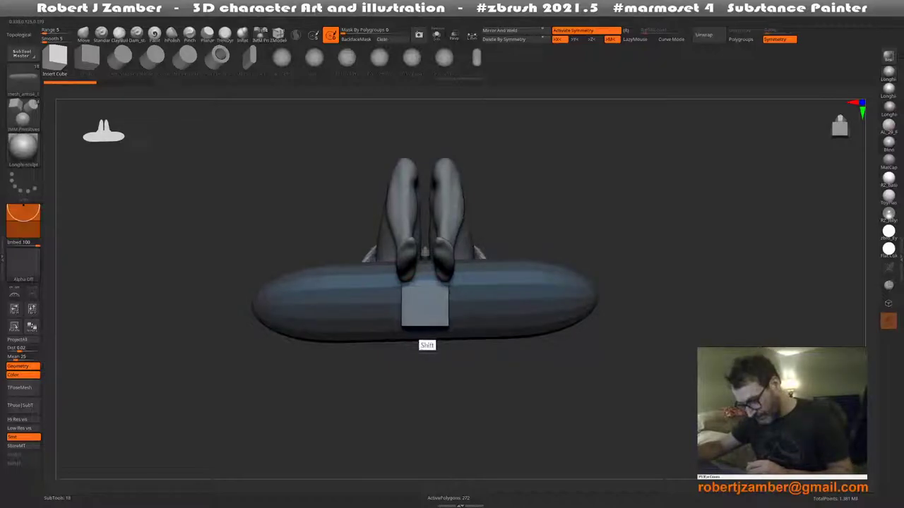
# Hide the rounded board so only the cube remains under the figure
pyautogui.moveTo(425, 332); pyautogui.dragTo(387, 342, button='right')
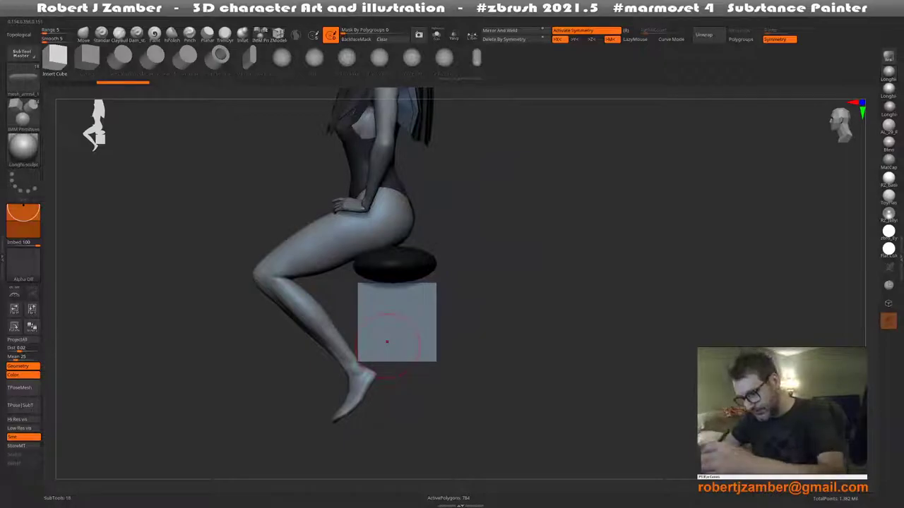
pyautogui.press('ctrl')
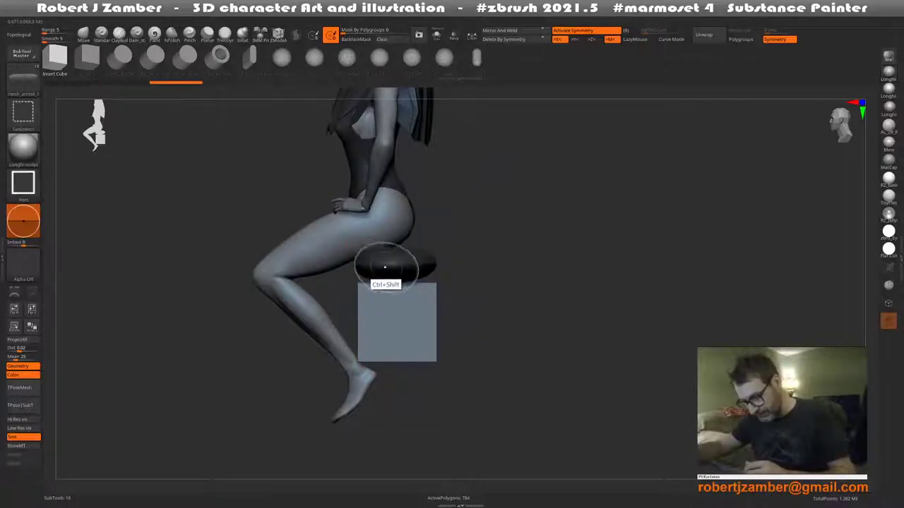
pyautogui.keyDown('ctrl'); pyautogui.keyDown('alt'); pyautogui.keyDown('shift'); pyautogui.click(385, 264); pyautogui.keyUp('shift'); pyautogui.keyUp('alt'); pyautogui.keyUp('ctrl')
pyautogui.keyDown('alt'); pyautogui.moveTo(343, 308); pyautogui.dragTo(381, 311, button='right'); pyautogui.keyUp('alt')
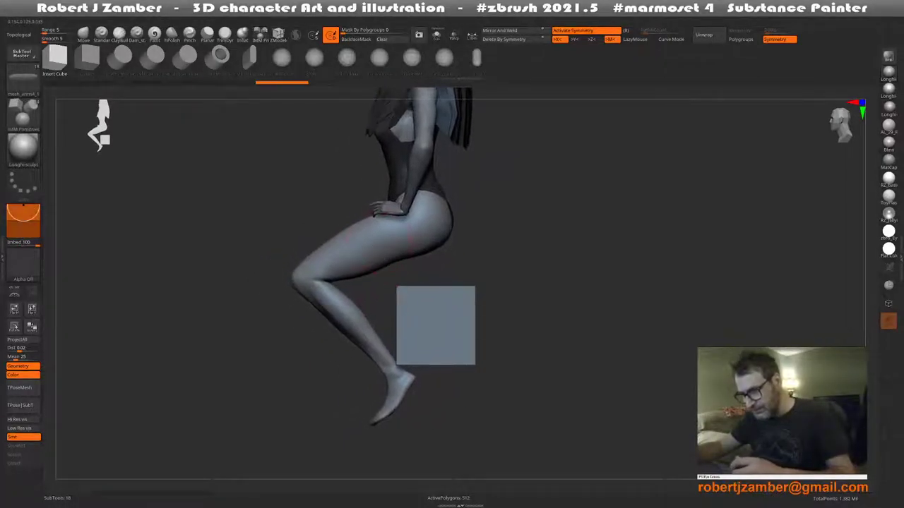
pyautogui.press('space')
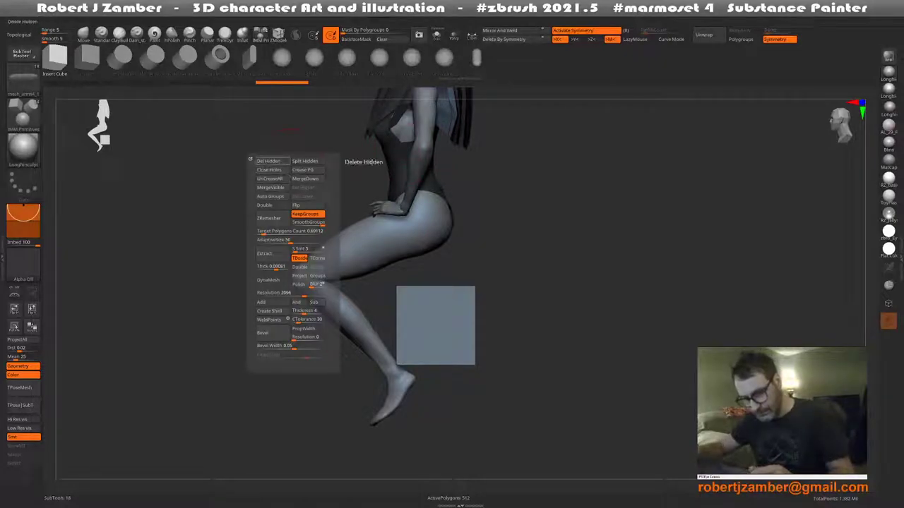
# Raise the cube under the figure's seat with the gizmo and flatten it into a slab
pyautogui.press('w')
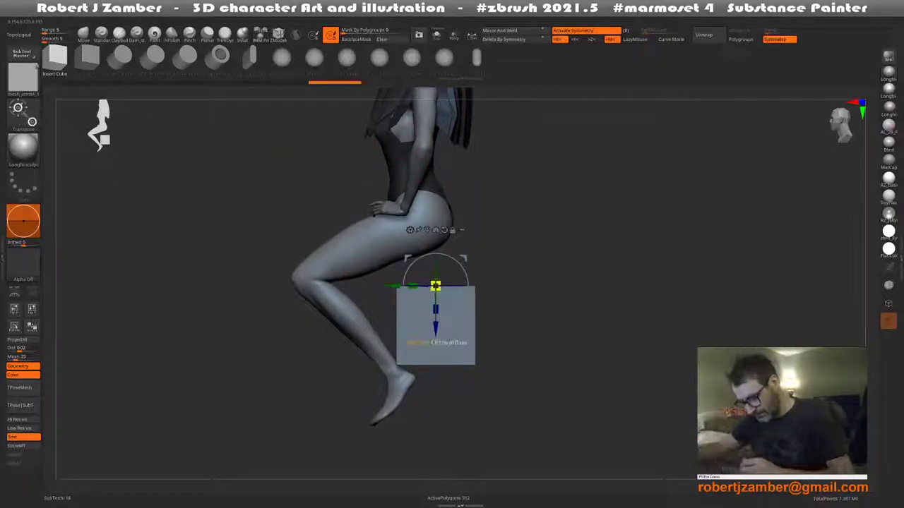
pyautogui.click(443, 229)
pyautogui.moveTo(435, 238); pyautogui.dragTo(435, 206)
pyautogui.moveTo(416, 271); pyautogui.dragTo(392, 326)
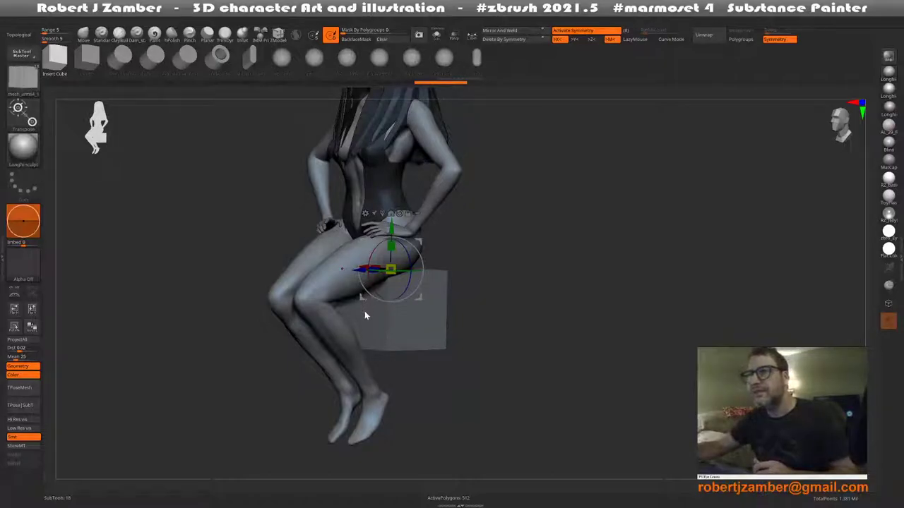
pyautogui.moveTo(364, 311); pyautogui.dragTo(353, 313)
pyautogui.moveTo(400, 247)
pyautogui.mouseDown()
pyautogui.moveTo(401, 321)
pyautogui.moveTo(452, 321)
pyautogui.mouseUp()
pyautogui.moveTo(400, 282); pyautogui.dragTo(406, 297)
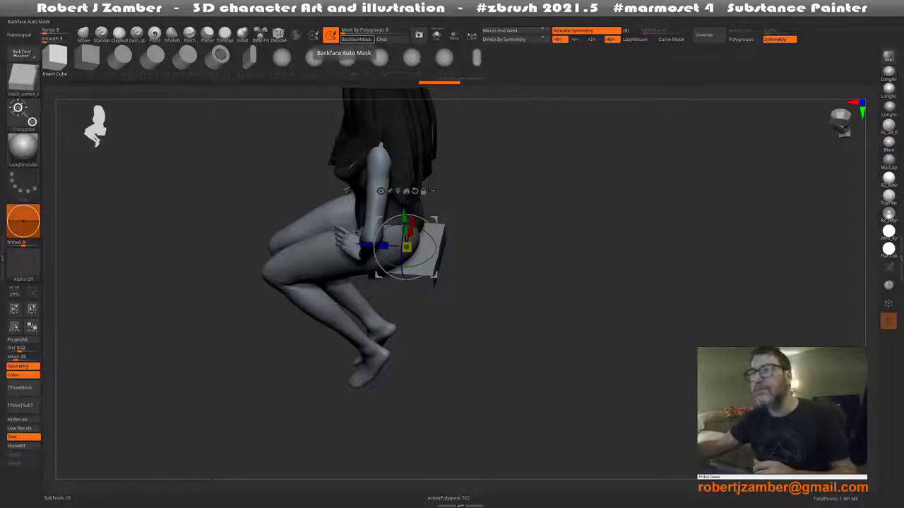
# Stretch the slab wide into a long bench and show its blue polygroup colour
pyautogui.moveTo(494, 268)
pyautogui.mouseDown()
pyautogui.moveTo(382, 250)
pyautogui.moveTo(355, 318)
pyautogui.mouseUp()
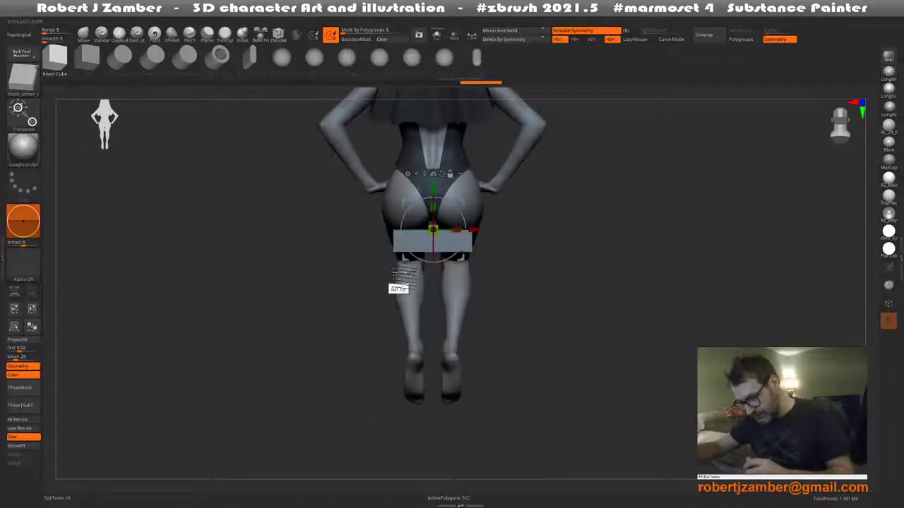
pyautogui.moveTo(379, 262)
pyautogui.mouseDown()
pyautogui.moveTo(494, 306)
pyautogui.moveTo(353, 346)
pyautogui.moveTo(356, 323)
pyautogui.moveTo(424, 333)
pyautogui.moveTo(353, 323)
pyautogui.moveTo(363, 342)
pyautogui.moveTo(367, 322)
pyautogui.moveTo(343, 317)
pyautogui.moveTo(348, 351)
pyautogui.moveTo(349, 313)
pyautogui.moveTo(374, 353)
pyautogui.mouseUp()
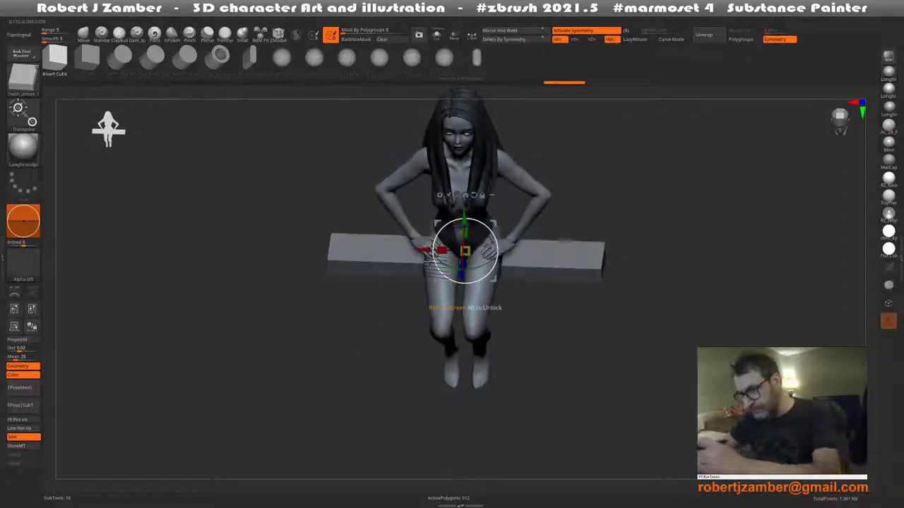
pyautogui.press('Down')
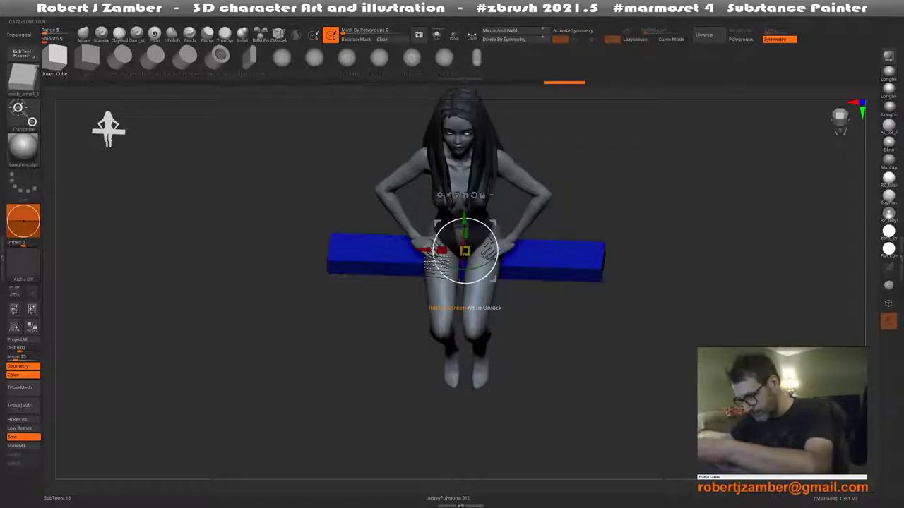
pyautogui.moveTo(434, 263)
pyautogui.mouseDown()
pyautogui.moveTo(374, 299)
pyautogui.moveTo(420, 343)
pyautogui.moveTo(395, 341)
pyautogui.mouseUp()
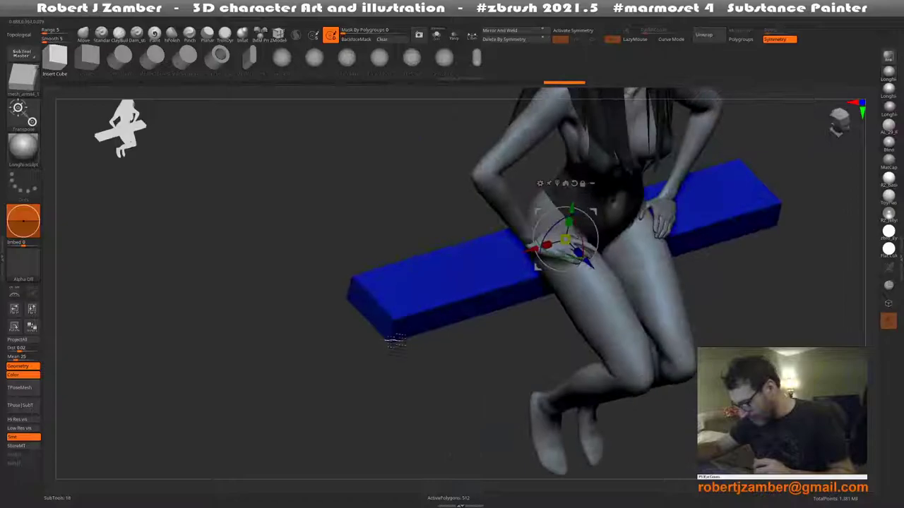
pyautogui.moveTo(413, 373)
pyautogui.keyDown('shift'); pyautogui.mouseDown()
pyautogui.moveTo(393, 337)
pyautogui.moveTo(389, 346)
pyautogui.moveTo(359, 318)
pyautogui.moveTo(367, 311)
pyautogui.mouseUp(); pyautogui.keyUp('shift')
# Swap in a QCube, then narrow, flatten and stretch it front to back with the gizmo
pyautogui.click(91, 56)
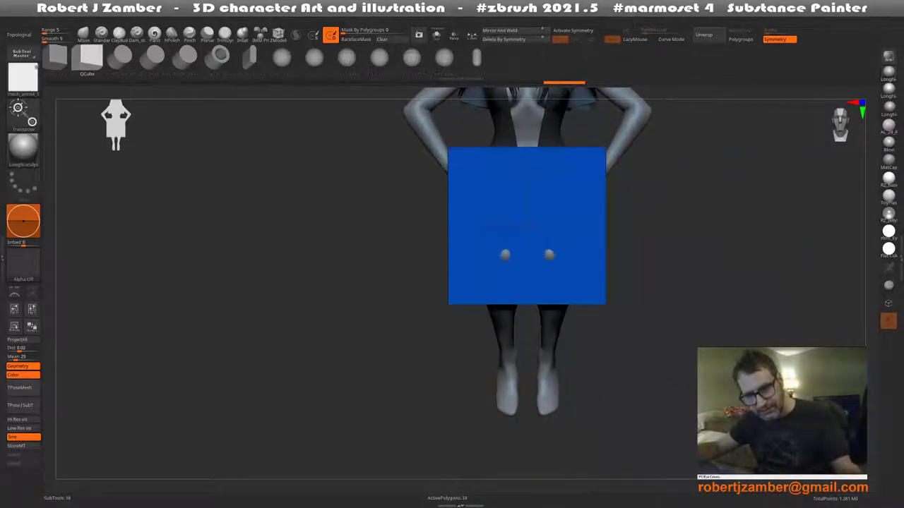
pyautogui.press('w')
pyautogui.moveTo(395, 339)
pyautogui.mouseDown()
pyautogui.moveTo(438, 313)
pyautogui.moveTo(423, 332)
pyautogui.moveTo(544, 322)
pyautogui.moveTo(435, 326)
pyautogui.mouseUp()
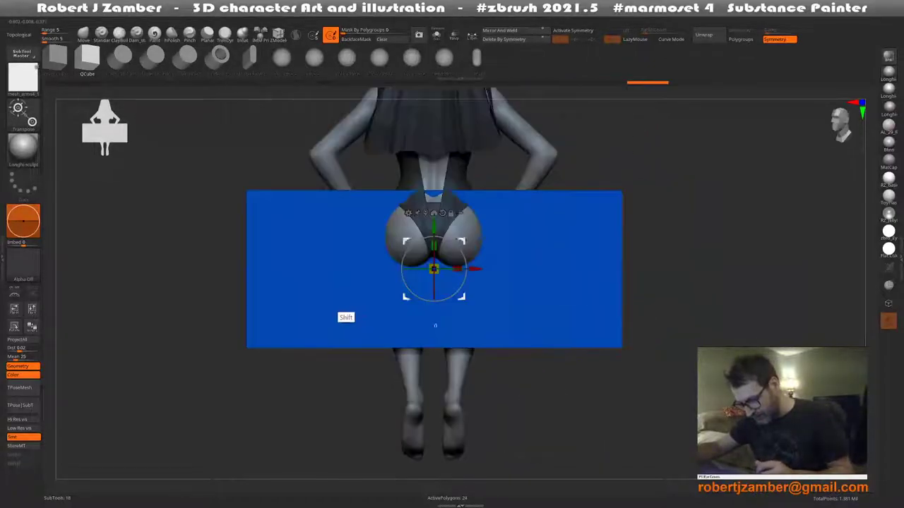
pyautogui.moveTo(457, 268); pyautogui.dragTo(424, 268)
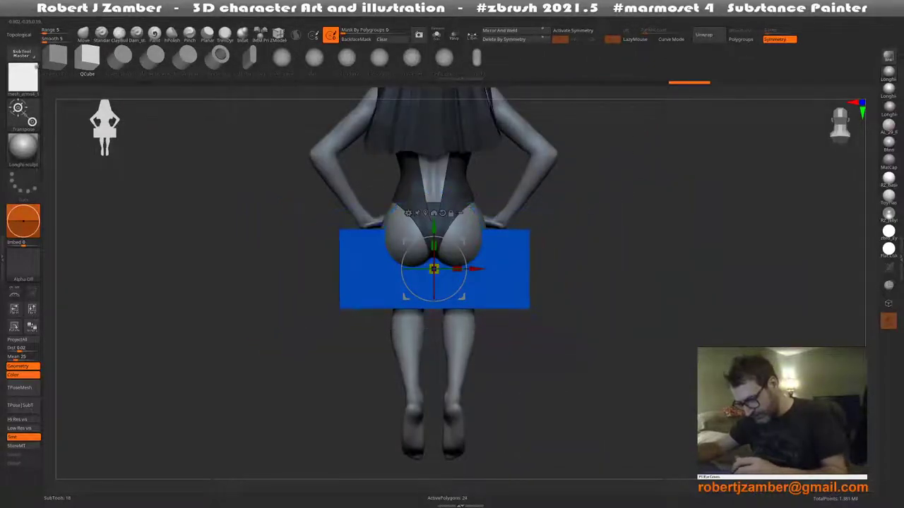
pyautogui.keyDown('shift'); pyautogui.moveTo(536, 332); pyautogui.dragTo(463, 284); pyautogui.keyUp('shift')
pyautogui.moveTo(433, 233); pyautogui.dragTo(434, 255)
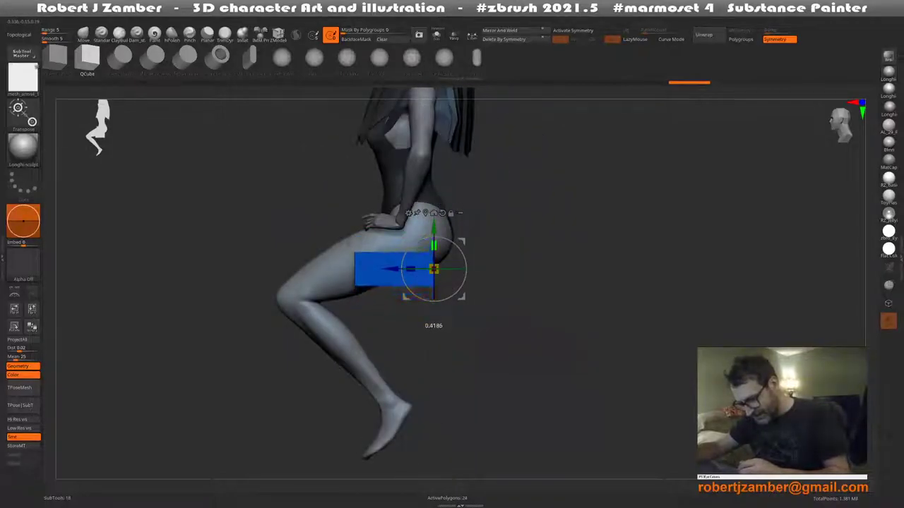
pyautogui.moveTo(466, 304)
pyautogui.mouseDown()
pyautogui.moveTo(394, 284)
pyautogui.moveTo(423, 275)
pyautogui.mouseUp()
pyautogui.moveTo(458, 211); pyautogui.dragTo(486, 267)
pyautogui.moveTo(495, 332)
pyautogui.keyDown('shift'); pyautogui.mouseDown()
pyautogui.moveTo(461, 276)
pyautogui.moveTo(457, 321)
pyautogui.mouseUp(); pyautogui.keyUp('shift')
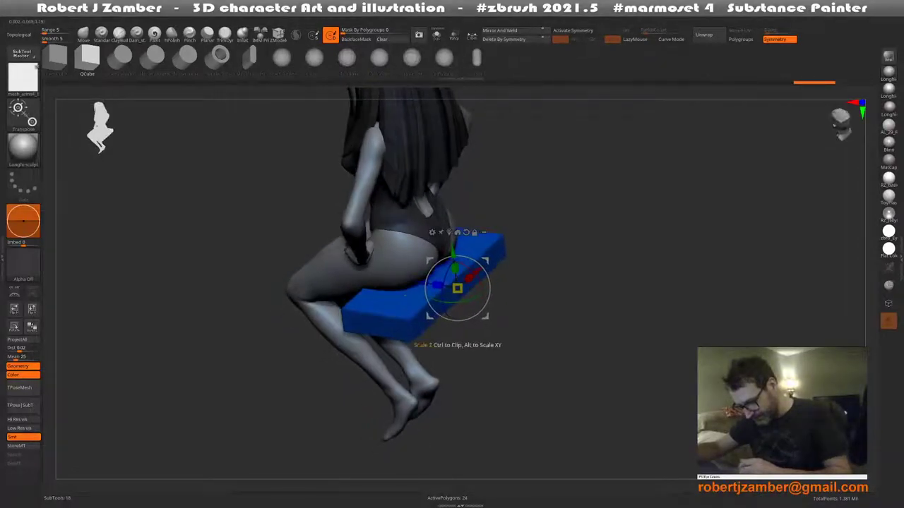
# Widen the blue slab lengthwise, then slide it back and lower it under the figure
pyautogui.moveTo(304, 339); pyautogui.dragTo(381, 331)
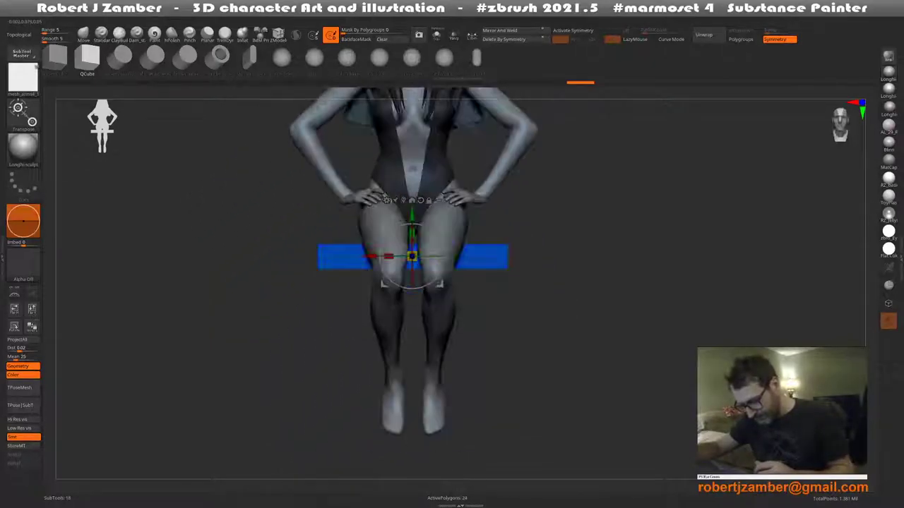
pyautogui.moveTo(387, 256); pyautogui.dragTo(342, 256)
pyautogui.moveTo(212, 332)
pyautogui.mouseDown()
pyautogui.moveTo(437, 325)
pyautogui.moveTo(402, 325)
pyautogui.mouseUp()
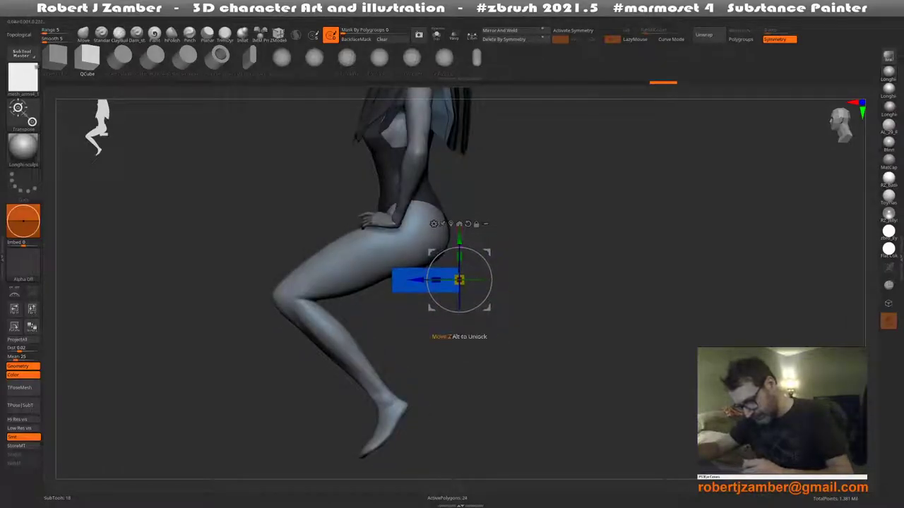
pyautogui.moveTo(441, 280); pyautogui.dragTo(406, 298)
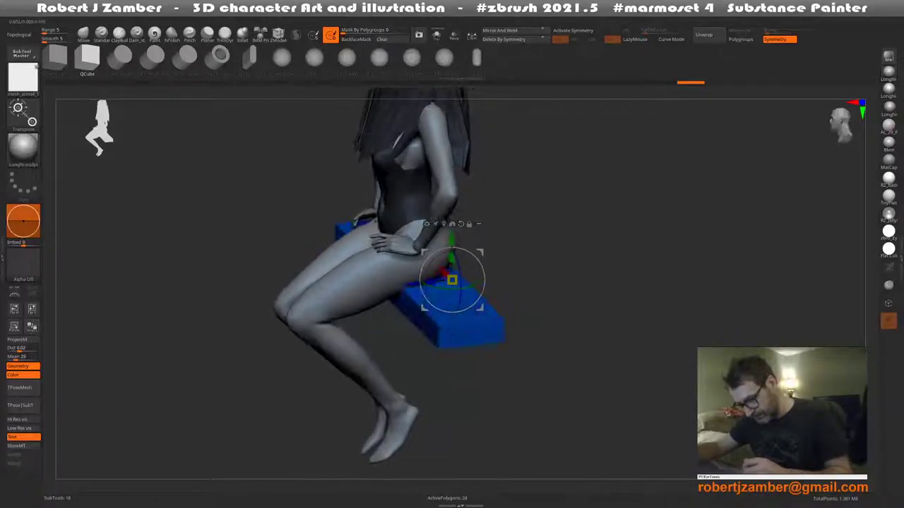
pyautogui.moveTo(452, 248); pyautogui.dragTo(452, 254)
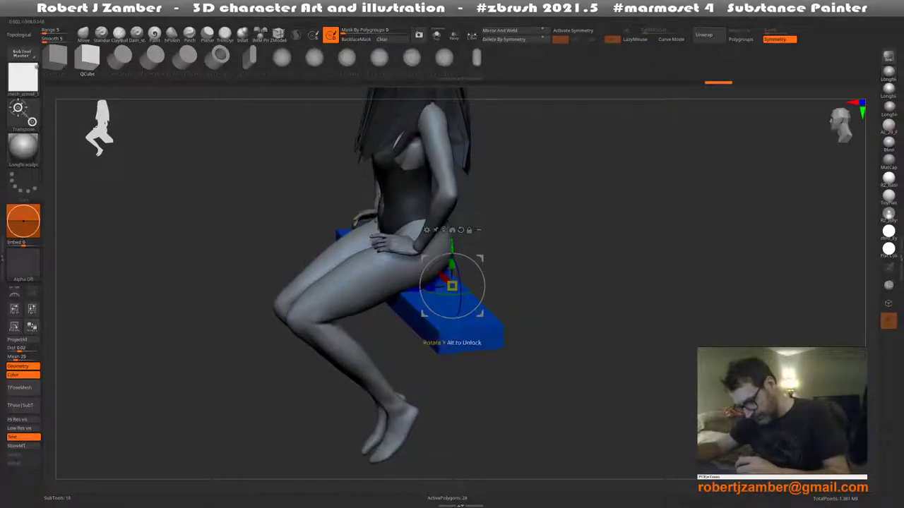
pyautogui.keyDown('shift'); pyautogui.moveTo(494, 395); pyautogui.dragTo(424, 395); pyautogui.keyUp('shift')
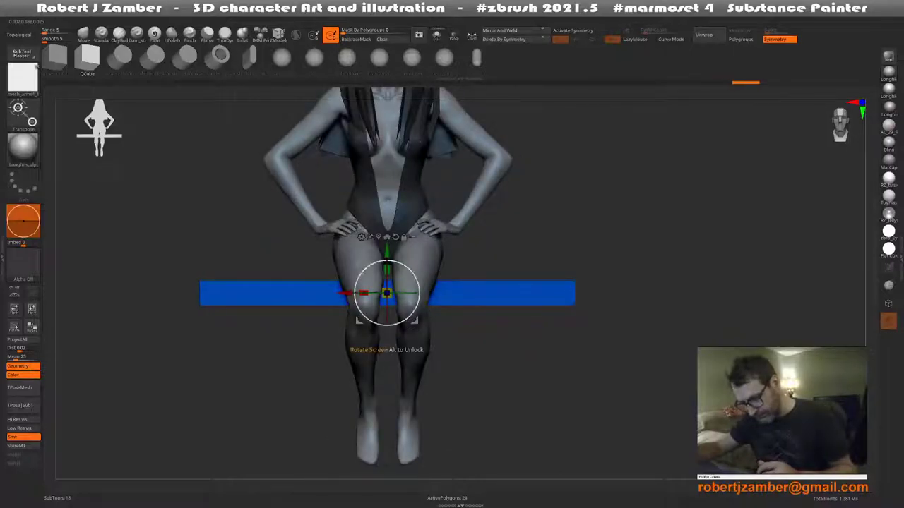
pyautogui.moveTo(579, 396)
pyautogui.mouseDown()
pyautogui.moveTo(529, 430)
pyautogui.moveTo(530, 452)
pyautogui.mouseUp()
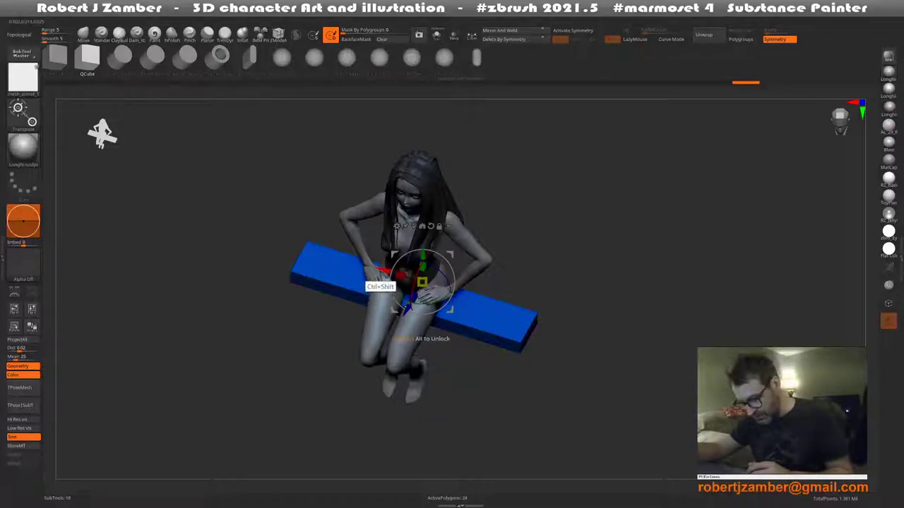
# Extend a new bar section off the bench's left end and rotate it down-left
pyautogui.keyDown('ctrl'); pyautogui.keyDown('shift'); pyautogui.moveTo(387, 274); pyautogui.dragTo(154, 201); pyautogui.keyUp('shift'); pyautogui.keyUp('ctrl')
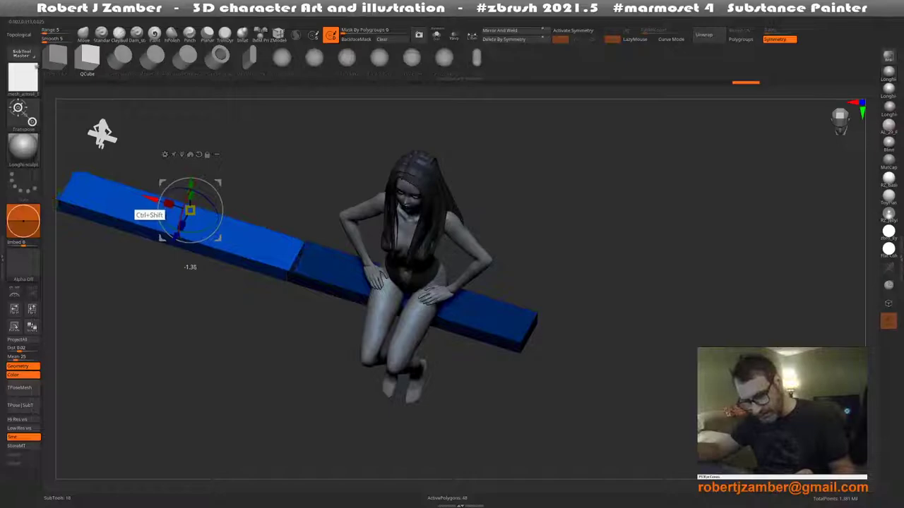
pyautogui.moveTo(226, 279)
pyautogui.mouseDown()
pyautogui.moveTo(252, 289)
pyautogui.moveTo(269, 353)
pyautogui.moveTo(333, 353)
pyautogui.mouseUp()
pyautogui.keyDown('alt'); pyautogui.click(375, 250); pyautogui.keyUp('alt')
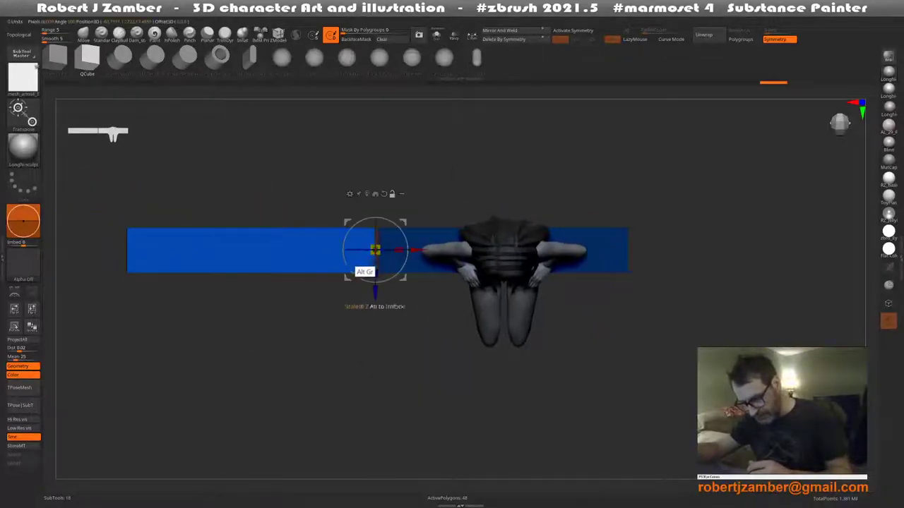
pyautogui.moveTo(374, 281); pyautogui.dragTo(332, 296)
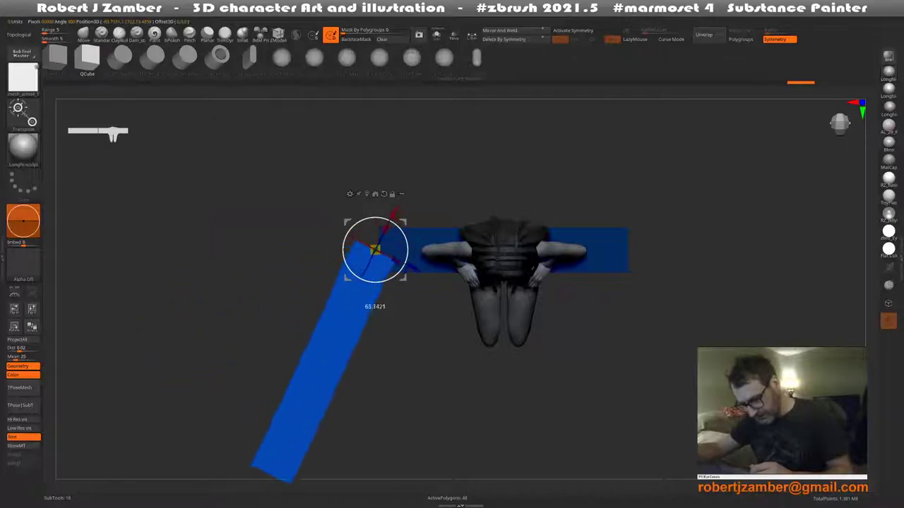
pyautogui.moveTo(381, 280)
pyautogui.keyDown('alt'); pyautogui.mouseDown()
pyautogui.moveTo(381, 212)
pyautogui.moveTo(375, 251)
pyautogui.mouseUp(); pyautogui.keyUp('alt')
pyautogui.moveTo(372, 192)
pyautogui.mouseDown()
pyautogui.moveTo(363, 212)
pyautogui.moveTo(298, 183)
pyautogui.mouseUp()
pyautogui.scroll(3, 364, 212)
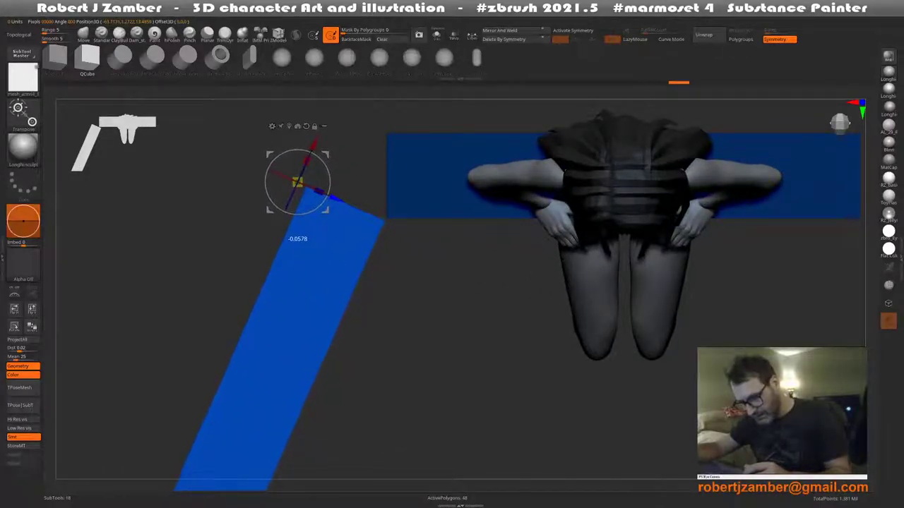
# Rotate the slanted bar by tiny amounts until it meets the seat bar's end
pyautogui.moveTo(537, 395); pyautogui.dragTo(569, 455)
pyautogui.moveTo(327, 324)
pyautogui.mouseDown()
pyautogui.moveTo(371, 335)
pyautogui.moveTo(355, 341)
pyautogui.moveTo(402, 344)
pyautogui.moveTo(367, 325)
pyautogui.moveTo(364, 396)
pyautogui.moveTo(365, 384)
pyautogui.moveTo(330, 391)
pyautogui.moveTo(361, 364)
pyautogui.moveTo(362, 332)
pyautogui.mouseUp()
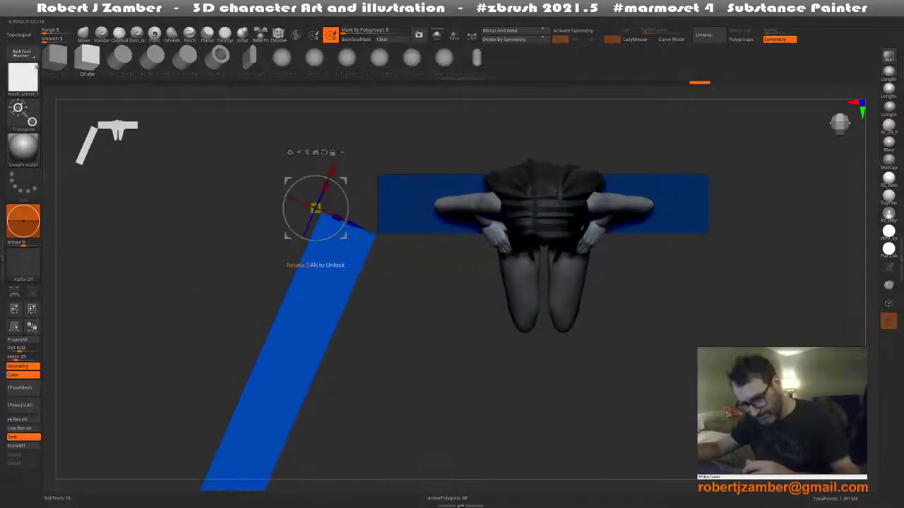
pyautogui.keyDown('alt'); pyautogui.moveTo(316, 208); pyautogui.dragTo(314, 212); pyautogui.keyUp('alt')
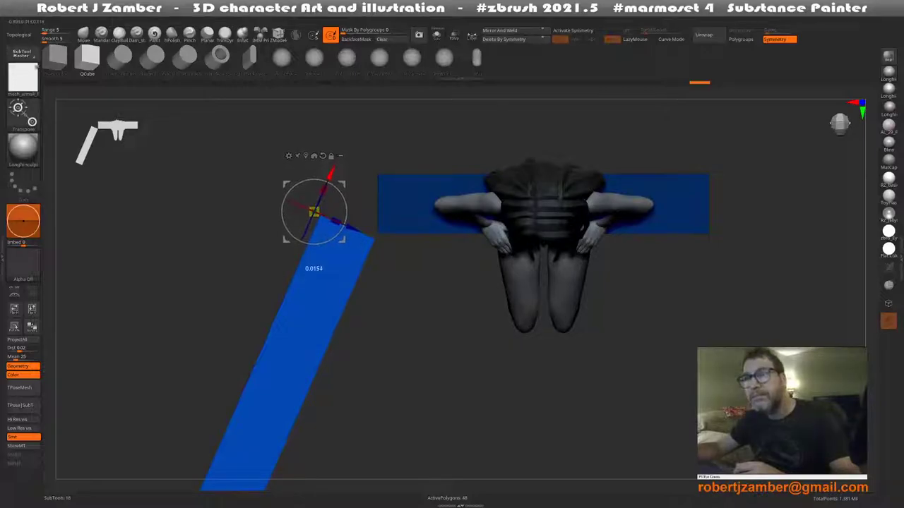
pyautogui.keyDown('alt'); pyautogui.moveTo(314, 296); pyautogui.dragTo(314, 268); pyautogui.keyUp('alt')
pyautogui.moveTo(313, 212); pyautogui.dragTo(317, 207)
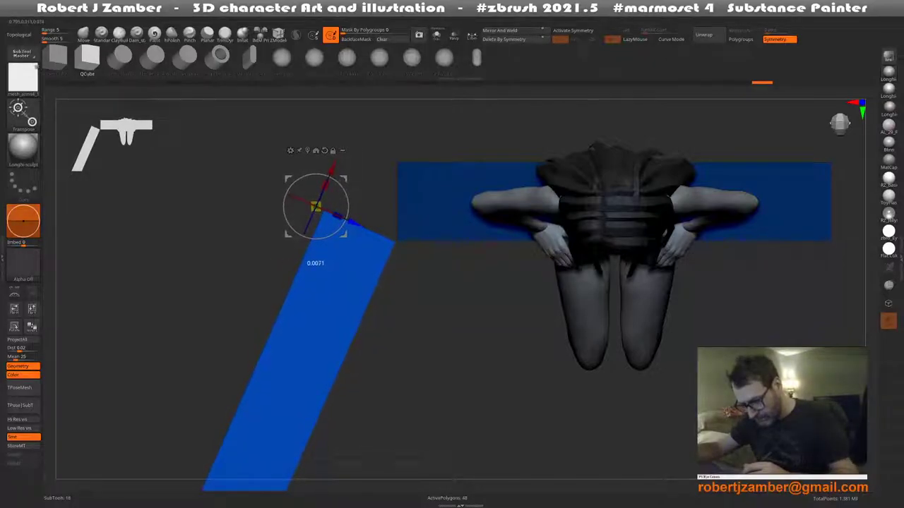
pyautogui.keyDown('ctrl'); pyautogui.moveTo(364, 256); pyautogui.dragTo(428, 331, button='right'); pyautogui.keyUp('ctrl')
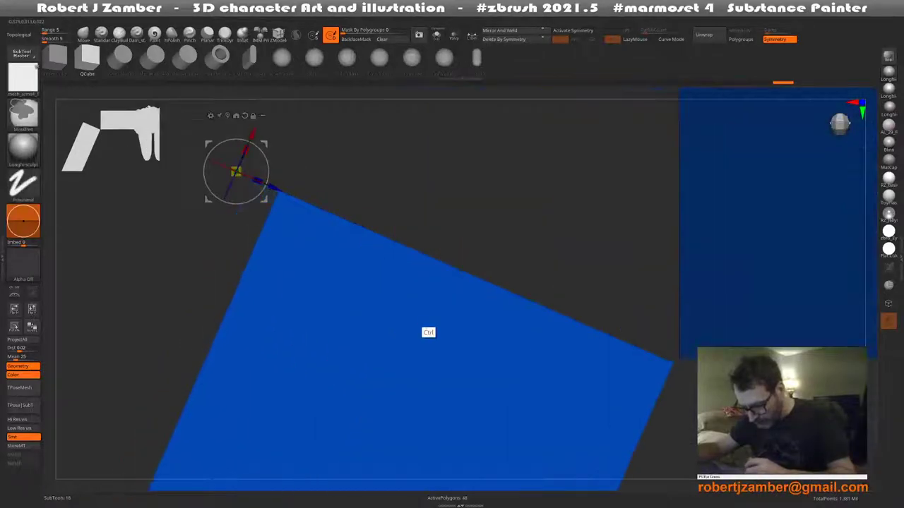
pyautogui.press('f')
pyautogui.moveTo(332, 256)
pyautogui.mouseDown(button='right')
pyautogui.moveTo(345, 314)
pyautogui.moveTo(343, 236)
pyautogui.moveTo(329, 291)
pyautogui.moveTo(353, 268)
pyautogui.moveTo(327, 291)
pyautogui.mouseUp(button='right')
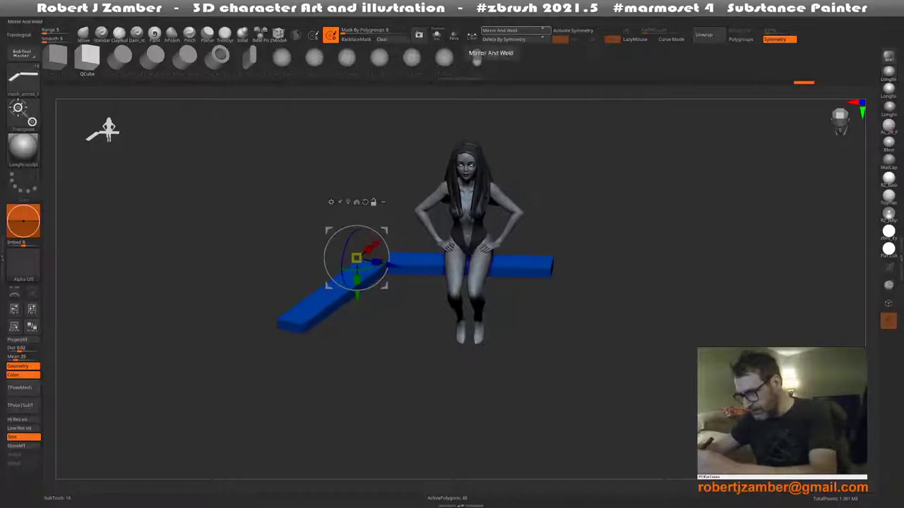
# Mirror and weld the slanted bar onto the right side and enable X symmetry
pyautogui.click(499, 31)
pyautogui.moveTo(424, 396)
pyautogui.mouseDown(button='right')
pyautogui.moveTo(424, 438)
pyautogui.moveTo(634, 355)
pyautogui.moveTo(622, 408)
pyautogui.mouseUp(button='right')
pyautogui.press('x')
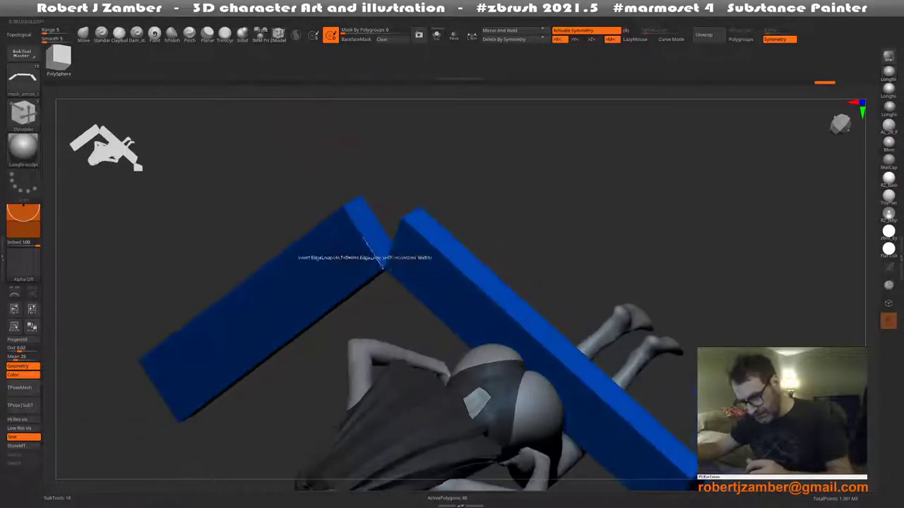
# Delete the grey joint faces between the two blocks with ZModeler Delete > Polygroup All
pyautogui.moveTo(368, 297)
pyautogui.mouseDown()
pyautogui.moveTo(377, 244)
pyautogui.moveTo(431, 286)
pyautogui.mouseUp()
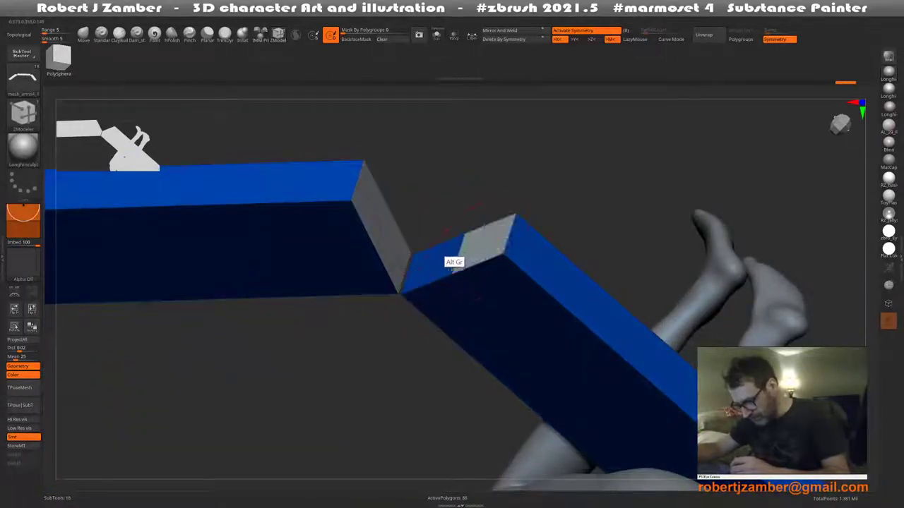
pyautogui.press('space')
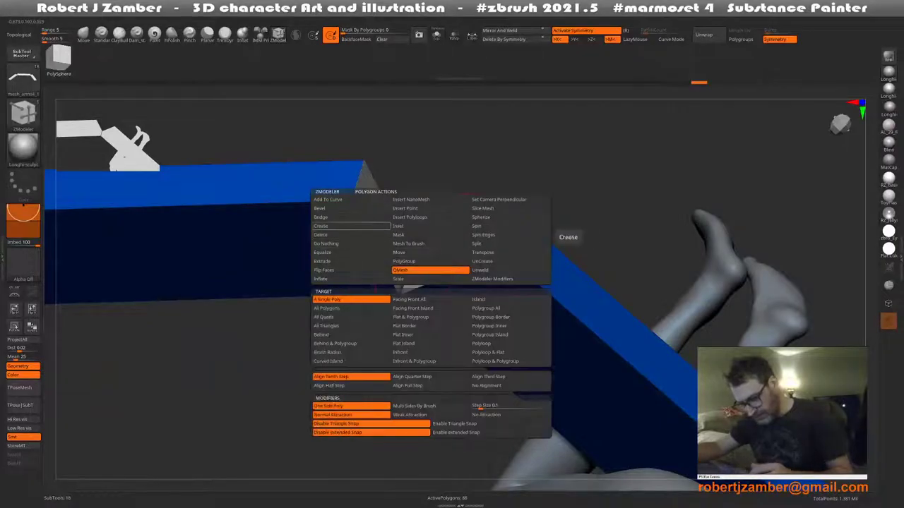
pyautogui.click(351, 234)
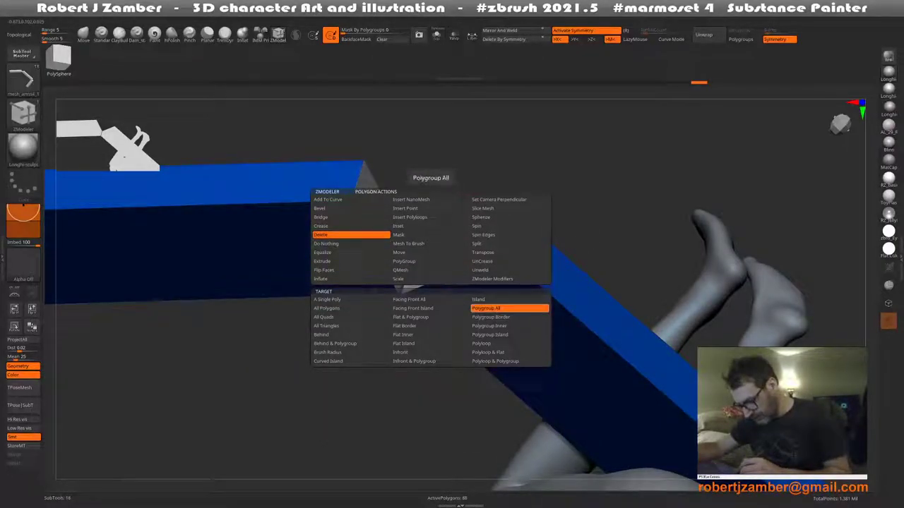
pyautogui.click(508, 308)
pyautogui.click(403, 286)
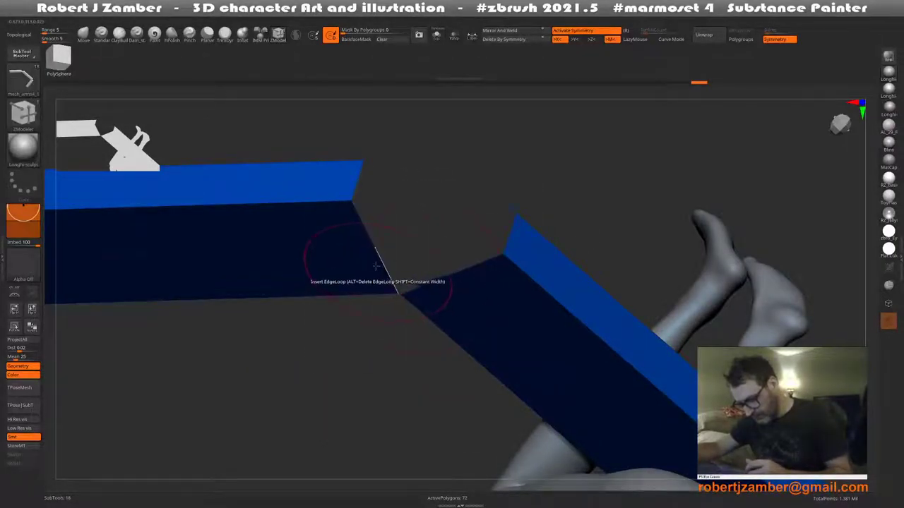
# Bridge the open gap between the blocks with Edge Bridge > Two Holes, then hide polygroup colours
pyautogui.moveTo(376, 266); pyautogui.dragTo(343, 170, button='right')
pyautogui.press('space')
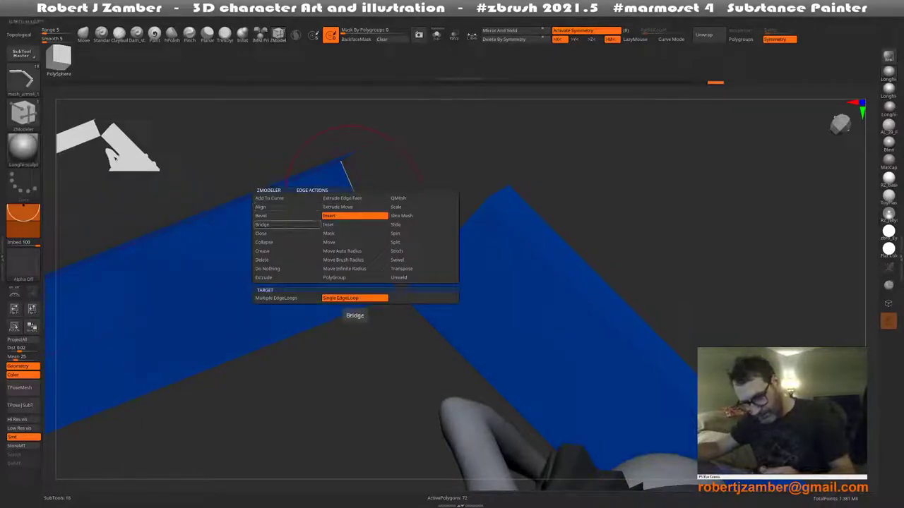
pyautogui.click(283, 224)
pyautogui.click(353, 298)
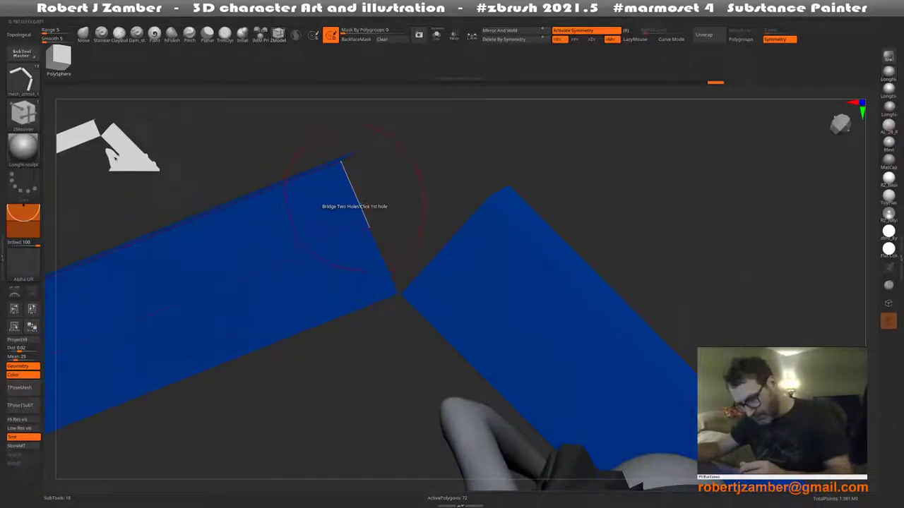
pyautogui.moveTo(353, 200); pyautogui.dragTo(357, 192, button='right')
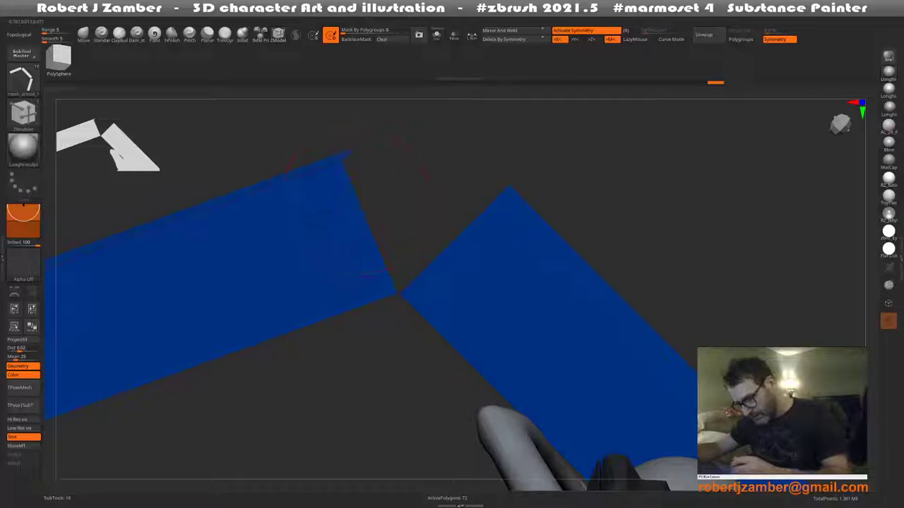
pyautogui.click(458, 240)
pyautogui.moveTo(367, 269)
pyautogui.mouseDown(button='right')
pyautogui.moveTo(362, 281)
pyautogui.moveTo(339, 278)
pyautogui.moveTo(363, 346)
pyautogui.moveTo(346, 325)
pyautogui.moveTo(357, 303)
pyautogui.moveTo(385, 322)
pyautogui.moveTo(379, 339)
pyautogui.moveTo(346, 327)
pyautogui.moveTo(382, 374)
pyautogui.moveTo(389, 347)
pyautogui.moveTo(374, 379)
pyautogui.moveTo(385, 358)
pyautogui.mouseUp(button='right')
pyautogui.hotkey('shift', 'f')
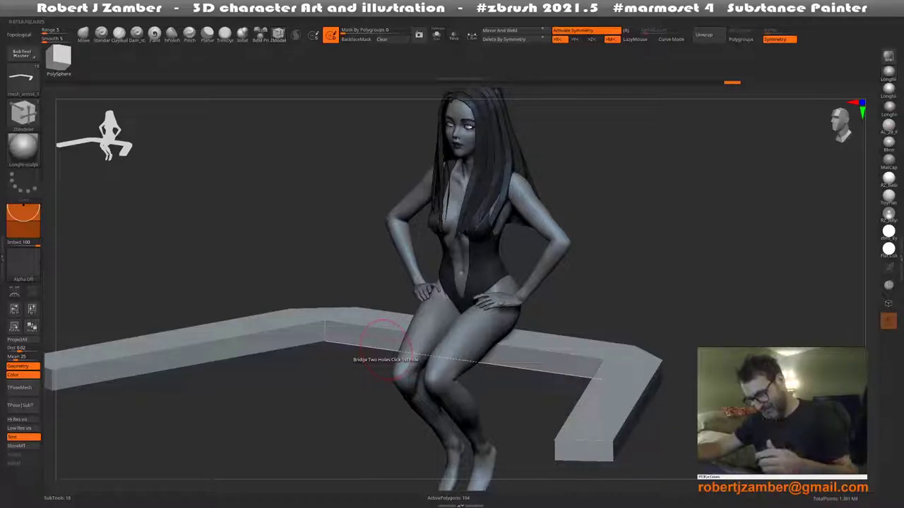
# Show polygroup colours again and stitch several pairs of open points at the bench's bend
pyautogui.moveTo(294, 297)
pyautogui.mouseDown(button='right')
pyautogui.moveTo(307, 238)
pyautogui.moveTo(302, 268)
pyautogui.moveTo(290, 261)
pyautogui.moveTo(303, 293)
pyautogui.moveTo(302, 250)
pyautogui.moveTo(313, 278)
pyautogui.moveTo(304, 256)
pyautogui.mouseUp(button='right')
pyautogui.hotkey('shift', 'f')
pyautogui.press('space')
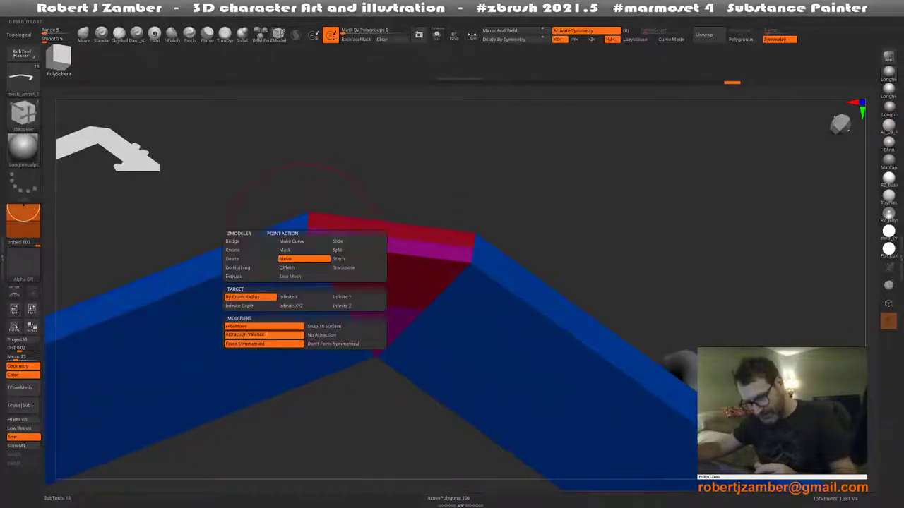
pyautogui.click(233, 241)
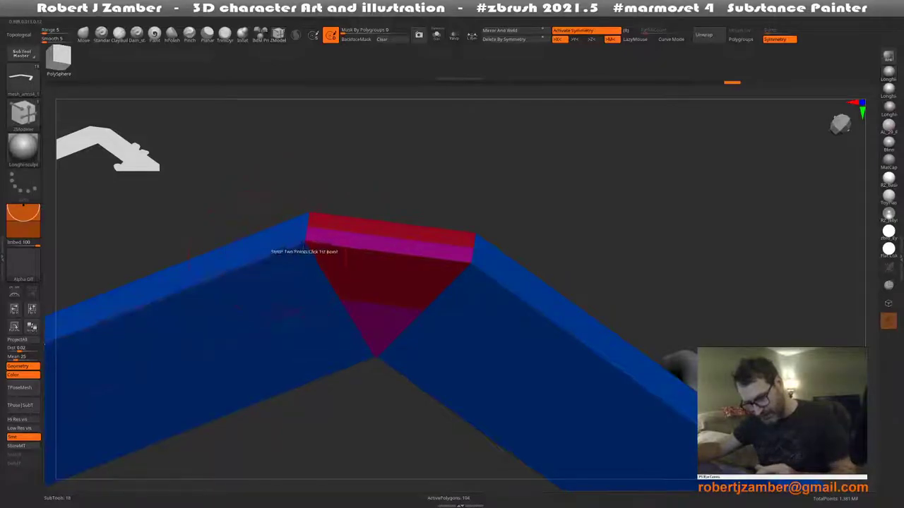
pyautogui.click(387, 256)
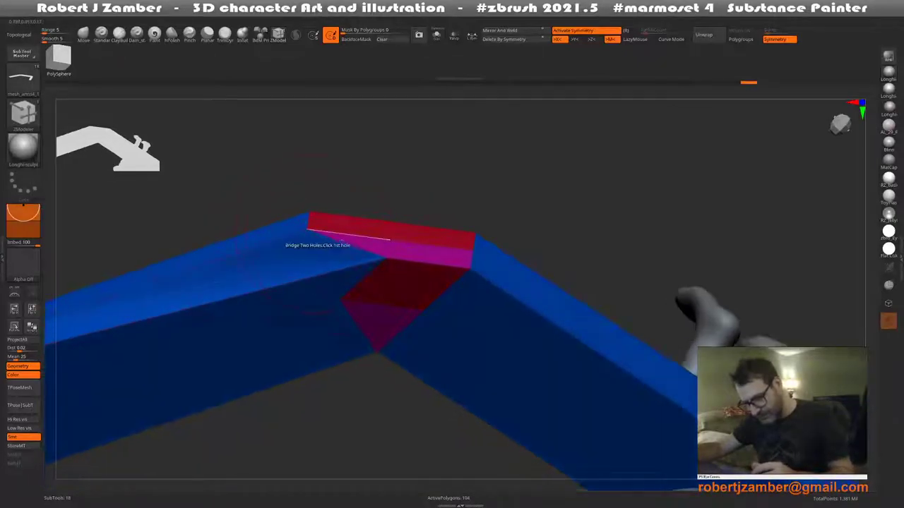
pyautogui.click(390, 233)
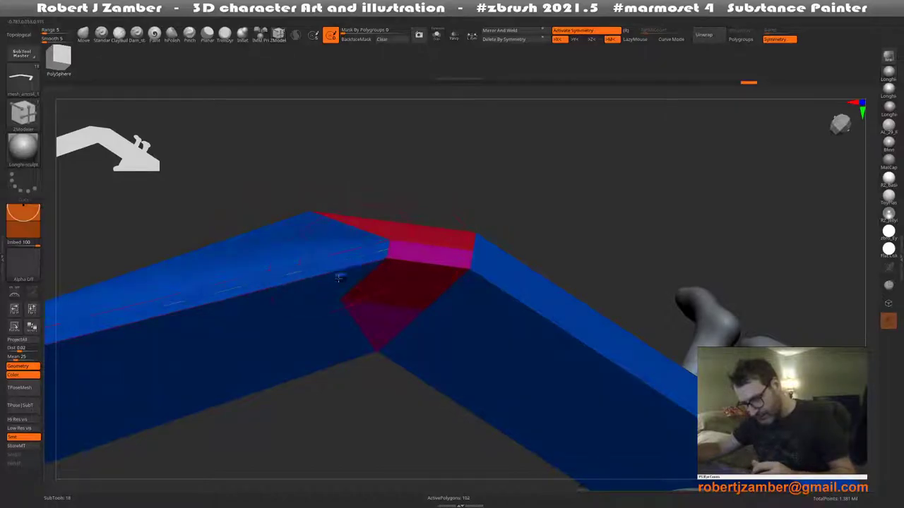
pyautogui.moveTo(337, 273); pyautogui.dragTo(311, 225, button='right')
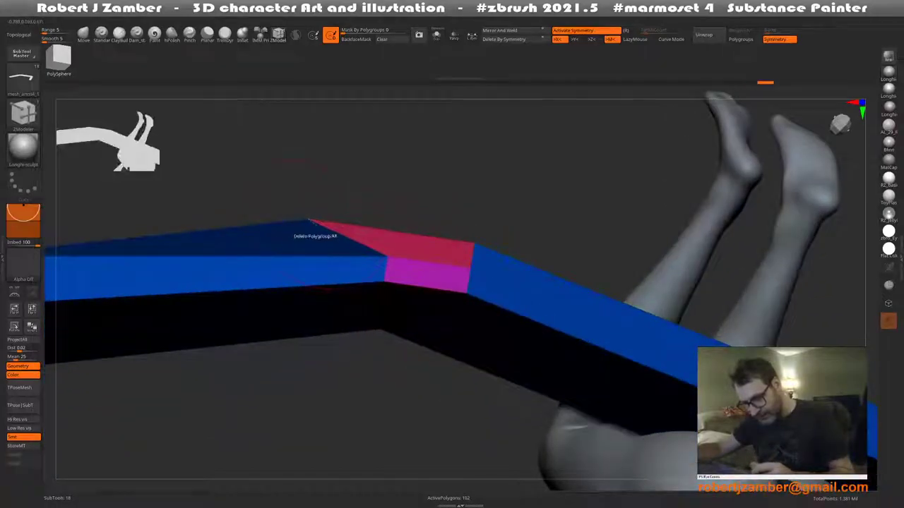
pyautogui.click(391, 228)
pyautogui.moveTo(391, 233); pyautogui.dragTo(383, 188, button='right')
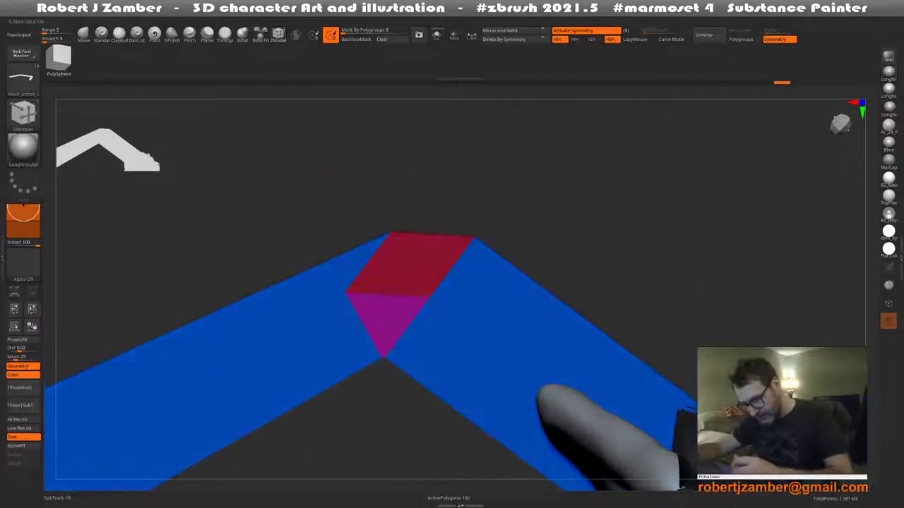
pyautogui.moveTo(442, 262); pyautogui.dragTo(455, 249, button='right')
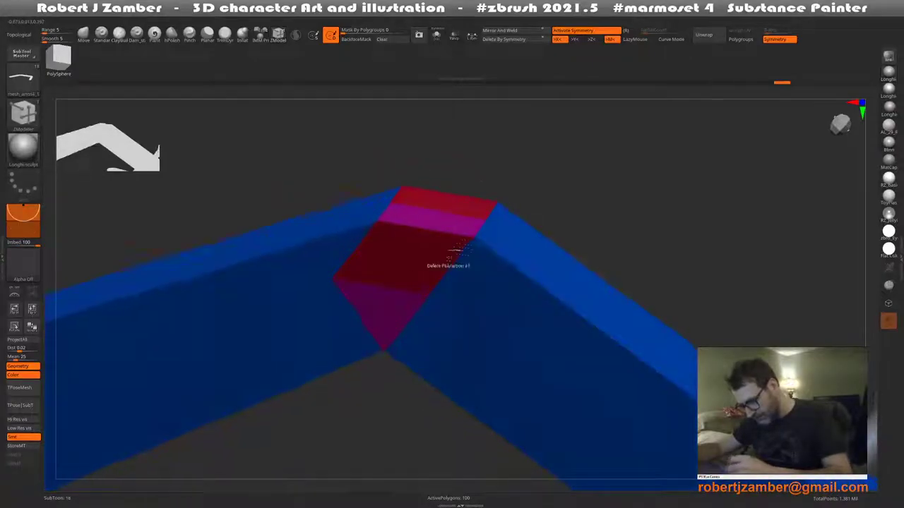
pyautogui.click(382, 223)
pyautogui.moveTo(395, 227); pyautogui.dragTo(432, 226, button='right')
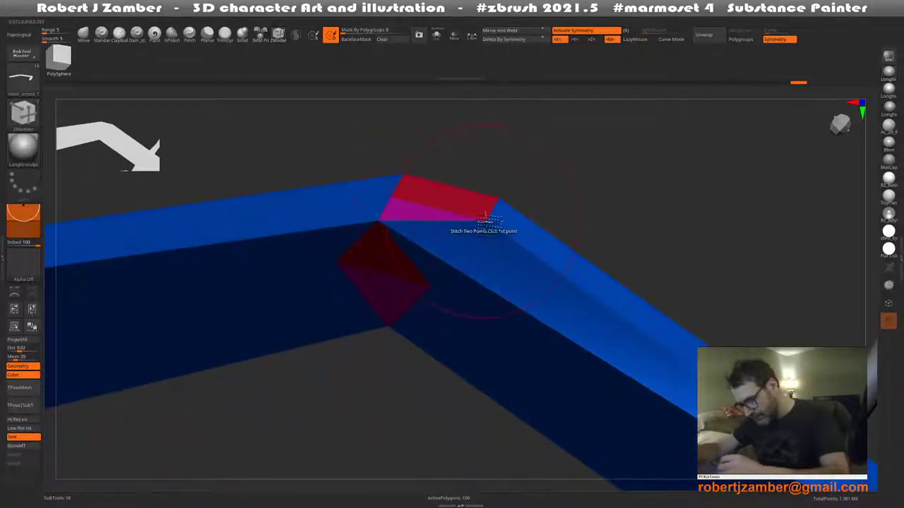
pyautogui.click(397, 196)
pyautogui.moveTo(395, 199); pyautogui.dragTo(491, 215, button='right')
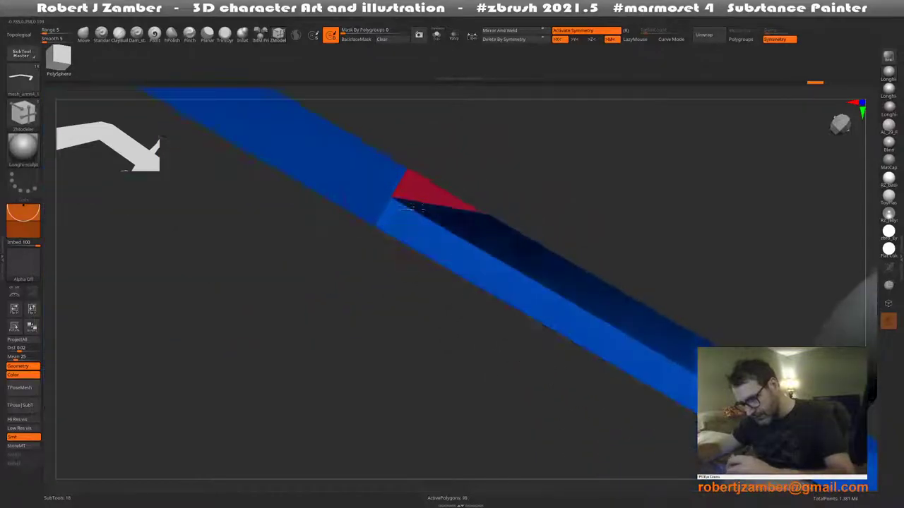
# Stitch the remaining corner points, closing the magenta strip's gap, and zoom out over the strip
pyautogui.moveTo(408, 189)
pyautogui.mouseDown(button='right')
pyautogui.moveTo(393, 192)
pyautogui.moveTo(378, 171)
pyautogui.moveTo(338, 269)
pyautogui.moveTo(379, 285)
pyautogui.moveTo(372, 288)
pyautogui.mouseUp(button='right')
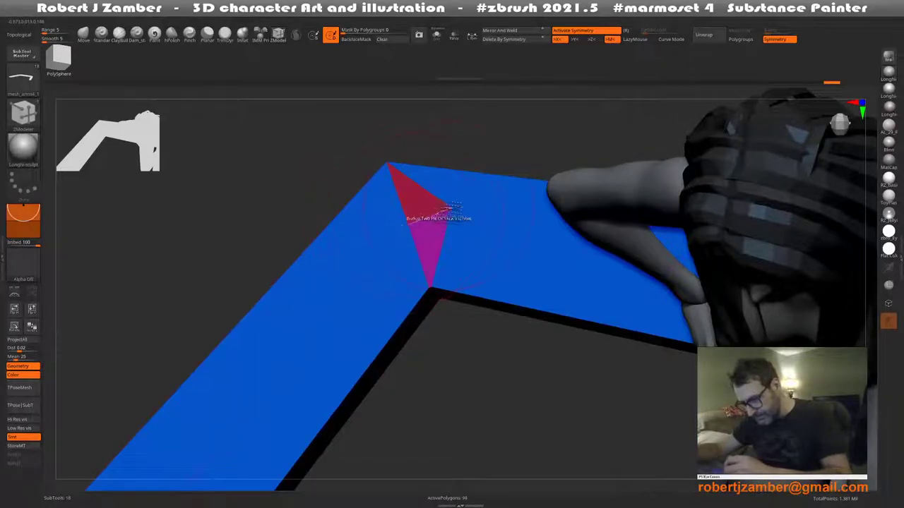
pyautogui.moveTo(427, 287)
pyautogui.mouseDown(button='right')
pyautogui.moveTo(437, 336)
pyautogui.moveTo(378, 266)
pyautogui.moveTo(394, 242)
pyautogui.moveTo(398, 262)
pyautogui.moveTo(393, 254)
pyautogui.mouseUp(button='right')
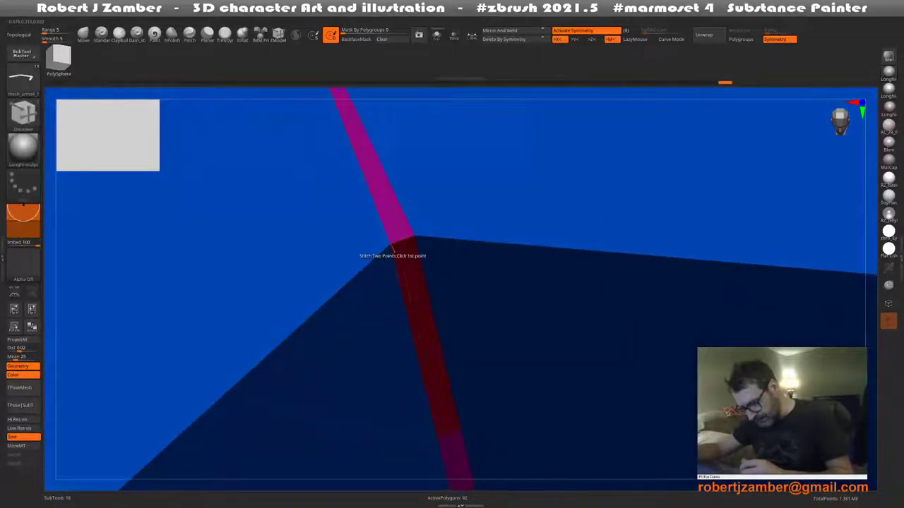
pyautogui.click(404, 242)
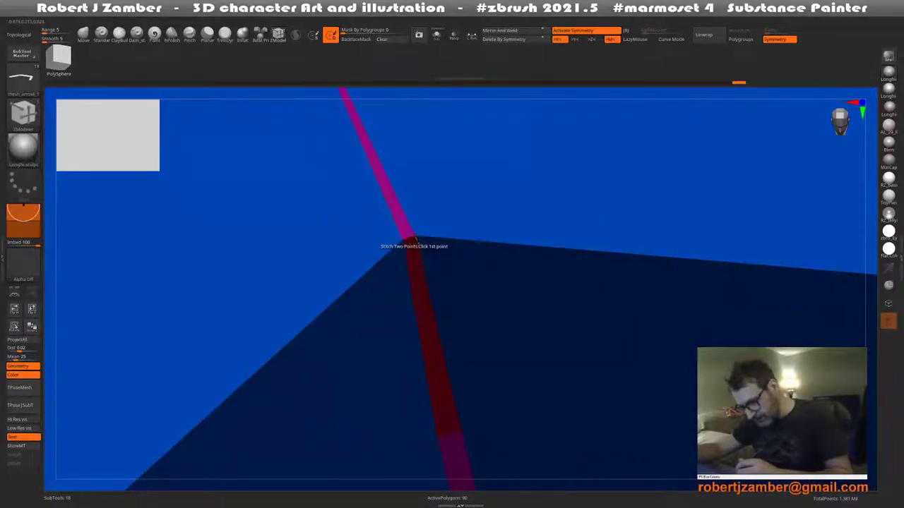
pyautogui.moveTo(387, 337); pyautogui.dragTo(347, 190, button='right')
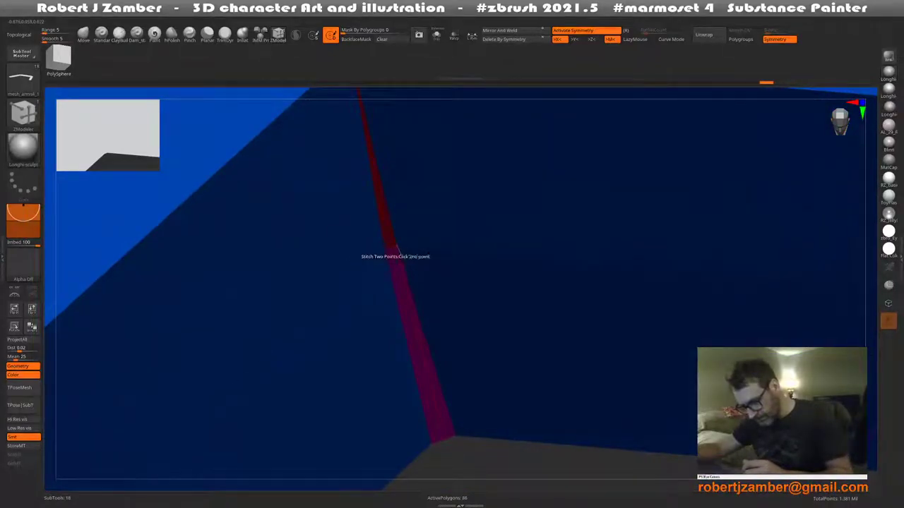
pyautogui.moveTo(386, 277); pyautogui.dragTo(361, 274, button='right')
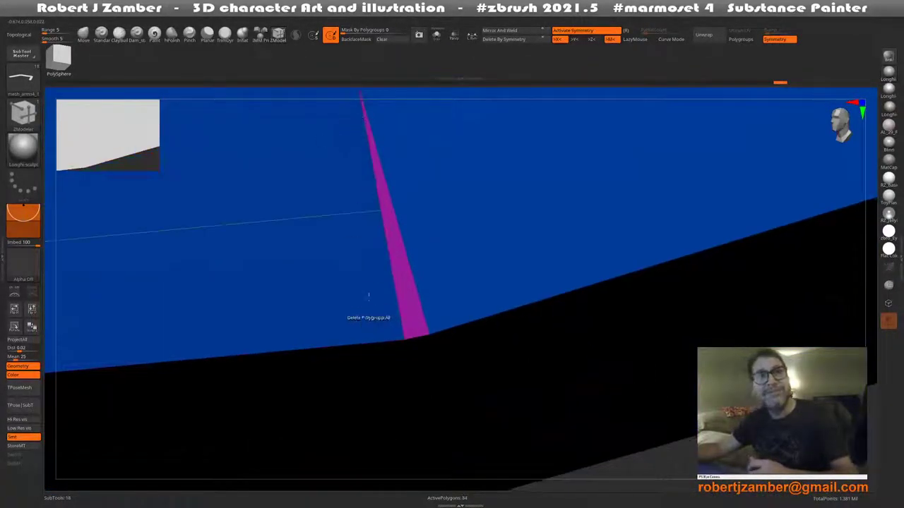
pyautogui.moveTo(374, 257)
pyautogui.mouseDown(button='right')
pyautogui.moveTo(374, 218)
pyautogui.moveTo(387, 231)
pyautogui.mouseUp(button='right')
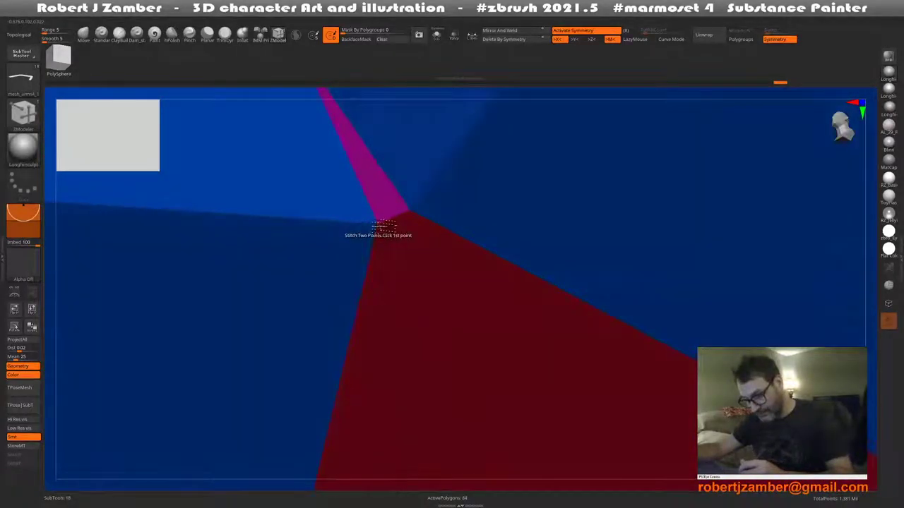
pyautogui.click(404, 215)
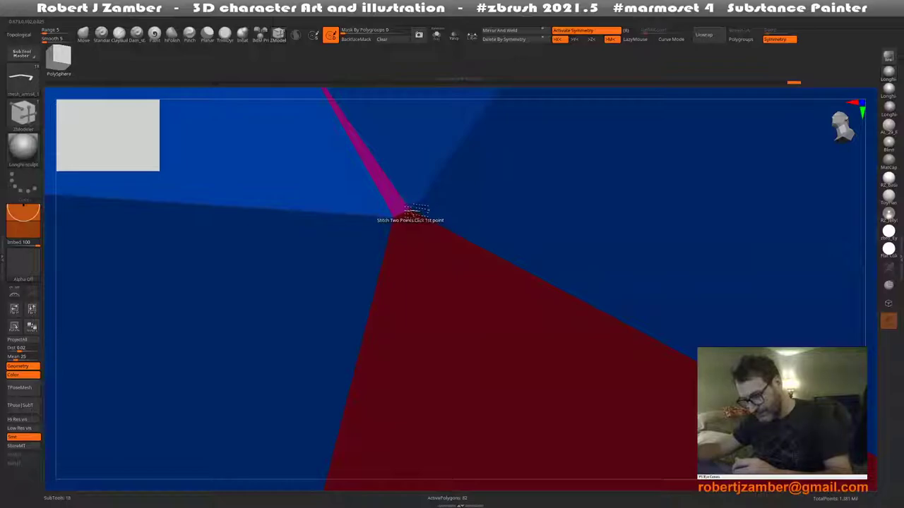
pyautogui.click(399, 220)
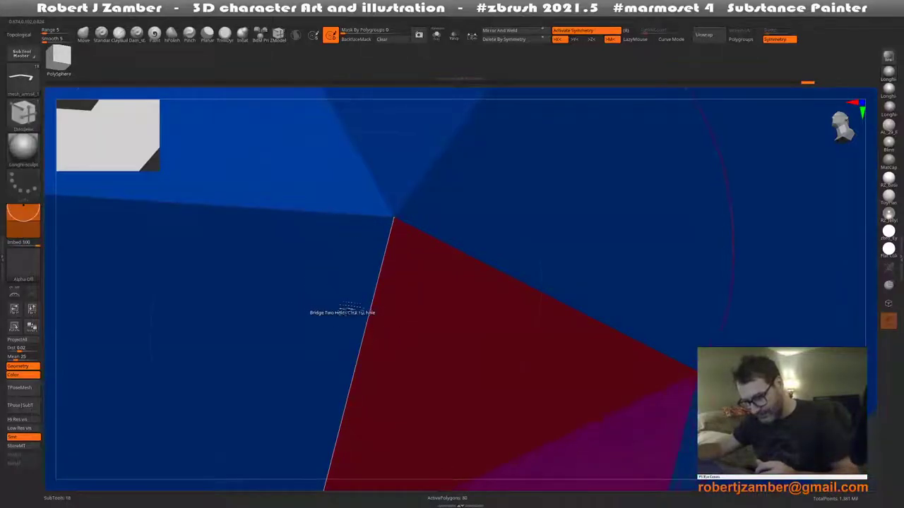
pyautogui.moveTo(343, 313)
pyautogui.mouseDown(button='right')
pyautogui.moveTo(340, 328)
pyautogui.moveTo(353, 323)
pyautogui.moveTo(363, 263)
pyautogui.mouseUp(button='right')
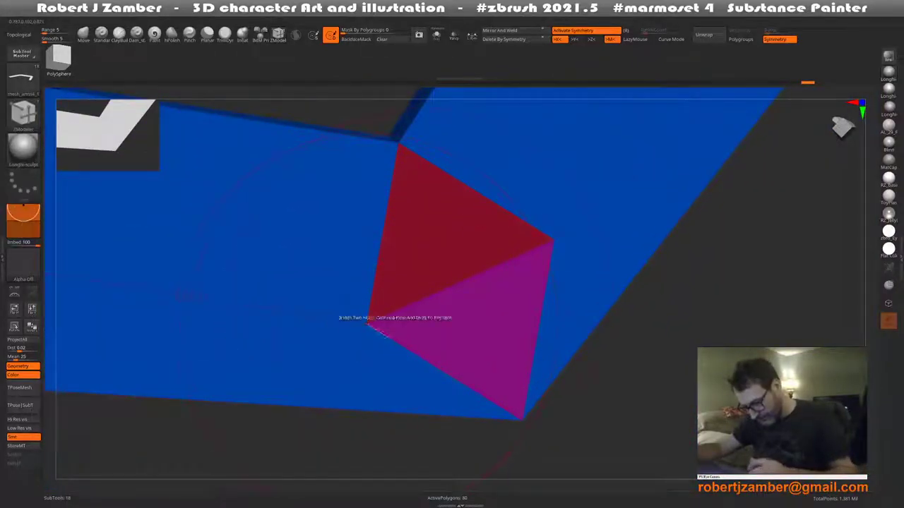
pyautogui.click(369, 319)
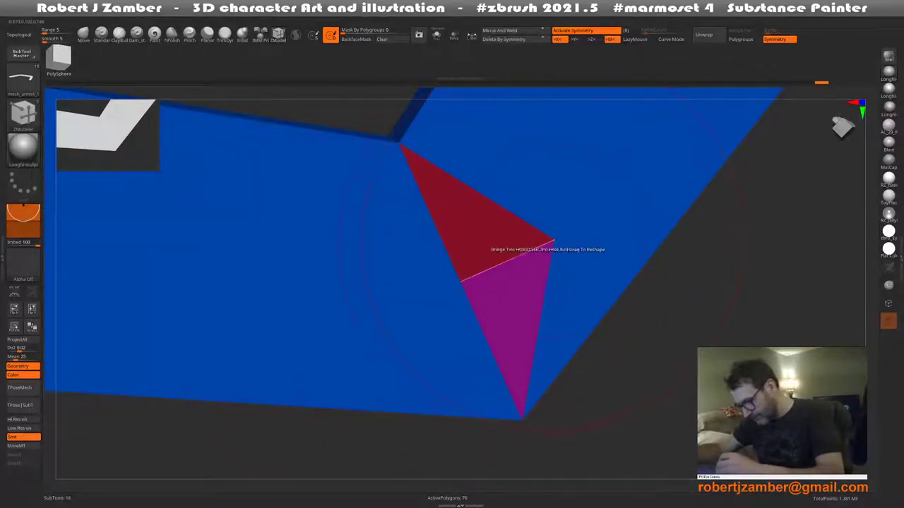
pyautogui.moveTo(443, 312)
pyautogui.mouseDown(button='right')
pyautogui.moveTo(413, 303)
pyautogui.moveTo(403, 323)
pyautogui.moveTo(423, 307)
pyautogui.moveTo(423, 282)
pyautogui.moveTo(367, 311)
pyautogui.moveTo(375, 346)
pyautogui.moveTo(326, 322)
pyautogui.mouseUp(button='right')
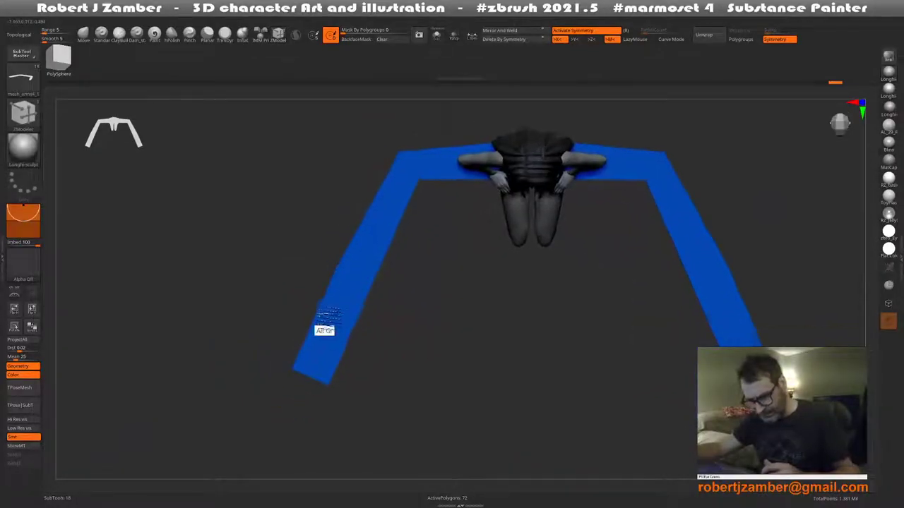
# Switch to the masking brush with rectangle selection and orbit to the strip's corner
pyautogui.press('b')
pyautogui.press('s')
pyautogui.press('t')
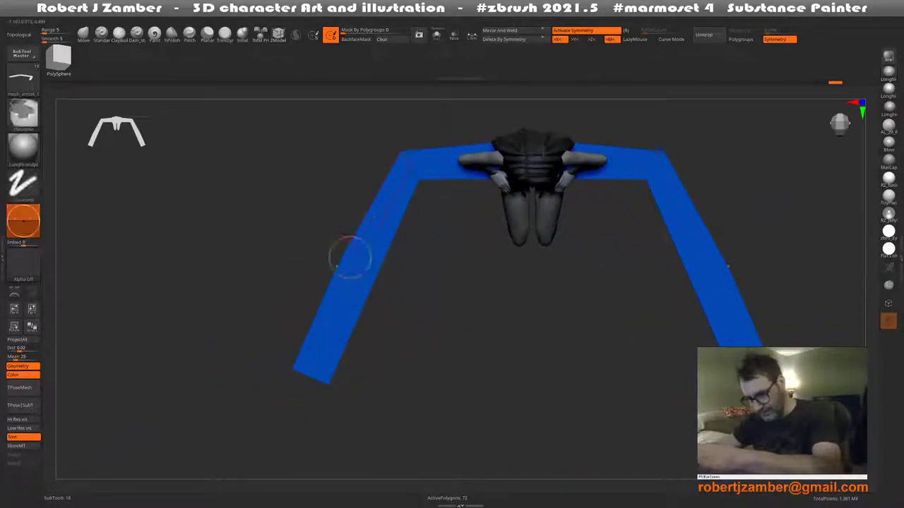
pyautogui.hotkey('ctrl', 'shift')
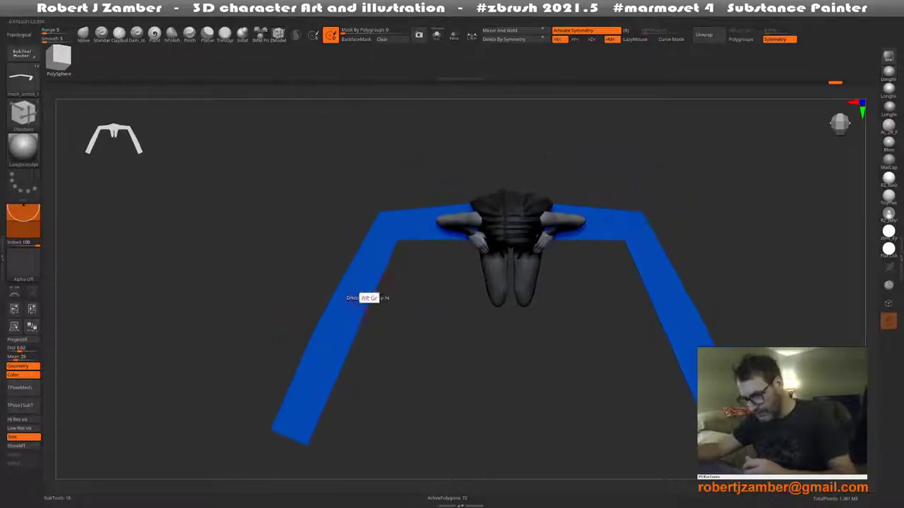
pyautogui.scroll(3, 385, 227)
pyautogui.moveTo(385, 228)
pyautogui.mouseDown(button='right')
pyautogui.moveTo(357, 198)
pyautogui.moveTo(362, 189)
pyautogui.mouseUp(button='right')
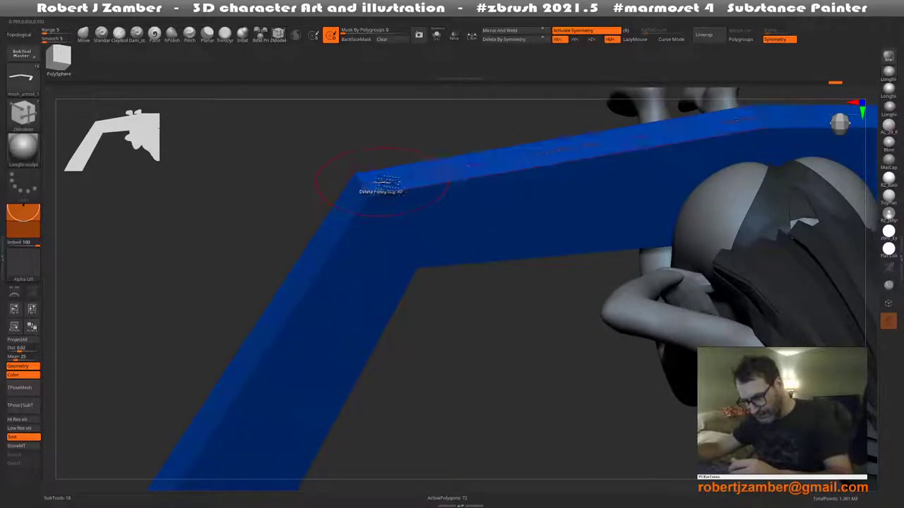
pyautogui.moveTo(332, 217); pyautogui.dragTo(333, 224, button='right')
# Set the ZModeler edge action to Collapse and view the strip from above
pyautogui.press('space')
pyautogui.click(329, 237)
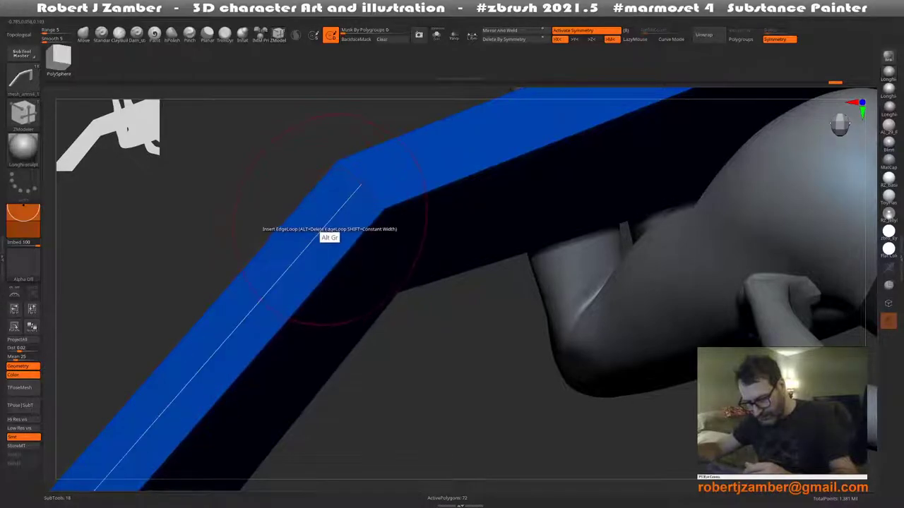
pyautogui.moveTo(329, 225)
pyautogui.mouseDown(button='right')
pyautogui.moveTo(308, 195)
pyautogui.moveTo(332, 205)
pyautogui.moveTo(353, 278)
pyautogui.moveTo(361, 186)
pyautogui.moveTo(346, 226)
pyautogui.moveTo(353, 246)
pyautogui.moveTo(356, 224)
pyautogui.moveTo(329, 218)
pyautogui.mouseUp(button='right')
pyautogui.press('space')
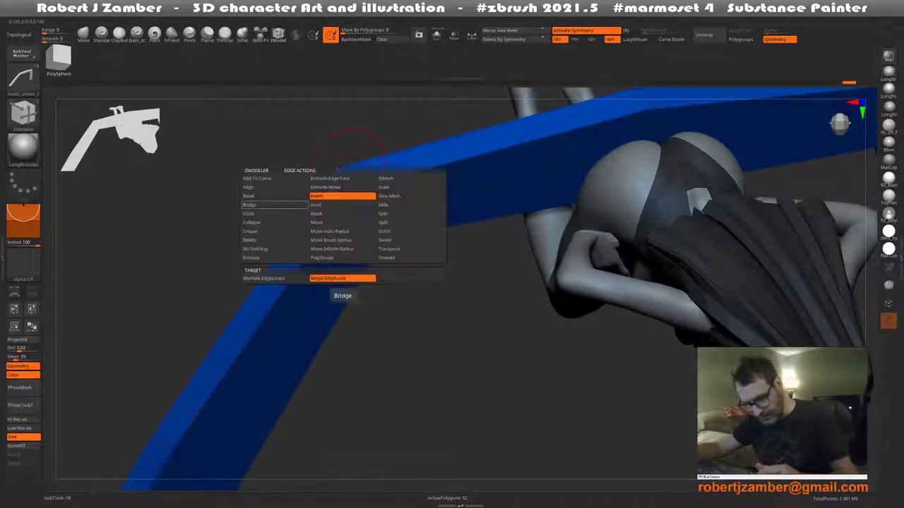
pyautogui.click(318, 223)
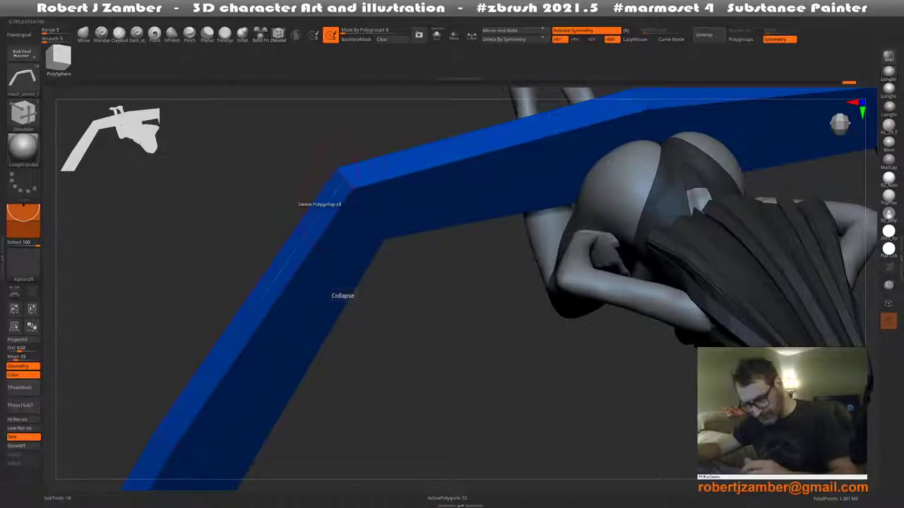
pyautogui.moveTo(353, 145)
pyautogui.mouseDown(button='right')
pyautogui.moveTo(359, 204)
pyautogui.moveTo(267, 177)
pyautogui.moveTo(313, 233)
pyautogui.moveTo(318, 212)
pyautogui.moveTo(378, 201)
pyautogui.moveTo(375, 222)
pyautogui.moveTo(369, 175)
pyautogui.moveTo(385, 197)
pyautogui.moveTo(383, 255)
pyautogui.moveTo(361, 244)
pyautogui.mouseUp(button='right')
# Collapse the edge loops on four sections of the strip and check the Geometry palette
pyautogui.click(363, 246)
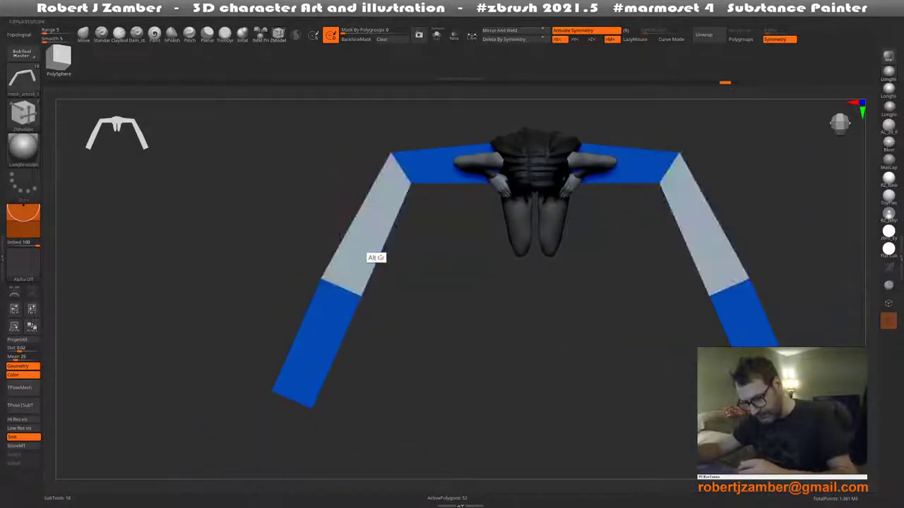
pyautogui.click(323, 339)
pyautogui.click(310, 367)
pyautogui.click(417, 189)
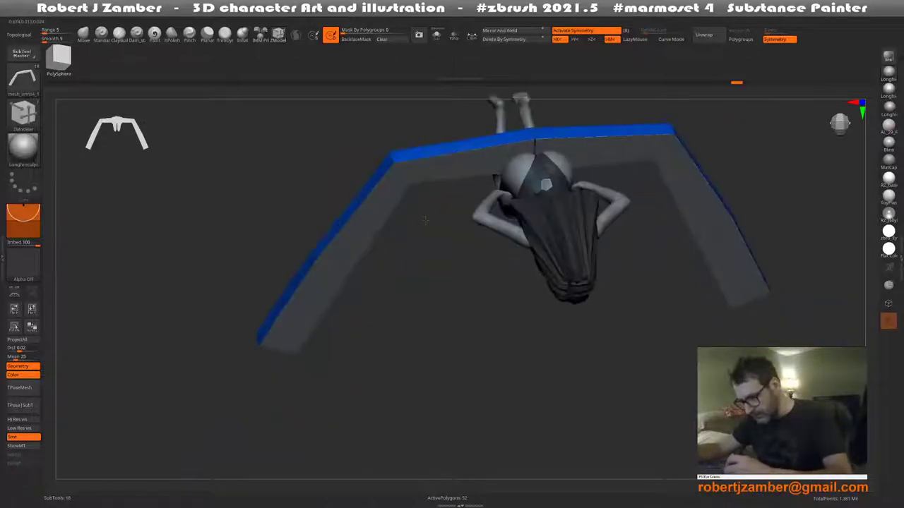
pyautogui.moveTo(417, 189); pyautogui.dragTo(404, 194, button='right')
pyautogui.press('space')
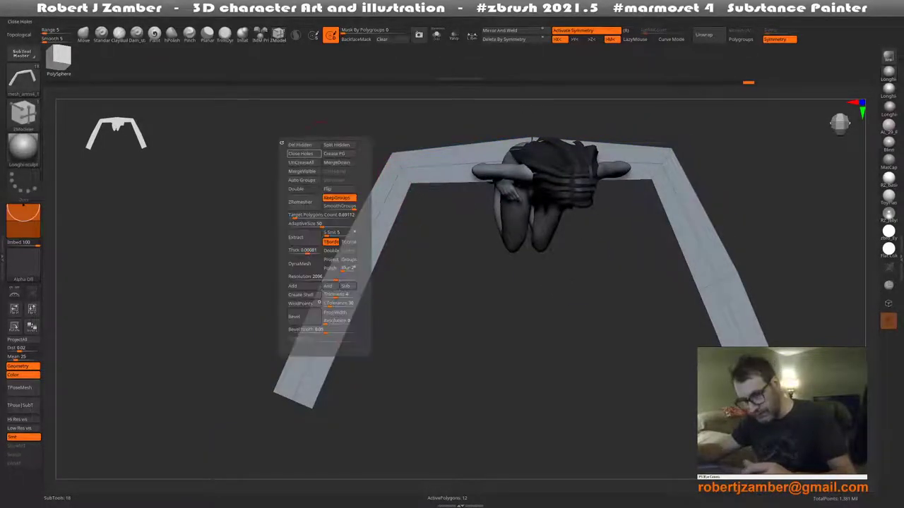
pyautogui.moveTo(281, 142); pyautogui.dragTo(377, 188, button='right')
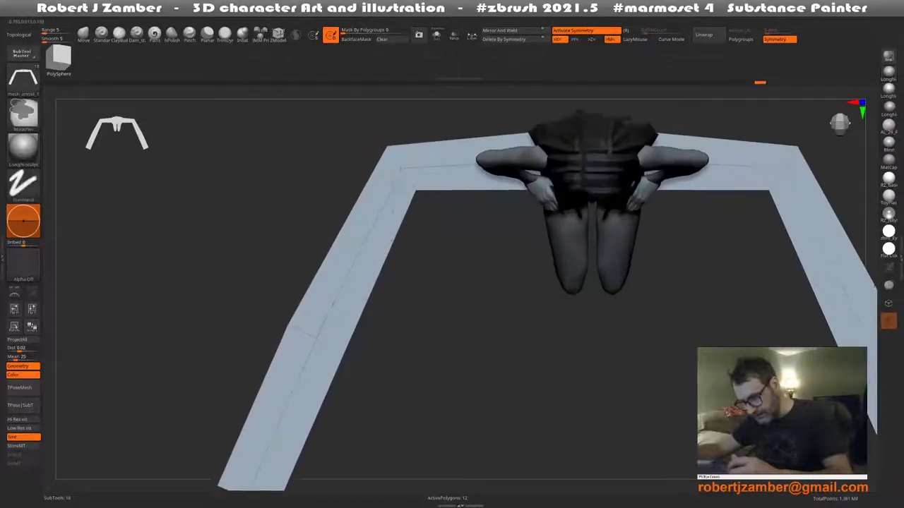
# Switch the ZModeler edge action to Insert EdgeLoop
pyautogui.press('space')
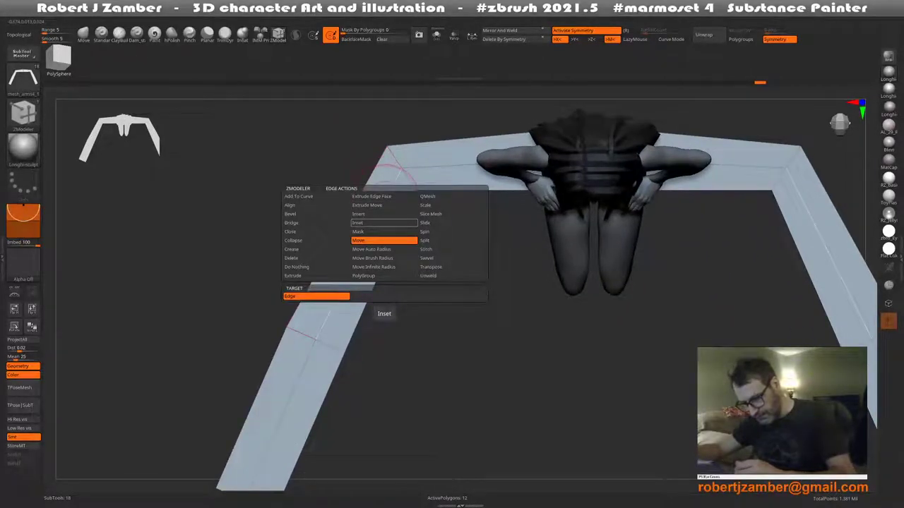
pyautogui.click(385, 223)
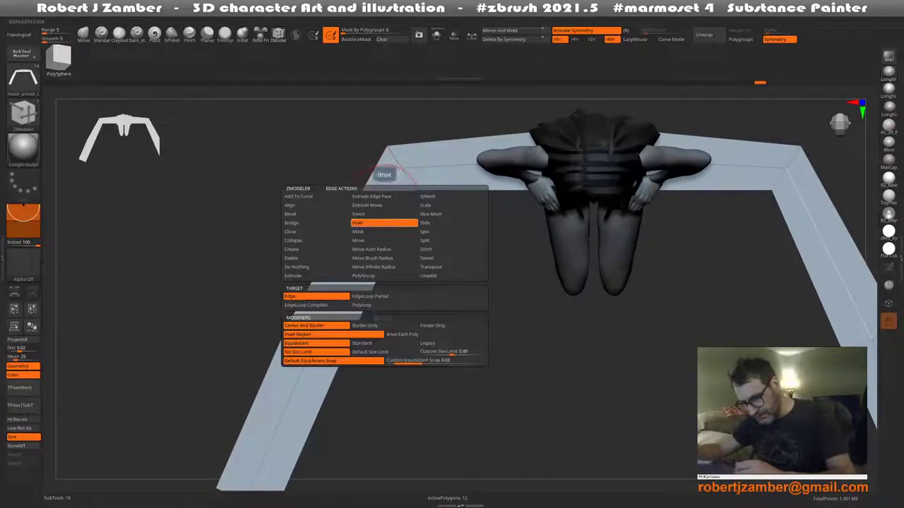
pyautogui.click(384, 214)
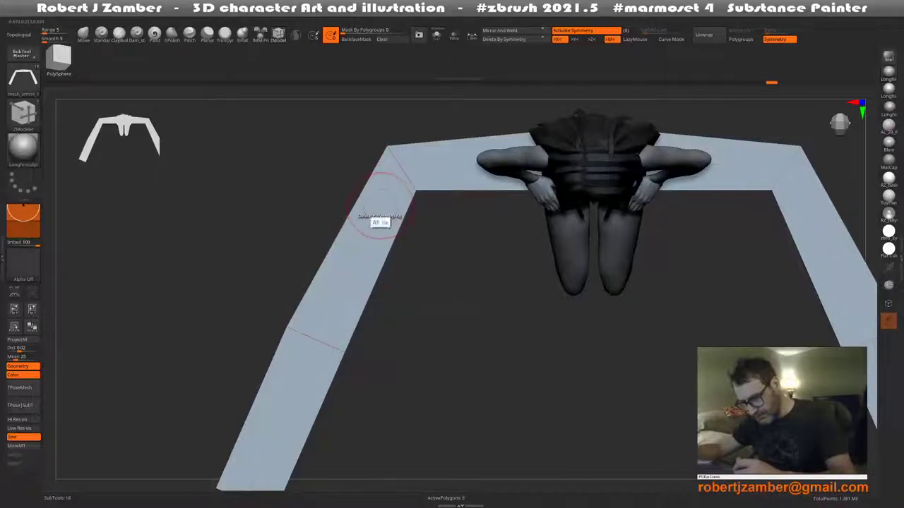
pyautogui.moveTo(379, 222)
pyautogui.mouseDown(button='right')
pyautogui.moveTo(369, 228)
pyautogui.moveTo(381, 224)
pyautogui.mouseUp(button='right')
# Straighten and lift the strip's inner edge and corner with the Move brush
pyautogui.press('b')
pyautogui.press('s')
pyautogui.press('t')
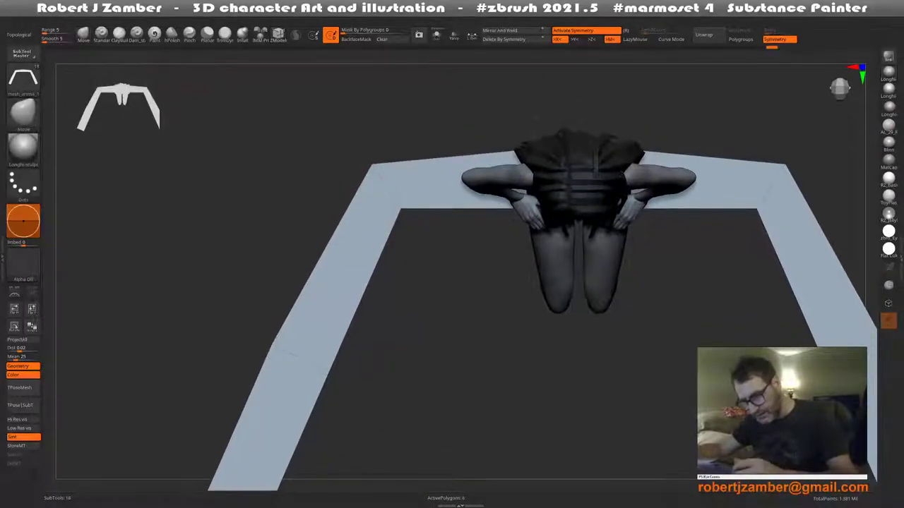
pyautogui.moveTo(375, 166); pyautogui.dragTo(369, 149)
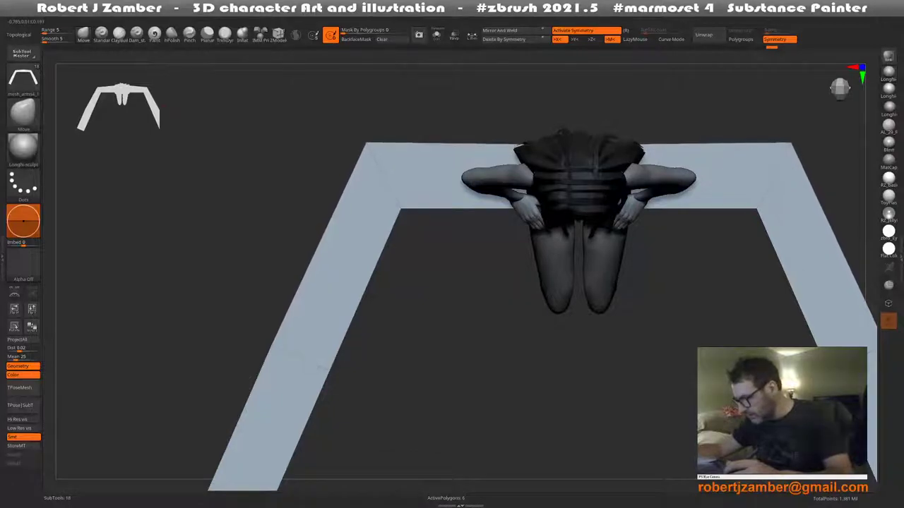
pyautogui.press('f')
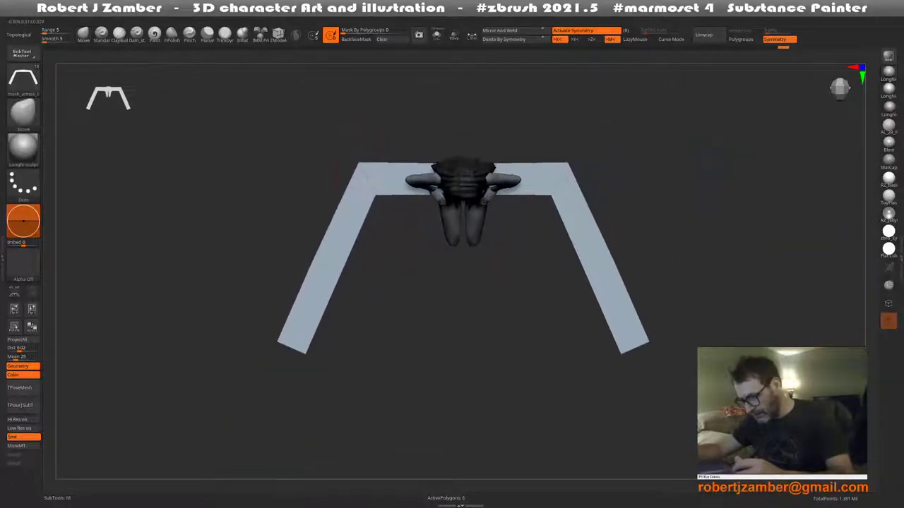
pyautogui.moveTo(354, 160); pyautogui.dragTo(365, 142)
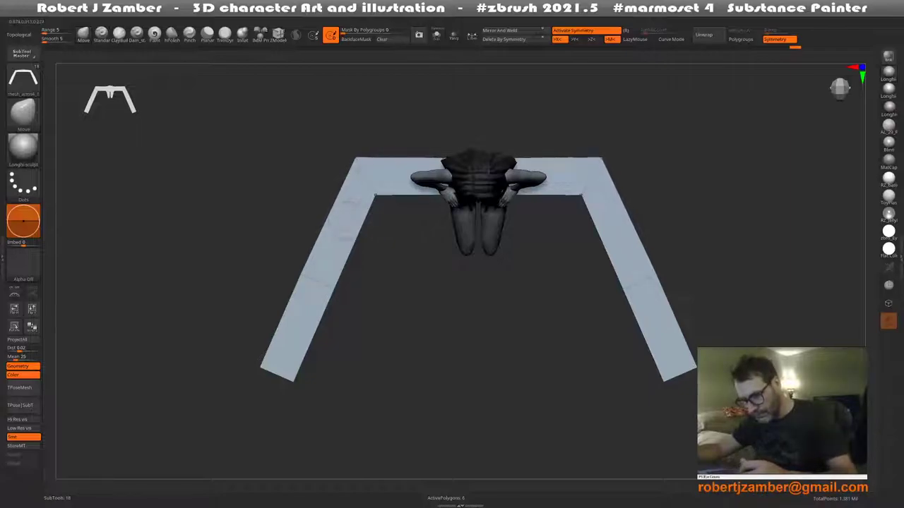
pyautogui.moveTo(212, 423); pyautogui.dragTo(297, 409)
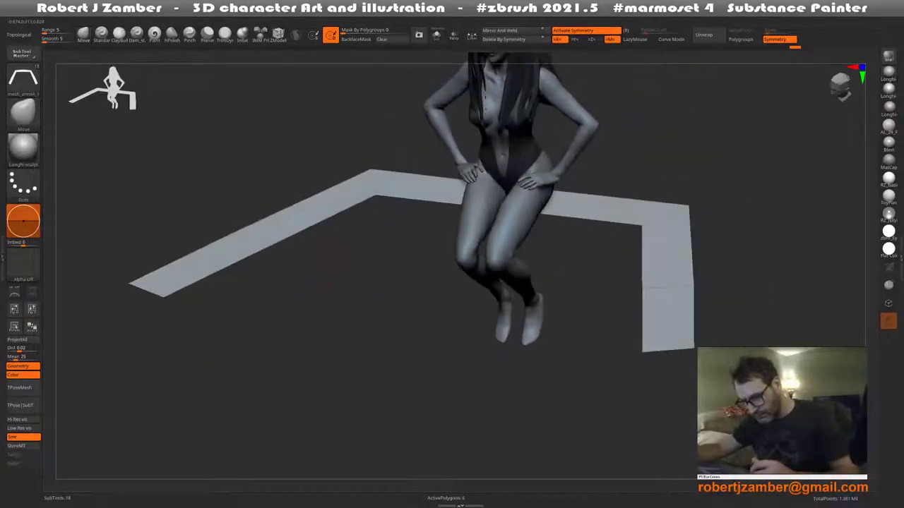
pyautogui.moveTo(340, 259); pyautogui.dragTo(339, 221)
# Extrude the whole strip into a thick 28-polygon slab and snap to a front view
pyautogui.click(278, 34)
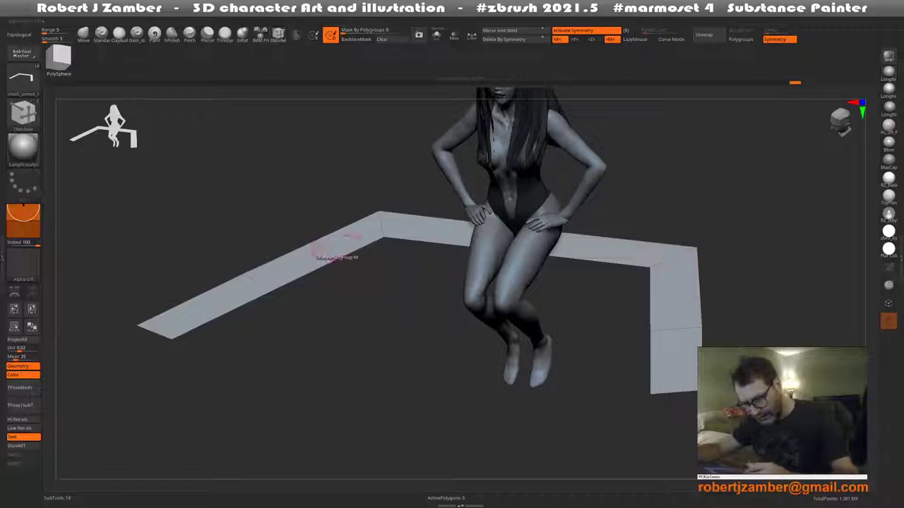
pyautogui.press('space')
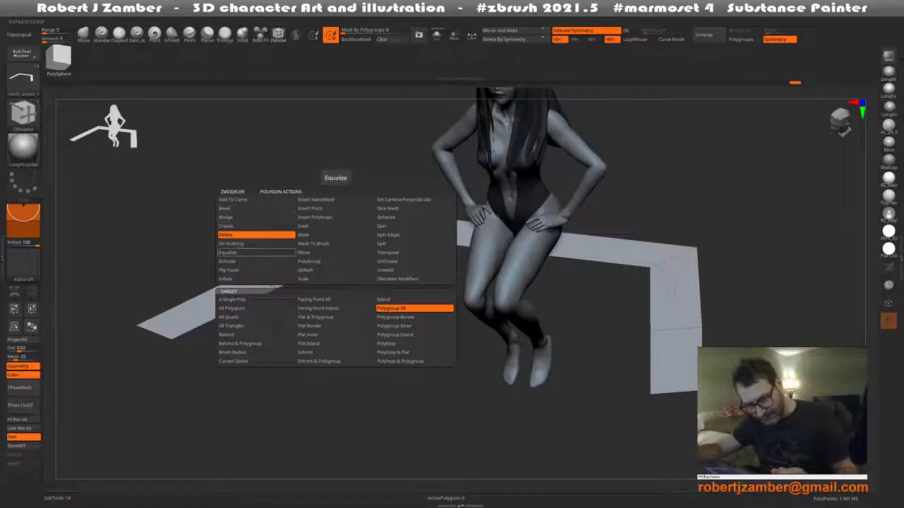
pyautogui.click(257, 234)
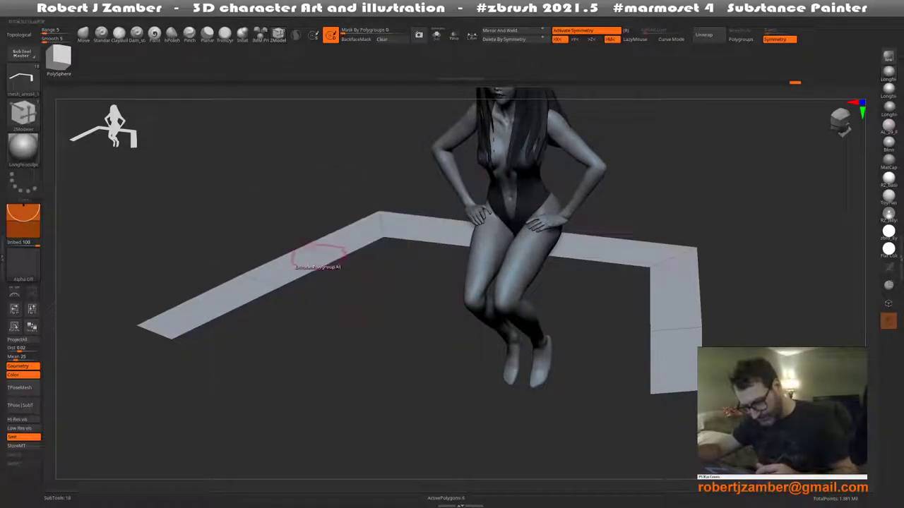
pyautogui.moveTo(290, 269); pyautogui.dragTo(311, 319)
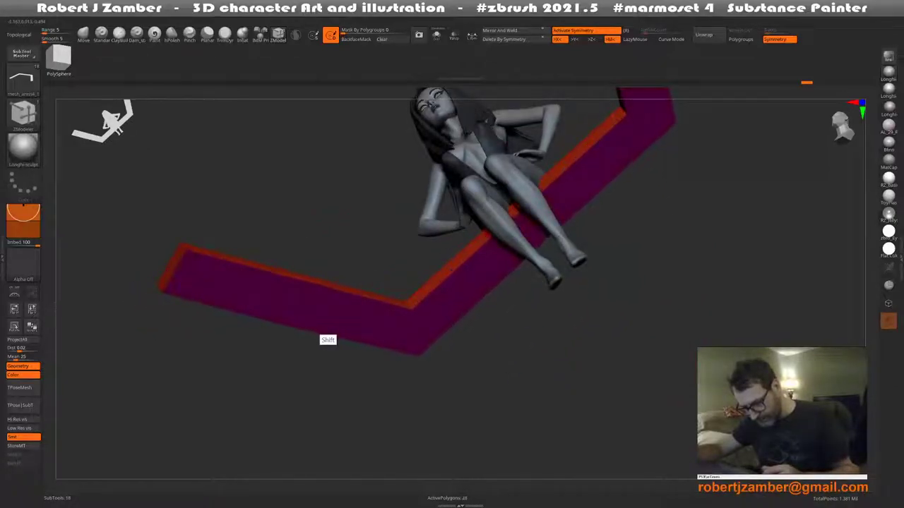
pyautogui.moveTo(325, 336)
pyautogui.keyDown('shift'); pyautogui.mouseDown()
pyautogui.moveTo(331, 365)
pyautogui.moveTo(348, 353)
pyautogui.moveTo(395, 252)
pyautogui.mouseUp(); pyautogui.keyUp('shift')
pyautogui.press('space')
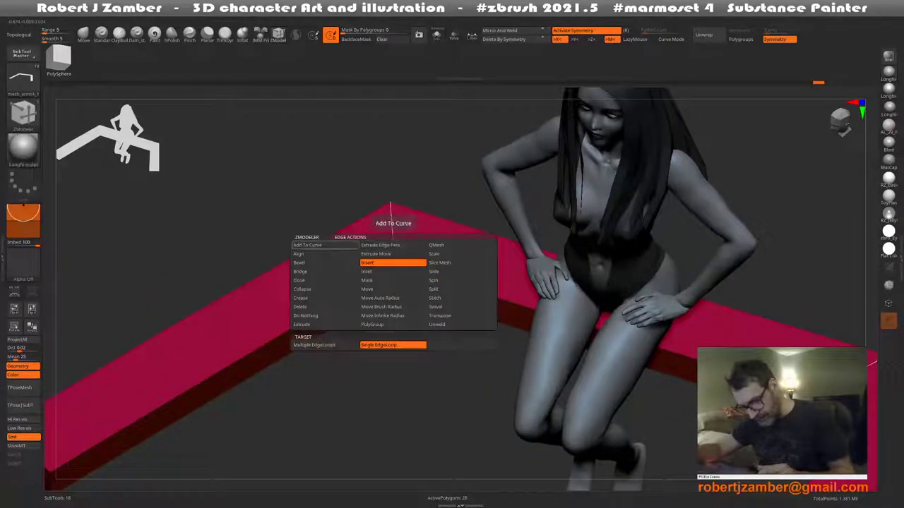
# Bevel the bench's complete edge loops, raising its polygon count from 28 to 36
pyautogui.click(325, 263)
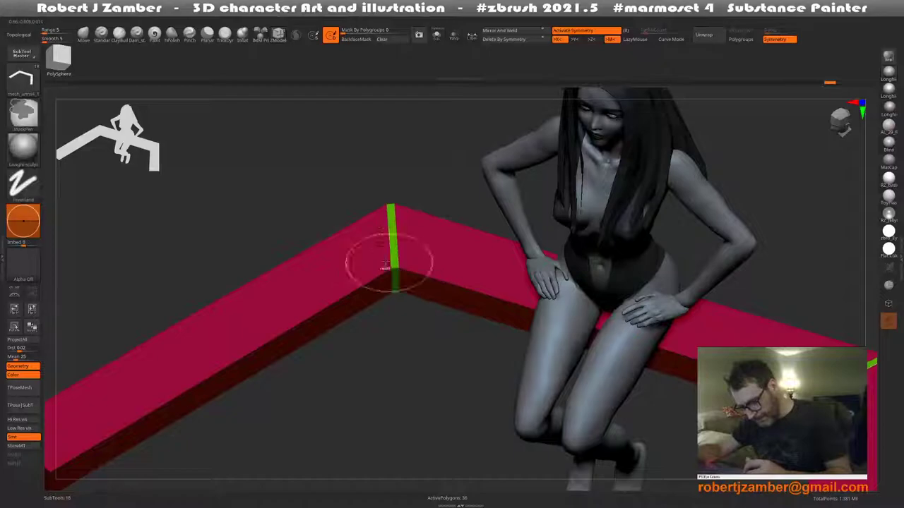
pyautogui.press('f')
pyautogui.moveTo(374, 263)
pyautogui.keyDown('shift'); pyautogui.mouseDown()
pyautogui.moveTo(324, 338)
pyautogui.moveTo(394, 288)
pyautogui.moveTo(396, 269)
pyautogui.mouseUp(); pyautogui.keyUp('shift')
pyautogui.keyDown('alt'); pyautogui.moveTo(367, 308); pyautogui.dragTo(351, 296); pyautogui.keyUp('alt')
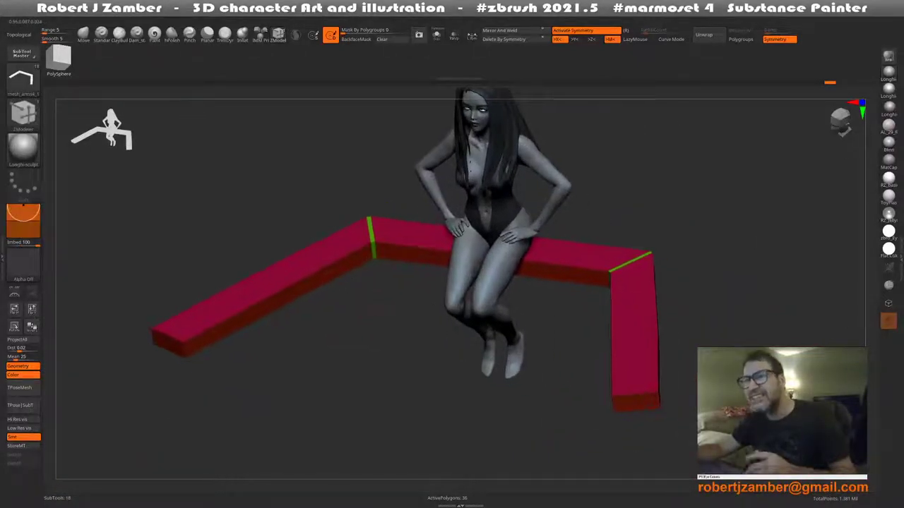
pyautogui.scroll(3, 278, 312)
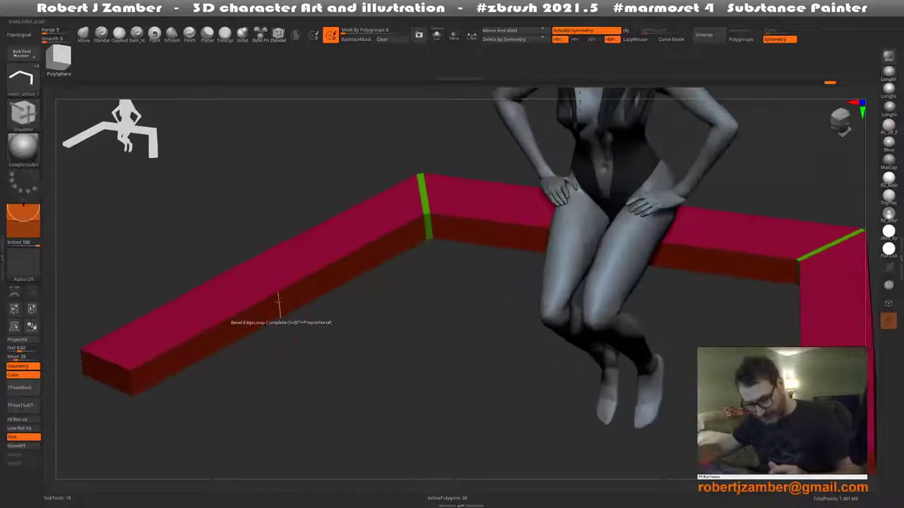
# Regroup the whole bench bar as one polygroup, cycling Ctrl+W until it shows yellow
pyautogui.press('space')
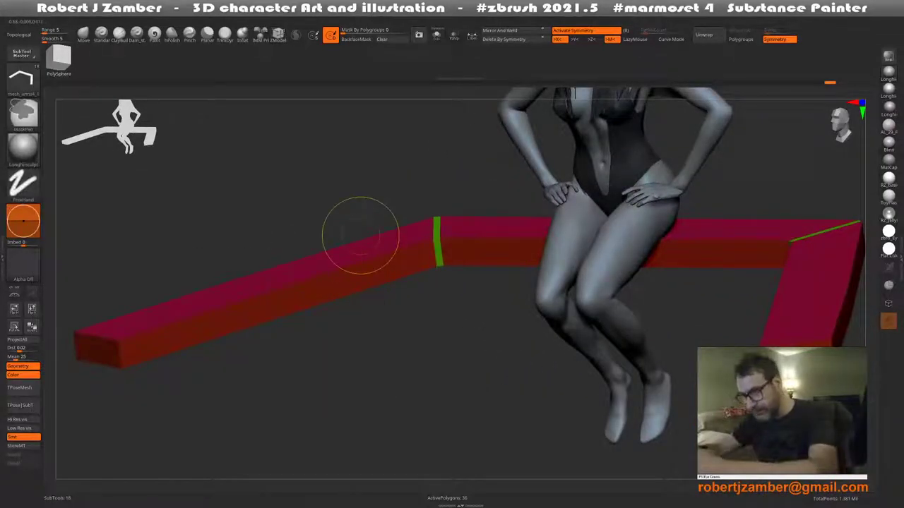
pyautogui.click(360, 237)
pyautogui.keyDown('alt'); pyautogui.moveTo(360, 237); pyautogui.dragTo(374, 289); pyautogui.keyUp('alt')
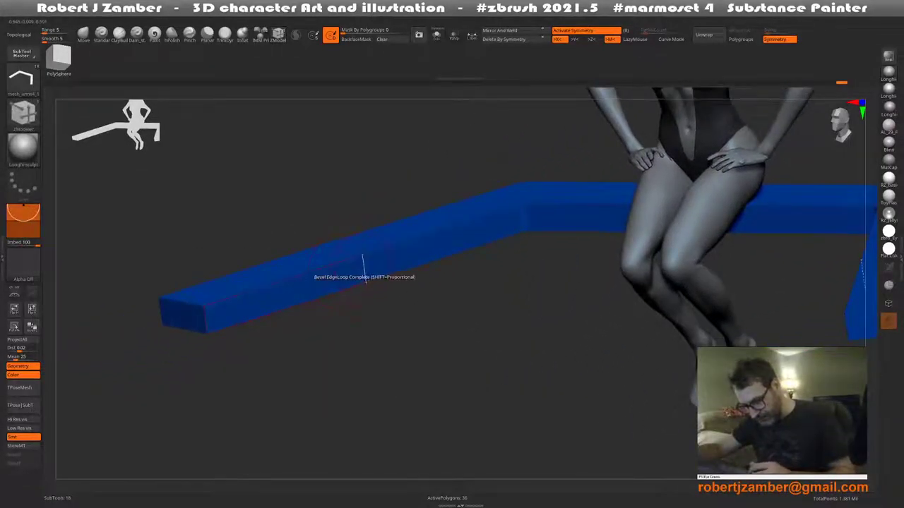
pyautogui.press('b')
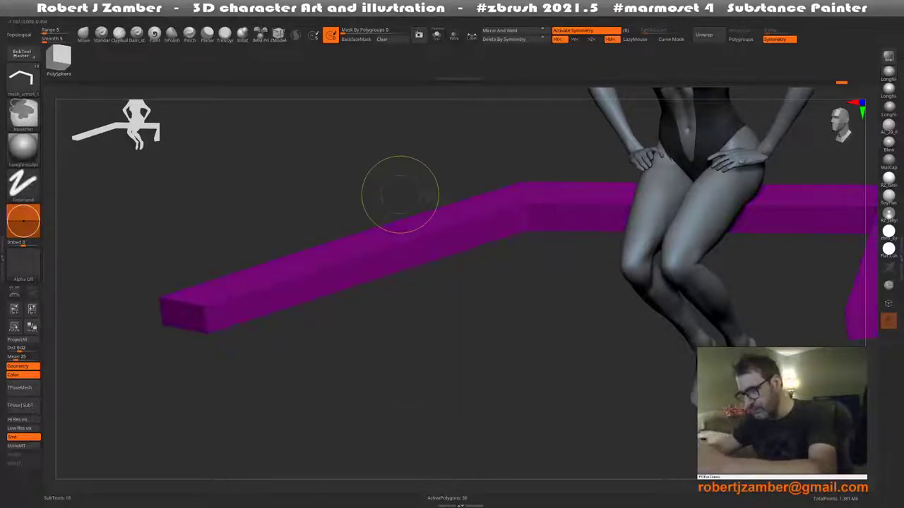
pyautogui.hotkey('ctrl', 'w')
pyautogui.hotkey('ctrl', 'w')
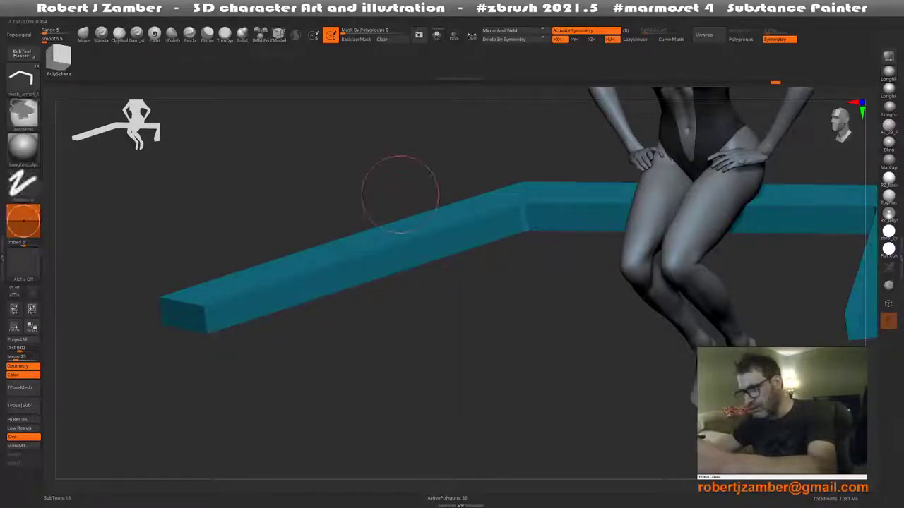
pyautogui.hotkey('ctrl', 'w')
pyautogui.hotkey('ctrl', 'w')
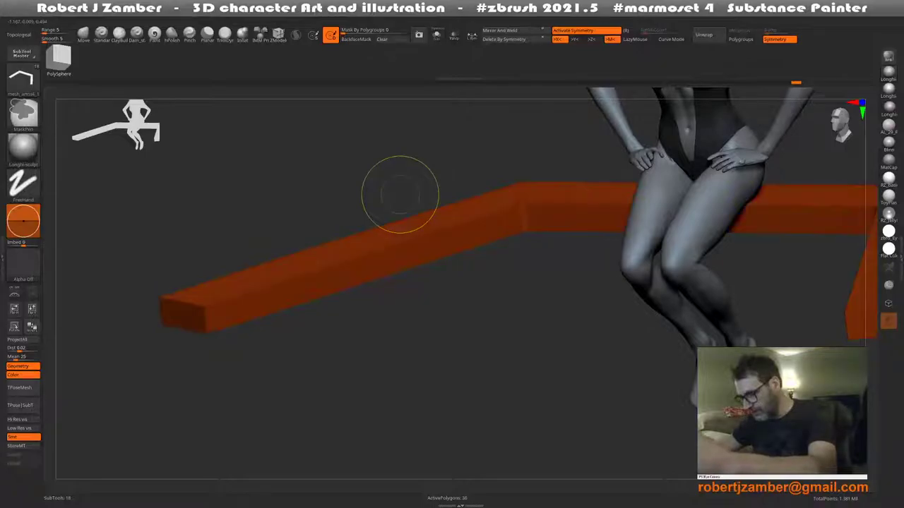
pyautogui.hotkey('ctrl', 'w')
# Return to ZModeler and set the edge action to Insert EdgeLoop
pyautogui.press('b')
pyautogui.press('z')
pyautogui.press('m')
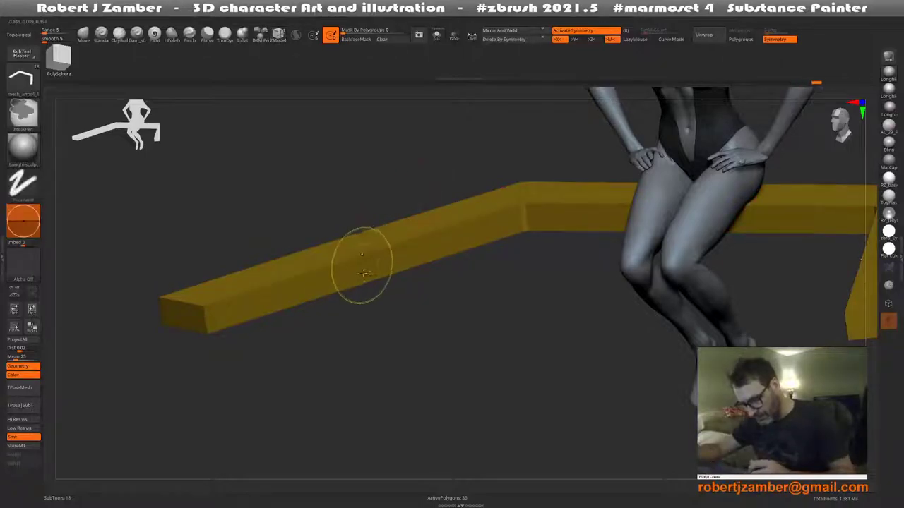
pyautogui.press('space')
pyautogui.click(365, 279)
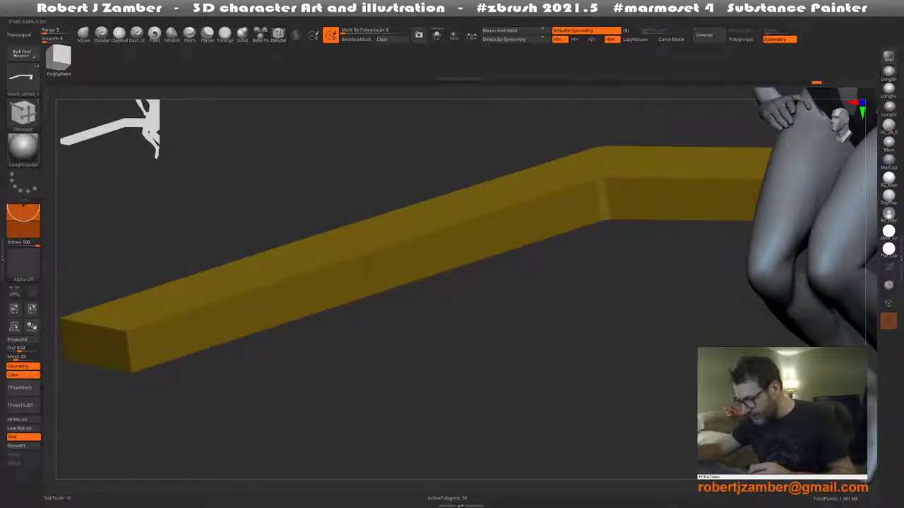
# Polygroup a magenta PolyLoop band along the bar's side and extrude the upper part outward
pyautogui.press('space')
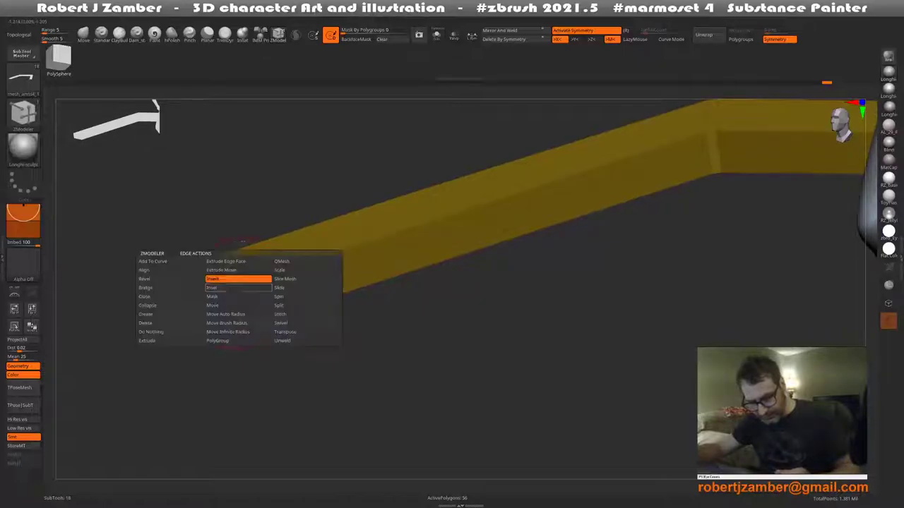
pyautogui.click(239, 340)
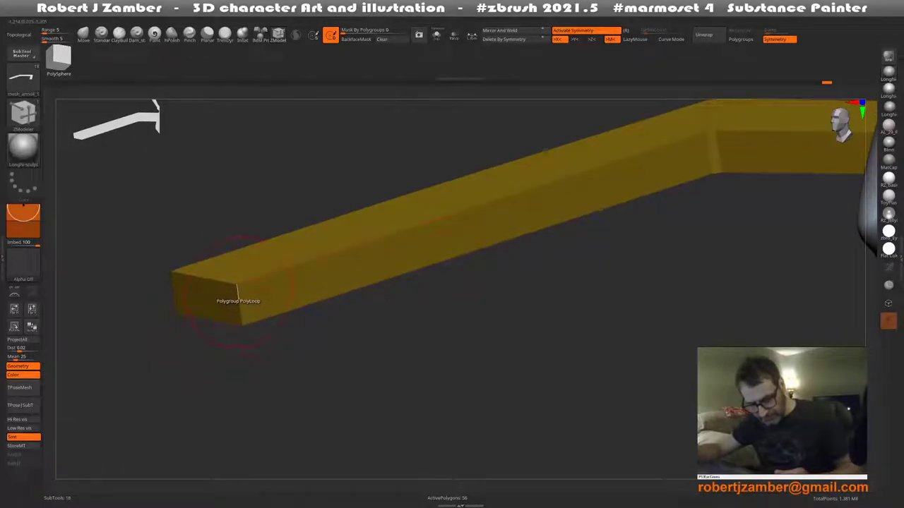
pyautogui.click(237, 291)
pyautogui.moveTo(212, 289); pyautogui.dragTo(211, 283)
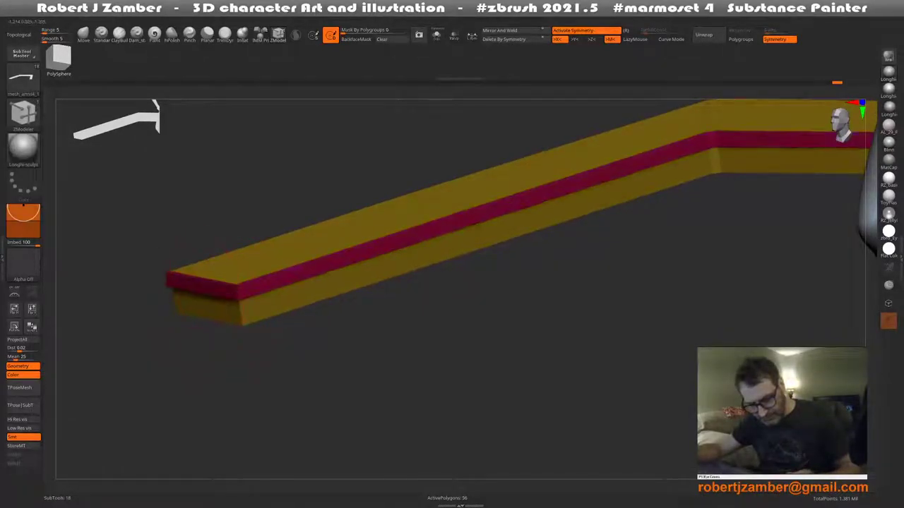
pyautogui.press('shift')
pyautogui.press('shift')
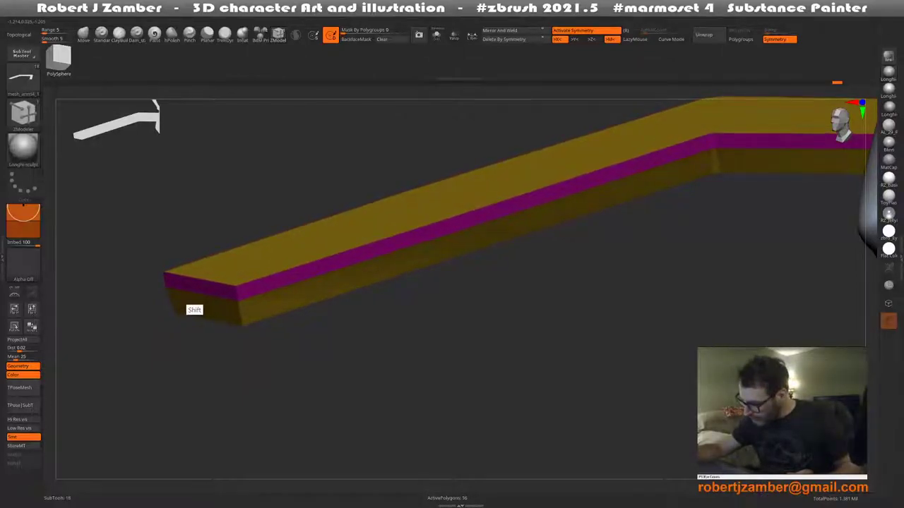
pyautogui.moveTo(194, 305); pyautogui.dragTo(190, 296)
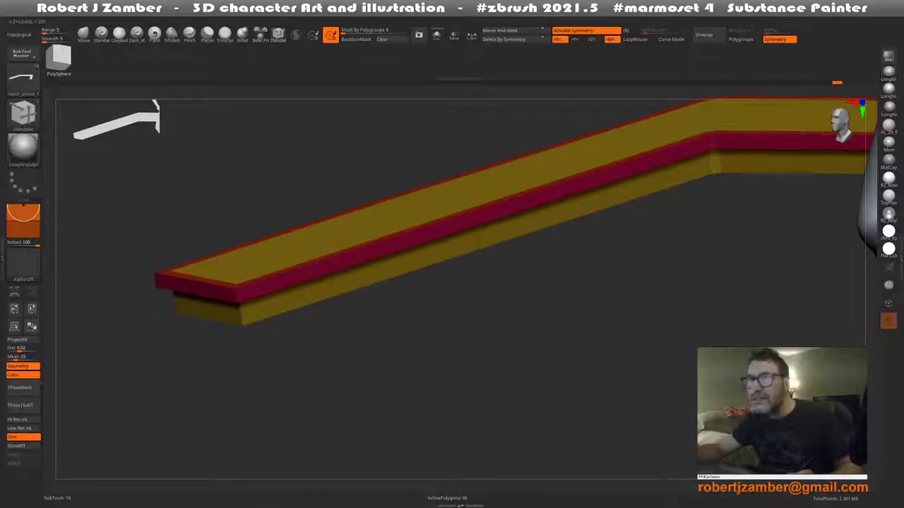
pyautogui.moveTo(176, 284); pyautogui.dragTo(196, 283)
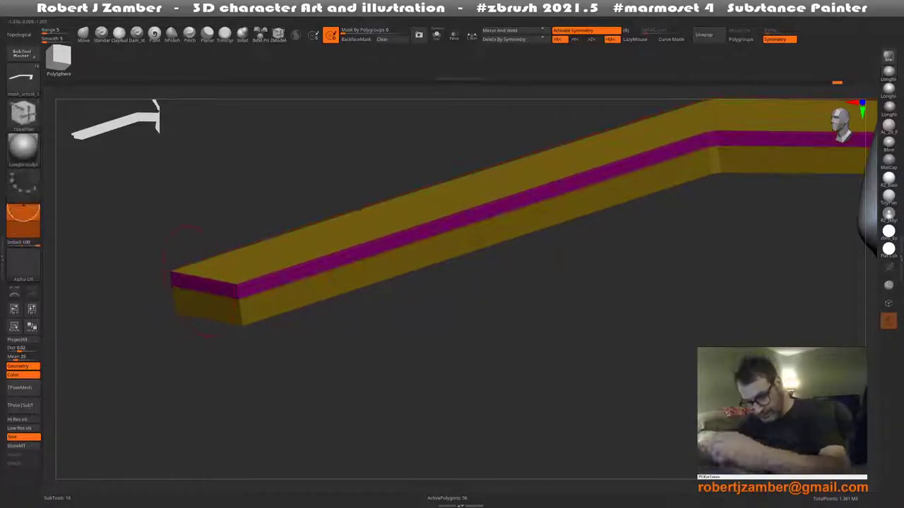
# Set the edge action to Slide with EdgeLoop Complete and orbit to a low side view
pyautogui.press('space')
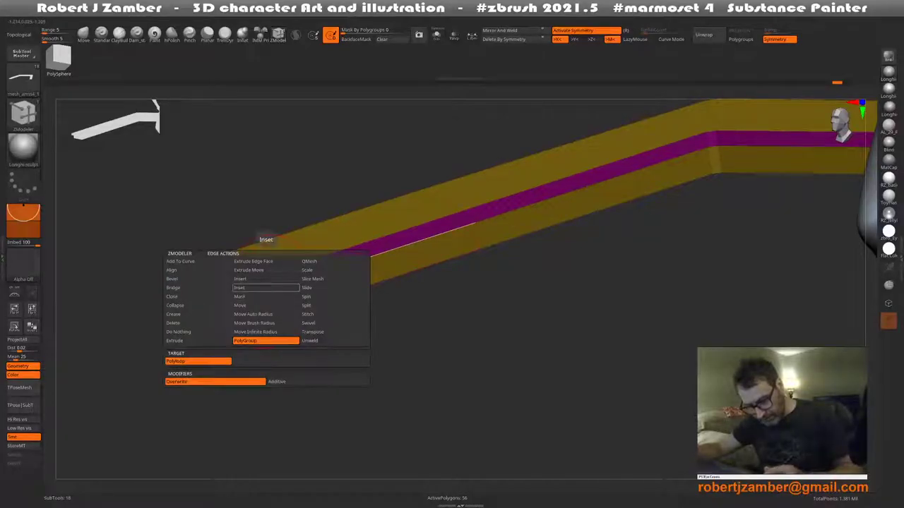
pyautogui.click(333, 288)
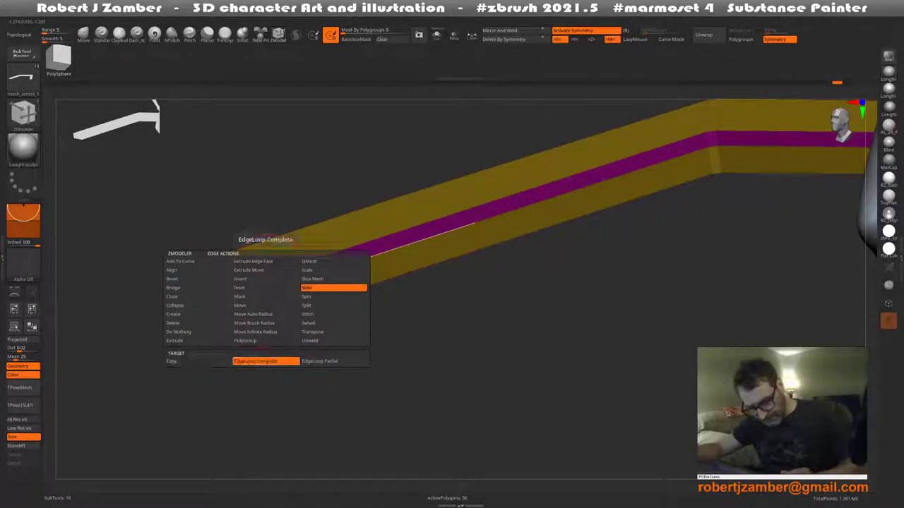
pyautogui.click(255, 361)
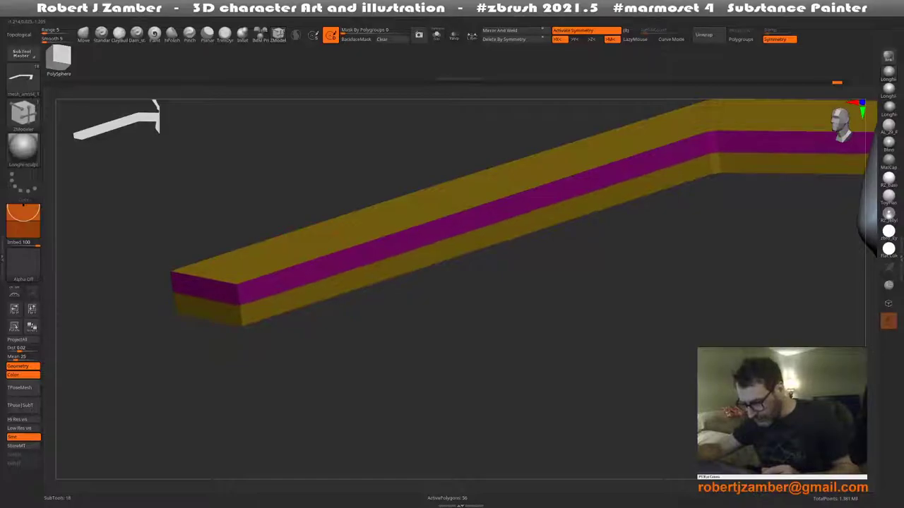
pyautogui.moveTo(296, 367); pyautogui.dragTo(241, 292)
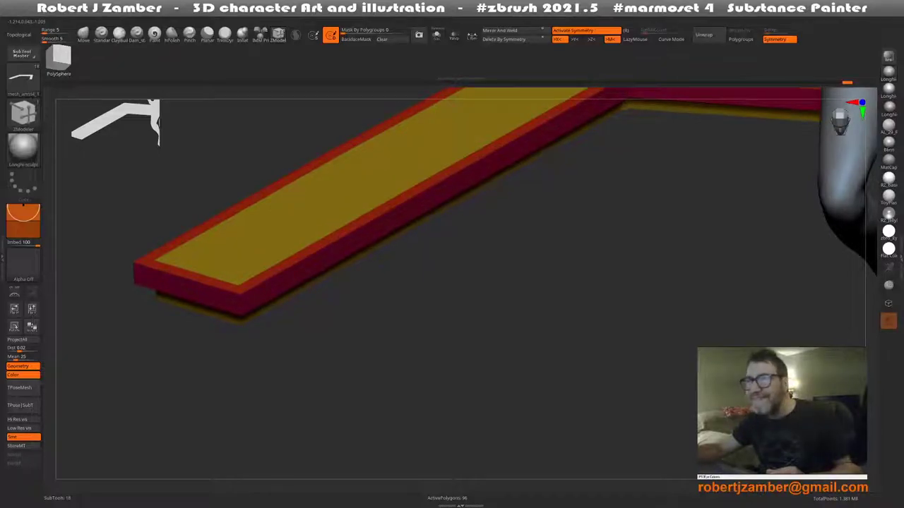
pyautogui.moveTo(249, 282)
pyautogui.mouseDown()
pyautogui.moveTo(246, 260)
pyautogui.moveTo(311, 353)
pyautogui.moveTo(574, 307)
pyautogui.moveTo(305, 333)
pyautogui.moveTo(262, 258)
pyautogui.moveTo(254, 187)
pyautogui.moveTo(309, 324)
pyautogui.mouseUp()
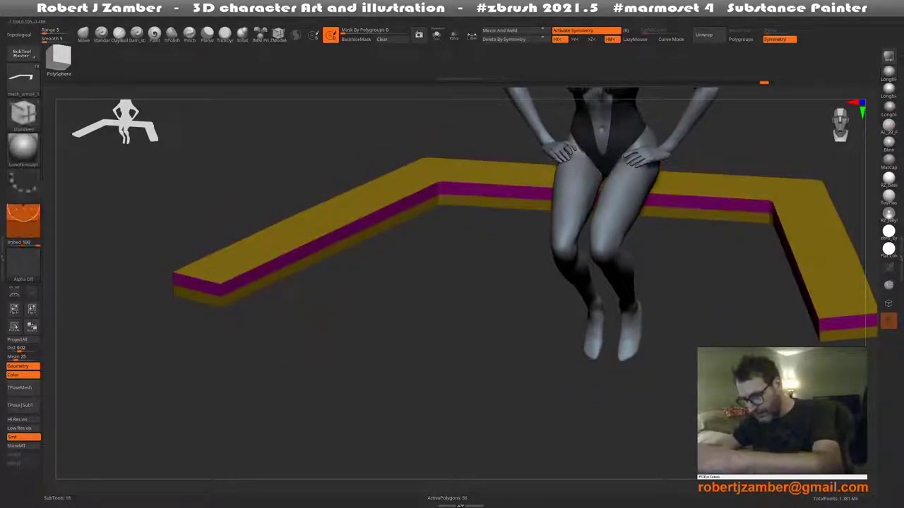
# Bevel the slab's complete top edge loop, adding a chamfer band all the way around
pyautogui.hotkey('ctrl', 'shift')
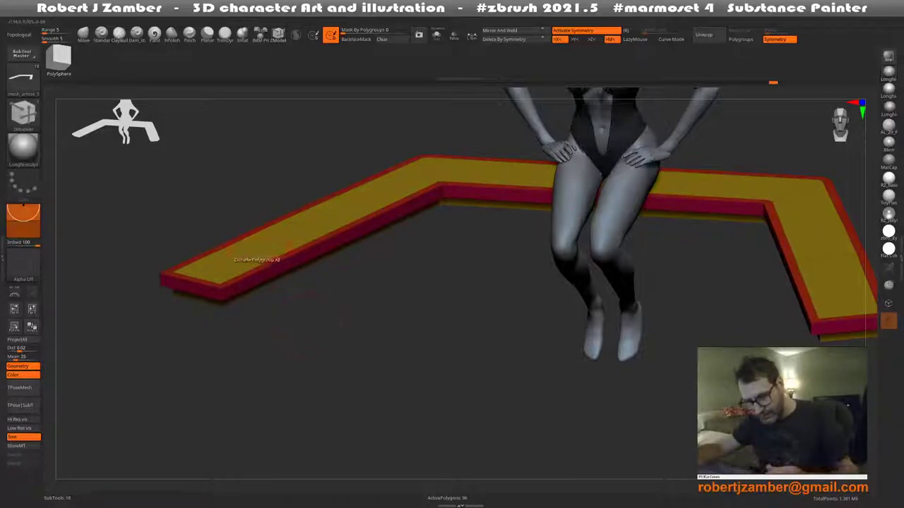
pyautogui.moveTo(261, 255)
pyautogui.mouseDown()
pyautogui.moveTo(242, 262)
pyautogui.moveTo(248, 283)
pyautogui.mouseUp()
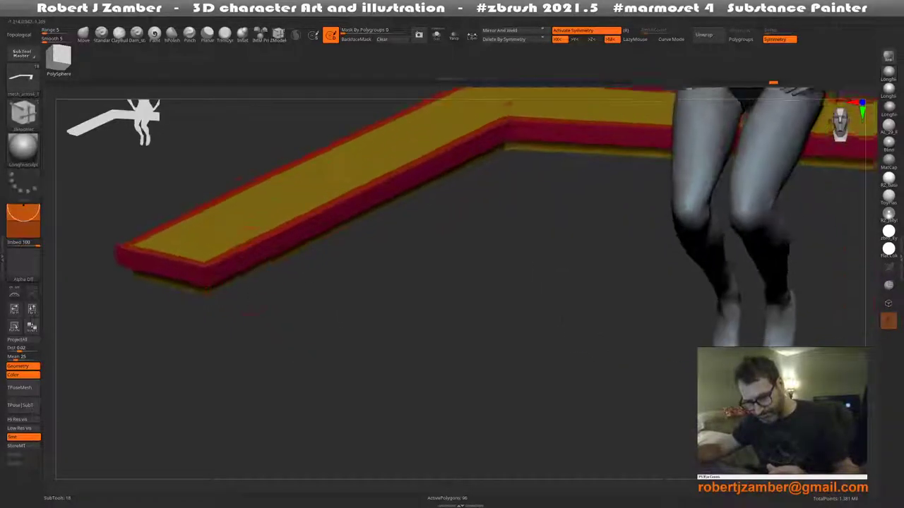
pyautogui.press('space')
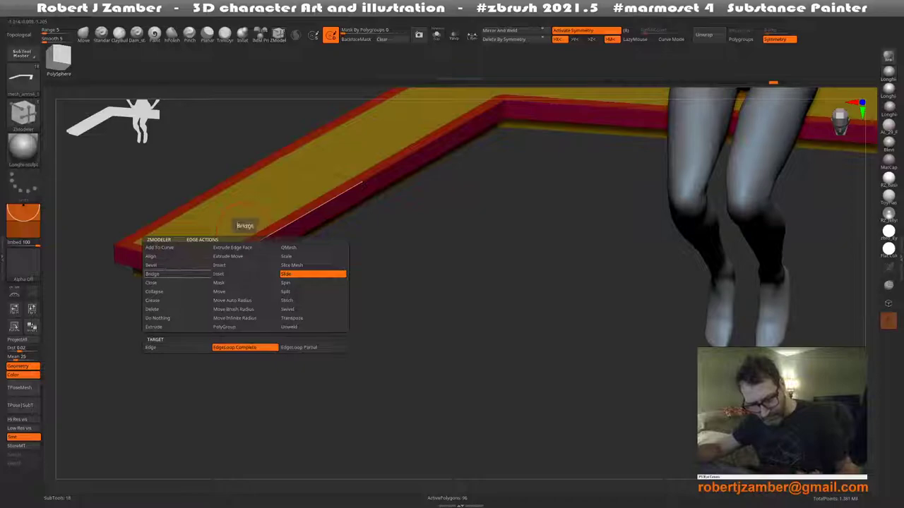
pyautogui.click(152, 273)
pyautogui.moveTo(151, 274); pyautogui.dragTo(233, 271)
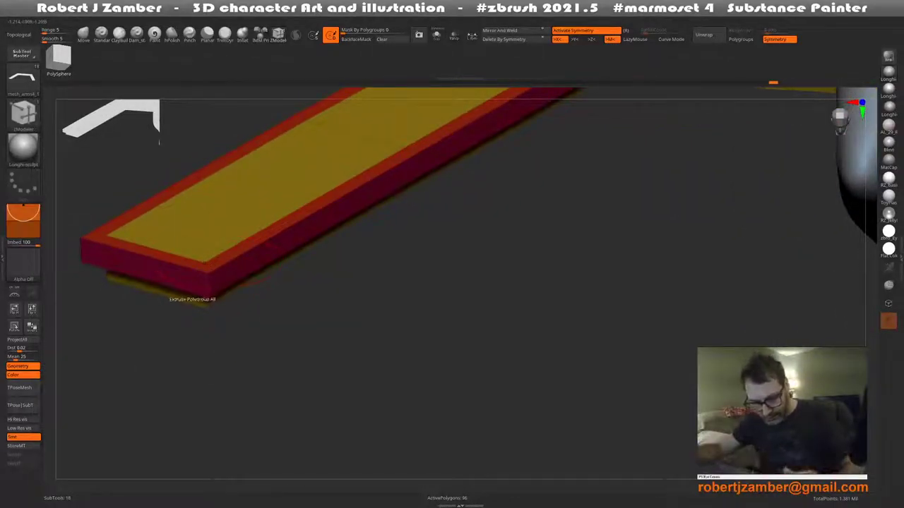
pyautogui.click(148, 258)
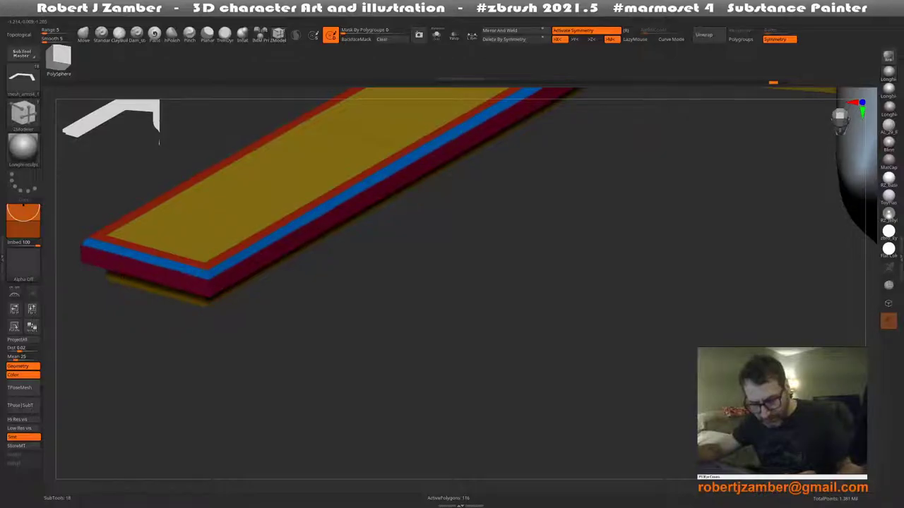
pyautogui.moveTo(177, 279); pyautogui.dragTo(212, 281)
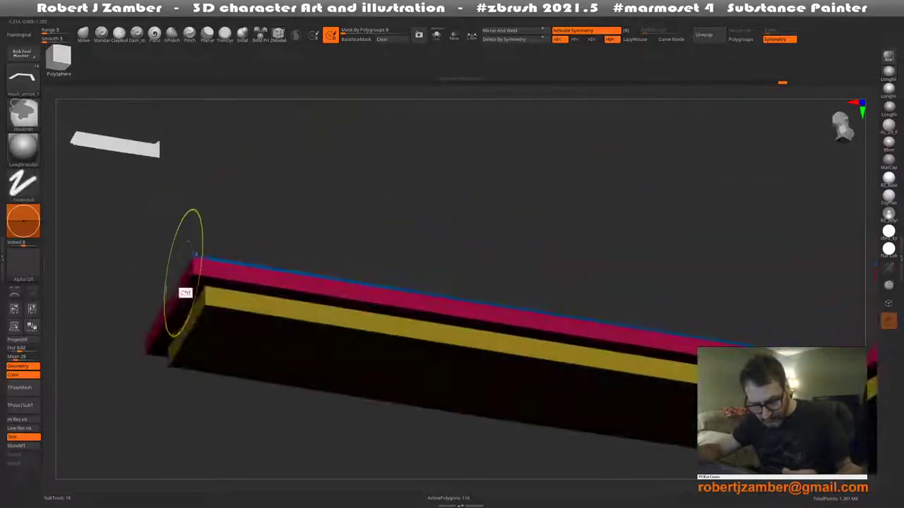
pyautogui.moveTo(212, 176); pyautogui.dragTo(296, 141)
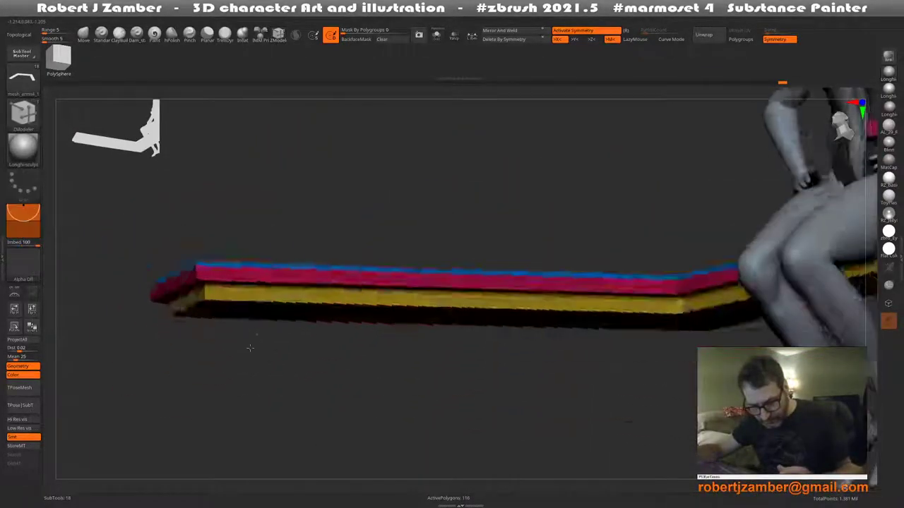
pyautogui.moveTo(226, 276); pyautogui.dragTo(258, 327)
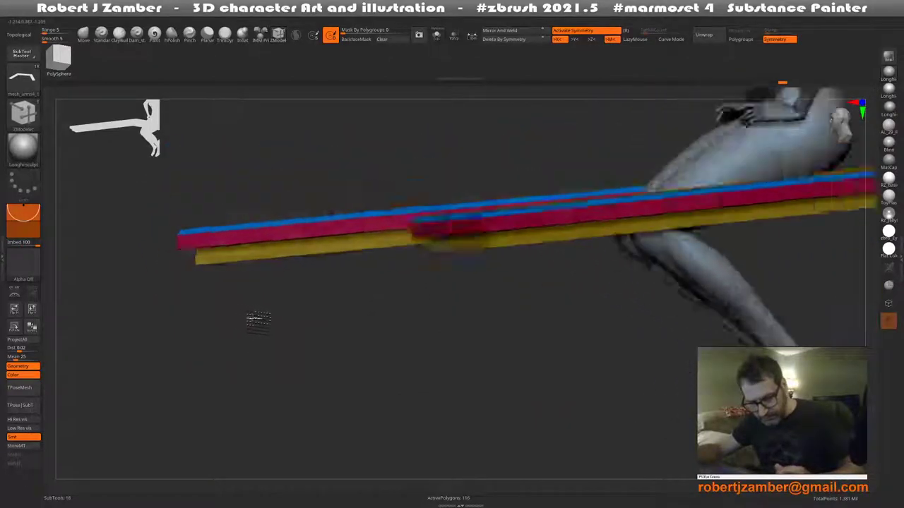
pyautogui.moveTo(222, 279); pyautogui.dragTo(233, 282)
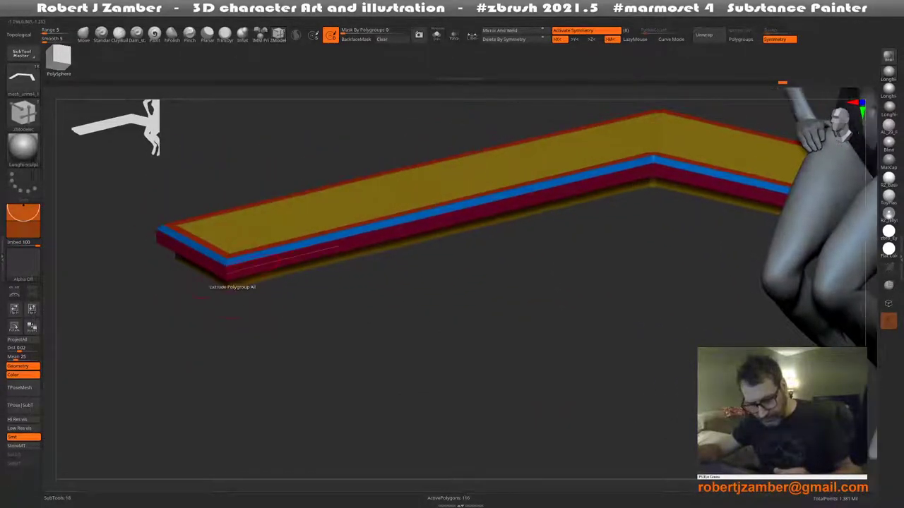
# Switch the ZModeler action to PolyGroup with the PolyLoop target
pyautogui.rightClick(226, 279)
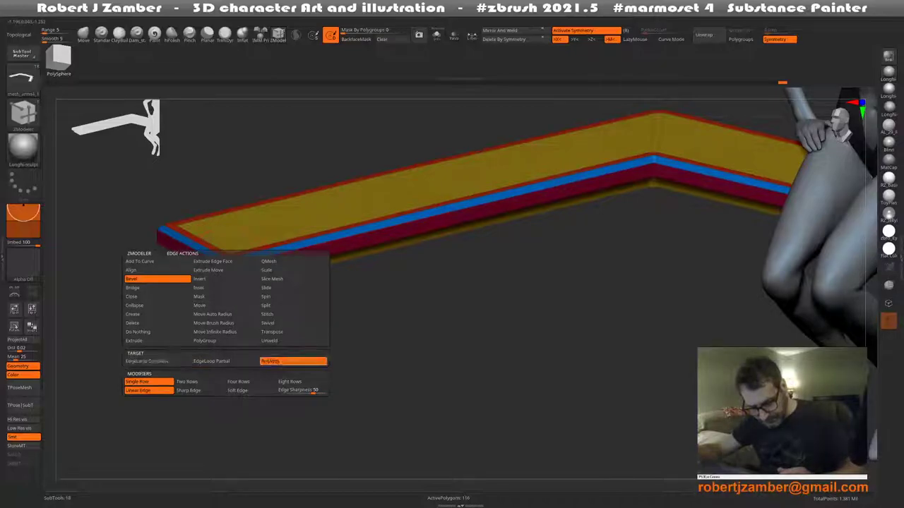
pyautogui.click(212, 341)
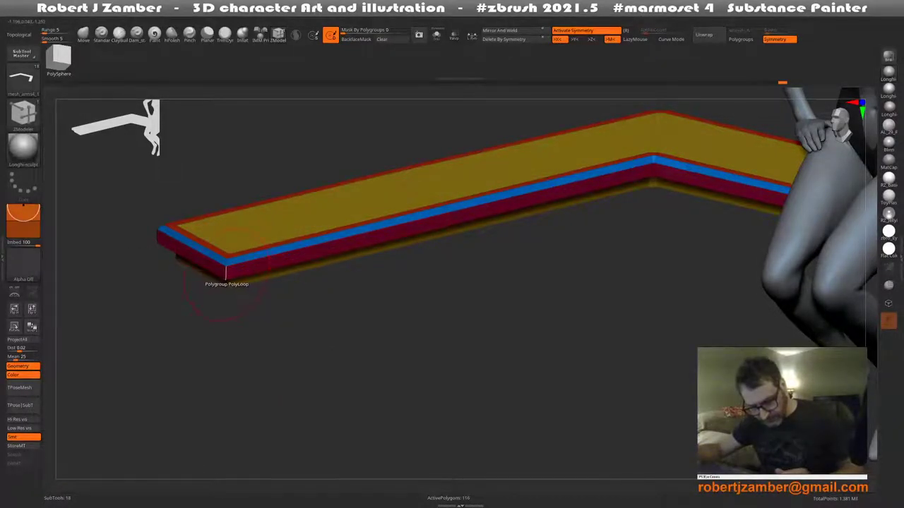
pyautogui.moveTo(226, 281)
pyautogui.mouseDown()
pyautogui.moveTo(342, 338)
pyautogui.moveTo(339, 355)
pyautogui.mouseUp()
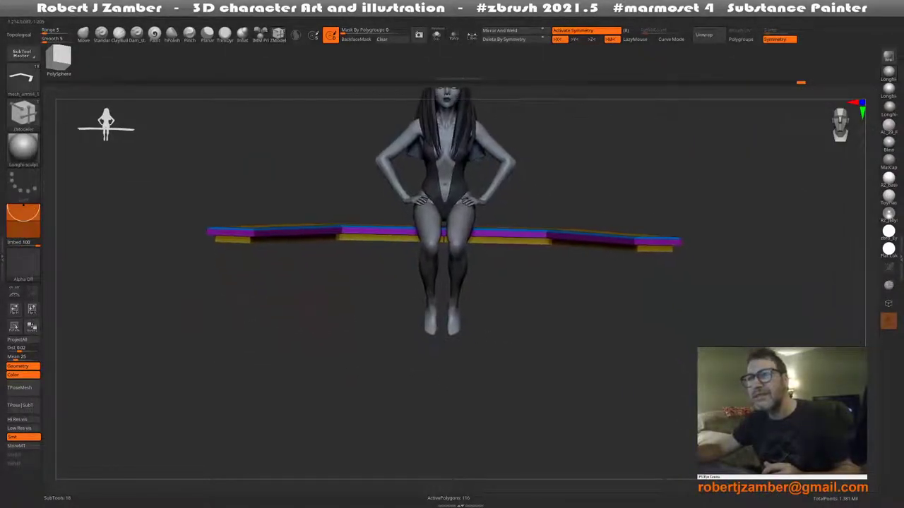
# Slide the side edge loop so the yellow band narrows into a thin strip
pyautogui.keyDown('alt'); pyautogui.moveTo(299, 311); pyautogui.dragTo(322, 312); pyautogui.keyUp('alt')
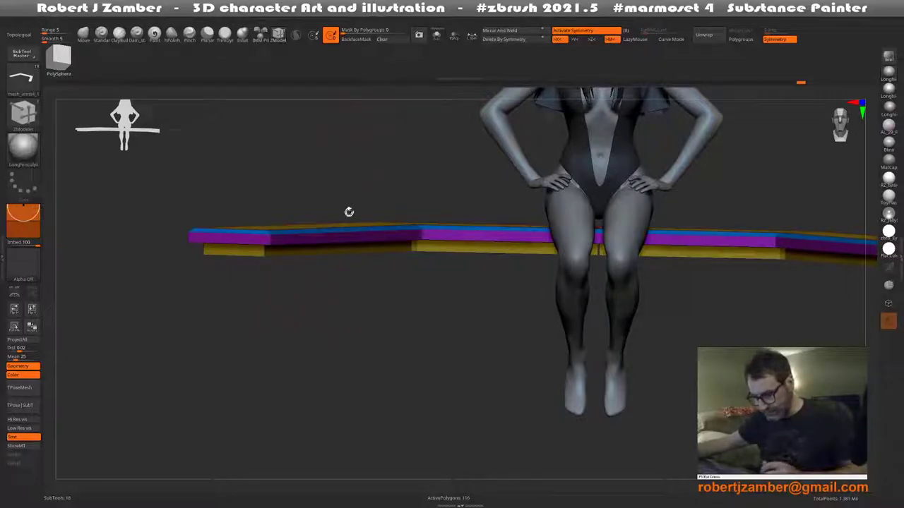
pyautogui.moveTo(349, 212)
pyautogui.mouseDown()
pyautogui.moveTo(329, 343)
pyautogui.moveTo(329, 289)
pyautogui.moveTo(303, 268)
pyautogui.moveTo(280, 289)
pyautogui.moveTo(283, 314)
pyautogui.mouseUp()
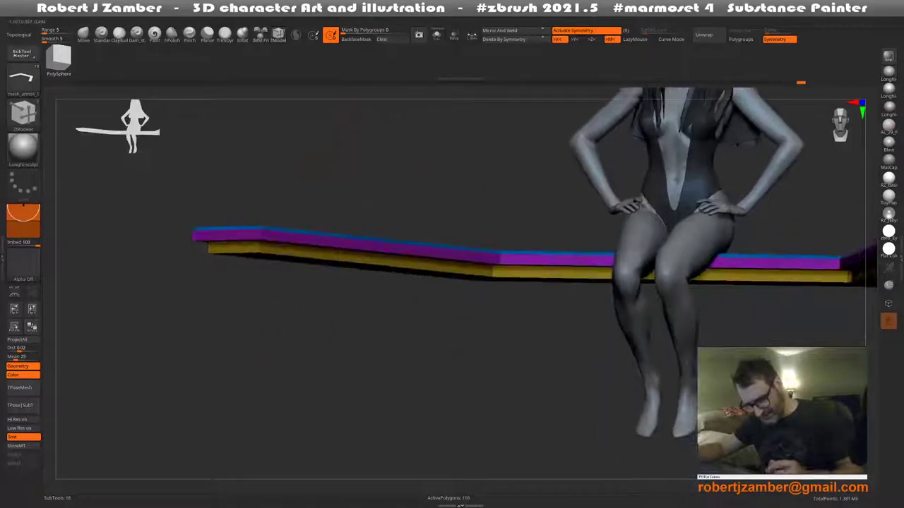
pyautogui.moveTo(240, 275)
pyautogui.mouseDown()
pyautogui.moveTo(248, 243)
pyautogui.moveTo(254, 268)
pyautogui.moveTo(252, 211)
pyautogui.mouseUp()
pyautogui.press('space')
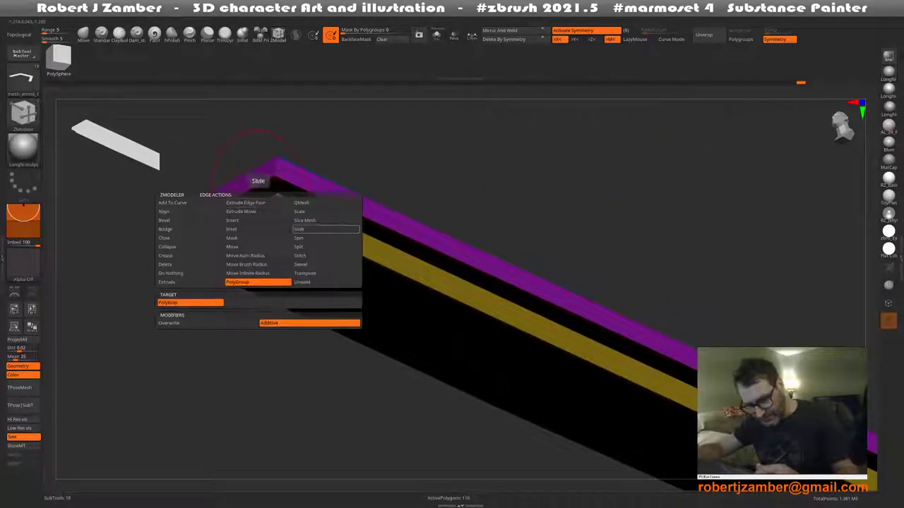
pyautogui.click(321, 228)
pyautogui.moveTo(261, 212); pyautogui.dragTo(262, 230)
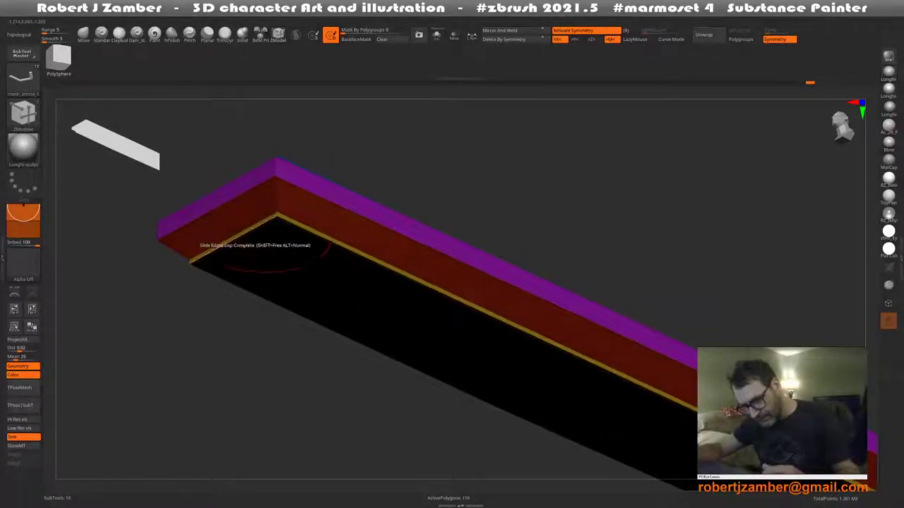
pyautogui.moveTo(276, 266)
pyautogui.keyDown('shift'); pyautogui.mouseDown()
pyautogui.moveTo(265, 296)
pyautogui.moveTo(278, 318)
pyautogui.moveTo(244, 295)
pyautogui.moveTo(282, 344)
pyautogui.mouseUp(); pyautogui.keyUp('shift')
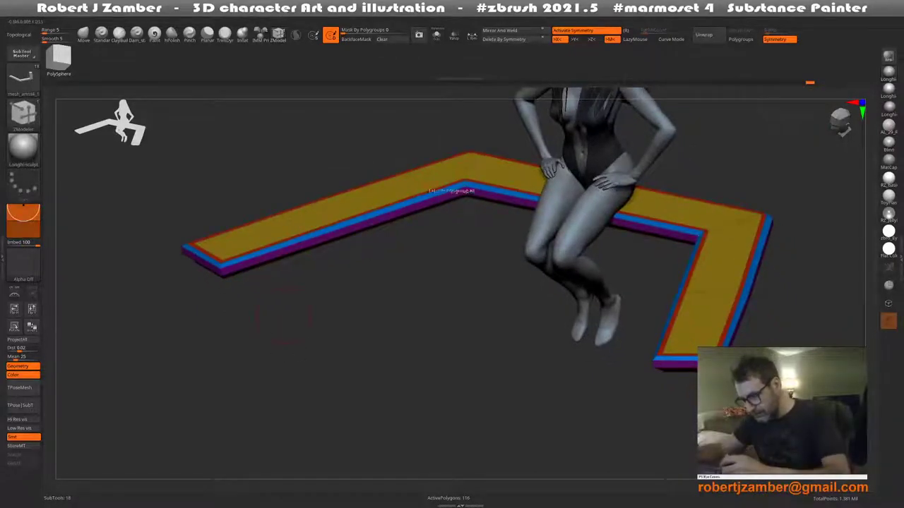
# Zoom in on the bench's corner and set the edge action to Insert EdgeLoop
pyautogui.moveTo(452, 191)
pyautogui.mouseDown()
pyautogui.moveTo(404, 244)
pyautogui.moveTo(399, 212)
pyautogui.moveTo(404, 225)
pyautogui.mouseUp()
pyautogui.press('space')
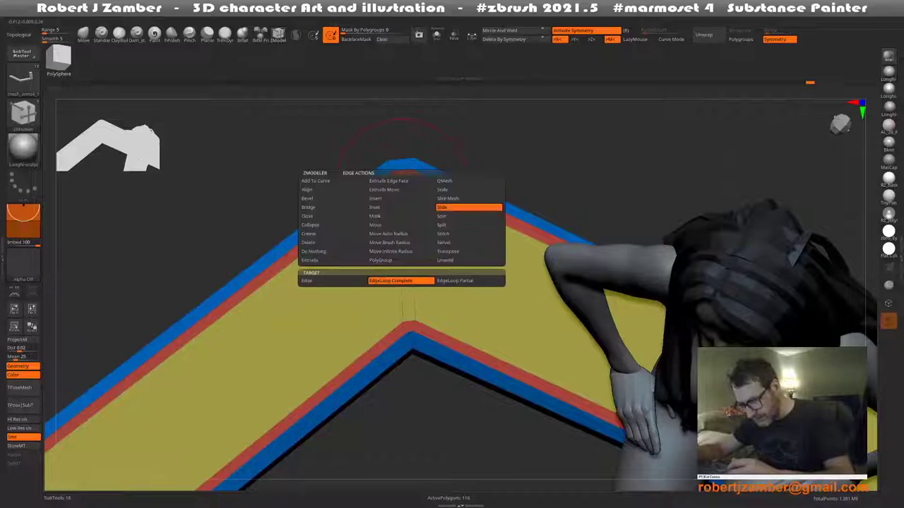
pyautogui.click(399, 282)
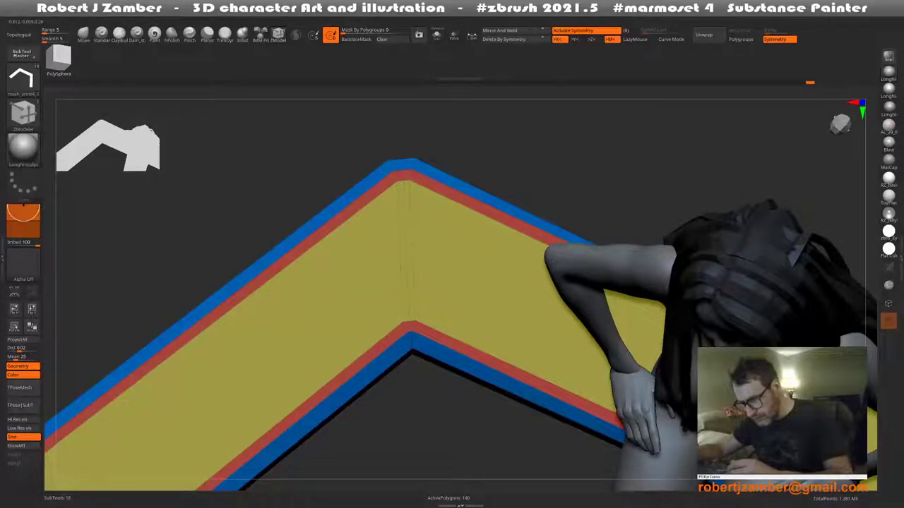
# Delete the extra edge loops at the bench's corner
pyautogui.press('space')
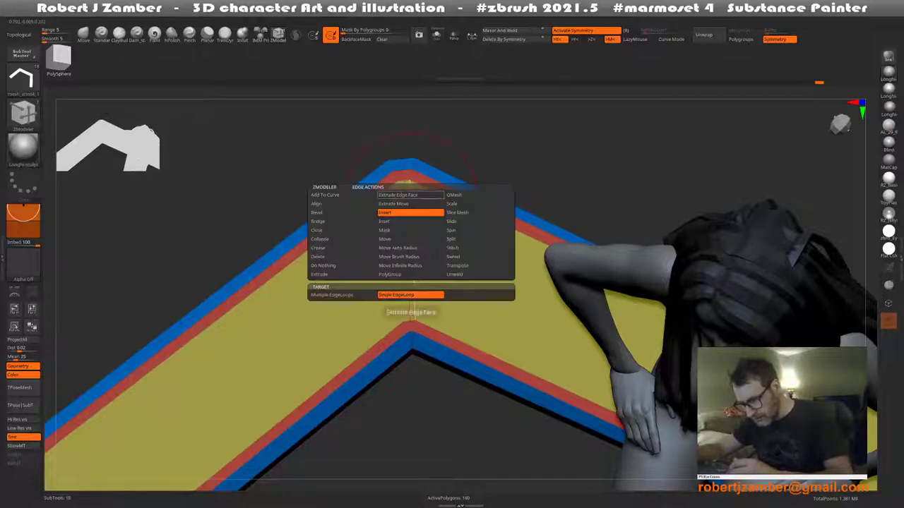
pyautogui.click(410, 297)
pyautogui.keyDown('alt'); pyautogui.click(406, 220); pyautogui.keyUp('alt')
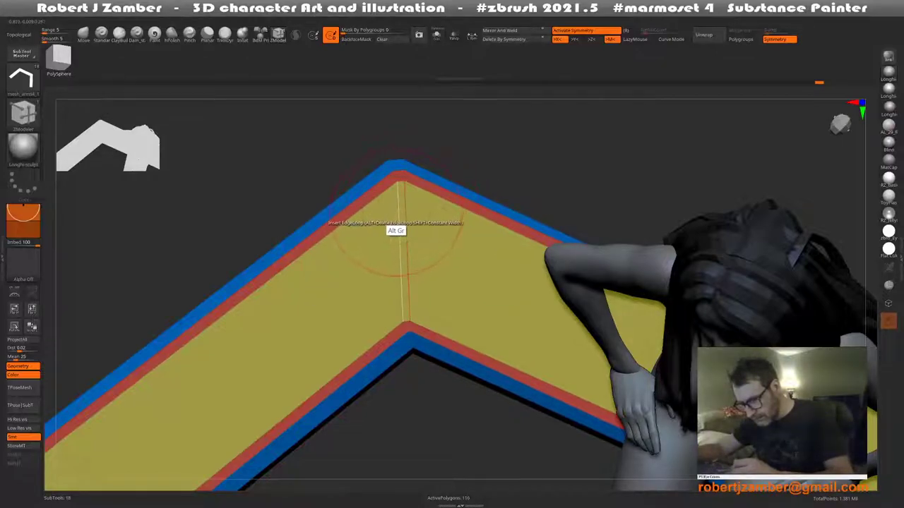
pyautogui.keyDown('alt'); pyautogui.click(403, 227); pyautogui.keyUp('alt')
# Try bevelled loops along the bench's inner and bottom edges, undoing both
pyautogui.press('space')
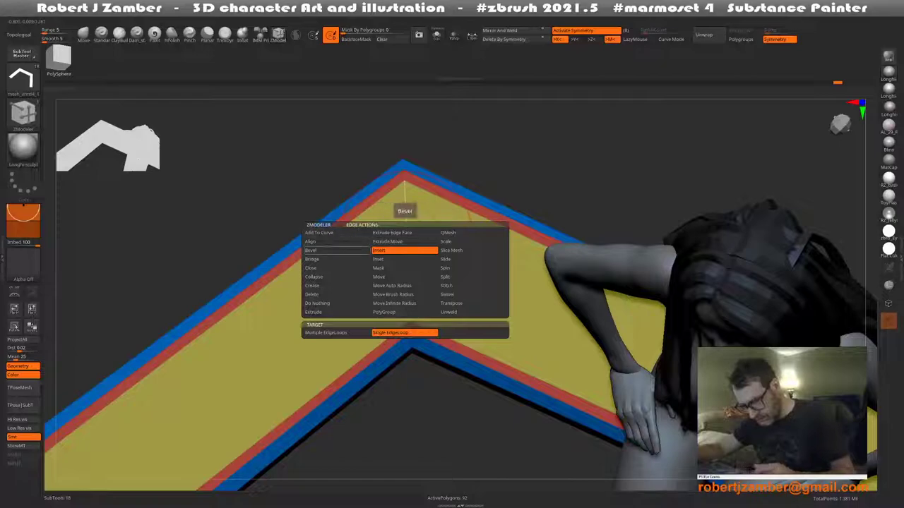
pyautogui.click(403, 261)
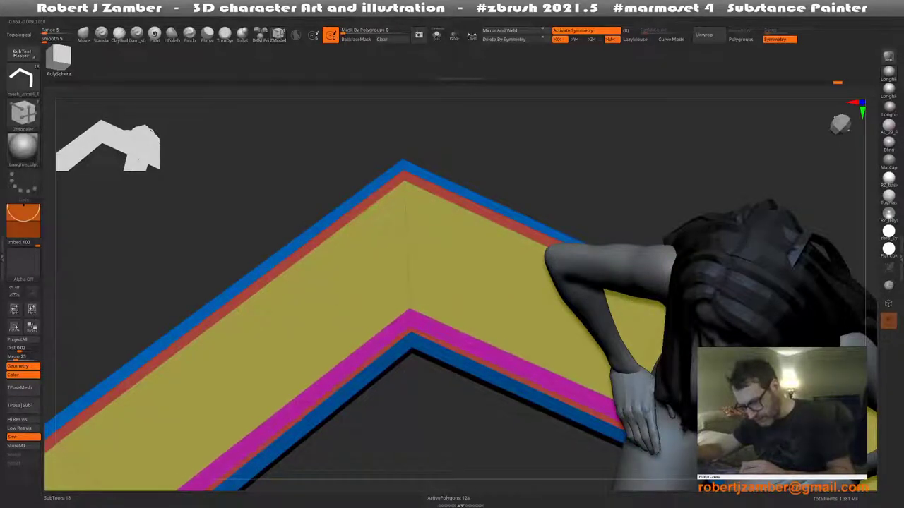
pyautogui.hotkey('ctrl', 'z')
pyautogui.moveTo(410, 262); pyautogui.dragTo(405, 241)
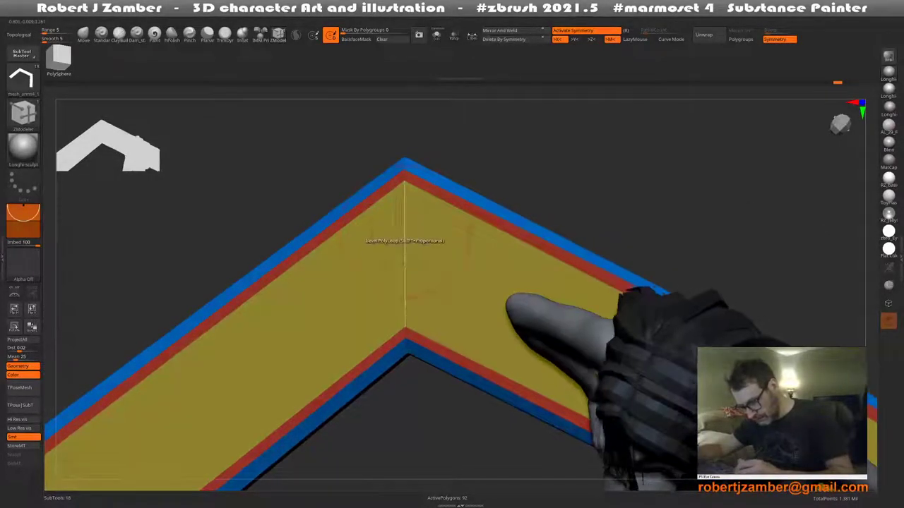
pyautogui.click(405, 240)
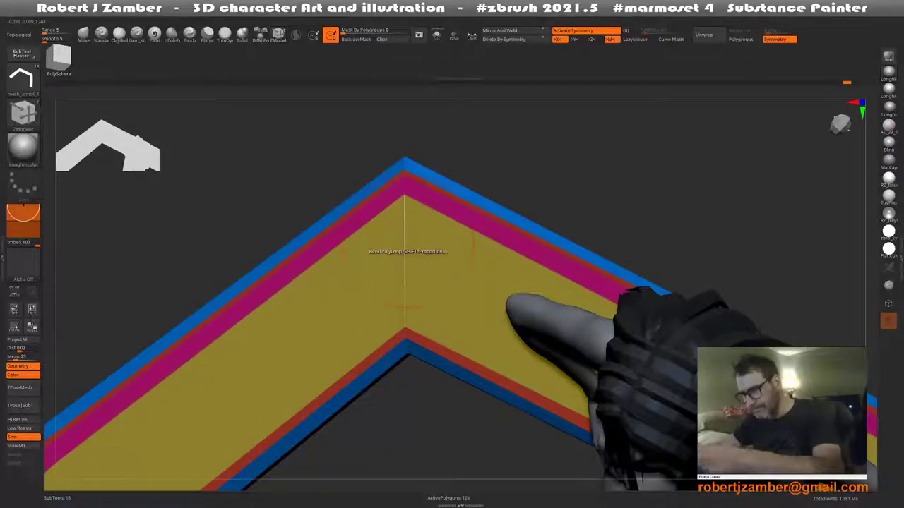
pyautogui.hotkey('ctrl', 'z')
pyautogui.moveTo(407, 240); pyautogui.dragTo(394, 274)
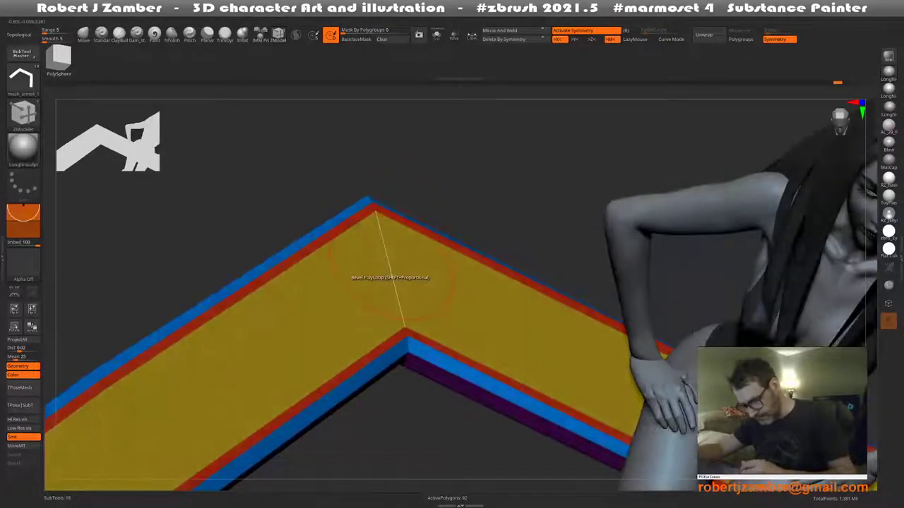
# Try bevel stripes across the yellow top face and magenta band, undoing each, then orbit the bench
pyautogui.press('space')
pyautogui.click(386, 282)
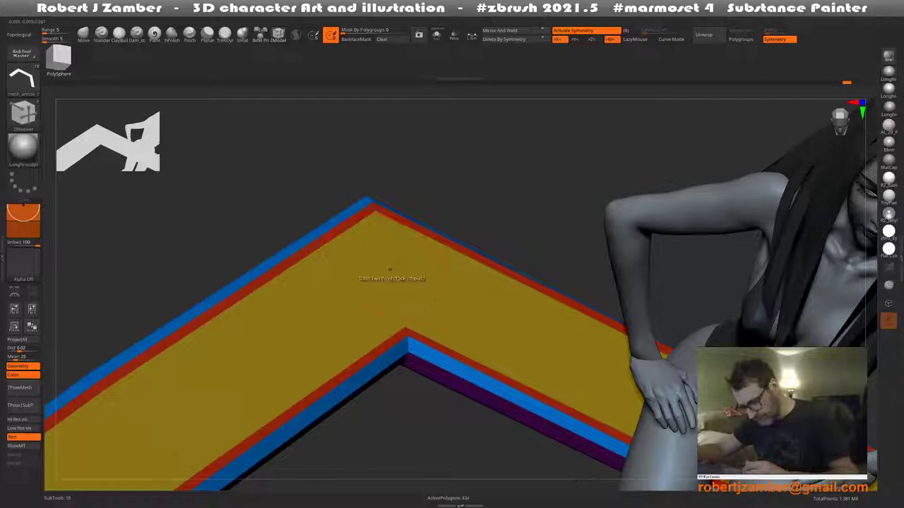
pyautogui.press('space')
pyautogui.click(311, 268)
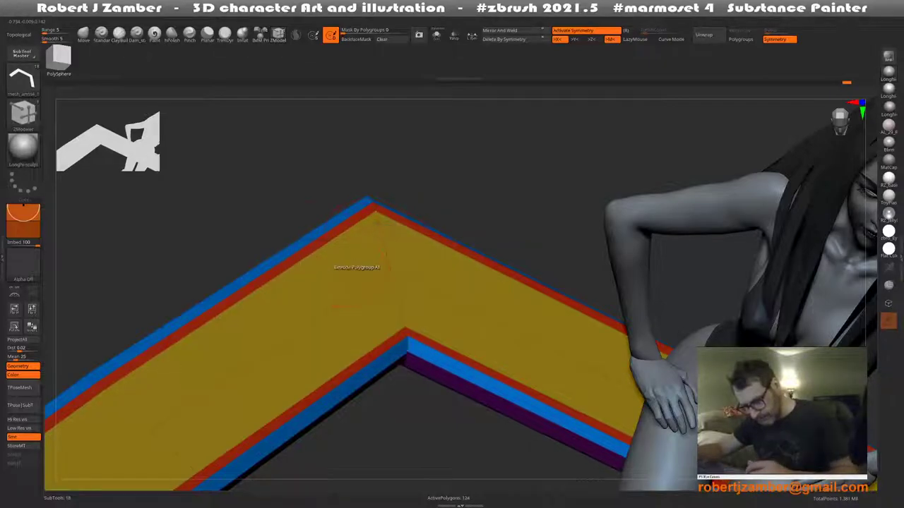
pyautogui.click(388, 267)
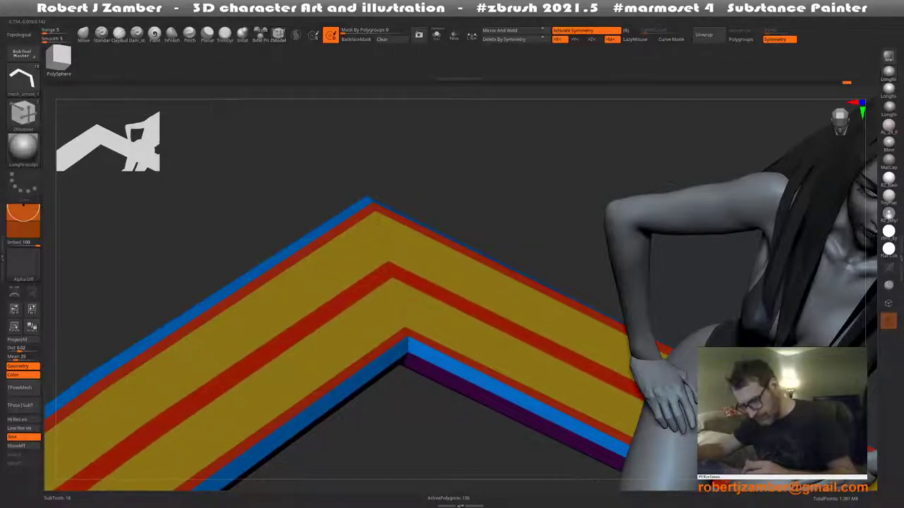
pyautogui.hotkey('ctrl', 'z')
pyautogui.moveTo(387, 257); pyautogui.dragTo(363, 192, button='right')
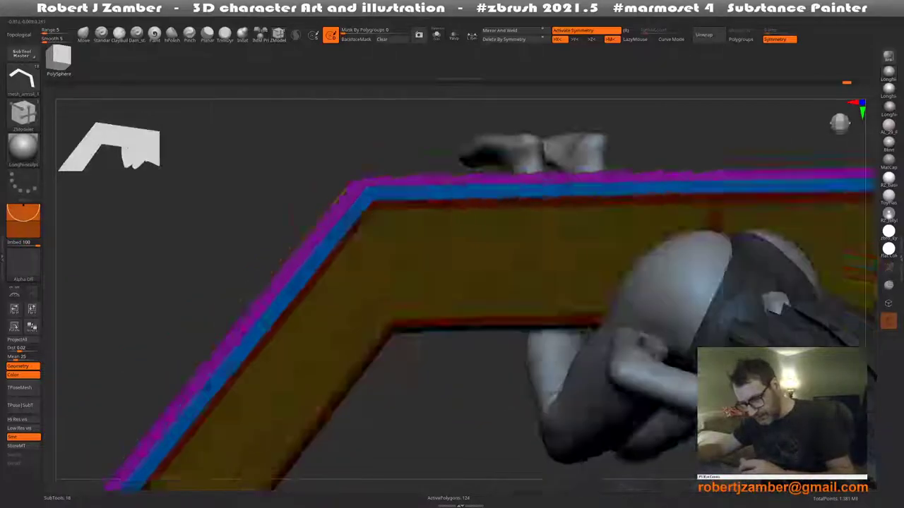
pyautogui.click(357, 176)
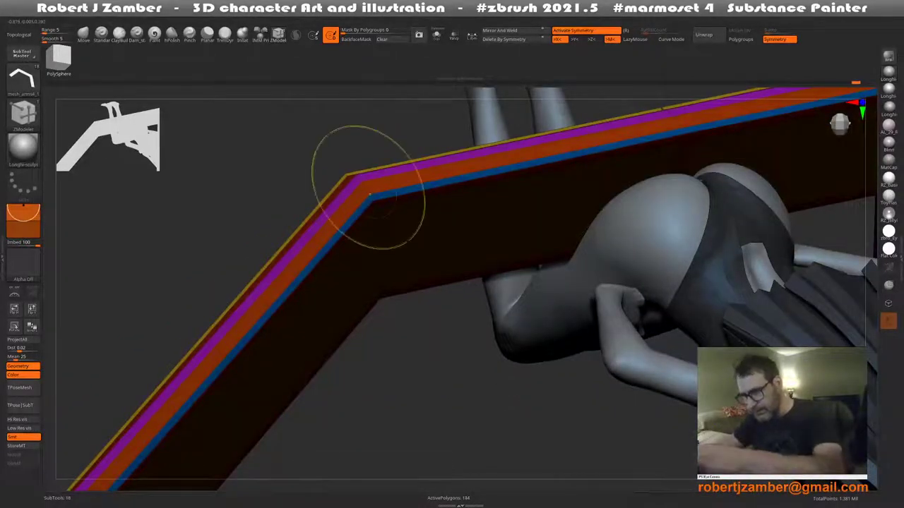
pyautogui.hotkey('ctrl', 'z')
pyautogui.moveTo(362, 191)
pyautogui.mouseDown(button='right')
pyautogui.moveTo(352, 309)
pyautogui.moveTo(358, 272)
pyautogui.moveTo(452, 184)
pyautogui.mouseUp(button='right')
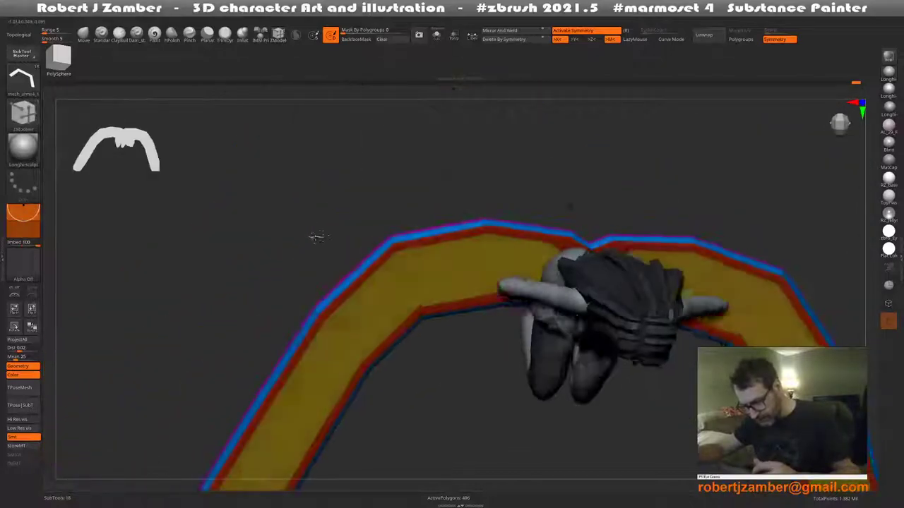
# Turn off the bench's smooth preview and solo it, hiding the character
pyautogui.keyDown('alt'); pyautogui.moveTo(332, 254); pyautogui.dragTo(317, 240, button='right'); pyautogui.keyUp('alt')
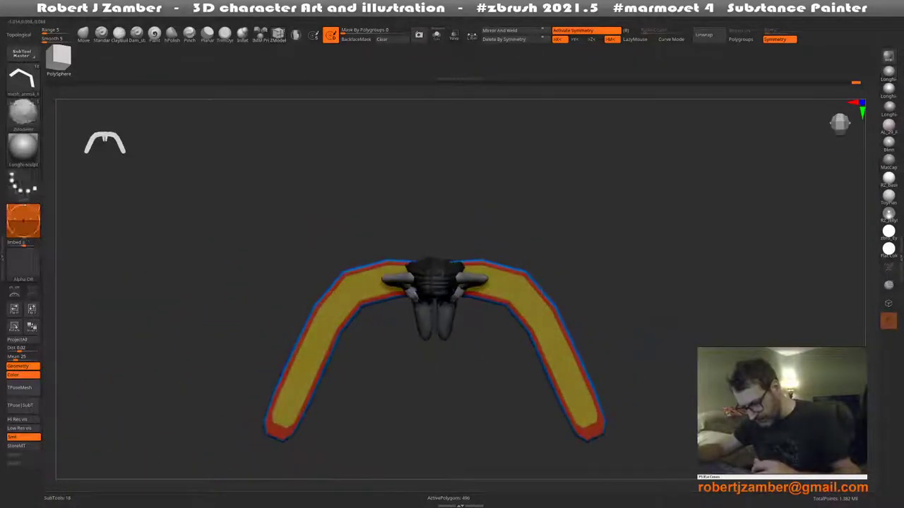
pyautogui.hotkey('shift', 'd')
pyautogui.moveTo(384, 283)
pyautogui.mouseDown(button='right')
pyautogui.moveTo(384, 333)
pyautogui.moveTo(339, 239)
pyautogui.moveTo(409, 261)
pyautogui.moveTo(392, 240)
pyautogui.mouseUp(button='right')
pyautogui.hotkey('ctrl', 'shift', 's')
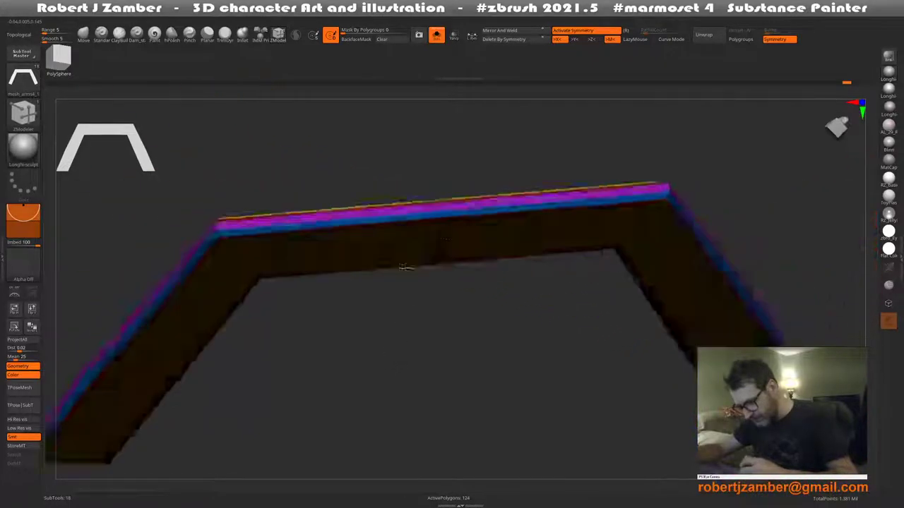
# Pick a new ZModeler action and orbit to low side and top views of the bench
pyautogui.press('space')
pyautogui.click(313, 256)
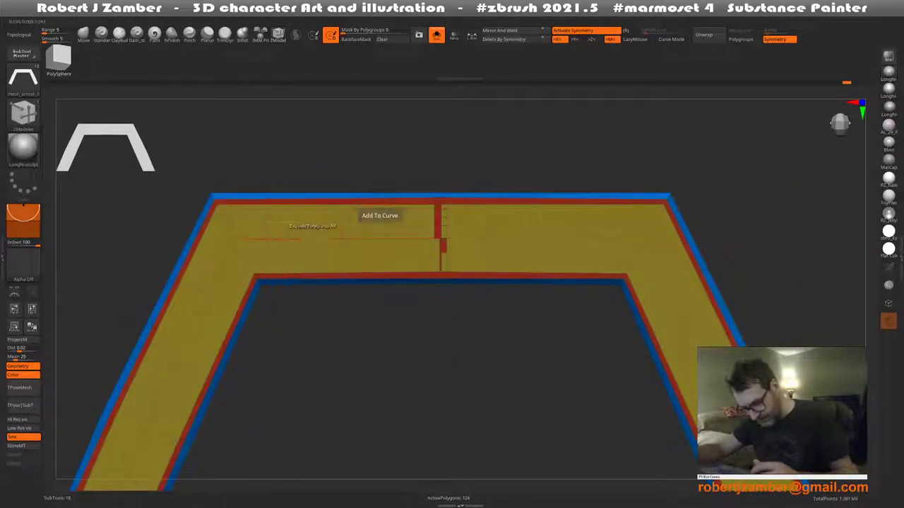
pyautogui.moveTo(377, 212)
pyautogui.mouseDown(button='right')
pyautogui.moveTo(292, 160)
pyautogui.moveTo(367, 212)
pyautogui.mouseUp(button='right')
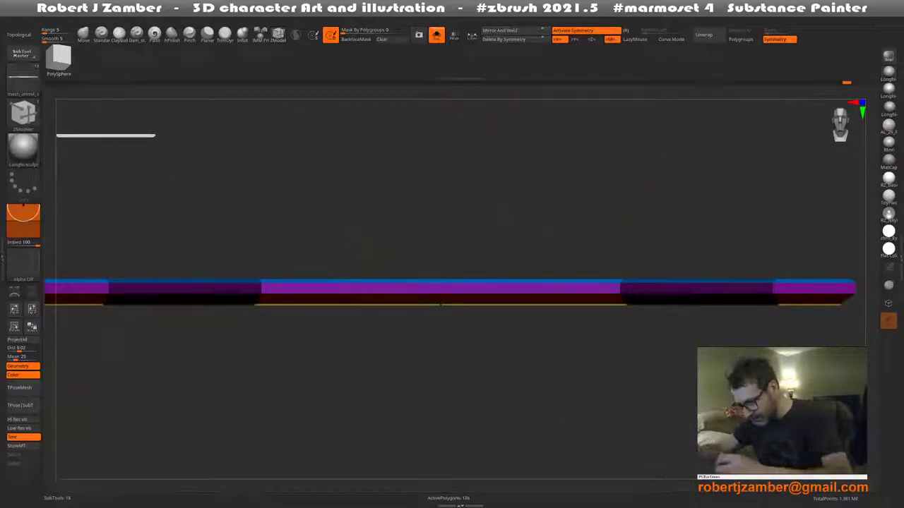
pyautogui.moveTo(439, 304)
pyautogui.mouseDown(button='right')
pyautogui.moveTo(383, 283)
pyautogui.moveTo(449, 262)
pyautogui.mouseUp(button='right')
# Undo the last change and try Insert Edge Loop and Extrude Polygroup actions while orbiting to the front
pyautogui.press('space')
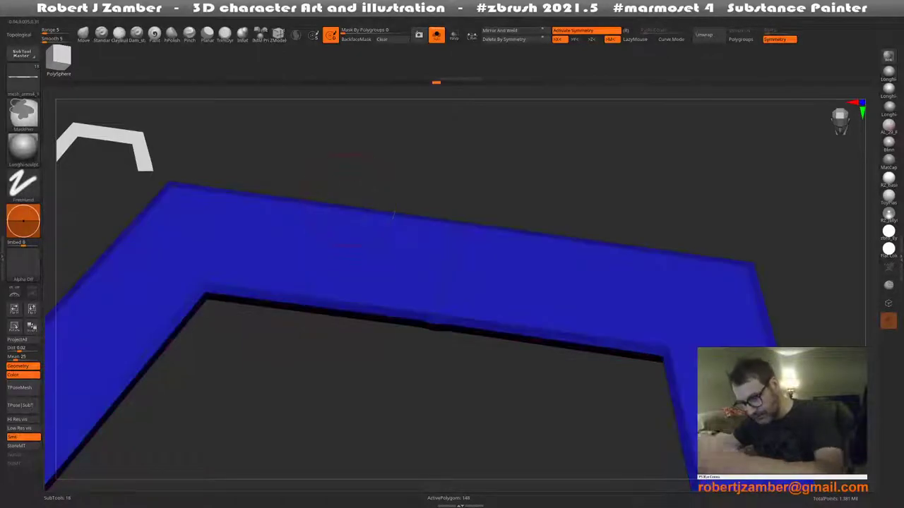
pyautogui.hotkey('ctrl', 'z')
pyautogui.press('space')
pyautogui.click(360, 275)
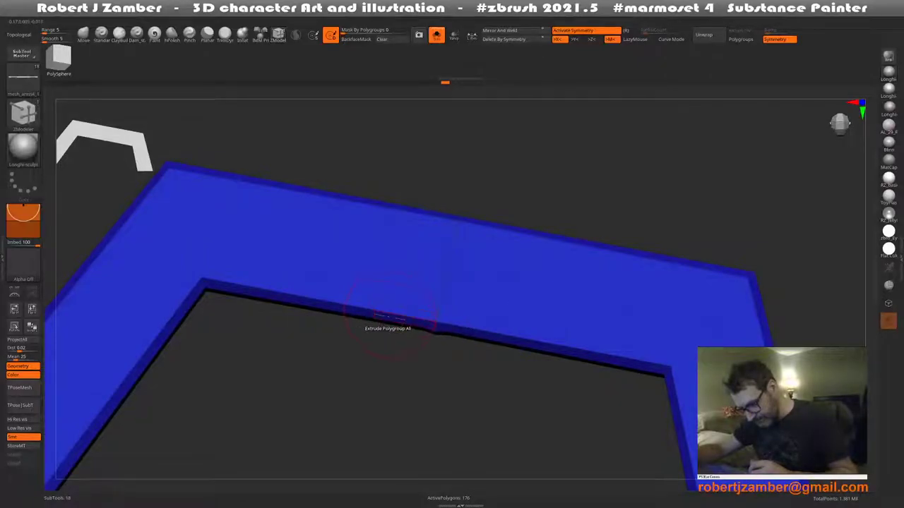
pyautogui.moveTo(388, 318); pyautogui.dragTo(386, 305)
pyautogui.press('space')
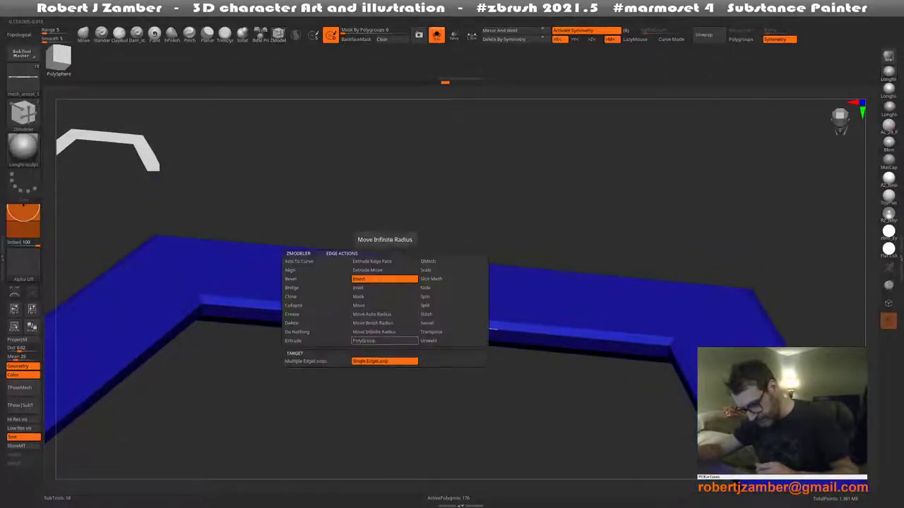
pyautogui.click(387, 334)
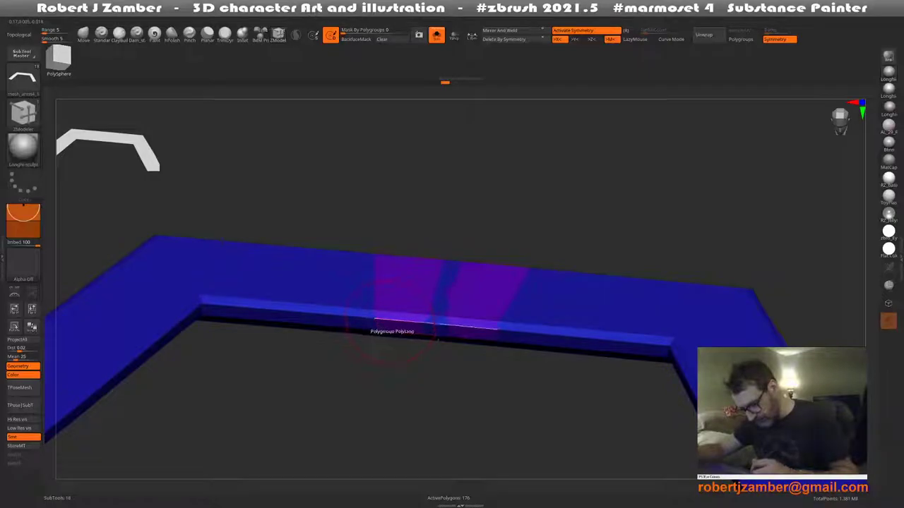
pyautogui.moveTo(392, 332); pyautogui.dragTo(389, 293)
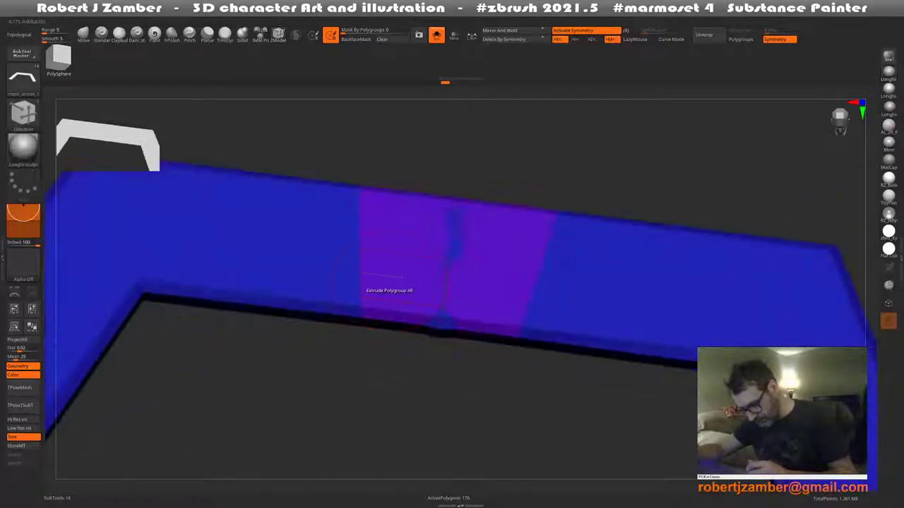
# Delete the purple middle section of the bench and hide the remaining middle piece
pyautogui.press('space')
pyautogui.click(308, 235)
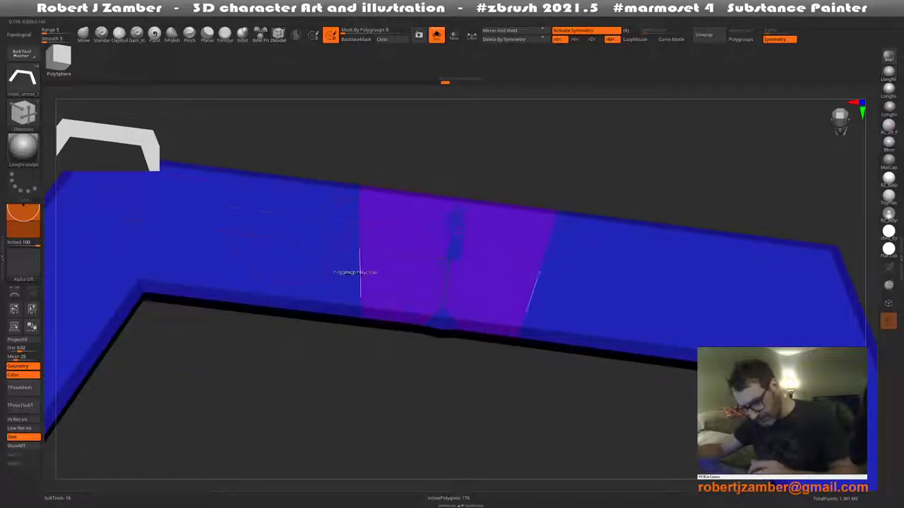
pyautogui.click(356, 268)
pyautogui.moveTo(396, 296); pyautogui.dragTo(392, 233)
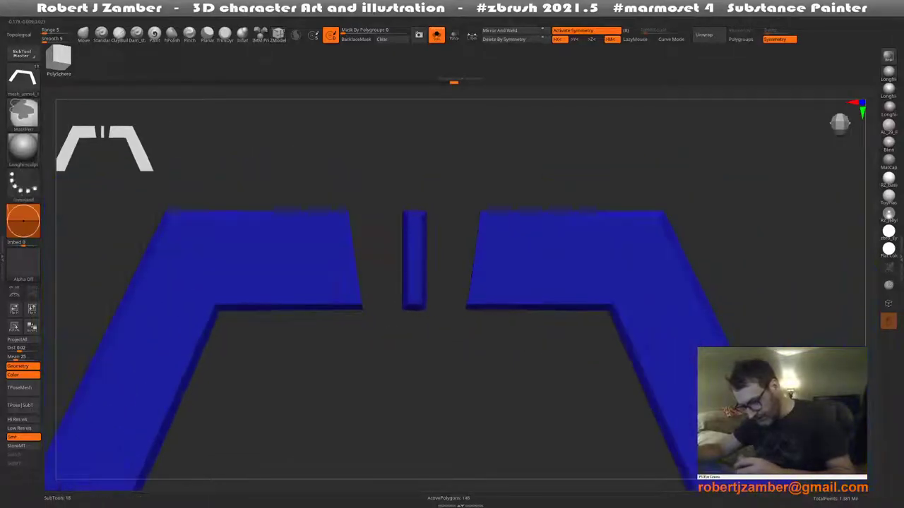
pyautogui.keyDown('ctrl'); pyautogui.keyDown('alt'); pyautogui.keyDown('shift'); pyautogui.moveTo(383, 177); pyautogui.dragTo(441, 376); pyautogui.keyUp('shift'); pyautogui.keyUp('alt'); pyautogui.keyUp('ctrl')
pyautogui.moveTo(412, 297); pyautogui.dragTo(368, 311)
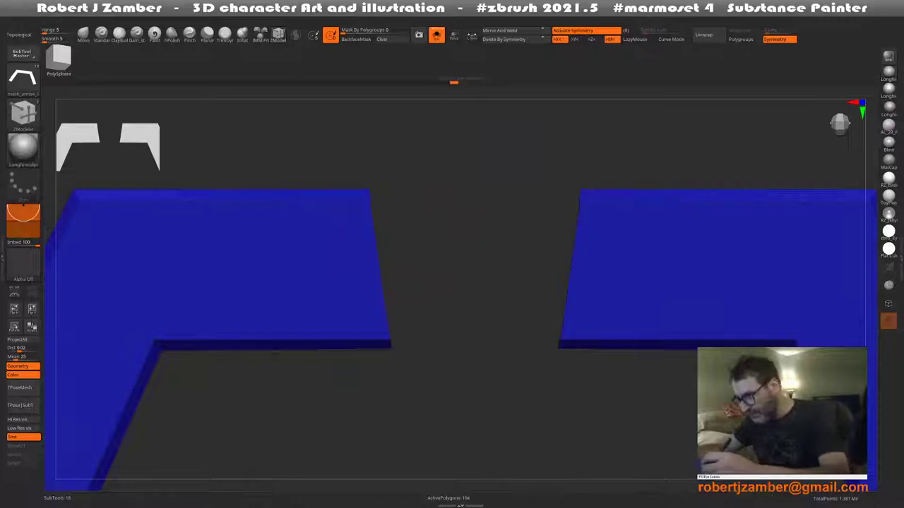
pyautogui.press('g')
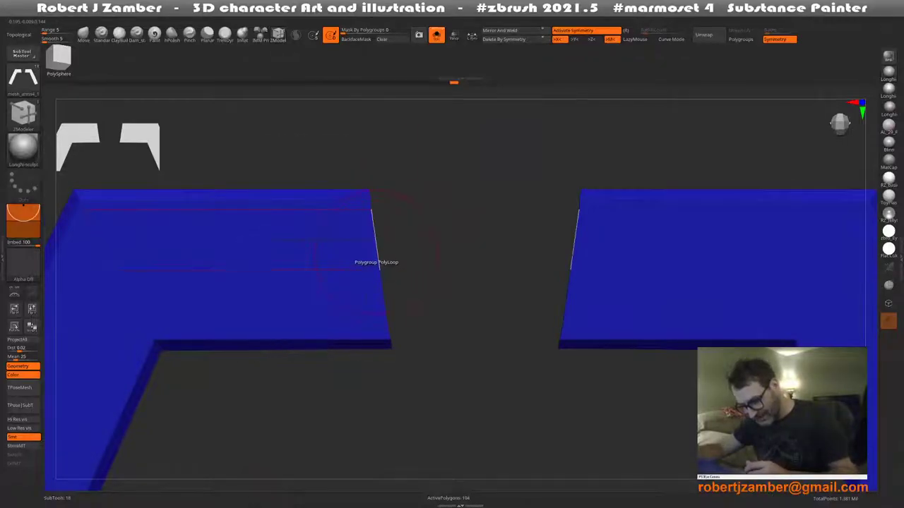
# Bridge the gap between the two strip pieces and insert an edge loop across it
pyautogui.press('space')
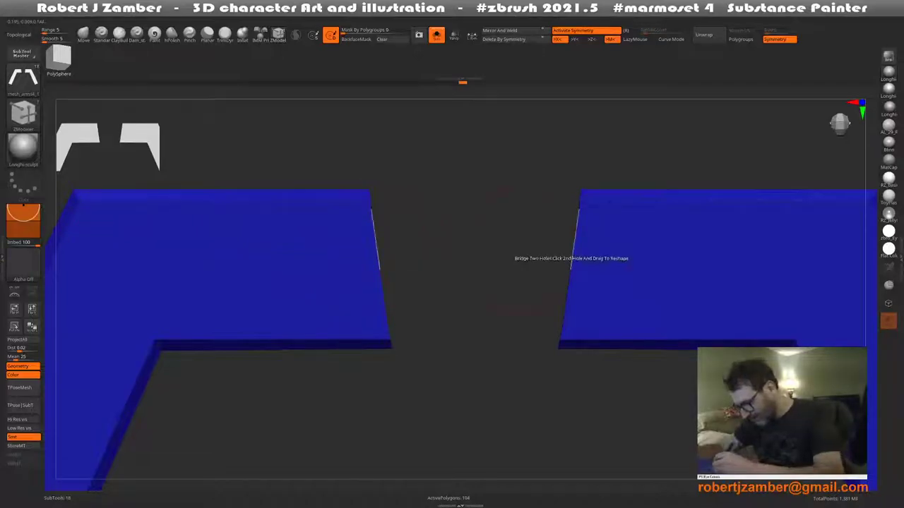
pyautogui.click(572, 260)
pyautogui.press('space')
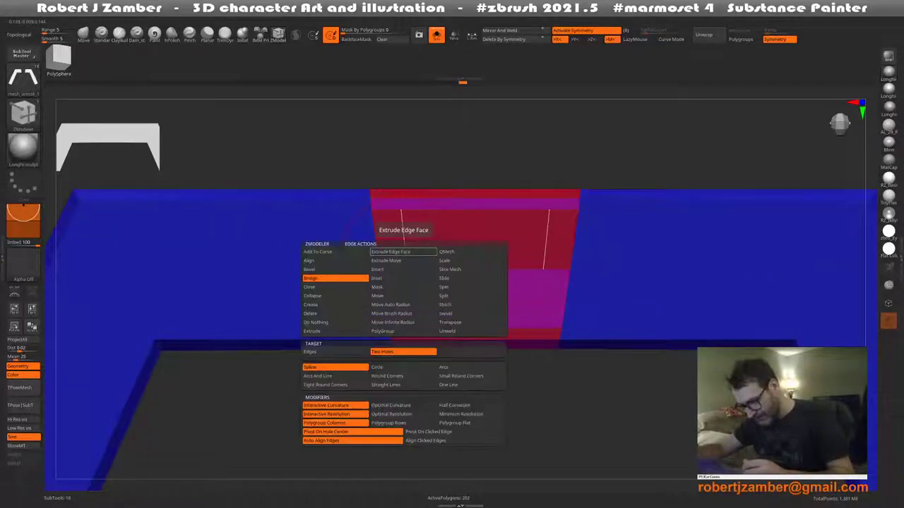
pyautogui.click(389, 247)
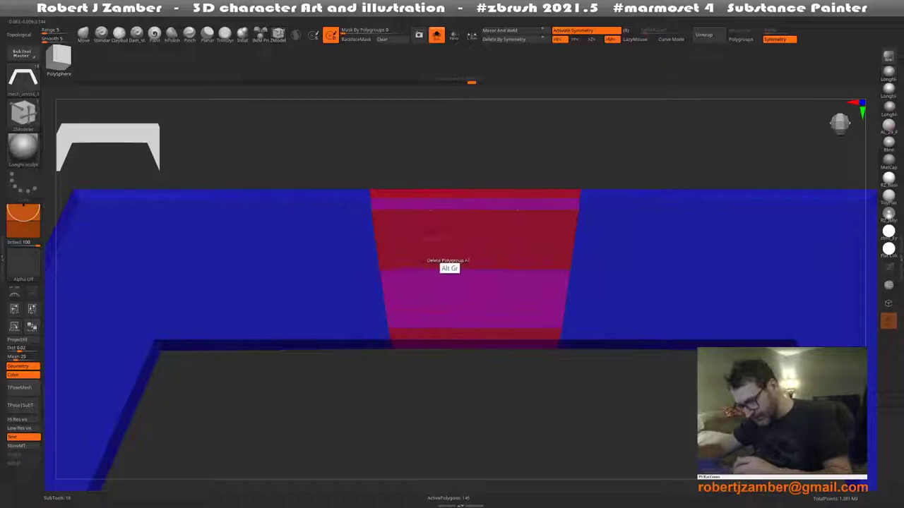
pyautogui.click(459, 265)
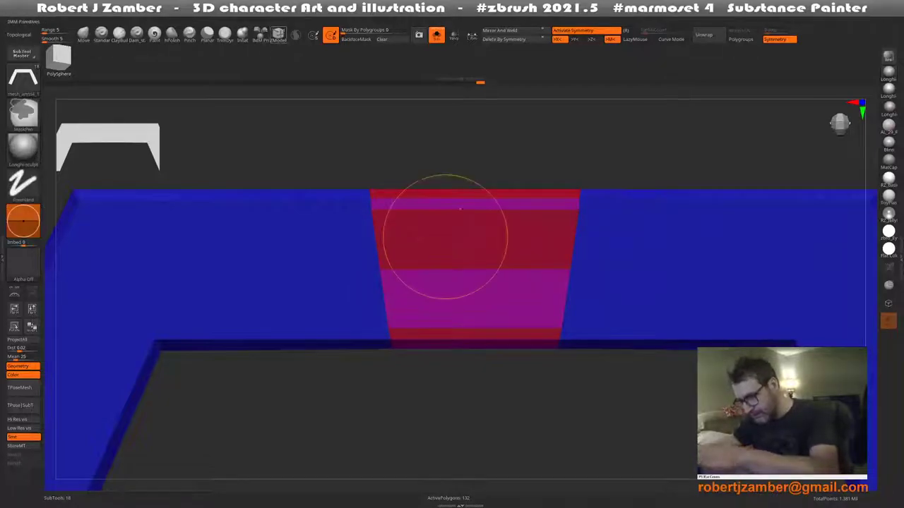
# Mirror and weld the mesh, then merge all polygroups into one
pyautogui.click(499, 32)
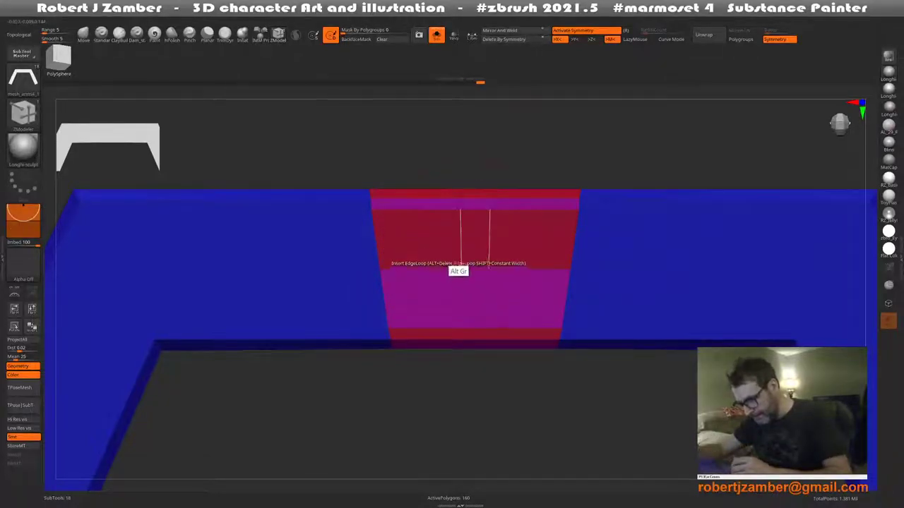
pyautogui.press('f')
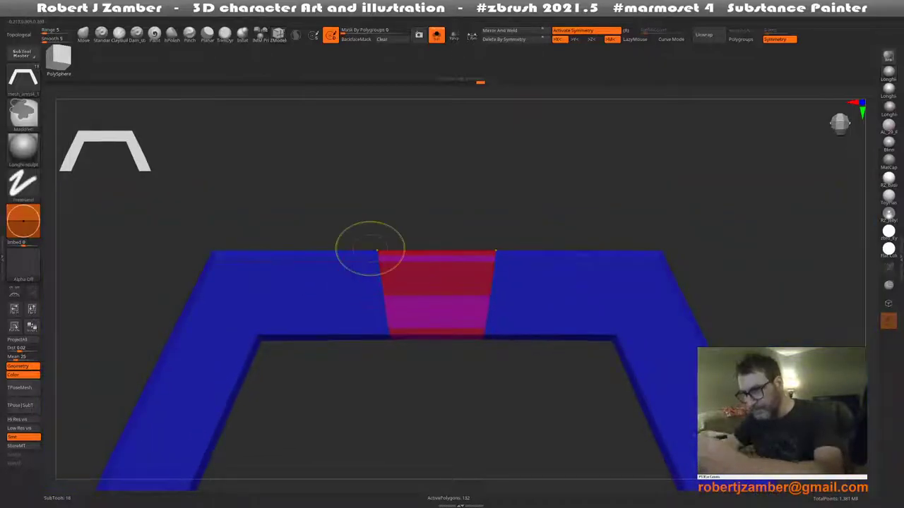
pyautogui.hotkey('ctrl', 'w')
pyautogui.moveTo(372, 240); pyautogui.dragTo(318, 190)
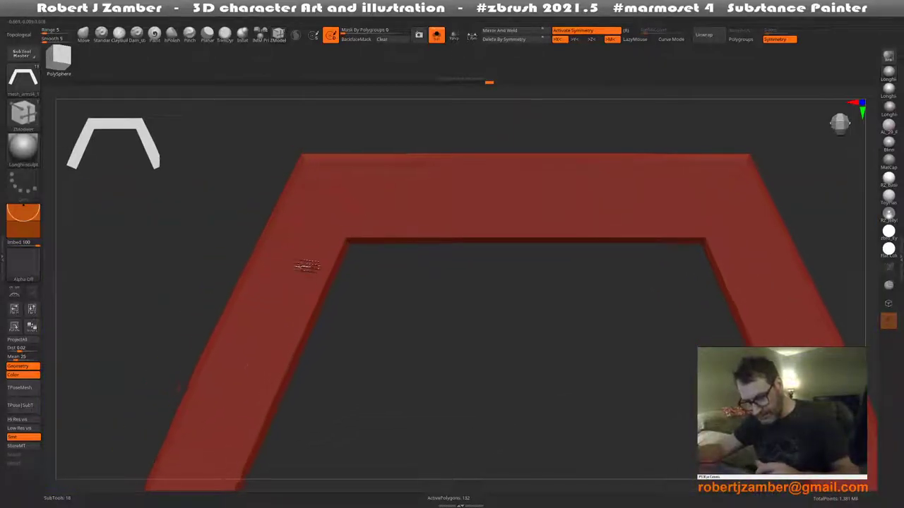
# Try a lengthwise bevel on the strip and discard it
pyautogui.press('space')
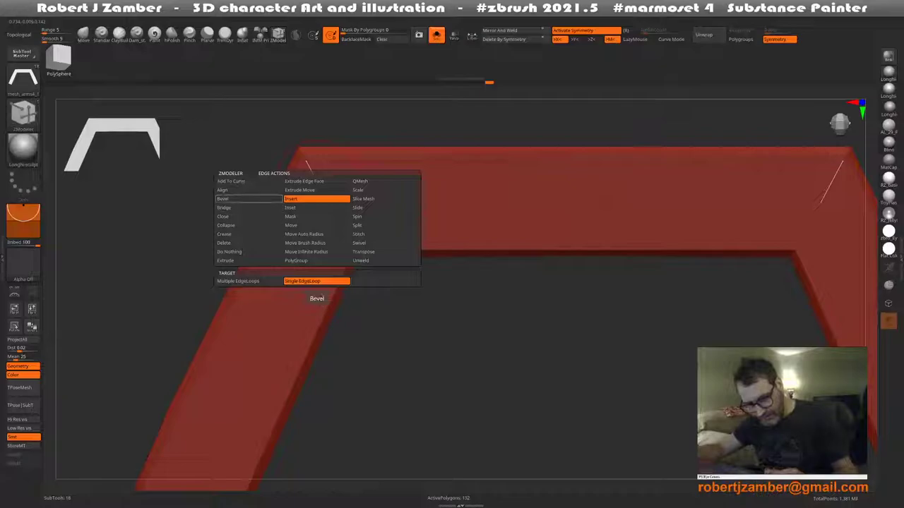
pyautogui.click(226, 198)
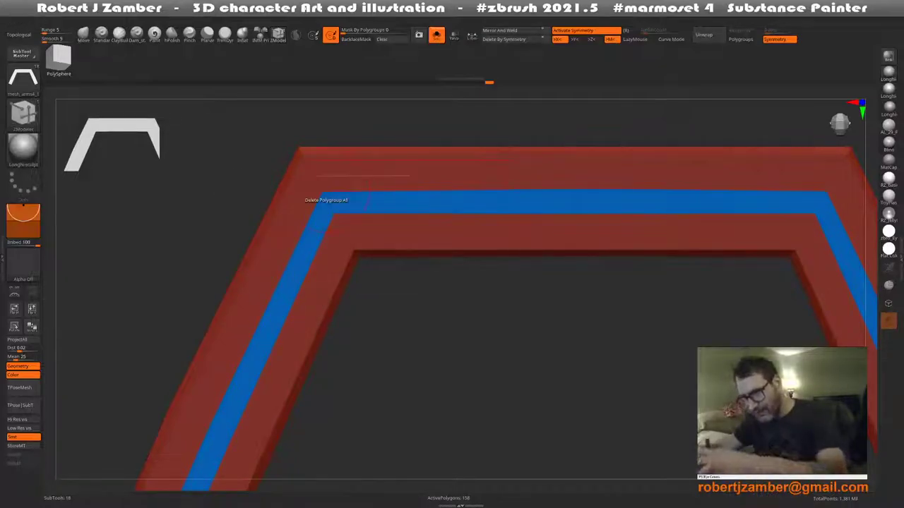
pyautogui.click(306, 200)
pyautogui.press('space')
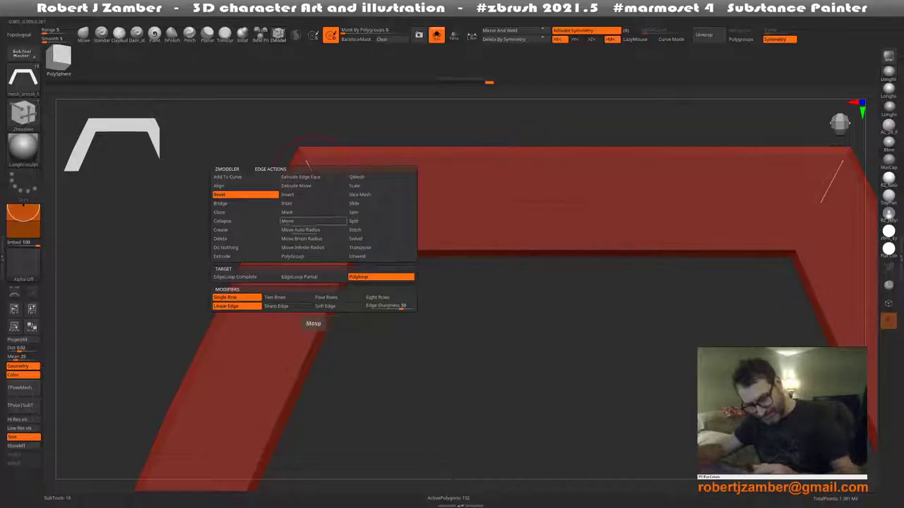
# Bevel the complete edge loops at both corners with the EdgeLoop Complete target
pyautogui.click(237, 276)
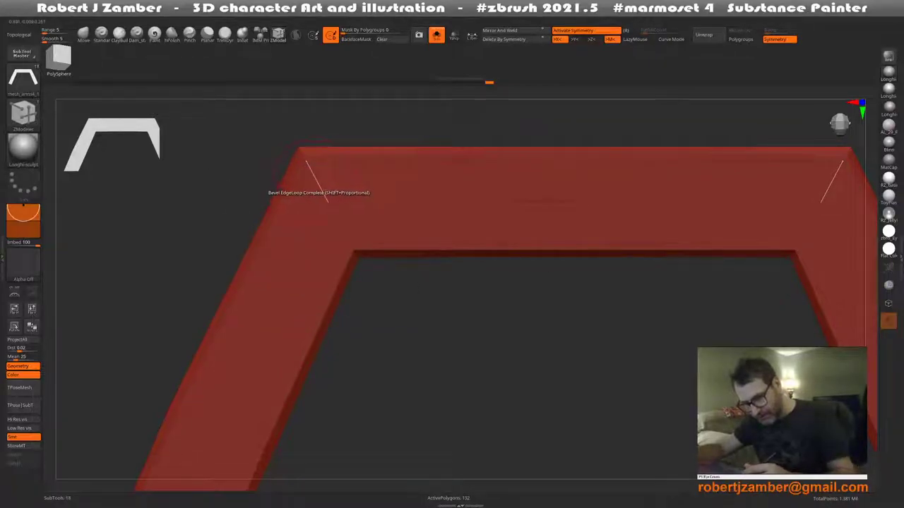
pyautogui.click(317, 182)
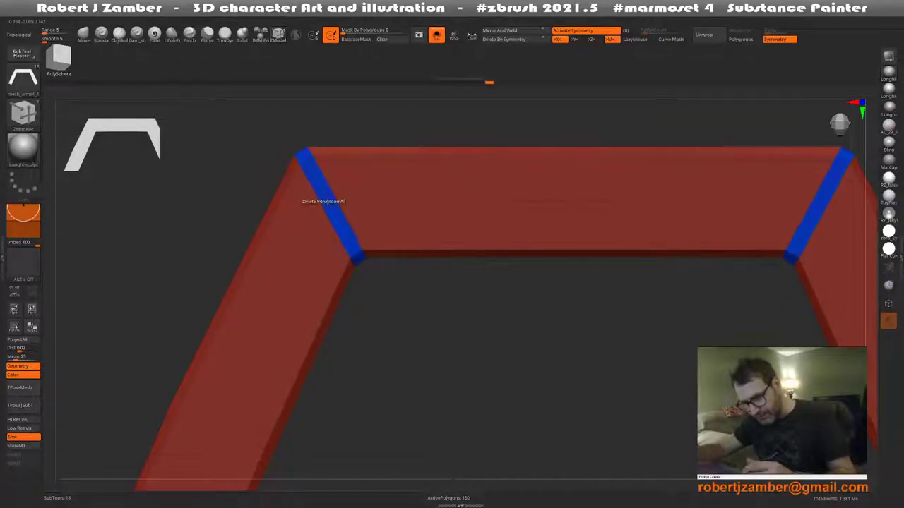
pyautogui.click(323, 188)
pyautogui.press('space')
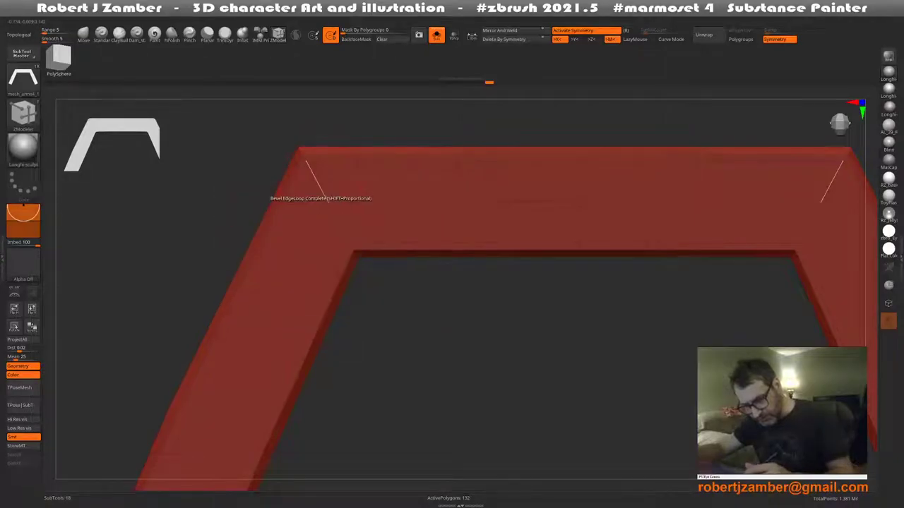
pyautogui.click(315, 185)
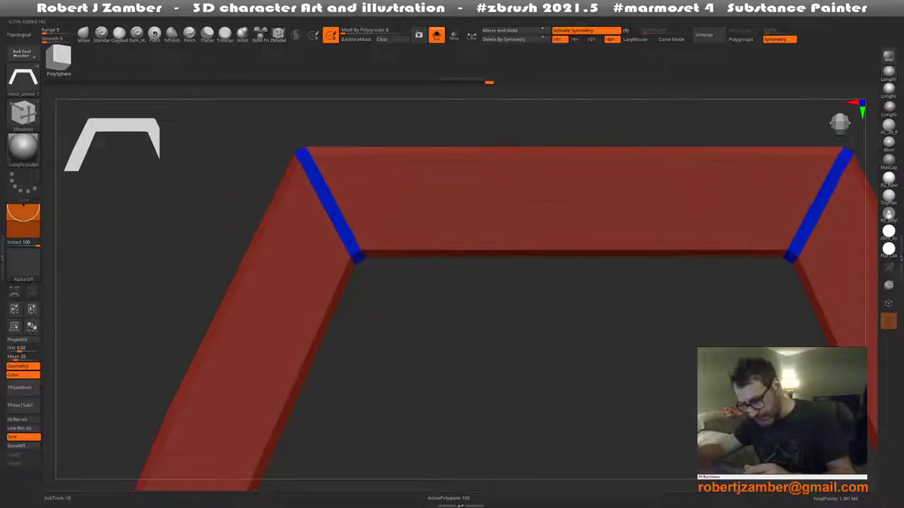
pyautogui.press('f')
pyautogui.moveTo(323, 222)
pyautogui.keyDown('shift'); pyautogui.mouseDown()
pyautogui.moveTo(300, 247)
pyautogui.moveTo(311, 323)
pyautogui.mouseUp(); pyautogui.keyUp('shift')
# Bevel the strip's outer rim loop
pyautogui.moveTo(303, 282)
pyautogui.mouseDown()
pyautogui.moveTo(307, 298)
pyautogui.moveTo(323, 289)
pyautogui.mouseUp()
pyautogui.press('space')
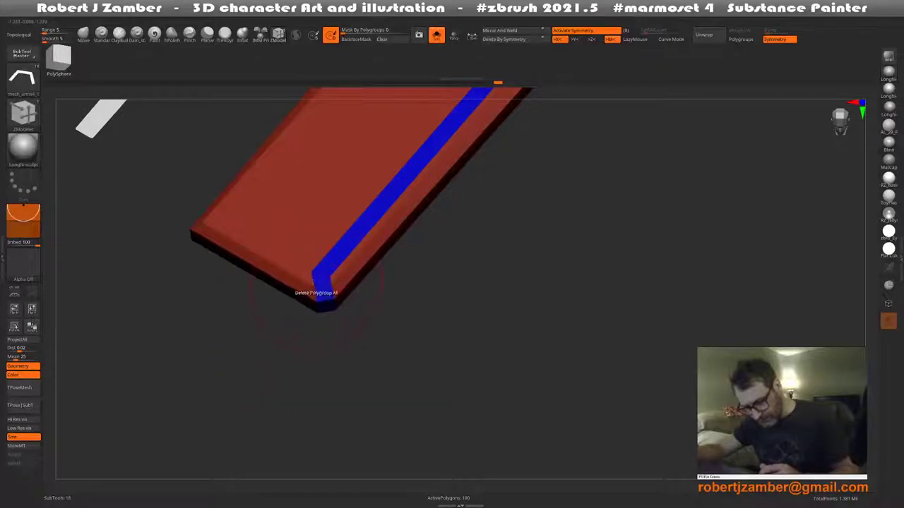
pyautogui.click(313, 289)
pyautogui.moveTo(321, 278); pyautogui.dragTo(322, 319)
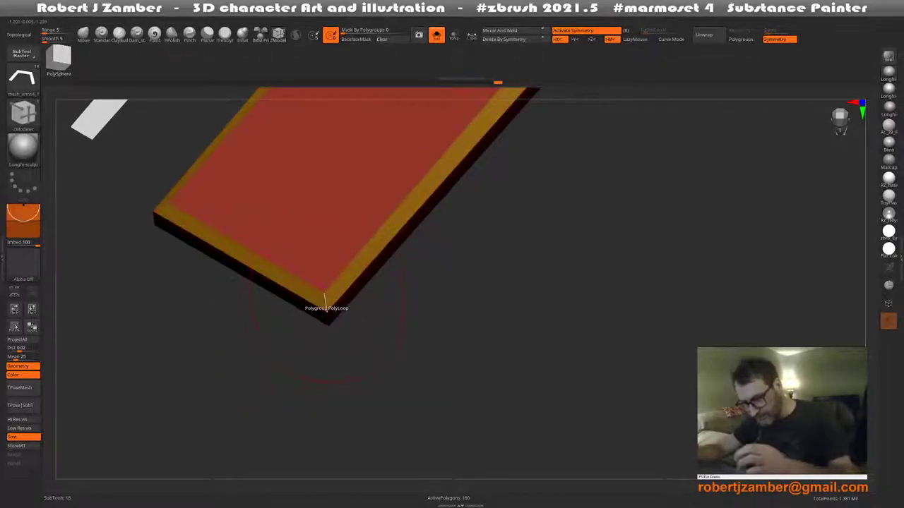
# Bevel edge loops along both long sides of the strip
pyautogui.press('space')
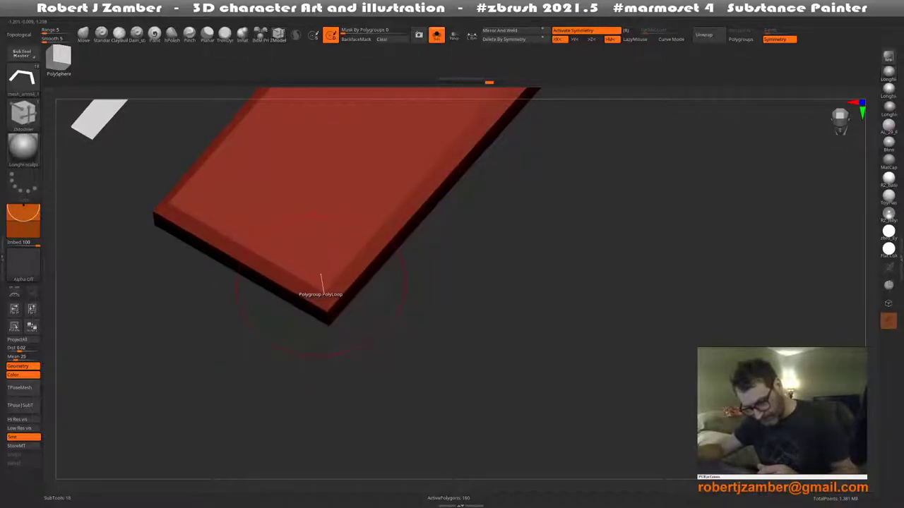
pyautogui.press('space')
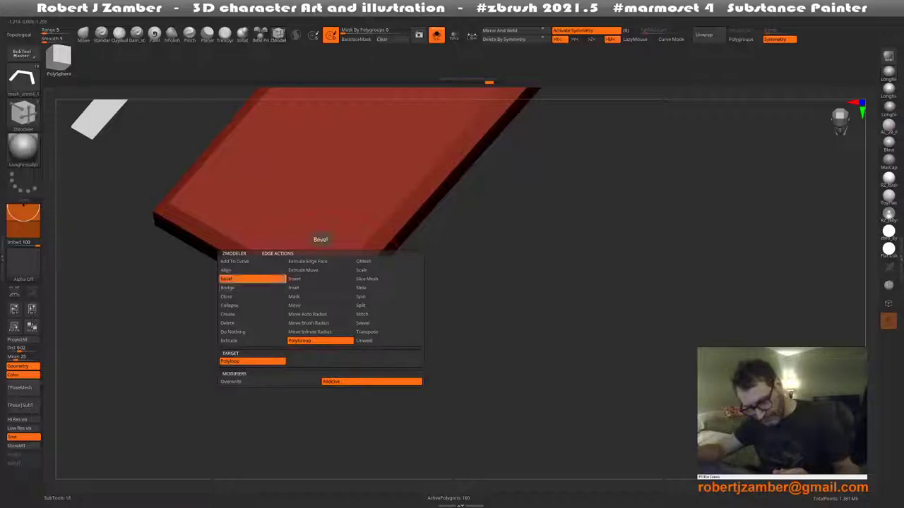
pyautogui.click(240, 279)
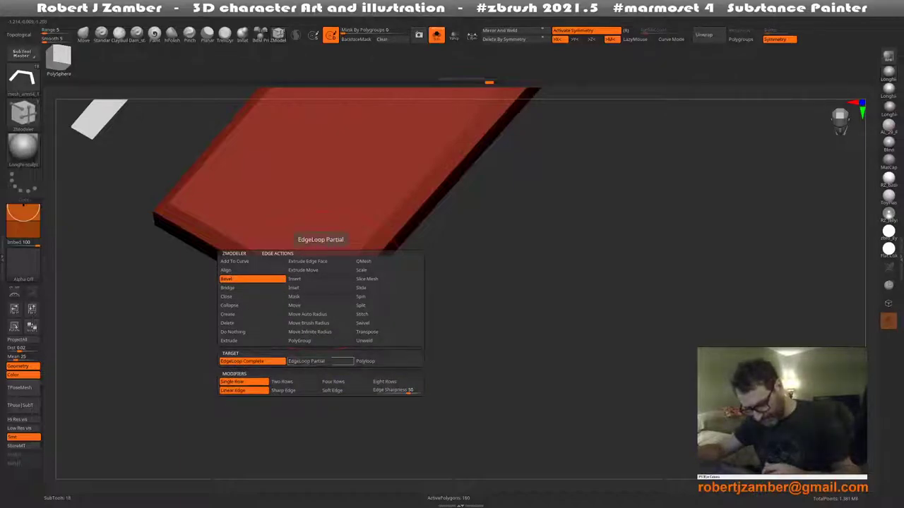
pyautogui.click(321, 277)
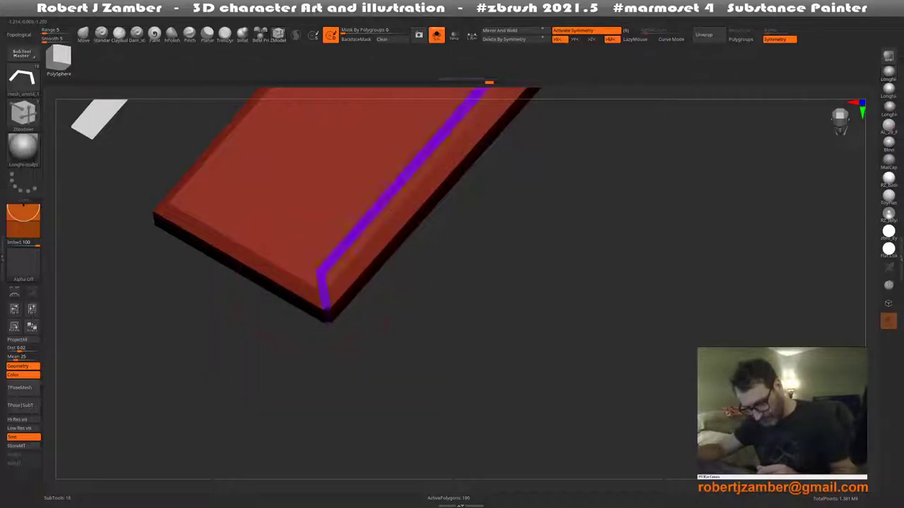
pyautogui.moveTo(241, 282); pyautogui.dragTo(233, 310)
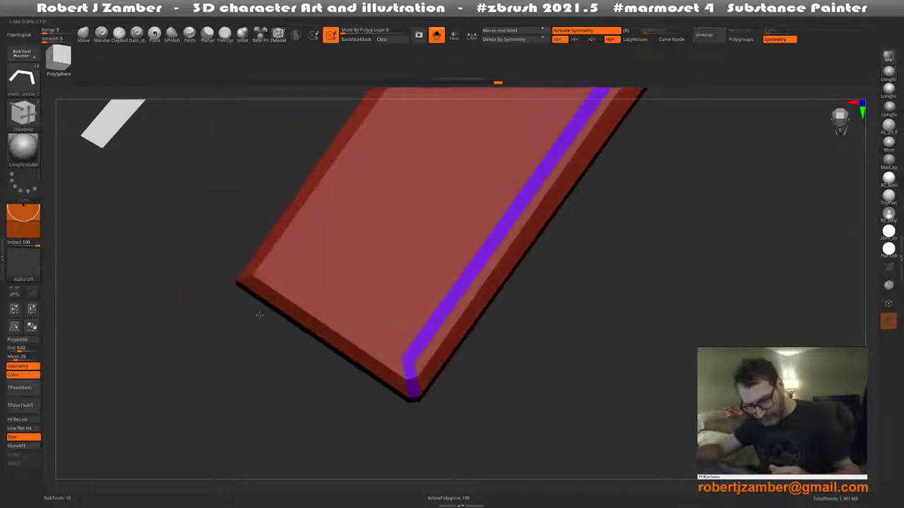
pyautogui.click(244, 279)
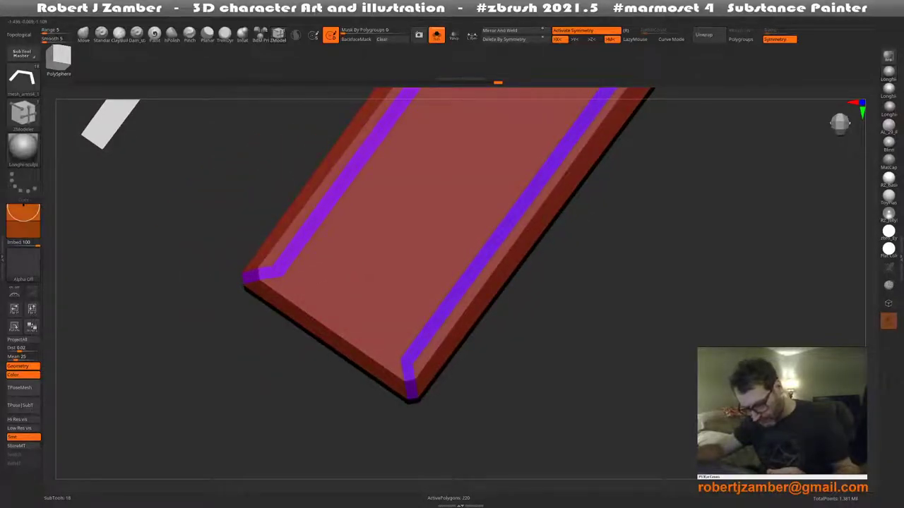
pyautogui.moveTo(273, 343)
pyautogui.keyDown('alt'); pyautogui.mouseDown()
pyautogui.moveTo(297, 310)
pyautogui.moveTo(313, 329)
pyautogui.moveTo(293, 292)
pyautogui.moveTo(259, 290)
pyautogui.moveTo(296, 311)
pyautogui.moveTo(299, 296)
pyautogui.mouseUp(); pyautogui.keyUp('alt')
pyautogui.hotkey('shift', 'f')
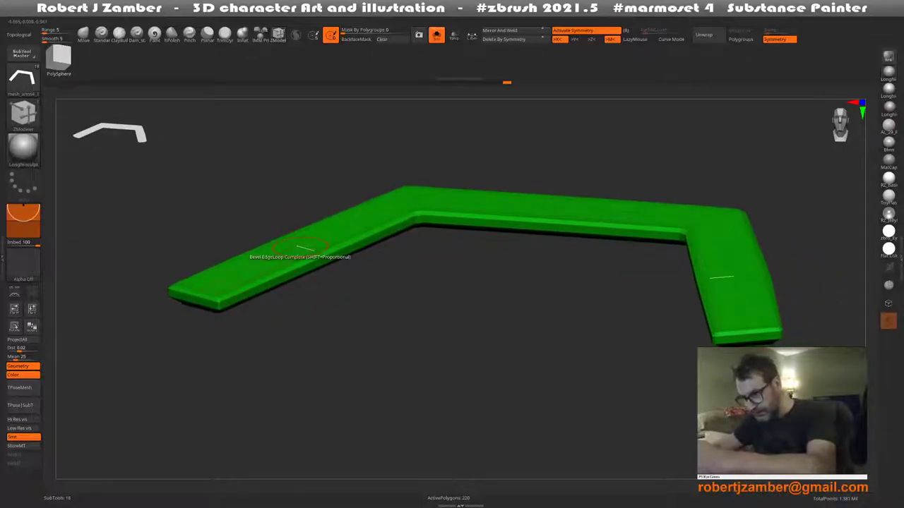
# Turn on Dynamic Subdivision and view the smoothed strip from above with the wireframe hidden
pyautogui.press('d')
pyautogui.press('Return')
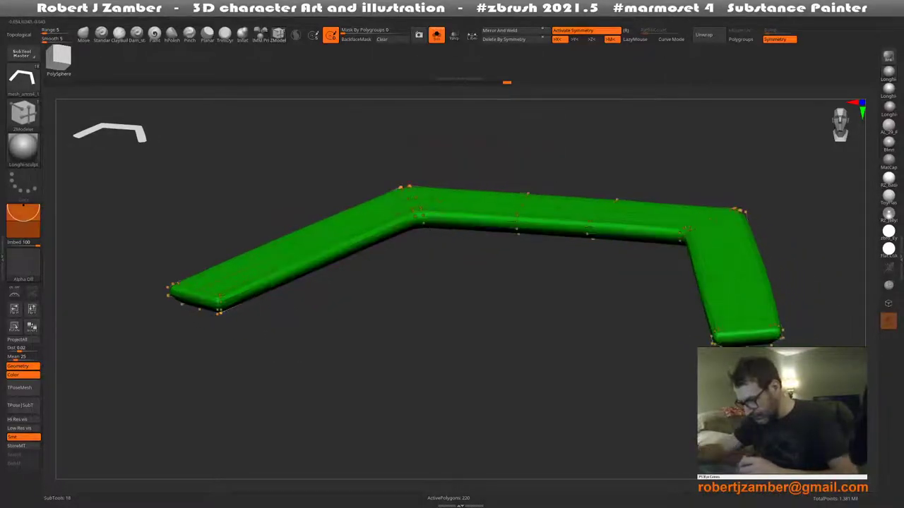
pyautogui.moveTo(301, 249)
pyautogui.mouseDown()
pyautogui.moveTo(403, 313)
pyautogui.moveTo(347, 302)
pyautogui.moveTo(352, 328)
pyautogui.moveTo(338, 325)
pyautogui.moveTo(346, 318)
pyautogui.moveTo(356, 333)
pyautogui.moveTo(347, 327)
pyautogui.moveTo(365, 442)
pyautogui.moveTo(337, 243)
pyautogui.moveTo(346, 215)
pyautogui.mouseUp()
pyautogui.hotkey('shift', 'f')
pyautogui.hotkey('shift', 'f')
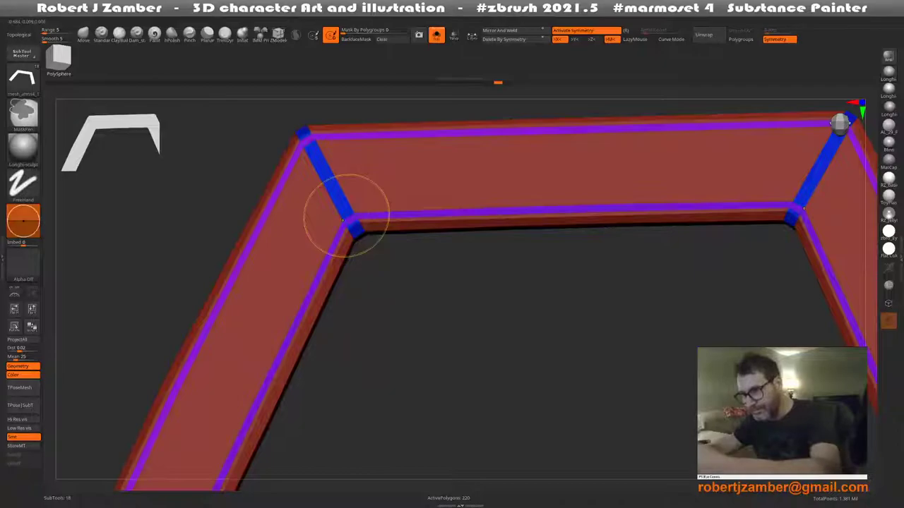
# Return to the ZModeler brush with polygroups showing and regroup the left side's top face
pyautogui.hotkey('shift', 'f')
pyautogui.press('b')
pyautogui.press('z')
pyautogui.press('m')
pyautogui.scroll(3, 346, 219)
pyautogui.scroll(2, 350, 215)
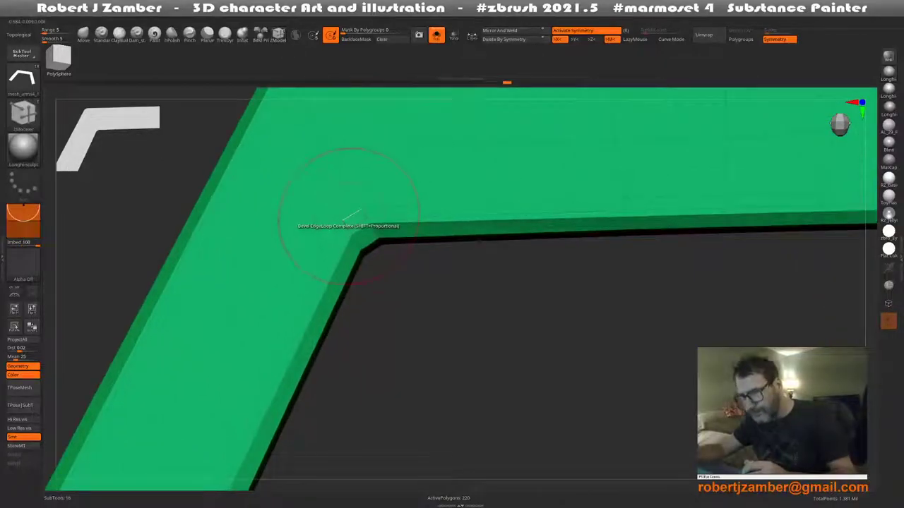
pyautogui.moveTo(308, 280); pyautogui.dragTo(357, 185)
pyautogui.click(299, 203)
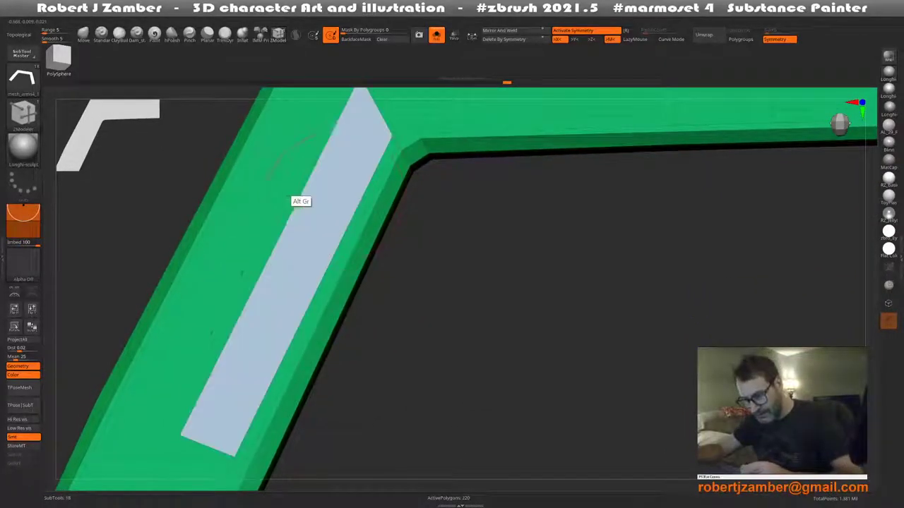
# Extend the new top-face polygroup across the corners, middle and lower left section
pyautogui.press('f')
pyautogui.scroll(2, 344, 229)
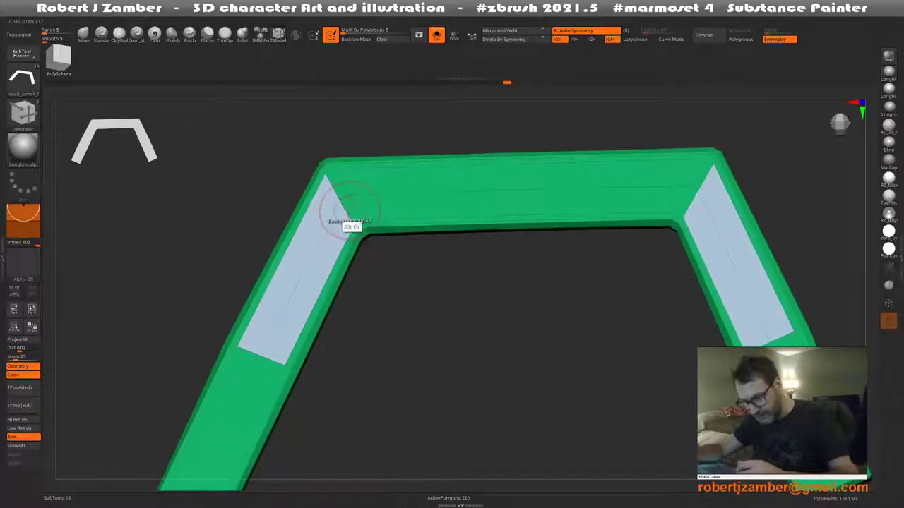
pyautogui.click(347, 209)
pyautogui.click(489, 189)
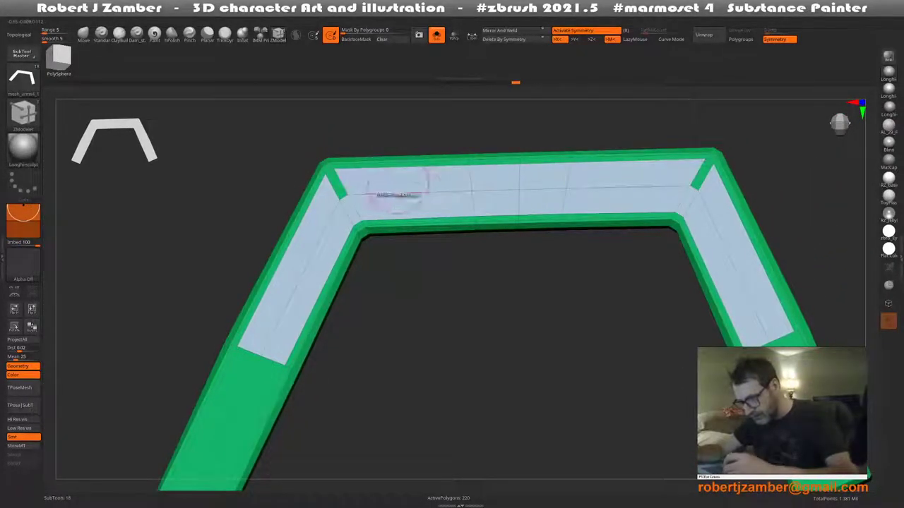
pyautogui.moveTo(395, 194); pyautogui.dragTo(433, 212)
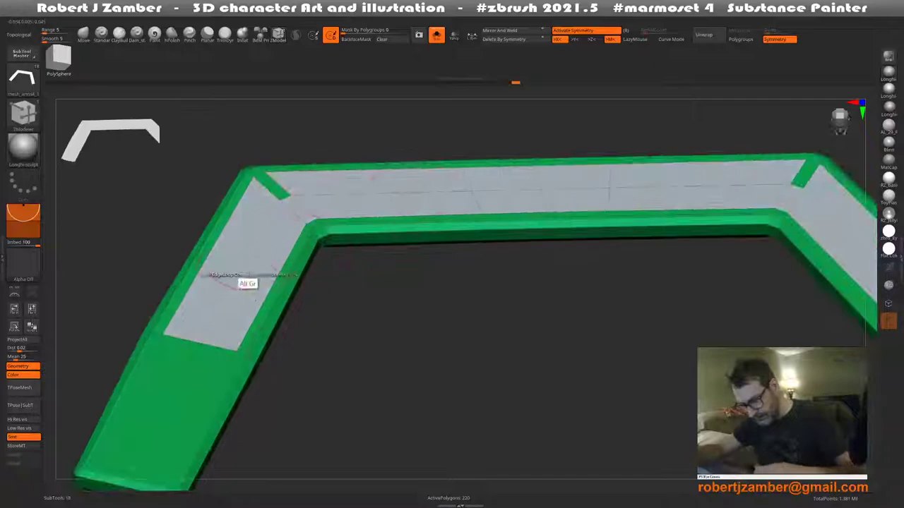
pyautogui.keyDown('alt'); pyautogui.moveTo(247, 277); pyautogui.dragTo(395, 138); pyautogui.keyUp('alt')
pyautogui.click(353, 254)
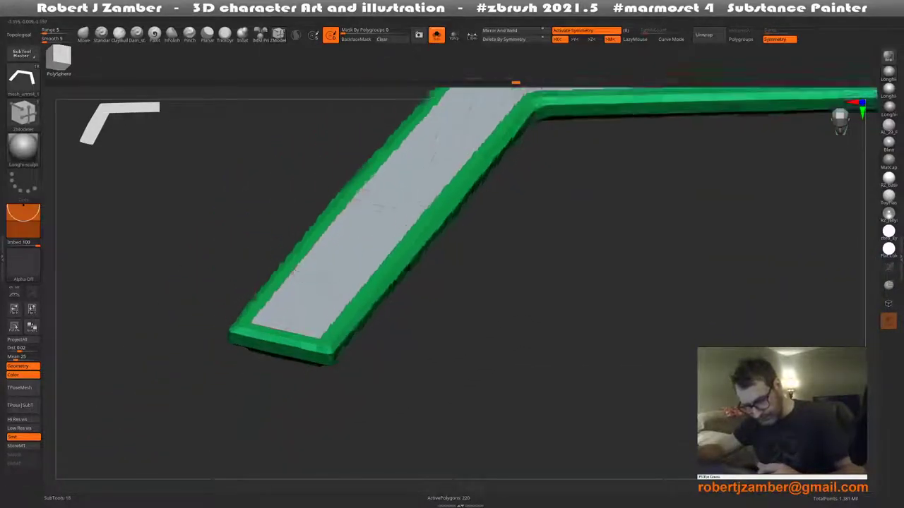
pyautogui.moveTo(302, 271); pyautogui.dragTo(307, 305)
pyautogui.press('space')
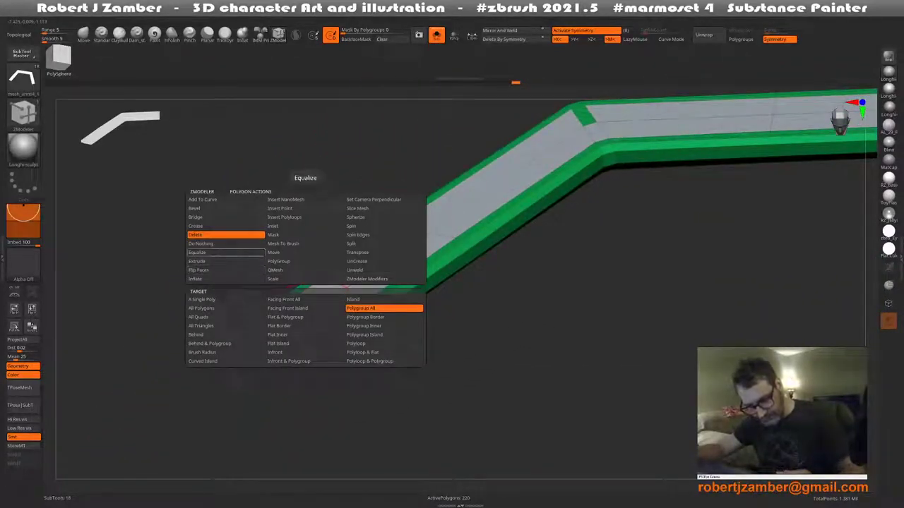
# Set the action to Extrude Polygroup All and clear the magenta colouring from the top face
pyautogui.click(212, 261)
pyautogui.moveTo(392, 279); pyautogui.dragTo(283, 283)
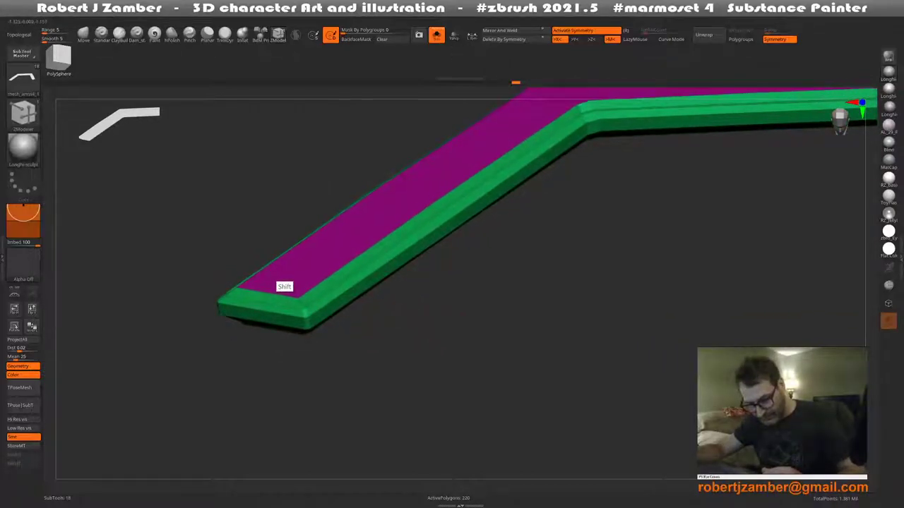
pyautogui.moveTo(275, 331)
pyautogui.mouseDown()
pyautogui.moveTo(261, 254)
pyautogui.moveTo(311, 314)
pyautogui.mouseUp()
pyautogui.click(305, 309)
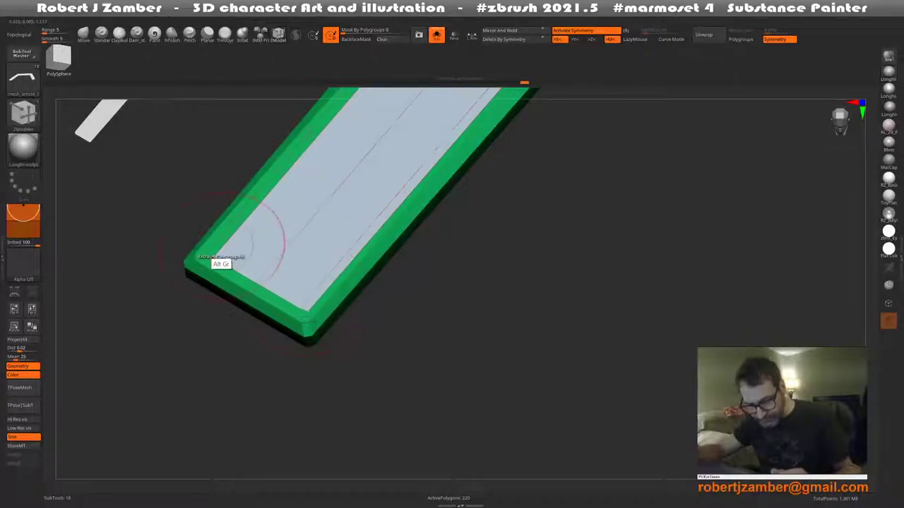
# Zoom and rotate along the strip to review the top surface at both bends
pyautogui.press('f')
pyautogui.moveTo(282, 313)
pyautogui.mouseDown()
pyautogui.moveTo(308, 299)
pyautogui.moveTo(313, 313)
pyautogui.mouseUp()
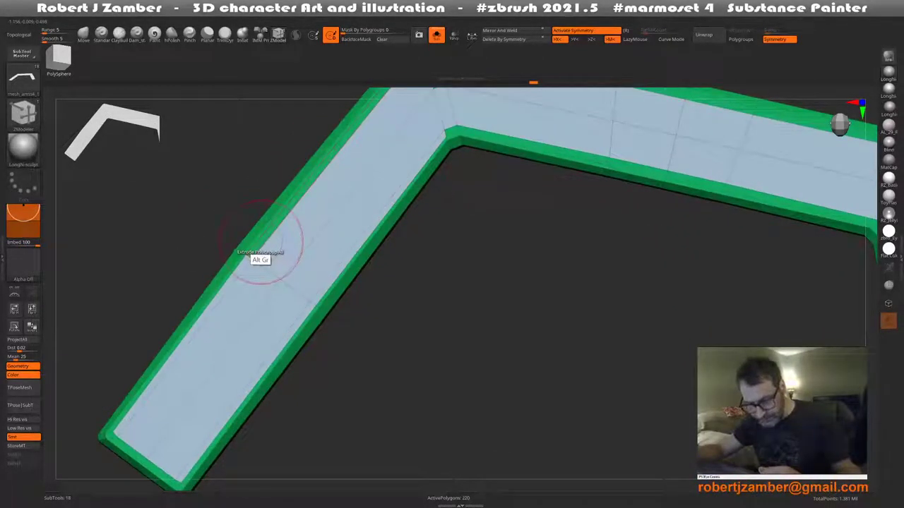
pyautogui.moveTo(260, 256)
pyautogui.mouseDown()
pyautogui.moveTo(252, 306)
pyautogui.moveTo(383, 202)
pyautogui.mouseUp()
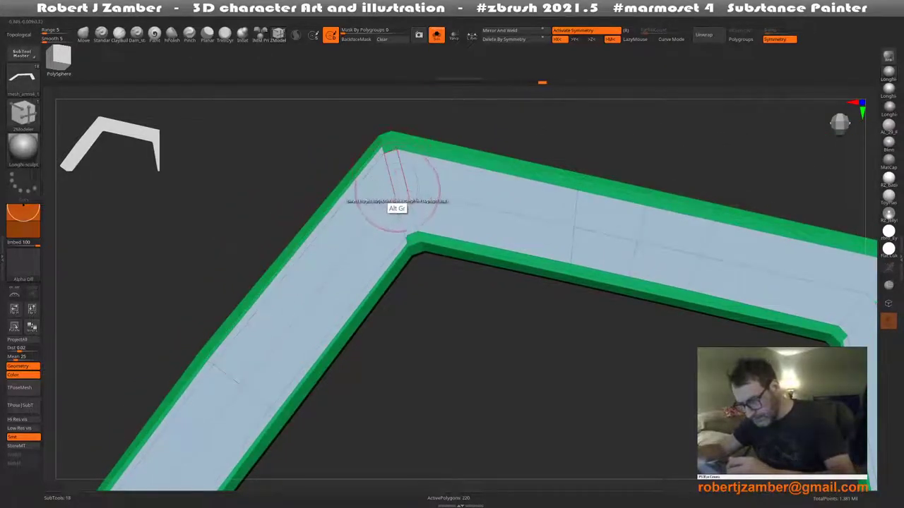
pyautogui.moveTo(427, 237)
pyautogui.mouseDown()
pyautogui.moveTo(423, 254)
pyautogui.moveTo(434, 262)
pyautogui.mouseUp()
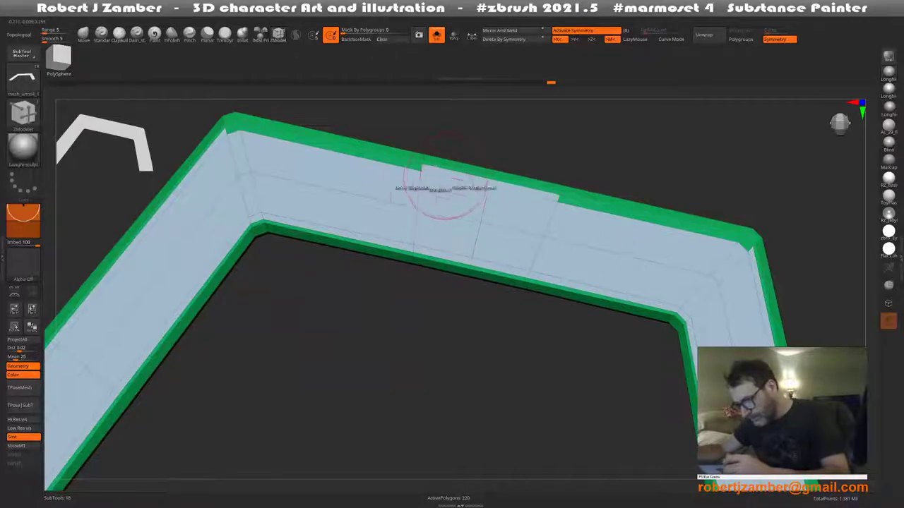
pyautogui.moveTo(444, 191); pyautogui.dragTo(372, 188)
pyautogui.moveTo(332, 211)
pyautogui.mouseDown()
pyautogui.moveTo(304, 185)
pyautogui.moveTo(333, 244)
pyautogui.moveTo(313, 246)
pyautogui.moveTo(332, 218)
pyautogui.mouseUp()
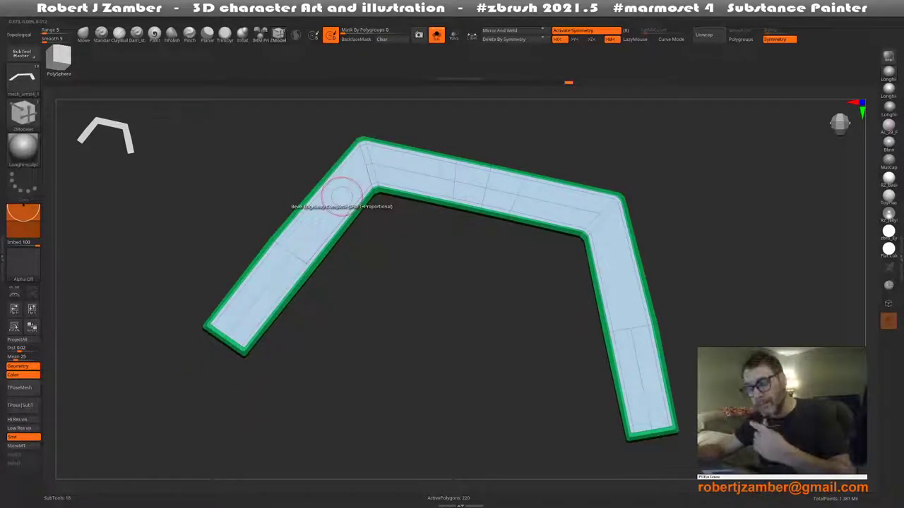
# Mark the strip's top face as one polygroup, then restore its grey display
pyautogui.rightClick(346, 321)
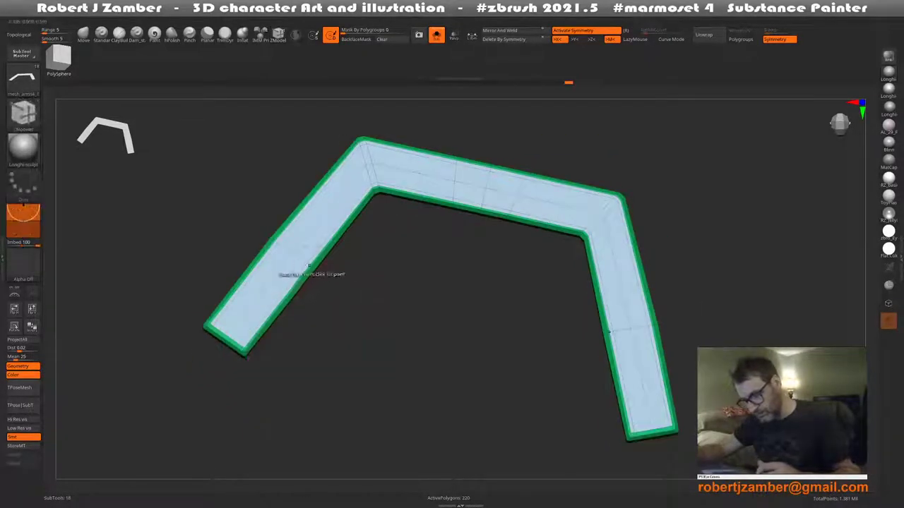
pyautogui.moveTo(304, 275)
pyautogui.mouseDown(button='right')
pyautogui.moveTo(287, 261)
pyautogui.moveTo(307, 275)
pyautogui.moveTo(297, 267)
pyautogui.mouseUp(button='right')
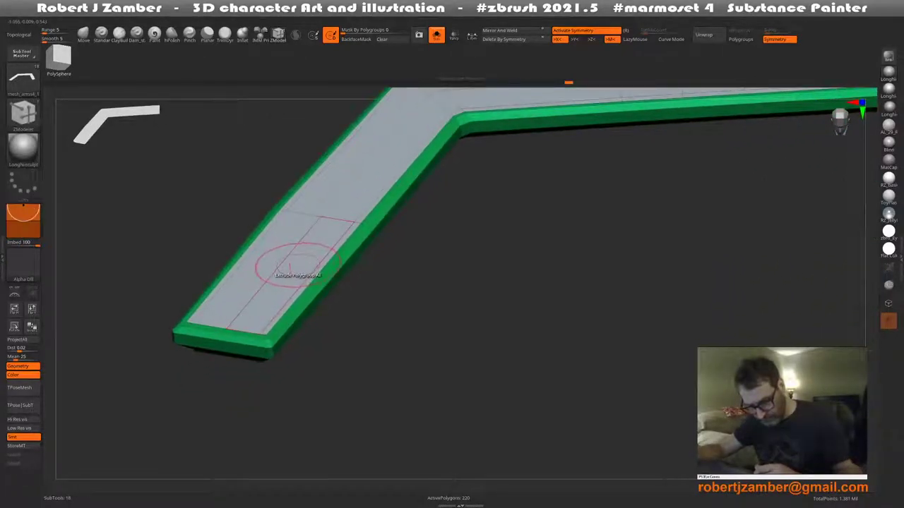
pyautogui.click(304, 272)
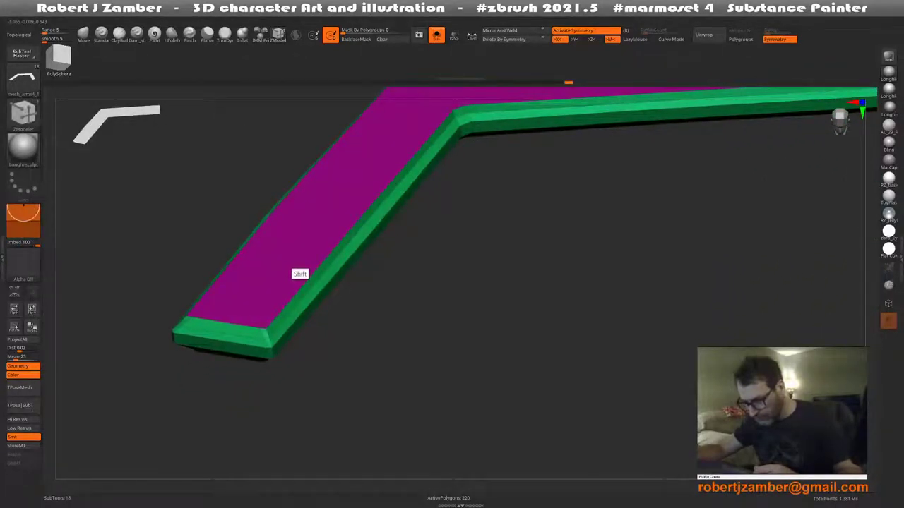
pyautogui.keyDown('ctrl'); pyautogui.click(297, 268); pyautogui.keyUp('ctrl')
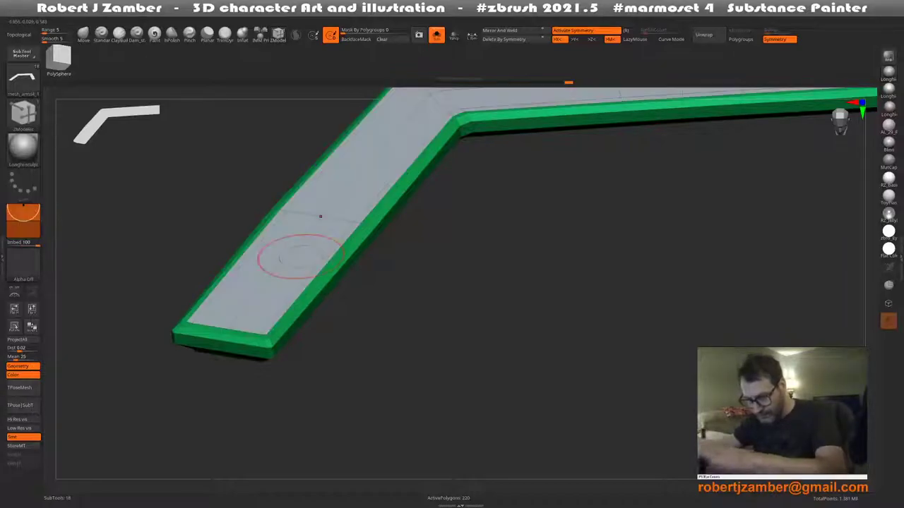
# Extrude the inner top face upward toward the strip's end and undo the stepped edge
pyautogui.keyDown('ctrl'); pyautogui.moveTo(278, 309); pyautogui.dragTo(280, 339, button='right'); pyautogui.keyUp('ctrl')
pyautogui.keyDown('alt'); pyautogui.moveTo(280, 333); pyautogui.dragTo(264, 337); pyautogui.keyUp('alt')
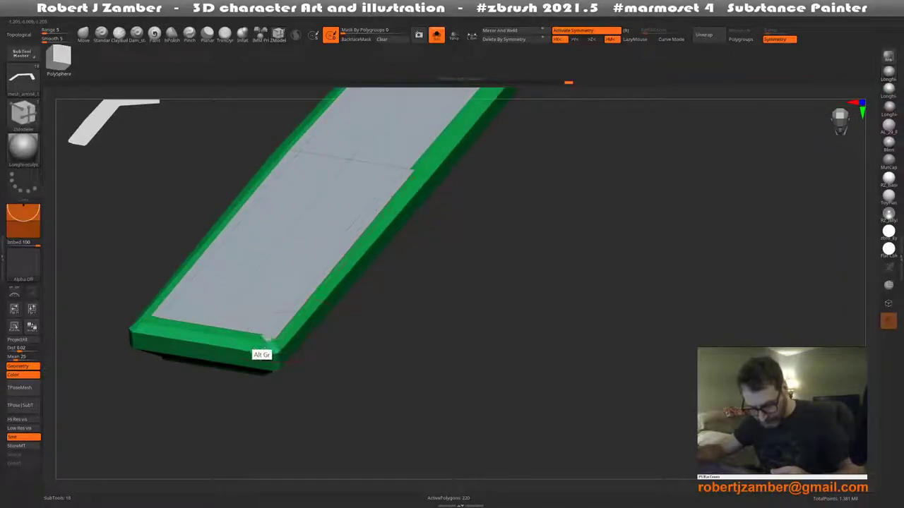
pyautogui.keyDown('alt'); pyautogui.moveTo(162, 342); pyautogui.dragTo(142, 331); pyautogui.keyUp('alt')
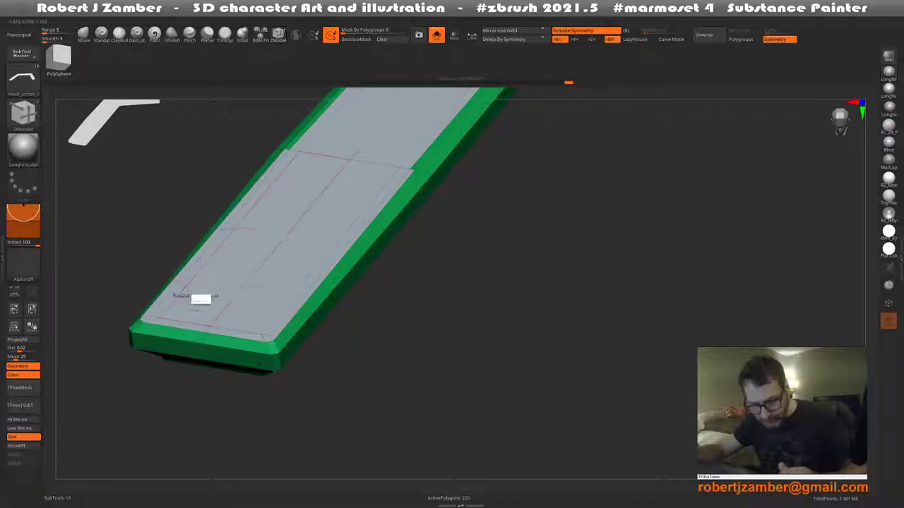
pyautogui.moveTo(201, 300)
pyautogui.mouseDown(button='right')
pyautogui.moveTo(259, 322)
pyautogui.moveTo(366, 288)
pyautogui.mouseUp(button='right')
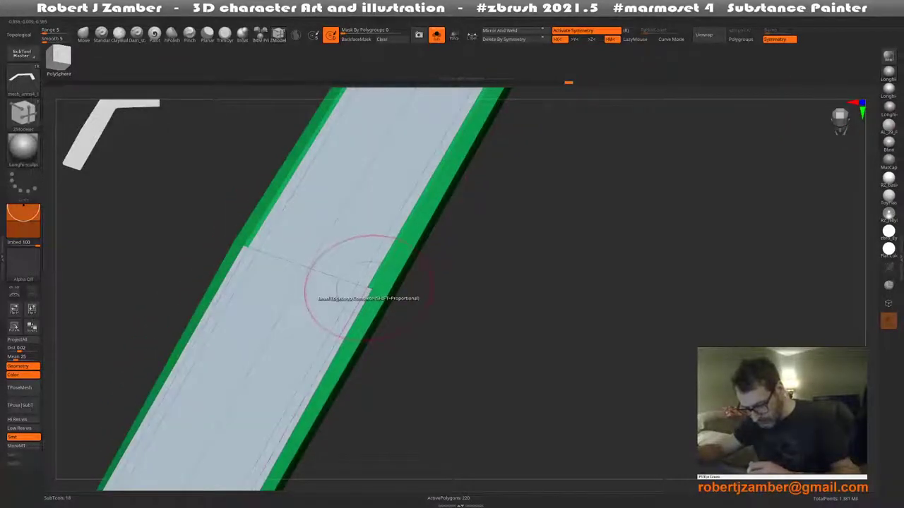
pyautogui.hotkey('ctrl', 'z')
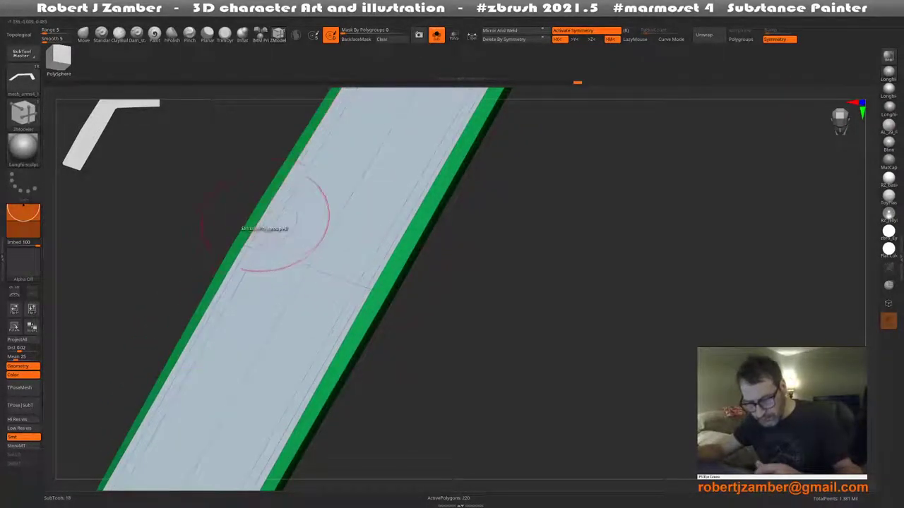
# Group the strip's grey top faces together, checking the U-shape from several angles
pyautogui.moveTo(265, 228)
pyautogui.mouseDown(button='right')
pyautogui.moveTo(245, 373)
pyautogui.moveTo(303, 317)
pyautogui.moveTo(297, 313)
pyautogui.moveTo(381, 272)
pyautogui.moveTo(353, 244)
pyautogui.mouseUp(button='right')
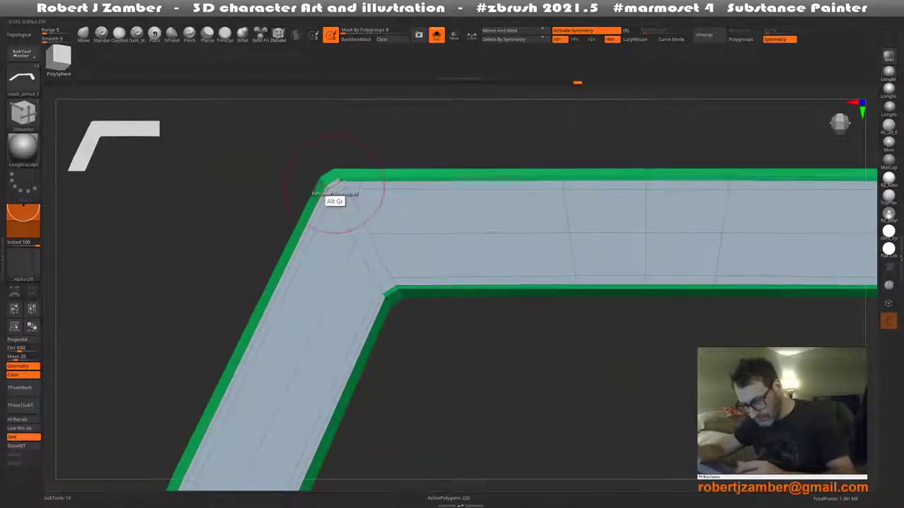
pyautogui.moveTo(349, 198); pyautogui.dragTo(247, 206, button='right')
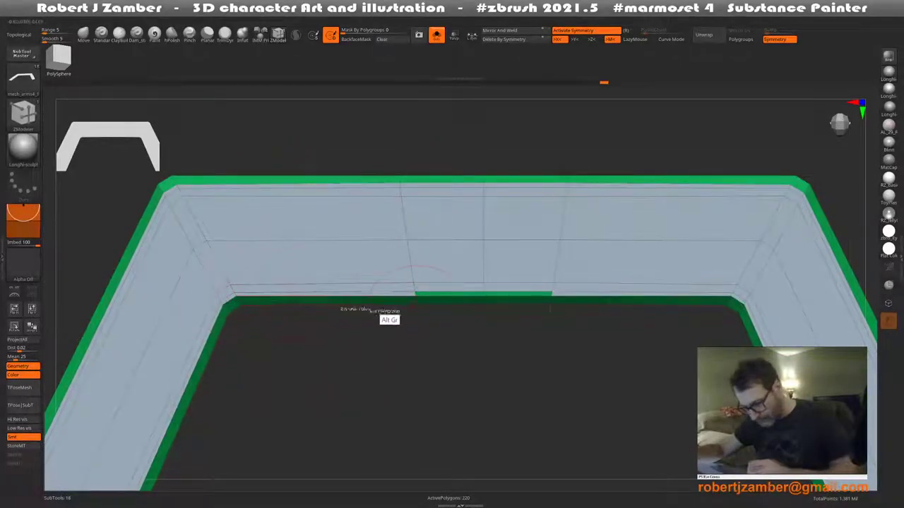
pyautogui.moveTo(431, 274)
pyautogui.mouseDown(button='right')
pyautogui.moveTo(369, 245)
pyautogui.moveTo(370, 255)
pyautogui.moveTo(362, 251)
pyautogui.mouseUp(button='right')
pyautogui.click(362, 251)
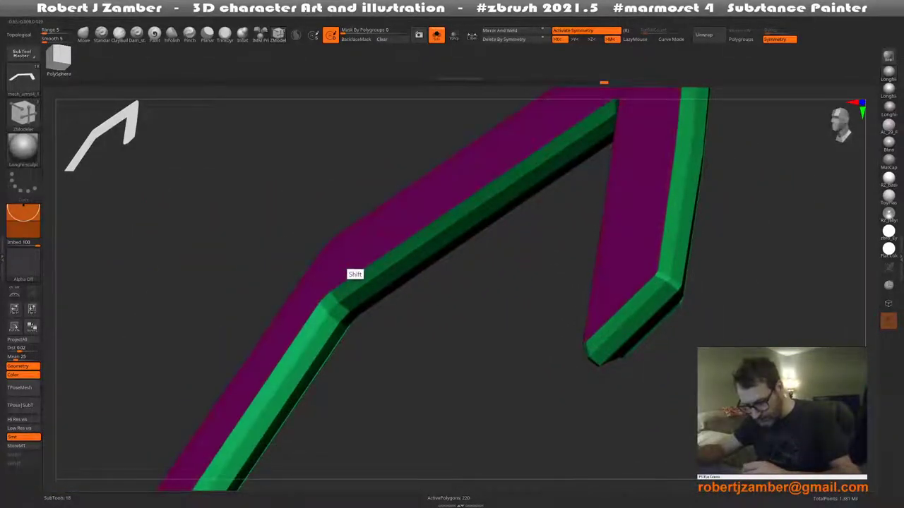
pyautogui.moveTo(356, 274)
pyautogui.keyDown('shift'); pyautogui.mouseDown(button='right')
pyautogui.moveTo(282, 218)
pyautogui.moveTo(296, 238)
pyautogui.mouseUp(button='right'); pyautogui.keyUp('shift')
pyautogui.moveTo(318, 297)
pyautogui.mouseDown(button='right')
pyautogui.moveTo(311, 336)
pyautogui.moveTo(389, 315)
pyautogui.mouseUp(button='right')
# Preview the strip smoothly subdivided, then drop back to the low-resolution mesh with polygroups shown
pyautogui.hotkey('shift', 'f')
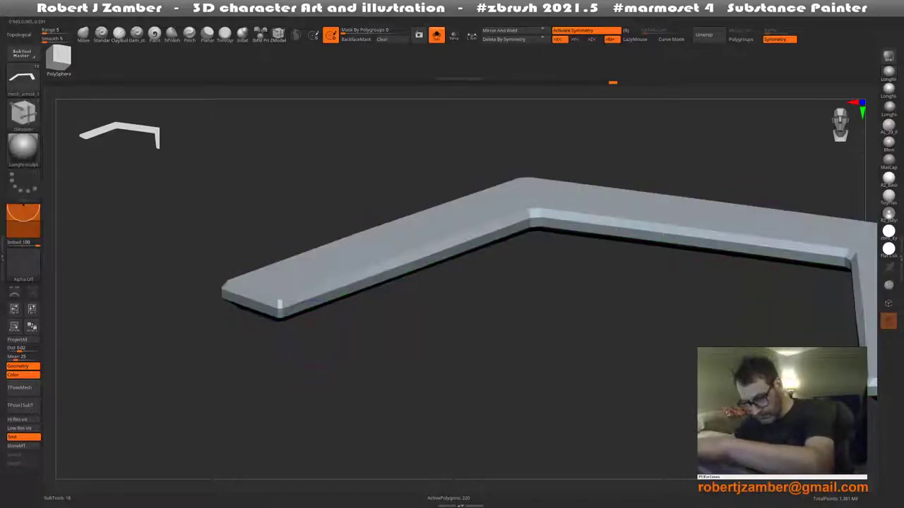
pyautogui.press('d')
pyautogui.hotkey('shift', 'd')
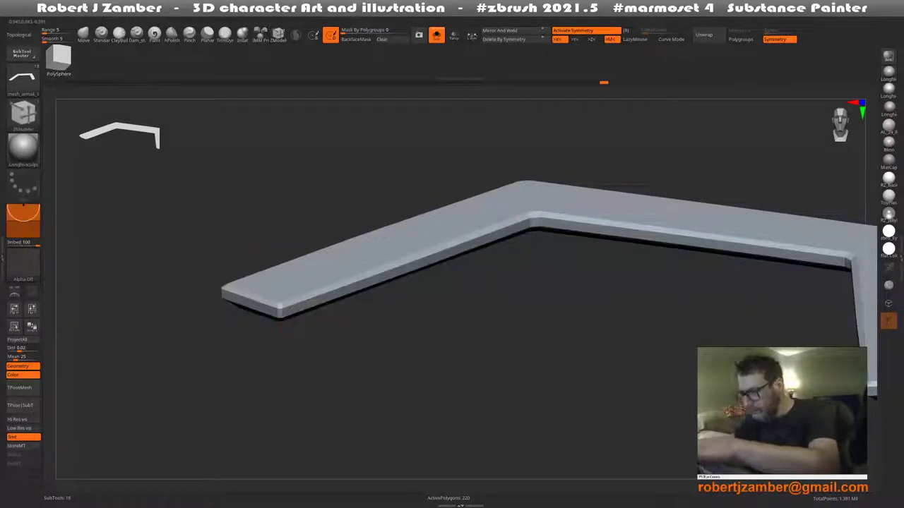
pyautogui.hotkey('shift', 'f')
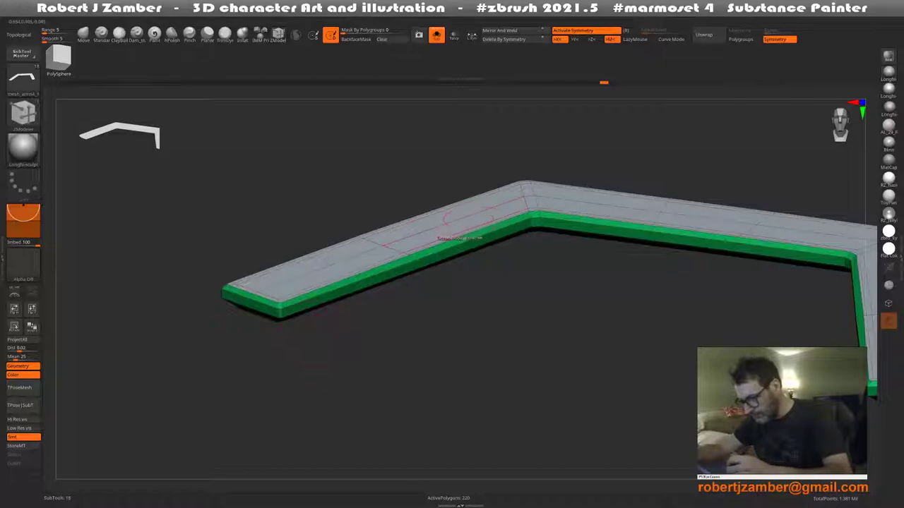
# Back in ZModeler, try an Extrude Polygroup All on the strip and undo it
pyautogui.moveTo(381, 212)
pyautogui.mouseDown(button='right')
pyautogui.moveTo(417, 194)
pyautogui.moveTo(464, 238)
pyautogui.moveTo(455, 233)
pyautogui.mouseUp(button='right')
pyautogui.hotkey('shift', 'f')
pyautogui.press('b')
pyautogui.press('z')
pyautogui.press('m')
pyautogui.press('space')
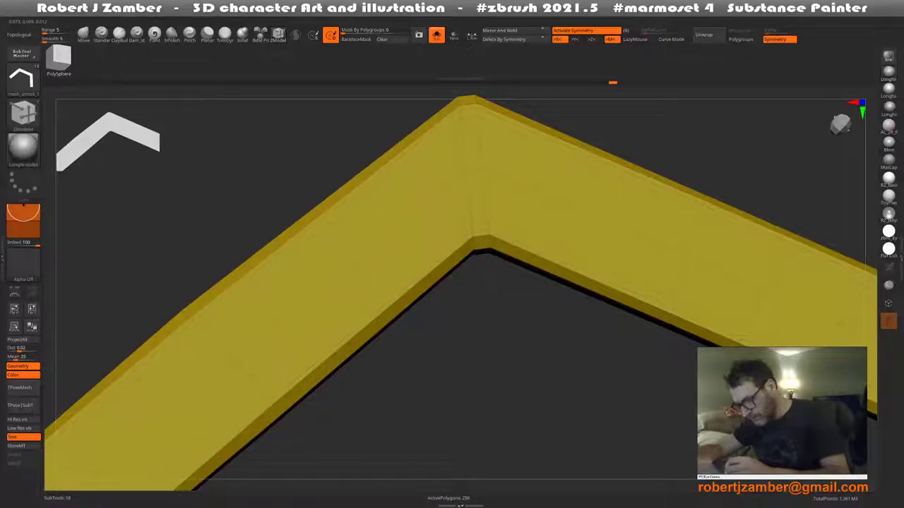
pyautogui.click(489, 226)
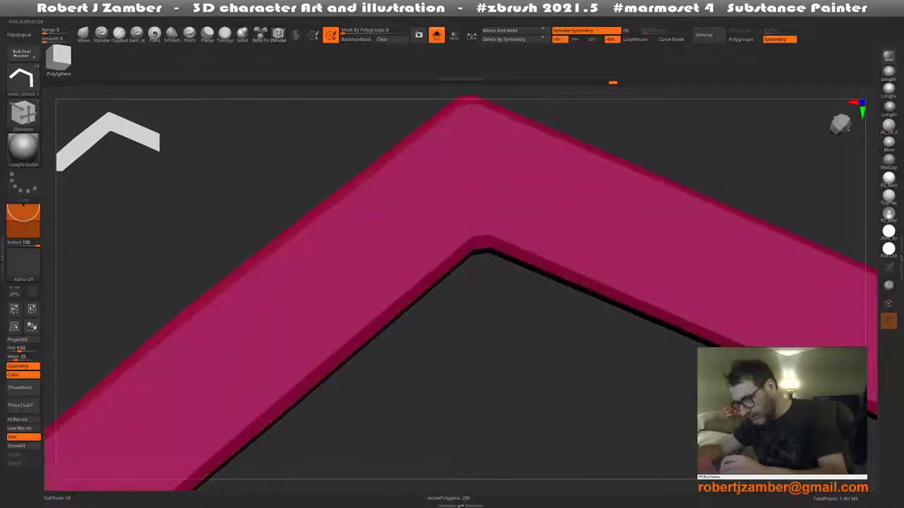
pyautogui.hotkey('ctrl', 'z')
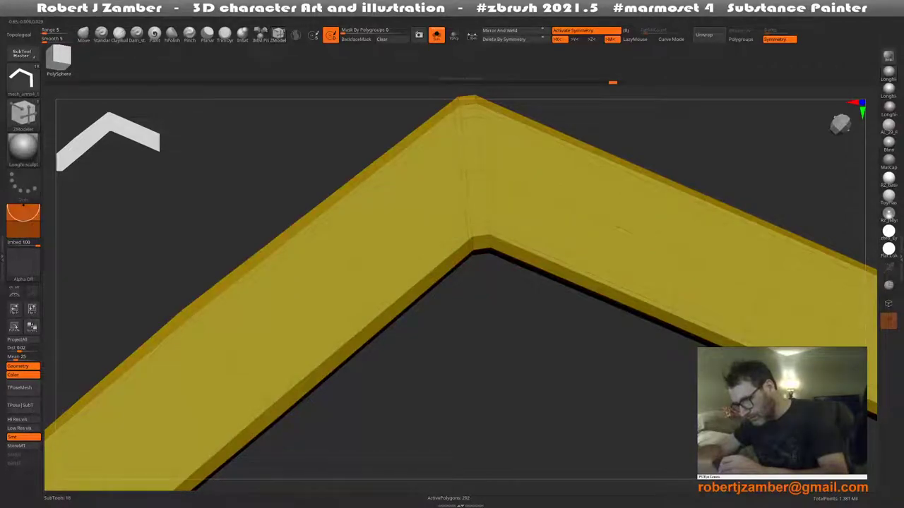
pyautogui.moveTo(478, 267)
pyautogui.mouseDown()
pyautogui.moveTo(323, 276)
pyautogui.moveTo(317, 232)
pyautogui.moveTo(332, 212)
pyautogui.mouseUp()
# Frame the bent bar with Polyframe on and insert an edge loop along its inner bend
pyautogui.press('f')
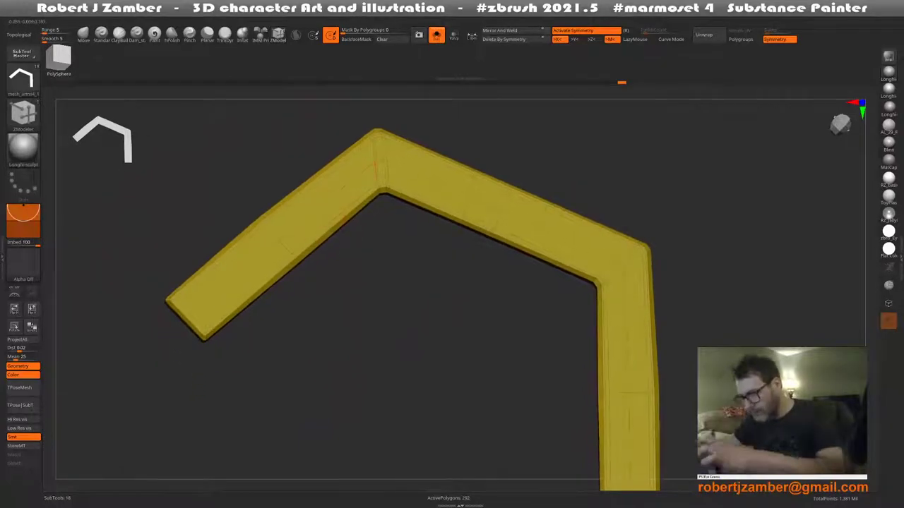
pyautogui.hotkey('shift', 'f')
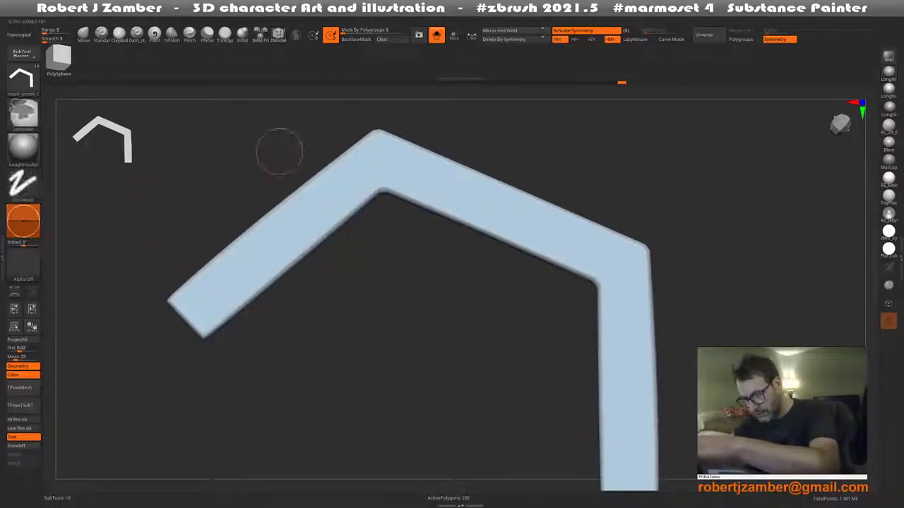
pyautogui.hotkey('shift', 'f')
pyautogui.hotkey('shift', 'f')
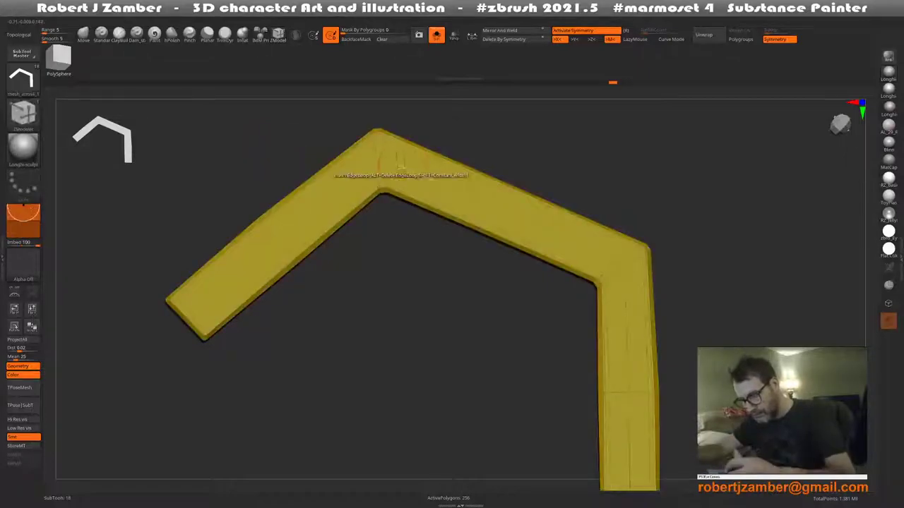
pyautogui.moveTo(452, 395); pyautogui.dragTo(452, 296)
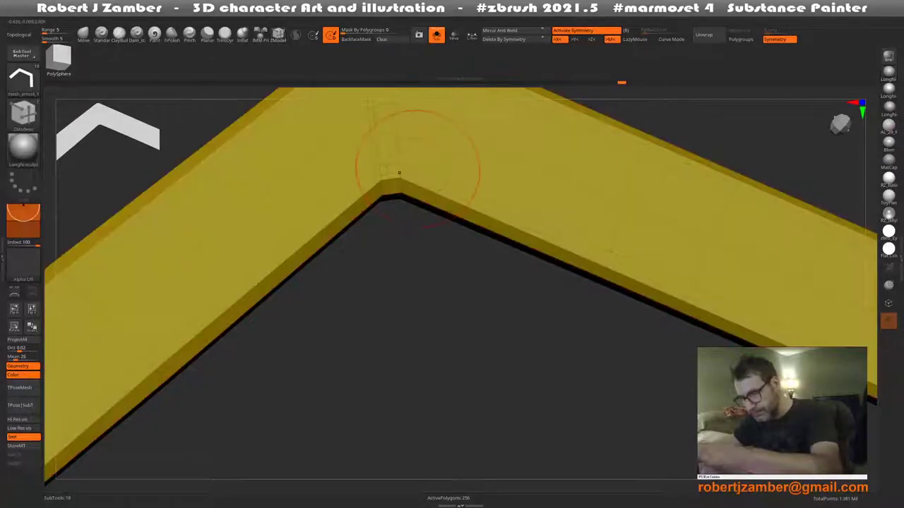
pyautogui.moveTo(414, 151)
pyautogui.keyDown('alt'); pyautogui.mouseDown()
pyautogui.moveTo(353, 252)
pyautogui.moveTo(374, 251)
pyautogui.mouseUp(); pyautogui.keyUp('alt')
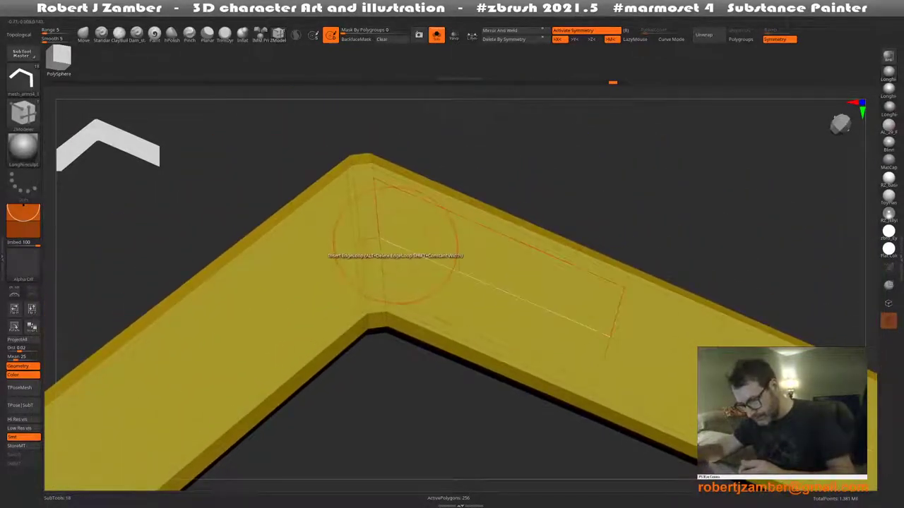
pyautogui.press('space')
pyautogui.click(369, 258)
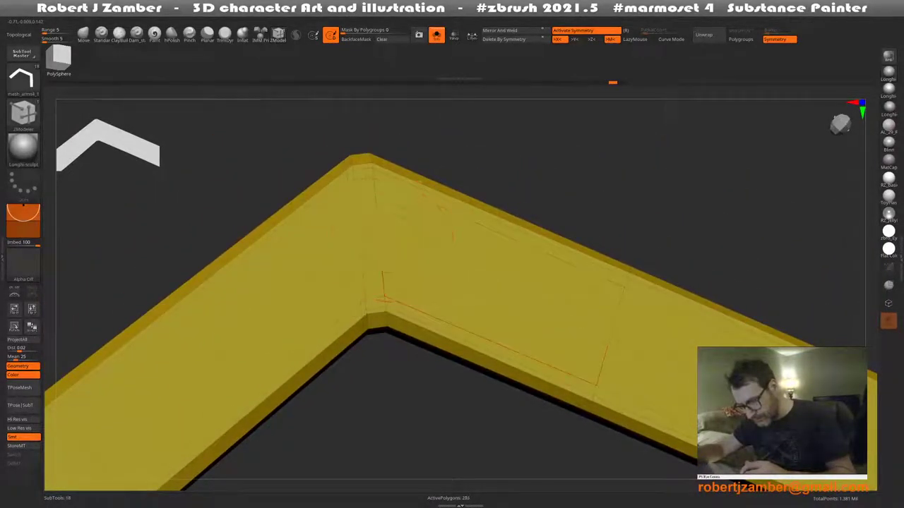
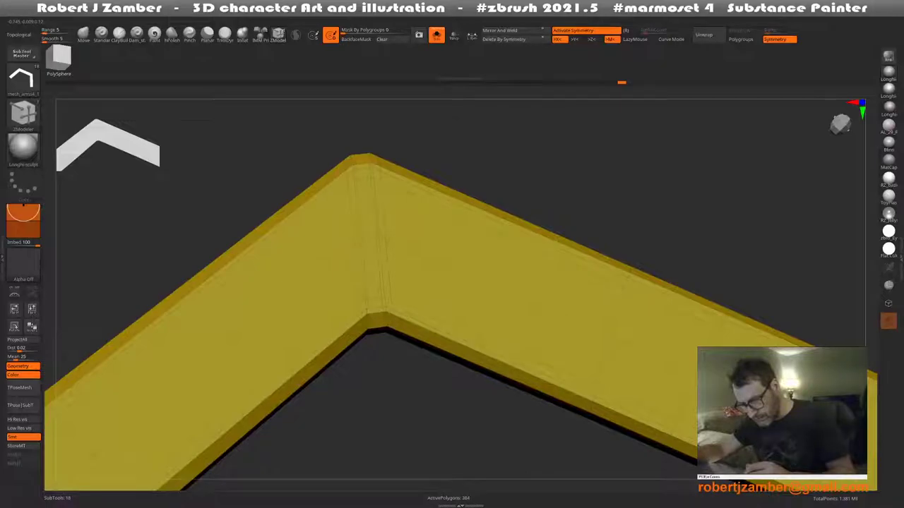
# Show the bent bar flat-shaded with polygroup colours and set ZModeler to the QMesh action
pyautogui.moveTo(356, 254)
pyautogui.keyDown('alt'); pyautogui.mouseDown()
pyautogui.moveTo(356, 297)
pyautogui.moveTo(357, 233)
pyautogui.mouseUp(); pyautogui.keyUp('alt')
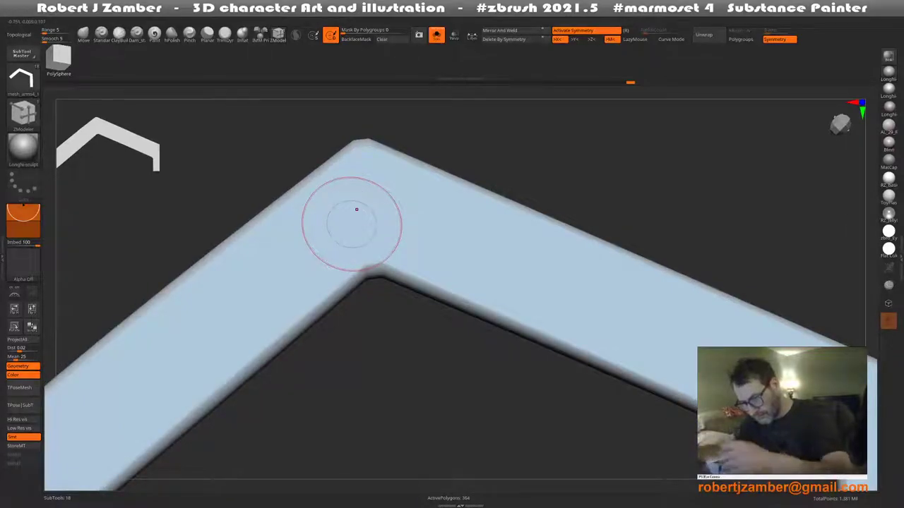
pyautogui.moveTo(357, 209)
pyautogui.keyDown('alt'); pyautogui.mouseDown()
pyautogui.moveTo(302, 257)
pyautogui.moveTo(365, 209)
pyautogui.moveTo(270, 235)
pyautogui.mouseUp(); pyautogui.keyUp('alt')
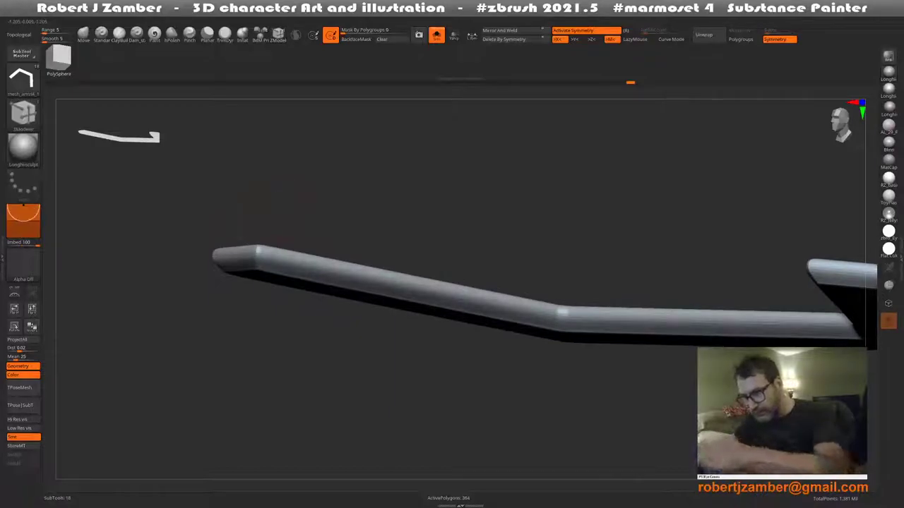
pyautogui.hotkey('shift', 'd')
pyautogui.press('b')
pyautogui.press('z')
pyautogui.press('m')
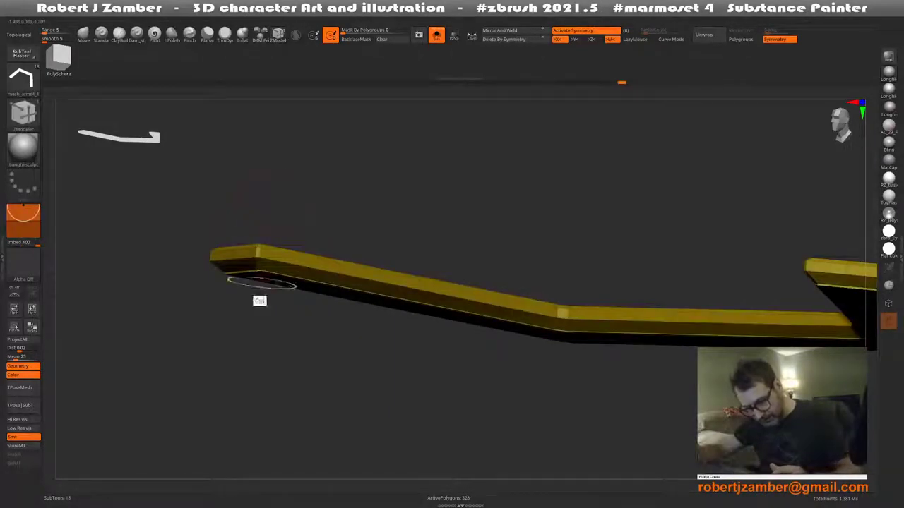
pyautogui.moveTo(258, 299); pyautogui.dragTo(283, 278)
pyautogui.press('space')
pyautogui.click(286, 271)
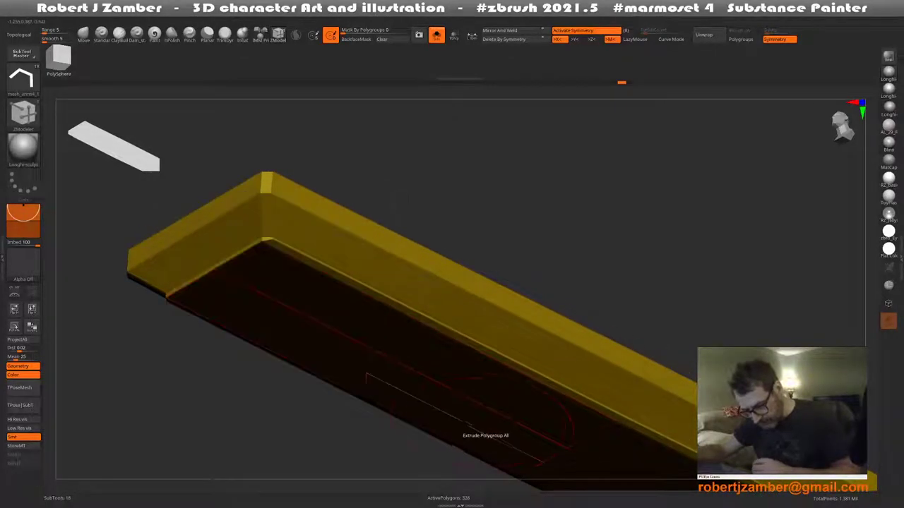
# Extrude the bar's top face into a wider band and pull a new block from the grey face
pyautogui.moveTo(484, 430); pyautogui.dragTo(330, 308)
pyautogui.moveTo(360, 264)
pyautogui.mouseDown()
pyautogui.moveTo(341, 253)
pyautogui.moveTo(279, 325)
pyautogui.moveTo(177, 310)
pyautogui.mouseUp()
pyautogui.moveTo(240, 335)
pyautogui.mouseDown()
pyautogui.moveTo(293, 347)
pyautogui.moveTo(317, 313)
pyautogui.moveTo(328, 321)
pyautogui.moveTo(316, 300)
pyautogui.moveTo(313, 314)
pyautogui.mouseUp()
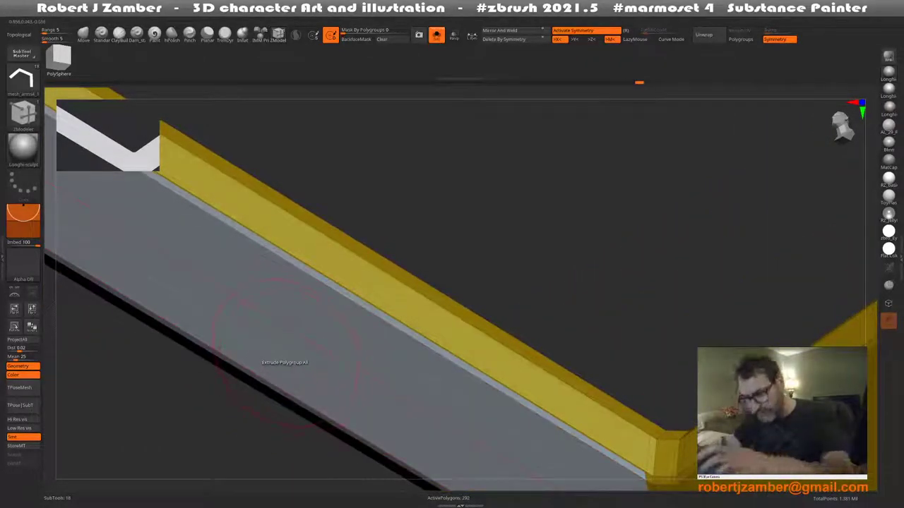
pyautogui.keyDown('alt'); pyautogui.moveTo(322, 339); pyautogui.dragTo(295, 380); pyautogui.keyUp('alt')
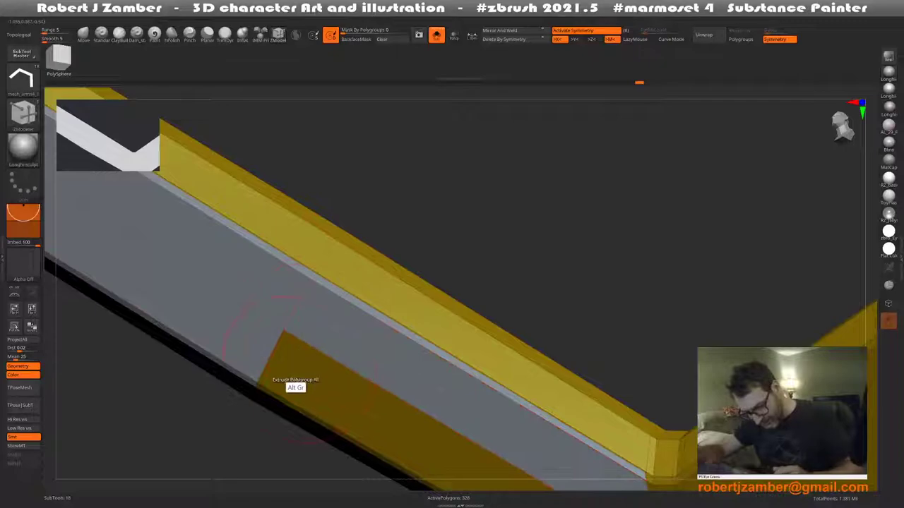
# Regroup the corner and top patches into the blue polygroup, then extrude the side face into a block
pyautogui.moveTo(290, 350)
pyautogui.mouseDown()
pyautogui.moveTo(288, 372)
pyautogui.moveTo(283, 302)
pyautogui.mouseUp()
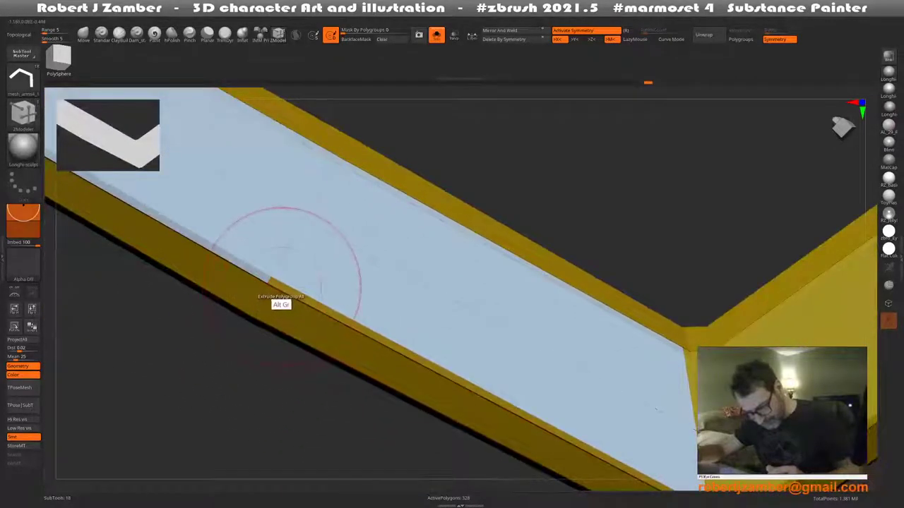
pyautogui.moveTo(329, 283)
pyautogui.mouseDown()
pyautogui.moveTo(429, 394)
pyautogui.moveTo(438, 381)
pyautogui.mouseUp()
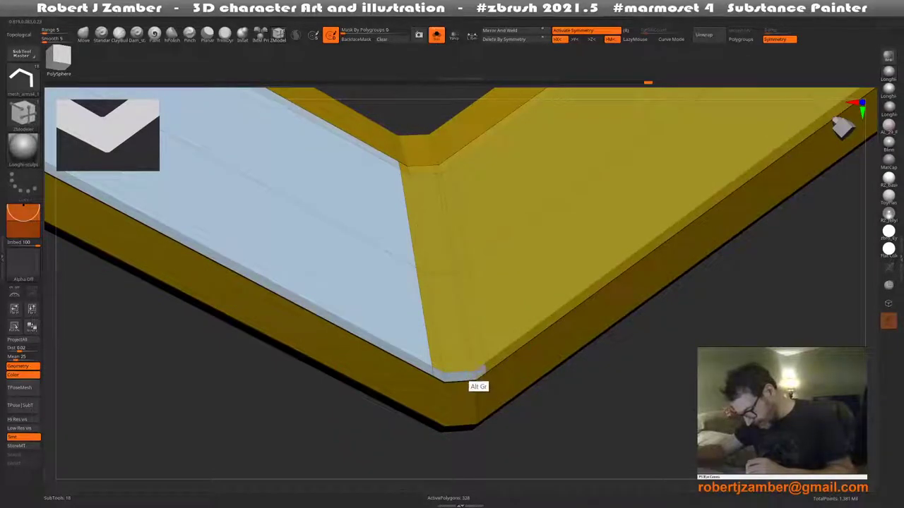
pyautogui.moveTo(434, 368); pyautogui.dragTo(474, 366)
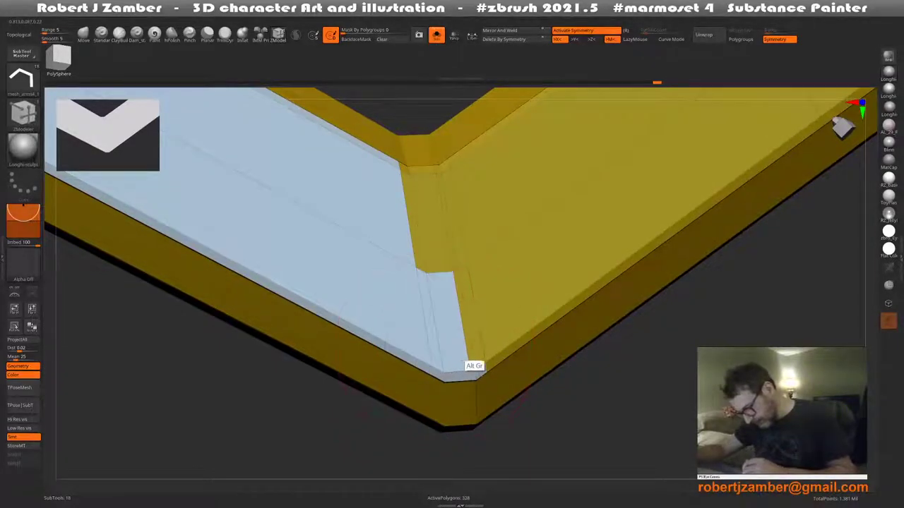
pyautogui.moveTo(452, 268); pyautogui.dragTo(404, 243)
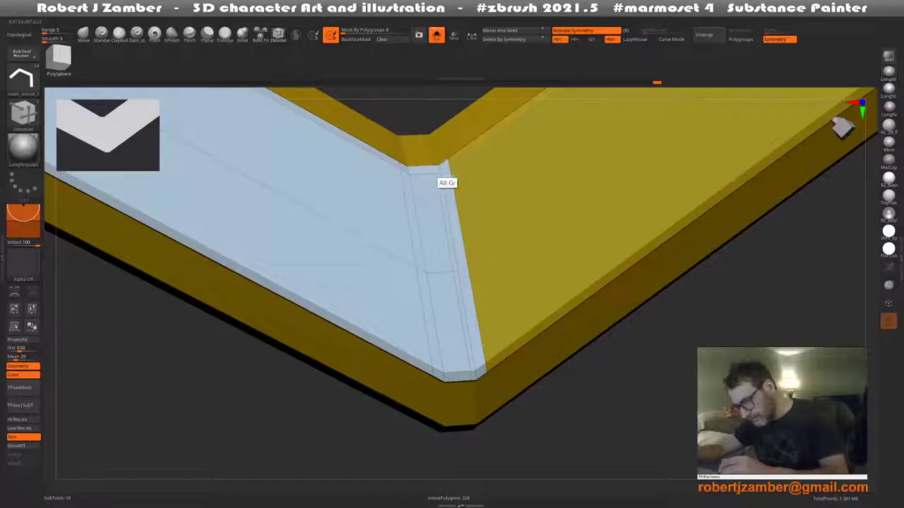
pyautogui.moveTo(447, 183); pyautogui.dragTo(497, 373)
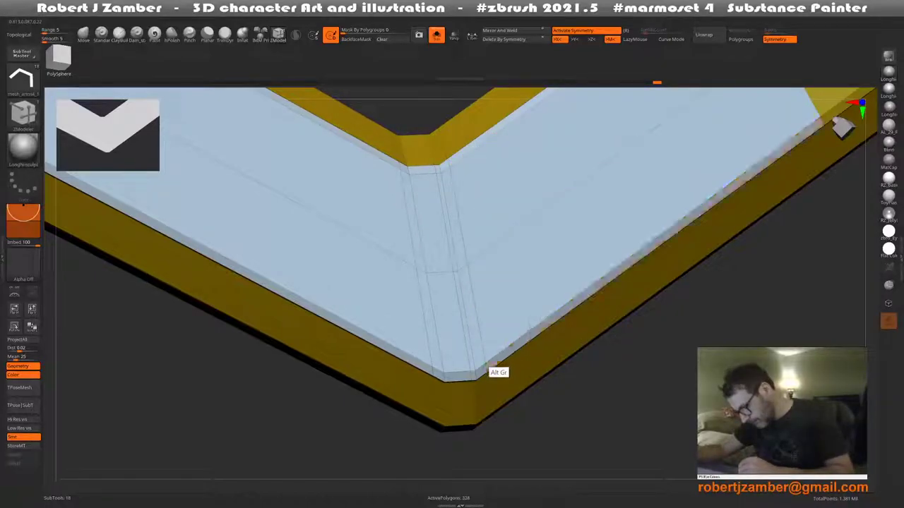
pyautogui.moveTo(495, 360)
pyautogui.mouseDown(button='right')
pyautogui.moveTo(444, 309)
pyautogui.moveTo(384, 307)
pyautogui.moveTo(417, 321)
pyautogui.moveTo(424, 310)
pyautogui.mouseUp(button='right')
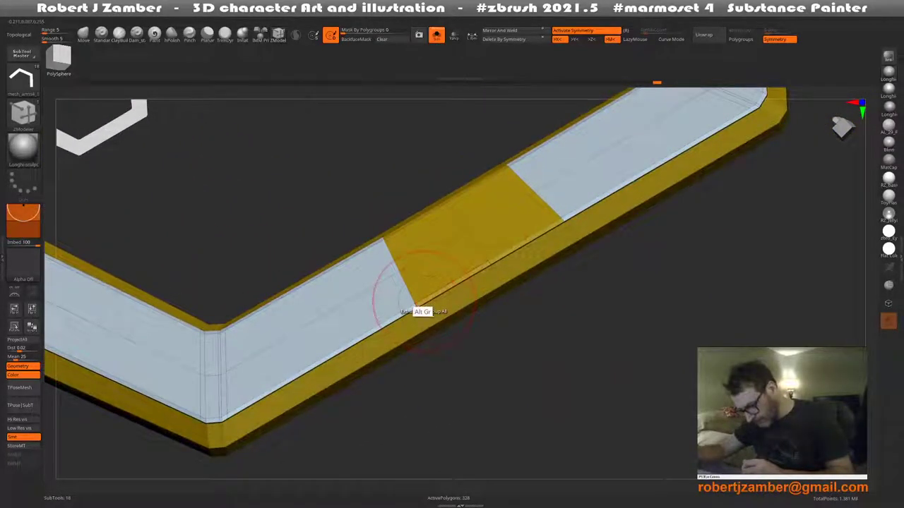
pyautogui.moveTo(421, 311)
pyautogui.mouseDown()
pyautogui.moveTo(403, 262)
pyautogui.moveTo(384, 259)
pyautogui.mouseUp()
pyautogui.moveTo(383, 259)
pyautogui.mouseDown(button='right')
pyautogui.moveTo(414, 302)
pyautogui.moveTo(385, 234)
pyautogui.mouseUp(button='right')
pyautogui.moveTo(384, 235); pyautogui.dragTo(300, 282)
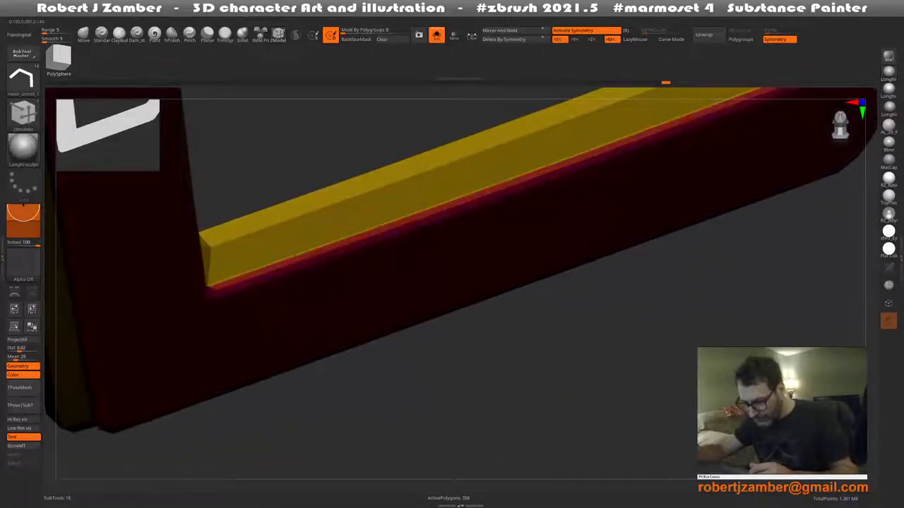
# Finish the side extrusion and extrude the bar's bottom polygroup downward into a lower band
pyautogui.press('shift')
pyautogui.keyDown('shift'); pyautogui.moveTo(369, 296); pyautogui.dragTo(292, 360, button='right'); pyautogui.keyUp('shift')
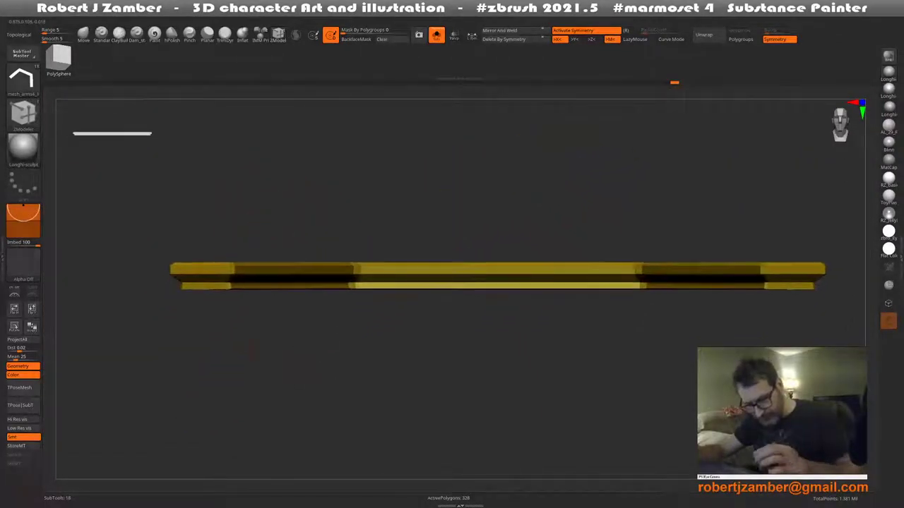
pyautogui.press('b')
pyautogui.keyDown('alt'); pyautogui.moveTo(276, 339); pyautogui.dragTo(276, 304, button='right'); pyautogui.keyUp('alt')
pyautogui.press('z')
pyautogui.press('m')
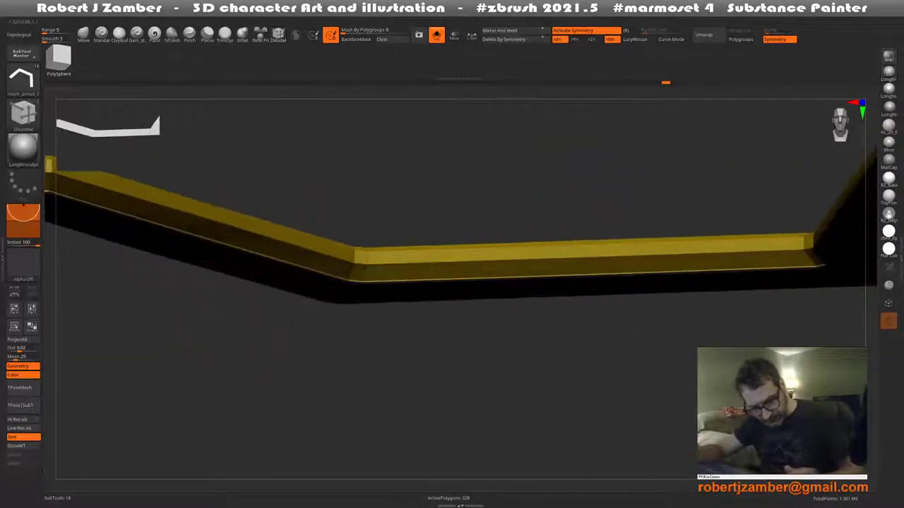
pyautogui.moveTo(339, 367)
pyautogui.mouseDown(button='right')
pyautogui.moveTo(205, 240)
pyautogui.moveTo(254, 278)
pyautogui.mouseUp(button='right')
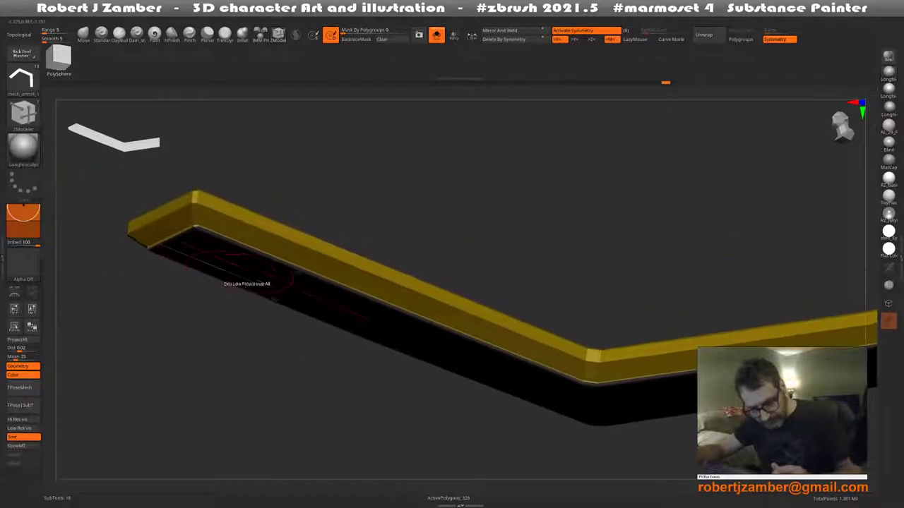
pyautogui.moveTo(209, 243); pyautogui.dragTo(208, 255)
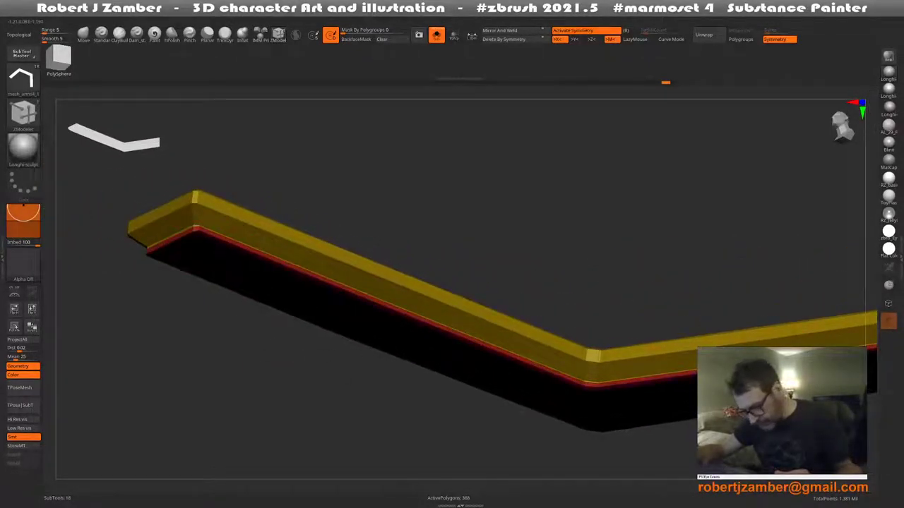
# Check the bar with polygroups hidden and Dynamic Subdivision toggled on, then off
pyautogui.keyDown('shift'); pyautogui.moveTo(237, 282); pyautogui.dragTo(258, 343, button='right'); pyautogui.keyUp('shift')
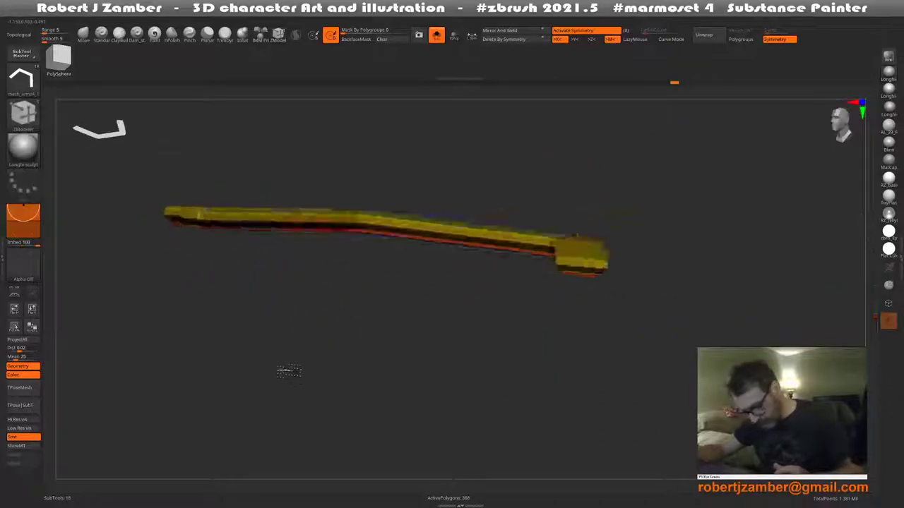
pyautogui.moveTo(237, 283); pyautogui.dragTo(259, 300, button='right')
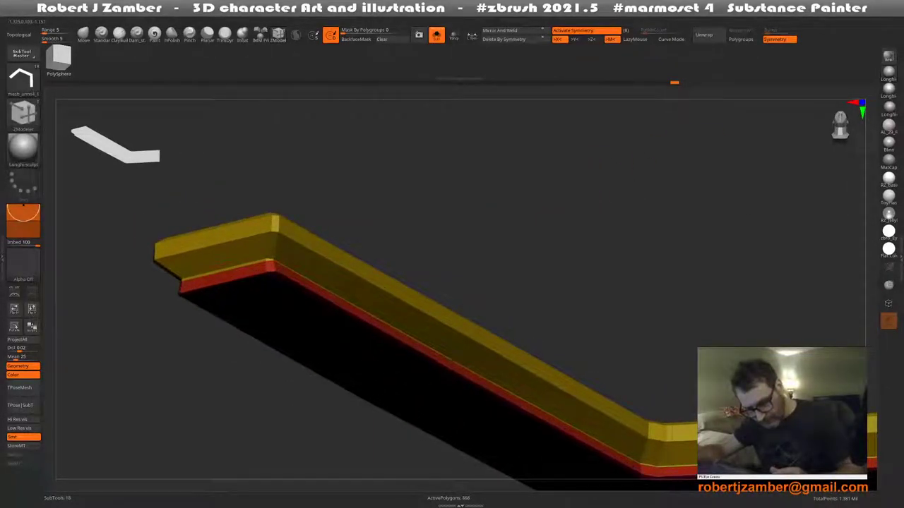
pyautogui.moveTo(257, 303)
pyautogui.mouseDown(button='right')
pyautogui.moveTo(264, 369)
pyautogui.moveTo(279, 378)
pyautogui.mouseUp(button='right')
pyautogui.hotkey('shift', 'f')
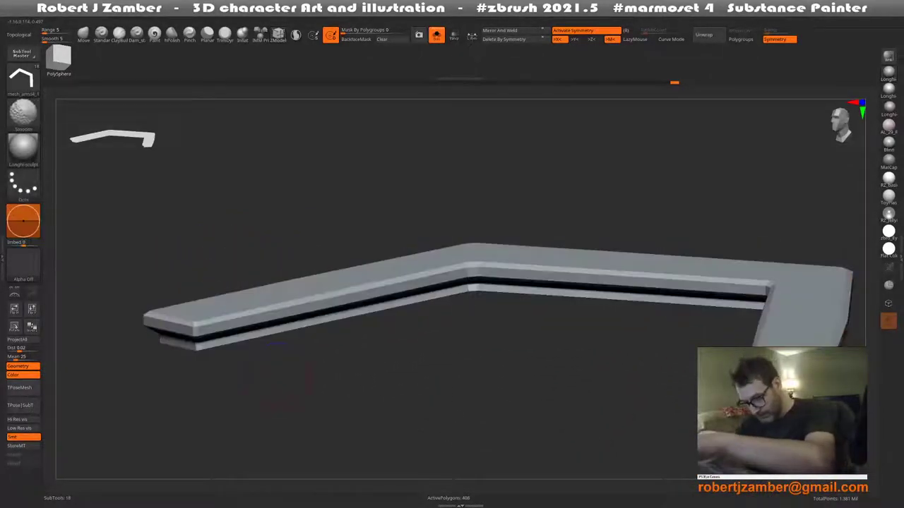
pyautogui.press('d')
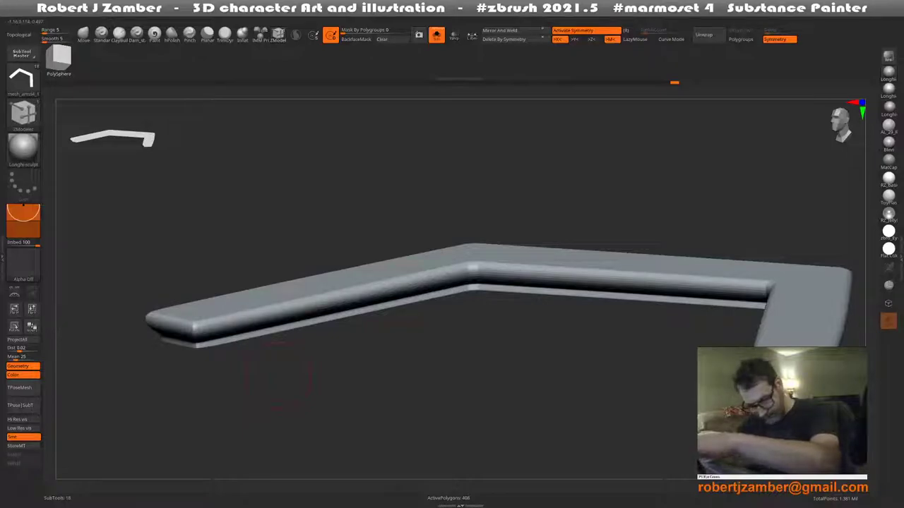
pyautogui.hotkey('shift', 'd')
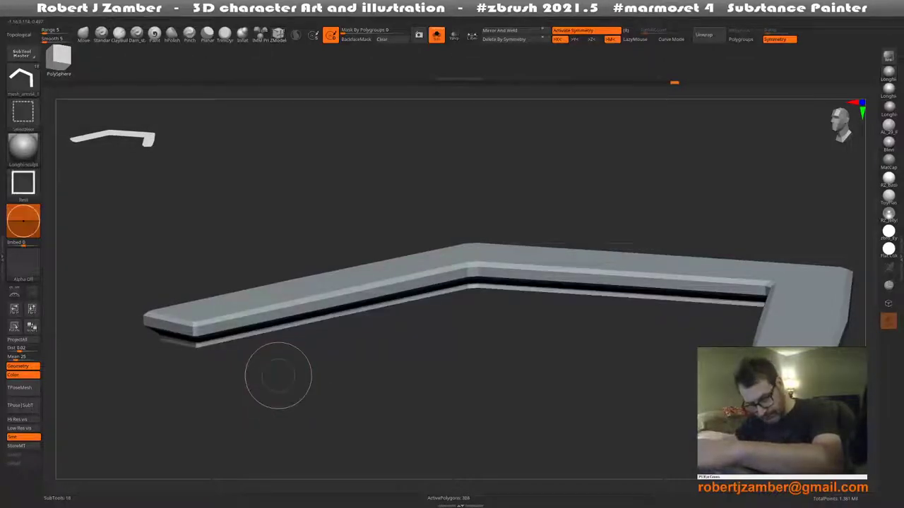
# Show All to restore the lower strip's hidden polygons and bring up the Transpose gizmo
pyautogui.keyDown('ctrl'); pyautogui.keyDown('shift'); pyautogui.click(278, 375); pyautogui.keyUp('shift'); pyautogui.keyUp('ctrl')
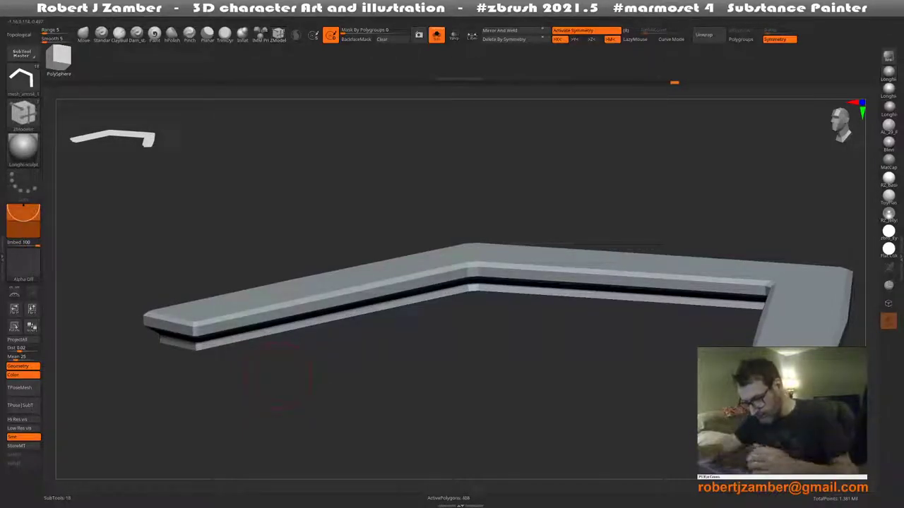
pyautogui.moveTo(278, 375)
pyautogui.mouseDown()
pyautogui.moveTo(374, 338)
pyautogui.moveTo(337, 376)
pyautogui.moveTo(346, 331)
pyautogui.moveTo(369, 401)
pyautogui.moveTo(339, 319)
pyautogui.moveTo(339, 298)
pyautogui.moveTo(342, 339)
pyautogui.moveTo(363, 339)
pyautogui.moveTo(349, 282)
pyautogui.moveTo(353, 215)
pyautogui.moveTo(163, 169)
pyautogui.moveTo(170, 233)
pyautogui.moveTo(173, 222)
pyautogui.mouseUp()
pyautogui.hotkey('shift', 'f')
pyautogui.press('w')
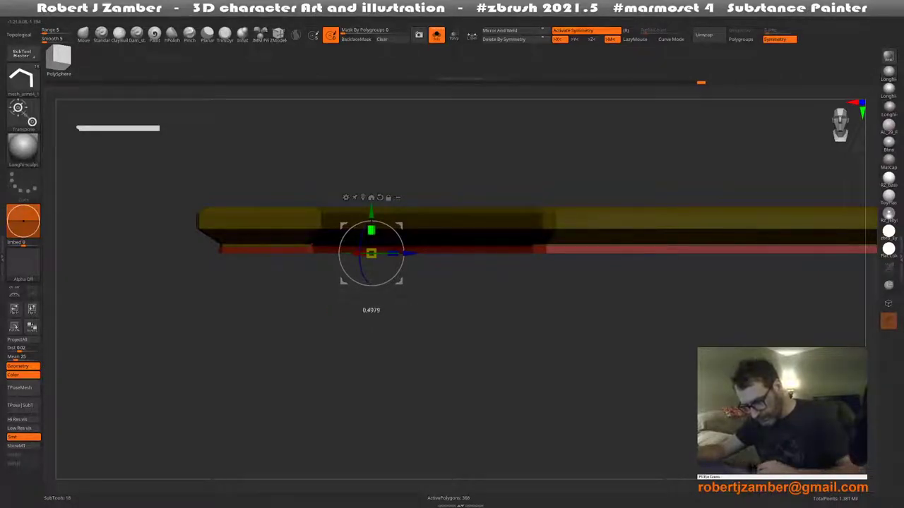
# Nudge the mesh down, then bevel the edge loops along the bar's edge with ZModeler
pyautogui.moveTo(370, 286); pyautogui.dragTo(708, 267)
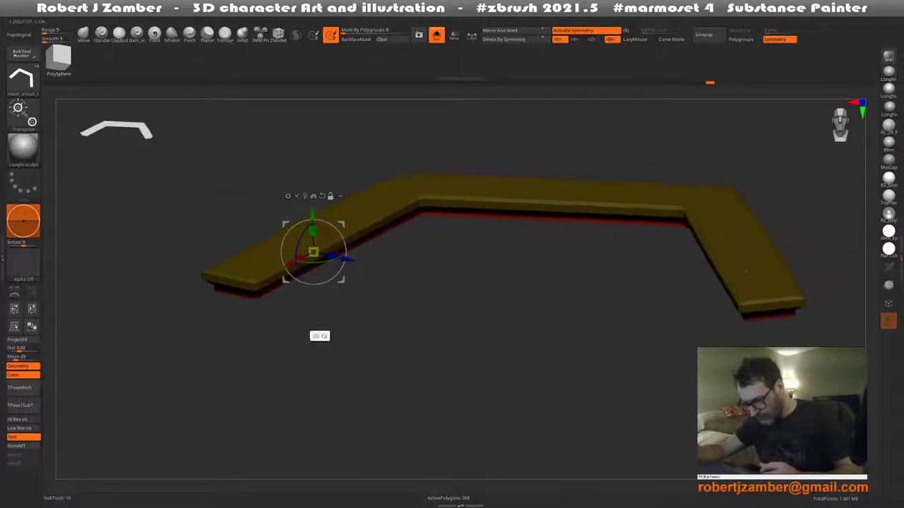
pyautogui.press('q')
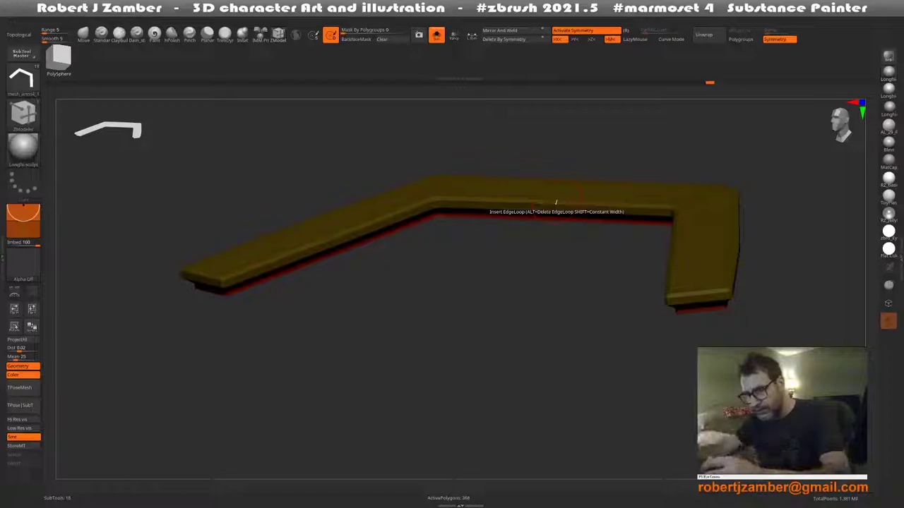
pyautogui.moveTo(260, 369); pyautogui.dragTo(251, 310)
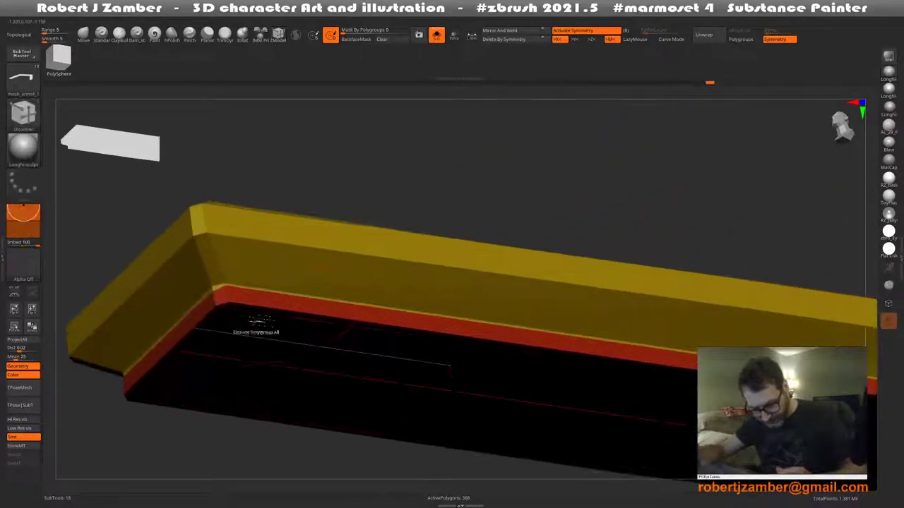
pyautogui.moveTo(191, 343); pyautogui.dragTo(141, 329)
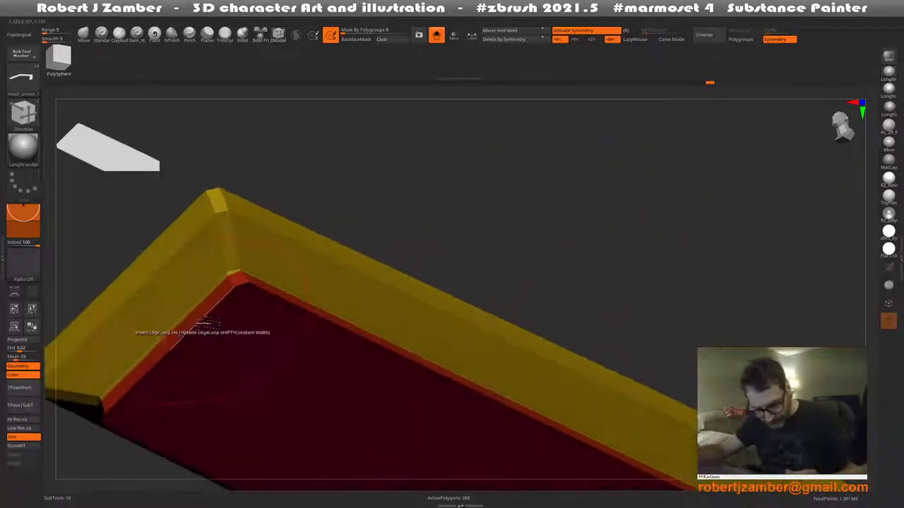
pyautogui.press('space')
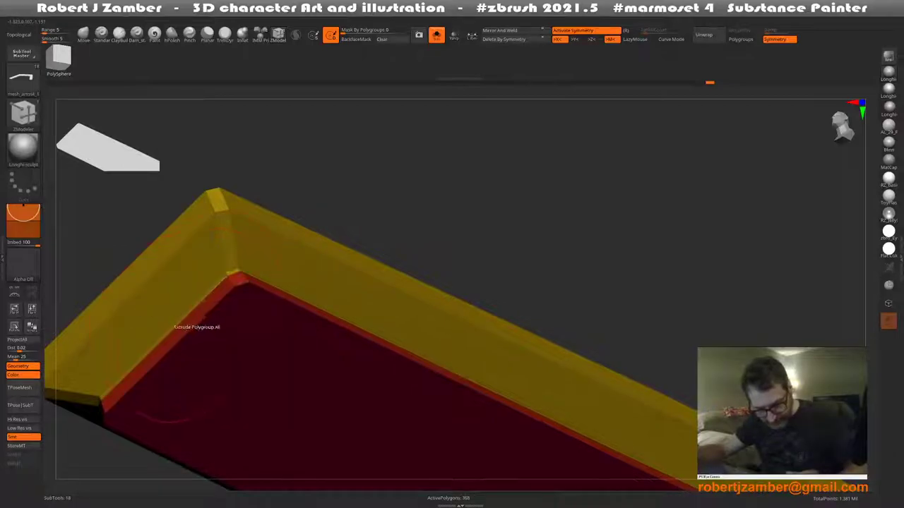
pyautogui.click(201, 318)
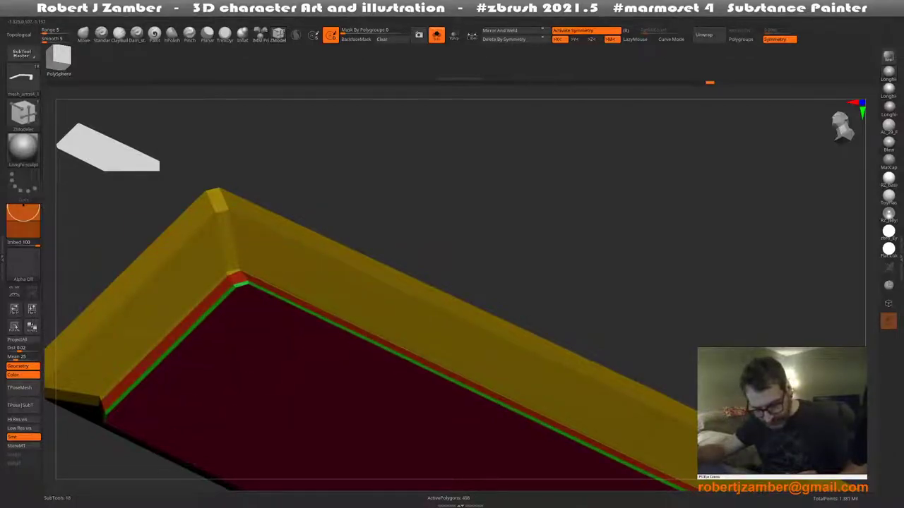
pyautogui.moveTo(156, 330); pyautogui.dragTo(181, 357)
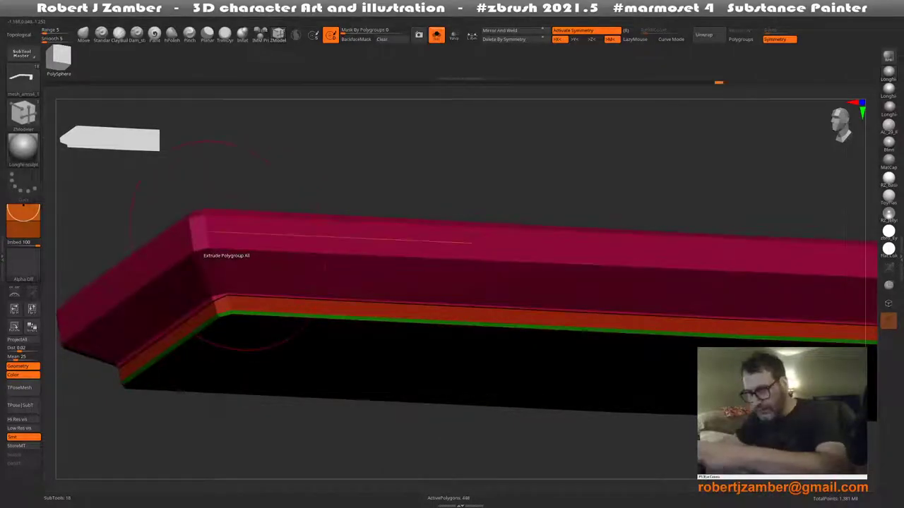
pyautogui.click(247, 254)
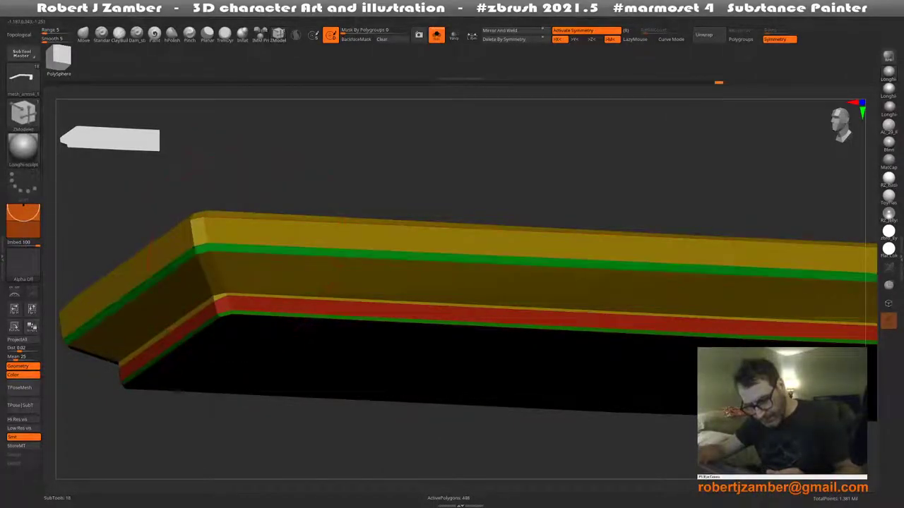
# Extrude the bar's top face upward and check the stepped profile from the side
pyautogui.moveTo(247, 254)
pyautogui.mouseDown()
pyautogui.moveTo(245, 281)
pyautogui.moveTo(216, 276)
pyautogui.mouseUp()
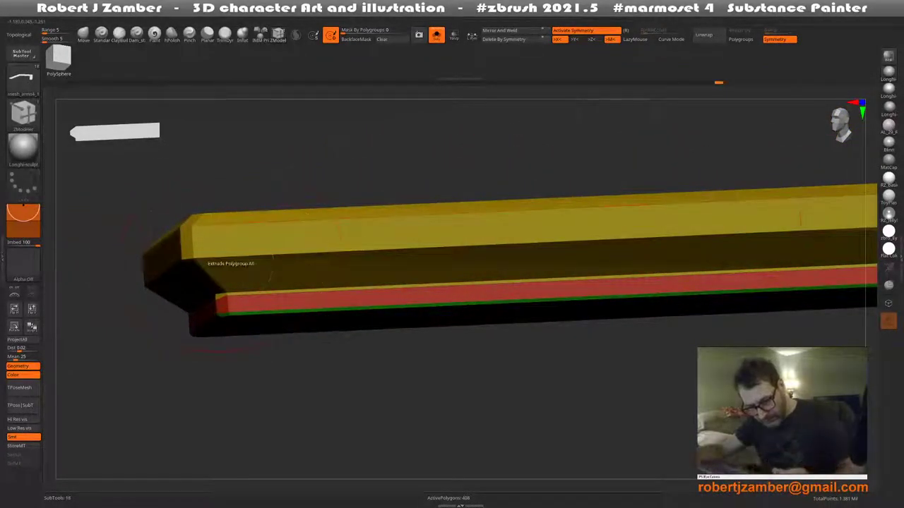
pyautogui.click(247, 259)
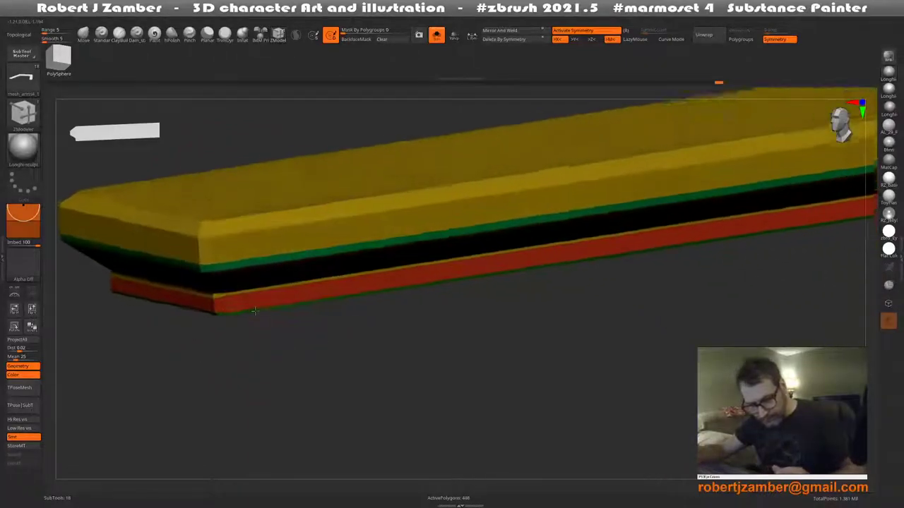
pyautogui.moveTo(233, 353)
pyautogui.keyDown('shift'); pyautogui.mouseDown()
pyautogui.moveTo(230, 303)
pyautogui.moveTo(268, 367)
pyautogui.mouseUp(); pyautogui.keyUp('shift')
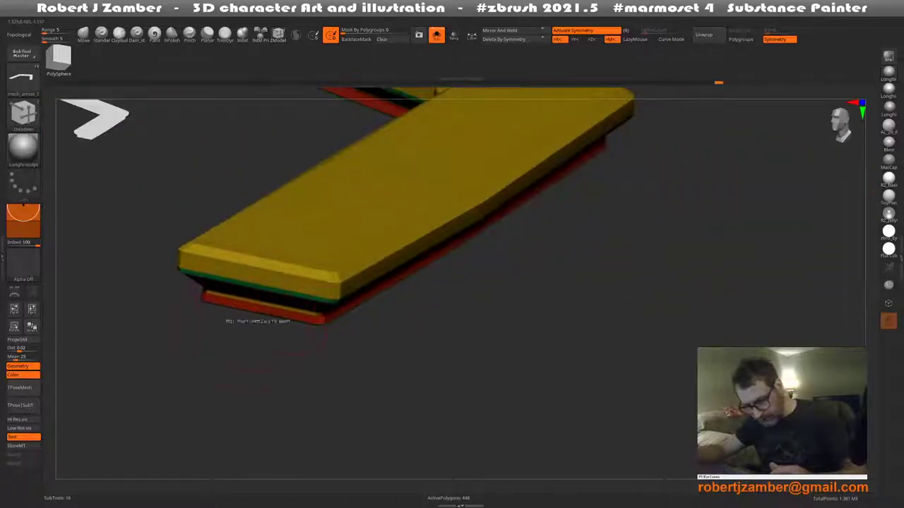
pyautogui.moveTo(240, 324)
pyautogui.mouseDown()
pyautogui.moveTo(258, 341)
pyautogui.moveTo(329, 210)
pyautogui.moveTo(278, 233)
pyautogui.mouseUp()
# Hide the polygroup colours and orbit the plain grey bent slab down to an edge-on view
pyautogui.hotkey('shift', 'f')
pyautogui.press('space')
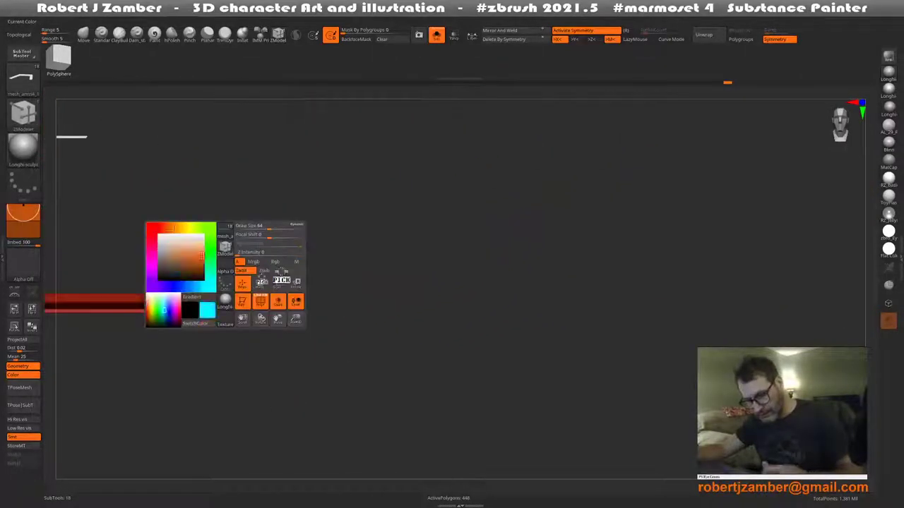
pyautogui.moveTo(226, 276)
pyautogui.mouseDown()
pyautogui.moveTo(432, 290)
pyautogui.moveTo(405, 317)
pyautogui.moveTo(405, 353)
pyautogui.moveTo(398, 335)
pyautogui.moveTo(379, 384)
pyautogui.moveTo(406, 339)
pyautogui.mouseUp()
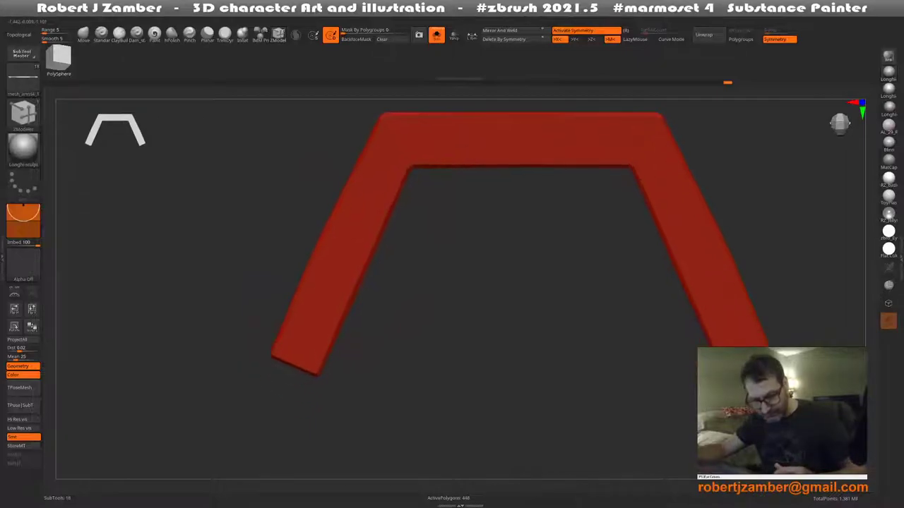
pyautogui.press('space')
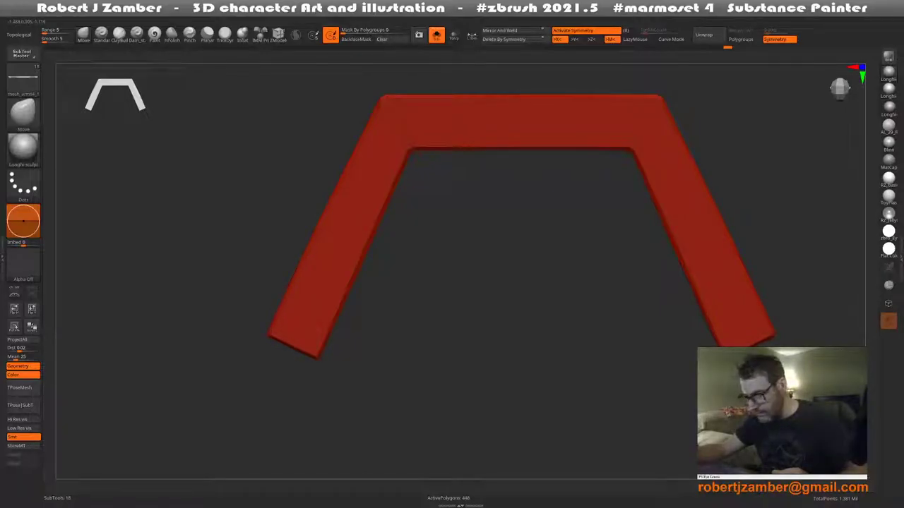
pyautogui.keyDown('alt'); pyautogui.moveTo(257, 333); pyautogui.dragTo(249, 359); pyautogui.keyUp('alt')
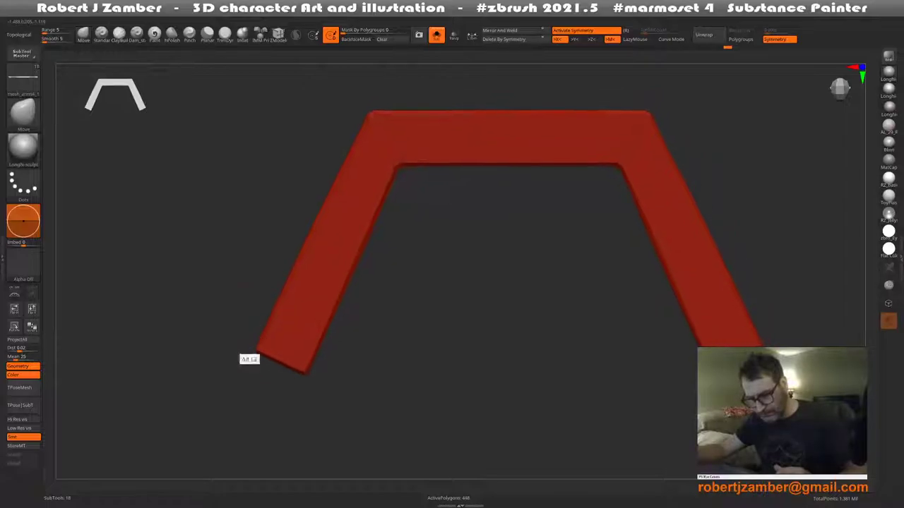
pyautogui.press('space')
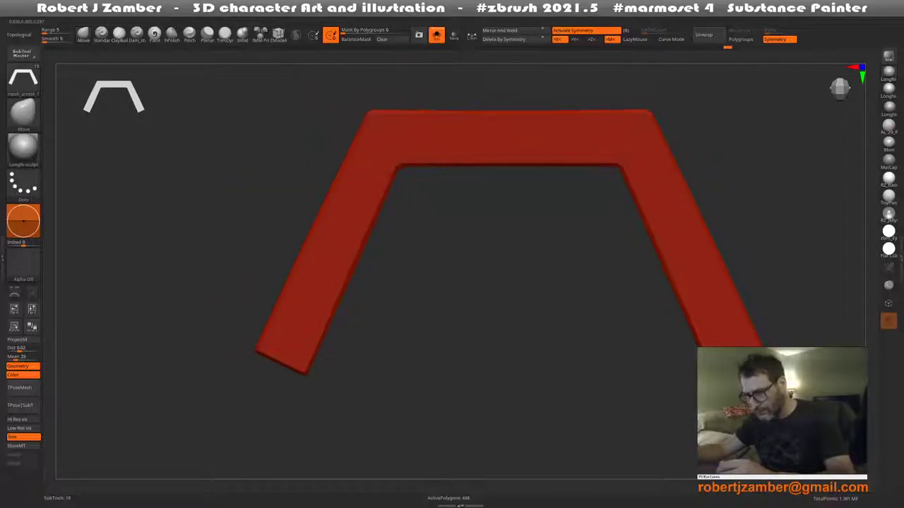
pyautogui.moveTo(332, 117); pyautogui.dragTo(332, 152)
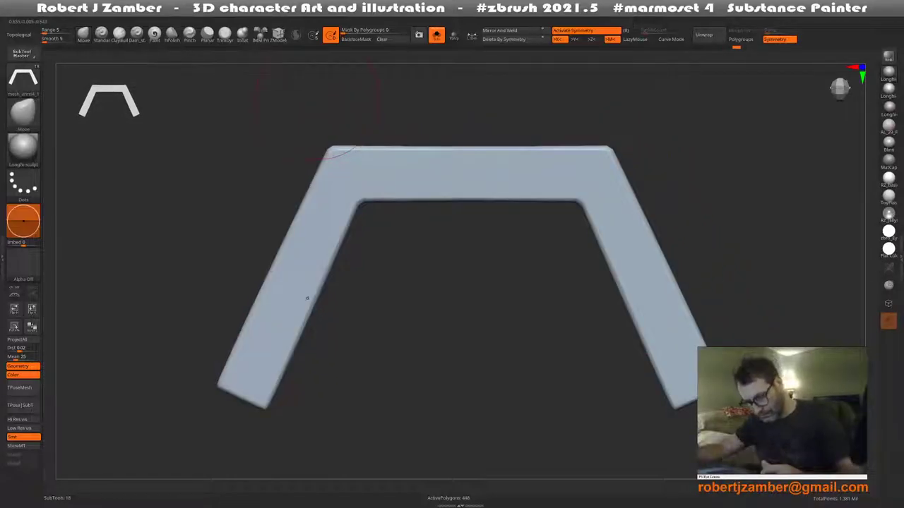
pyautogui.moveTo(307, 299)
pyautogui.mouseDown()
pyautogui.moveTo(326, 360)
pyautogui.moveTo(340, 353)
pyautogui.moveTo(343, 394)
pyautogui.mouseUp()
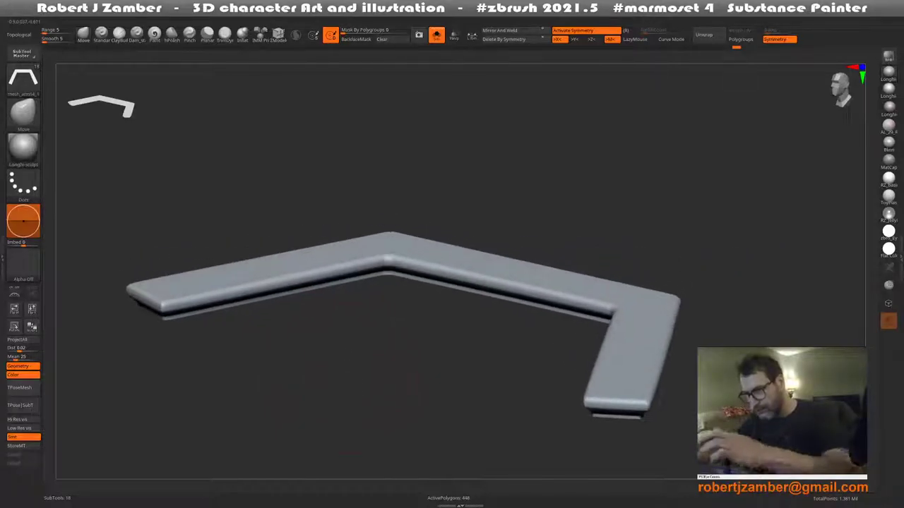
pyautogui.press('shift')
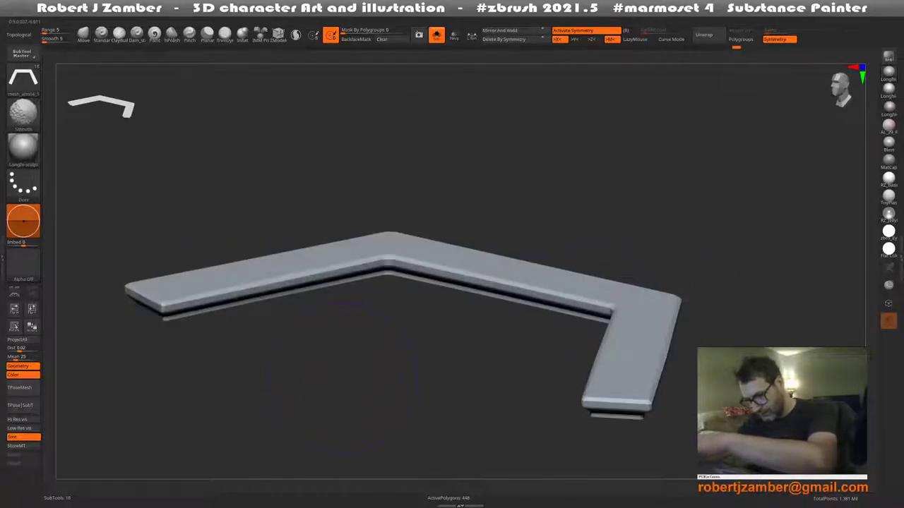
# Turn Solo off so the seated character shows beside the bench again
pyautogui.moveTo(343, 378); pyautogui.dragTo(344, 403)
pyautogui.click(436, 35)
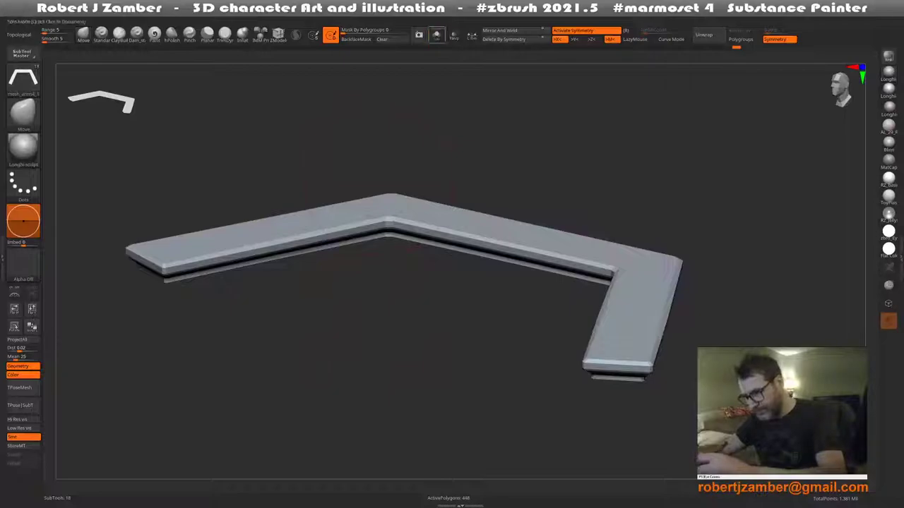
pyautogui.moveTo(381, 215); pyautogui.dragTo(416, 216)
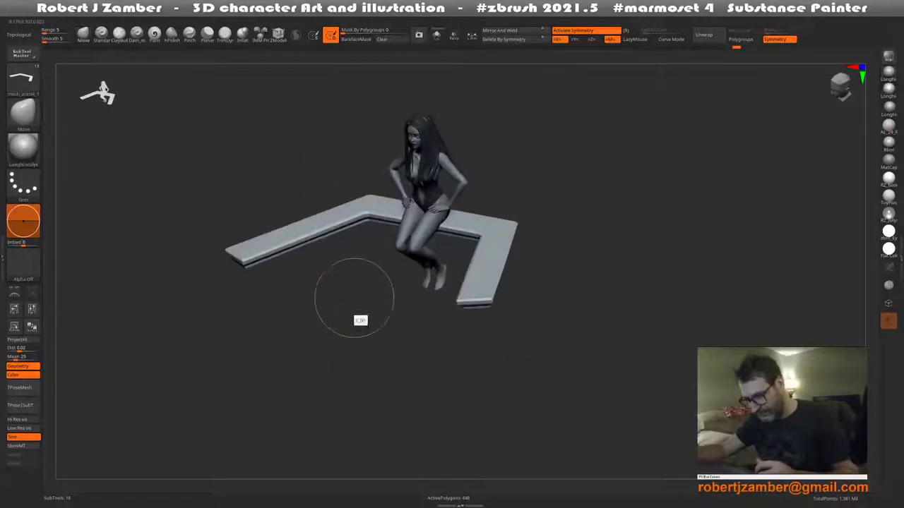
pyautogui.moveTo(353, 298); pyautogui.dragTo(349, 298)
# Fill the bench with a light grey using the colour picker and FillObject, then view the figure from the front
pyautogui.press('c')
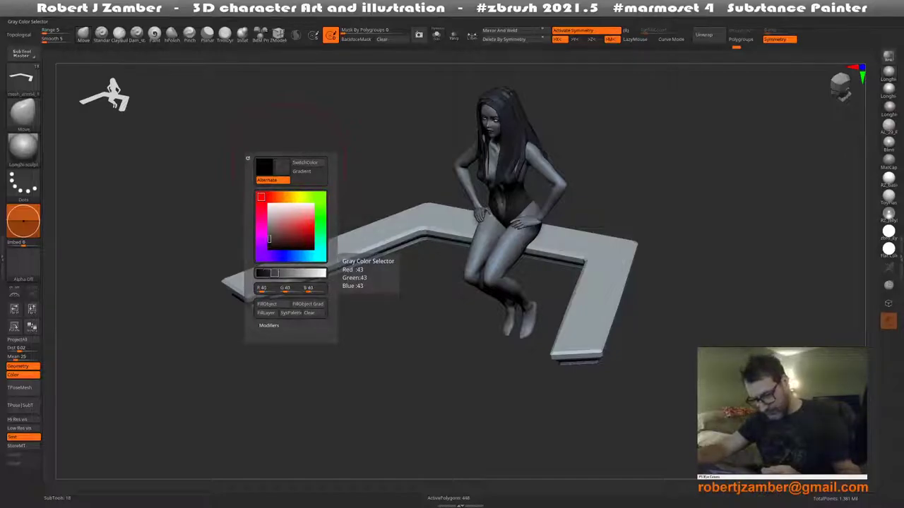
pyautogui.moveTo(275, 273); pyautogui.dragTo(277, 273)
pyautogui.click(267, 304)
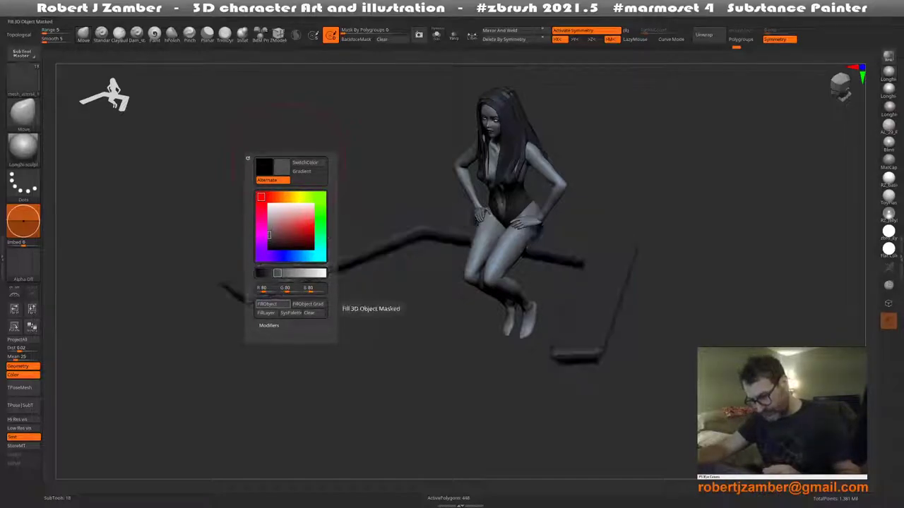
pyautogui.moveTo(276, 274); pyautogui.dragTo(289, 273)
pyautogui.click(267, 304)
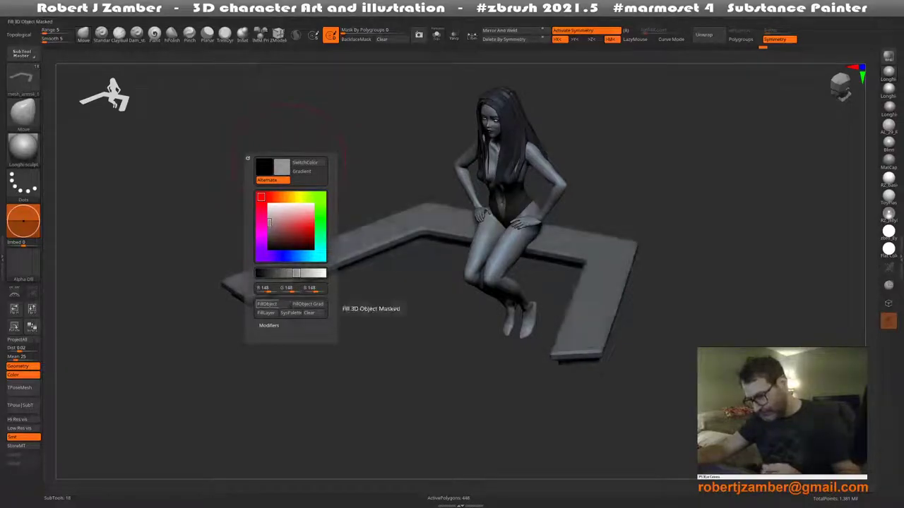
pyautogui.moveTo(363, 307)
pyautogui.keyDown('shift'); pyautogui.mouseDown()
pyautogui.moveTo(378, 324)
pyautogui.moveTo(349, 315)
pyautogui.moveTo(362, 346)
pyautogui.mouseUp(); pyautogui.keyUp('shift')
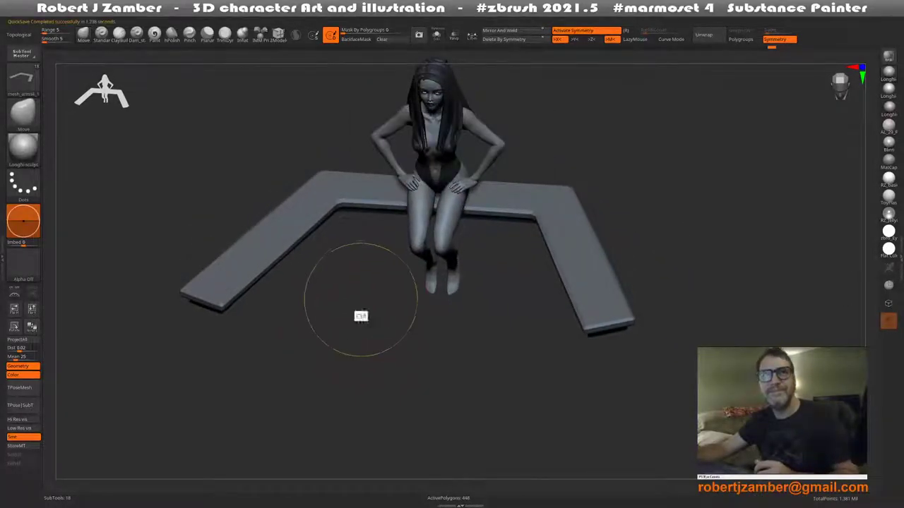
pyautogui.scroll(3, 360, 316)
pyautogui.moveTo(365, 319)
pyautogui.mouseDown()
pyautogui.moveTo(360, 338)
pyautogui.moveTo(353, 268)
pyautogui.moveTo(360, 329)
pyautogui.moveTo(377, 333)
pyautogui.moveTo(374, 408)
pyautogui.moveTo(374, 355)
pyautogui.moveTo(375, 377)
pyautogui.moveTo(328, 345)
pyautogui.moveTo(388, 324)
pyautogui.mouseUp()
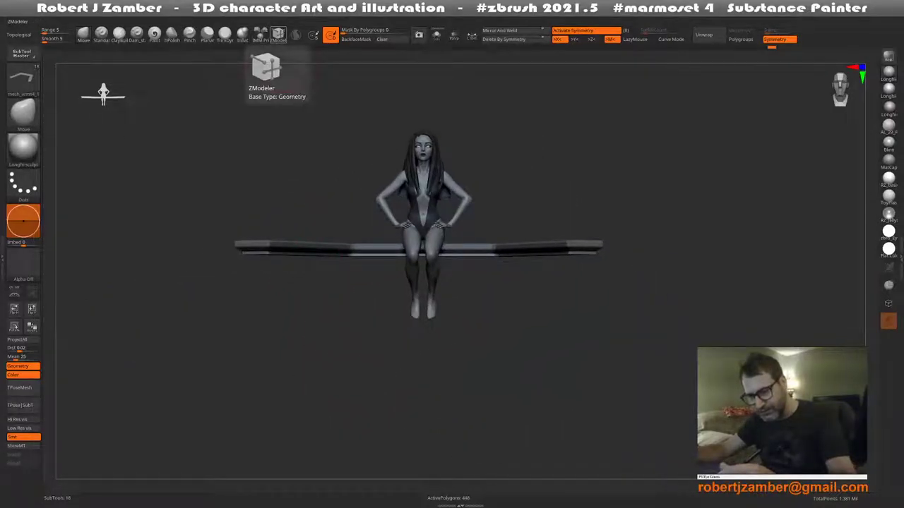
# Hide the character and insert a cube at the centre of the bench's U shape
pyautogui.click(260, 34)
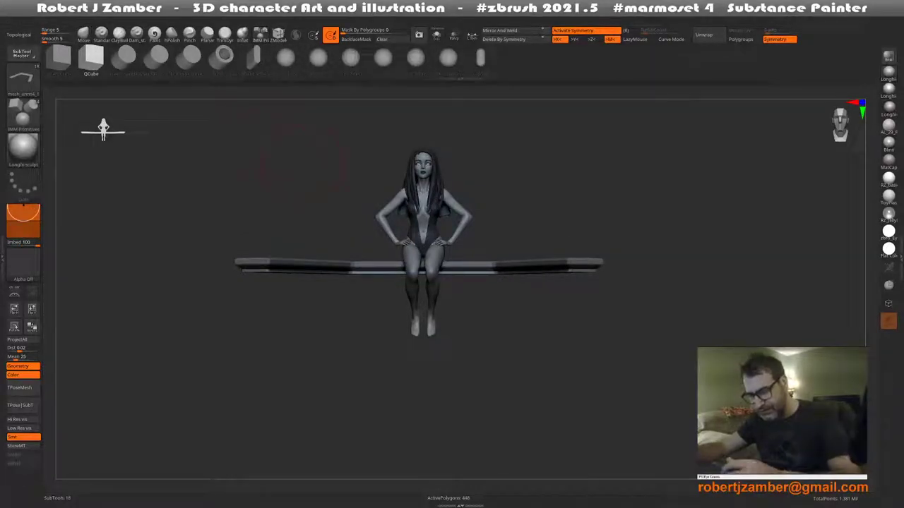
pyautogui.click(436, 36)
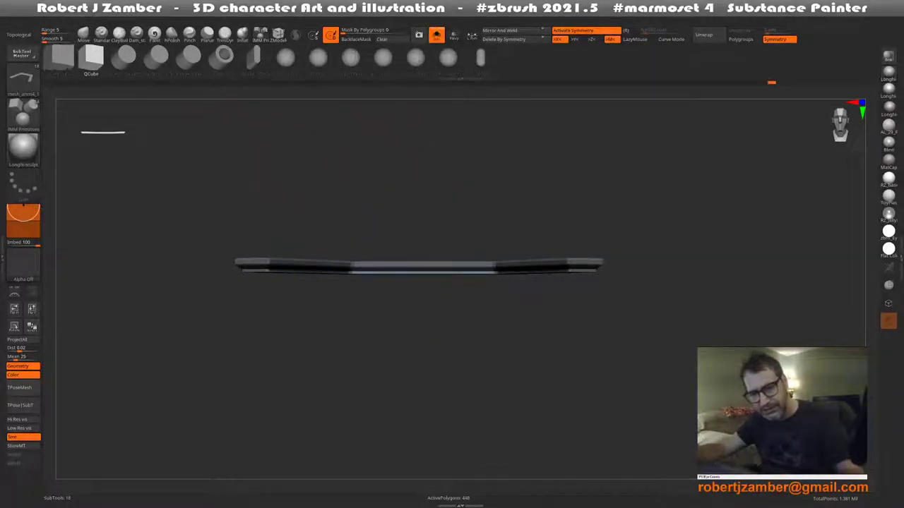
pyautogui.moveTo(367, 279); pyautogui.dragTo(374, 232)
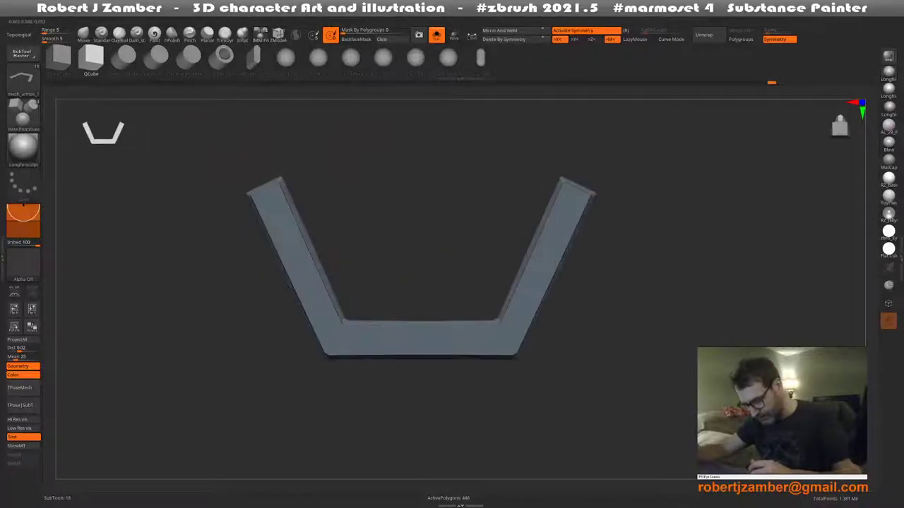
pyautogui.moveTo(419, 342)
pyautogui.mouseDown()
pyautogui.moveTo(422, 408)
pyautogui.moveTo(424, 367)
pyautogui.mouseUp()
pyautogui.moveTo(377, 349)
pyautogui.mouseDown()
pyautogui.moveTo(377, 373)
pyautogui.moveTo(370, 331)
pyautogui.mouseUp()
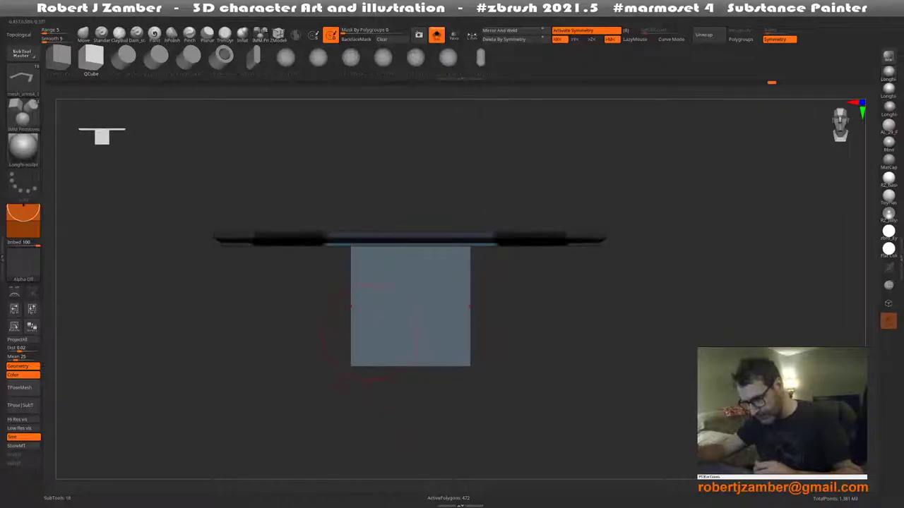
# Flatten the cube into a thin slab, lower it inside the frame and widen it to fill the opening
pyautogui.press('w')
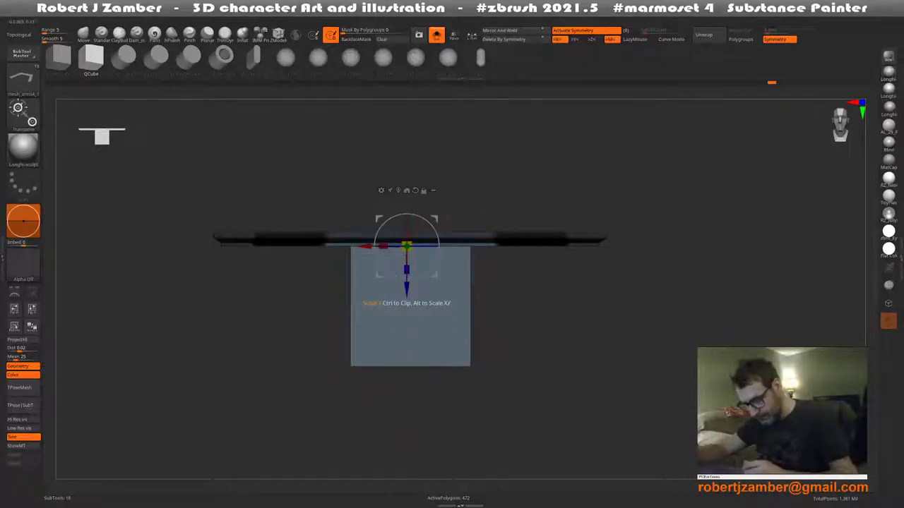
pyautogui.moveTo(406, 271)
pyautogui.mouseDown()
pyautogui.moveTo(406, 243)
pyautogui.moveTo(410, 353)
pyautogui.mouseUp()
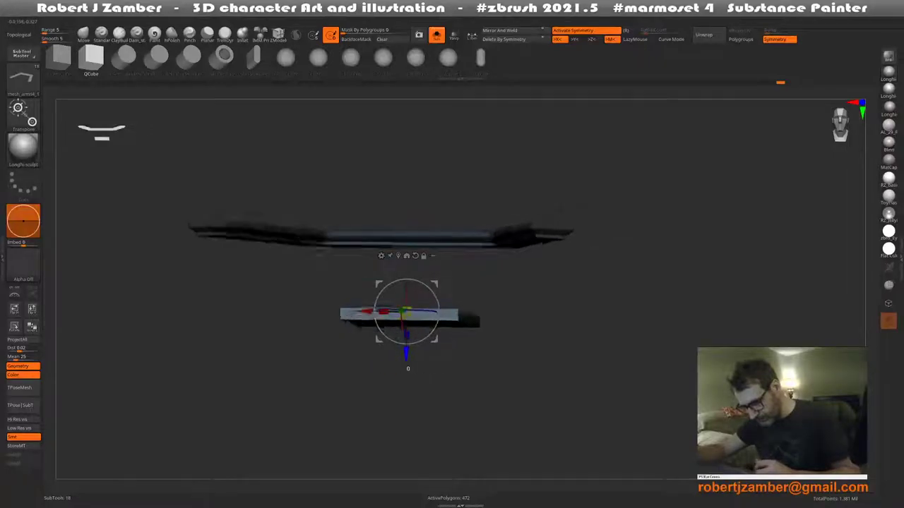
pyautogui.keyDown('shift'); pyautogui.moveTo(565, 396); pyautogui.dragTo(565, 304); pyautogui.keyUp('shift')
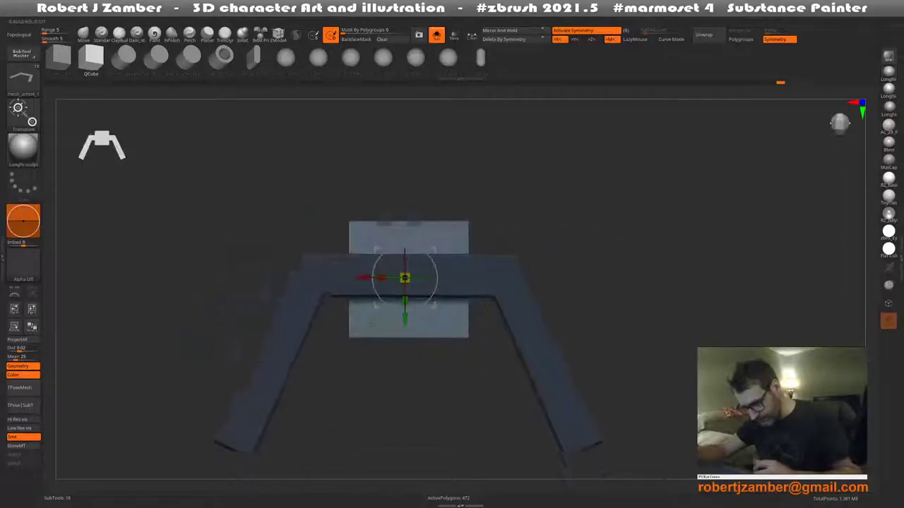
pyautogui.moveTo(398, 259); pyautogui.dragTo(399, 315)
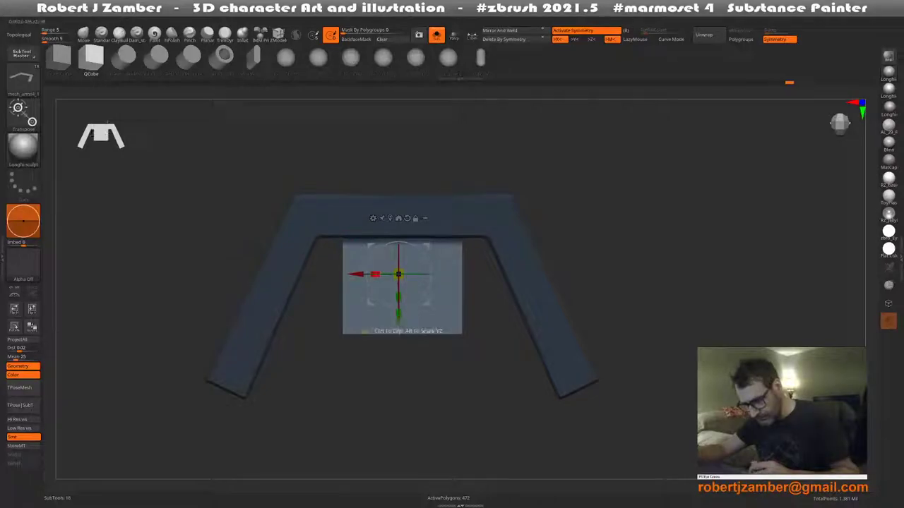
pyautogui.moveTo(375, 274)
pyautogui.mouseDown()
pyautogui.moveTo(431, 274)
pyautogui.moveTo(398, 198)
pyautogui.moveTo(399, 249)
pyautogui.mouseUp()
pyautogui.keyDown('alt'); pyautogui.moveTo(401, 314); pyautogui.dragTo(431, 270); pyautogui.keyUp('alt')
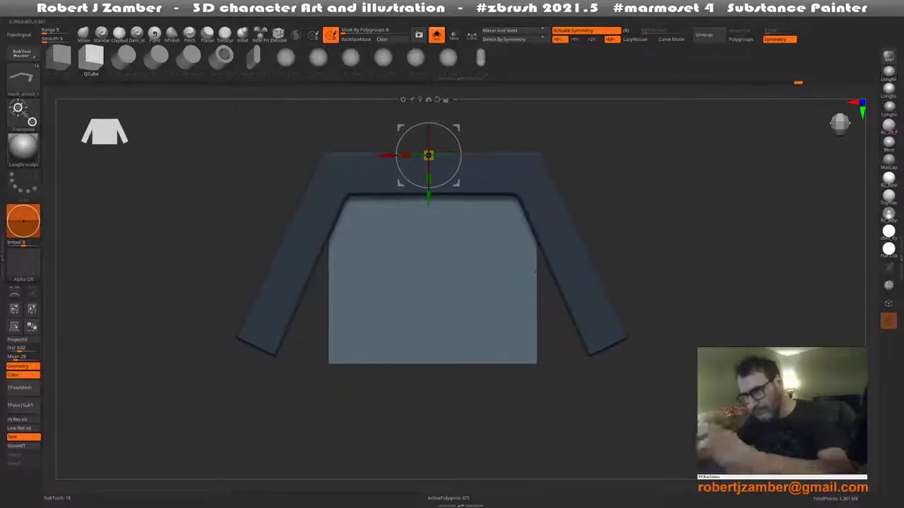
pyautogui.hotkey('shift', 'f')
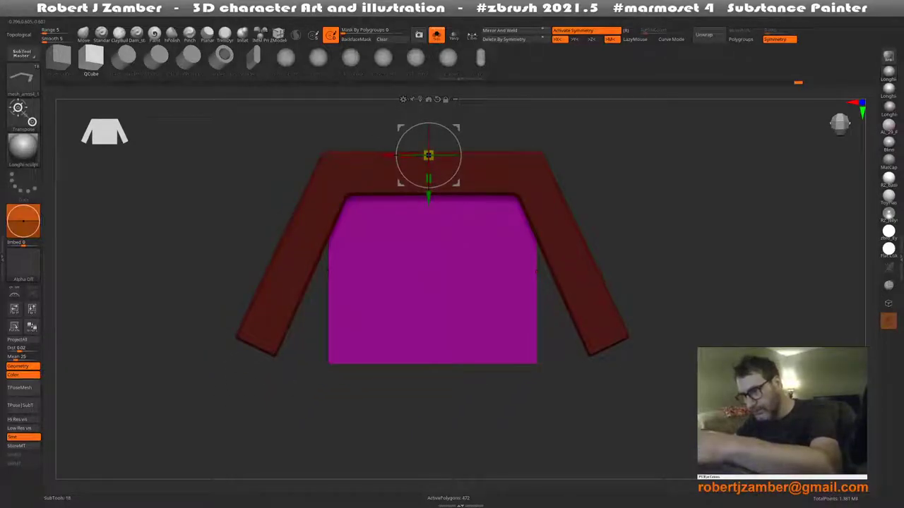
# Set ZModeler to Extrude, thicken the slab into a plate, and hide everything but the plate
pyautogui.press('q')
pyautogui.click(253, 56)
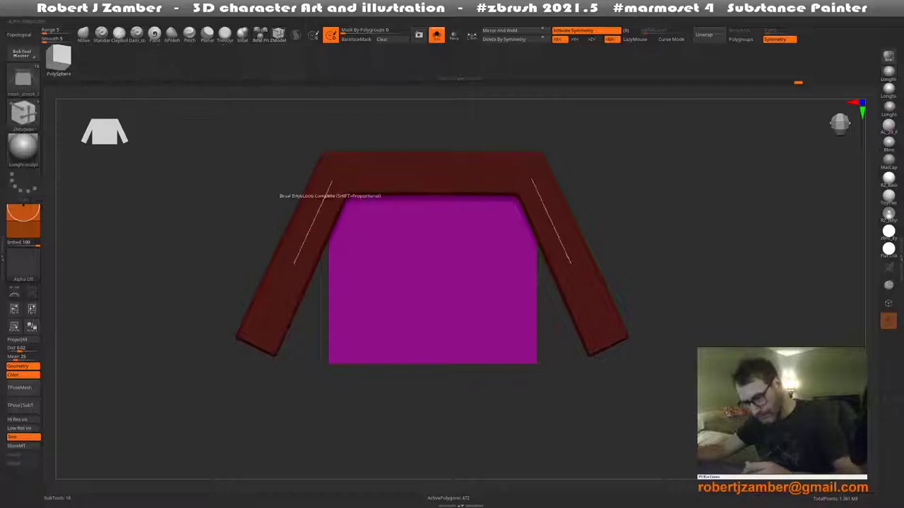
pyautogui.press('space')
pyautogui.click(357, 277)
pyautogui.press('alt')
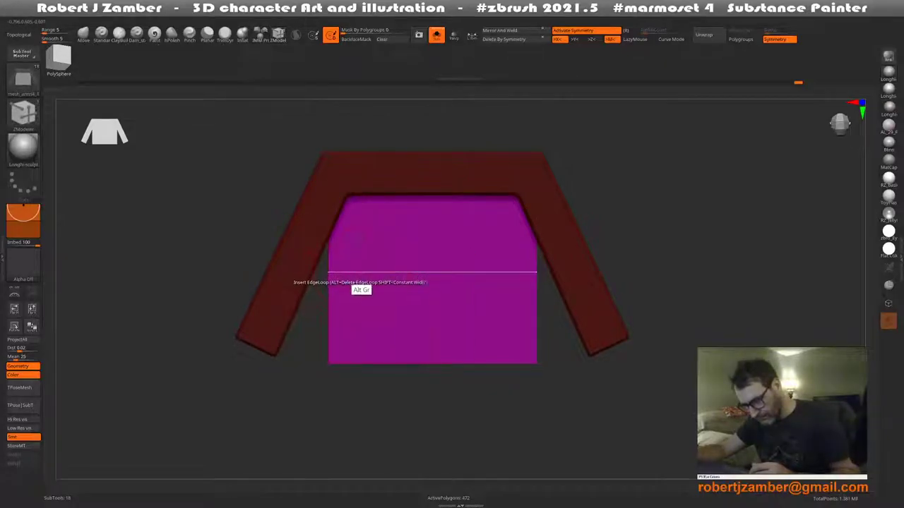
pyautogui.moveTo(356, 302); pyautogui.dragTo(382, 311, button='right')
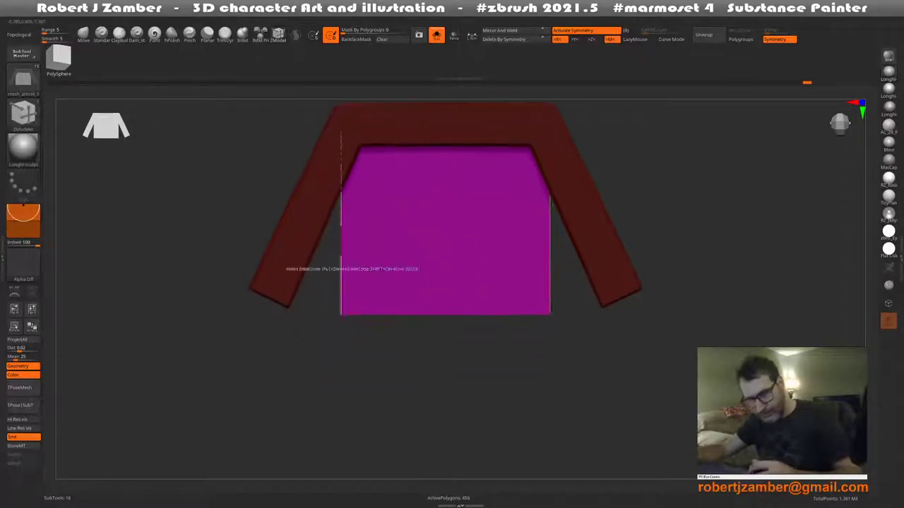
pyautogui.moveTo(282, 278); pyautogui.dragTo(333, 245, button='right')
pyautogui.moveTo(363, 340)
pyautogui.mouseDown(button='right')
pyautogui.moveTo(360, 330)
pyautogui.moveTo(322, 330)
pyautogui.mouseUp(button='right')
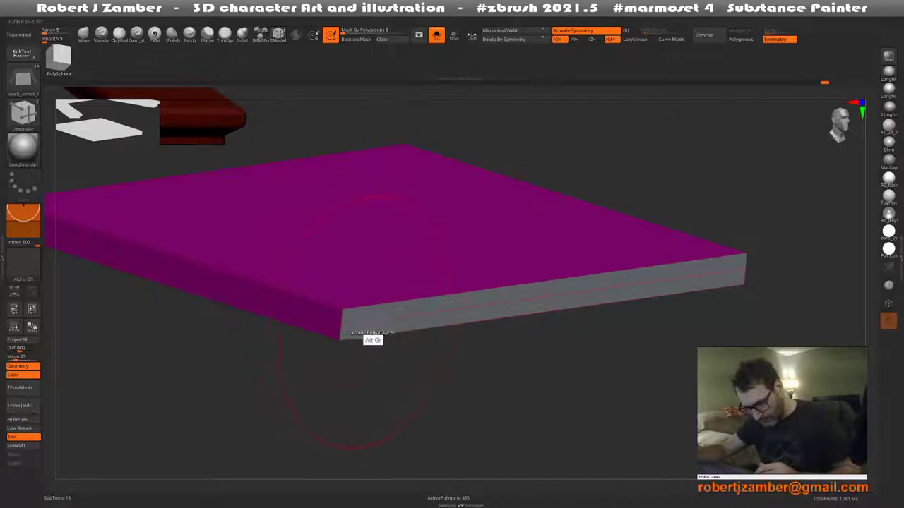
pyautogui.moveTo(346, 329); pyautogui.dragTo(338, 331)
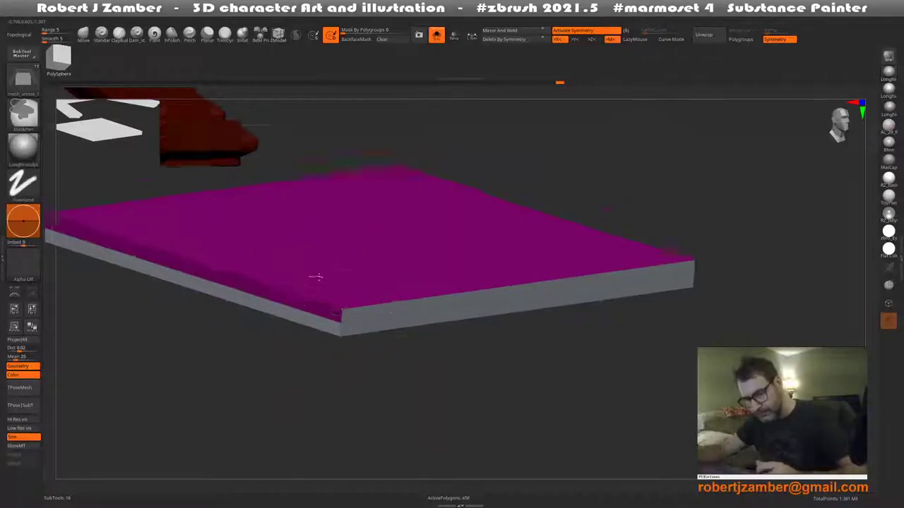
pyautogui.keyDown('shift'); pyautogui.moveTo(343, 309); pyautogui.dragTo(597, 383, button='right'); pyautogui.keyUp('shift')
pyautogui.moveTo(597, 383)
pyautogui.keyDown('ctrl'); pyautogui.keyDown('shift'); pyautogui.mouseDown()
pyautogui.moveTo(269, 272)
pyautogui.moveTo(308, 247)
pyautogui.mouseUp(); pyautogui.keyUp('shift'); pyautogui.keyUp('ctrl')
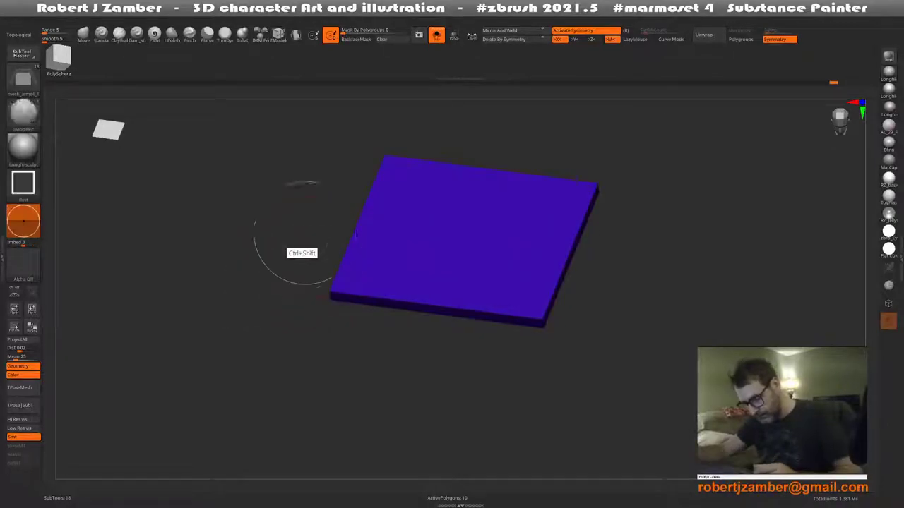
# Unhide the bench frame, orbit to check it, and turn Solo off to show the seated figure
pyautogui.keyDown('ctrl'); pyautogui.keyDown('shift'); pyautogui.click(304, 247); pyautogui.keyUp('shift'); pyautogui.keyUp('ctrl')
pyautogui.moveTo(374, 273); pyautogui.dragTo(367, 233)
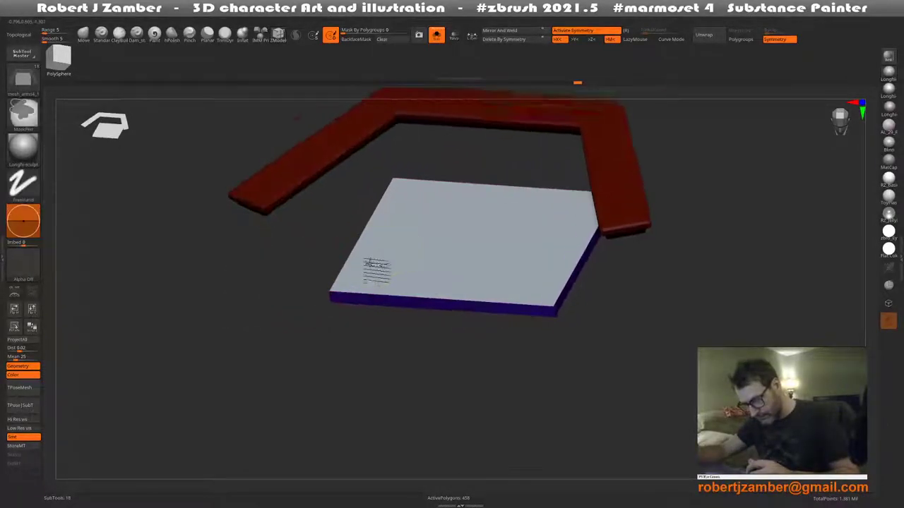
pyautogui.moveTo(363, 266)
pyautogui.mouseDown()
pyautogui.moveTo(324, 284)
pyautogui.moveTo(329, 252)
pyautogui.moveTo(318, 319)
pyautogui.moveTo(308, 268)
pyautogui.moveTo(363, 273)
pyautogui.mouseUp()
pyautogui.press('space')
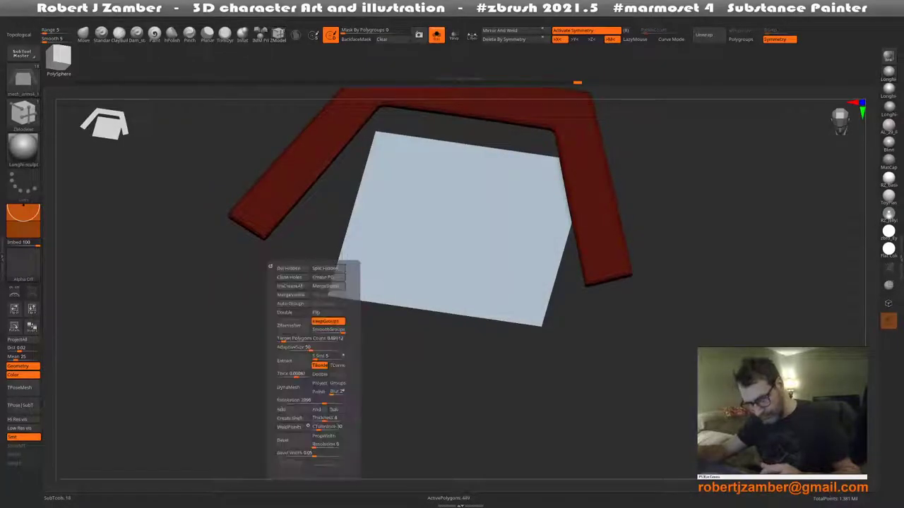
pyautogui.moveTo(288, 269)
pyautogui.keyDown('shift'); pyautogui.mouseDown()
pyautogui.moveTo(393, 372)
pyautogui.moveTo(357, 307)
pyautogui.mouseUp(); pyautogui.keyUp('shift')
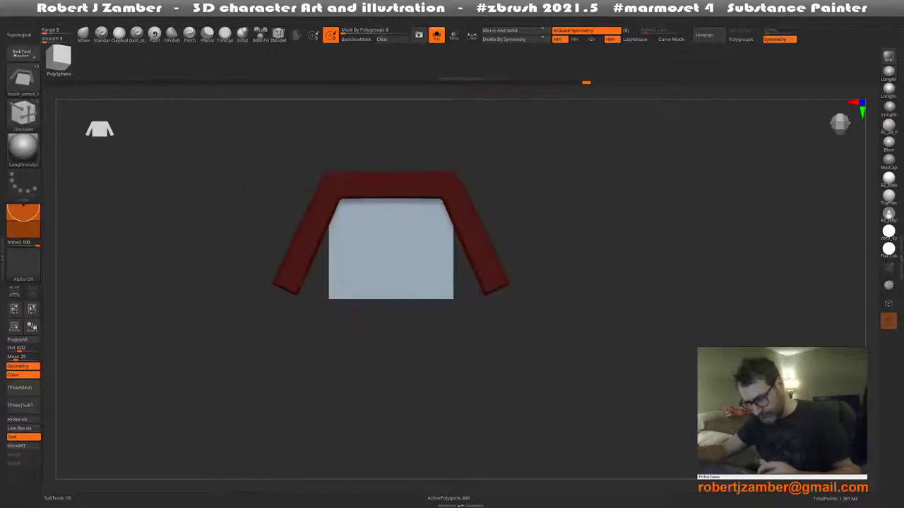
pyautogui.press('space')
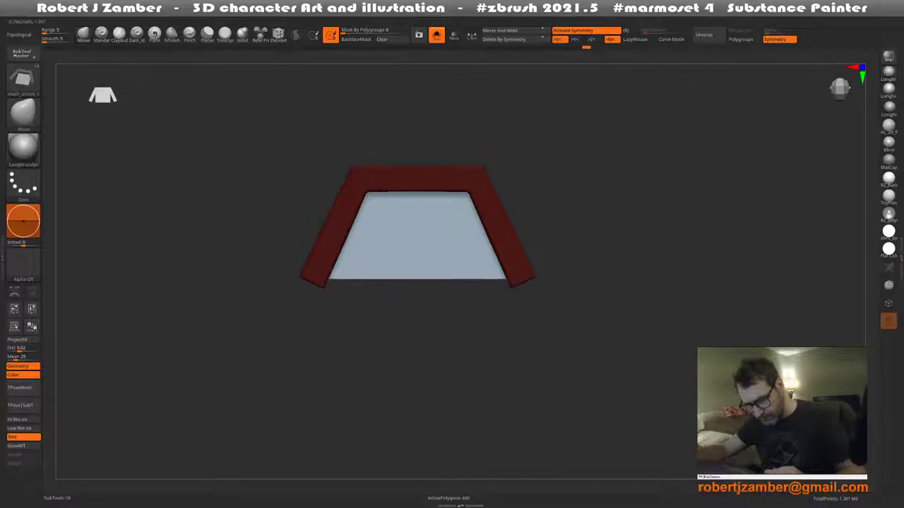
pyautogui.moveTo(339, 258)
pyautogui.mouseDown()
pyautogui.moveTo(330, 295)
pyautogui.moveTo(343, 312)
pyautogui.moveTo(332, 314)
pyautogui.moveTo(363, 268)
pyautogui.moveTo(367, 307)
pyautogui.mouseUp()
pyautogui.click(436, 35)
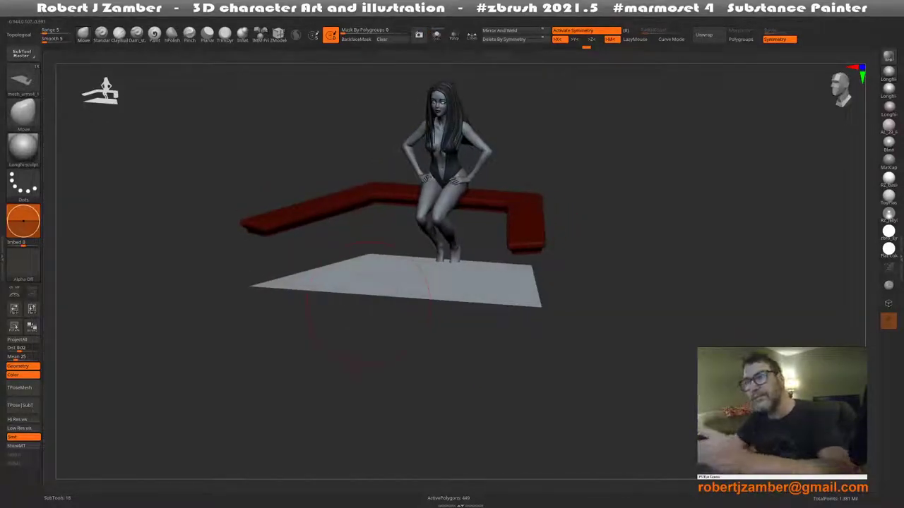
# Move the floor plate under the seated figure with the Transpose gizmo
pyautogui.press('w')
pyautogui.moveTo(423, 311)
pyautogui.mouseDown()
pyautogui.moveTo(440, 310)
pyautogui.moveTo(444, 319)
pyautogui.moveTo(424, 310)
pyautogui.moveTo(456, 305)
pyautogui.moveTo(336, 326)
pyautogui.mouseUp()
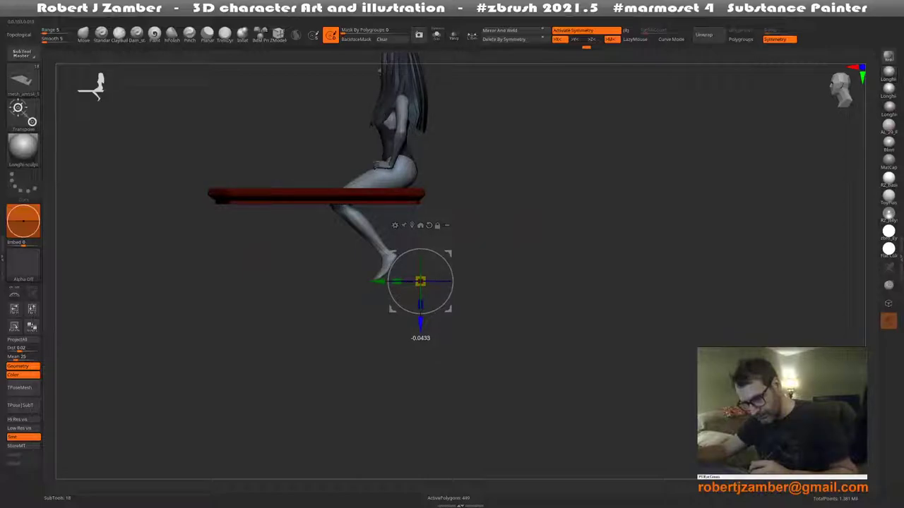
pyautogui.moveTo(339, 324)
pyautogui.mouseDown()
pyautogui.moveTo(416, 353)
pyautogui.moveTo(335, 299)
pyautogui.moveTo(374, 305)
pyautogui.mouseUp()
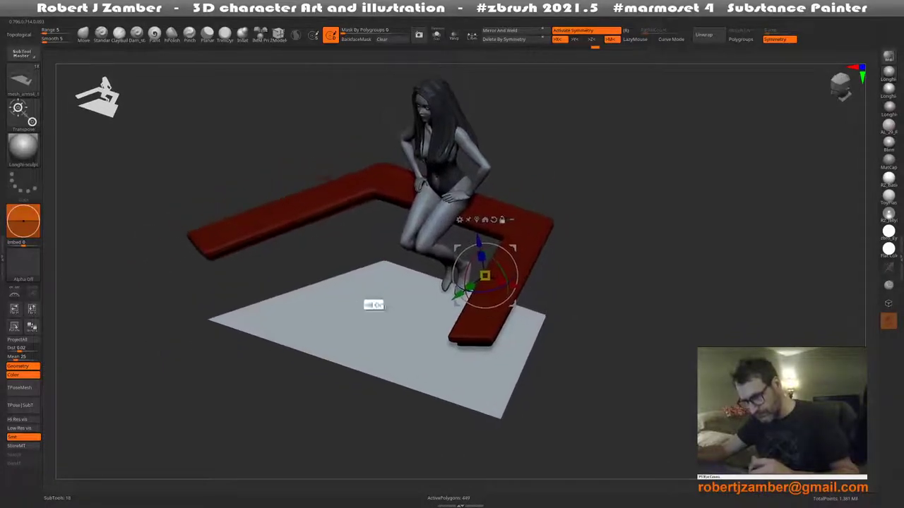
# Extrude the floor plate with ZModeler to give it thickness
pyautogui.press('q')
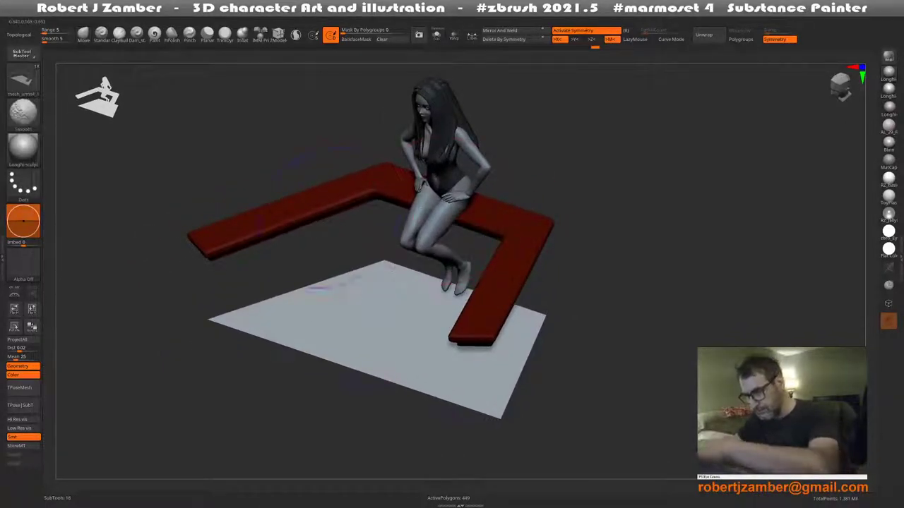
pyautogui.moveTo(314, 341); pyautogui.dragTo(325, 300)
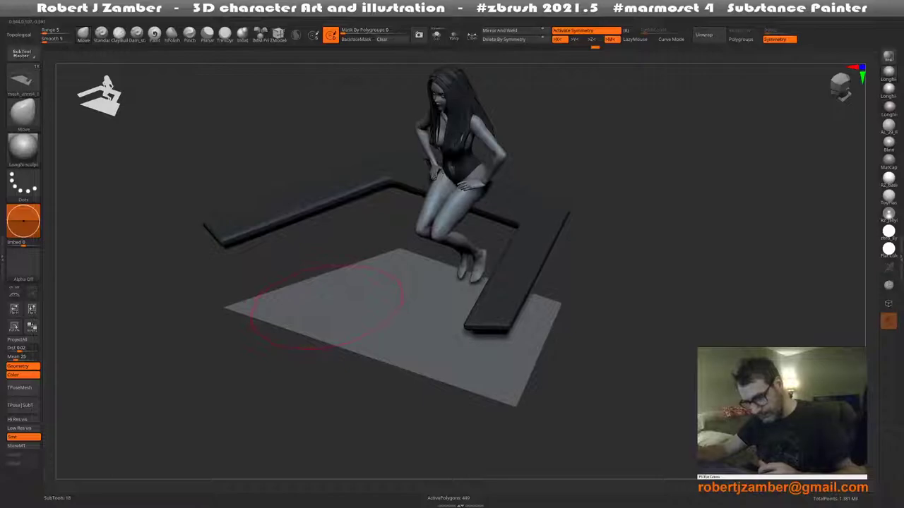
pyautogui.press('b')
pyautogui.press('z')
pyautogui.press('m')
pyautogui.moveTo(318, 244); pyautogui.dragTo(387, 311)
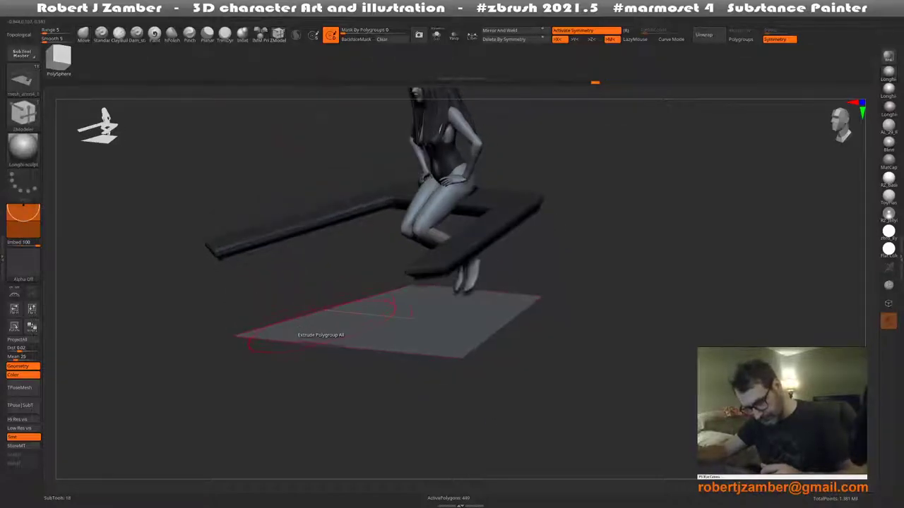
pyautogui.click(387, 310)
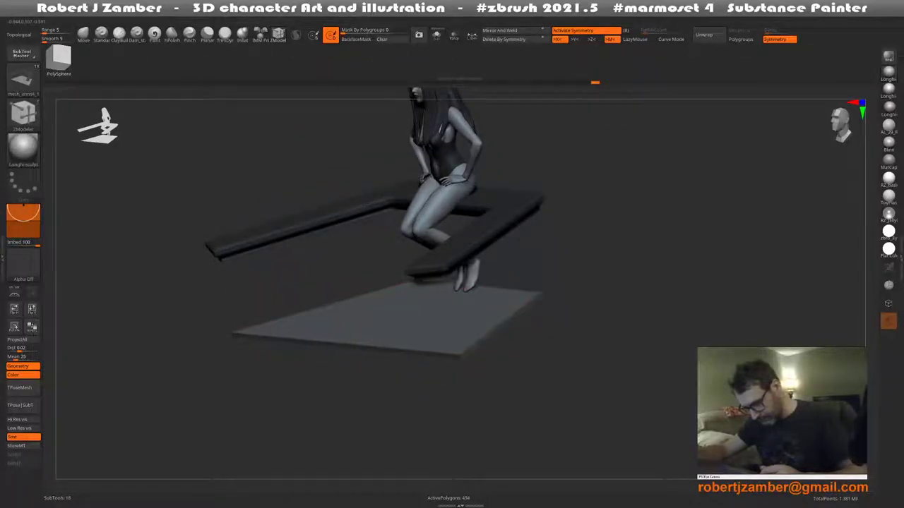
pyautogui.moveTo(322, 326)
pyautogui.mouseDown()
pyautogui.moveTo(323, 269)
pyautogui.moveTo(333, 299)
pyautogui.moveTo(353, 319)
pyautogui.moveTo(333, 313)
pyautogui.moveTo(350, 319)
pyautogui.moveTo(344, 383)
pyautogui.moveTo(294, 330)
pyautogui.moveTo(310, 343)
pyautogui.moveTo(346, 323)
pyautogui.moveTo(322, 365)
pyautogui.moveTo(319, 339)
pyautogui.moveTo(336, 300)
pyautogui.moveTo(332, 269)
pyautogui.moveTo(323, 282)
pyautogui.moveTo(314, 267)
pyautogui.moveTo(318, 240)
pyautogui.mouseUp()
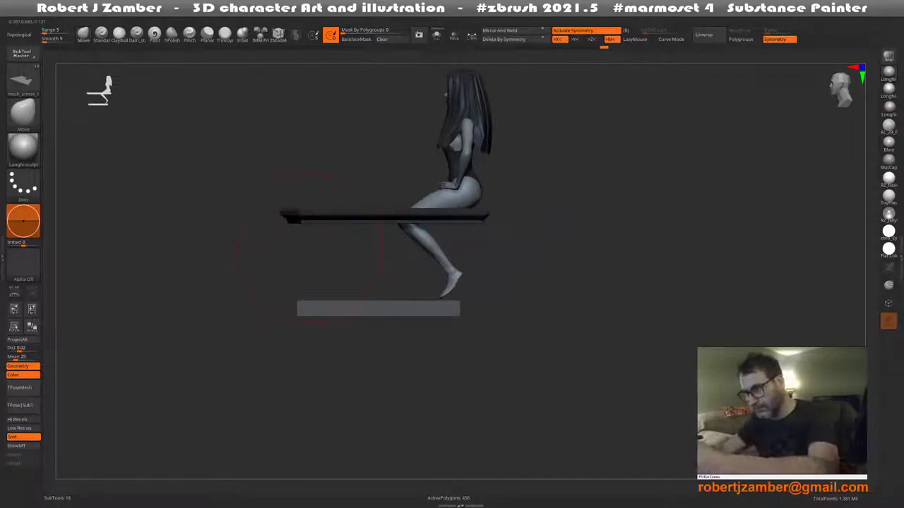
# Stretch the floor plate longer beneath the bench with the gizmo
pyautogui.press('w')
pyautogui.keyDown('alt'); pyautogui.click(296, 316); pyautogui.keyUp('alt')
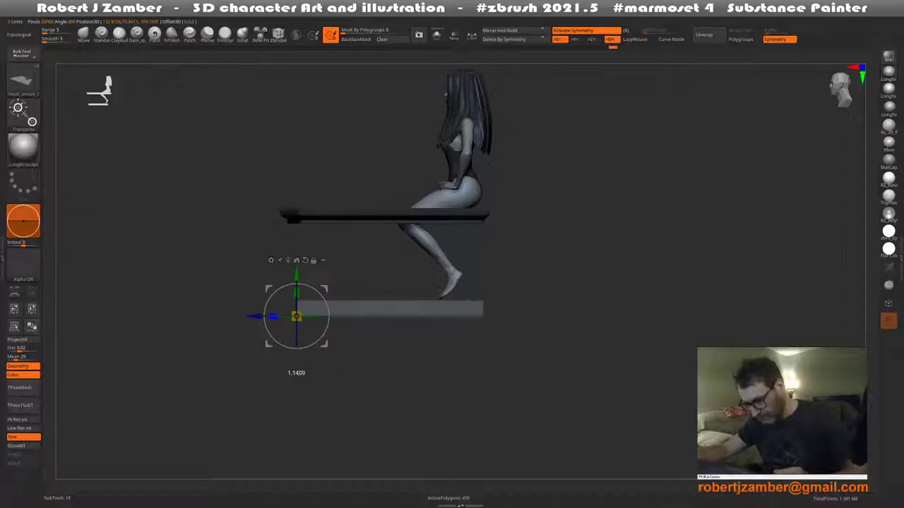
pyautogui.moveTo(296, 371)
pyautogui.mouseDown()
pyautogui.moveTo(257, 373)
pyautogui.moveTo(262, 381)
pyautogui.moveTo(268, 359)
pyautogui.moveTo(250, 329)
pyautogui.moveTo(263, 346)
pyautogui.moveTo(287, 353)
pyautogui.moveTo(368, 356)
pyautogui.mouseUp()
pyautogui.press('q')
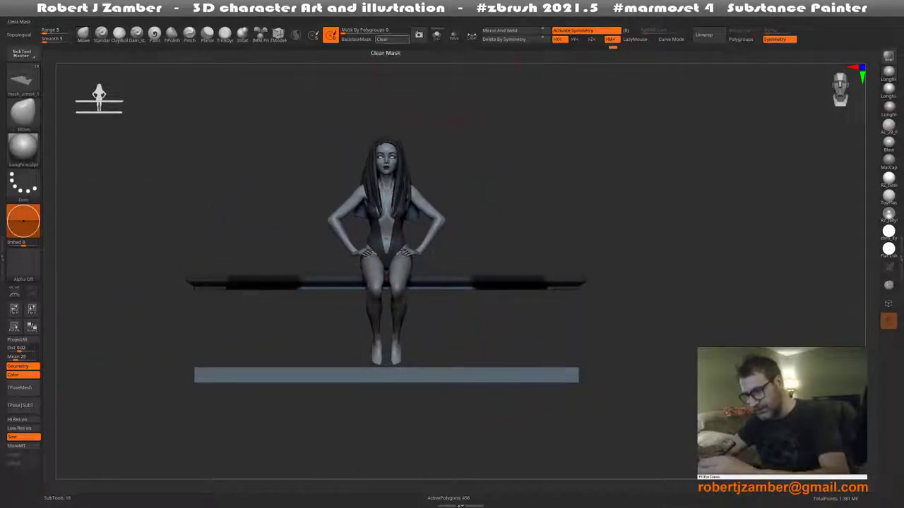
pyautogui.moveTo(363, 321)
pyautogui.keyDown('alt'); pyautogui.mouseDown()
pyautogui.moveTo(362, 332)
pyautogui.moveTo(395, 300)
pyautogui.moveTo(381, 339)
pyautogui.mouseUp(); pyautogui.keyUp('alt')
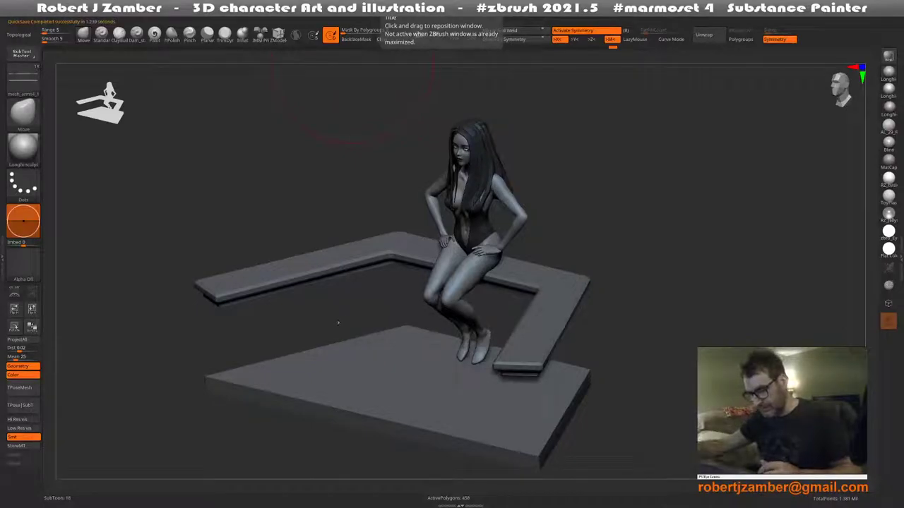
# Hide the floor plate and use Geometry > Split Hidden to make it a separate subtool
pyautogui.moveTo(333, 317); pyautogui.dragTo(337, 389)
pyautogui.keyDown('alt'); pyautogui.moveTo(346, 346); pyautogui.dragTo(334, 310); pyautogui.keyUp('alt')
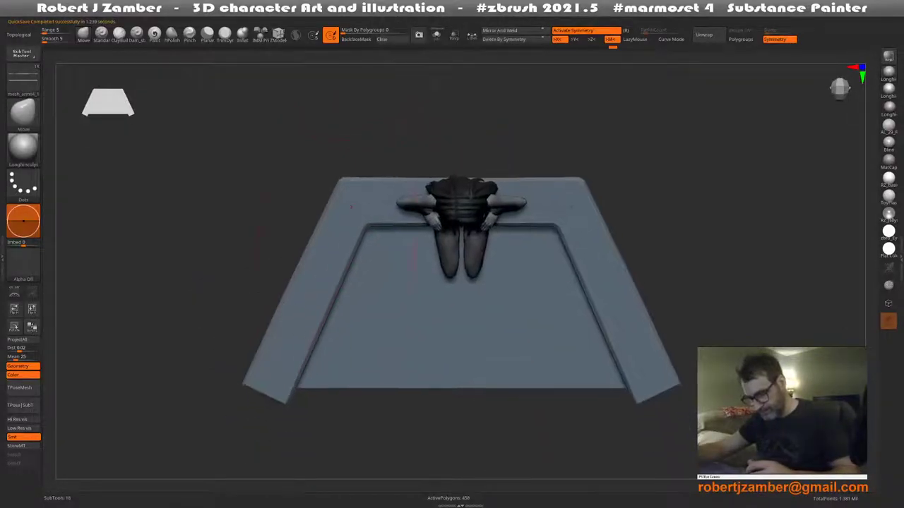
pyautogui.moveTo(346, 215)
pyautogui.mouseDown()
pyautogui.moveTo(363, 233)
pyautogui.moveTo(379, 363)
pyautogui.moveTo(395, 367)
pyautogui.mouseUp()
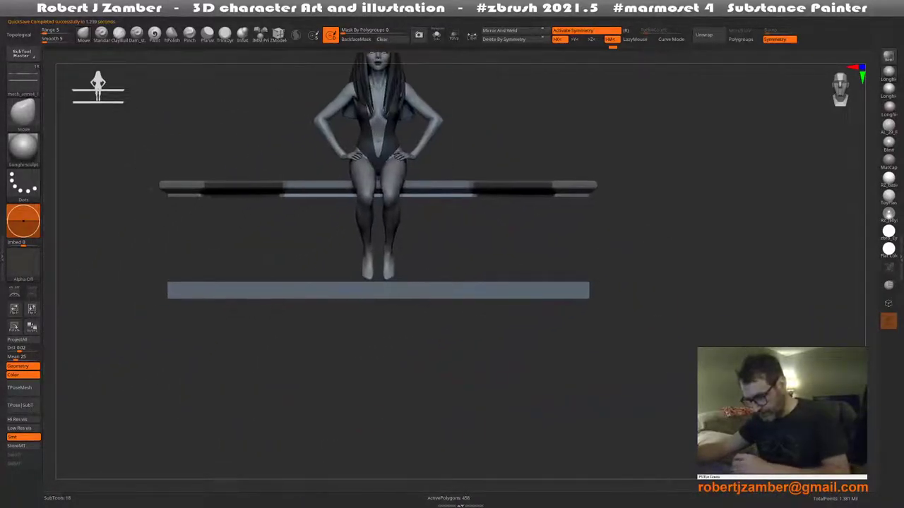
pyautogui.moveTo(618, 374)
pyautogui.keyDown('ctrl'); pyautogui.keyDown('shift'); pyautogui.mouseDown()
pyautogui.moveTo(441, 375)
pyautogui.moveTo(133, 270)
pyautogui.mouseUp(); pyautogui.keyUp('shift'); pyautogui.keyUp('ctrl')
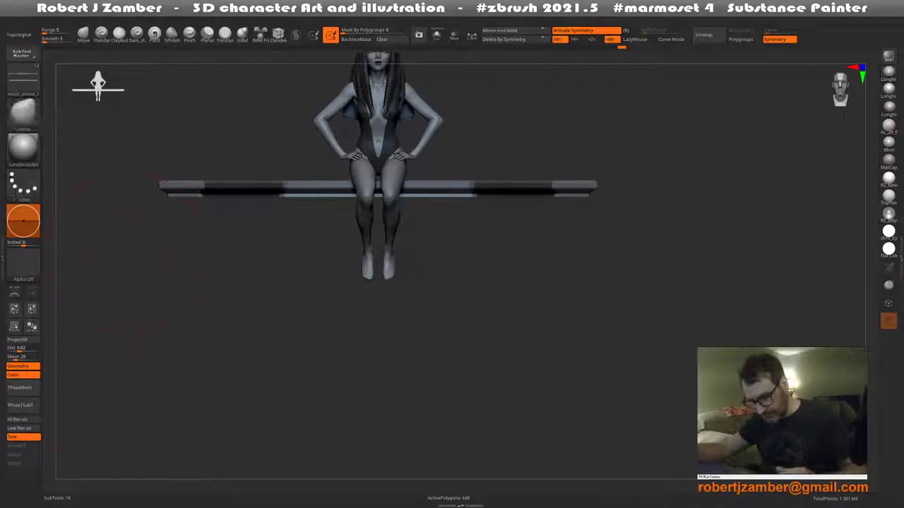
pyautogui.press('g')
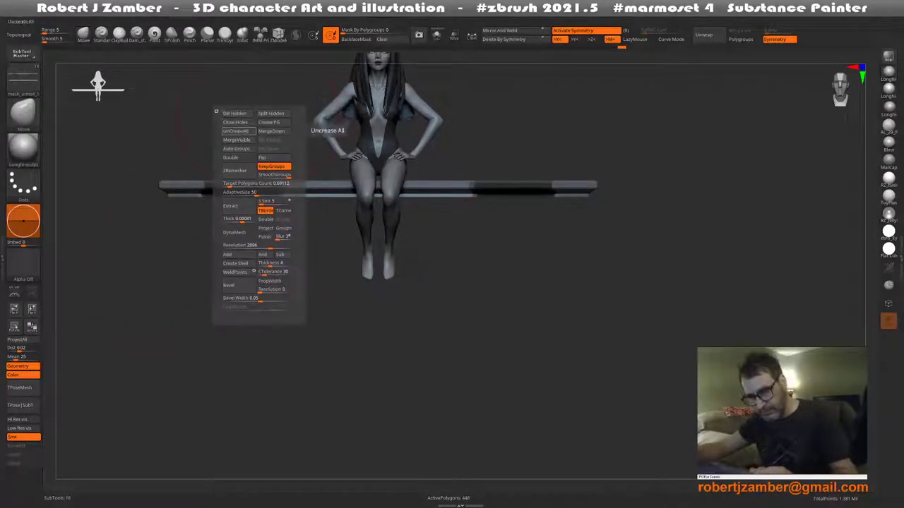
pyautogui.click(271, 113)
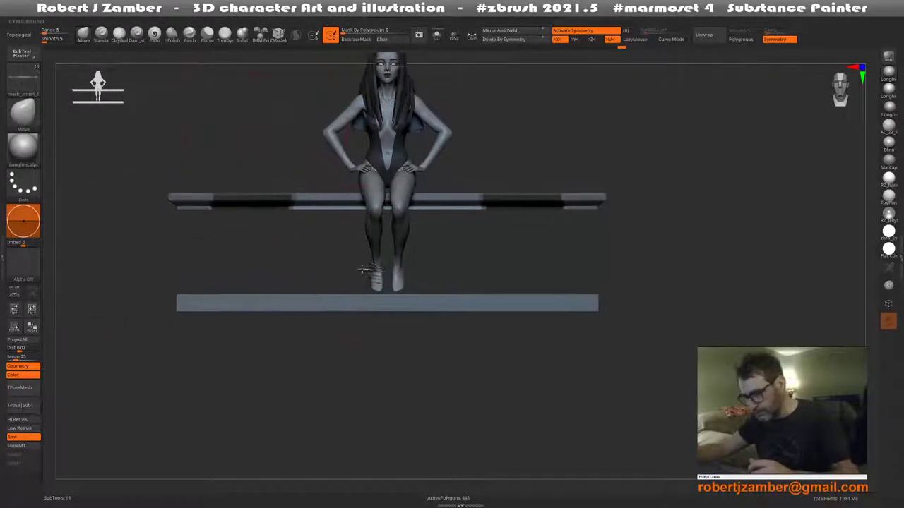
# Select the flat base plate subtool, solo it, frame it and show its polygroup colours
pyautogui.moveTo(272, 113); pyautogui.dragTo(382, 332)
pyautogui.keyDown('alt'); pyautogui.click(355, 353); pyautogui.keyUp('alt')
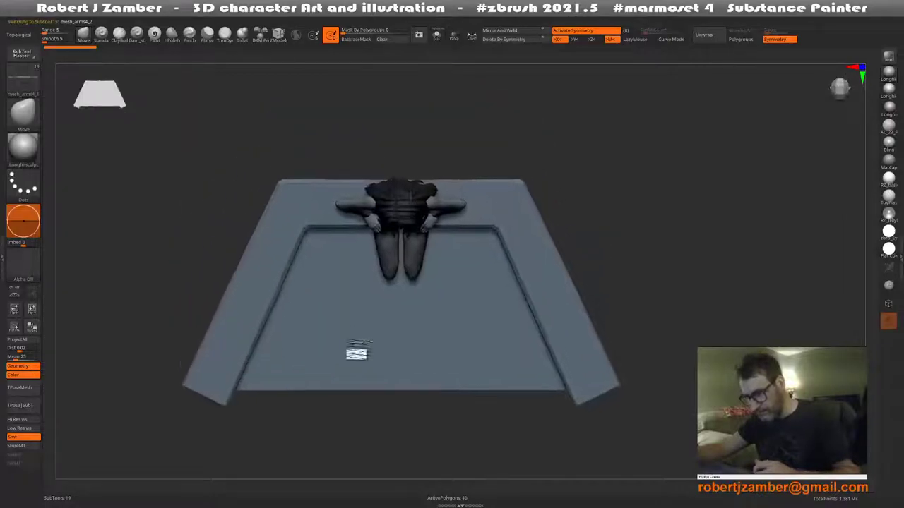
pyautogui.click(436, 35)
pyautogui.press('f')
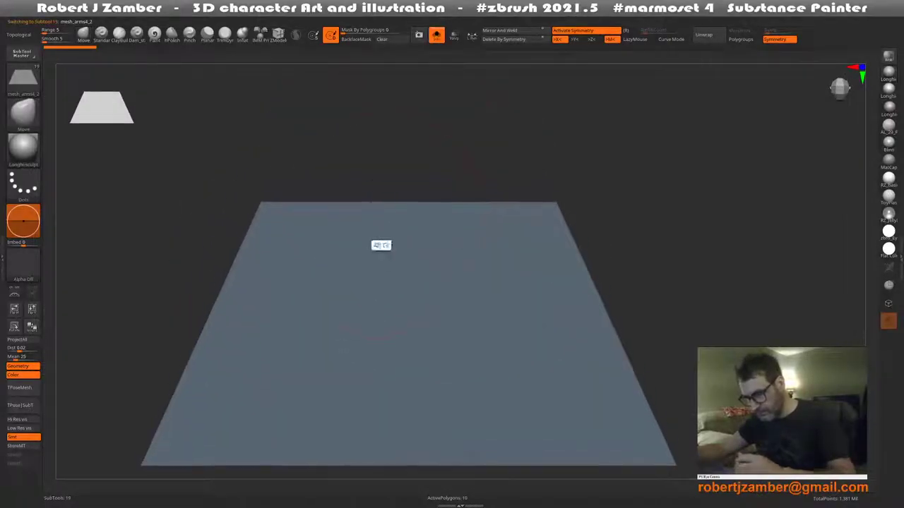
pyautogui.hotkey('ctrl', 'w')
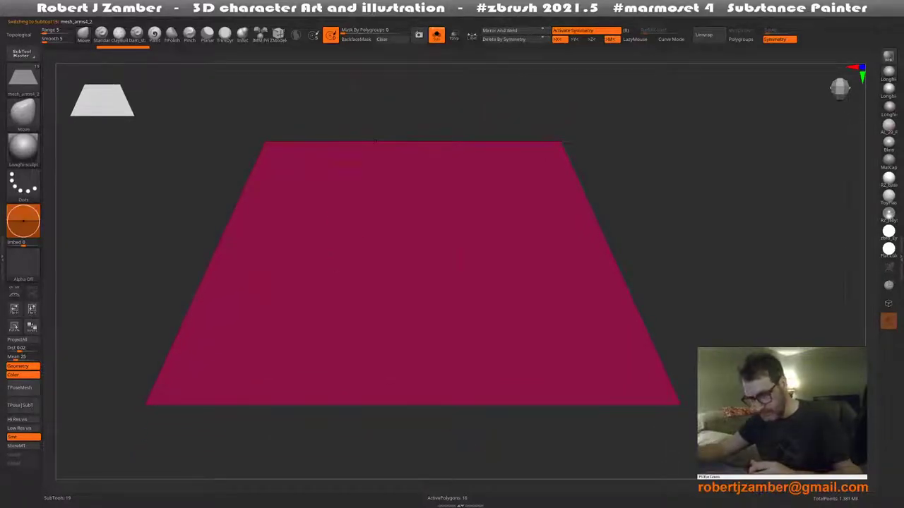
# With ZModeler, insert multiple edge loops across the plate and regroup it into one polygroup
pyautogui.press('b')
pyautogui.press('z')
pyautogui.press('m')
pyautogui.press('space')
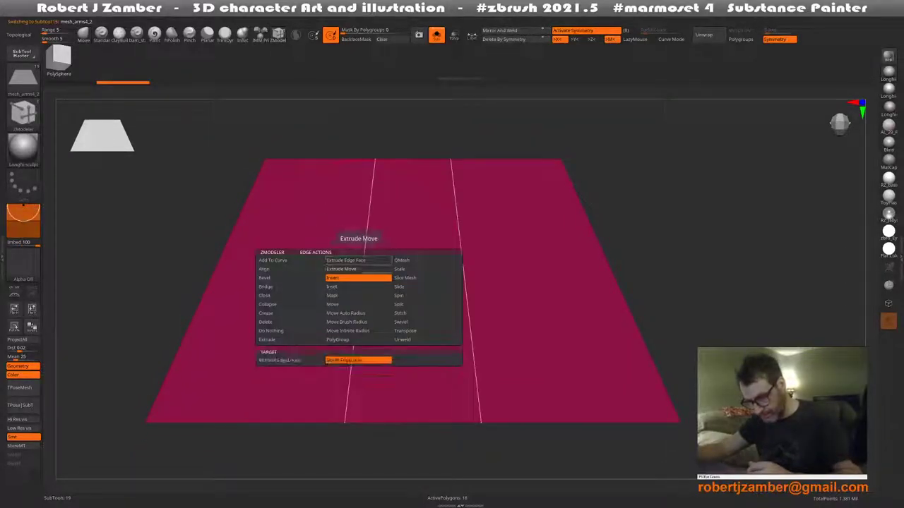
pyautogui.press('space')
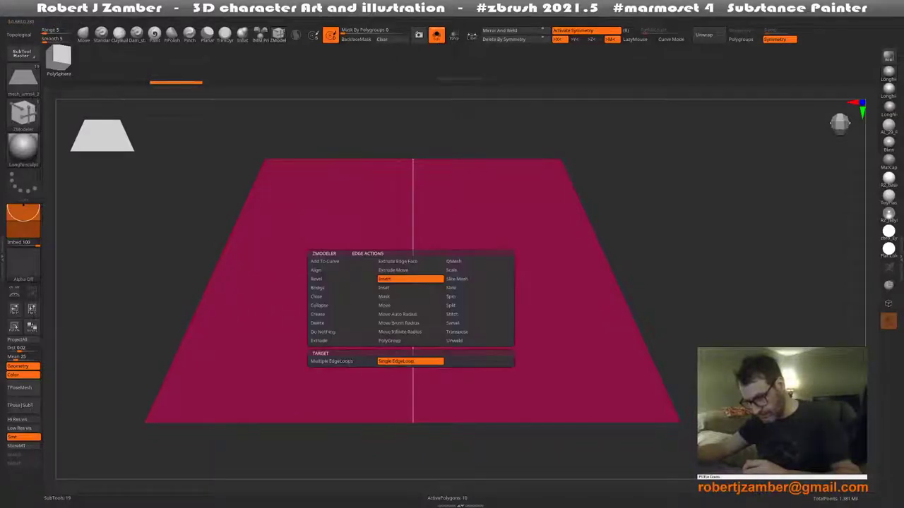
pyautogui.press('space')
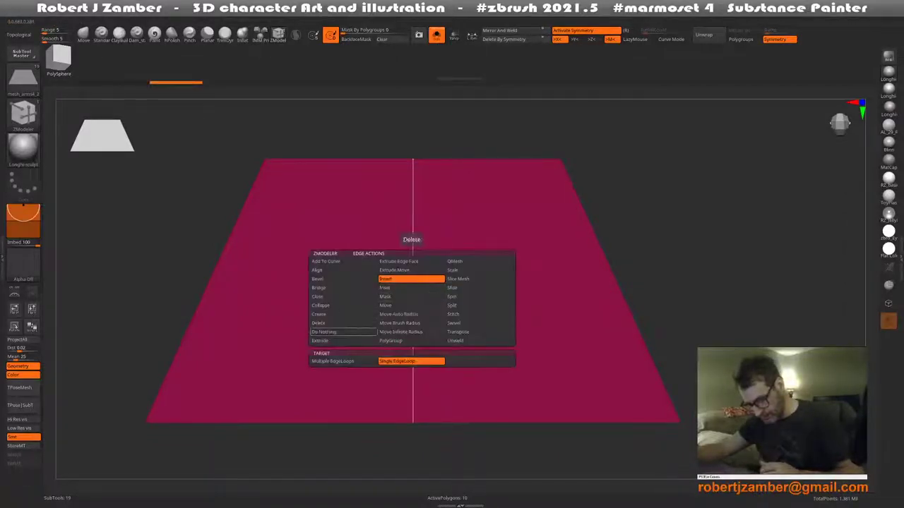
pyautogui.click(332, 361)
pyautogui.click(413, 353)
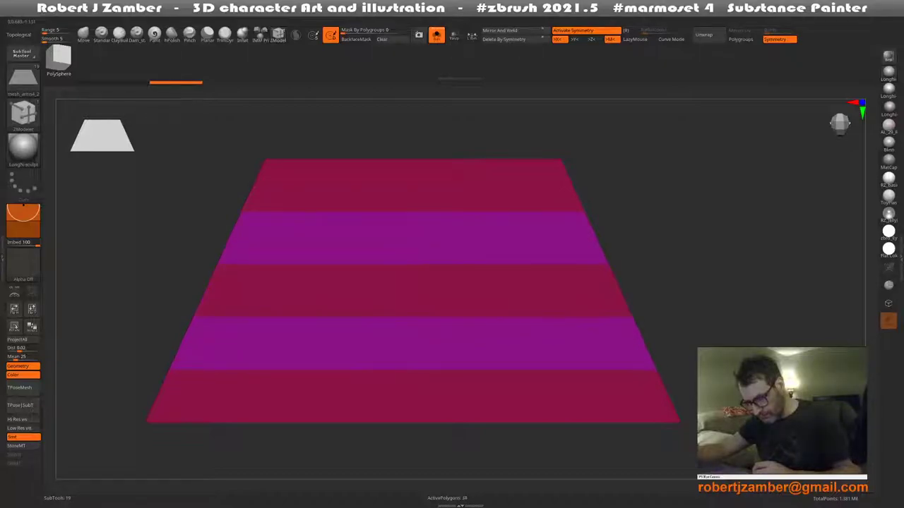
pyautogui.click(255, 319)
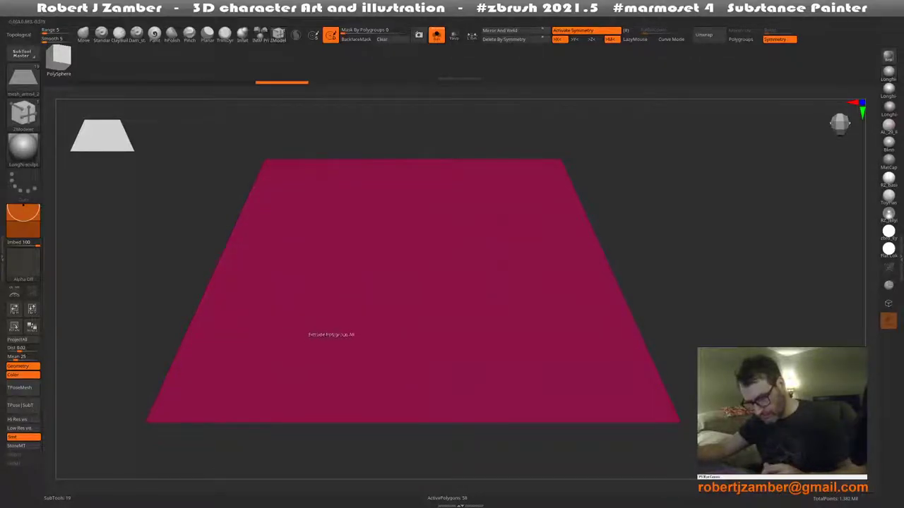
# Inspect the plate's thickness, then turn Solo off to show all subtools again
pyautogui.moveTo(331, 334)
pyautogui.mouseDown()
pyautogui.moveTo(309, 199)
pyautogui.moveTo(304, 343)
pyautogui.moveTo(323, 288)
pyautogui.mouseUp()
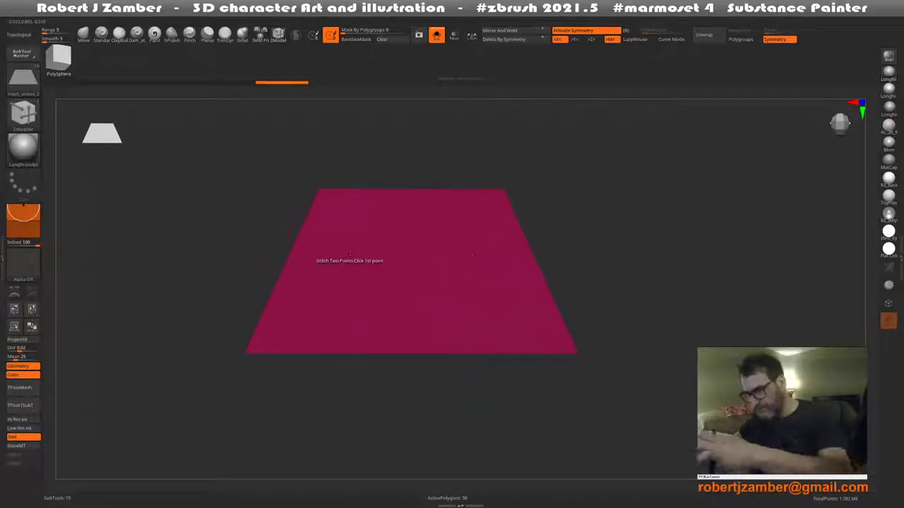
pyautogui.keyDown('alt'); pyautogui.moveTo(349, 202); pyautogui.dragTo(350, 229); pyautogui.keyUp('alt')
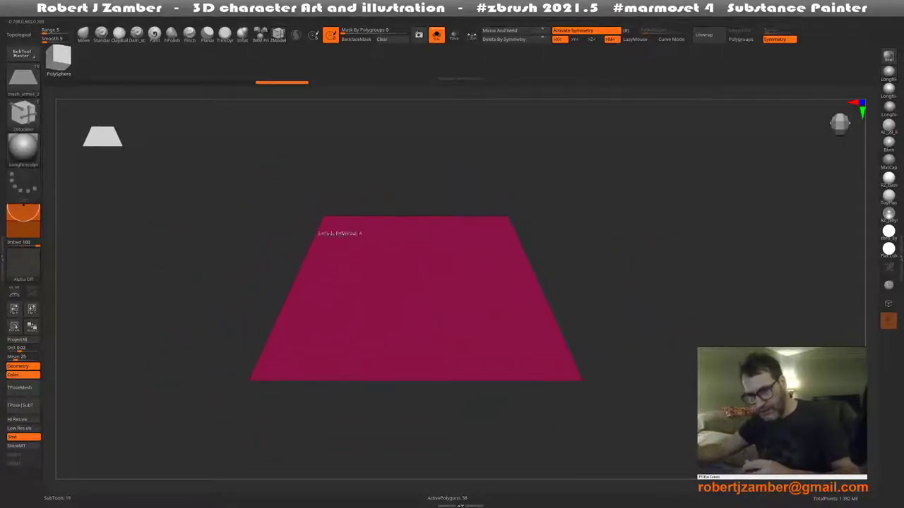
pyautogui.keyDown('alt'); pyautogui.moveTo(409, 269); pyautogui.dragTo(415, 295); pyautogui.keyUp('alt')
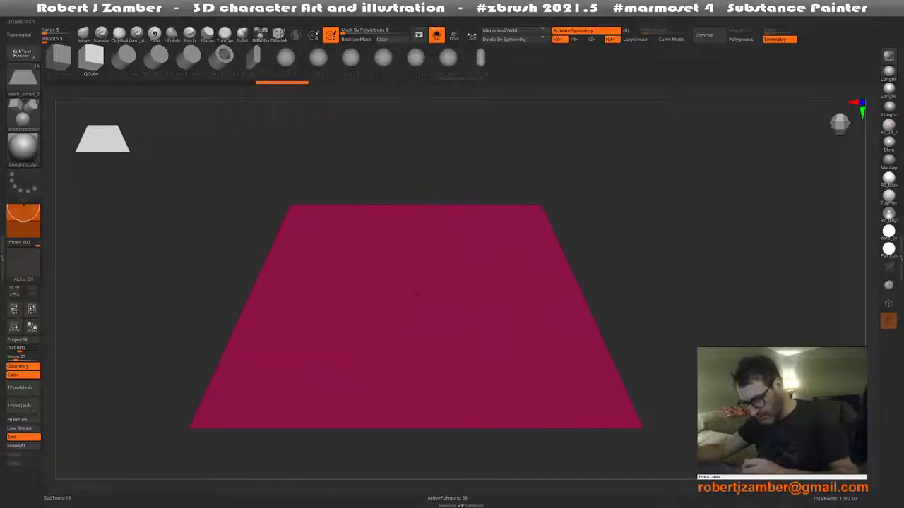
pyautogui.click(436, 36)
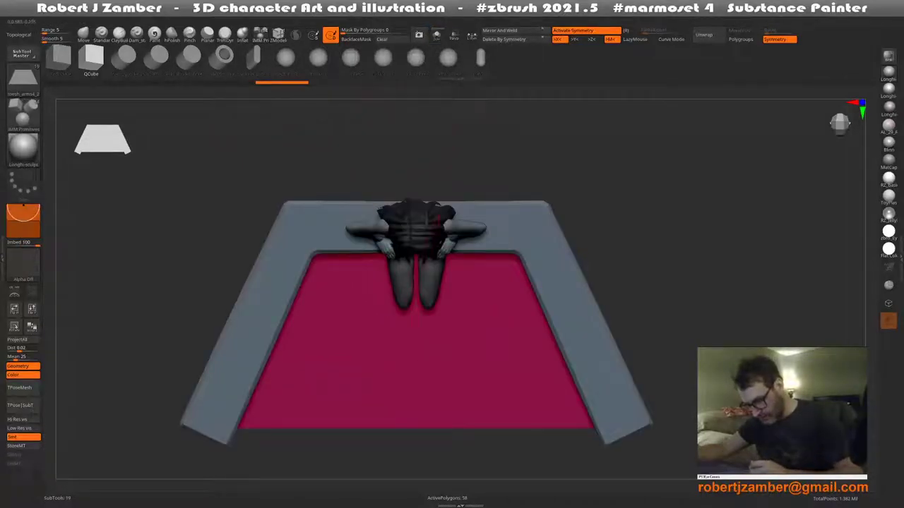
# From an overhead view, drag an IMM Primitives Cylinder onto the red base plate
pyautogui.keyDown('alt'); pyautogui.moveTo(411, 339); pyautogui.dragTo(411, 269); pyautogui.keyUp('alt')
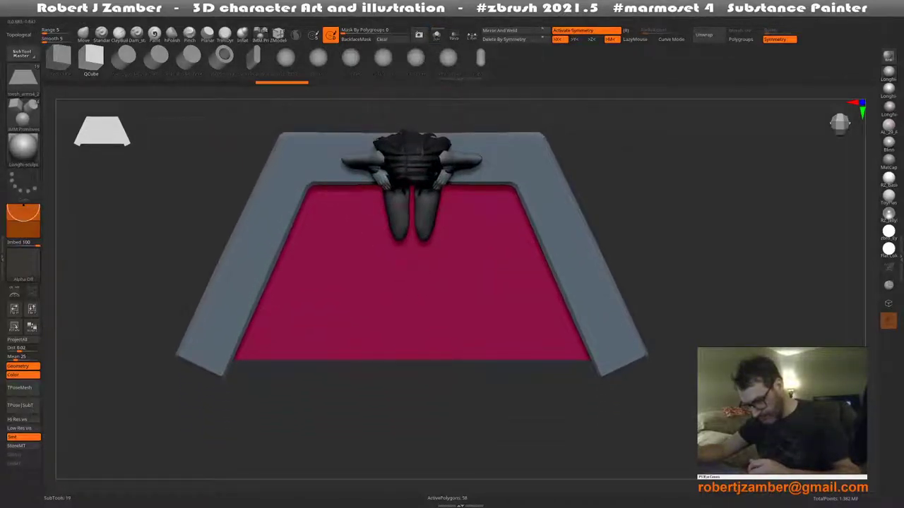
pyautogui.keyDown('shift'); pyautogui.moveTo(411, 423); pyautogui.dragTo(411, 331); pyautogui.keyUp('shift')
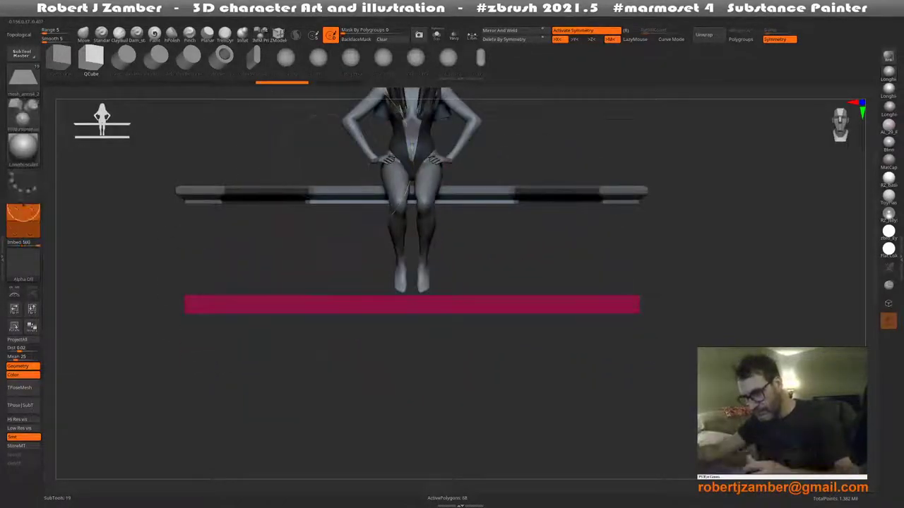
pyautogui.moveTo(331, 272); pyautogui.dragTo(329, 336)
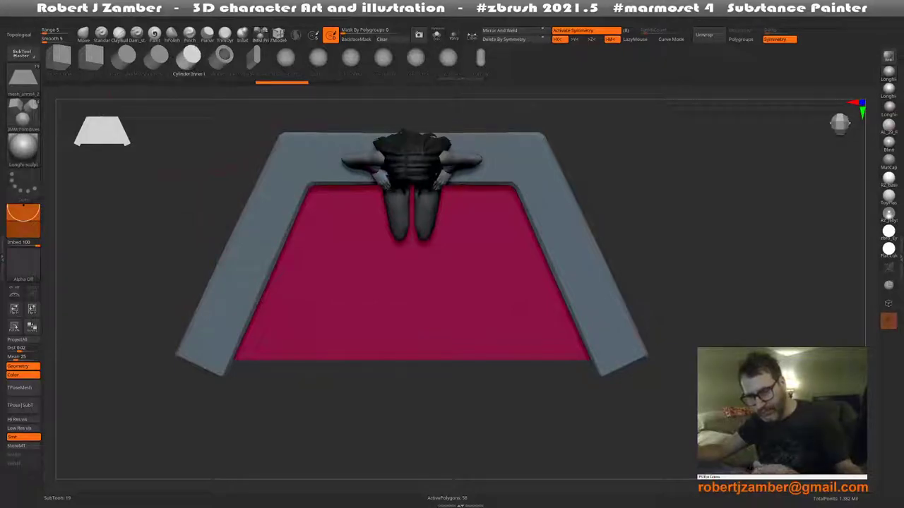
pyautogui.moveTo(412, 275)
pyautogui.mouseDown()
pyautogui.moveTo(412, 307)
pyautogui.moveTo(370, 295)
pyautogui.moveTo(369, 344)
pyautogui.mouseUp()
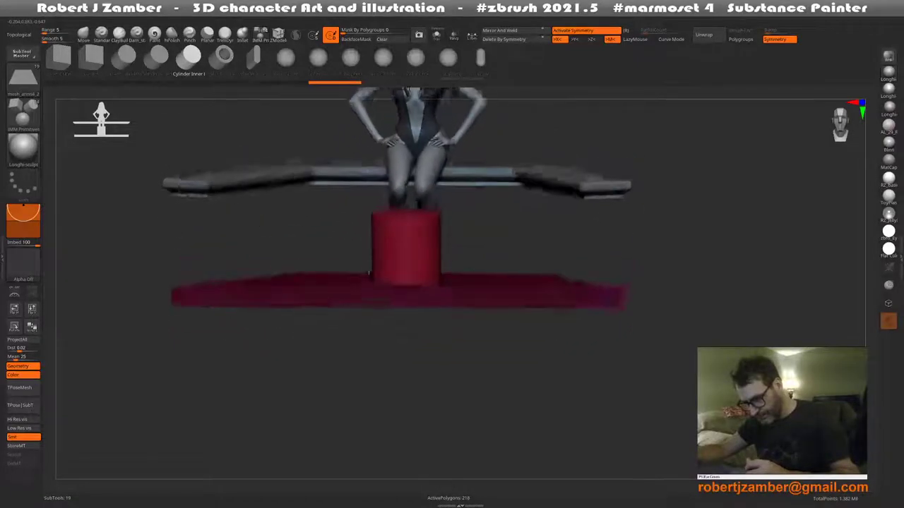
# With Transpose, scale the cylinder to about two thirds and slide it under the bench
pyautogui.press('w')
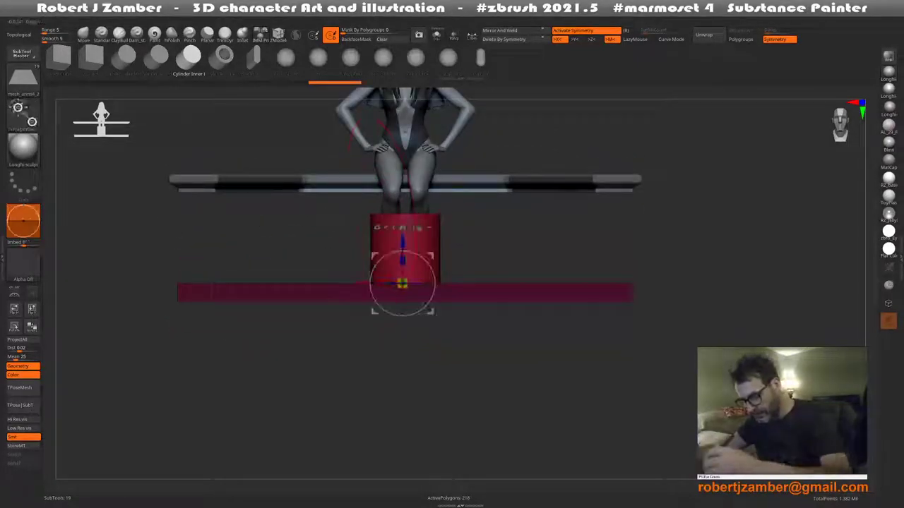
pyautogui.moveTo(411, 284); pyautogui.dragTo(411, 212)
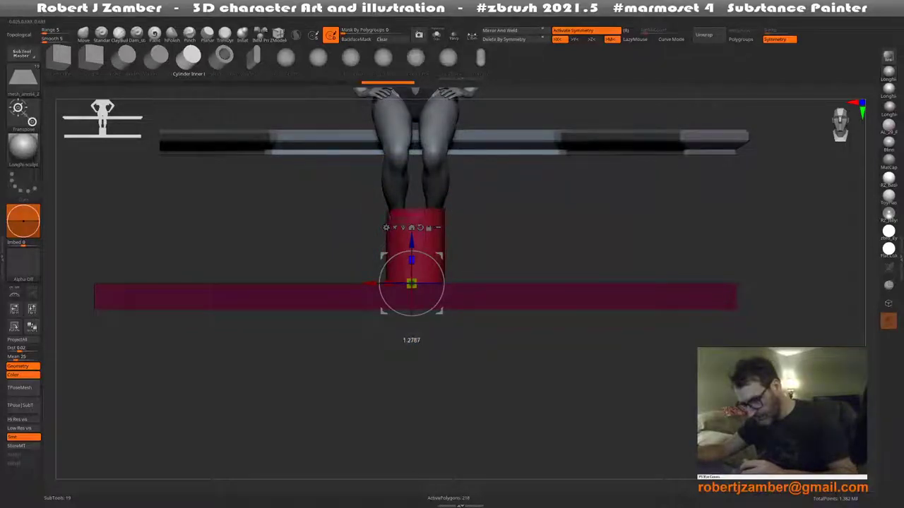
pyautogui.moveTo(409, 381)
pyautogui.mouseDown()
pyautogui.moveTo(353, 236)
pyautogui.moveTo(355, 271)
pyautogui.moveTo(341, 303)
pyautogui.mouseUp()
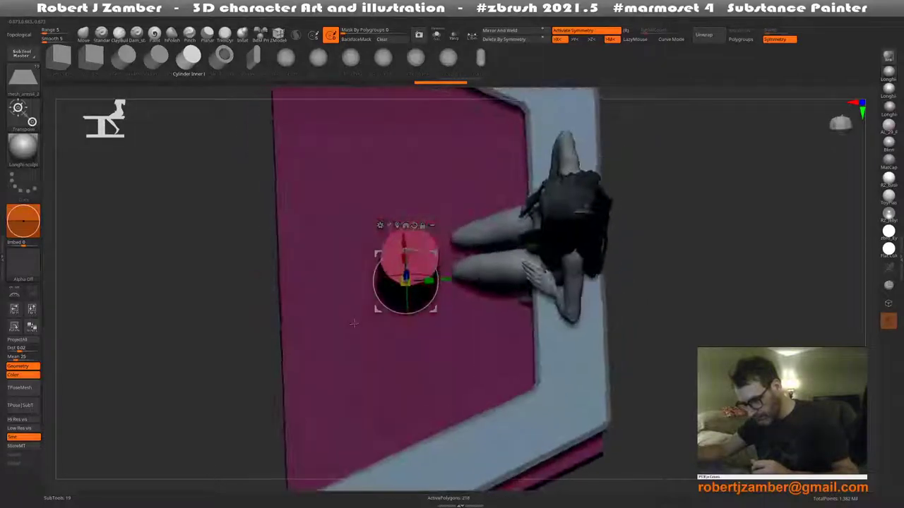
pyautogui.moveTo(341, 334)
pyautogui.mouseDown()
pyautogui.moveTo(337, 246)
pyautogui.moveTo(349, 304)
pyautogui.moveTo(305, 197)
pyautogui.moveTo(377, 299)
pyautogui.mouseUp()
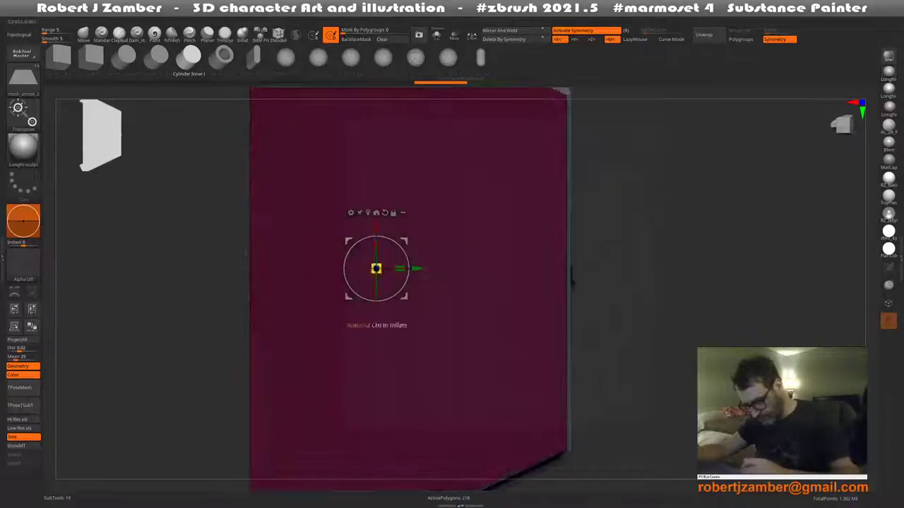
pyautogui.moveTo(417, 268)
pyautogui.mouseDown()
pyautogui.moveTo(540, 268)
pyautogui.moveTo(494, 318)
pyautogui.moveTo(438, 348)
pyautogui.moveTo(381, 332)
pyautogui.moveTo(457, 295)
pyautogui.moveTo(406, 343)
pyautogui.moveTo(414, 329)
pyautogui.mouseUp()
pyautogui.moveTo(411, 288)
pyautogui.keyDown('alt'); pyautogui.mouseDown()
pyautogui.moveTo(371, 279)
pyautogui.moveTo(318, 346)
pyautogui.mouseUp(); pyautogui.keyUp('alt')
# Turn off polyframe colours and hide the large base platform subtool
pyautogui.hotkey('shift', 'f')
pyautogui.keyDown('alt'); pyautogui.click(459, 374); pyautogui.keyUp('alt')
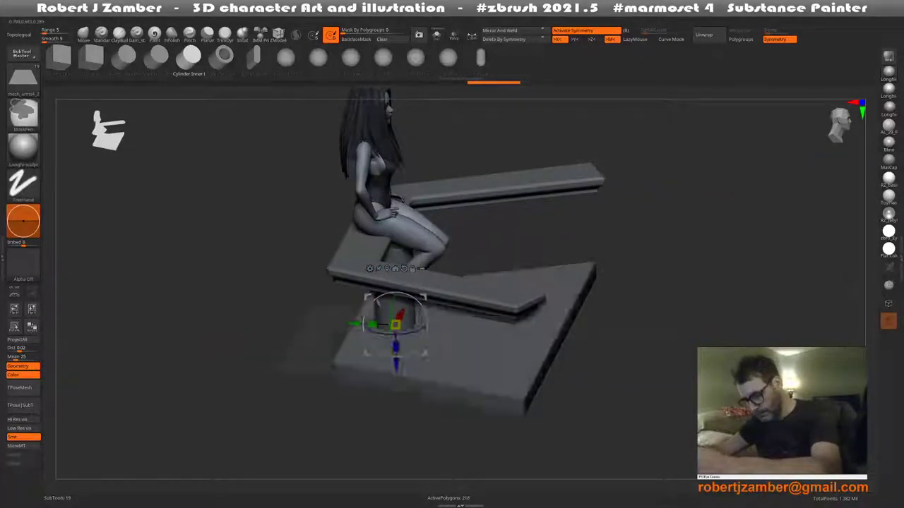
pyautogui.keyDown('ctrl'); pyautogui.keyDown('shift'); pyautogui.click(515, 403); pyautogui.keyUp('shift'); pyautogui.keyUp('ctrl')
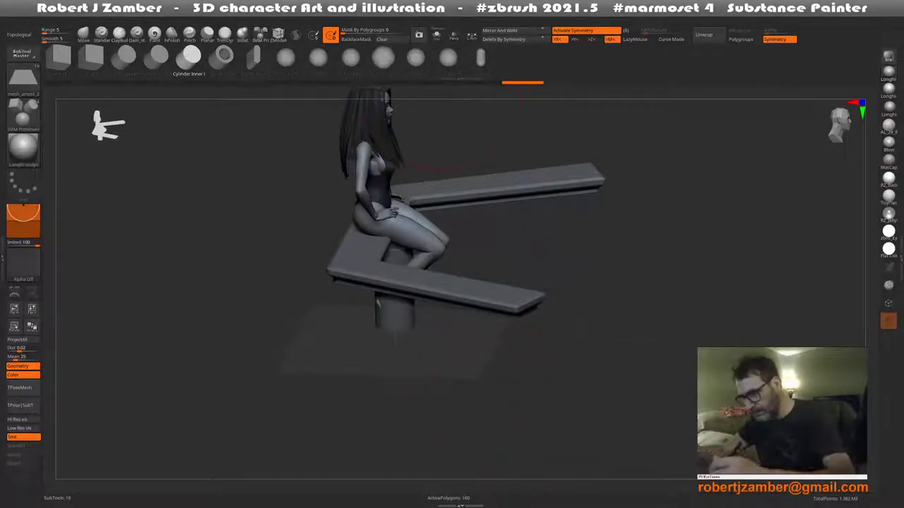
pyautogui.press('g')
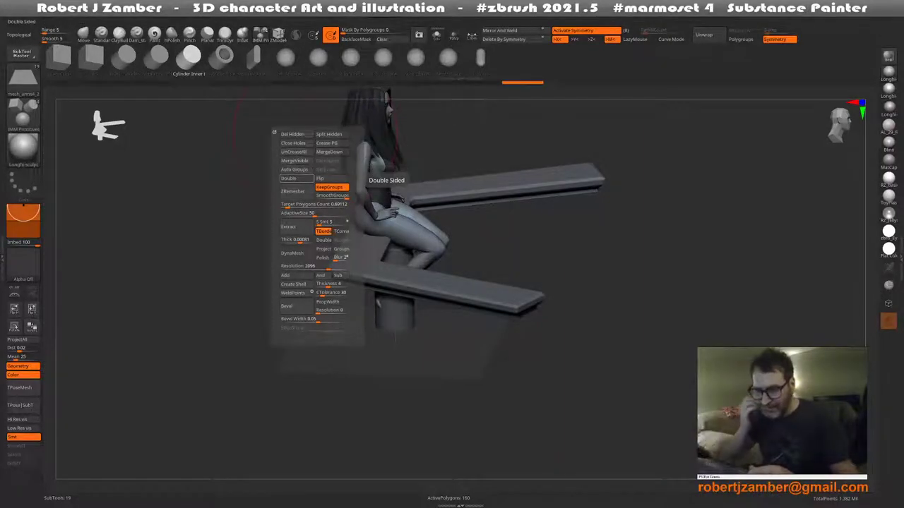
# Split the hidden base plate into its own subtool and solo the cylinder
pyautogui.click(329, 135)
pyautogui.keyDown('shift'); pyautogui.moveTo(438, 395); pyautogui.dragTo(365, 353); pyautogui.keyUp('shift')
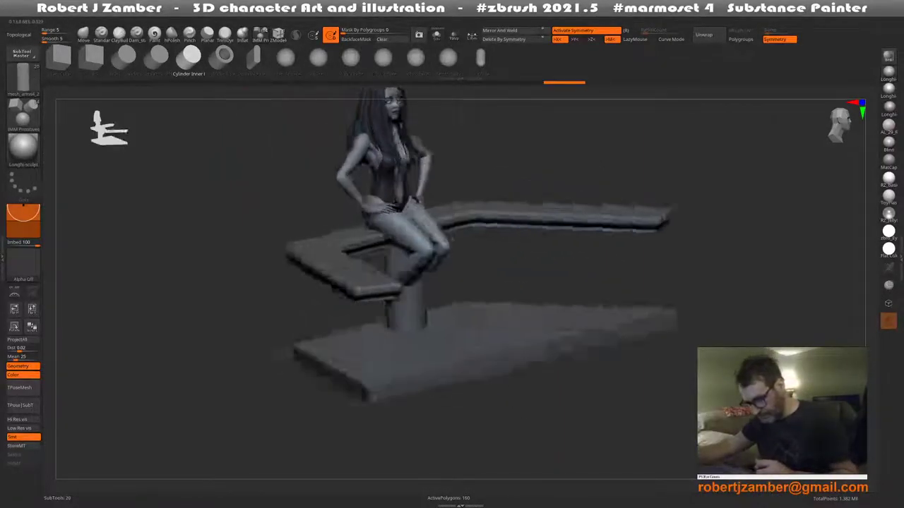
pyautogui.hotkey('ctrl', 'shift', 's')
pyautogui.keyDown('shift'); pyautogui.moveTo(100, 134); pyautogui.dragTo(104, 133); pyautogui.keyUp('shift')
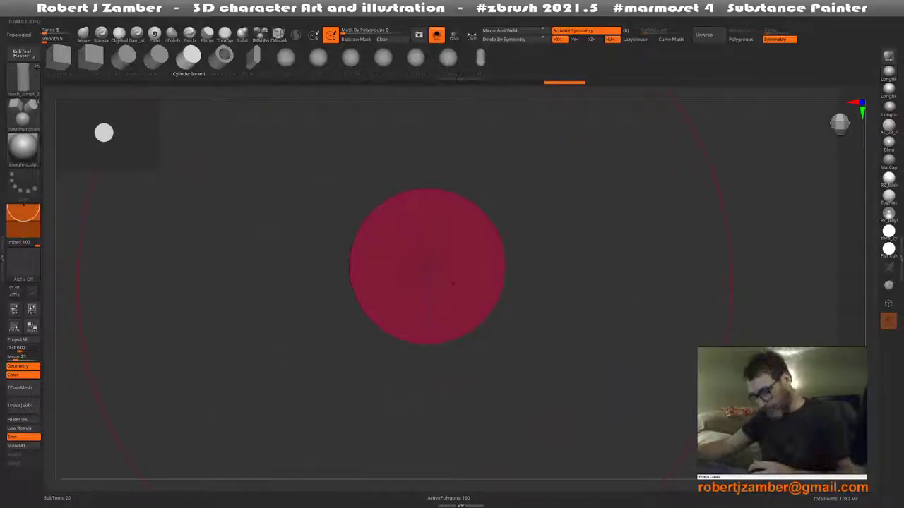
pyautogui.moveTo(452, 284)
pyautogui.mouseDown(button='right')
pyautogui.moveTo(372, 279)
pyautogui.moveTo(353, 242)
pyautogui.mouseUp(button='right')
pyautogui.moveTo(353, 316)
pyautogui.mouseDown(button='right')
pyautogui.moveTo(372, 336)
pyautogui.moveTo(374, 388)
pyautogui.mouseUp(button='right')
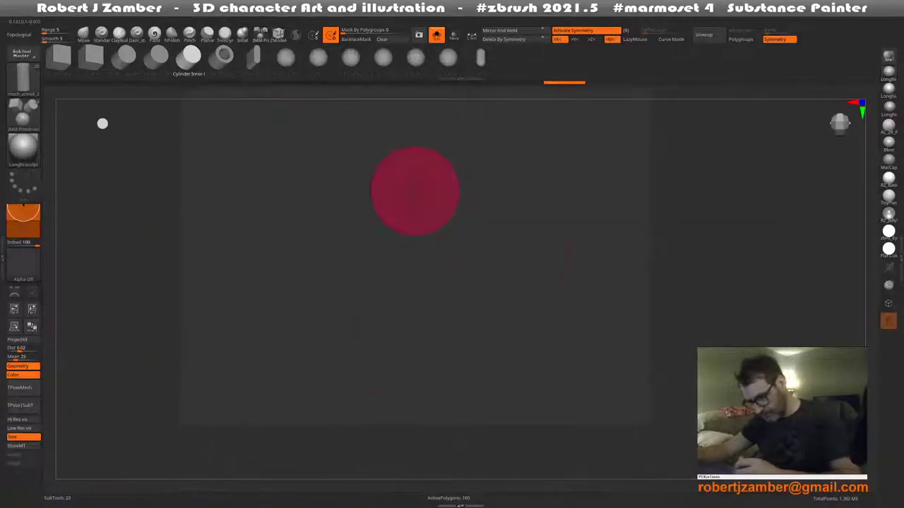
pyautogui.keyDown('ctrl'); pyautogui.moveTo(372, 318); pyautogui.dragTo(373, 282, button='right'); pyautogui.keyUp('ctrl')
pyautogui.keyDown('alt'); pyautogui.moveTo(373, 219); pyautogui.dragTo(367, 294, button='right'); pyautogui.keyUp('alt')
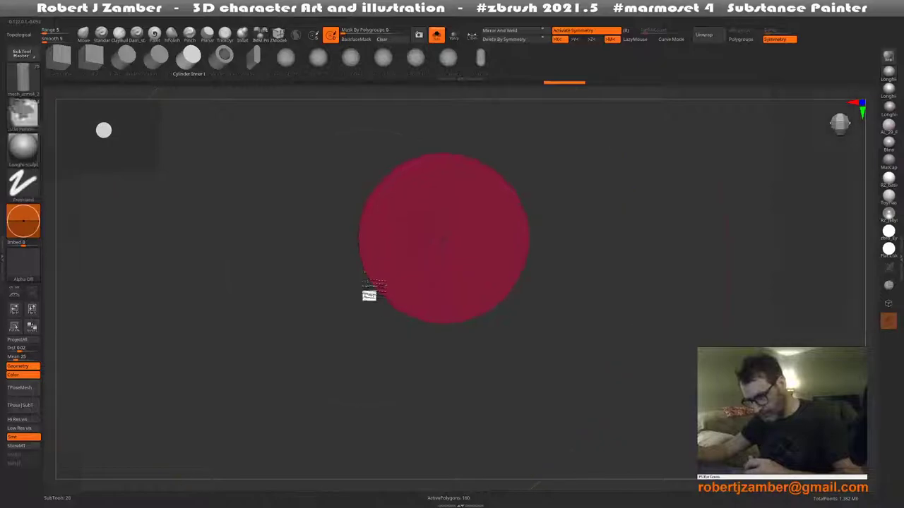
# Align the Transpose gizmo along the cylinder's axis and reselect the red cylinder
pyautogui.press('w')
pyautogui.keyDown('ctrl'); pyautogui.moveTo(459, 240); pyautogui.dragTo(460, 209, button='right'); pyautogui.keyUp('ctrl')
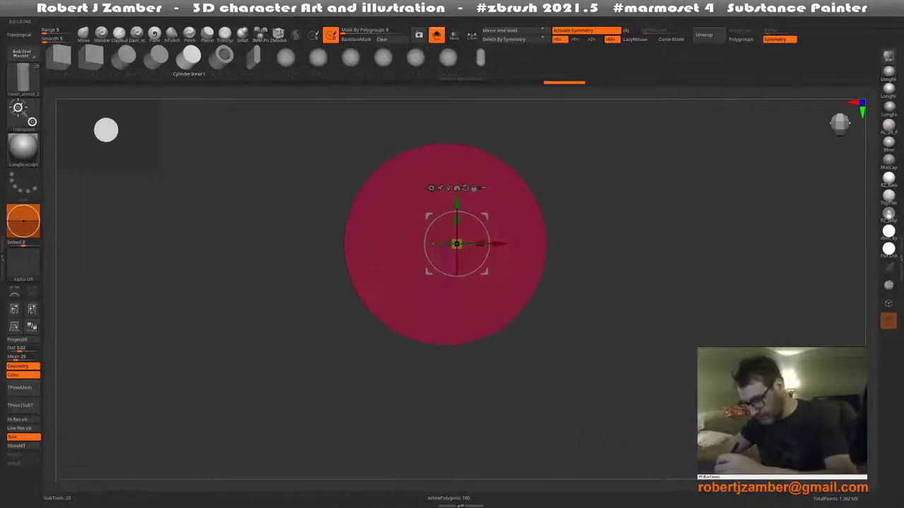
pyautogui.keyDown('alt'); pyautogui.moveTo(457, 219); pyautogui.dragTo(457, 282); pyautogui.keyUp('alt')
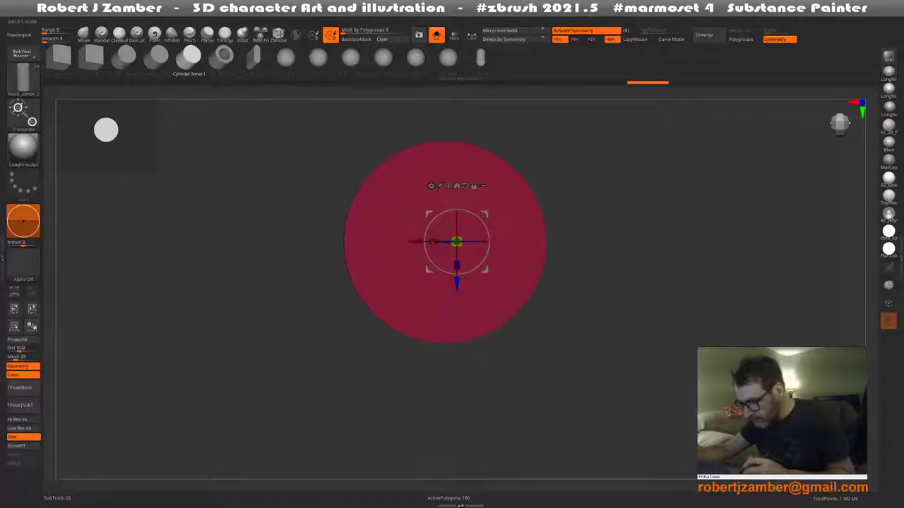
pyautogui.keyDown('shift'); pyautogui.moveTo(607, 282); pyautogui.dragTo(607, 212); pyautogui.keyUp('shift')
pyautogui.keyDown('alt'); pyautogui.moveTo(483, 156); pyautogui.dragTo(483, 331); pyautogui.keyUp('alt')
pyautogui.moveTo(367, 283)
pyautogui.mouseDown()
pyautogui.moveTo(346, 286)
pyautogui.moveTo(346, 268)
pyautogui.mouseUp()
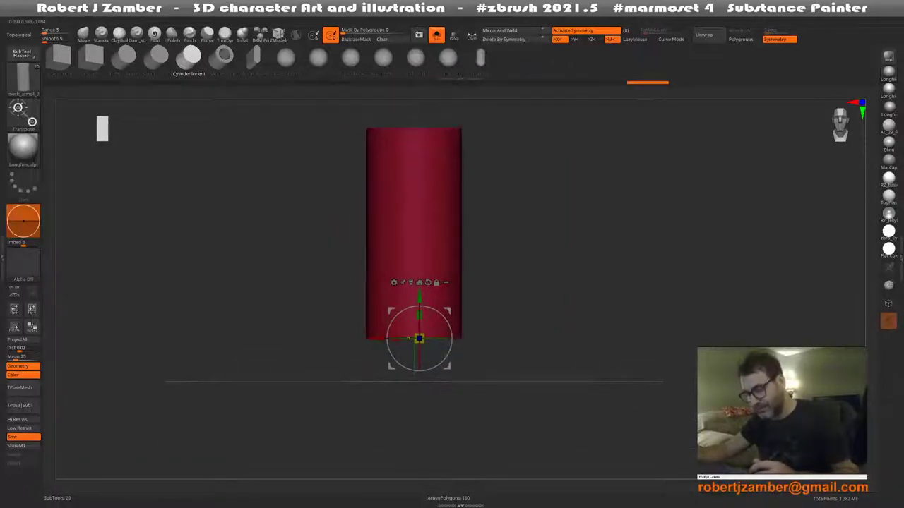
pyautogui.keyDown('alt'); pyautogui.click(408, 339); pyautogui.keyUp('alt')
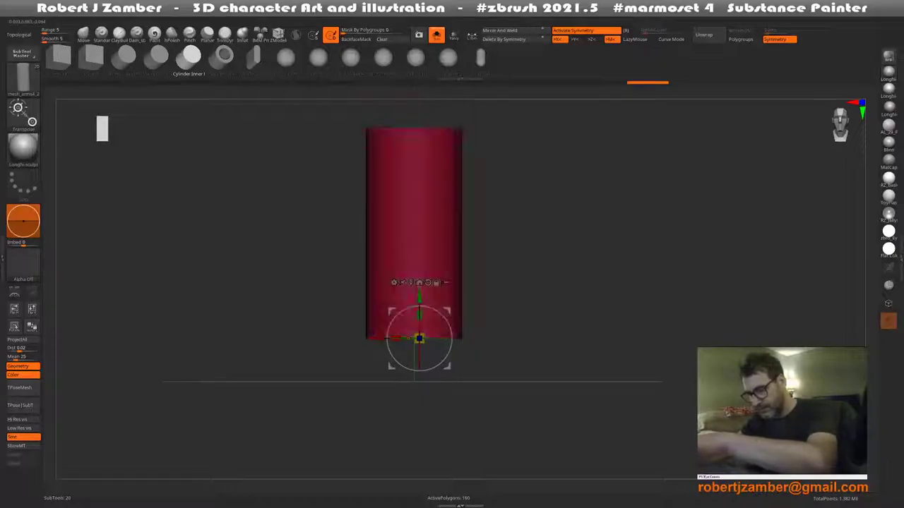
pyautogui.moveTo(332, 284); pyautogui.dragTo(339, 297)
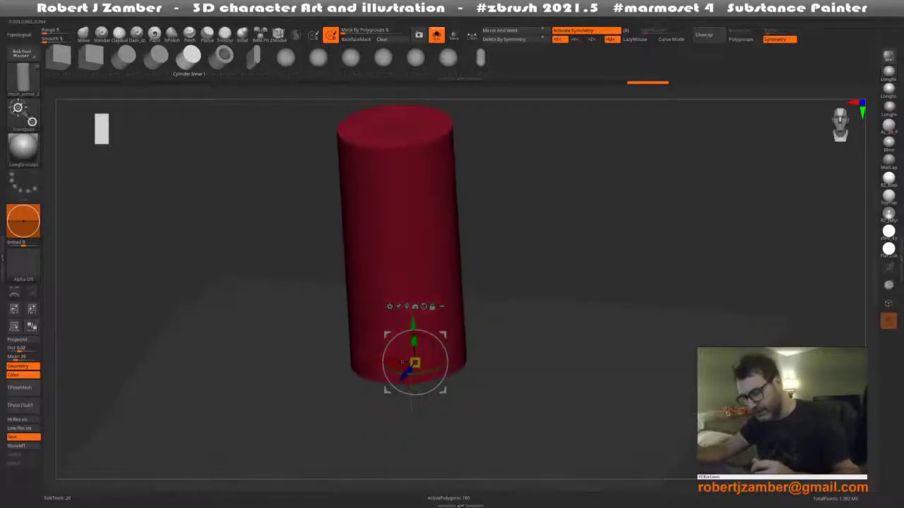
pyautogui.keyDown('alt'); pyautogui.click(402, 361); pyautogui.keyUp('alt')
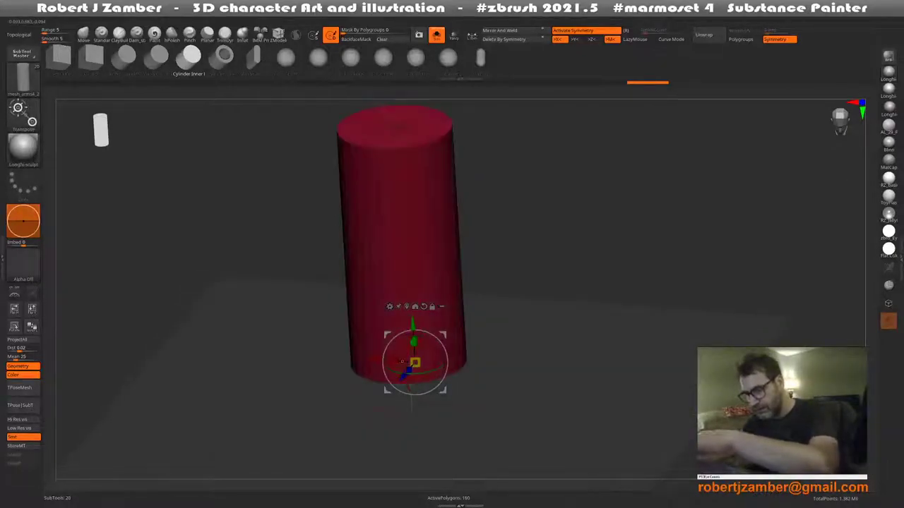
# Switch the cylinder to ZModeler, trying and undoing a multiple edge loop insert
pyautogui.press('q')
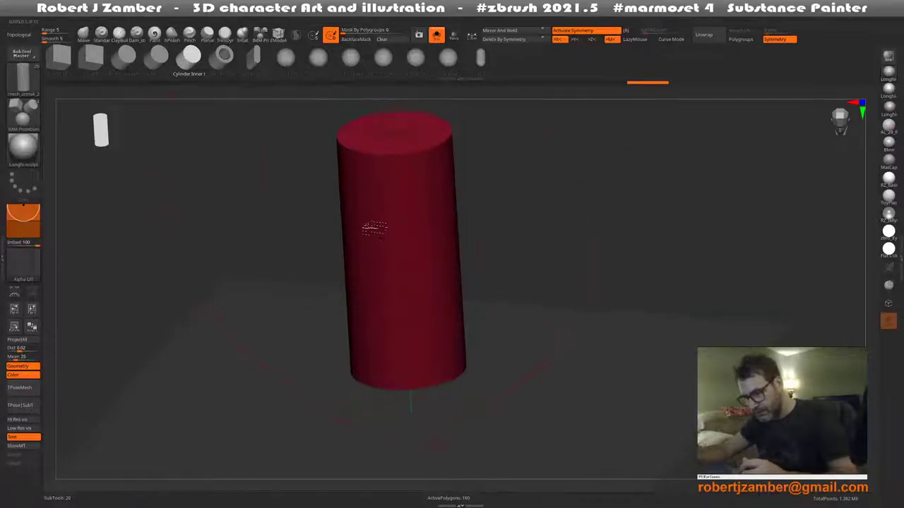
pyautogui.moveTo(369, 225); pyautogui.dragTo(369, 238)
pyautogui.press('b')
pyautogui.press('z')
pyautogui.press('m')
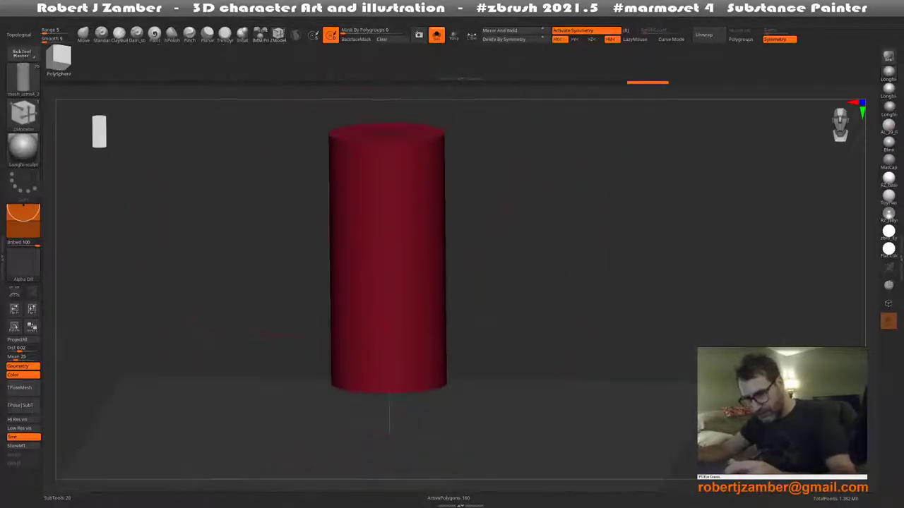
pyautogui.moveTo(369, 240); pyautogui.dragTo(329, 230)
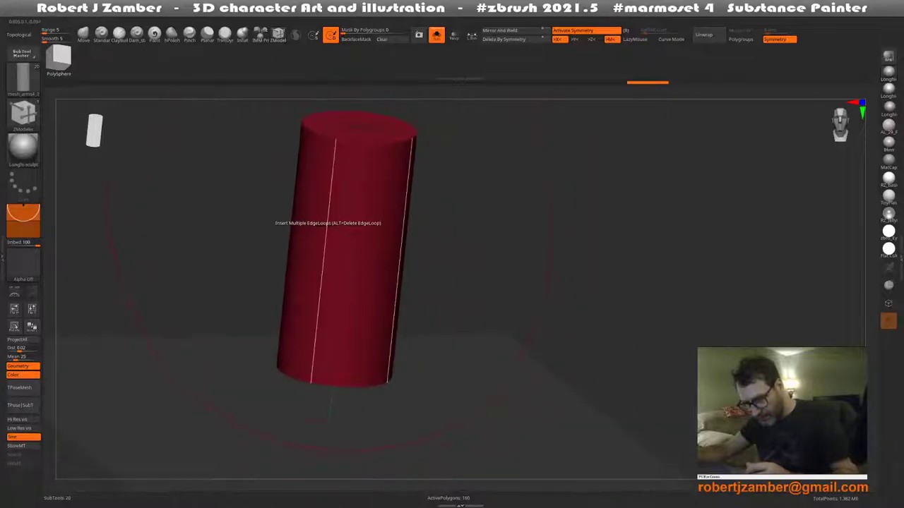
pyautogui.press('space')
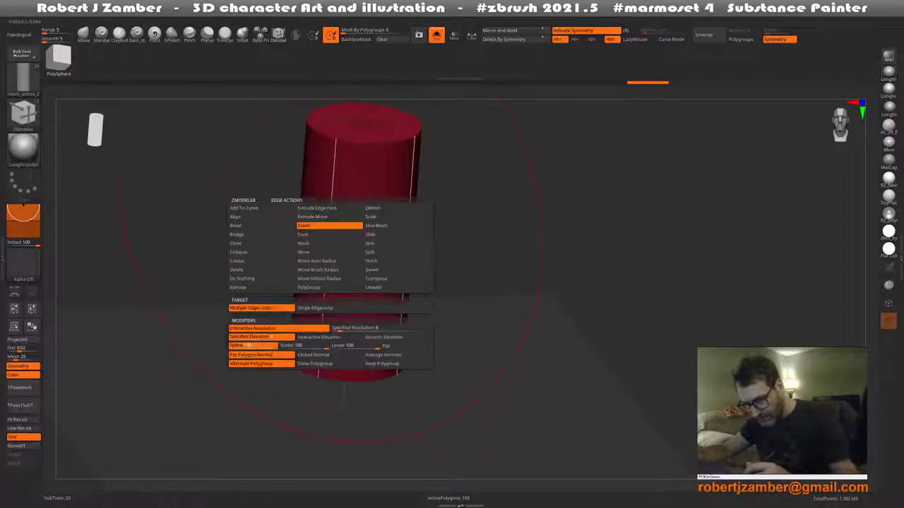
pyautogui.click(323, 217)
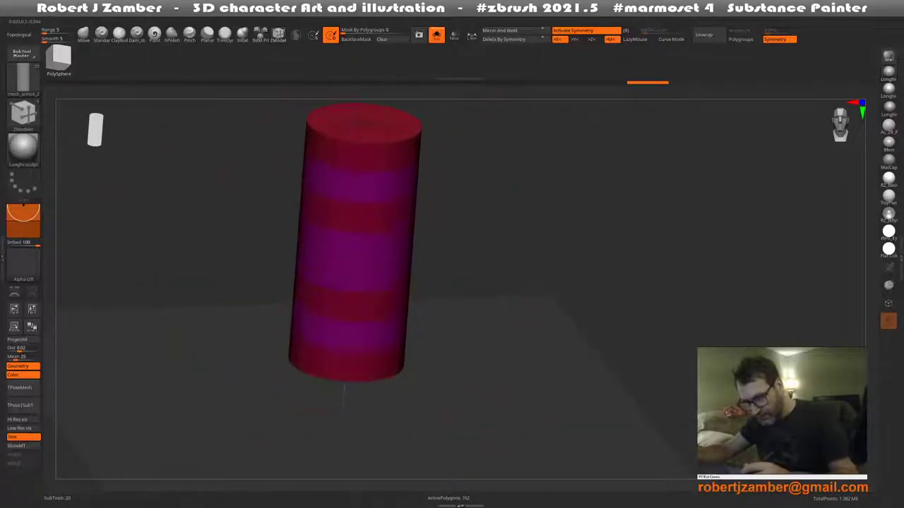
pyautogui.hotkey('ctrl', 'z')
pyautogui.hotkey('ctrl', 'z')
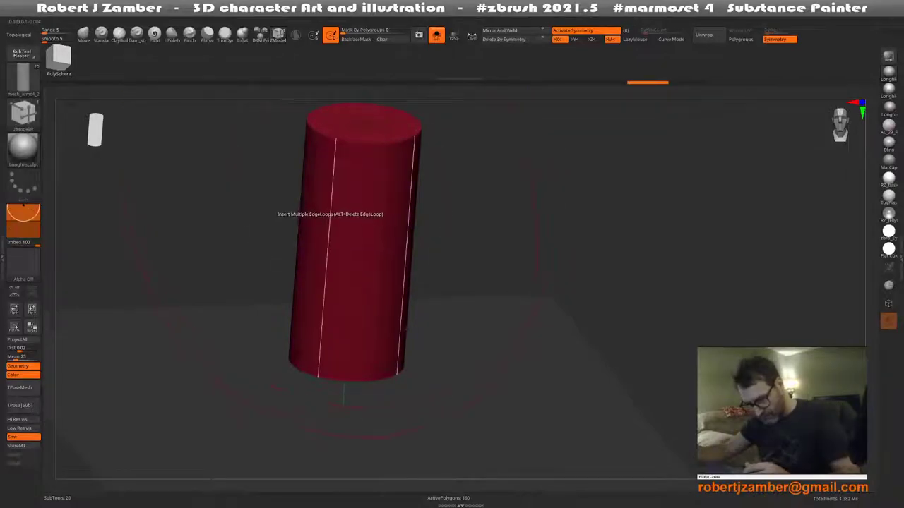
pyautogui.press('space')
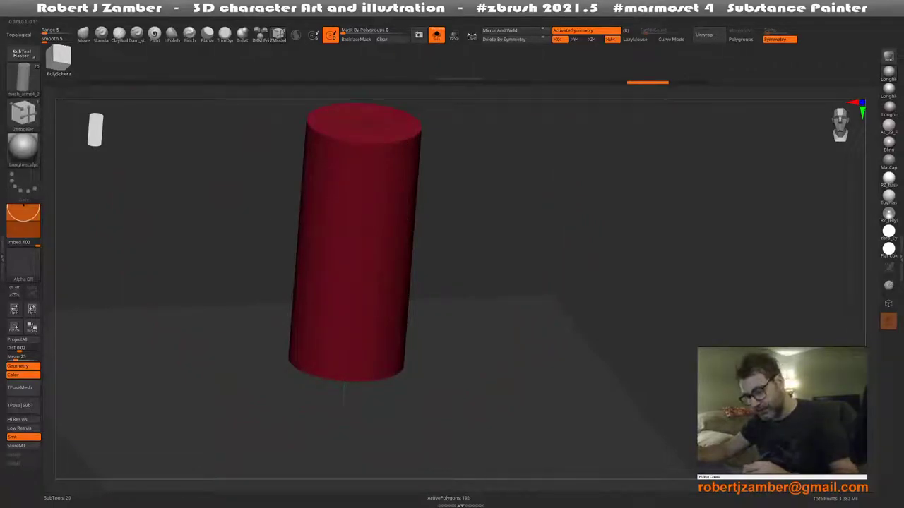
pyautogui.keyDown('shift'); pyautogui.moveTo(494, 247); pyautogui.dragTo(508, 254); pyautogui.keyUp('shift')
# Turn Solo off and hide the leg subtools to view the column and beam
pyautogui.click(437, 35)
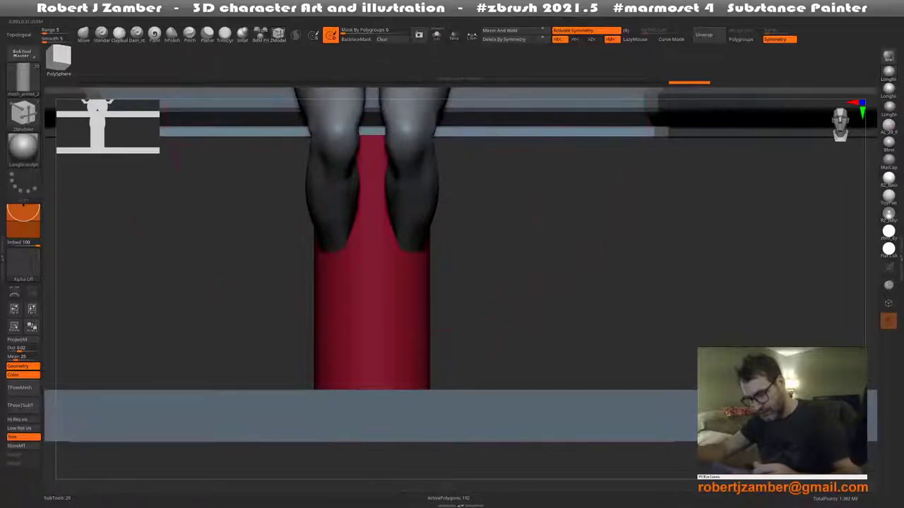
pyautogui.press('F1')
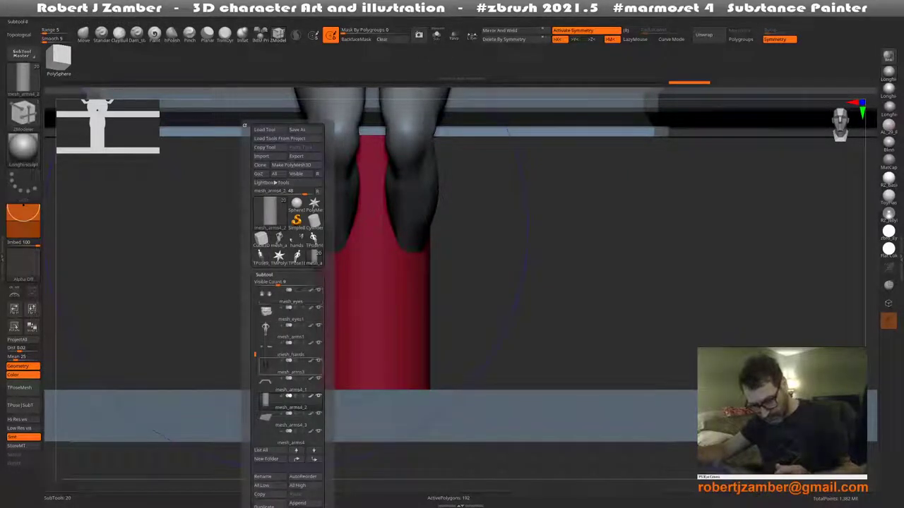
pyautogui.keyDown('shift'); pyautogui.click(318, 395); pyautogui.keyUp('shift')
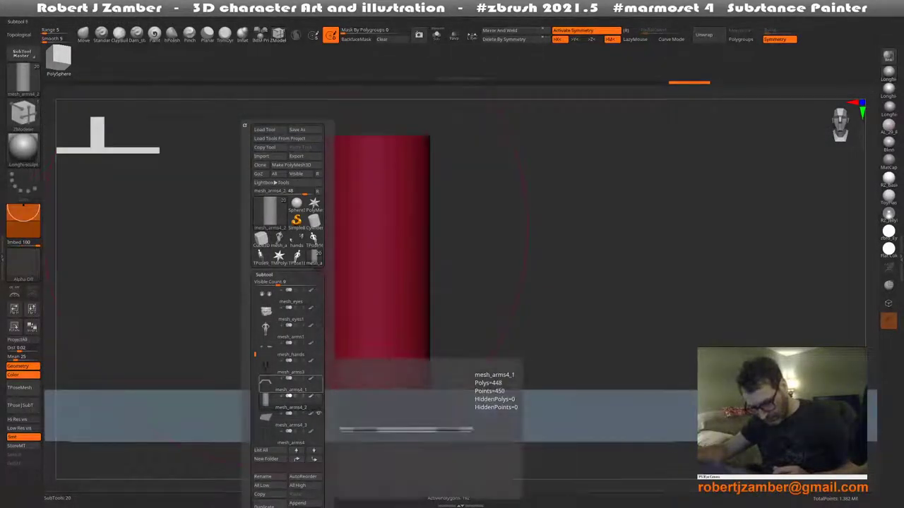
pyautogui.moveTo(565, 283)
pyautogui.mouseDown()
pyautogui.moveTo(551, 311)
pyautogui.moveTo(523, 332)
pyautogui.mouseUp()
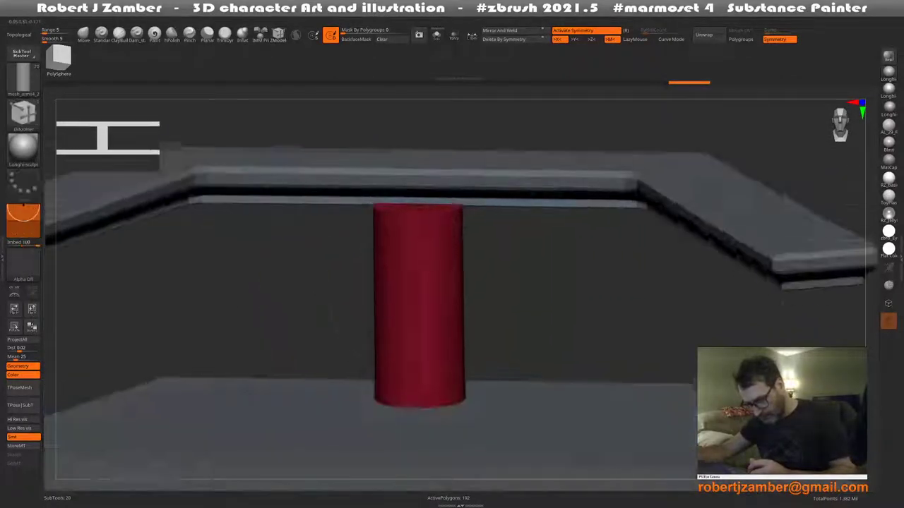
pyautogui.moveTo(395, 269)
pyautogui.mouseDown()
pyautogui.moveTo(395, 344)
pyautogui.moveTo(398, 301)
pyautogui.mouseUp()
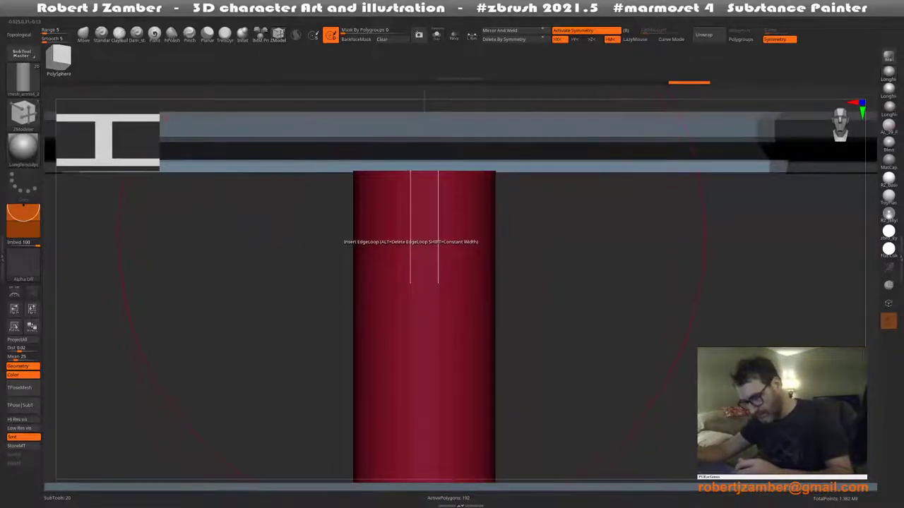
# Insert an edge loop near the top and scale the top loop inward into a neck
pyautogui.press('space')
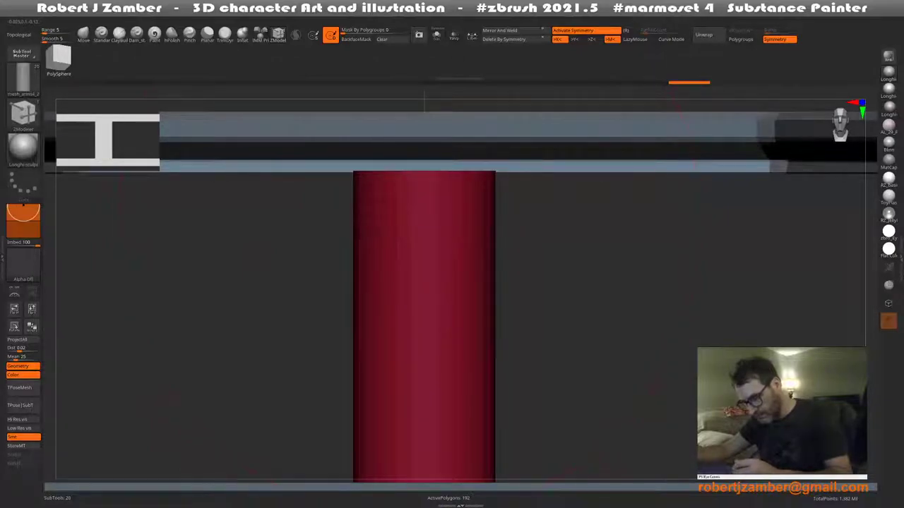
pyautogui.press('space')
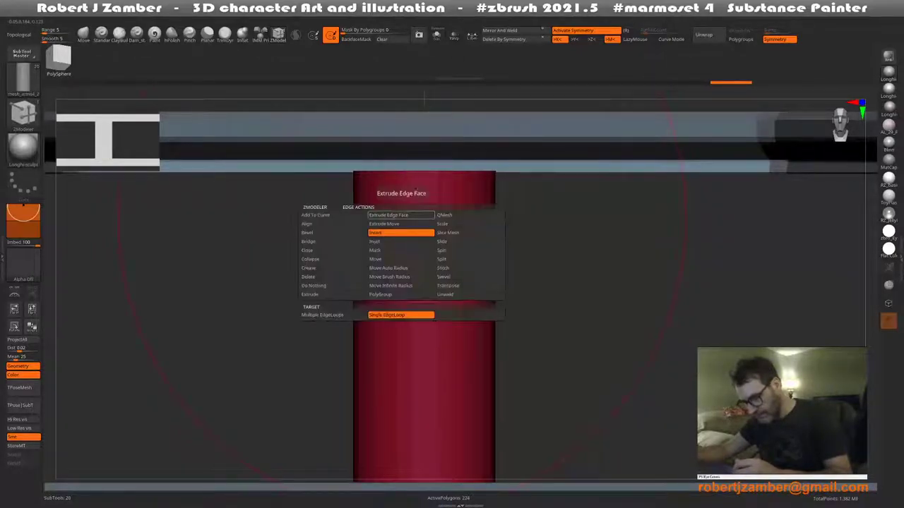
pyautogui.click(466, 224)
pyautogui.click(333, 314)
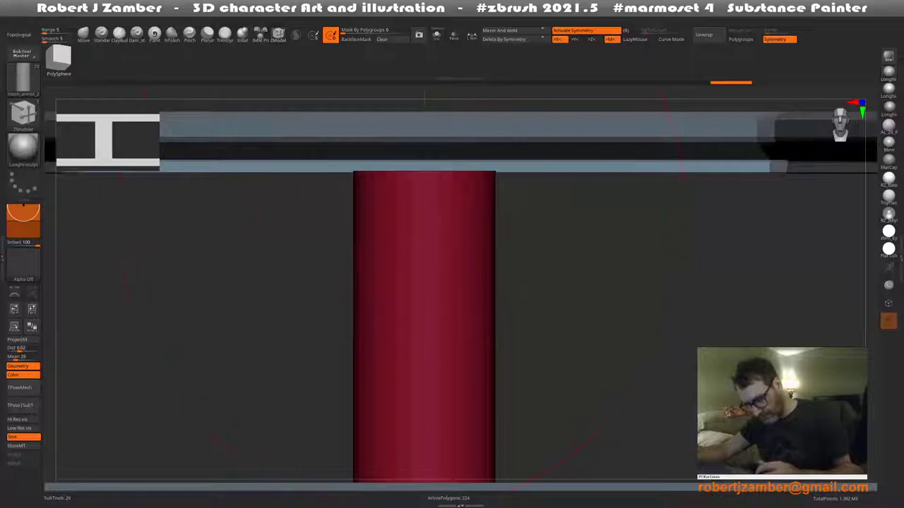
pyautogui.moveTo(378, 215); pyautogui.dragTo(387, 225)
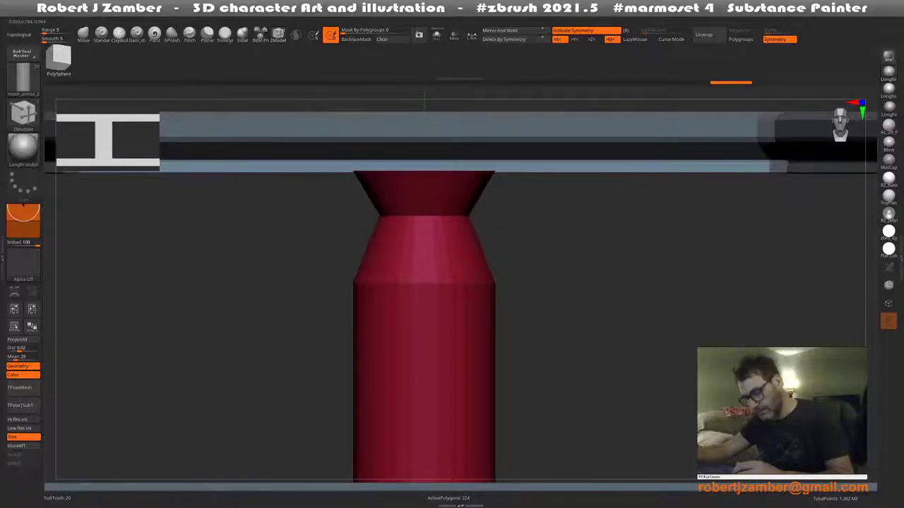
# Bevel the edge loop below the neck into a band
pyautogui.scroll(2, 380, 210)
pyautogui.press('space')
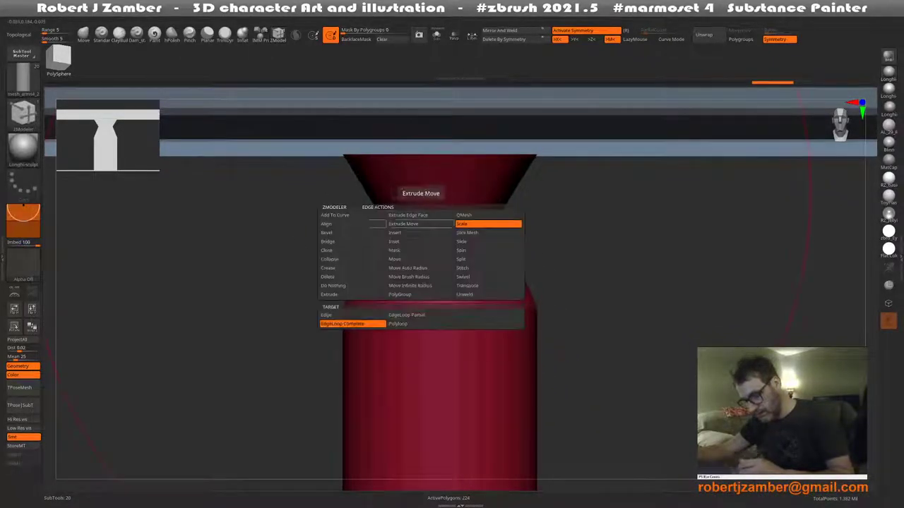
pyautogui.click(353, 232)
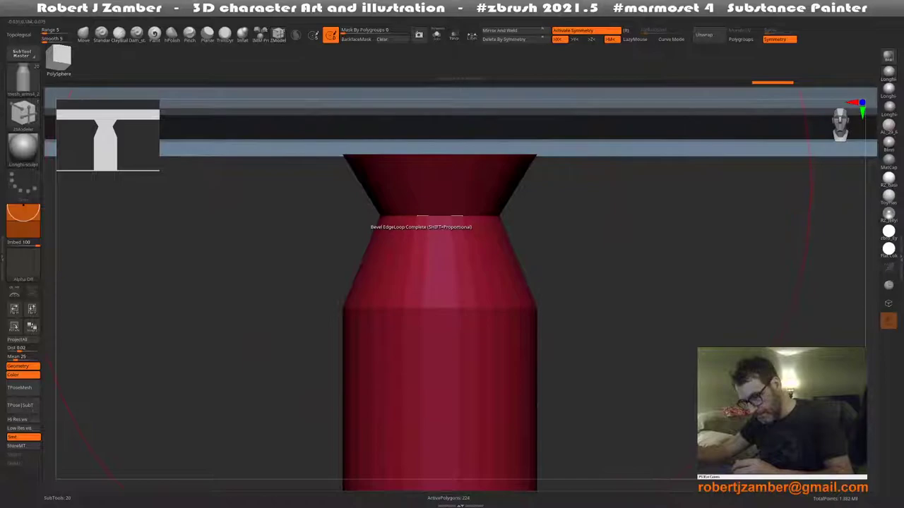
pyautogui.moveTo(423, 217)
pyautogui.mouseDown()
pyautogui.moveTo(432, 240)
pyautogui.moveTo(431, 230)
pyautogui.mouseUp()
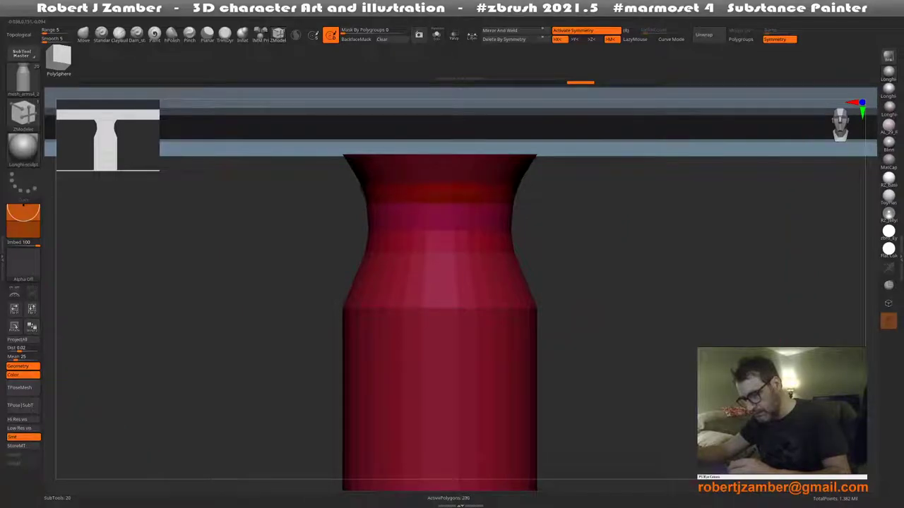
pyautogui.keyDown('alt'); pyautogui.moveTo(368, 286); pyautogui.dragTo(420, 134); pyautogui.keyUp('alt')
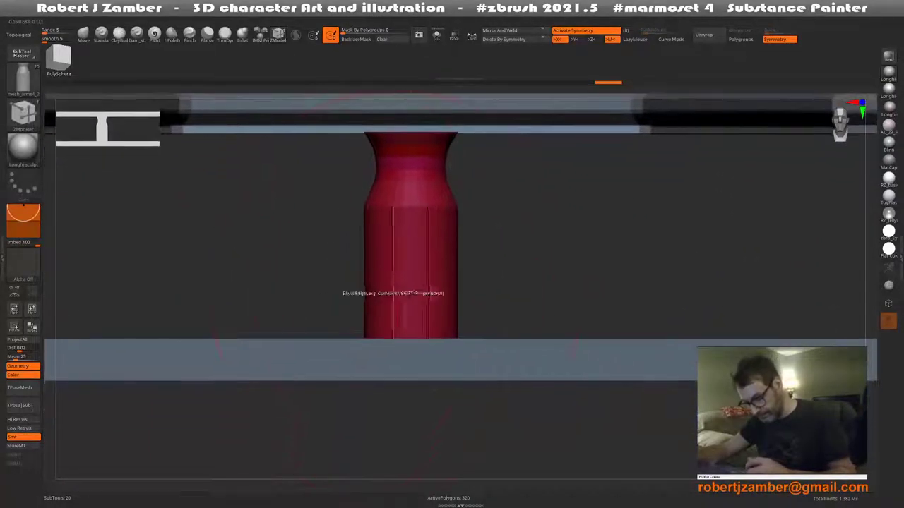
pyautogui.moveTo(384, 294); pyautogui.dragTo(399, 304)
pyautogui.press('space')
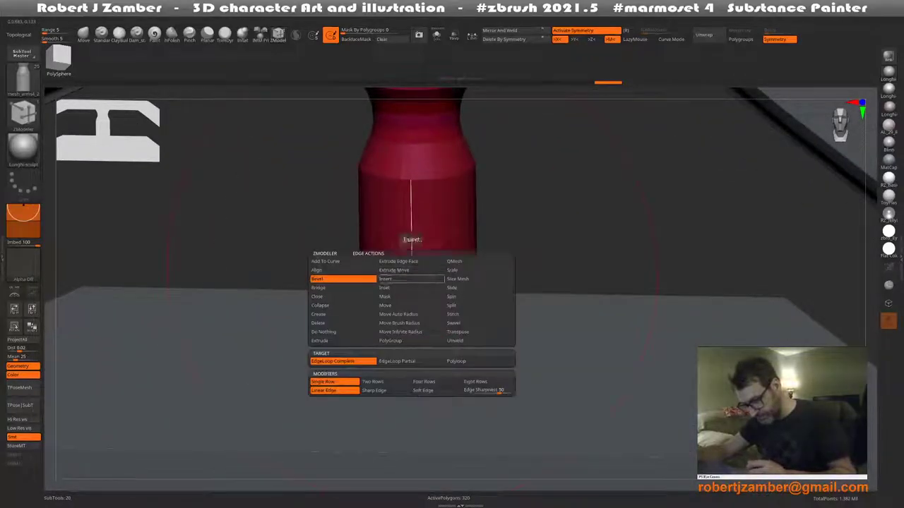
# Insert an edge loop lower on the column and bevel it into a wide band
pyautogui.click(412, 263)
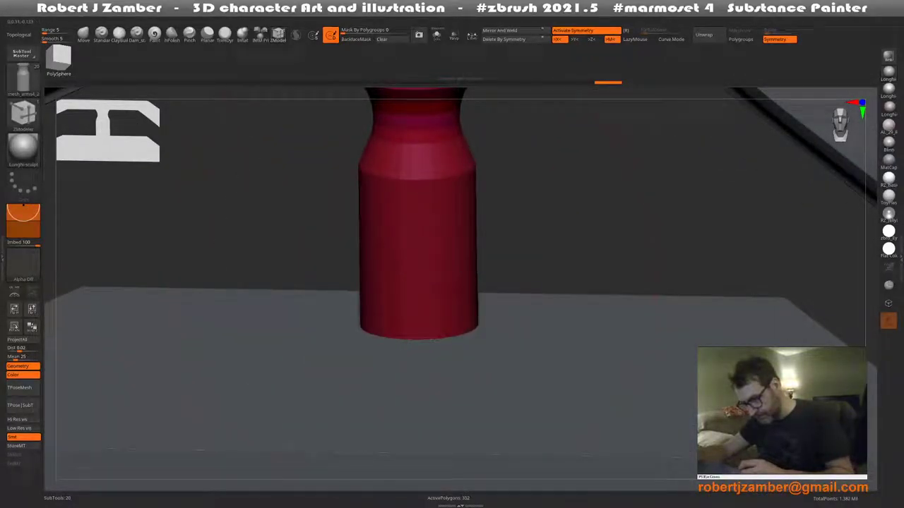
pyautogui.moveTo(423, 268); pyautogui.dragTo(412, 259, button='right')
pyautogui.press('space')
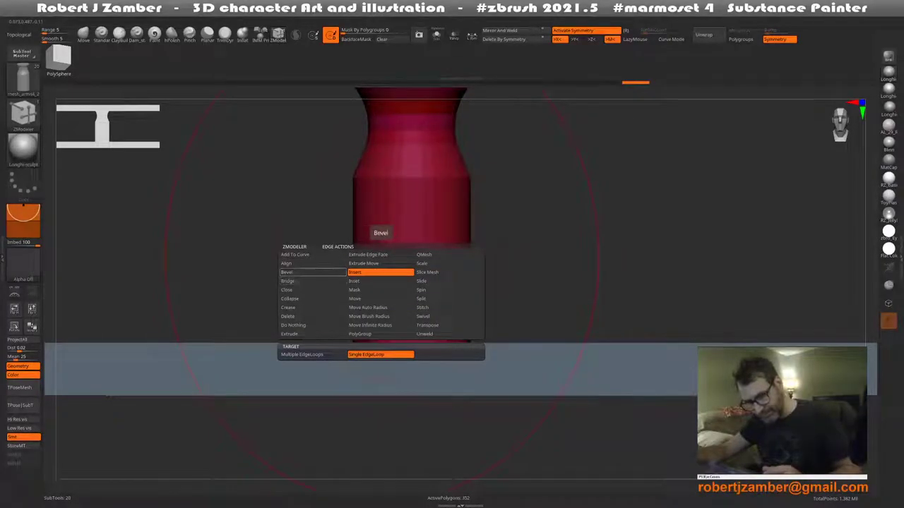
pyautogui.click(421, 307)
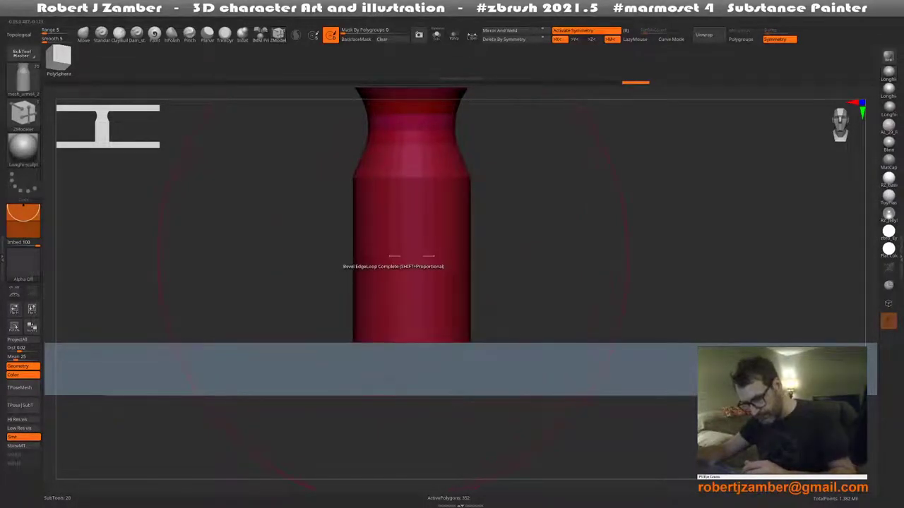
pyautogui.moveTo(410, 258); pyautogui.dragTo(451, 258)
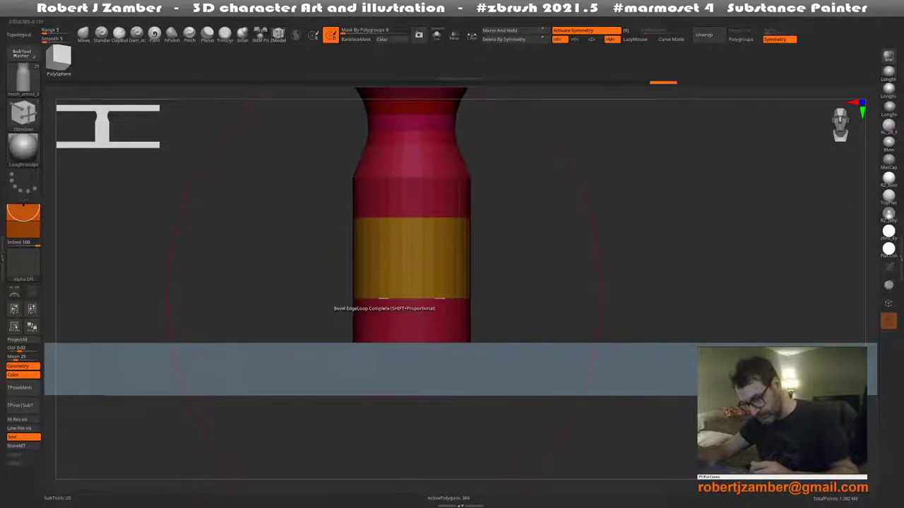
# Extrude the yellow band outward with Extrude Polygroup All to widen the belly
pyautogui.moveTo(381, 300); pyautogui.dragTo(382, 318)
pyautogui.press('space')
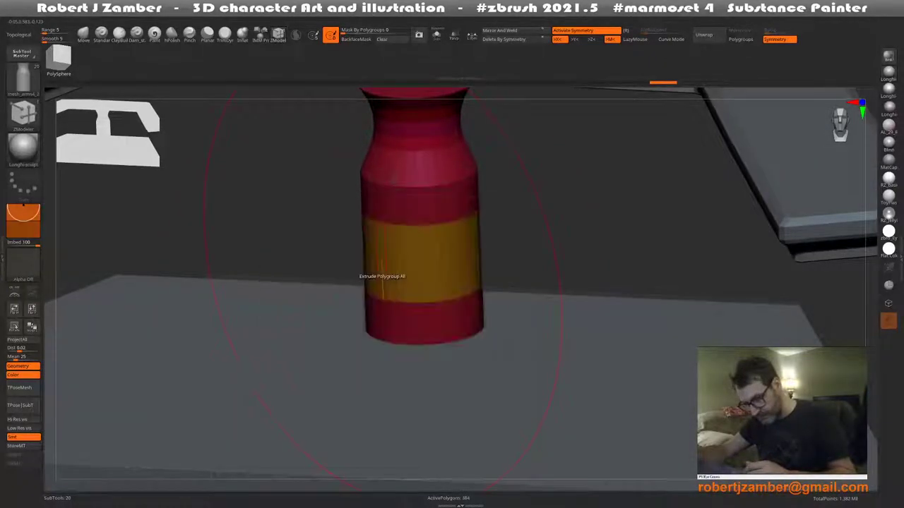
pyautogui.moveTo(381, 275); pyautogui.dragTo(347, 303)
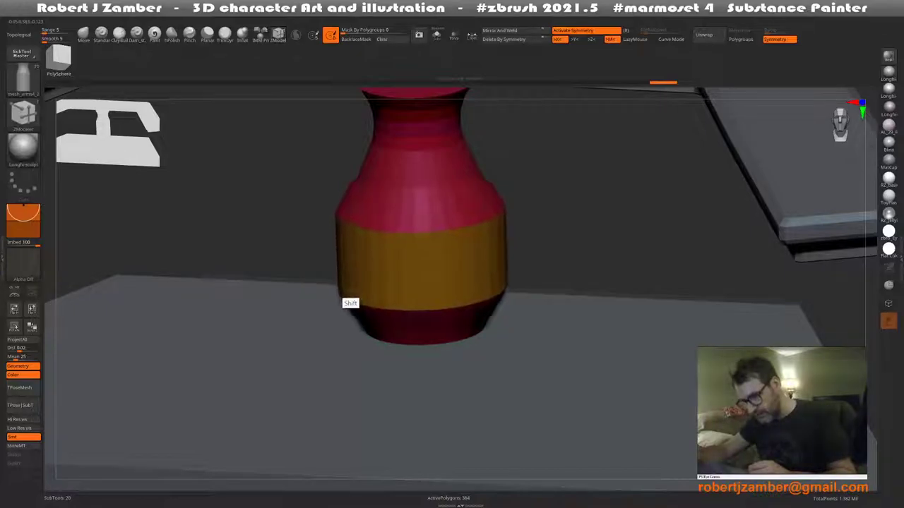
pyautogui.moveTo(346, 303)
pyautogui.keyDown('shift'); pyautogui.mouseDown(button='right')
pyautogui.moveTo(316, 291)
pyautogui.moveTo(331, 295)
pyautogui.moveTo(325, 282)
pyautogui.moveTo(337, 305)
pyautogui.moveTo(334, 382)
pyautogui.moveTo(336, 362)
pyautogui.moveTo(354, 363)
pyautogui.mouseUp(button='right'); pyautogui.keyUp('shift')
pyautogui.hotkey('shift', 'f')
# Narrow the column with Transpose Scale XYZ, checking it from above and front
pyautogui.press('w')
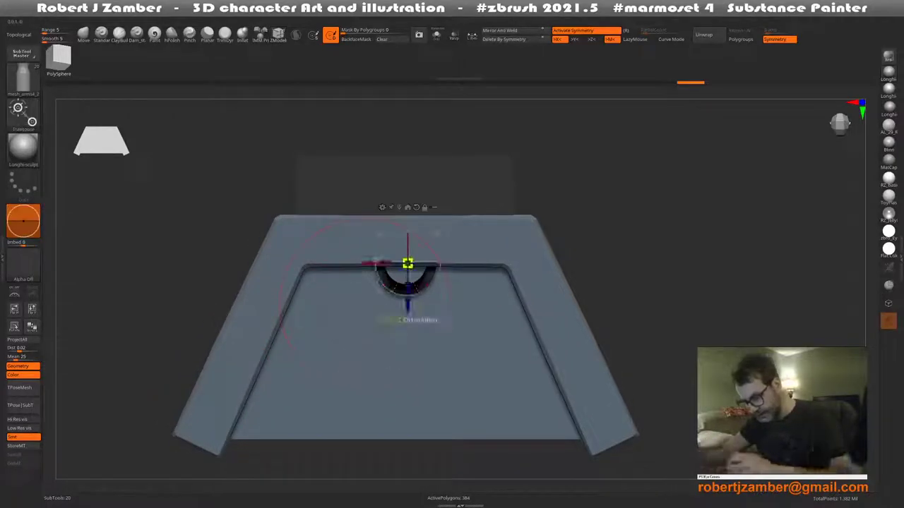
pyautogui.moveTo(408, 265); pyautogui.dragTo(407, 240)
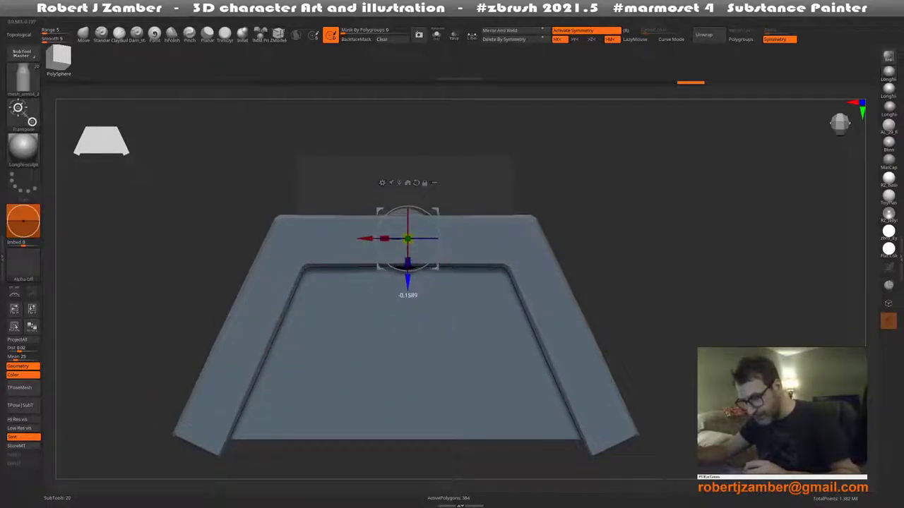
pyautogui.moveTo(408, 240); pyautogui.dragTo(416, 314, button='right')
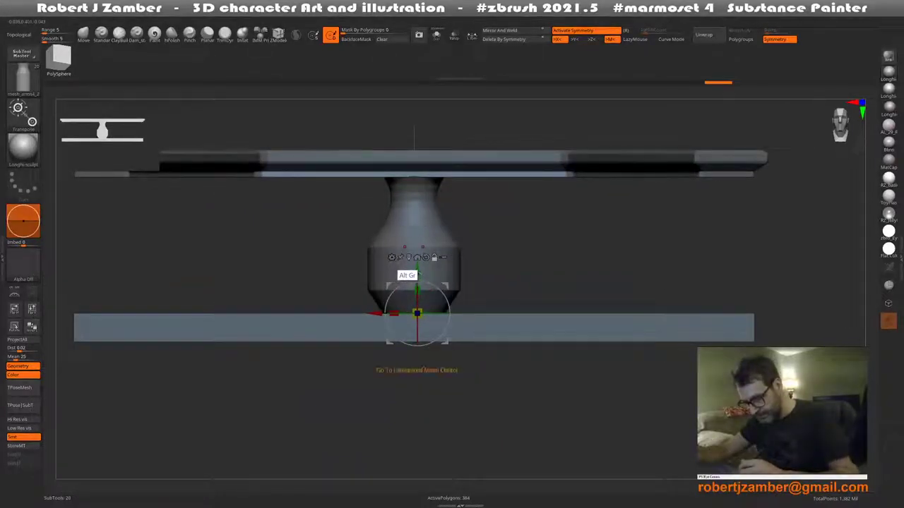
pyautogui.moveTo(416, 313)
pyautogui.keyDown('alt'); pyautogui.mouseDown()
pyautogui.moveTo(435, 245)
pyautogui.moveTo(408, 249)
pyautogui.mouseUp(); pyautogui.keyUp('alt')
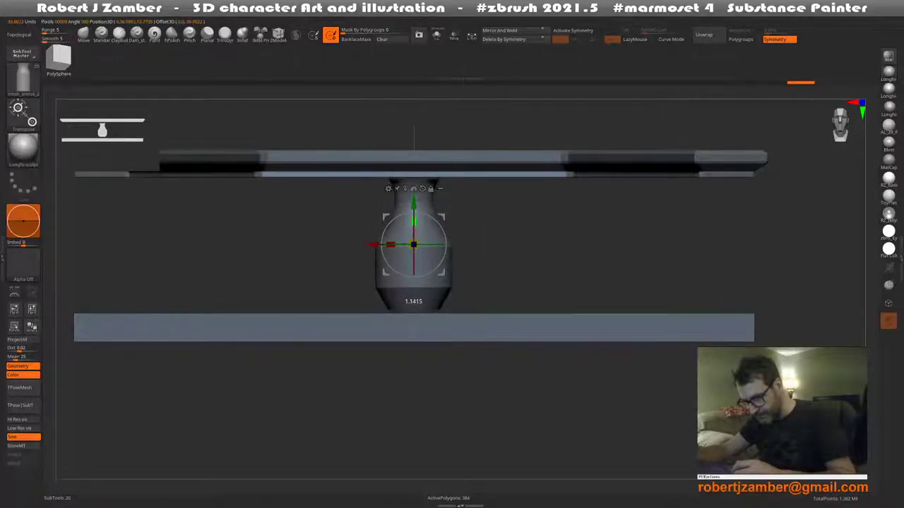
pyautogui.moveTo(537, 395); pyautogui.dragTo(536, 396)
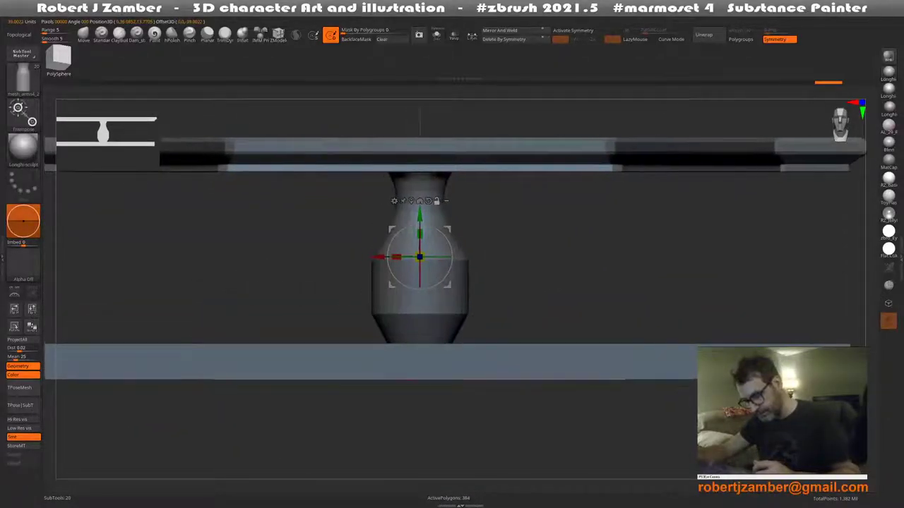
pyautogui.moveTo(395, 381)
pyautogui.mouseDown()
pyautogui.moveTo(349, 321)
pyautogui.moveTo(427, 106)
pyautogui.mouseUp()
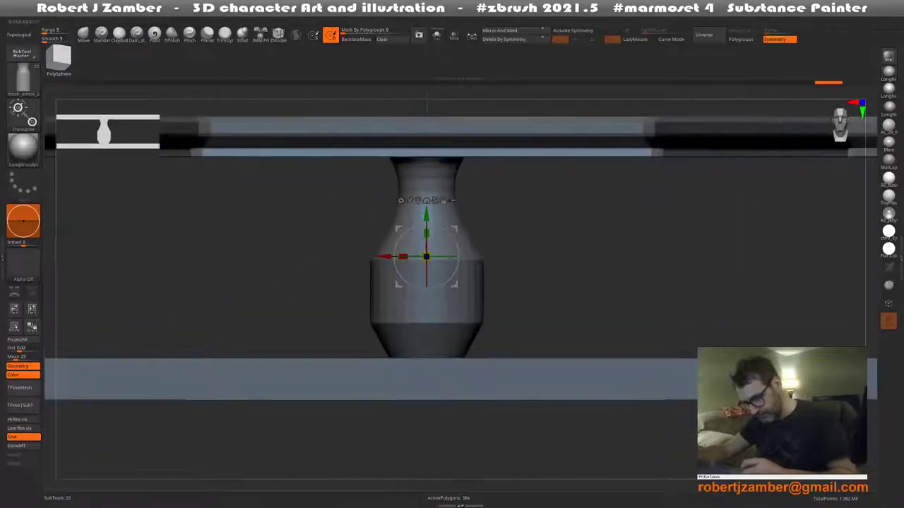
pyautogui.moveTo(427, 257); pyautogui.dragTo(409, 256)
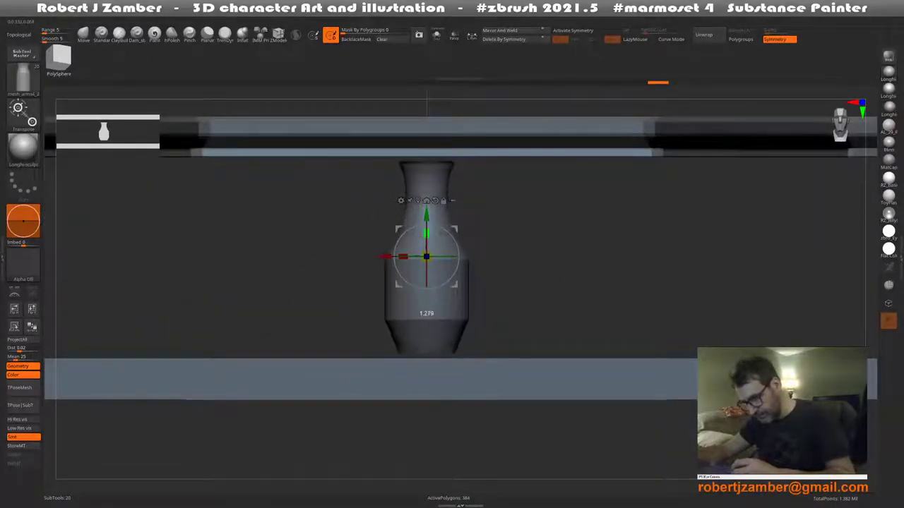
pyautogui.moveTo(426, 106)
pyautogui.mouseDown()
pyautogui.moveTo(389, 106)
pyautogui.moveTo(442, 120)
pyautogui.moveTo(374, 261)
pyautogui.mouseUp()
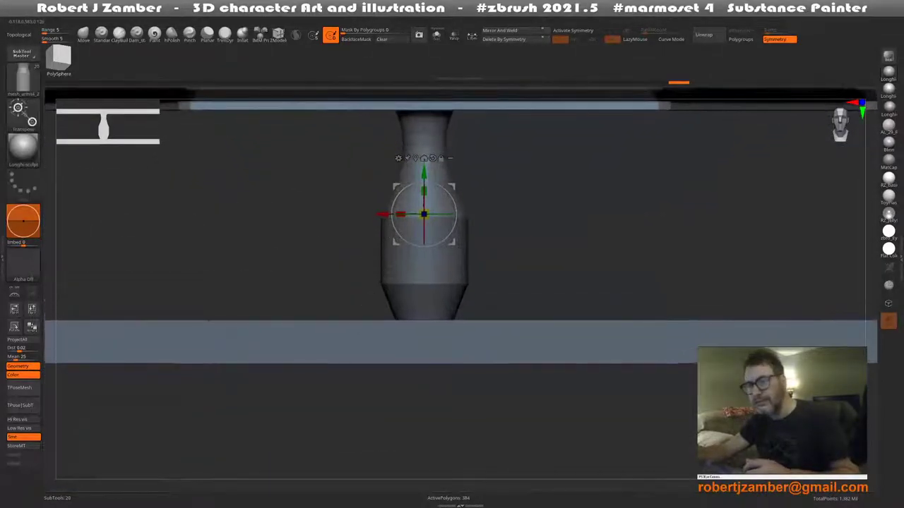
# Move and stretch the column's lower part down to the base plate, fine-tuning its height
pyautogui.moveTo(424, 173); pyautogui.dragTo(423, 199)
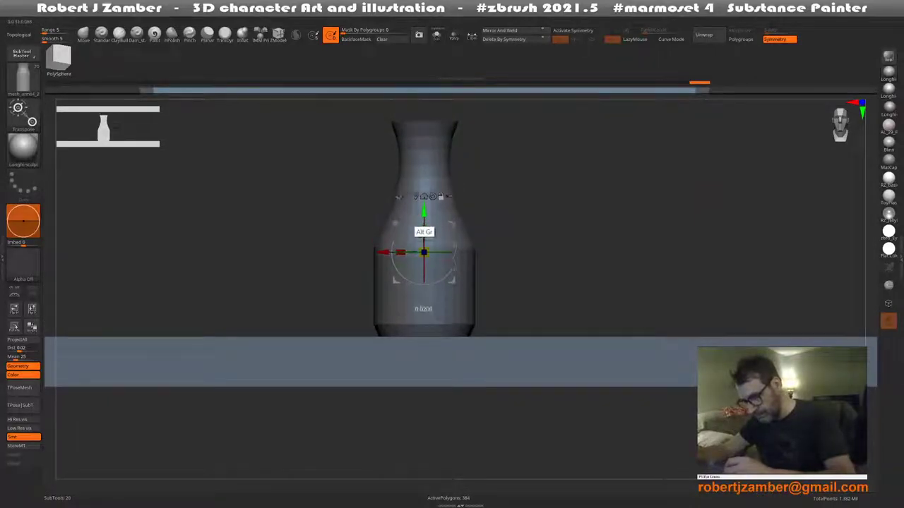
pyautogui.moveTo(424, 244)
pyautogui.mouseDown()
pyautogui.moveTo(423, 323)
pyautogui.moveTo(424, 283)
pyautogui.moveTo(382, 303)
pyautogui.moveTo(367, 261)
pyautogui.moveTo(388, 318)
pyautogui.moveTo(388, 297)
pyautogui.moveTo(377, 324)
pyautogui.moveTo(445, 130)
pyautogui.mouseUp()
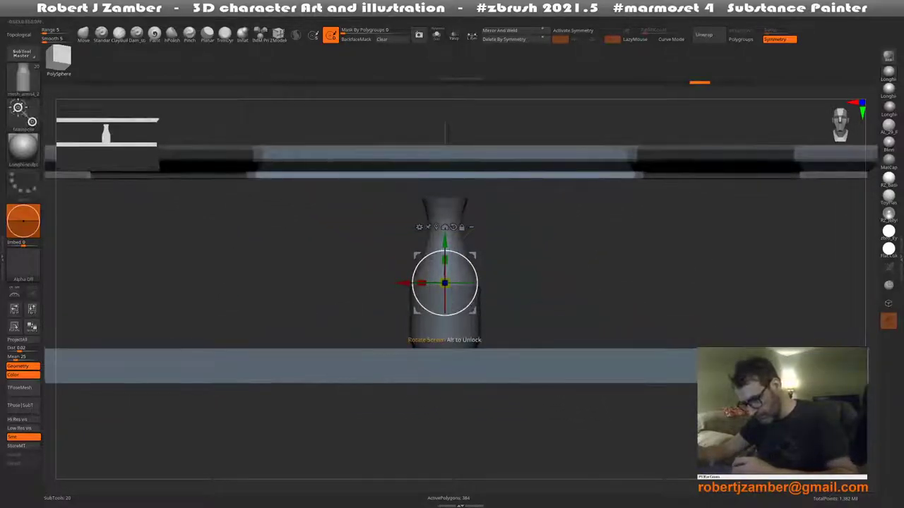
pyautogui.moveTo(441, 259); pyautogui.dragTo(441, 256)
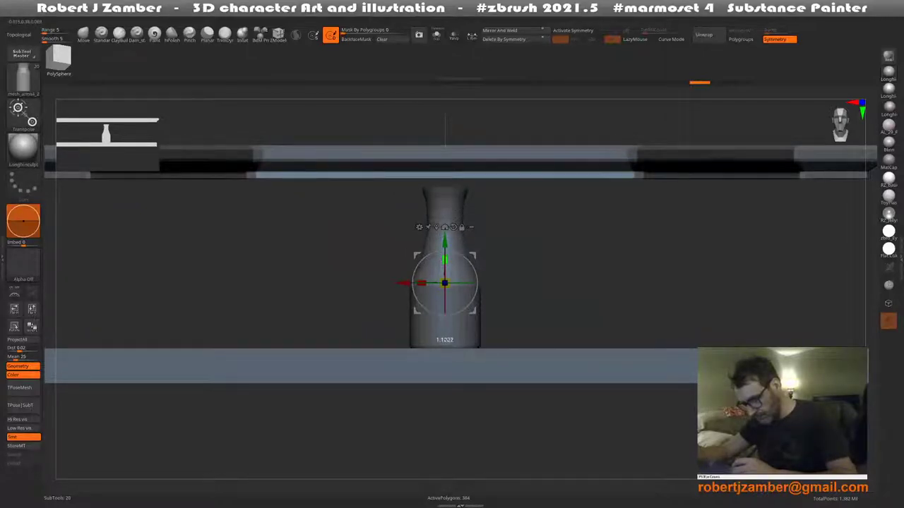
pyautogui.hotkey('ctrl', 'z')
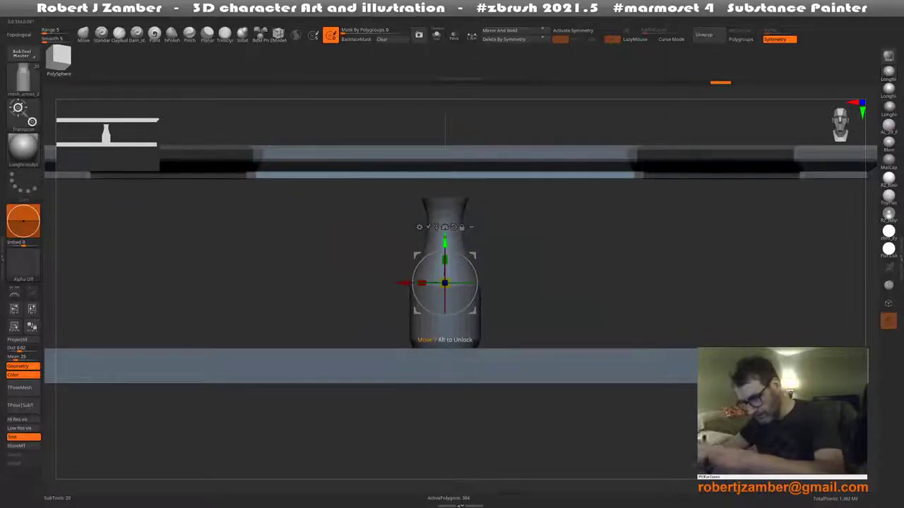
pyautogui.moveTo(444, 260)
pyautogui.mouseDown()
pyautogui.moveTo(444, 247)
pyautogui.moveTo(444, 259)
pyautogui.mouseUp()
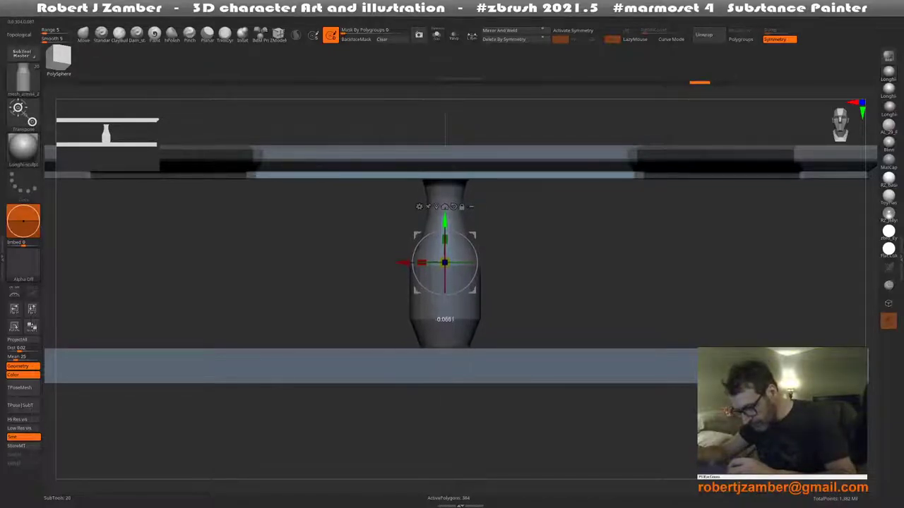
pyautogui.moveTo(444, 259); pyautogui.dragTo(444, 267)
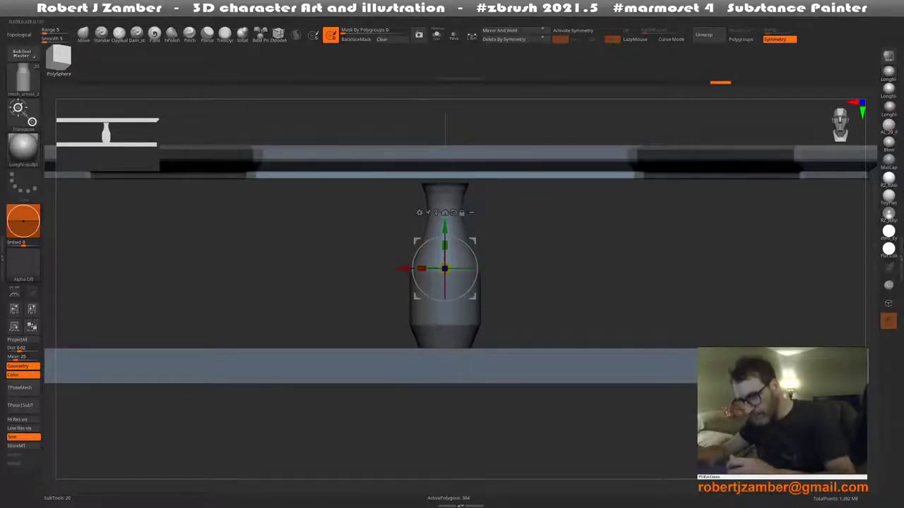
pyautogui.moveTo(537, 212); pyautogui.dragTo(455, 290)
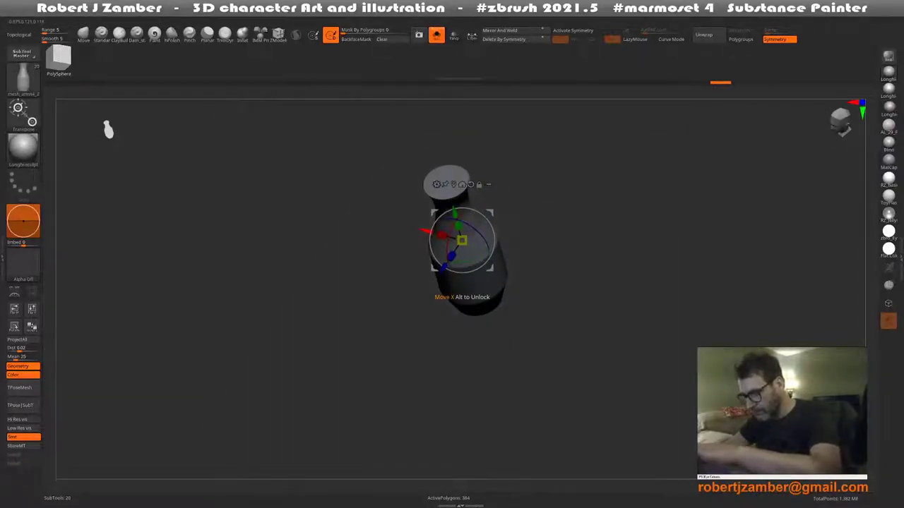
# Regroup the column top into a rim ring and cap, extruding the rim outward into a flange
pyautogui.hotkey('shift', 'f')
pyautogui.moveTo(494, 211); pyautogui.dragTo(413, 294)
pyautogui.press('space')
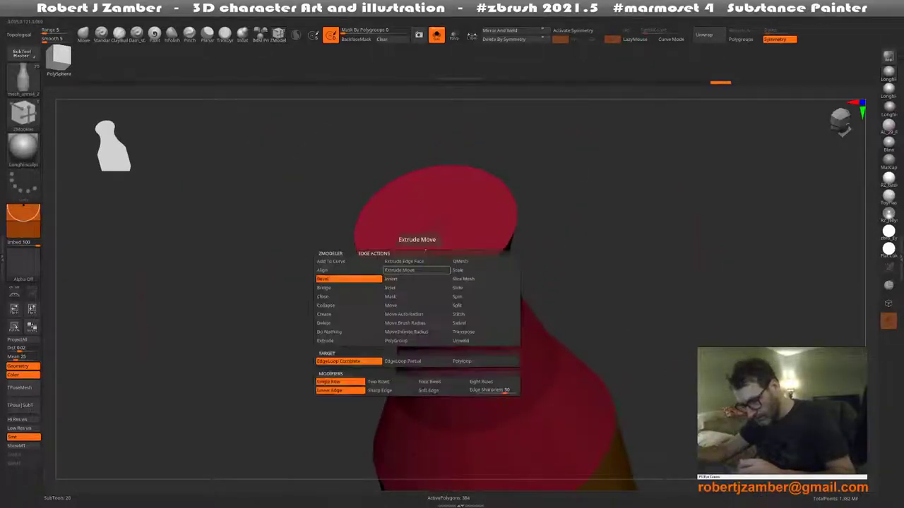
pyautogui.click(395, 311)
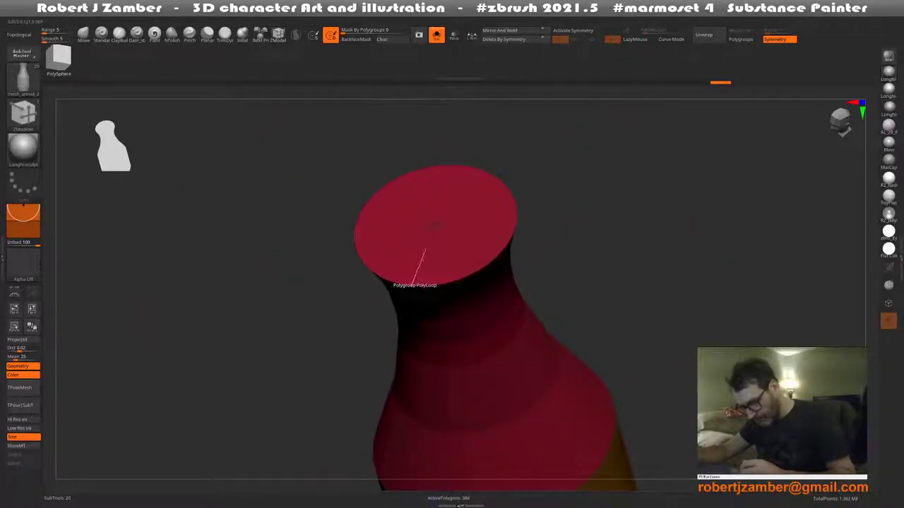
pyautogui.click(416, 281)
pyautogui.click(437, 220)
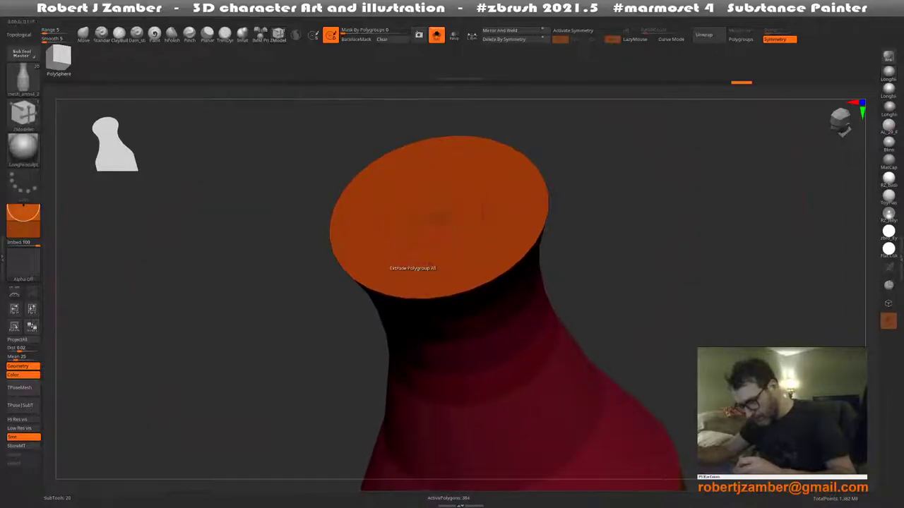
pyautogui.moveTo(437, 219); pyautogui.dragTo(366, 281)
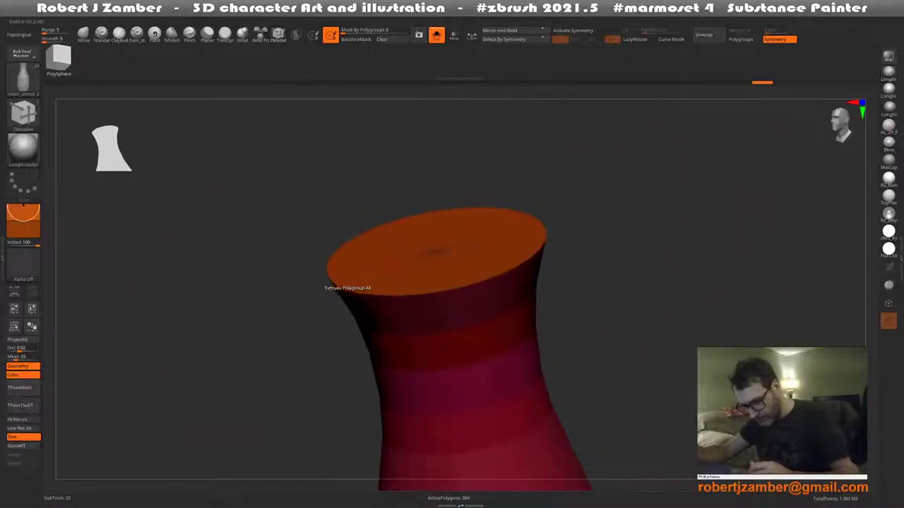
pyautogui.click(332, 282)
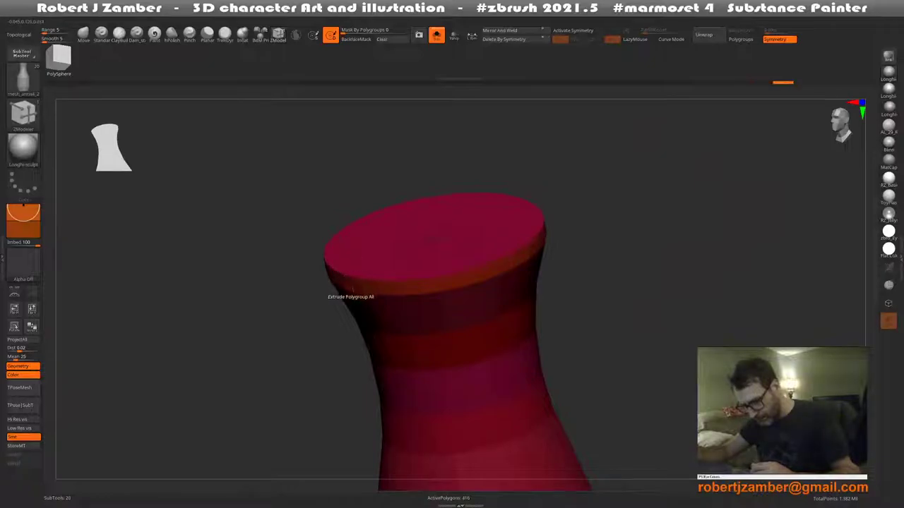
pyautogui.moveTo(351, 284); pyautogui.dragTo(297, 282)
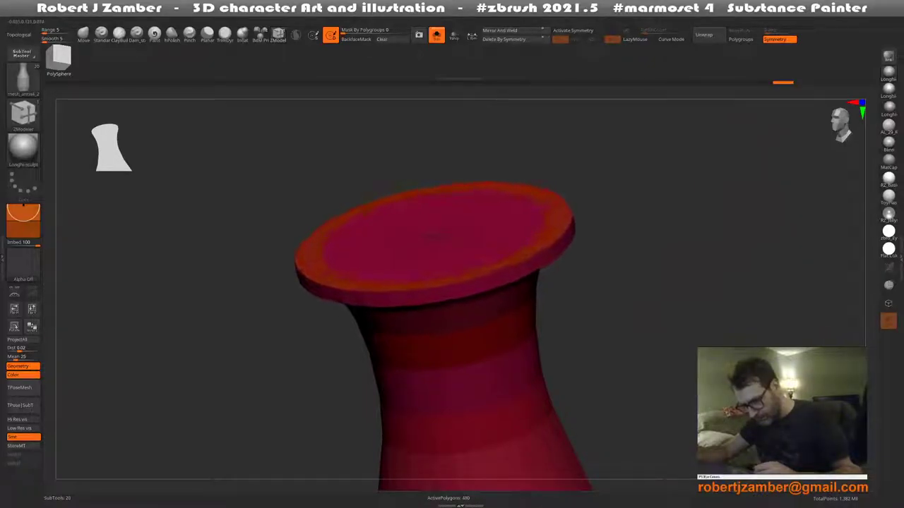
# Bevel the edge loop around the cap rim and inspect the isolated rim disc
pyautogui.moveTo(335, 313)
pyautogui.mouseDown()
pyautogui.moveTo(304, 286)
pyautogui.moveTo(314, 276)
pyautogui.mouseUp()
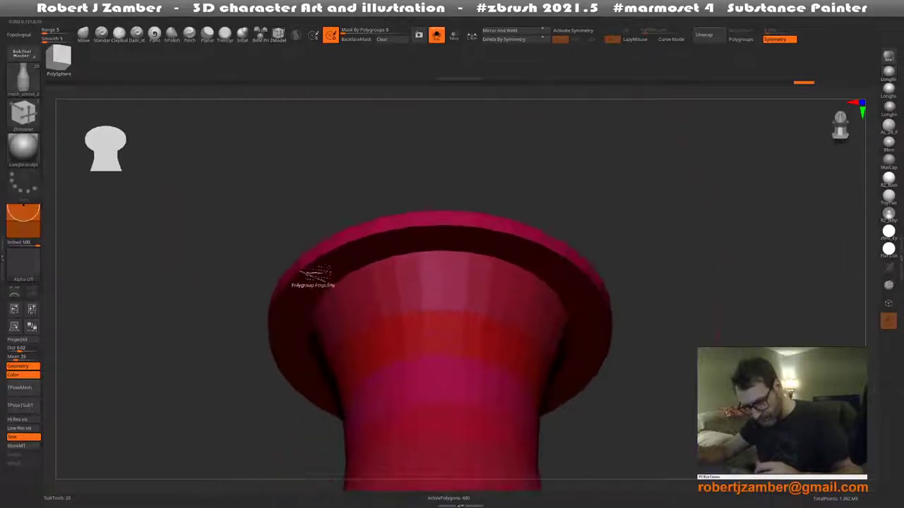
pyautogui.press('space')
pyautogui.click(218, 269)
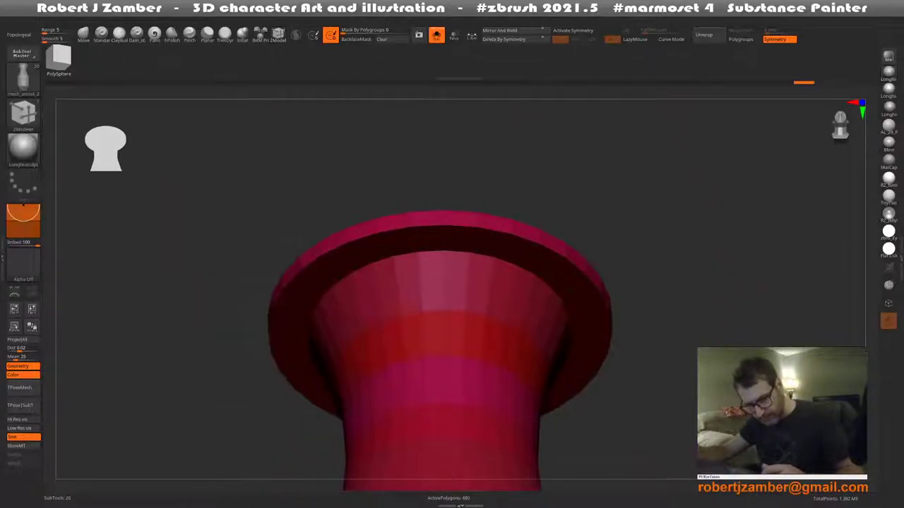
pyautogui.click(322, 257)
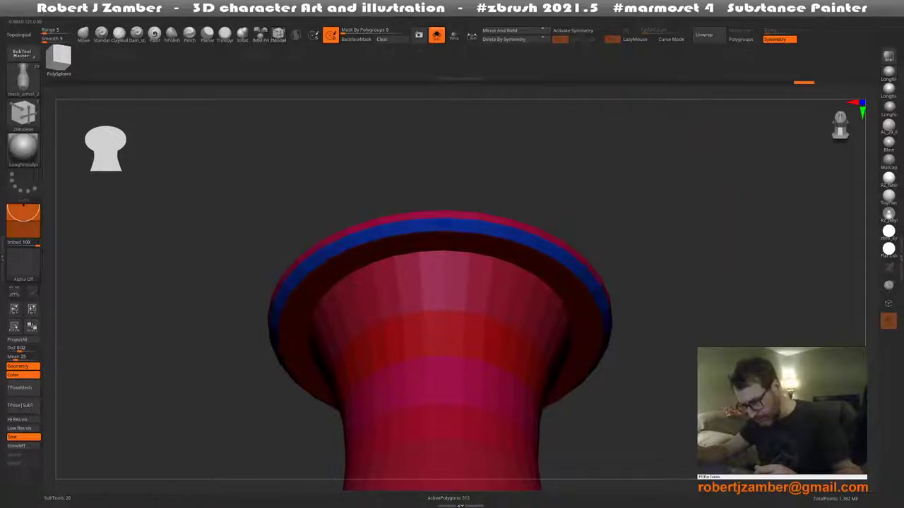
pyautogui.moveTo(283, 272)
pyautogui.mouseDown()
pyautogui.moveTo(303, 333)
pyautogui.moveTo(318, 290)
pyautogui.moveTo(292, 264)
pyautogui.mouseUp()
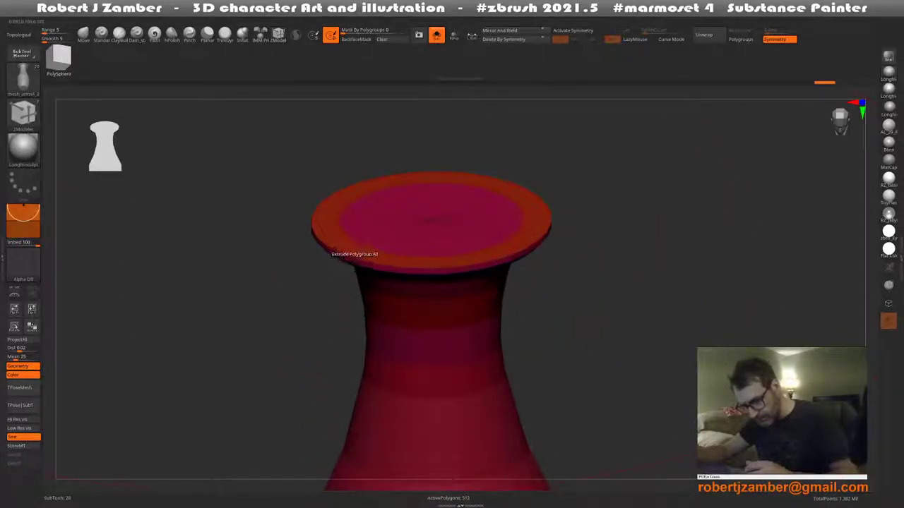
pyautogui.keyDown('ctrl'); pyautogui.keyDown('shift'); pyautogui.click(329, 253); pyautogui.keyUp('shift'); pyautogui.keyUp('ctrl')
pyautogui.moveTo(316, 215); pyautogui.dragTo(332, 275)
pyautogui.keyDown('ctrl'); pyautogui.keyDown('shift'); pyautogui.click(310, 219); pyautogui.keyUp('shift'); pyautogui.keyUp('ctrl')
# Undo the old disc extrusion, regroup the top disc with Polygroup PolyLoop and isolate it
pyautogui.press('space')
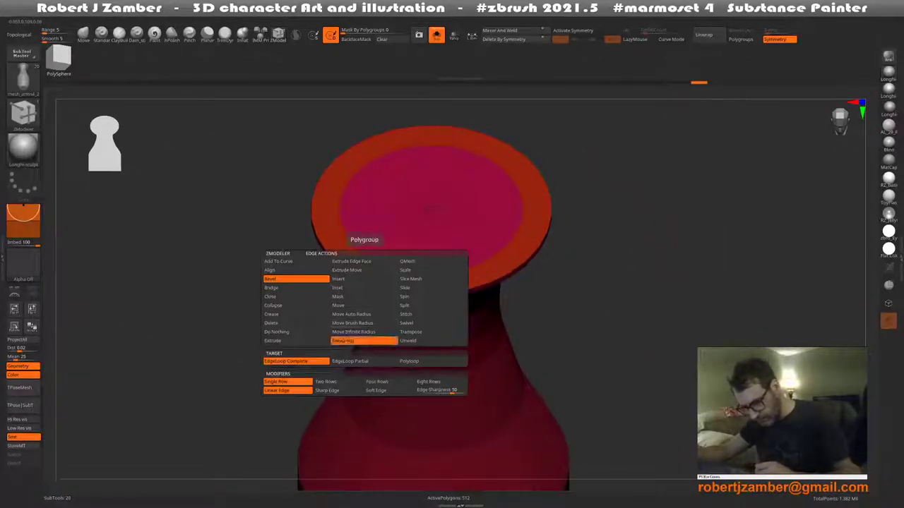
pyautogui.click(353, 341)
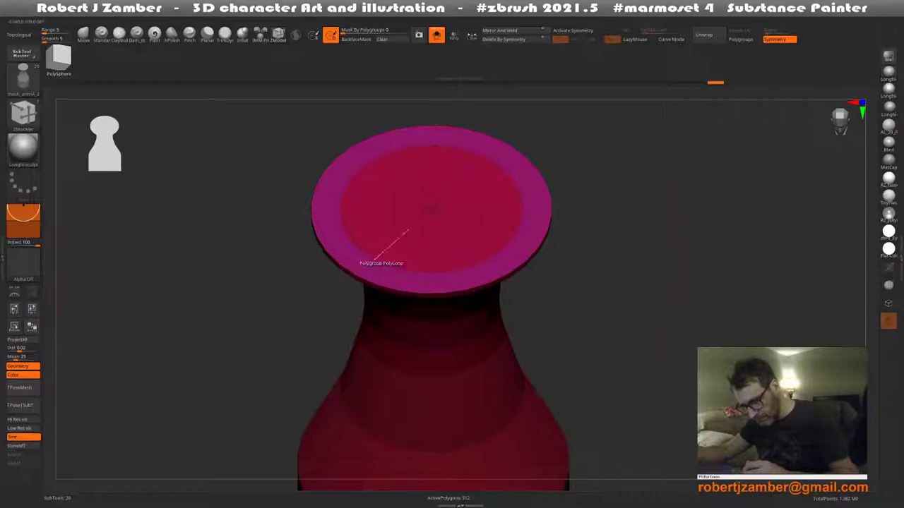
pyautogui.moveTo(406, 231); pyautogui.dragTo(381, 256)
pyautogui.hotkey('ctrl', 'z')
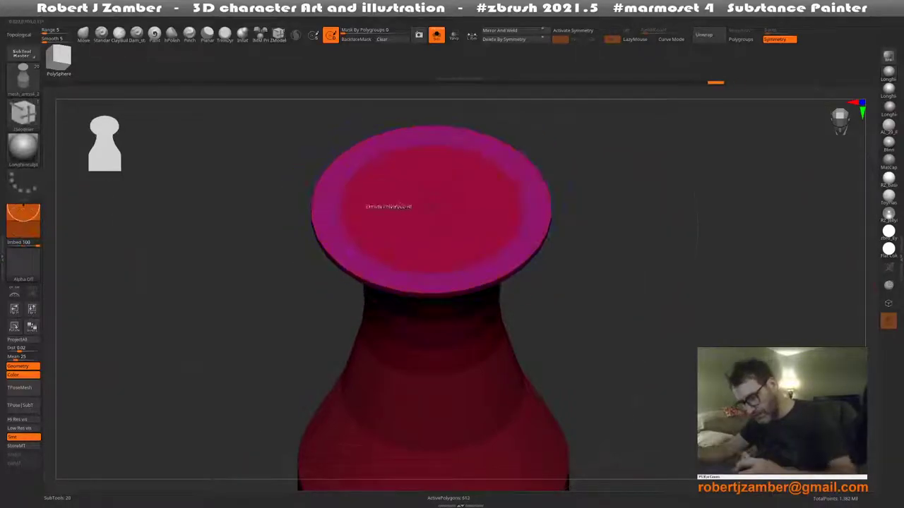
pyautogui.click(409, 232)
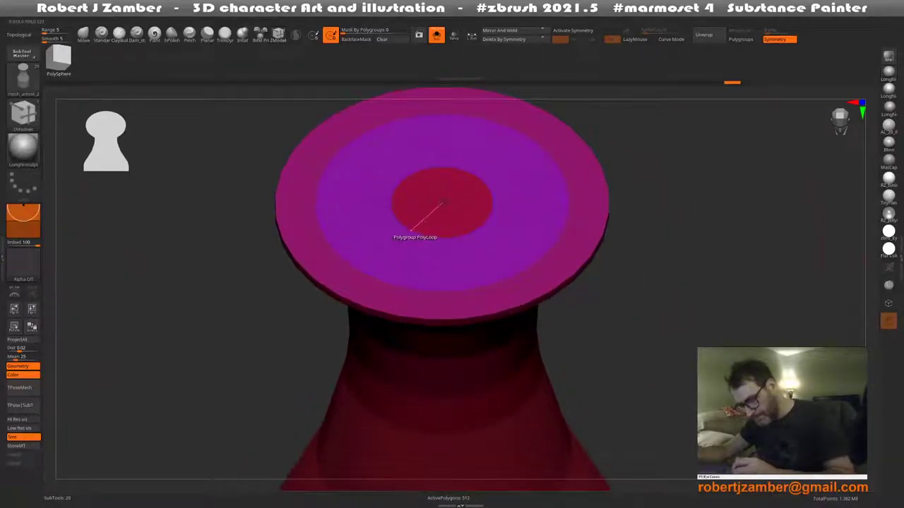
pyautogui.moveTo(410, 232)
pyautogui.mouseDown()
pyautogui.moveTo(412, 186)
pyautogui.moveTo(384, 262)
pyautogui.mouseUp()
pyautogui.keyDown('ctrl'); pyautogui.keyDown('shift'); pyautogui.click(383, 254); pyautogui.keyUp('shift'); pyautogui.keyUp('ctrl')
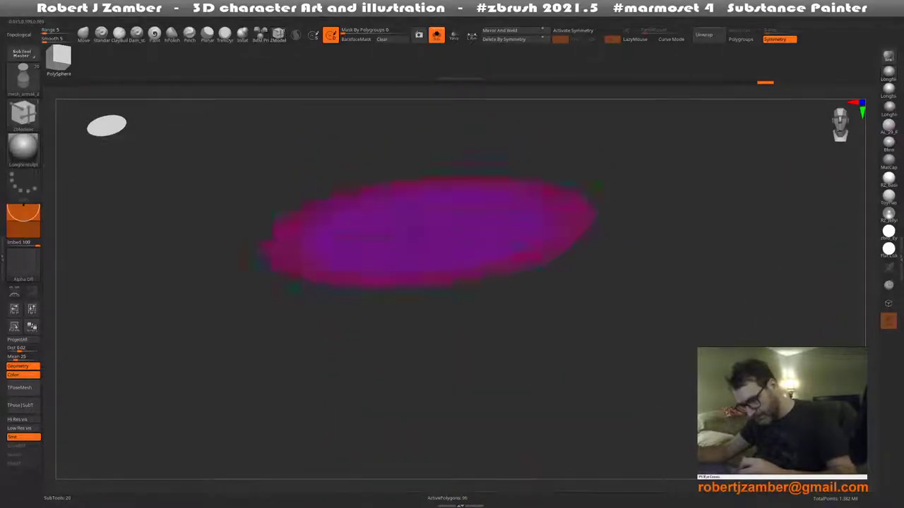
pyautogui.press('f')
pyautogui.hotkey('shift', 'f')
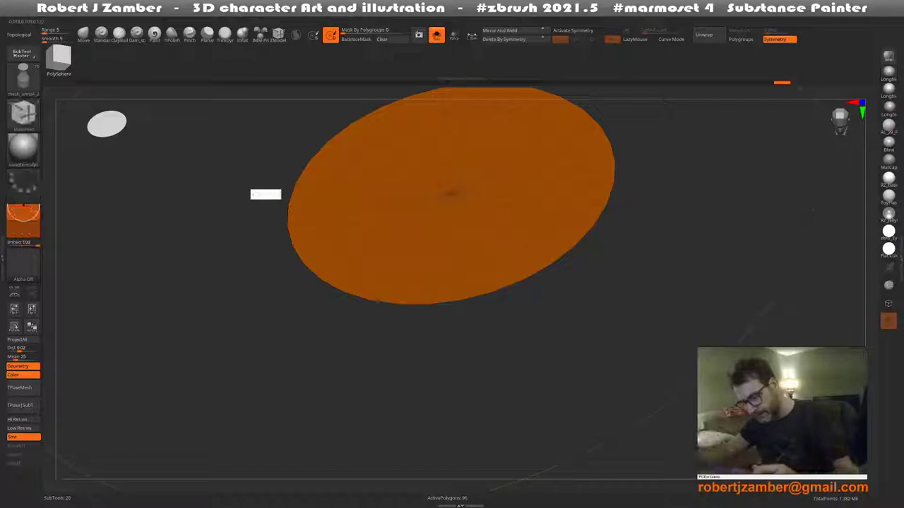
# Extrude the top disc upward into a thicker cap and check its fit under the bench slab
pyautogui.keyDown('ctrl'); pyautogui.keyDown('shift'); pyautogui.click(265, 195); pyautogui.keyUp('shift'); pyautogui.keyUp('ctrl')
pyautogui.moveTo(282, 207); pyautogui.dragTo(308, 267)
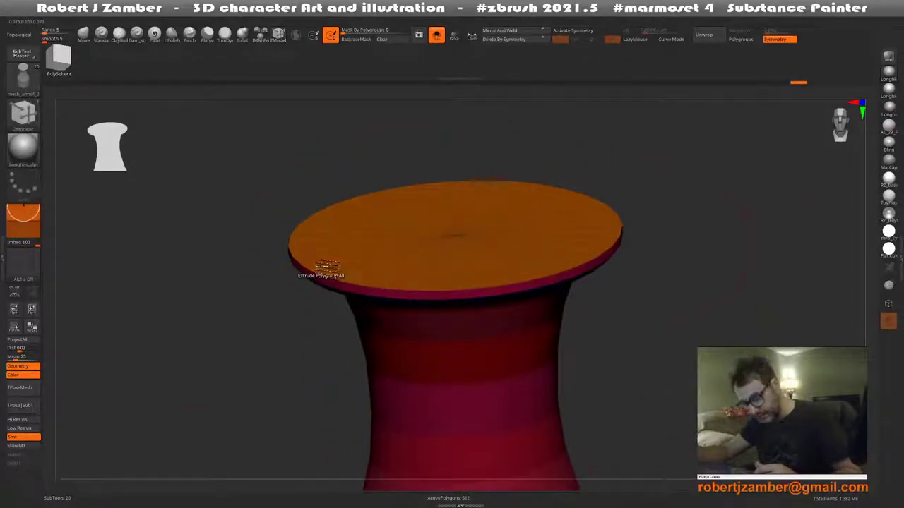
pyautogui.moveTo(326, 267); pyautogui.dragTo(327, 259)
pyautogui.moveTo(326, 258)
pyautogui.mouseDown(button='right')
pyautogui.moveTo(322, 247)
pyautogui.moveTo(293, 242)
pyautogui.moveTo(326, 247)
pyautogui.moveTo(331, 313)
pyautogui.mouseUp(button='right')
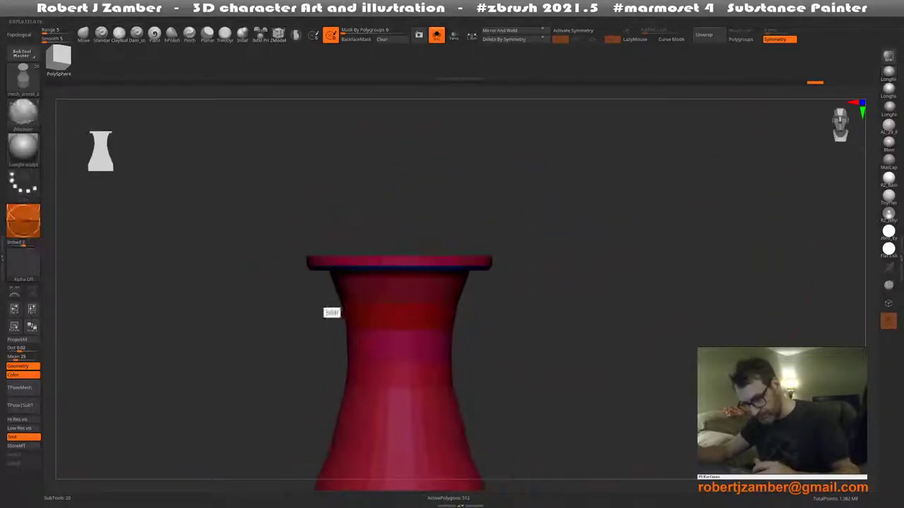
pyautogui.moveTo(331, 312)
pyautogui.keyDown('ctrl'); pyautogui.keyDown('shift'); pyautogui.mouseDown()
pyautogui.moveTo(318, 244)
pyautogui.moveTo(343, 317)
pyautogui.mouseUp(); pyautogui.keyUp('shift'); pyautogui.keyUp('ctrl')
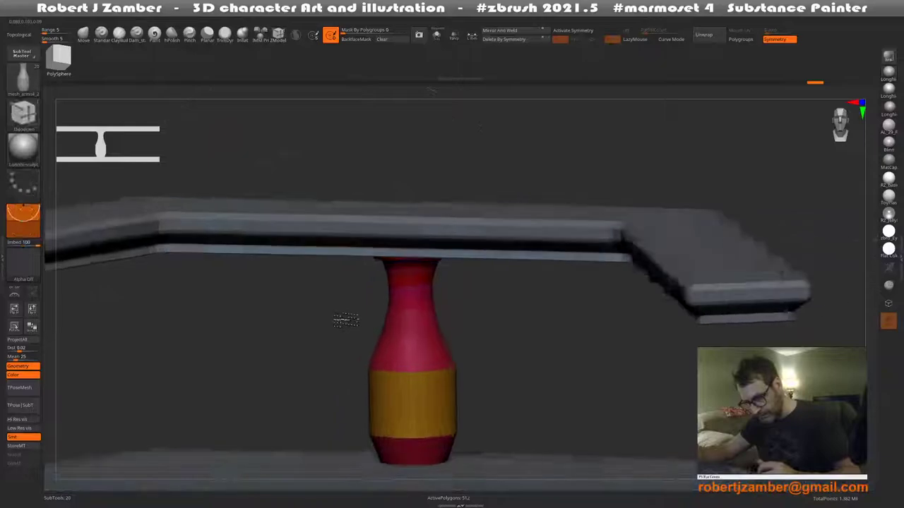
pyautogui.moveTo(343, 317); pyautogui.dragTo(344, 313, button='right')
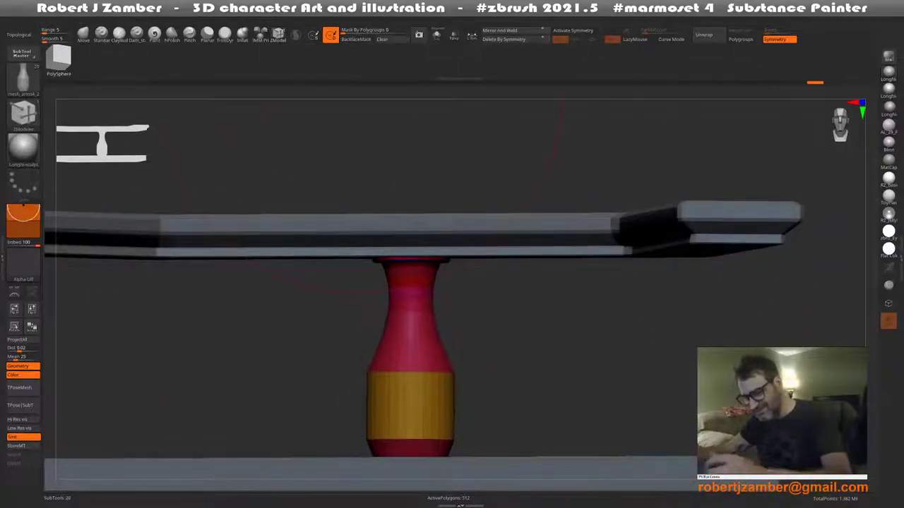
pyautogui.click(436, 35)
# Extrude the loop under the vase cap outward into a flange with Polygroup PolyLoop
pyautogui.moveTo(379, 260); pyautogui.dragTo(404, 238, button='right')
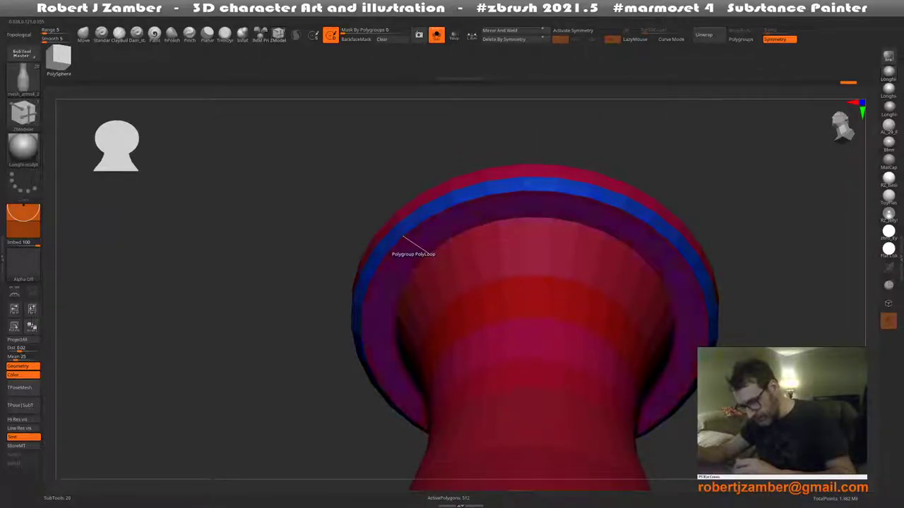
pyautogui.press('space')
pyautogui.click(406, 243)
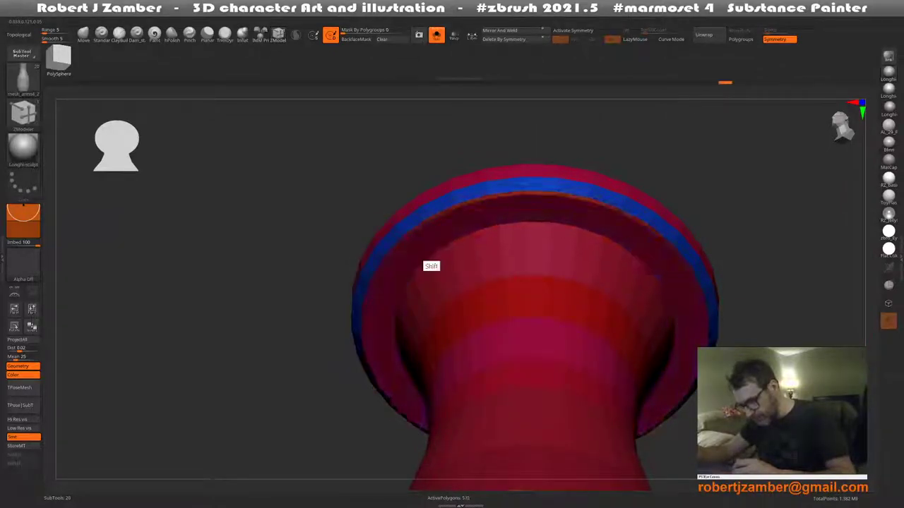
pyautogui.moveTo(431, 266); pyautogui.dragTo(425, 291)
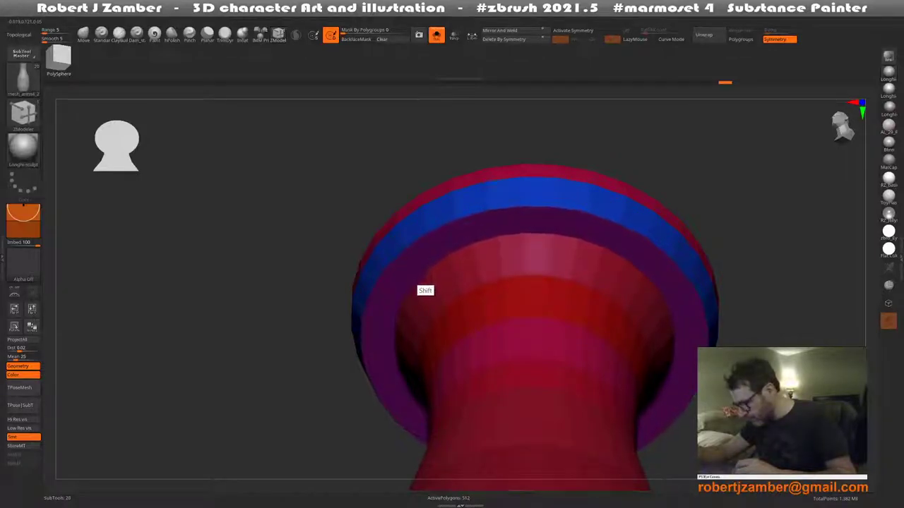
# Inspect the new flange from the side, then restore the bench slab in view
pyautogui.keyDown('shift'); pyautogui.moveTo(425, 290); pyautogui.dragTo(395, 300, button='right'); pyautogui.keyUp('shift')
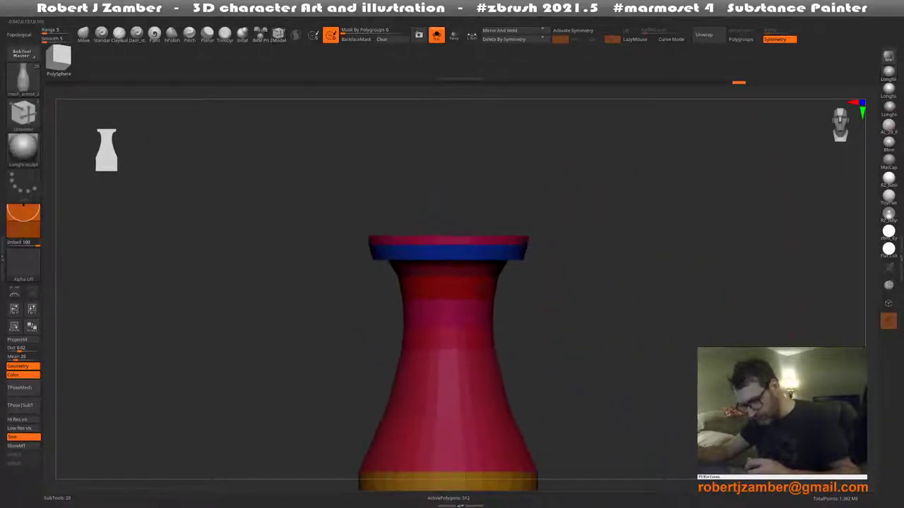
pyautogui.keyDown('alt'); pyautogui.moveTo(386, 254); pyautogui.dragTo(385, 241, button='right'); pyautogui.keyUp('alt')
pyautogui.press('space')
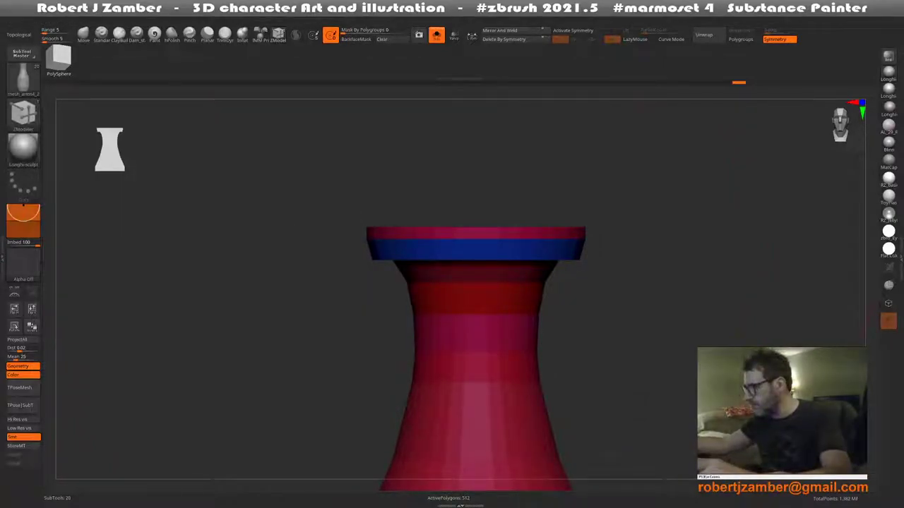
pyautogui.hotkey('ctrl', 'z')
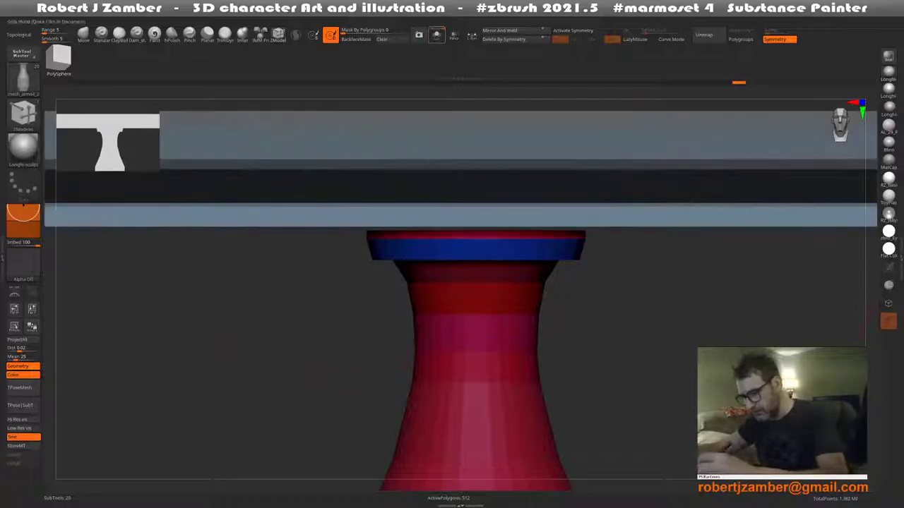
pyautogui.moveTo(356, 221)
pyautogui.mouseDown()
pyautogui.moveTo(373, 317)
pyautogui.moveTo(373, 302)
pyautogui.moveTo(432, 254)
pyautogui.mouseUp()
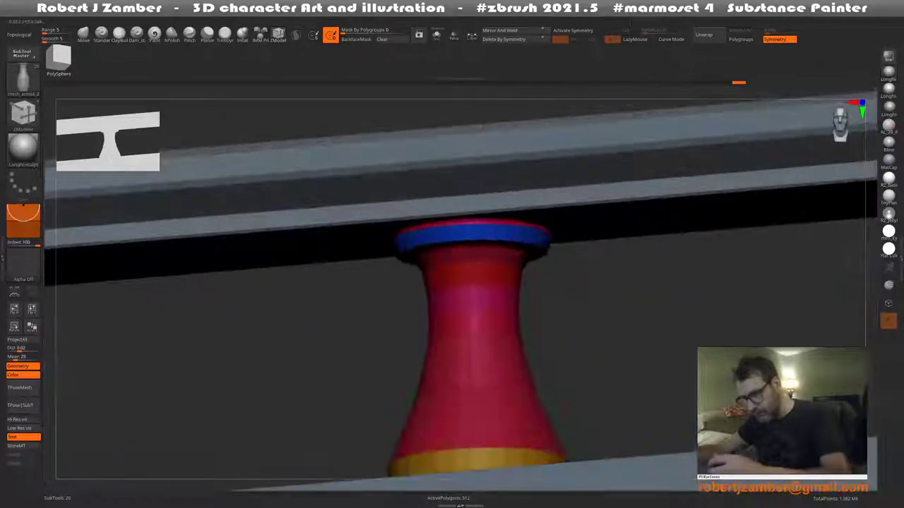
# Isolate the vase with Solo and set the edge action to bevel complete loops
pyautogui.click(437, 36)
pyautogui.moveTo(427, 299)
pyautogui.mouseDown()
pyautogui.moveTo(423, 250)
pyautogui.moveTo(452, 205)
pyautogui.moveTo(442, 258)
pyautogui.mouseUp()
pyautogui.press('space')
pyautogui.click(381, 221)
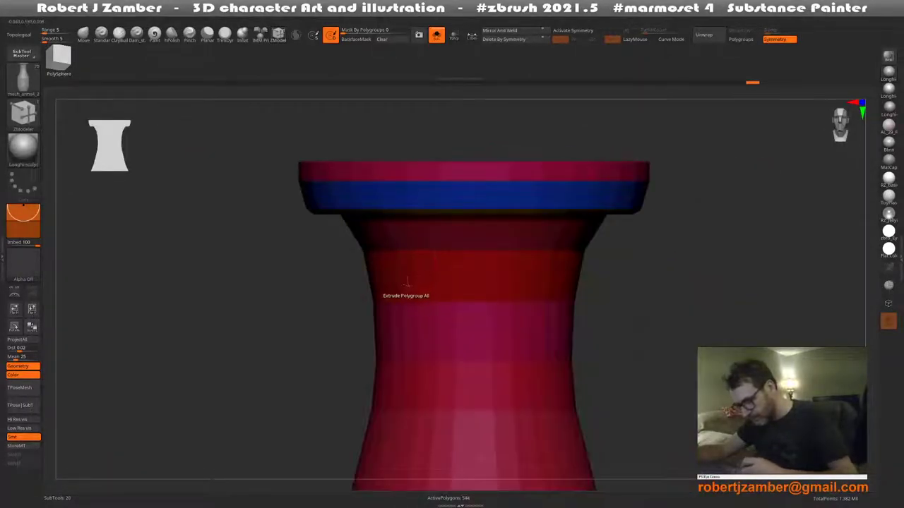
# Insert an edge loop that adds a green band across the vase's gold middle
pyautogui.moveTo(405, 283)
pyautogui.keyDown('ctrl'); pyautogui.mouseDown(button='right')
pyautogui.moveTo(381, 233)
pyautogui.moveTo(365, 237)
pyautogui.mouseUp(button='right'); pyautogui.keyUp('ctrl')
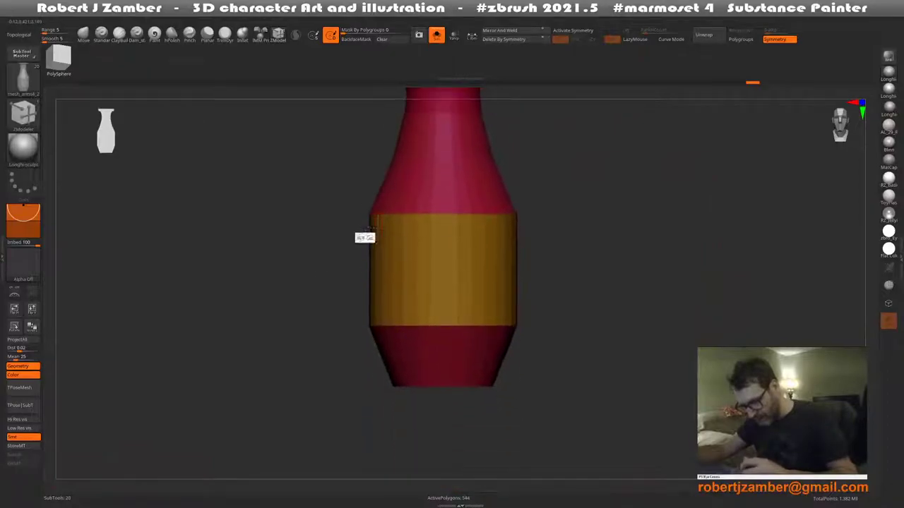
pyautogui.press('space')
pyautogui.click(388, 279)
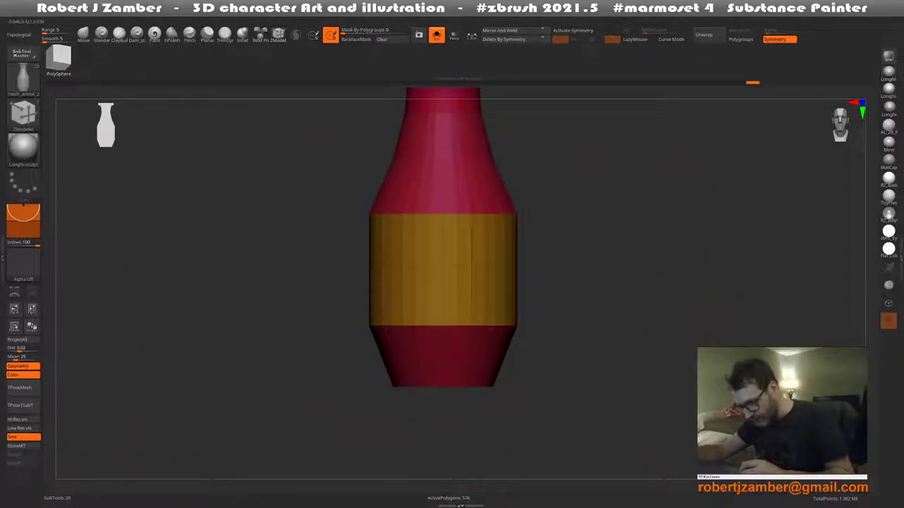
pyautogui.press('space')
pyautogui.click(448, 314)
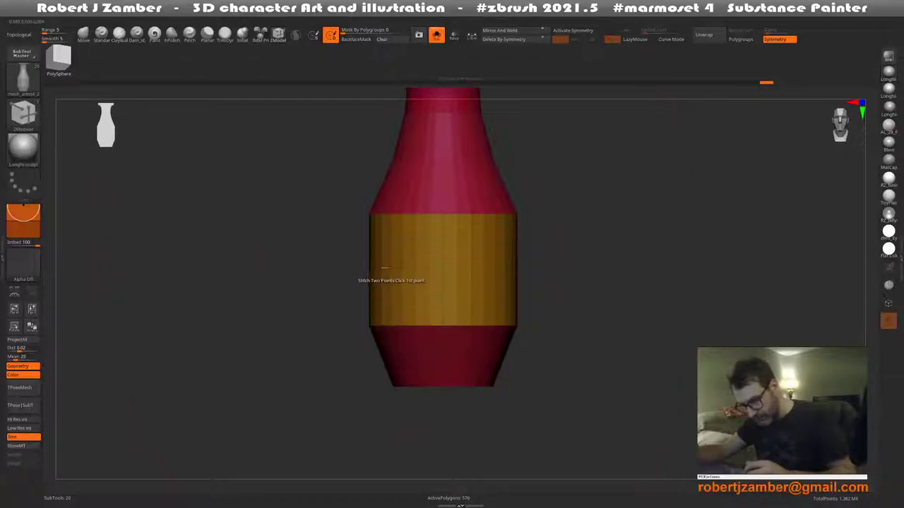
pyautogui.moveTo(395, 268); pyautogui.dragTo(397, 282)
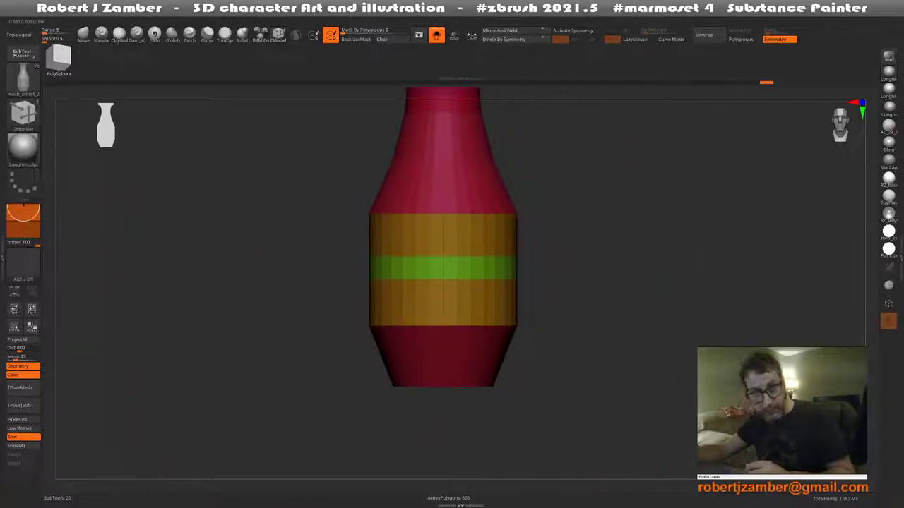
# Return to the ZModeler brush and bulge the green middle band outward
pyautogui.moveTo(397, 282)
pyautogui.mouseDown()
pyautogui.moveTo(387, 292)
pyautogui.moveTo(367, 237)
pyautogui.moveTo(359, 278)
pyautogui.mouseUp()
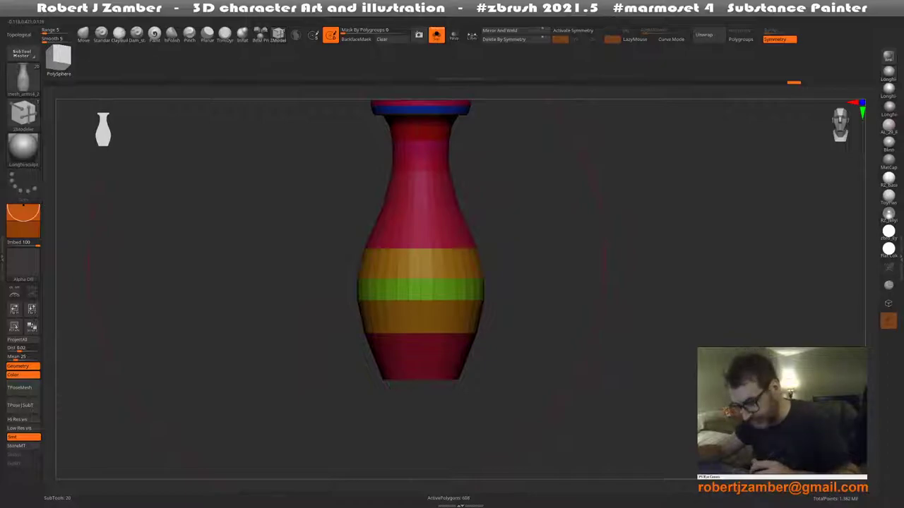
pyautogui.keyDown('alt'); pyautogui.moveTo(359, 261); pyautogui.dragTo(375, 232); pyautogui.keyUp('alt')
pyautogui.press('b')
pyautogui.press('z')
pyautogui.press('m')
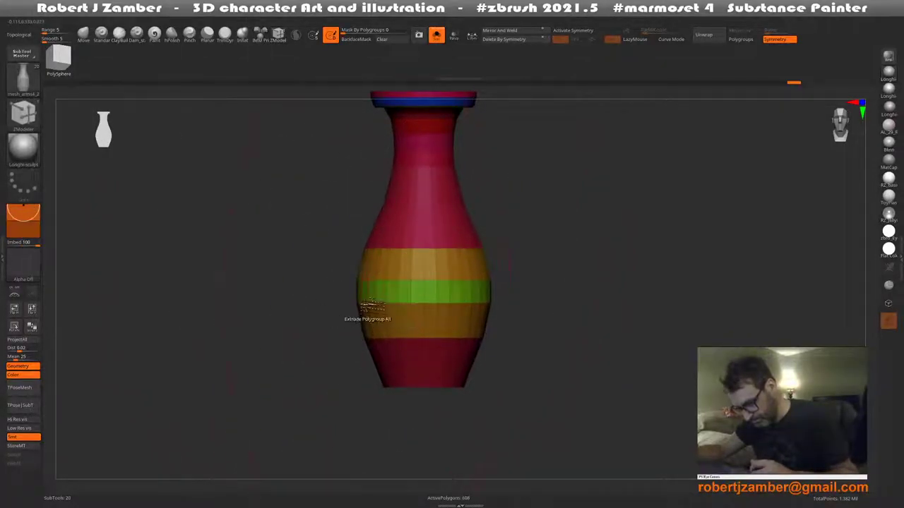
pyautogui.moveTo(341, 306); pyautogui.dragTo(344, 283)
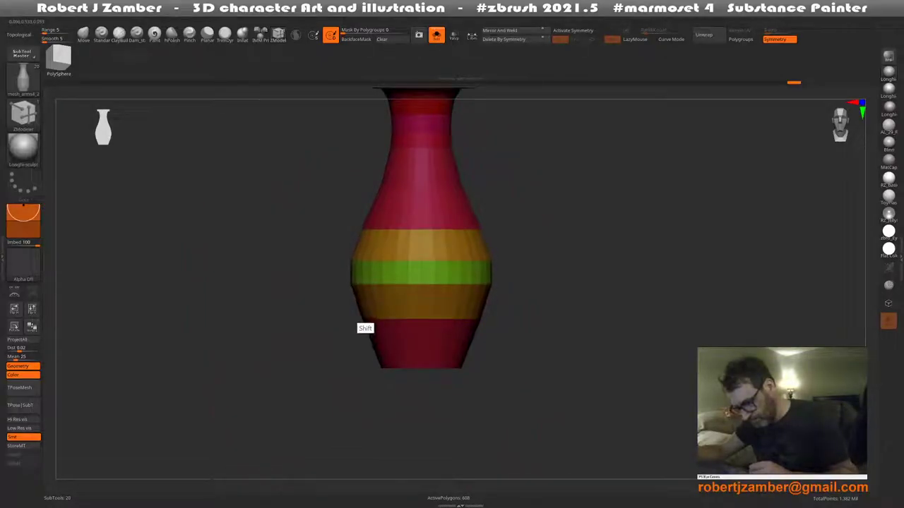
pyautogui.moveTo(365, 327); pyautogui.dragTo(360, 336)
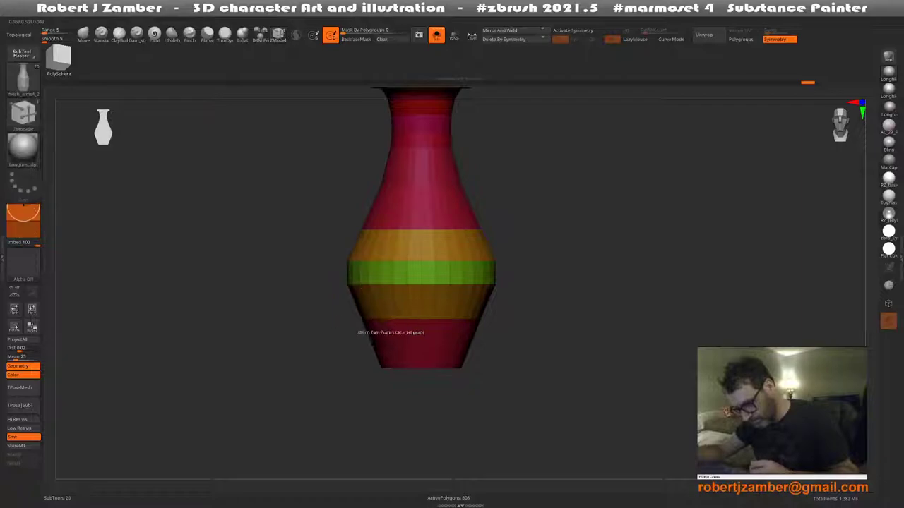
# Scale out the lower orange band's bottom loop and the red-orange boundary loop
pyautogui.press('space')
pyautogui.click(432, 270)
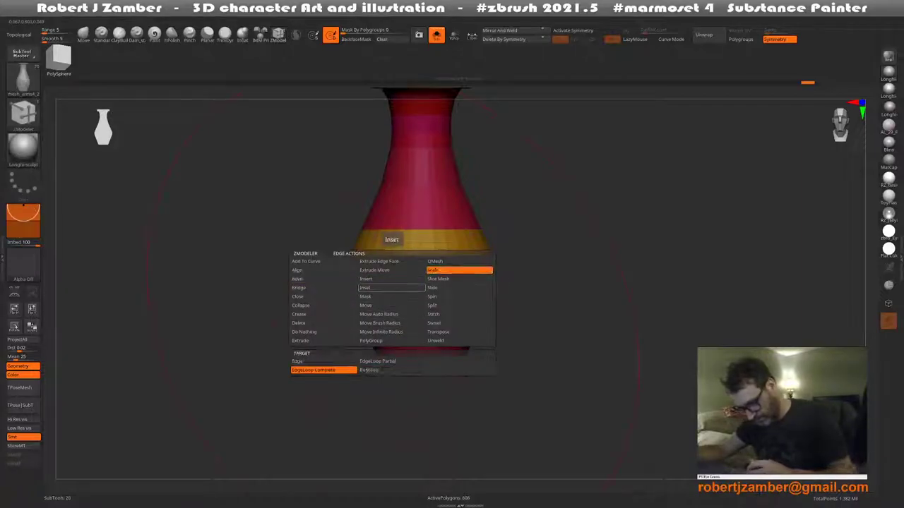
pyautogui.moveTo(393, 319); pyautogui.dragTo(409, 319)
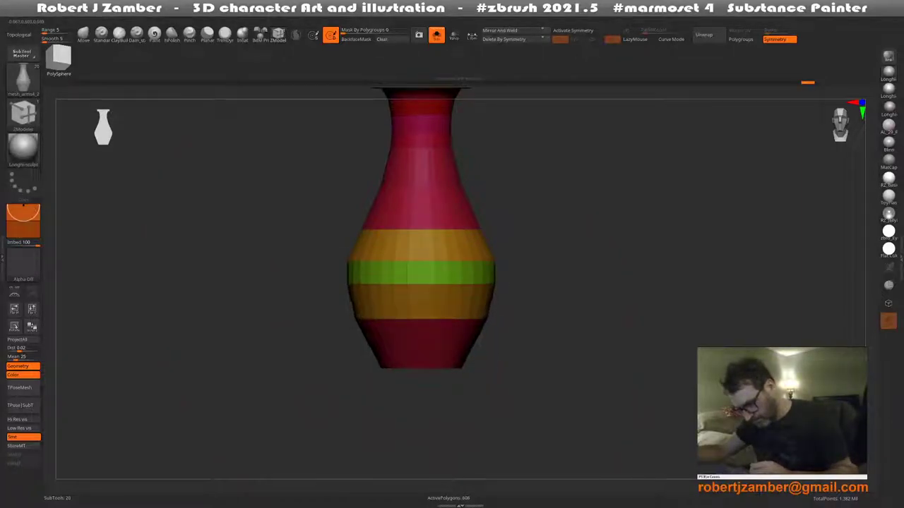
pyautogui.moveTo(380, 230); pyautogui.dragTo(395, 231)
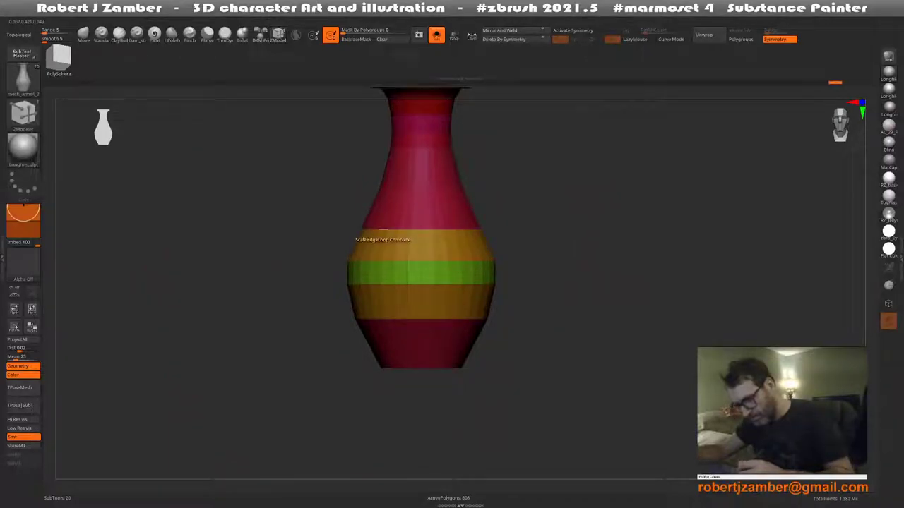
# Add an extra edge loop and pinch a neck loop inward into a narrow groove
pyautogui.press('space')
pyautogui.click(466, 222)
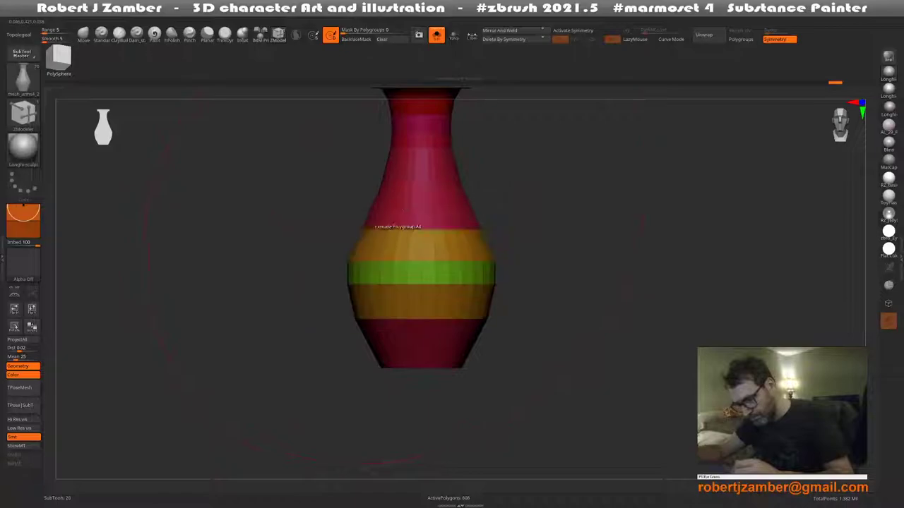
pyautogui.click(408, 189)
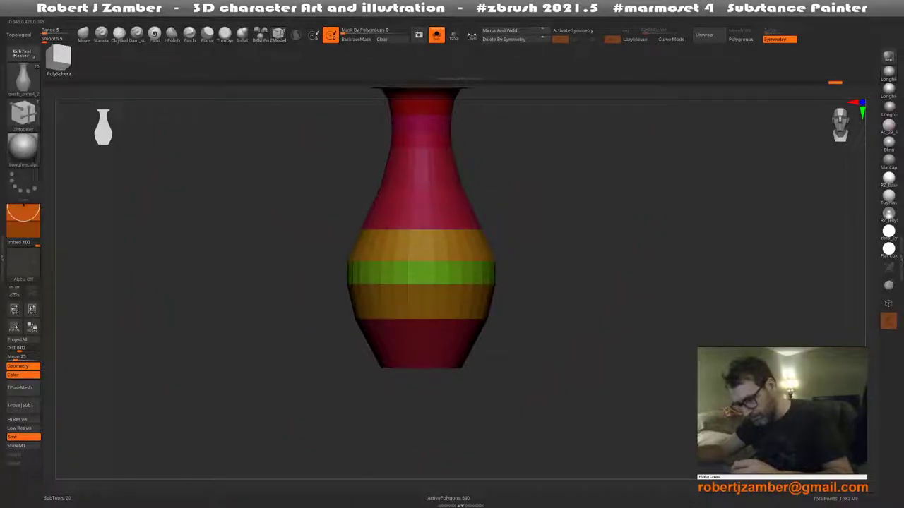
pyautogui.press('space')
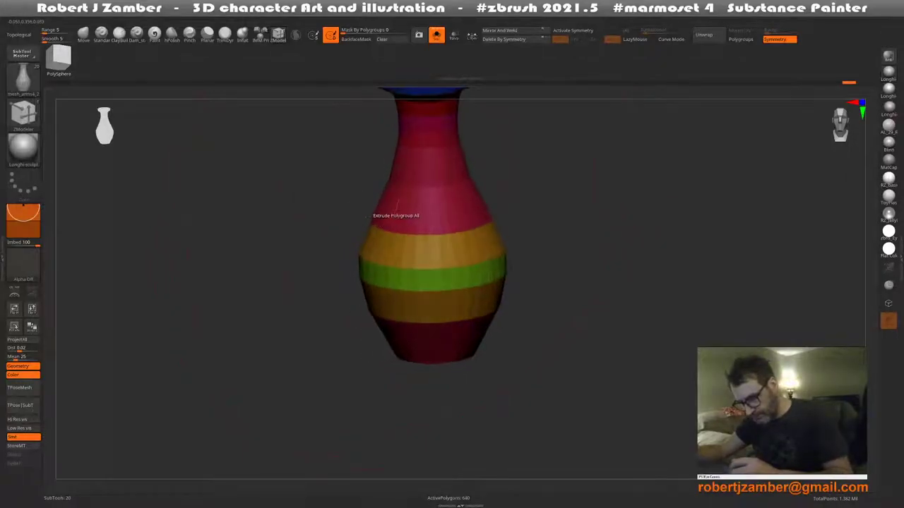
pyautogui.press('space')
pyautogui.click(397, 206)
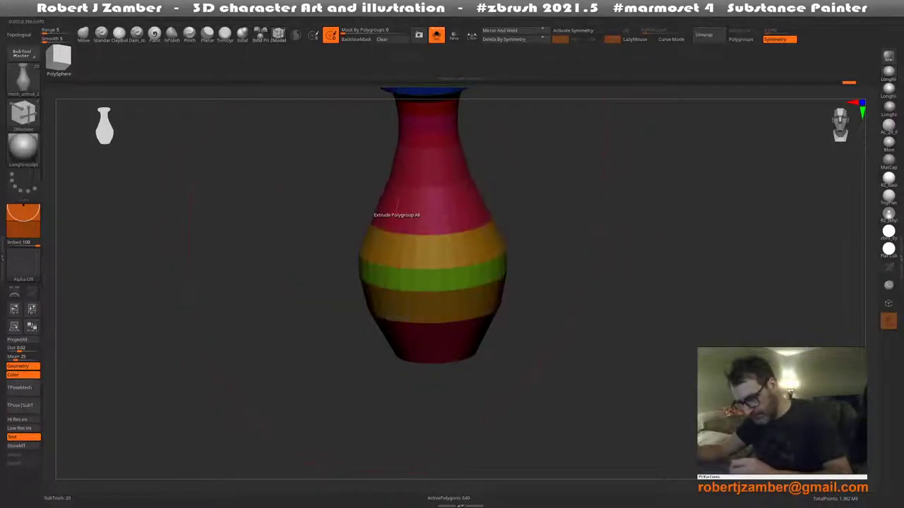
pyautogui.moveTo(396, 198); pyautogui.dragTo(385, 199)
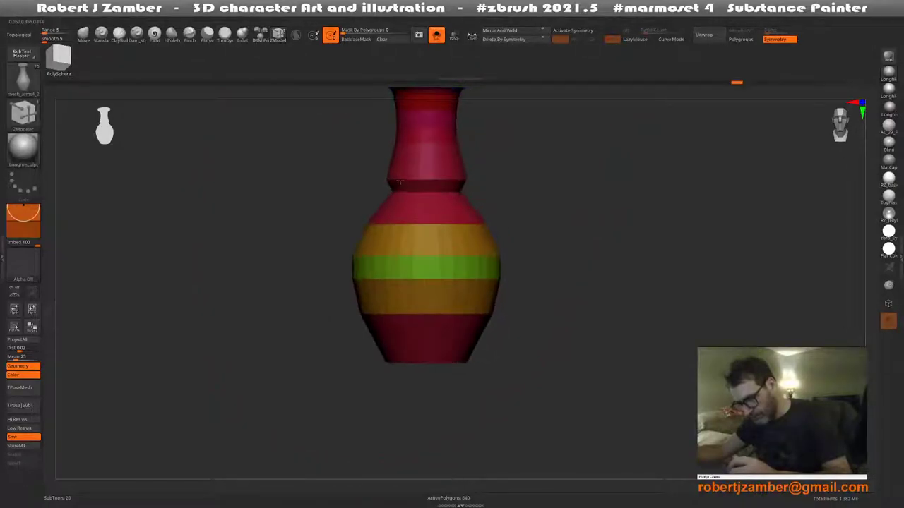
# Slide the green band's lower edge loop downward to make the band taller
pyautogui.keyDown('alt'); pyautogui.moveTo(337, 202); pyautogui.dragTo(367, 256); pyautogui.keyUp('alt')
pyautogui.keyDown('alt'); pyautogui.moveTo(384, 222); pyautogui.dragTo(405, 260); pyautogui.keyUp('alt')
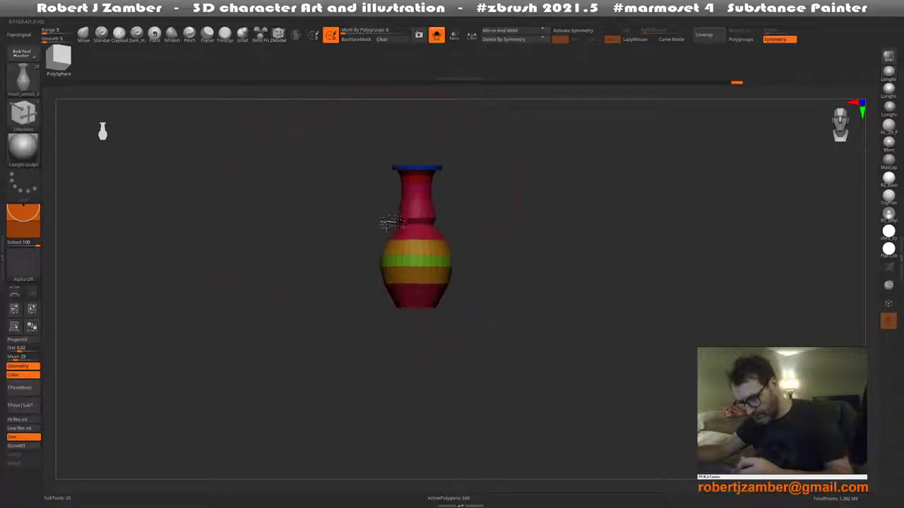
pyautogui.press('space')
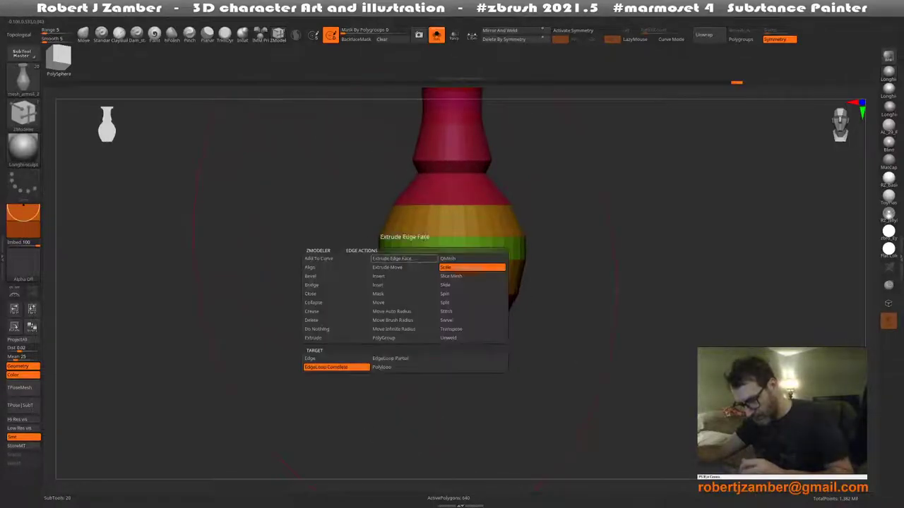
pyautogui.click(395, 304)
pyautogui.moveTo(406, 261); pyautogui.dragTo(406, 268)
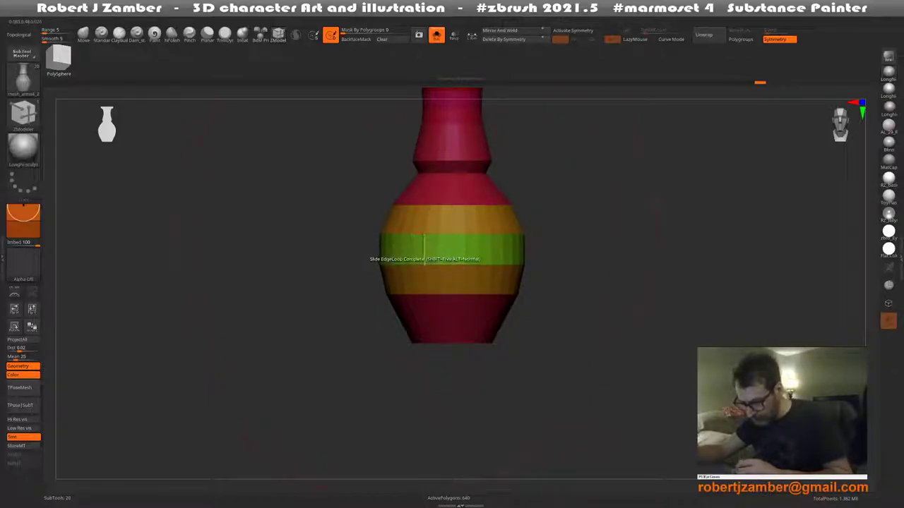
# Scale the green band's complete edge loop outward so the vase body bulges
pyautogui.press('space')
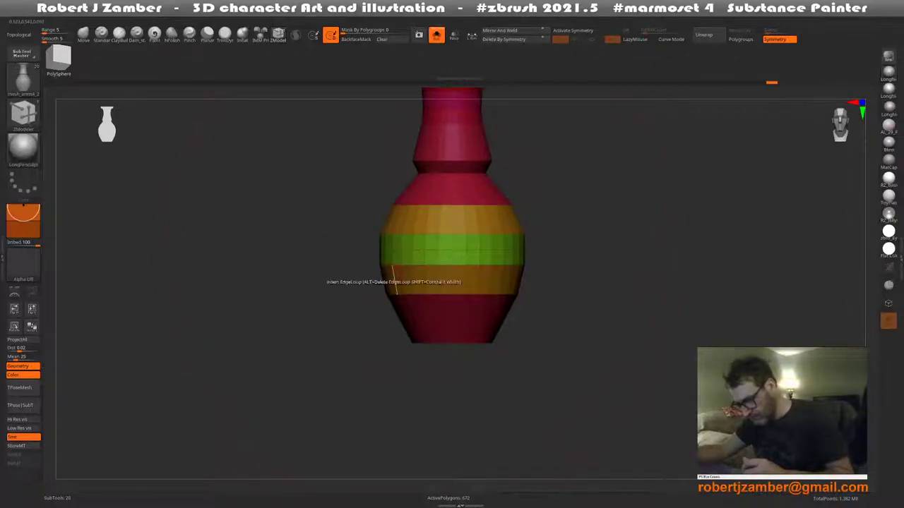
pyautogui.moveTo(424, 250); pyautogui.dragTo(397, 246, button='right')
pyautogui.press('space')
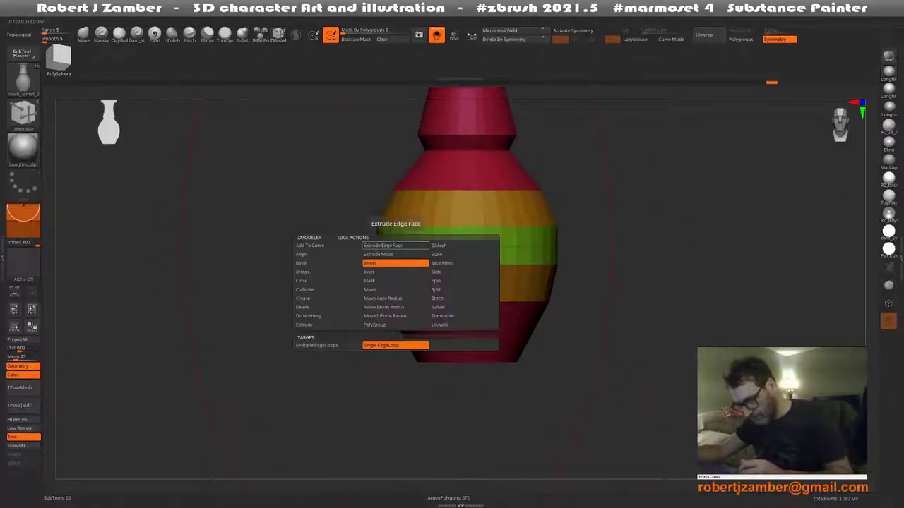
pyautogui.click(436, 254)
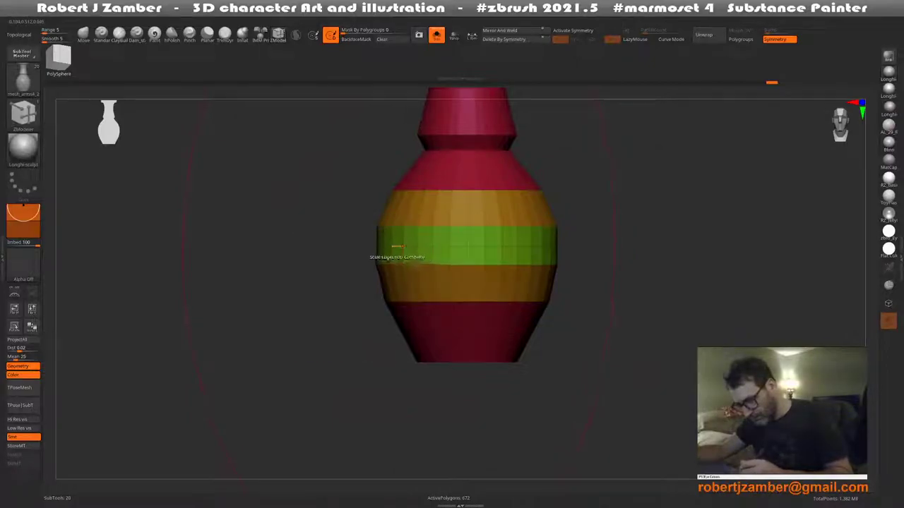
pyautogui.moveTo(397, 246); pyautogui.dragTo(417, 246)
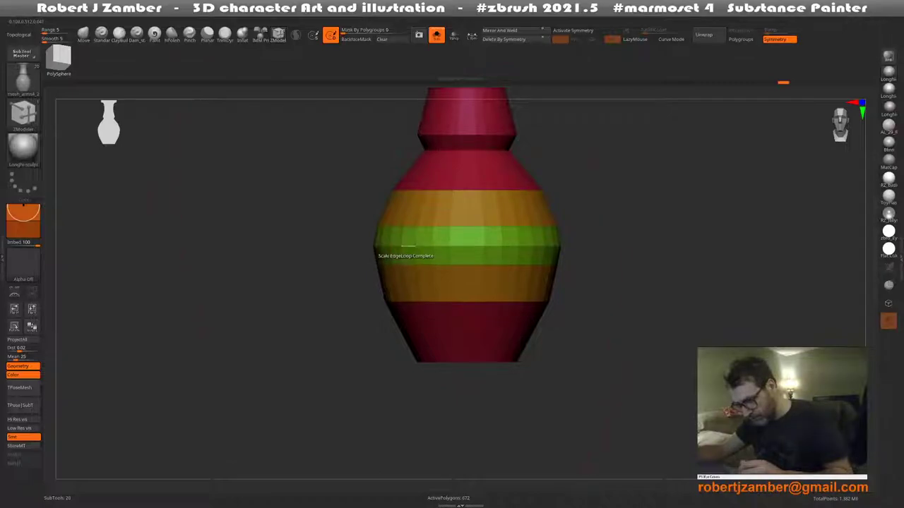
# Bevel the complete edge loop where the neck meets the body
pyautogui.moveTo(399, 279)
pyautogui.mouseDown(button='right')
pyautogui.moveTo(423, 226)
pyautogui.moveTo(406, 231)
pyautogui.moveTo(409, 221)
pyautogui.mouseUp(button='right')
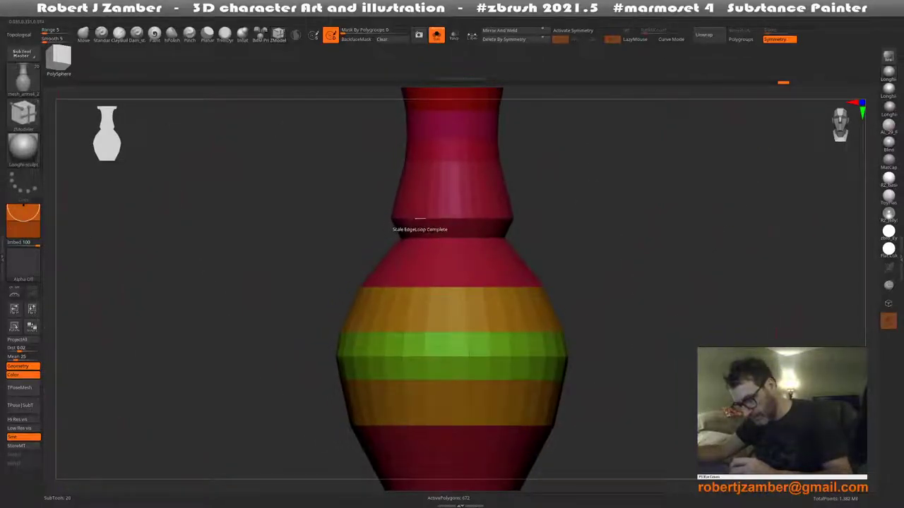
pyautogui.press('space')
pyautogui.click(351, 236)
pyautogui.click(484, 226)
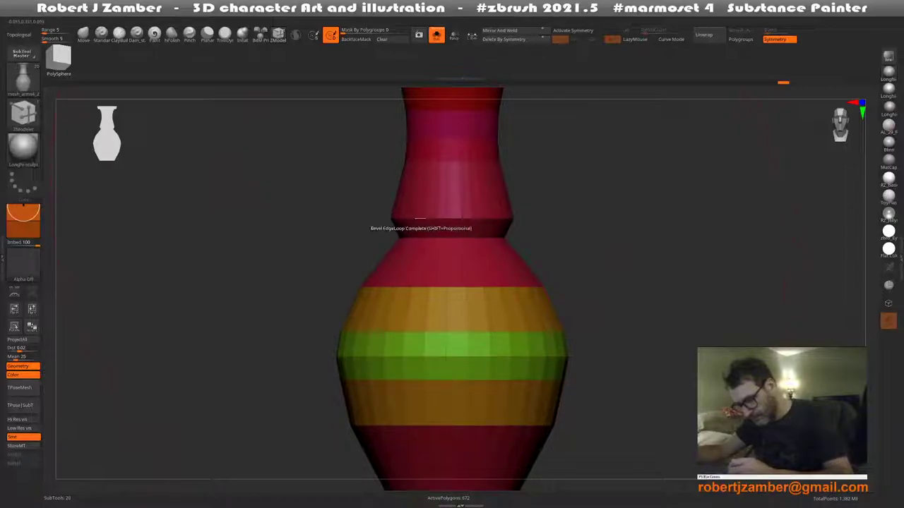
pyautogui.click(420, 218)
# Extrude the blue neck band into a protruding ring, redoing an oversized first attempt
pyautogui.moveTo(420, 220); pyautogui.dragTo(409, 223, button='right')
pyautogui.moveTo(408, 220)
pyautogui.keyDown('shift'); pyautogui.mouseDown()
pyautogui.moveTo(411, 251)
pyautogui.moveTo(388, 249)
pyautogui.mouseUp(); pyautogui.keyUp('shift')
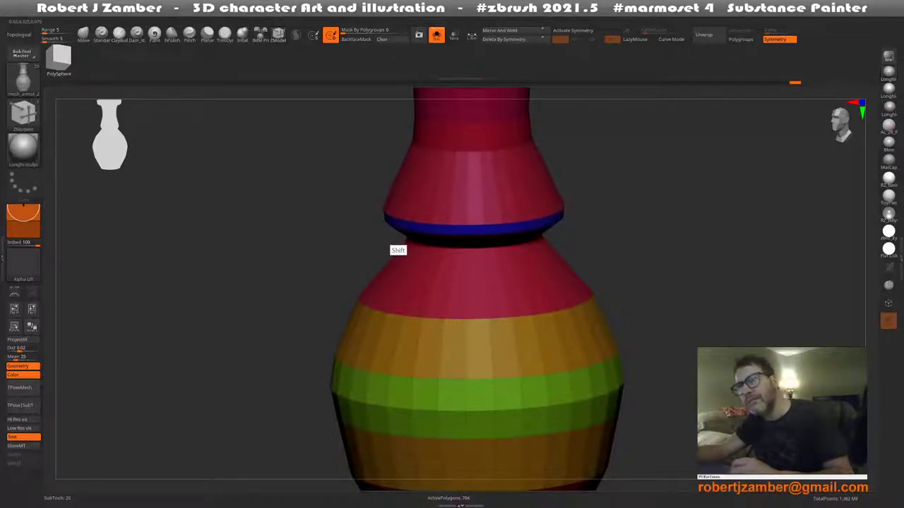
pyautogui.keyDown('shift'); pyautogui.moveTo(390, 248); pyautogui.dragTo(390, 247); pyautogui.keyUp('shift')
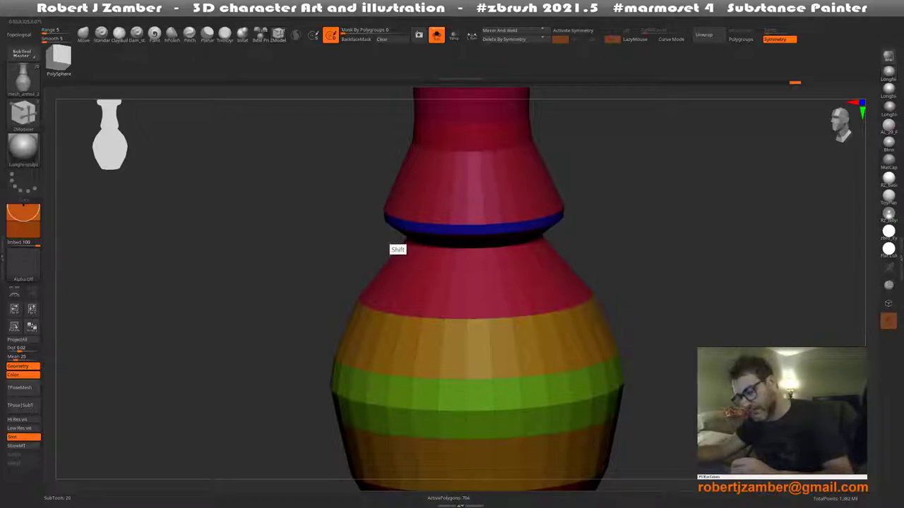
pyautogui.hotkey('ctrl', 'z')
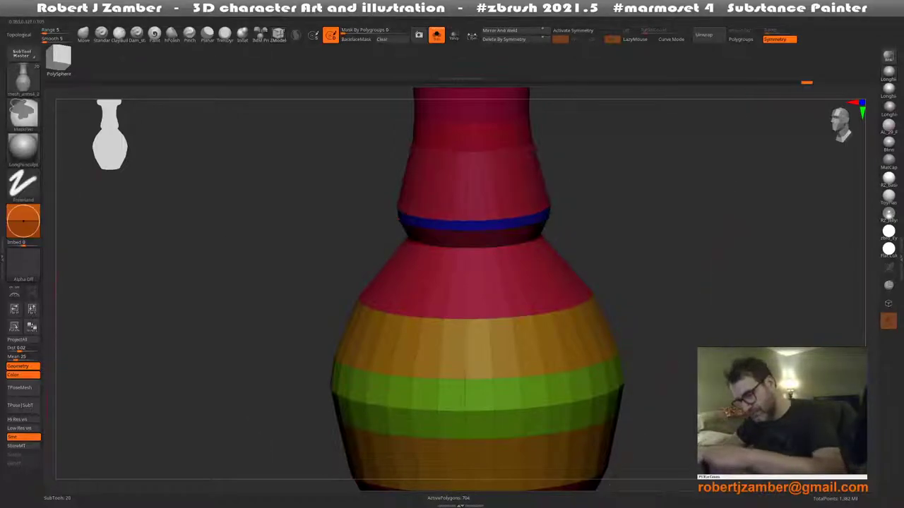
pyautogui.moveTo(417, 223); pyautogui.dragTo(416, 219)
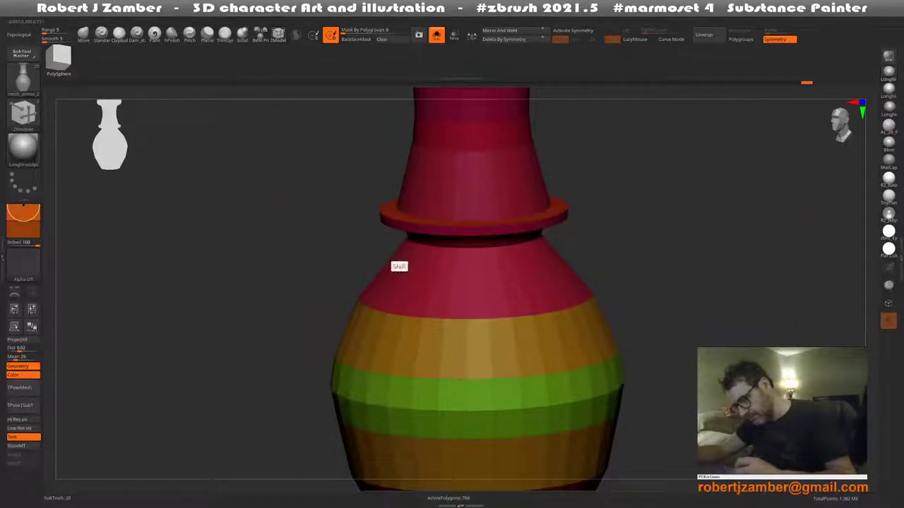
# Hide polygroup colours and smooth the vase's lower body and neck ridge
pyautogui.keyDown('alt'); pyautogui.moveTo(399, 266); pyautogui.dragTo(323, 256); pyautogui.keyUp('alt')
pyautogui.scroll(-3, 353, 276)
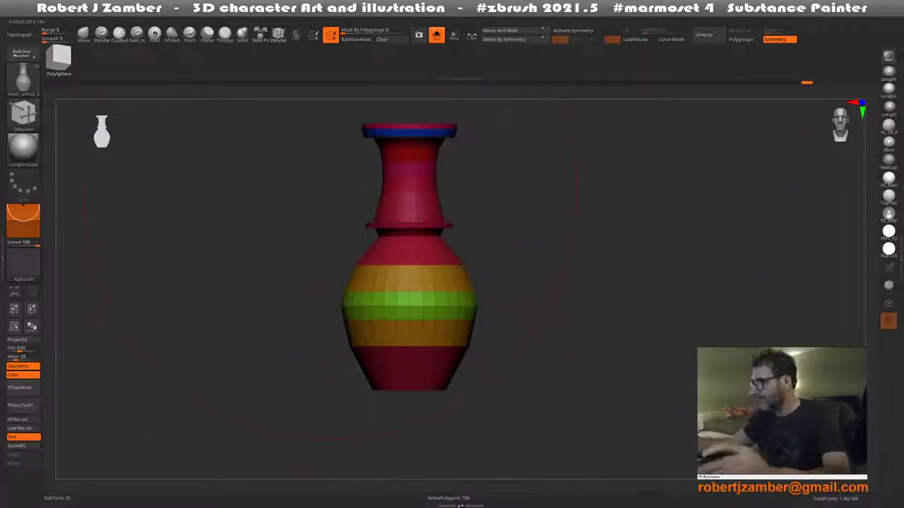
pyautogui.keyDown('alt'); pyautogui.moveTo(328, 261); pyautogui.dragTo(329, 300); pyautogui.keyUp('alt')
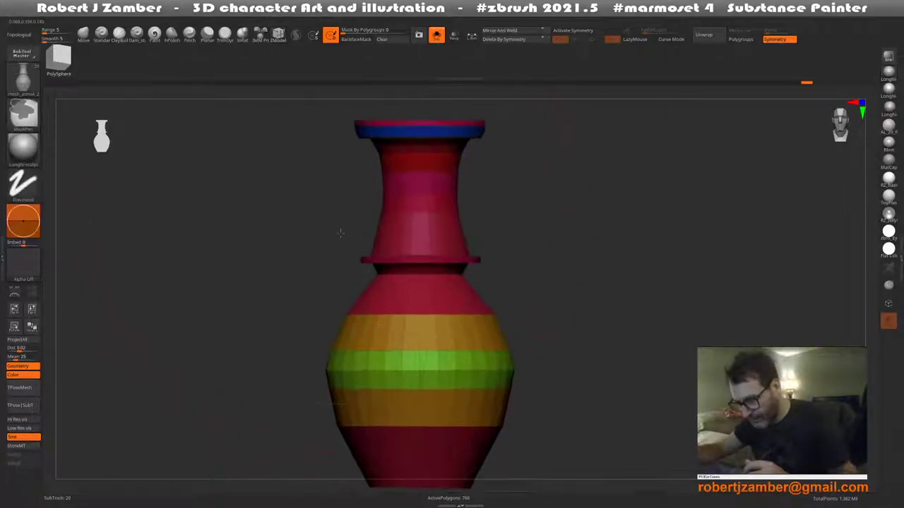
pyautogui.scroll(2, 343, 249)
pyautogui.moveTo(343, 248)
pyautogui.mouseDown()
pyautogui.moveTo(339, 282)
pyautogui.moveTo(339, 269)
pyautogui.mouseUp()
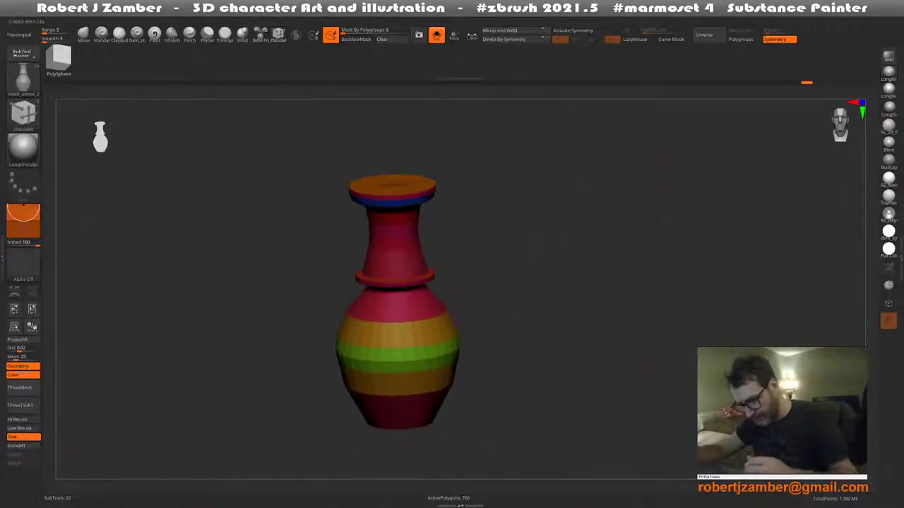
pyautogui.hotkey('shift', 'f')
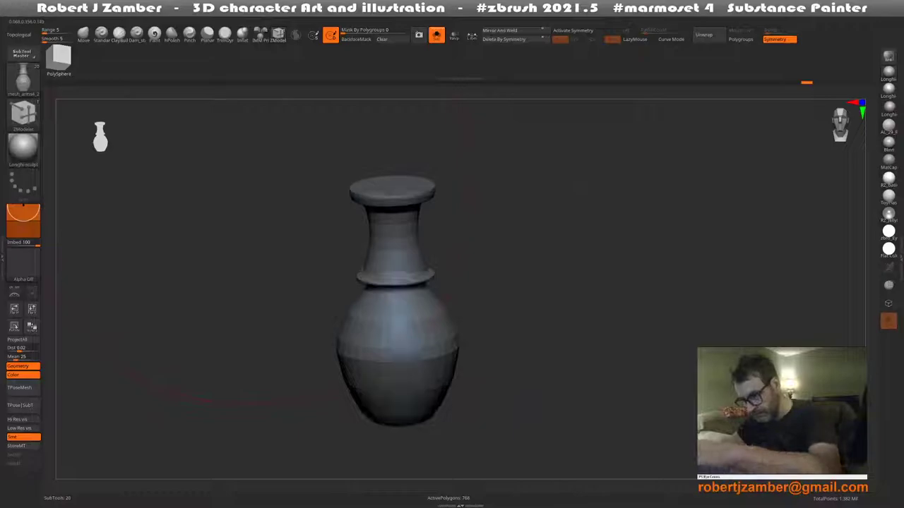
pyautogui.press('b')
pyautogui.press('z')
pyautogui.press('m')
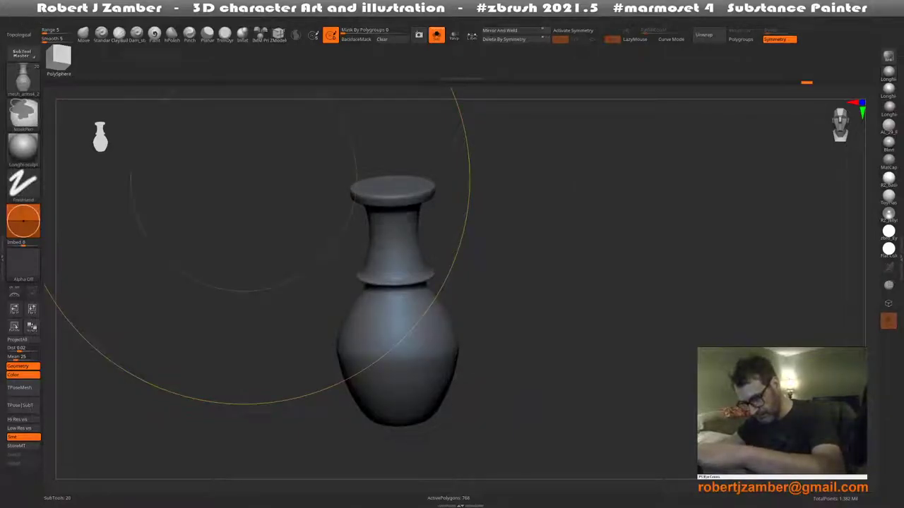
pyautogui.moveTo(256, 234); pyautogui.dragTo(253, 233)
# Return to ZModeler and turn Solo off to show the whole bench
pyautogui.press('b')
pyautogui.press('z')
pyautogui.press('m')
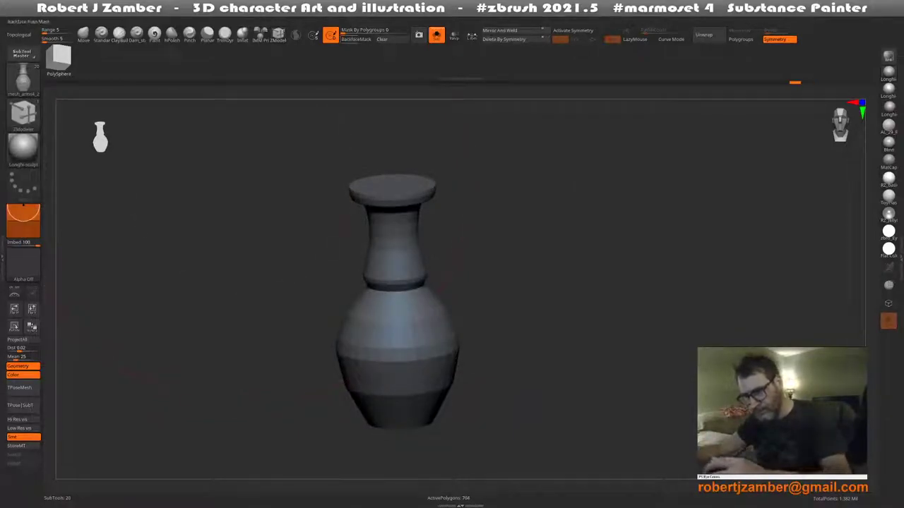
pyautogui.hotkey('shift', 's')
# Frame the bench, orbit to a side view of the column and show polygroups again
pyautogui.press('f')
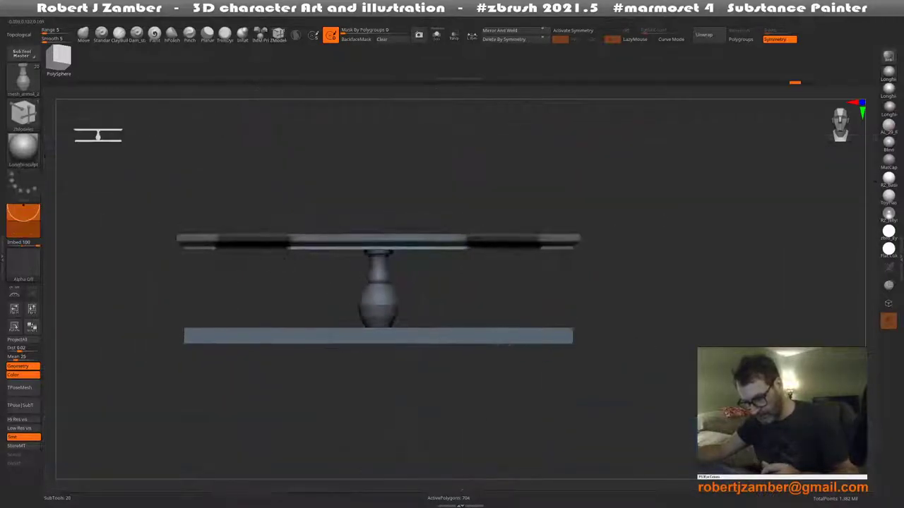
pyautogui.moveTo(353, 313); pyautogui.dragTo(396, 282)
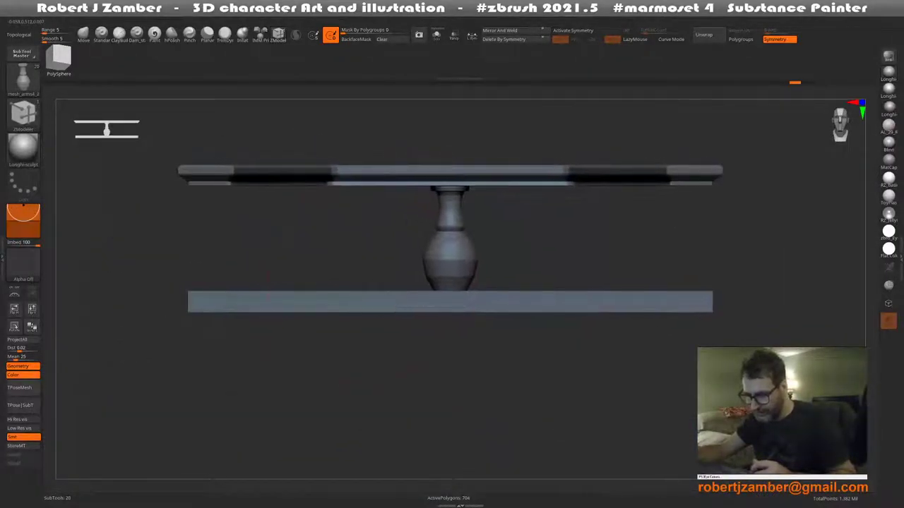
pyautogui.keyDown('shift'); pyautogui.moveTo(365, 290); pyautogui.dragTo(390, 341); pyautogui.keyUp('shift')
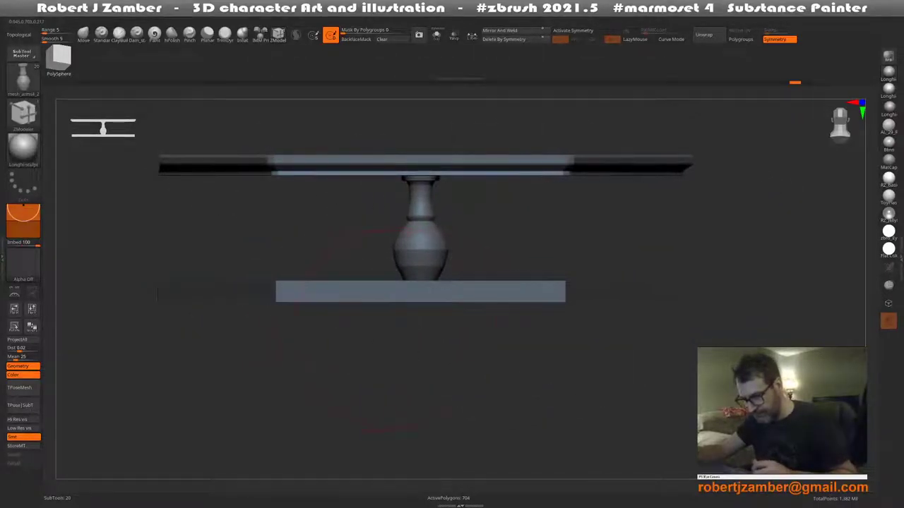
pyautogui.moveTo(390, 319)
pyautogui.keyDown('ctrl'); pyautogui.mouseDown(button='right')
pyautogui.moveTo(395, 335)
pyautogui.moveTo(406, 277)
pyautogui.moveTo(402, 332)
pyautogui.mouseUp(button='right'); pyautogui.keyUp('ctrl')
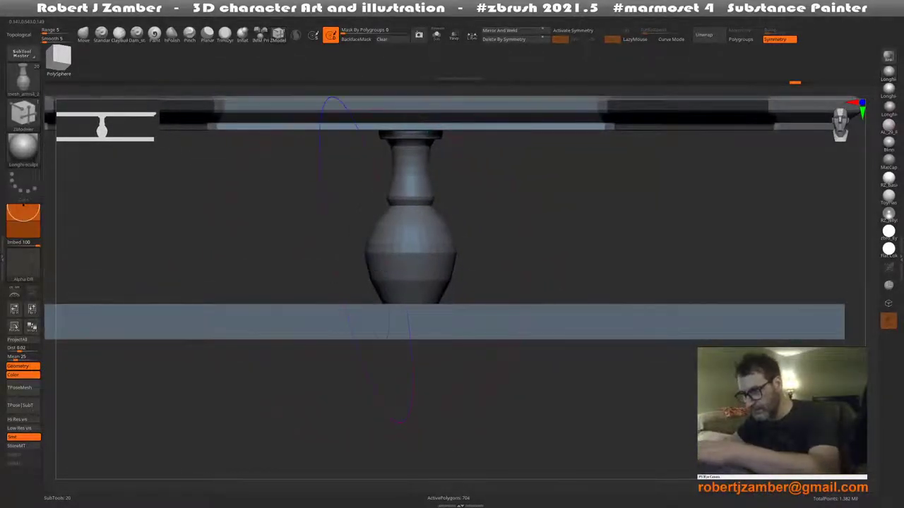
pyautogui.hotkey('shift', 'f')
pyautogui.keyDown('alt'); pyautogui.moveTo(372, 308); pyautogui.dragTo(392, 281, button='right'); pyautogui.keyUp('alt')
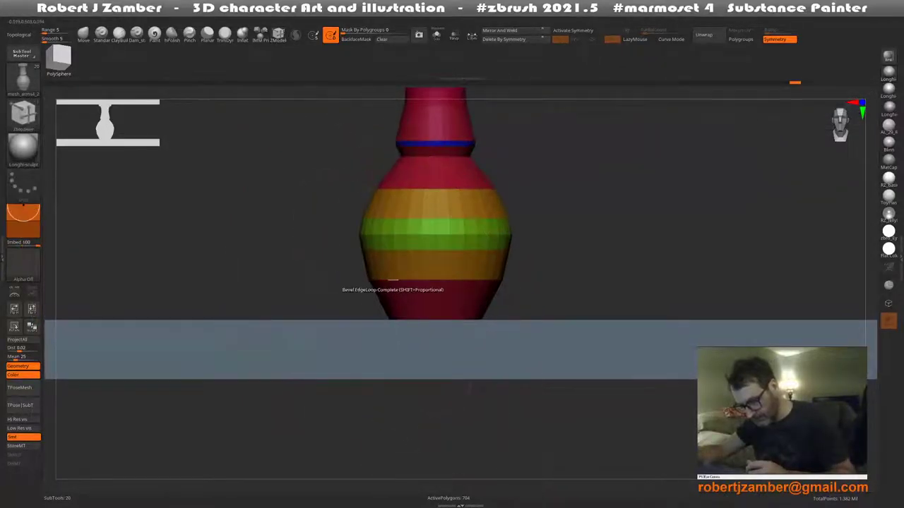
# Scale the vase's lower edge loop and slide the loop below the green band down
pyautogui.press('space')
pyautogui.click(391, 279)
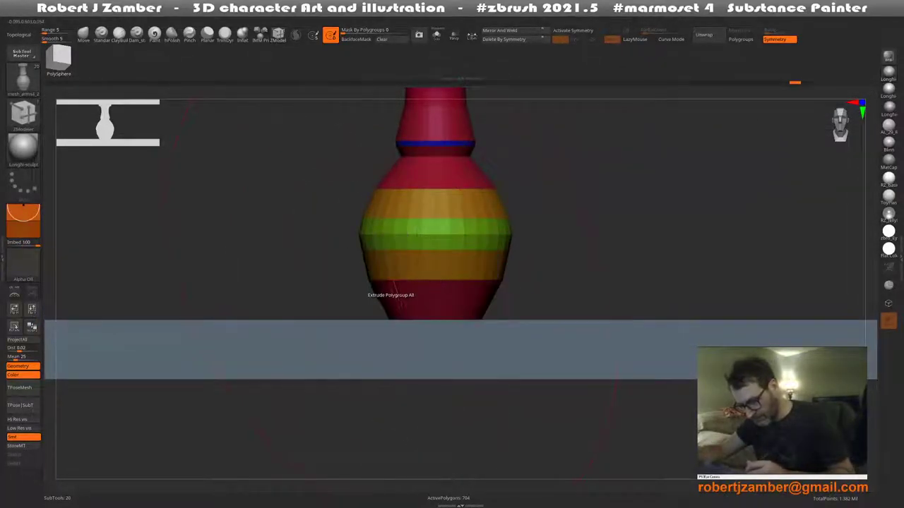
pyautogui.moveTo(391, 280); pyautogui.dragTo(399, 280)
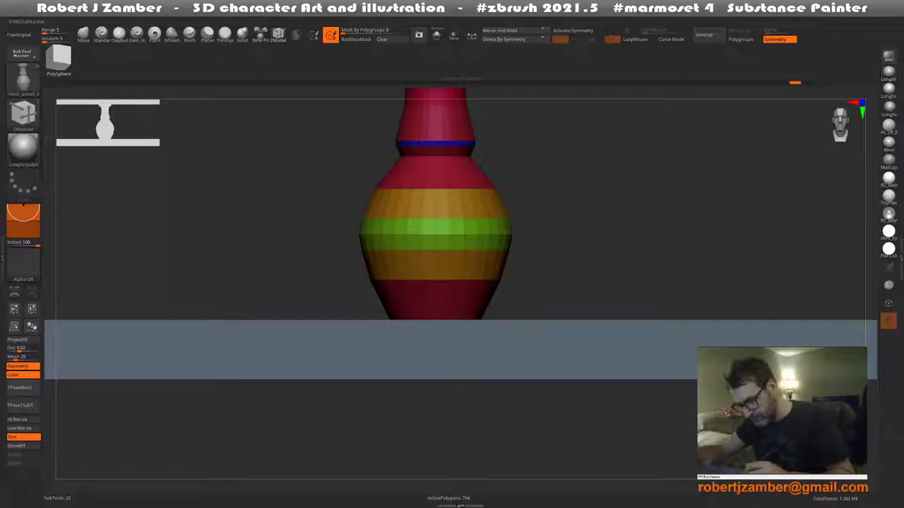
pyautogui.press('space')
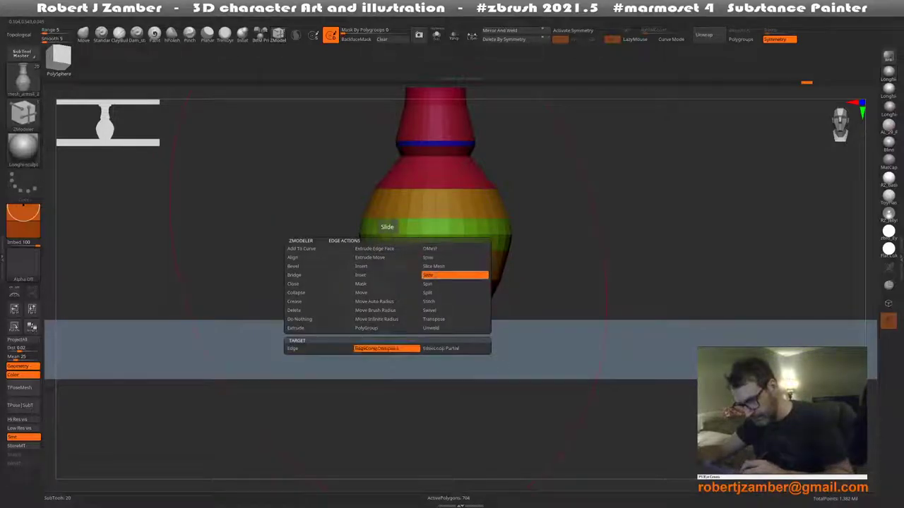
pyautogui.click(454, 273)
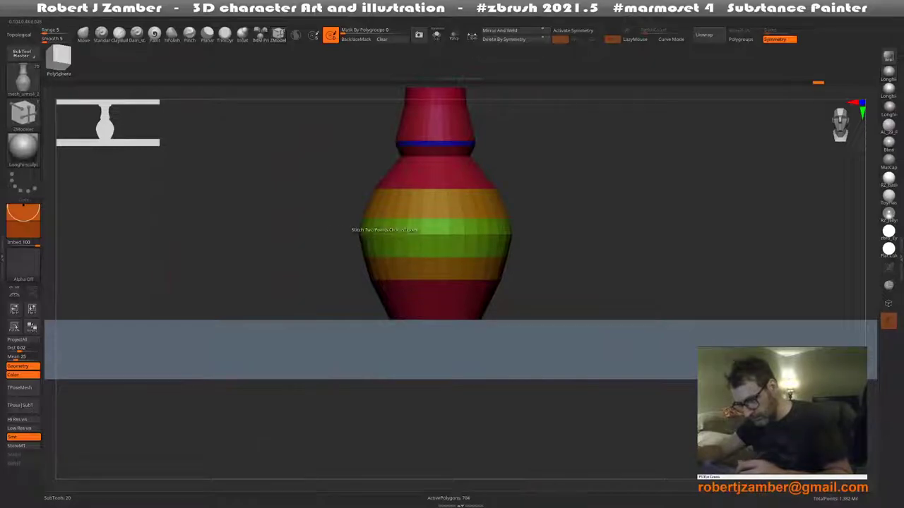
pyautogui.moveTo(360, 232); pyautogui.dragTo(360, 246)
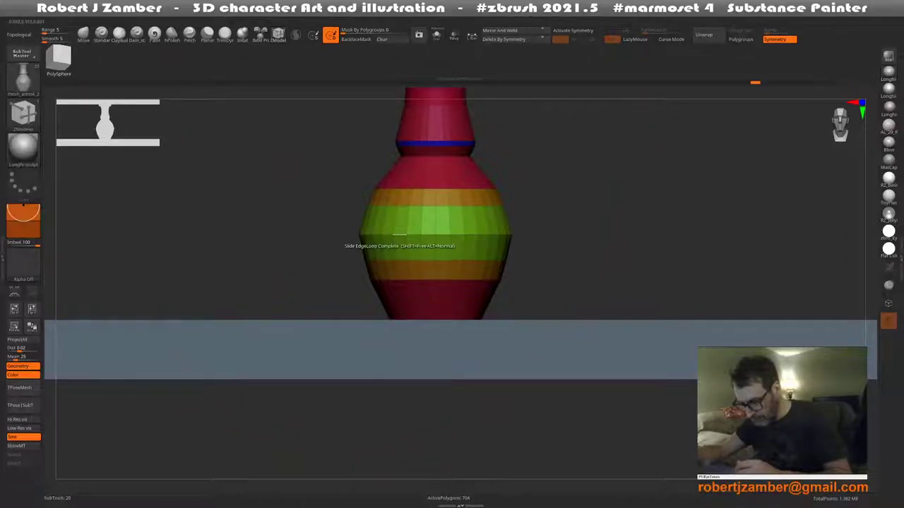
# Bevel the green band's edge loop to create a new red band
pyautogui.press('space')
pyautogui.click(395, 249)
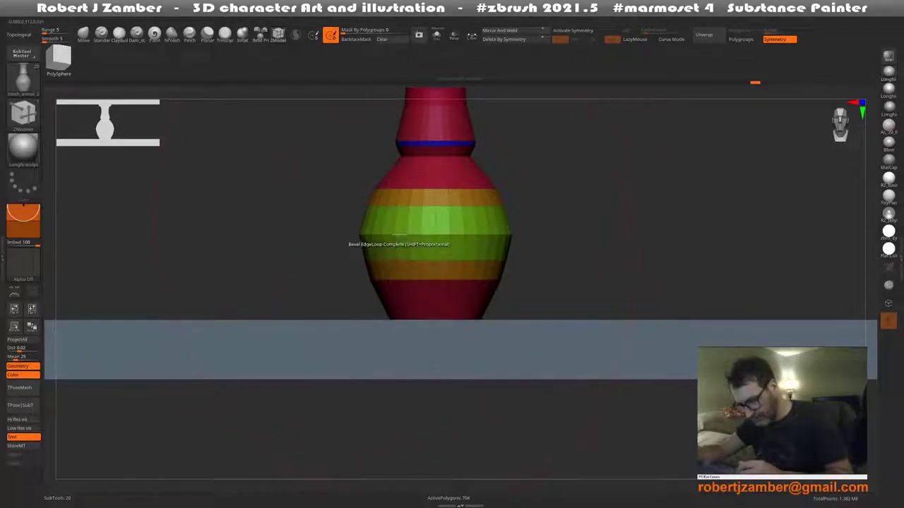
pyautogui.moveTo(399, 236); pyautogui.dragTo(399, 227)
pyautogui.moveTo(397, 236); pyautogui.dragTo(387, 239, button='right')
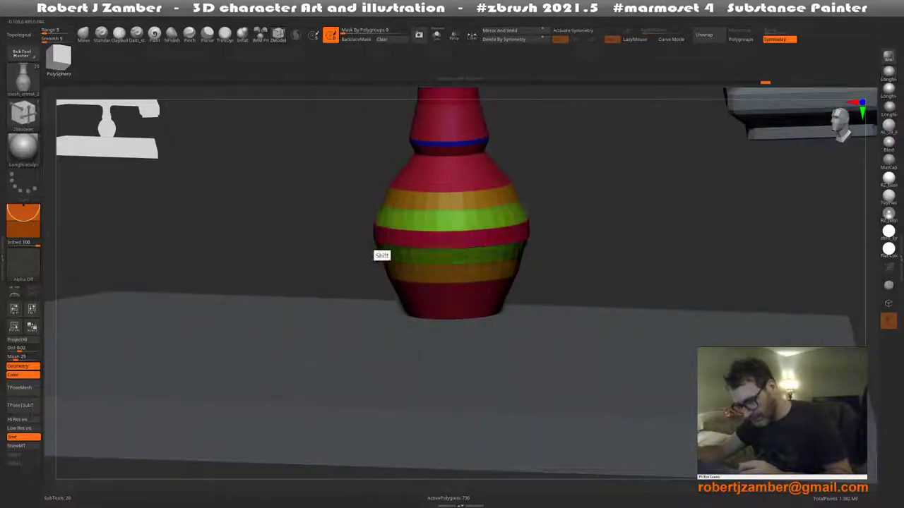
pyautogui.keyDown('shift'); pyautogui.moveTo(383, 255); pyautogui.dragTo(385, 240, button='right'); pyautogui.keyUp('shift')
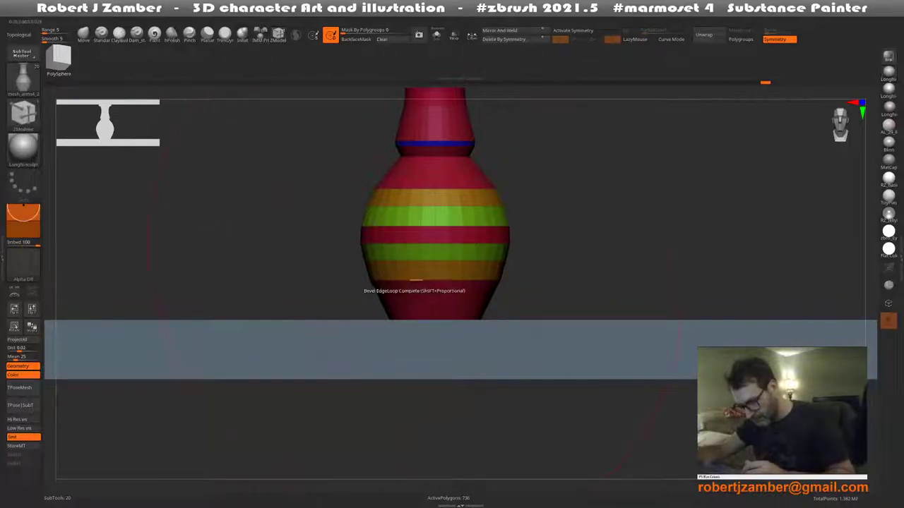
# Switch to another edge action and isolate the vase with Solo
pyautogui.press('space')
pyautogui.click(413, 279)
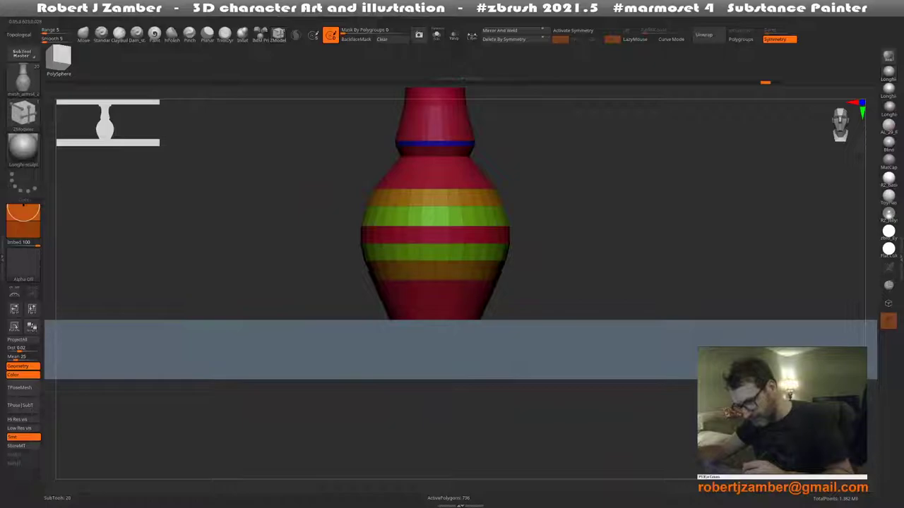
pyautogui.moveTo(401, 261); pyautogui.dragTo(424, 268)
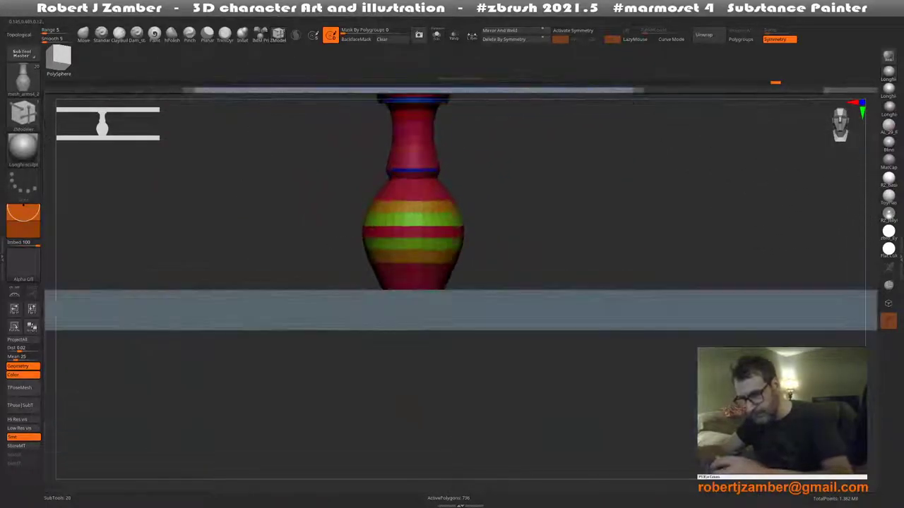
pyautogui.click(436, 35)
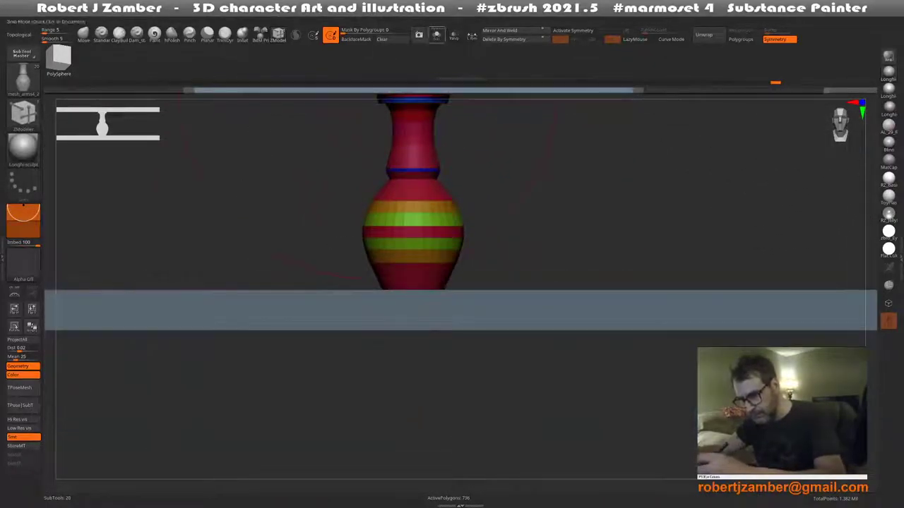
pyautogui.keyDown('alt'); pyautogui.moveTo(382, 311); pyautogui.dragTo(378, 298, button='right'); pyautogui.keyUp('alt')
# Extrude the vase's bottom polygroup outward into a foot rim, then view the whole bench
pyautogui.moveTo(376, 297)
pyautogui.mouseDown()
pyautogui.moveTo(397, 305)
pyautogui.moveTo(402, 268)
pyautogui.mouseUp()
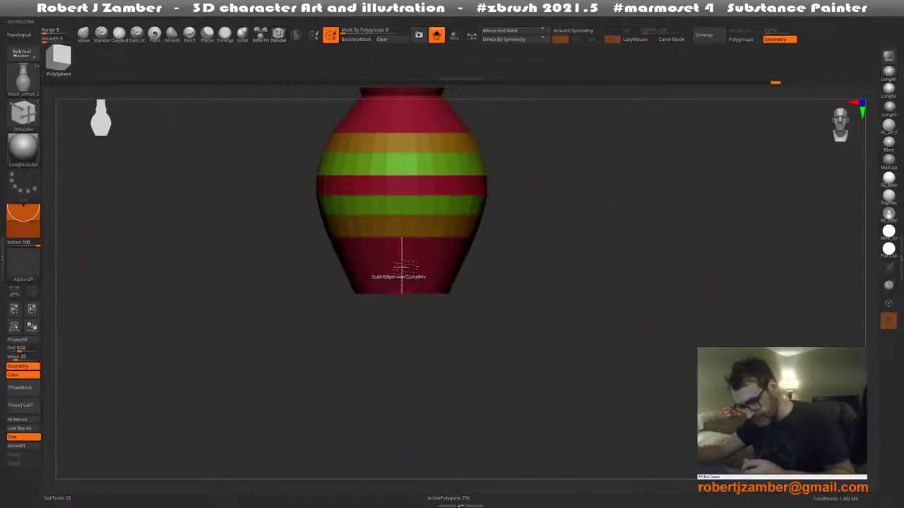
pyautogui.press('space')
pyautogui.click(322, 307)
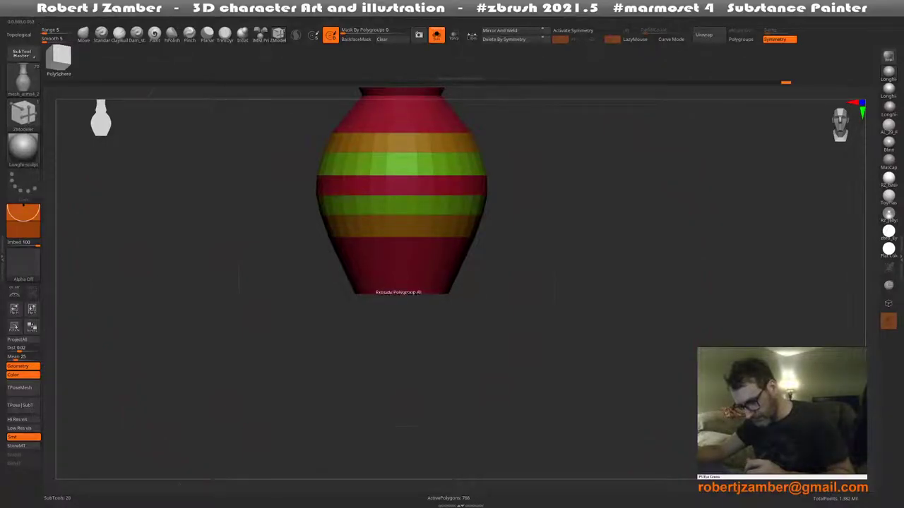
pyautogui.moveTo(399, 289); pyautogui.dragTo(403, 282)
pyautogui.press('space')
pyautogui.click(401, 244)
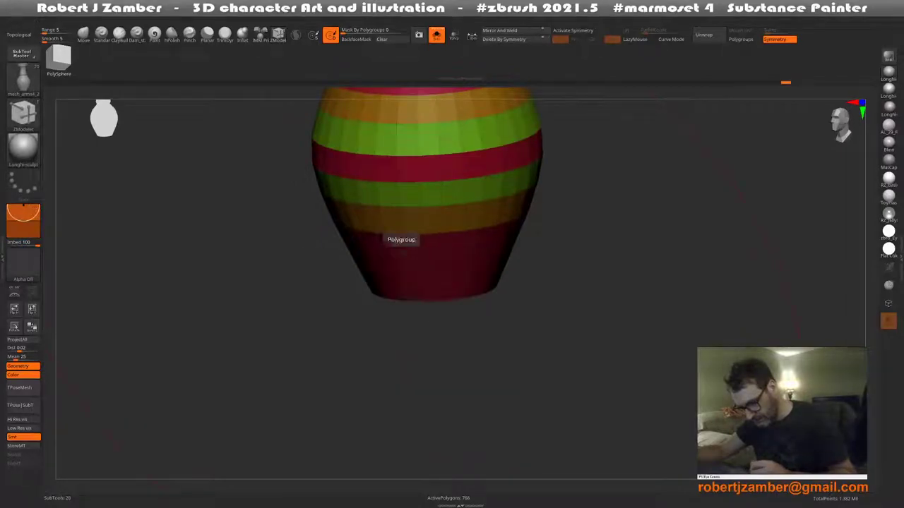
pyautogui.moveTo(388, 293); pyautogui.dragTo(360, 305)
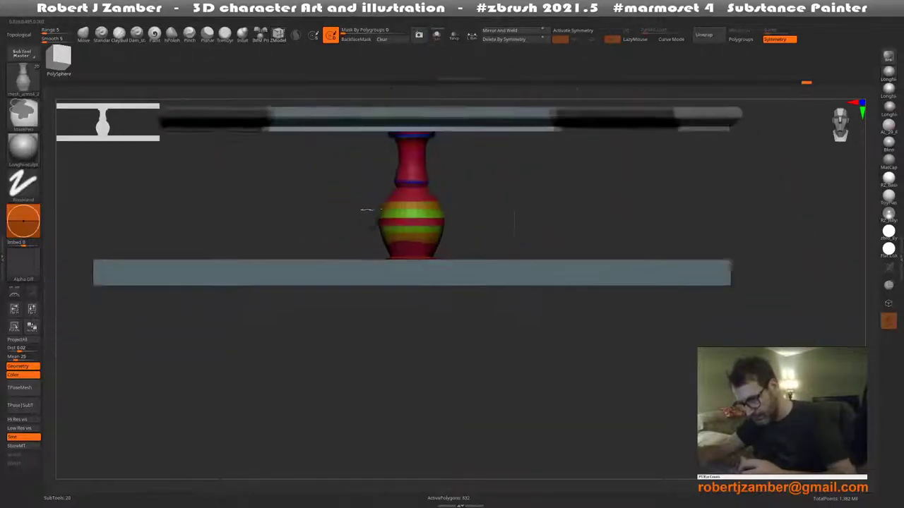
pyautogui.moveTo(367, 209)
pyautogui.mouseDown()
pyautogui.moveTo(367, 295)
pyautogui.moveTo(370, 269)
pyautogui.moveTo(353, 204)
pyautogui.mouseUp()
# Select the base plate, unhide the vase, and move the plate up under the vase foot
pyautogui.keyDown('alt'); pyautogui.click(358, 283); pyautogui.keyUp('alt')
pyautogui.press('space')
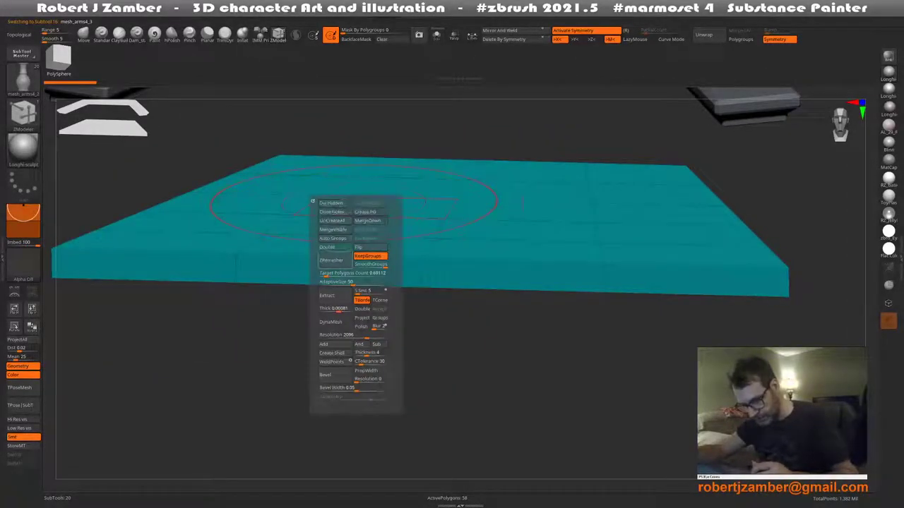
pyautogui.press('t')
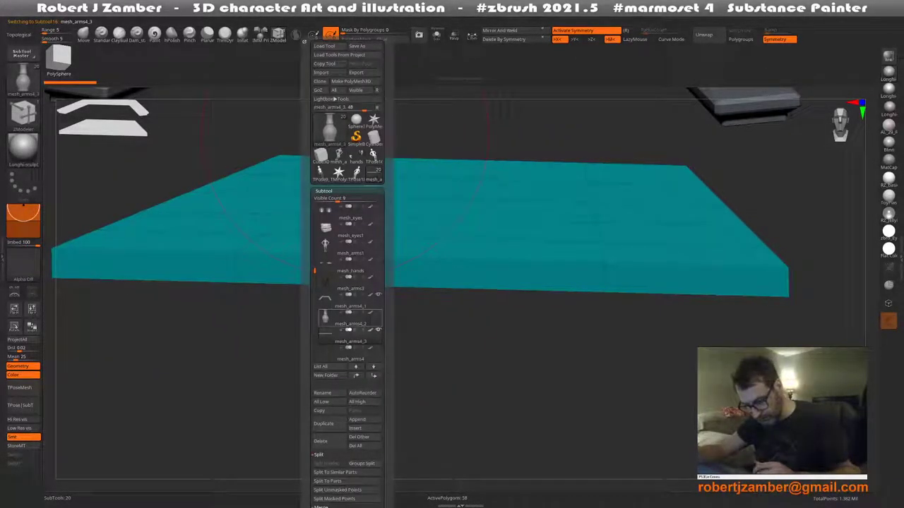
pyautogui.moveTo(401, 346); pyautogui.dragTo(402, 323)
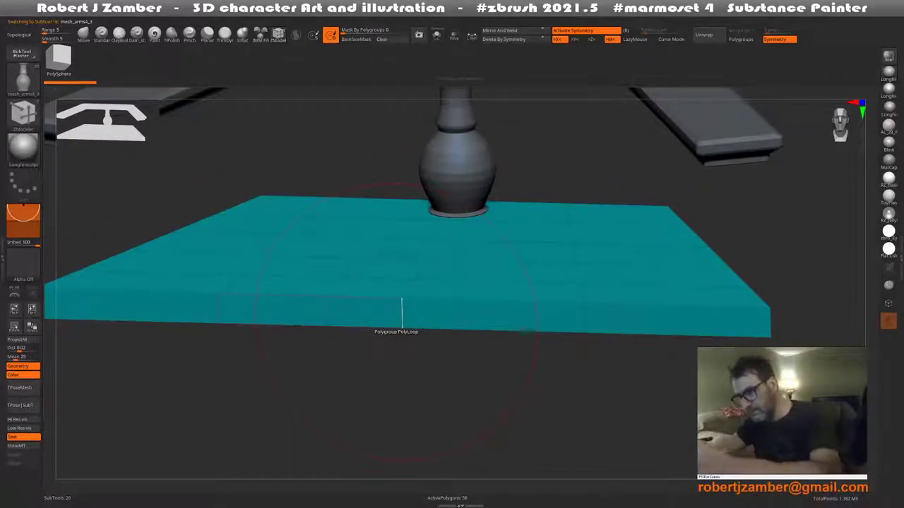
pyautogui.press('w')
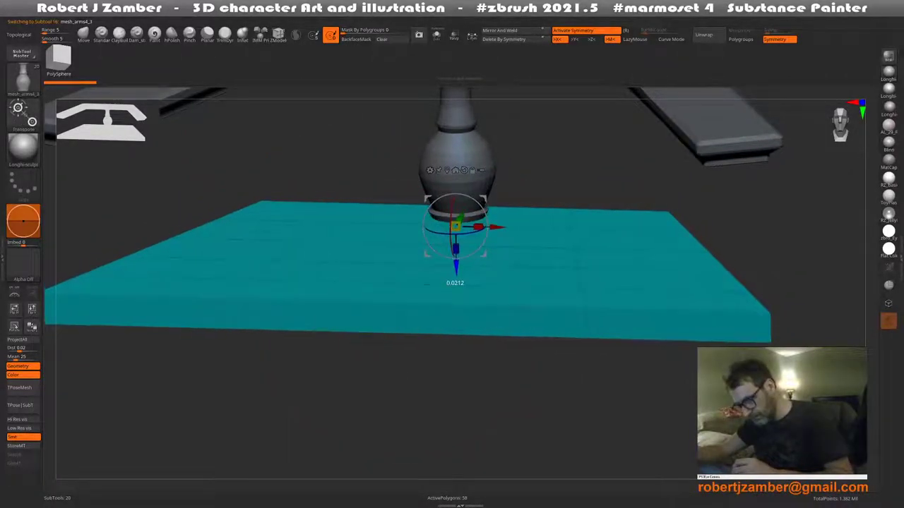
pyautogui.press('q')
pyautogui.press('w')
pyautogui.keyDown('shift'); pyautogui.moveTo(424, 219); pyautogui.dragTo(436, 303); pyautogui.keyUp('shift')
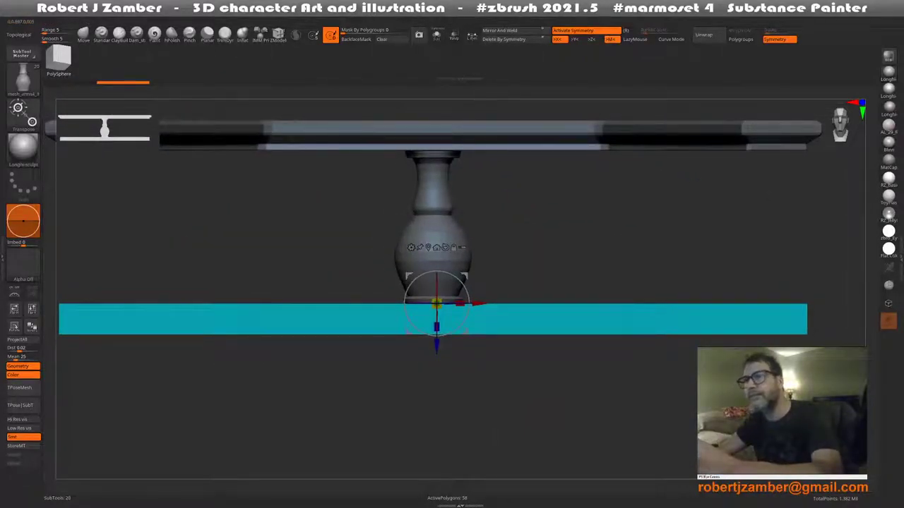
pyautogui.press('q')
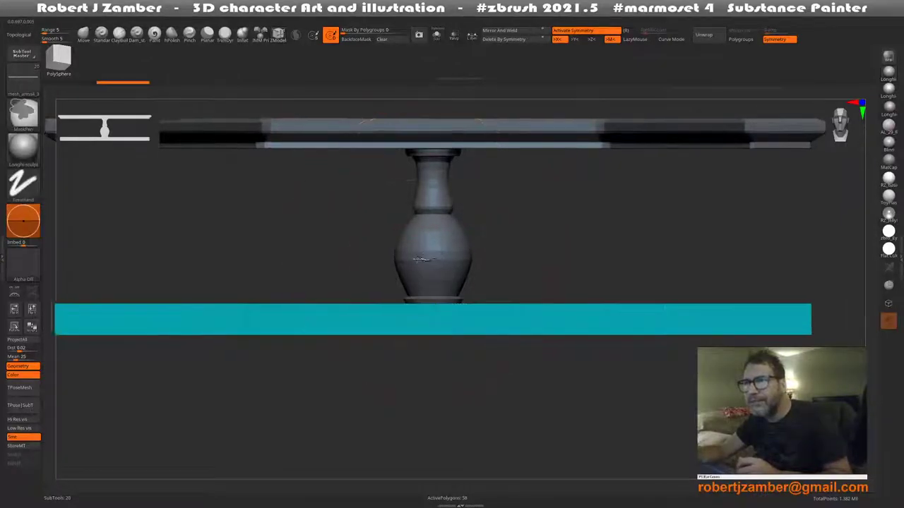
pyautogui.keyDown('alt'); pyautogui.moveTo(420, 272); pyautogui.dragTo(404, 240); pyautogui.keyUp('alt')
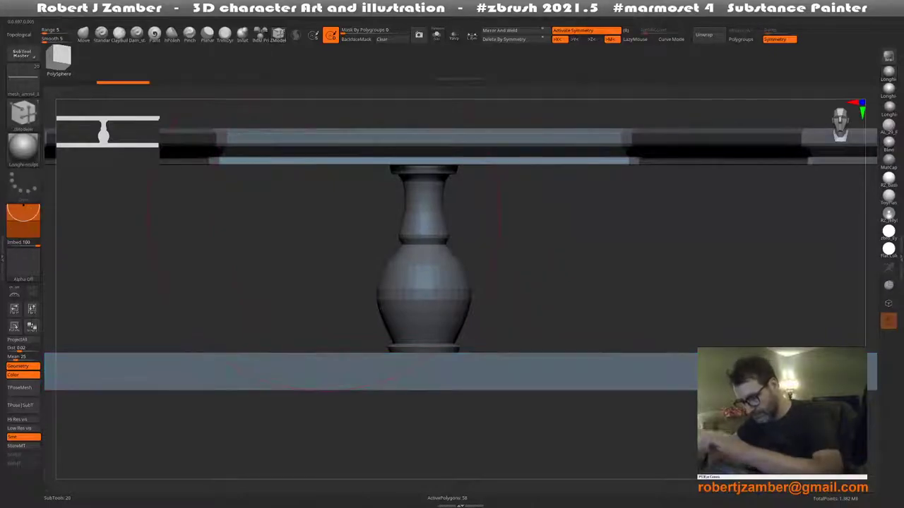
# Reselect the vase and scale two neck edge loops inward into an hourglass waist
pyautogui.keyDown('alt'); pyautogui.click(399, 303); pyautogui.keyUp('alt')
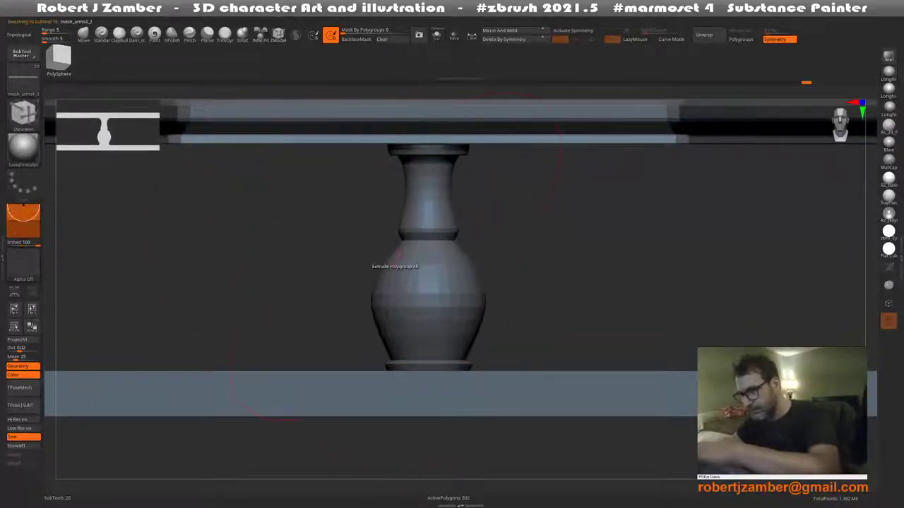
pyautogui.hotkey('shift', 'f')
pyautogui.keyDown('alt'); pyautogui.moveTo(400, 295); pyautogui.dragTo(422, 250); pyautogui.keyUp('alt')
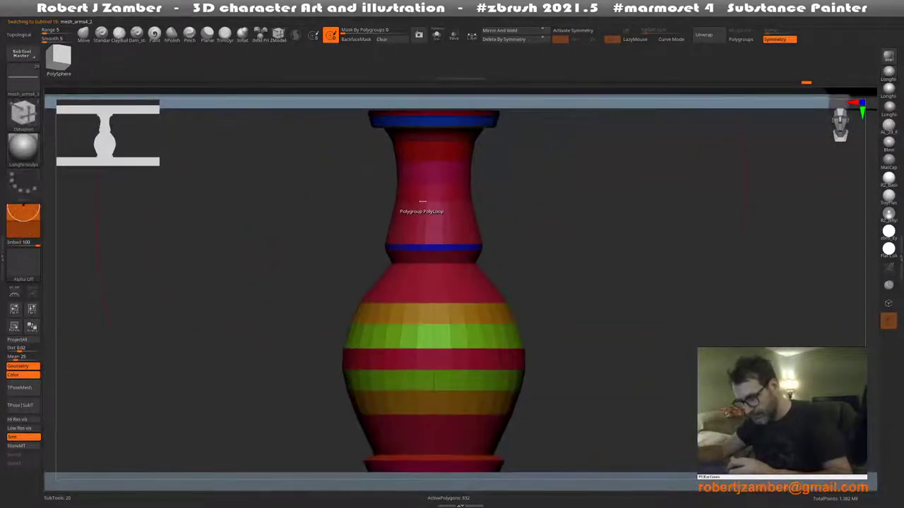
pyautogui.scroll(3, 410, 204)
pyautogui.press('space')
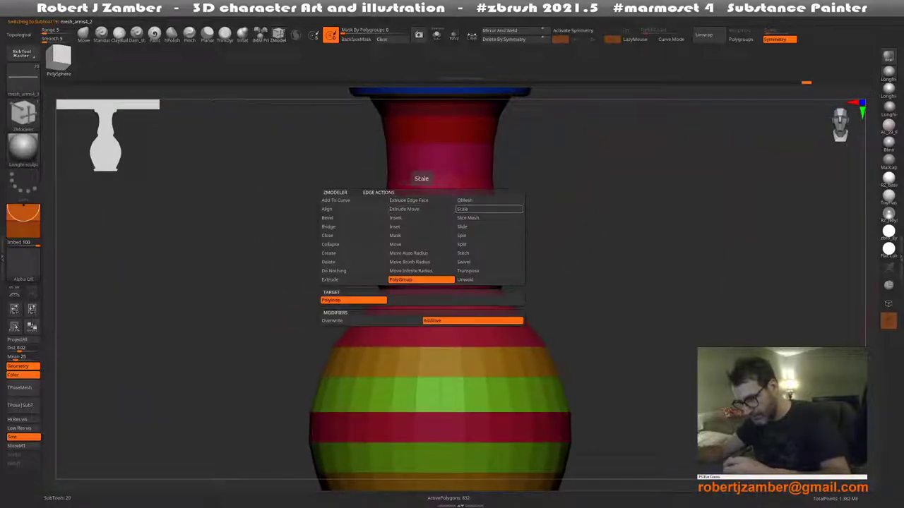
pyautogui.click(462, 253)
pyautogui.moveTo(424, 202); pyautogui.dragTo(409, 205)
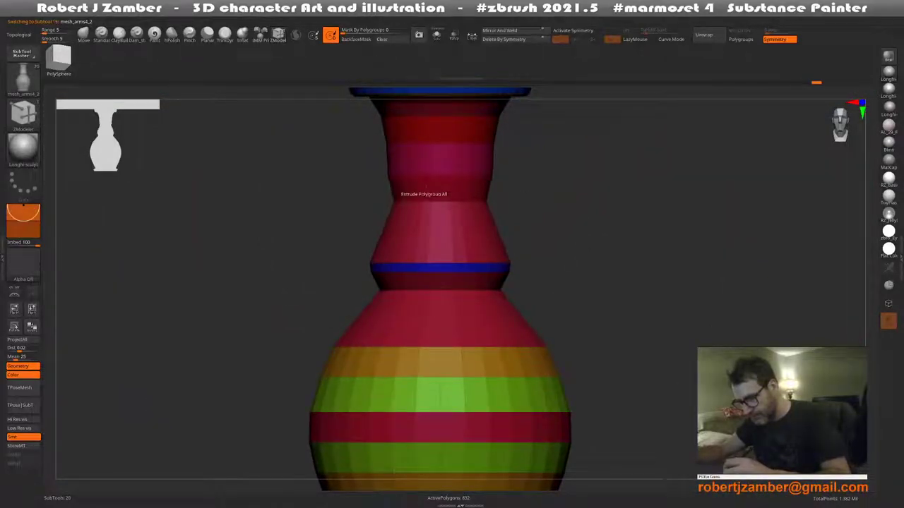
pyautogui.moveTo(424, 175); pyautogui.dragTo(420, 174)
pyautogui.click(424, 143)
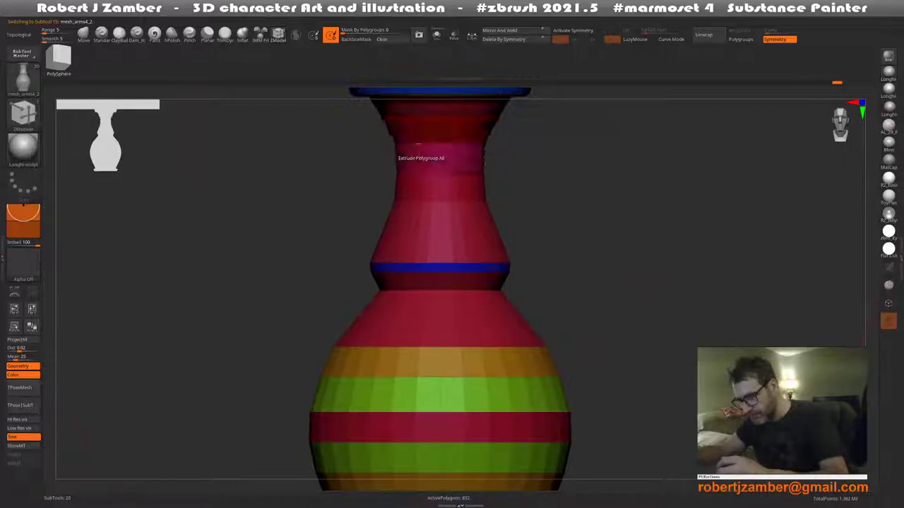
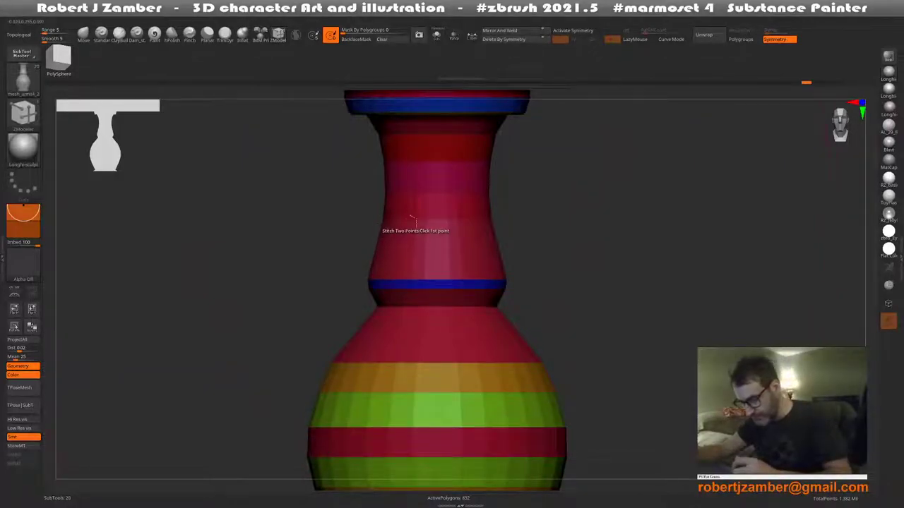
# Scale the baluster's neck edge loops wider and taller with ZModeler Edge Scale
pyautogui.moveTo(411, 219); pyautogui.dragTo(422, 220)
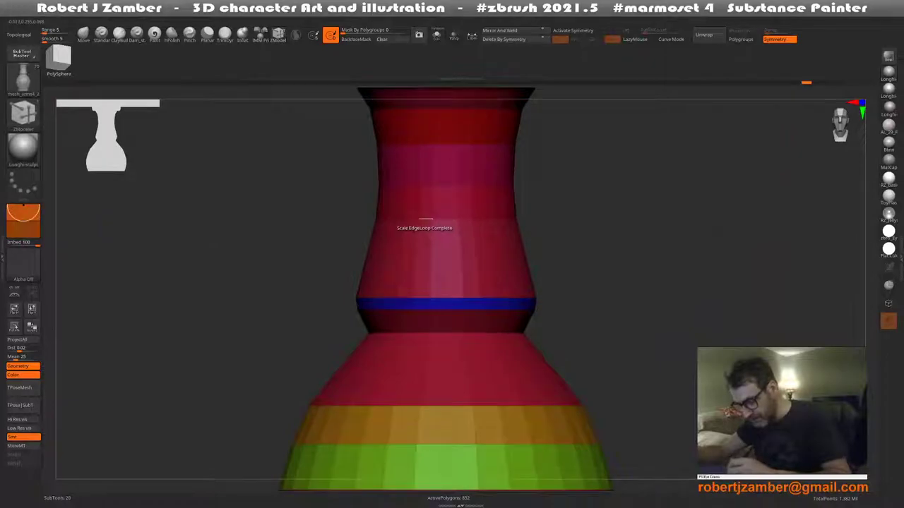
pyautogui.press('space')
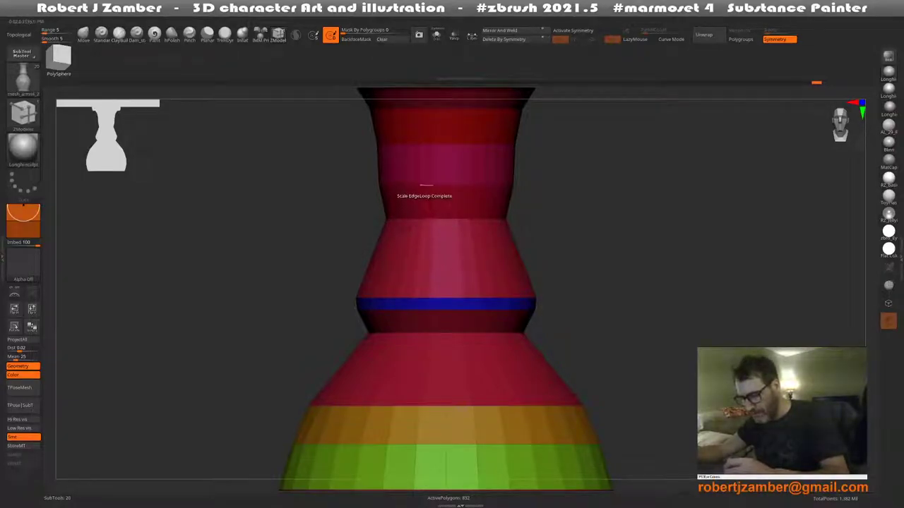
pyautogui.moveTo(426, 185)
pyautogui.mouseDown(button='right')
pyautogui.moveTo(416, 171)
pyautogui.moveTo(348, 267)
pyautogui.moveTo(371, 206)
pyautogui.mouseUp(button='right')
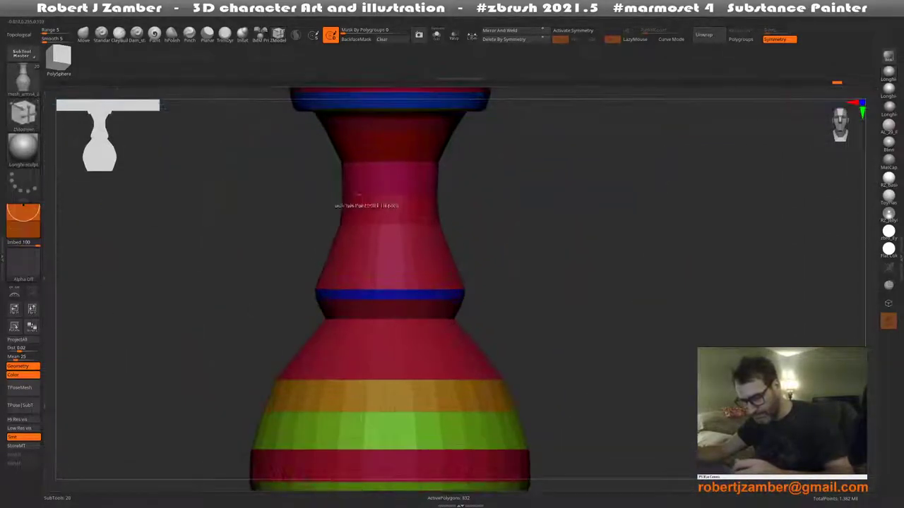
# Scale the upper neck loops again so the neck pinches to a slim waist and flares upward
pyautogui.press('ctrl')
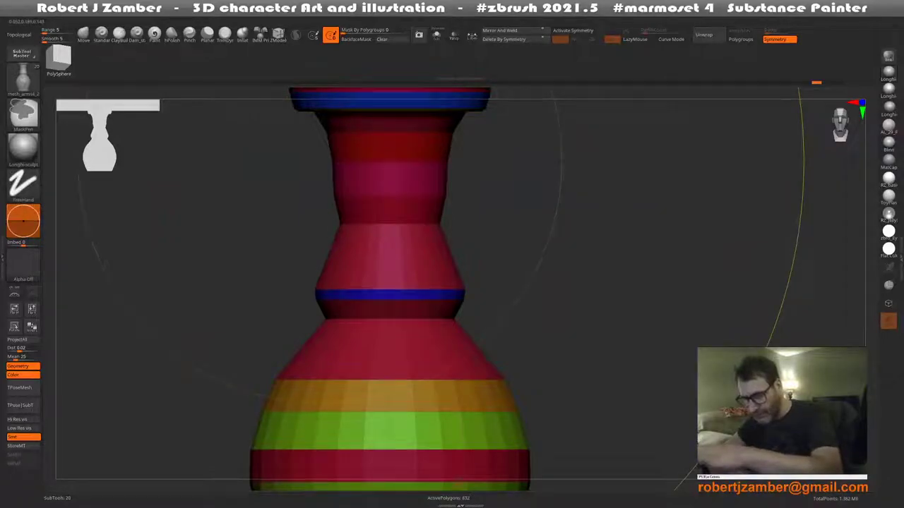
pyautogui.hotkey('ctrl', 'shift')
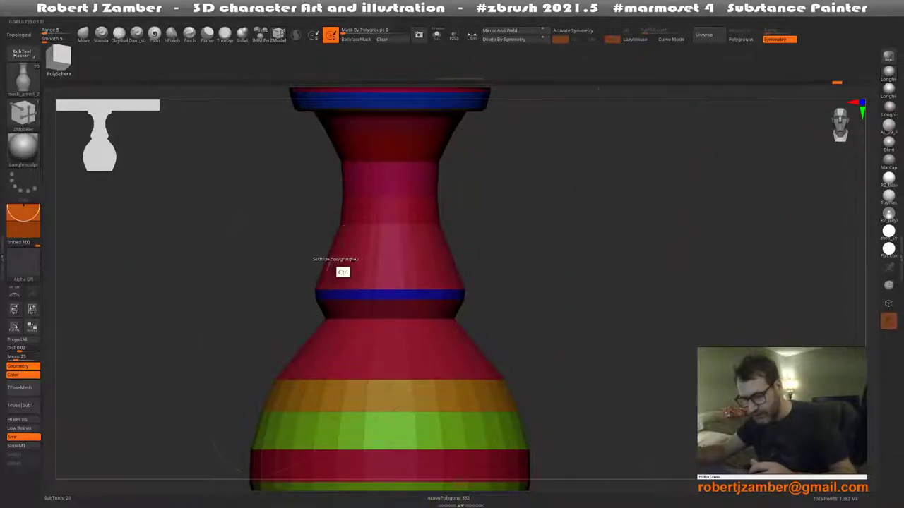
pyautogui.keyDown('ctrl'); pyautogui.moveTo(327, 266); pyautogui.dragTo(356, 176, button='right'); pyautogui.keyUp('ctrl')
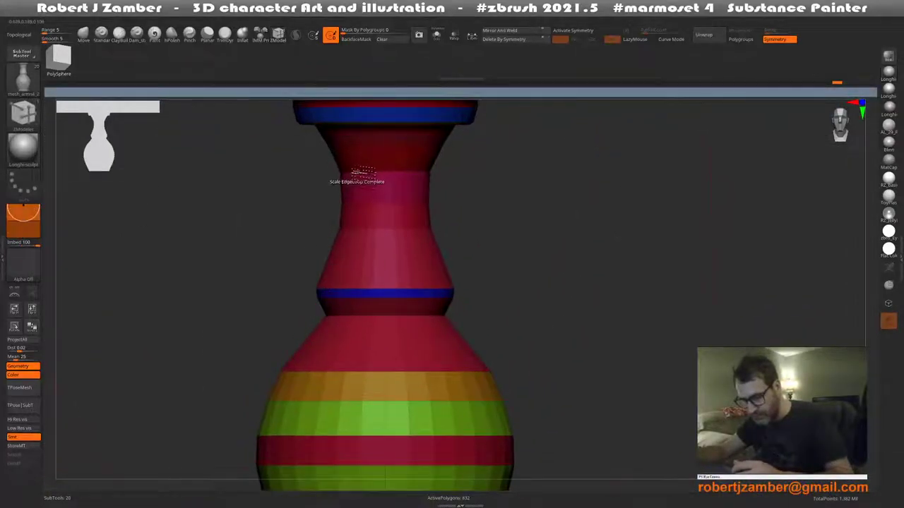
pyautogui.moveTo(360, 175); pyautogui.dragTo(362, 177)
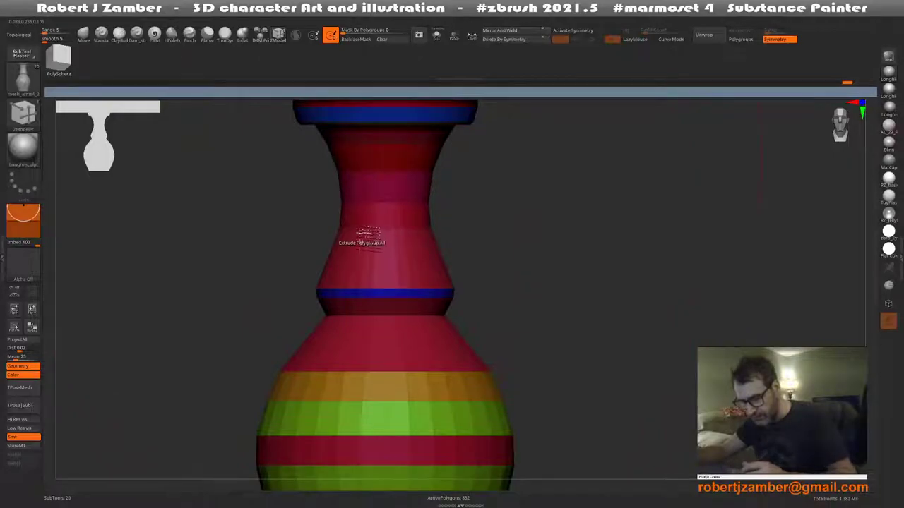
pyautogui.moveTo(367, 230); pyautogui.dragTo(367, 235)
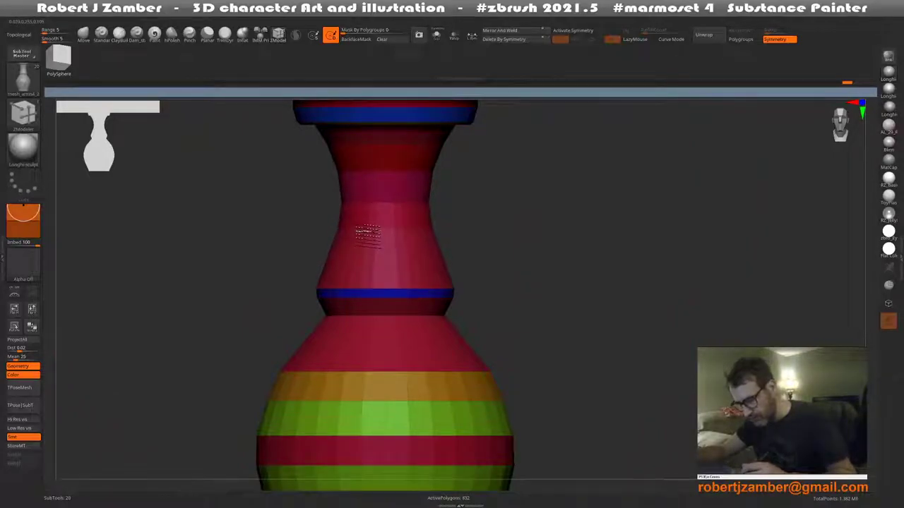
pyautogui.moveTo(367, 233)
pyautogui.keyDown('ctrl'); pyautogui.mouseDown(button='right')
pyautogui.moveTo(369, 204)
pyautogui.moveTo(365, 216)
pyautogui.mouseUp(button='right'); pyautogui.keyUp('ctrl')
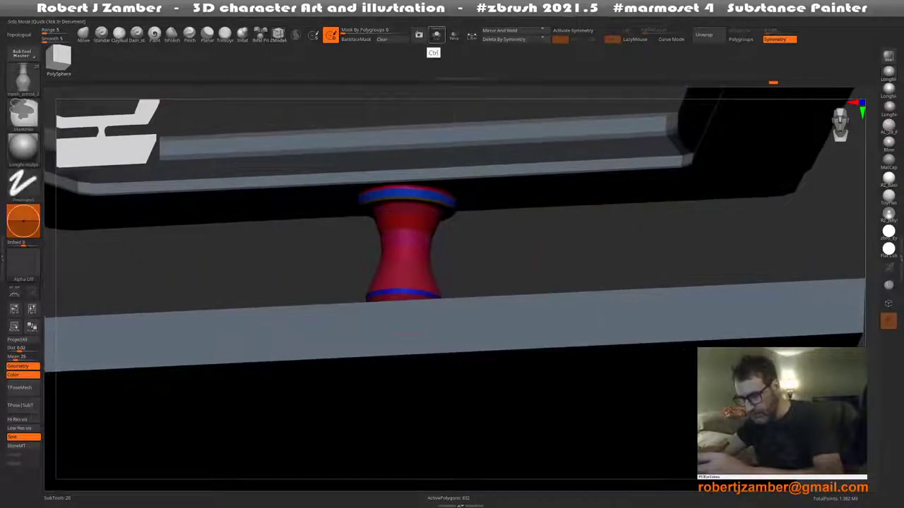
# Solo the vase in straight side view and extrude the blue ring band outward
pyautogui.click(436, 36)
pyautogui.moveTo(395, 240)
pyautogui.mouseDown(button='right')
pyautogui.moveTo(375, 231)
pyautogui.moveTo(377, 332)
pyautogui.moveTo(385, 223)
pyautogui.moveTo(374, 238)
pyautogui.mouseUp(button='right')
pyautogui.press('b')
pyautogui.press('z')
pyautogui.press('m')
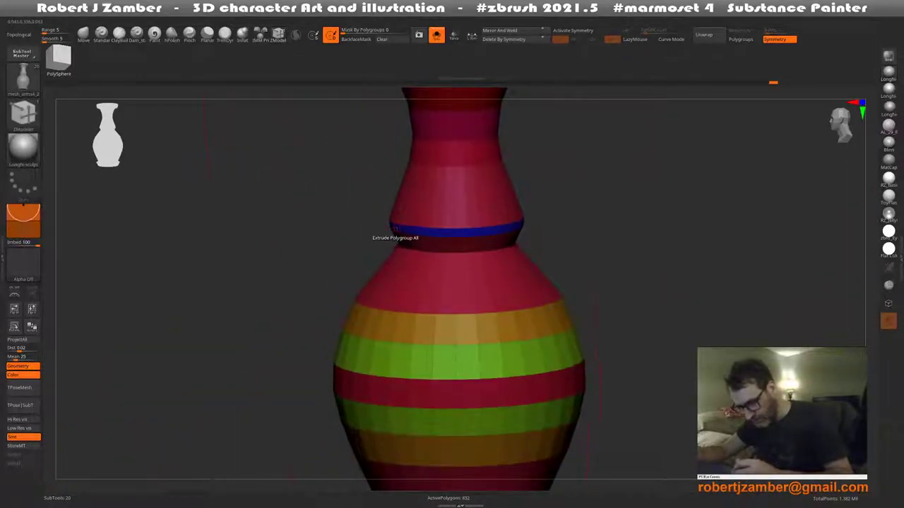
pyautogui.keyDown('shift'); pyautogui.moveTo(394, 231); pyautogui.dragTo(388, 247); pyautogui.keyUp('shift')
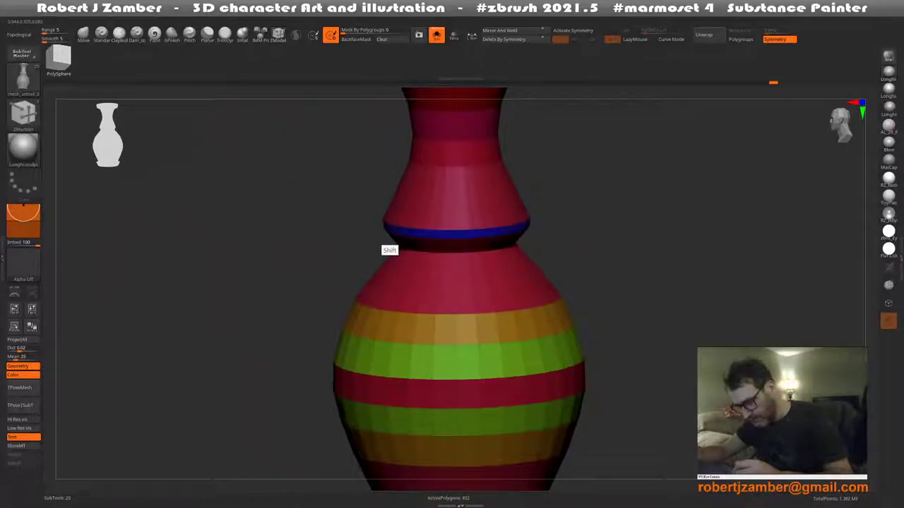
pyautogui.keyDown('ctrl'); pyautogui.moveTo(383, 252); pyautogui.dragTo(385, 296, button='right'); pyautogui.keyUp('ctrl')
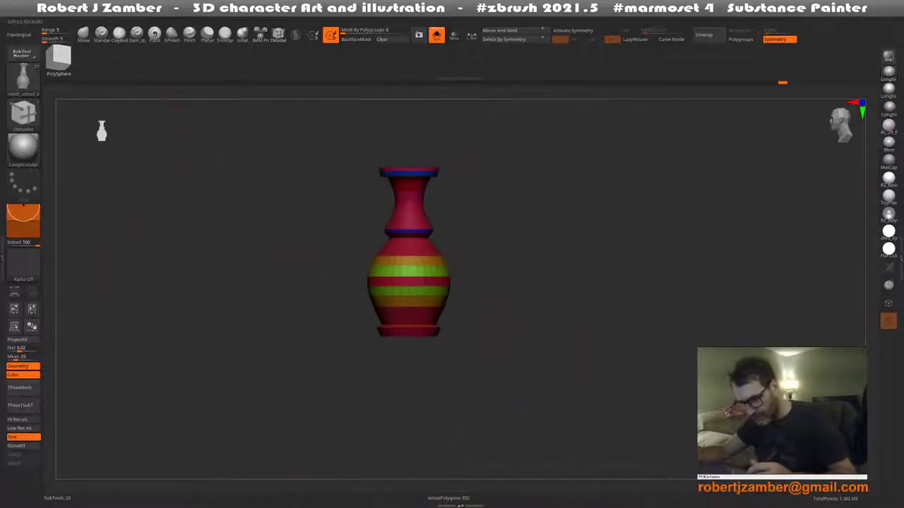
pyautogui.keyDown('alt'); pyautogui.moveTo(316, 260); pyautogui.dragTo(326, 226, button='right'); pyautogui.keyUp('alt')
# Insert an extra edge loop on the neck and stitch points, then check the vase shape
pyautogui.press('ctrl')
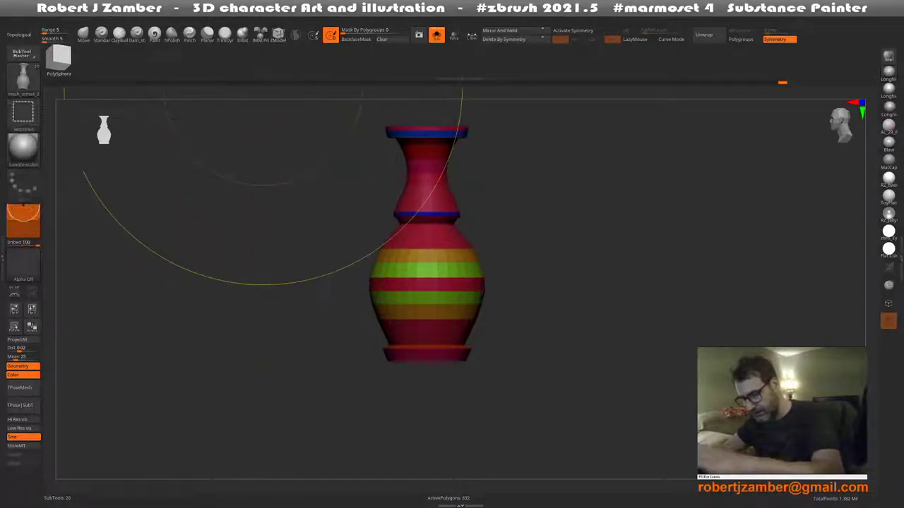
pyautogui.keyDown('ctrl'); pyautogui.moveTo(365, 233); pyautogui.dragTo(368, 190, button='right'); pyautogui.keyUp('ctrl')
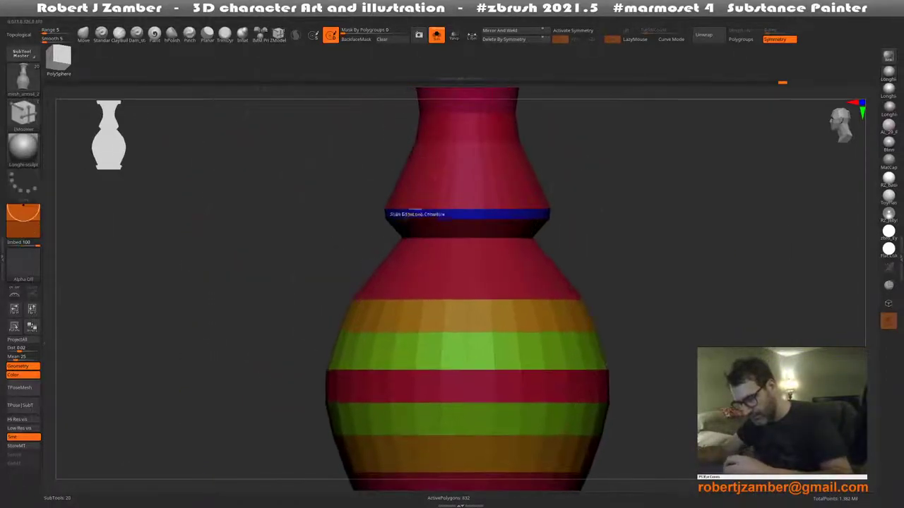
pyautogui.press('space')
pyautogui.click(413, 201)
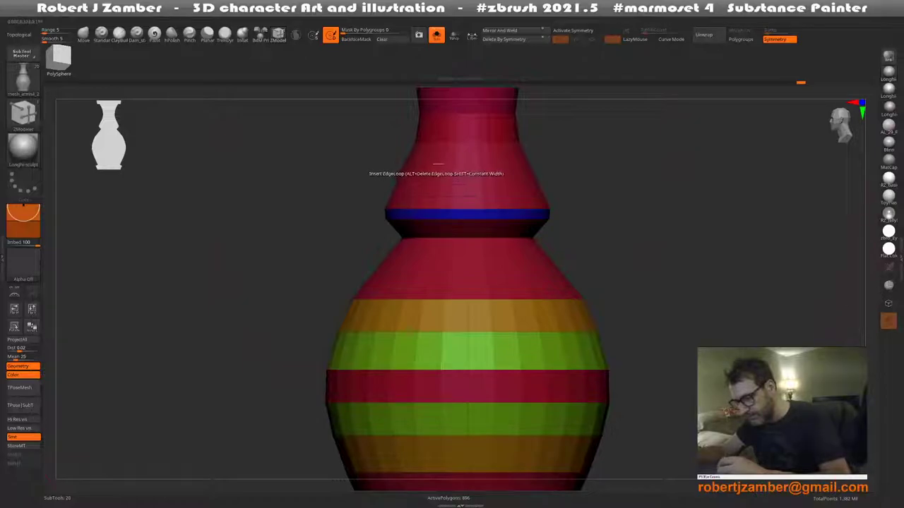
pyautogui.press('space')
pyautogui.click(478, 215)
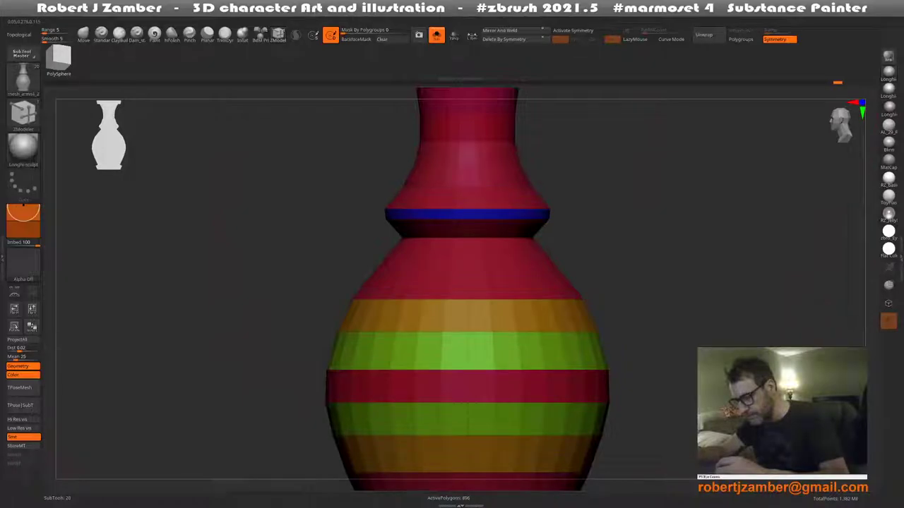
pyautogui.press('f')
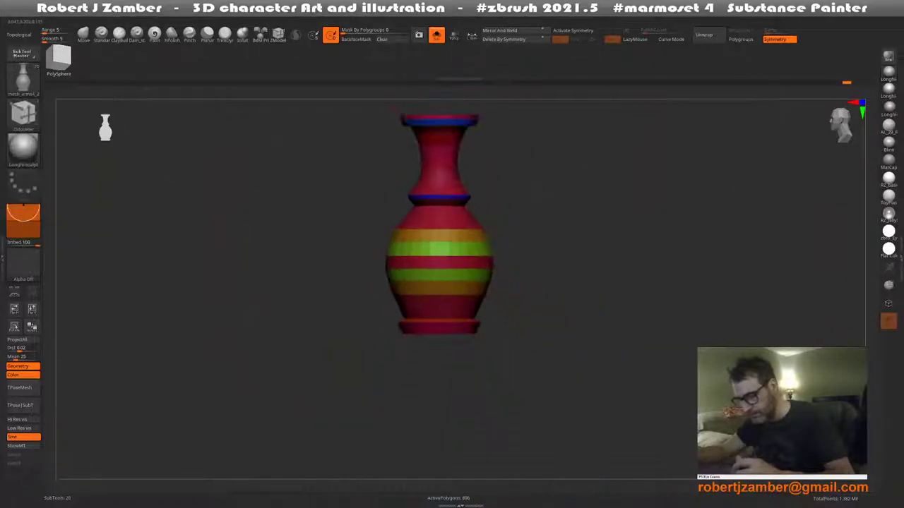
pyautogui.keyDown('shift'); pyautogui.moveTo(388, 248); pyautogui.dragTo(369, 245); pyautogui.keyUp('shift')
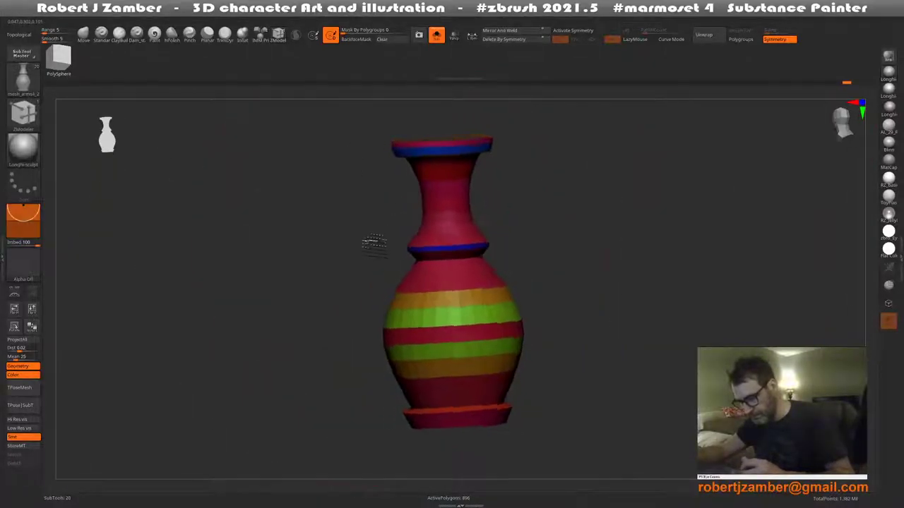
pyautogui.hotkey('shift', 'f')
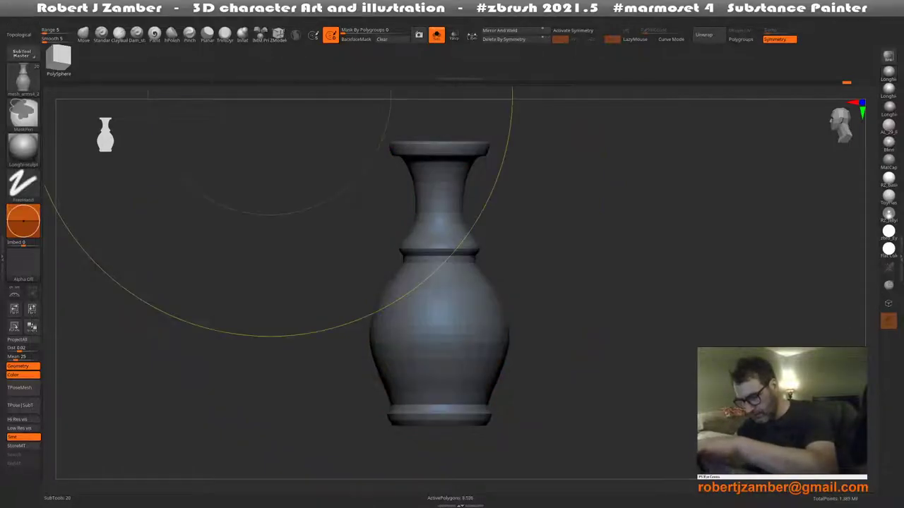
pyautogui.hotkey('shift', 'f')
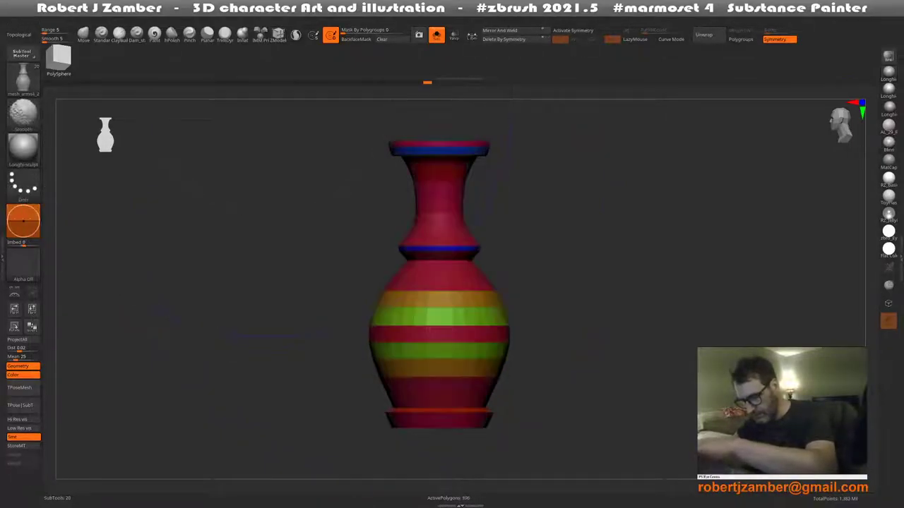
pyautogui.keyDown('alt'); pyautogui.moveTo(367, 284); pyautogui.dragTo(400, 278, button='right'); pyautogui.keyUp('alt')
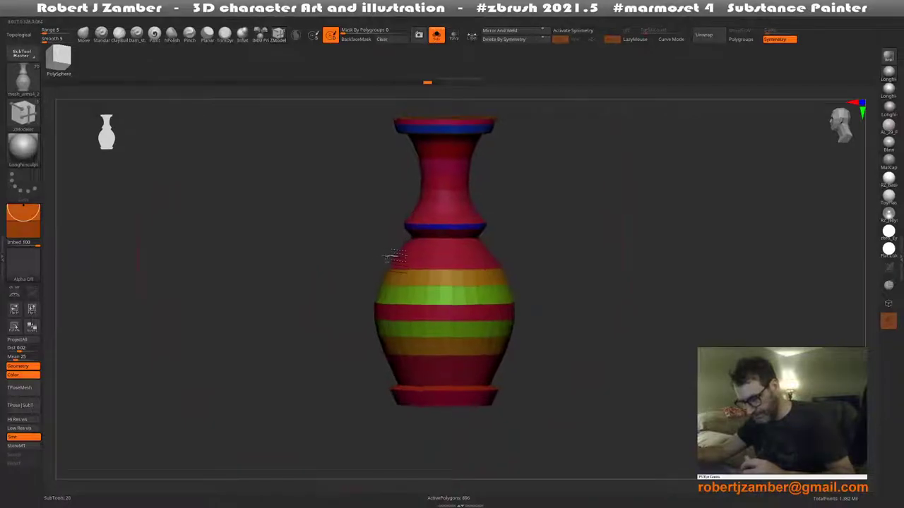
# Merge the vase's mid-body bands into single polygroups and auto-regroup its parts
pyautogui.keyDown('ctrl'); pyautogui.keyDown('shift'); pyautogui.click(401, 282); pyautogui.keyUp('shift'); pyautogui.keyUp('ctrl')
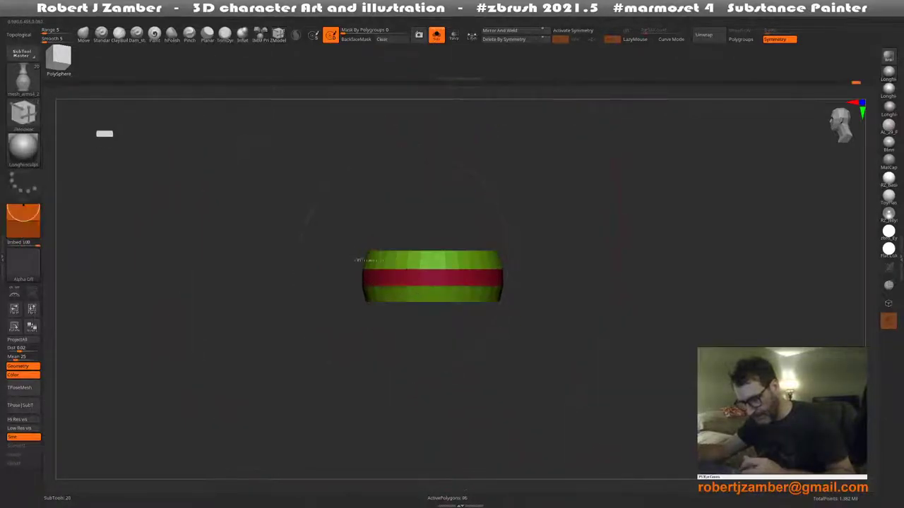
pyautogui.hotkey('ctrl', 'w')
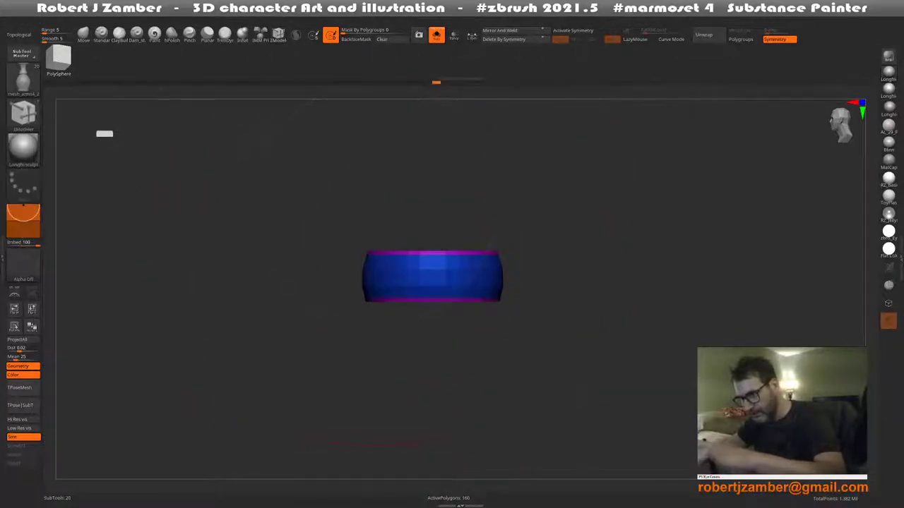
pyautogui.keyDown('ctrl'); pyautogui.keyDown('shift'); pyautogui.click(431, 300); pyautogui.keyUp('shift'); pyautogui.keyUp('ctrl')
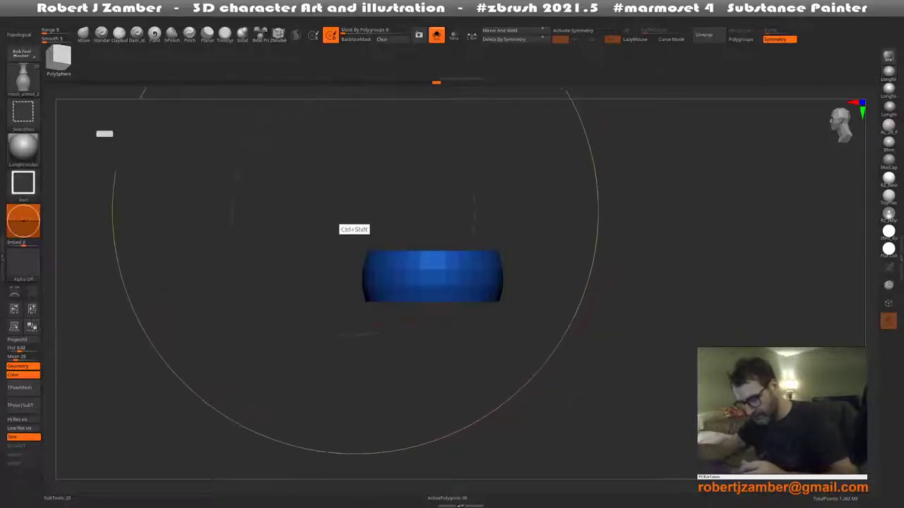
pyautogui.keyDown('ctrl'); pyautogui.keyDown('shift'); pyautogui.click(353, 228); pyautogui.keyUp('shift'); pyautogui.keyUp('ctrl')
pyautogui.keyDown('ctrl'); pyautogui.keyDown('shift'); pyautogui.click(399, 267); pyautogui.keyUp('shift'); pyautogui.keyUp('ctrl')
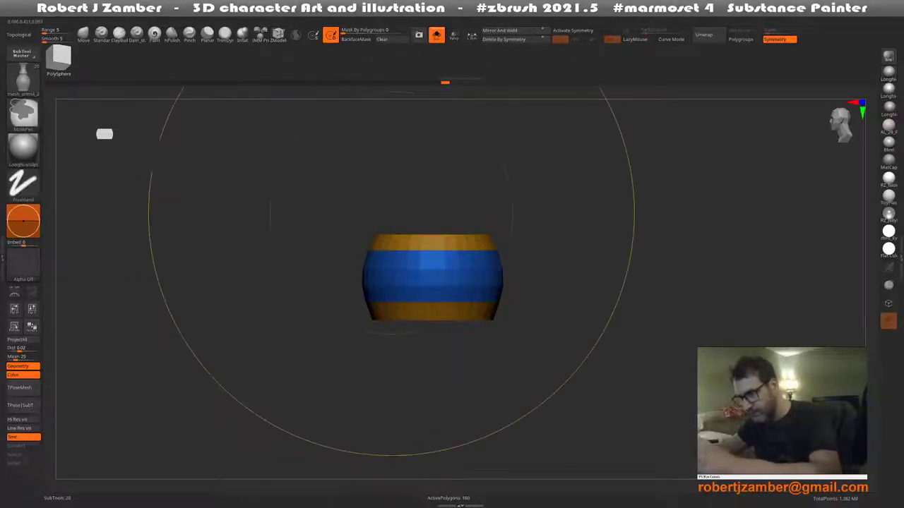
pyautogui.hotkey('ctrl', 'w')
pyautogui.keyDown('ctrl'); pyautogui.keyDown('shift'); pyautogui.click(409, 229); pyautogui.keyUp('shift'); pyautogui.keyUp('ctrl')
pyautogui.keyDown('ctrl'); pyautogui.keyDown('shift'); pyautogui.click(409, 235); pyautogui.keyUp('shift'); pyautogui.keyUp('ctrl')
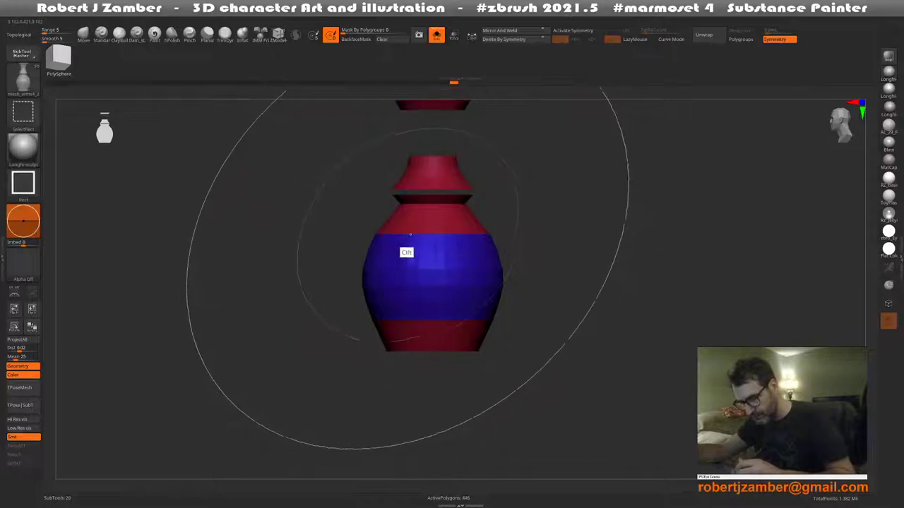
pyautogui.moveTo(359, 246)
pyautogui.keyDown('alt'); pyautogui.mouseDown()
pyautogui.moveTo(384, 325)
pyautogui.moveTo(373, 284)
pyautogui.mouseUp(); pyautogui.keyUp('alt')
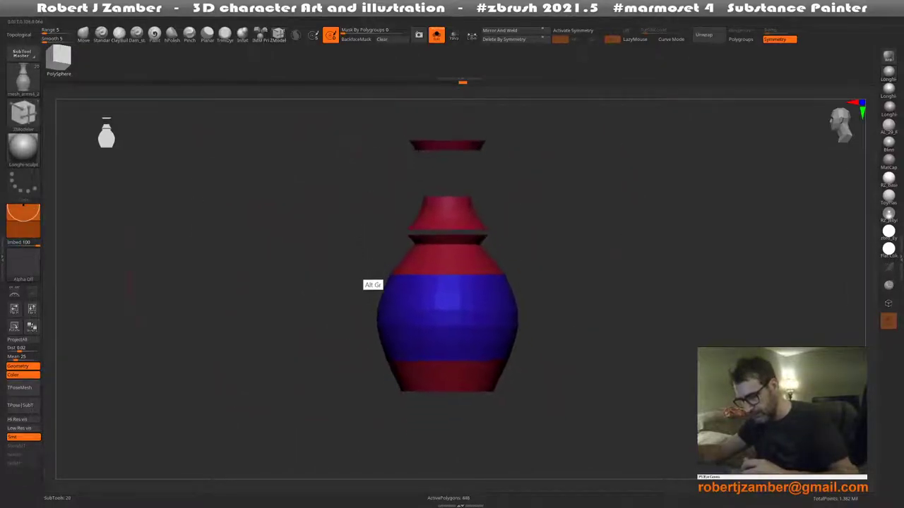
pyautogui.press('space')
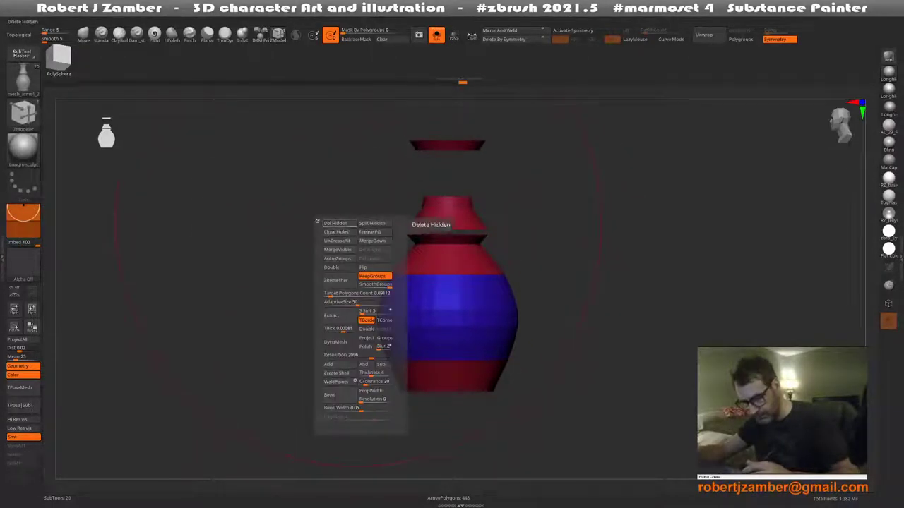
pyautogui.click(338, 258)
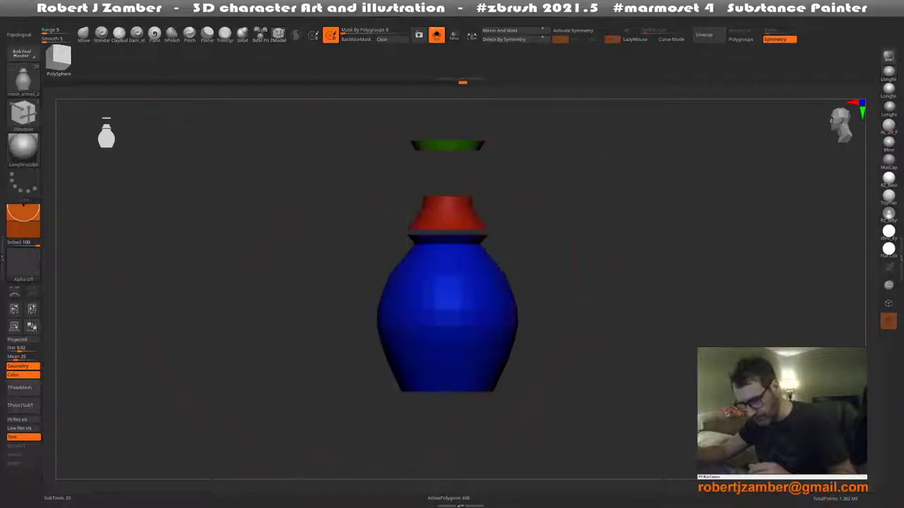
pyautogui.keyDown('ctrl'); pyautogui.keyDown('shift'); pyautogui.click(322, 257); pyautogui.keyUp('shift'); pyautogui.keyUp('ctrl')
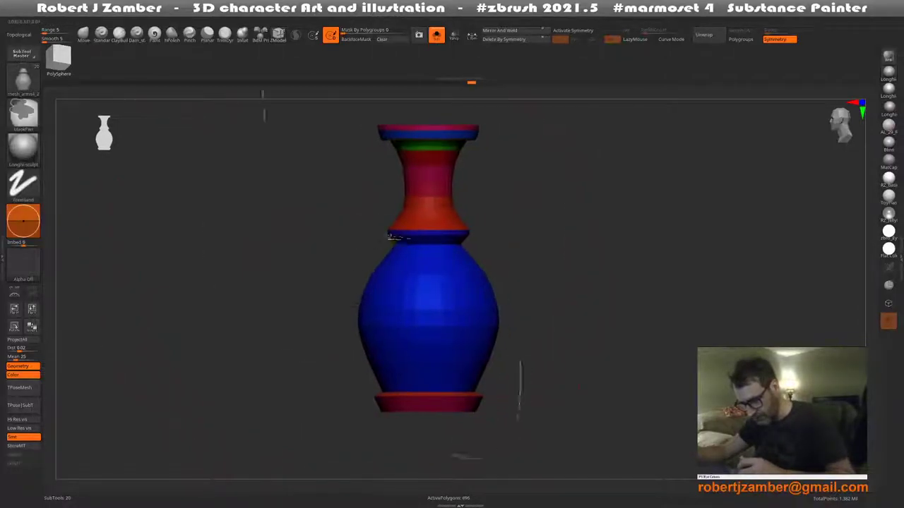
pyautogui.keyDown('alt'); pyautogui.moveTo(369, 293); pyautogui.dragTo(397, 242); pyautogui.keyUp('alt')
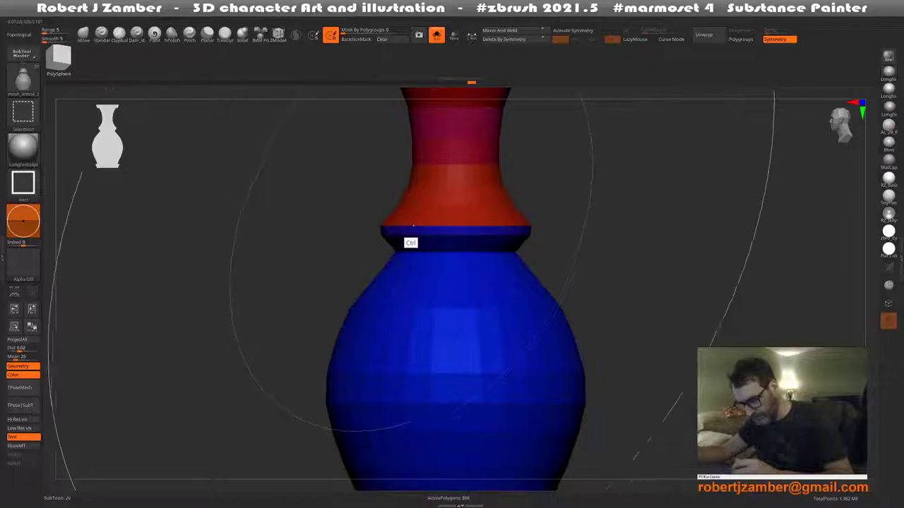
# Insert new edge loops to lengthen the neck and regroup each neck section with Ctrl+W
pyautogui.press('space')
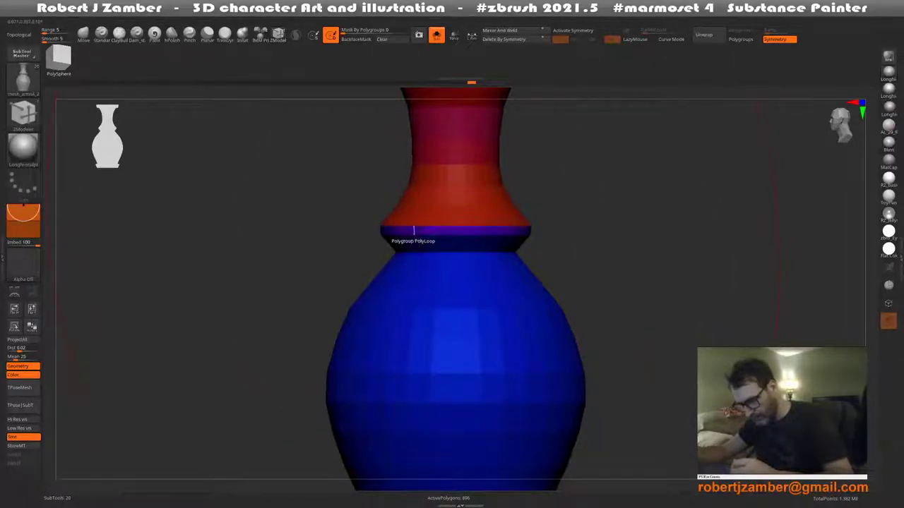
pyautogui.moveTo(413, 230); pyautogui.dragTo(382, 257)
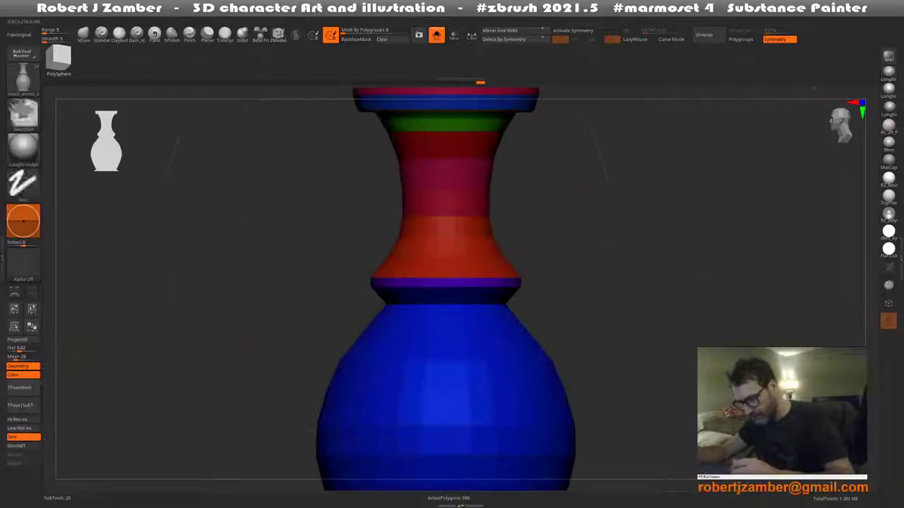
pyautogui.keyDown('ctrl'); pyautogui.keyDown('shift'); pyautogui.click(406, 232); pyautogui.keyUp('shift'); pyautogui.keyUp('ctrl')
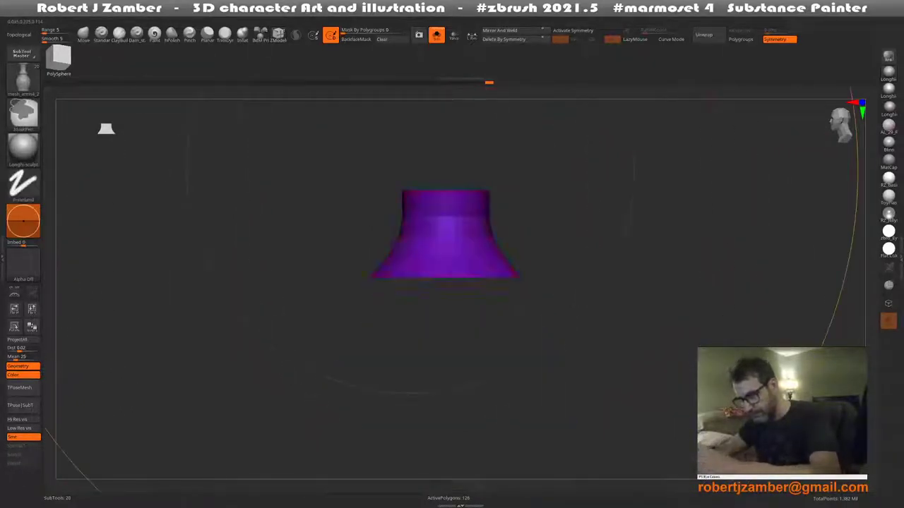
pyautogui.keyDown('ctrl'); pyautogui.keyDown('shift'); pyautogui.click(367, 194); pyautogui.keyUp('shift'); pyautogui.keyUp('ctrl')
pyautogui.keyDown('ctrl'); pyautogui.keyDown('shift'); pyautogui.click(404, 246); pyautogui.keyUp('shift'); pyautogui.keyUp('ctrl')
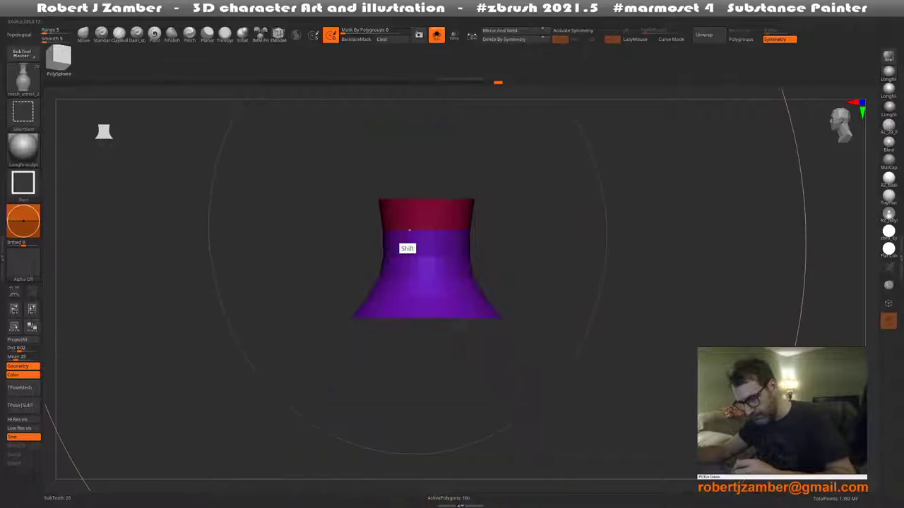
pyautogui.hotkey('ctrl', 'w')
pyautogui.keyDown('ctrl'); pyautogui.keyDown('shift'); pyautogui.click(377, 197); pyautogui.keyUp('shift'); pyautogui.keyUp('ctrl')
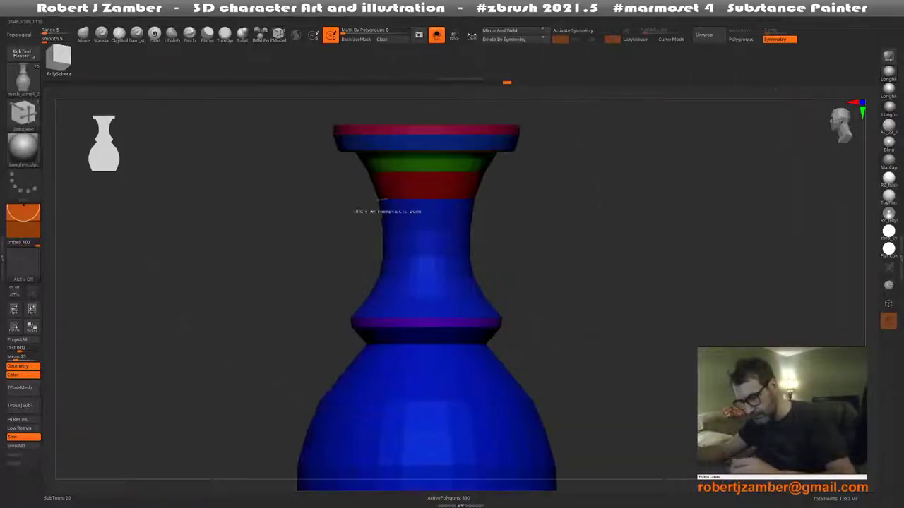
pyautogui.keyDown('ctrl'); pyautogui.keyDown('shift'); pyautogui.click(396, 219); pyautogui.keyUp('shift'); pyautogui.keyUp('ctrl')
pyautogui.hotkey('ctrl', 'w')
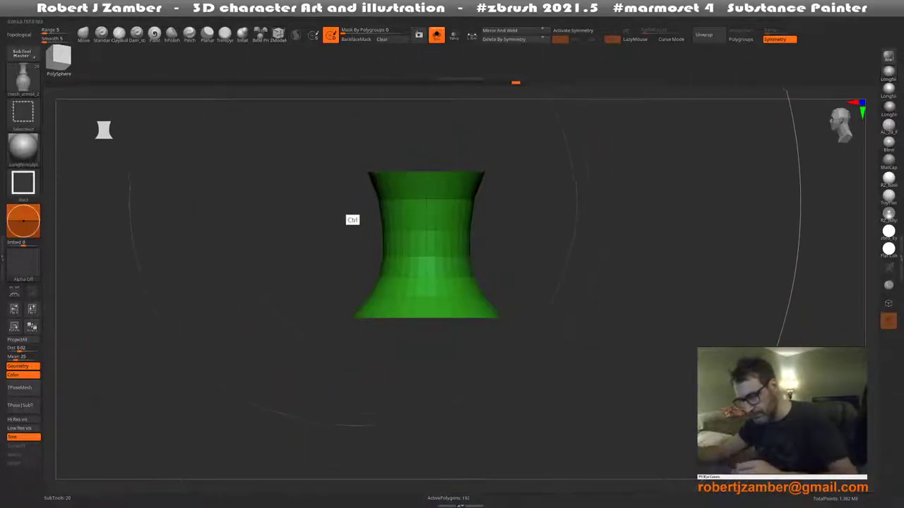
pyautogui.keyDown('ctrl'); pyautogui.keyDown('shift'); pyautogui.click(352, 219); pyautogui.keyUp('shift'); pyautogui.keyUp('ctrl')
pyautogui.keyDown('ctrl'); pyautogui.keyDown('shift'); pyautogui.click(414, 190); pyautogui.keyUp('shift'); pyautogui.keyUp('ctrl')
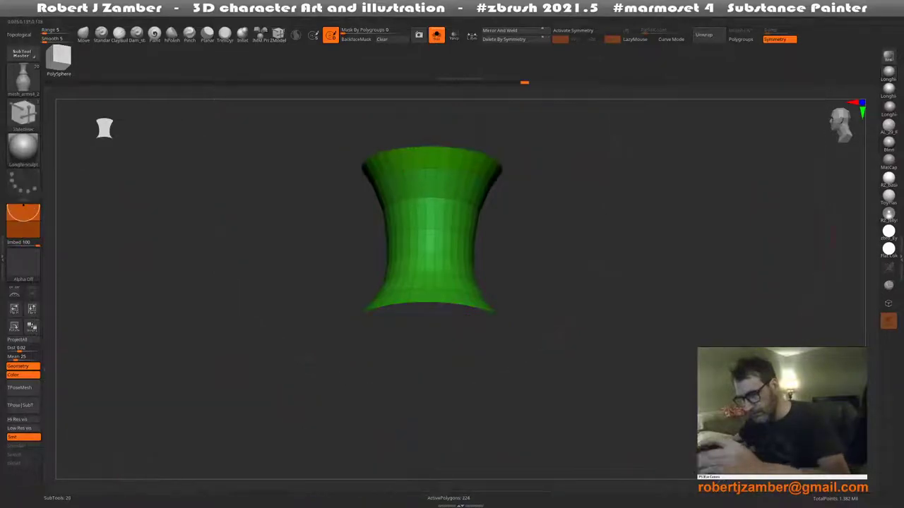
pyautogui.hotkey('ctrl', 'w')
pyautogui.keyDown('ctrl'); pyautogui.keyDown('shift'); pyautogui.click(343, 238); pyautogui.keyUp('shift'); pyautogui.keyUp('ctrl')
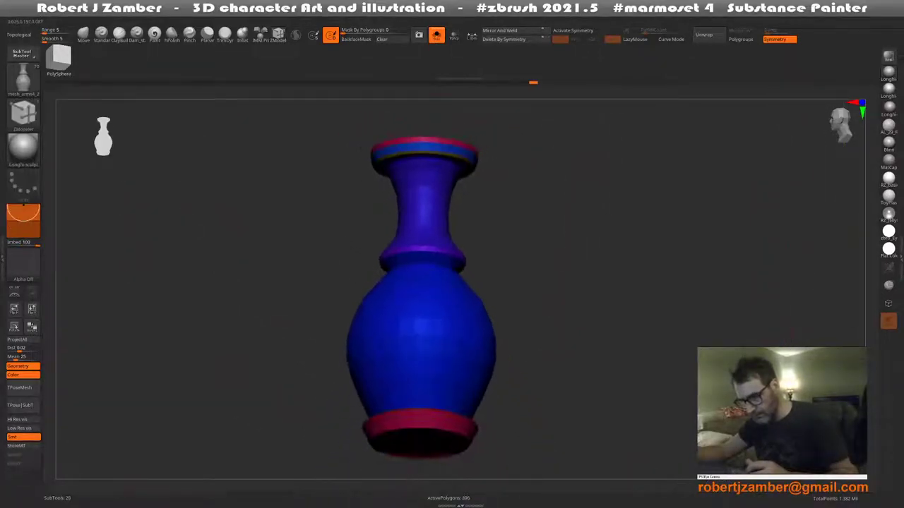
# Return to a side view and preview the vase smoothly subdivided with polygroup colours hidden
pyautogui.moveTo(346, 272)
pyautogui.mouseDown()
pyautogui.moveTo(345, 260)
pyautogui.moveTo(367, 281)
pyautogui.moveTo(355, 264)
pyautogui.mouseUp()
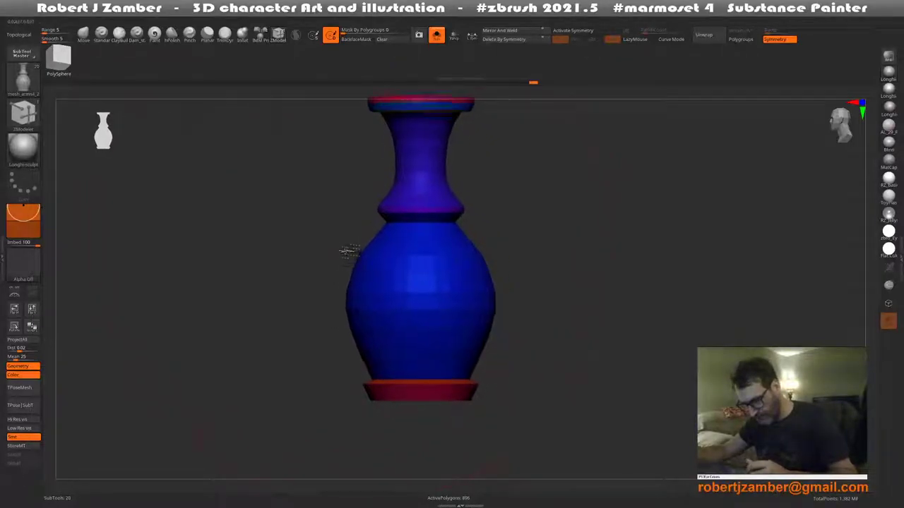
pyautogui.keyDown('alt'); pyautogui.moveTo(350, 262); pyautogui.dragTo(379, 254); pyautogui.keyUp('alt')
pyautogui.press('space')
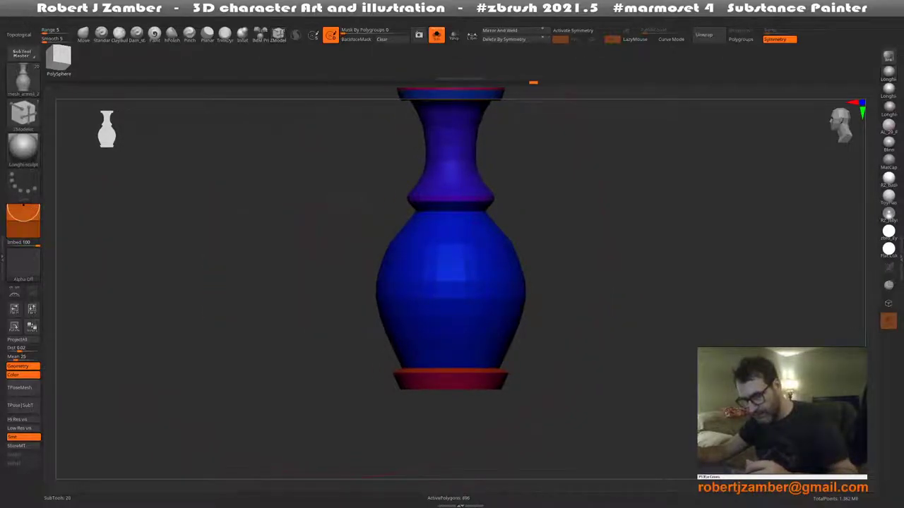
pyautogui.moveTo(347, 208); pyautogui.dragTo(347, 234)
pyautogui.moveTo(338, 204)
pyautogui.mouseDown()
pyautogui.moveTo(346, 244)
pyautogui.moveTo(340, 215)
pyautogui.mouseUp()
pyautogui.press('space')
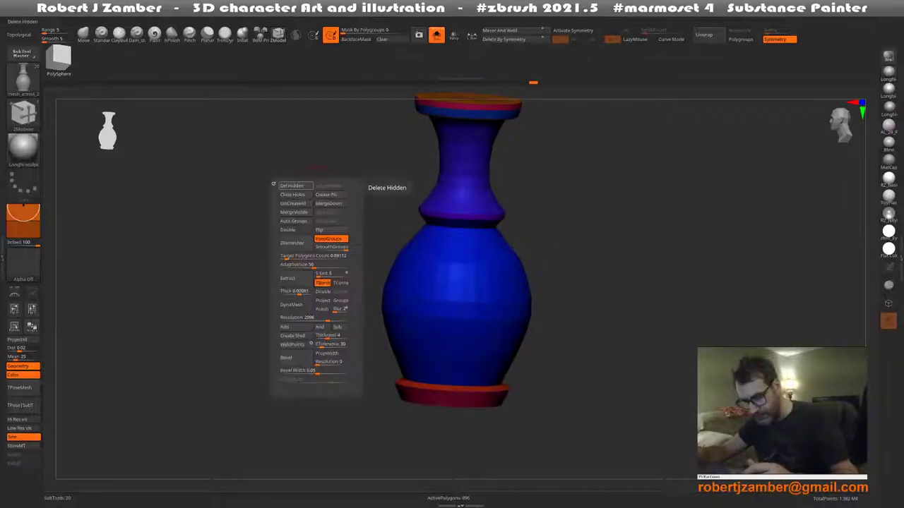
pyautogui.moveTo(332, 205); pyautogui.dragTo(339, 180)
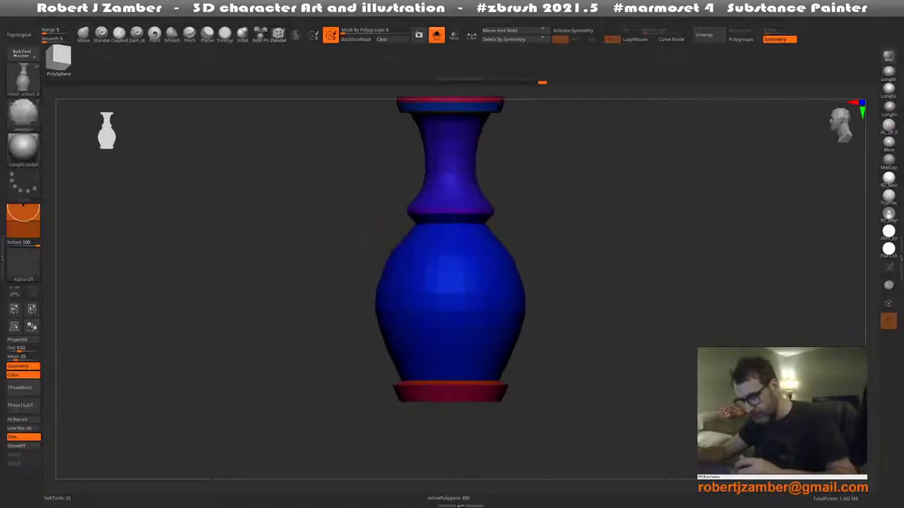
pyautogui.moveTo(367, 212)
pyautogui.keyDown('alt'); pyautogui.mouseDown()
pyautogui.moveTo(376, 220)
pyautogui.moveTo(349, 268)
pyautogui.moveTo(413, 254)
pyautogui.mouseUp(); pyautogui.keyUp('alt')
pyautogui.hotkey('shift', 'f')
pyautogui.press('d')
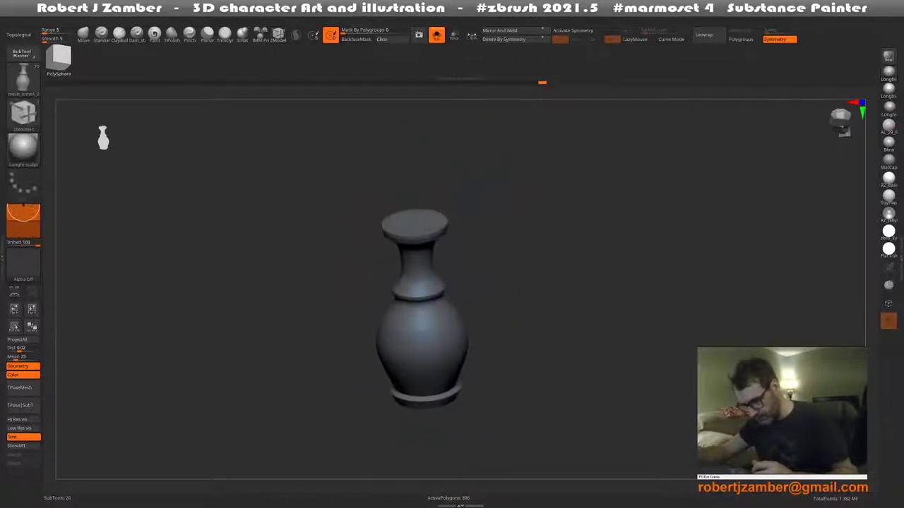
pyautogui.moveTo(352, 323)
pyautogui.keyDown('alt'); pyautogui.mouseDown()
pyautogui.moveTo(356, 295)
pyautogui.moveTo(356, 318)
pyautogui.mouseUp(); pyautogui.keyUp('alt')
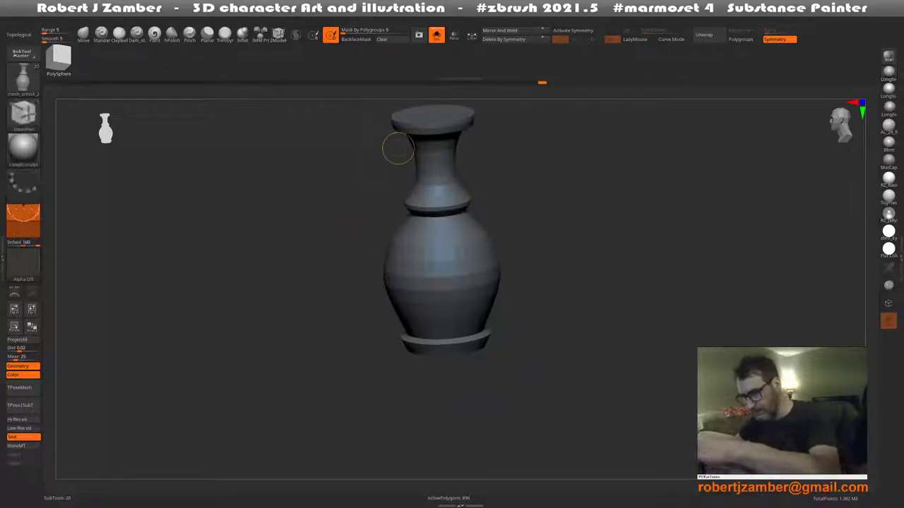
pyautogui.press('d')
pyautogui.keyDown('alt'); pyautogui.moveTo(361, 271); pyautogui.dragTo(359, 250); pyautogui.keyUp('alt')
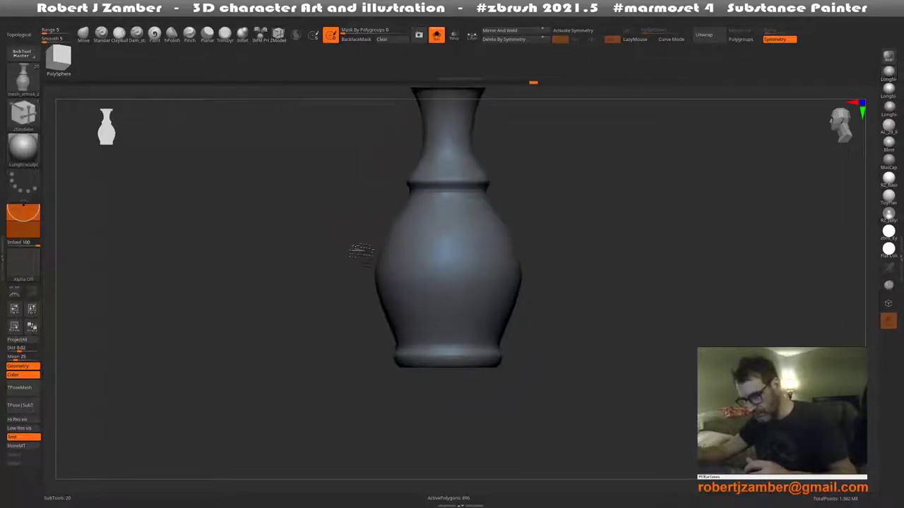
# Switch to the insert-primitive brush, isolate the neck piece and show polygroup colours again
pyautogui.hotkey('shift', 'd')
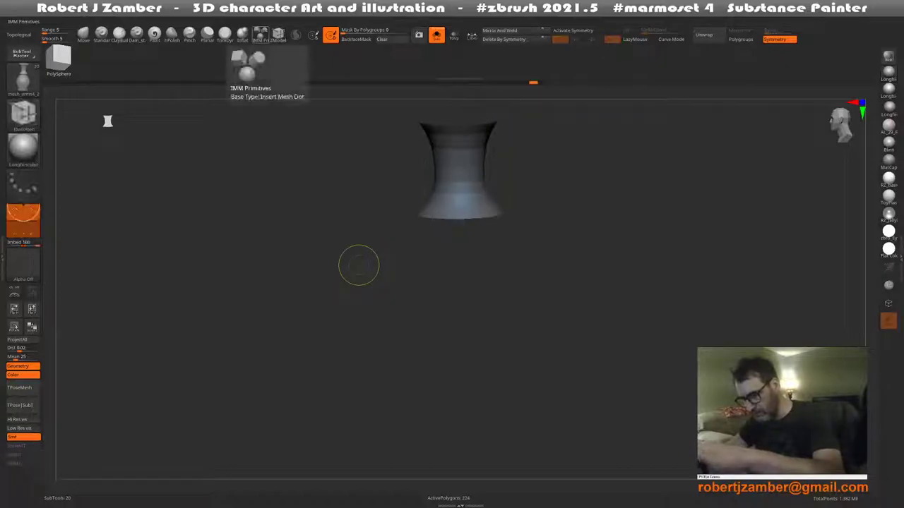
pyautogui.click(261, 34)
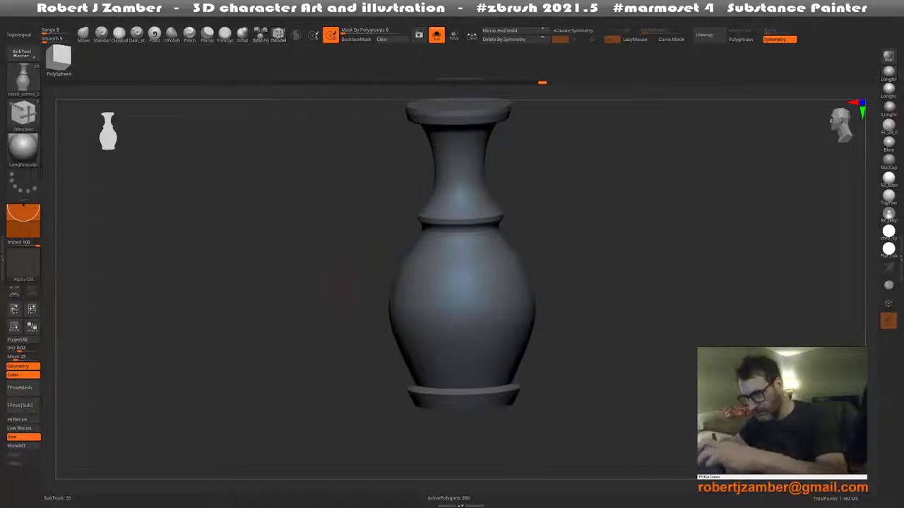
pyautogui.press('d')
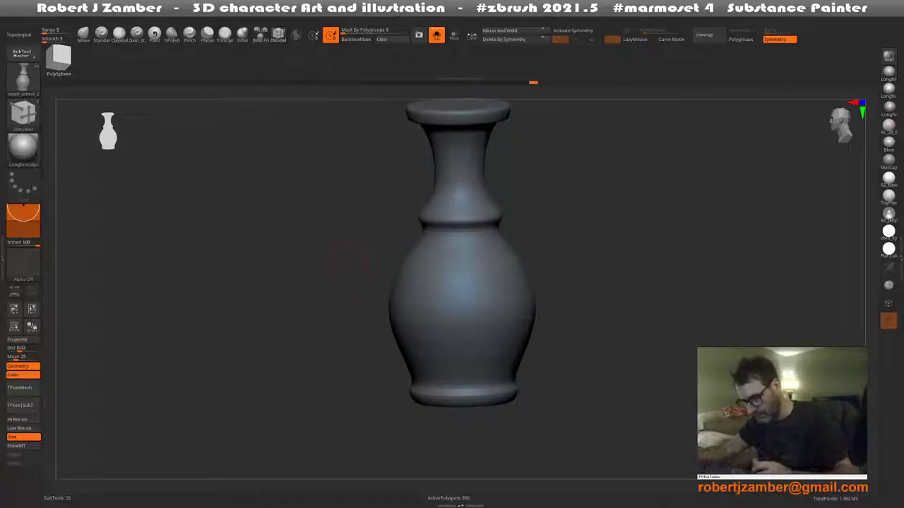
pyautogui.keyDown('alt'); pyautogui.moveTo(371, 290); pyautogui.dragTo(358, 271); pyautogui.keyUp('alt')
pyautogui.hotkey('shift', 'd')
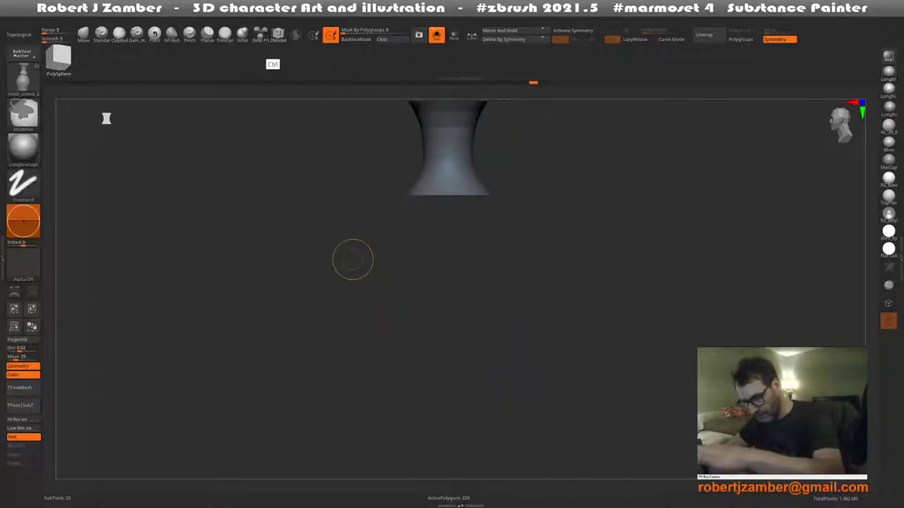
pyautogui.hotkey('ctrl', 'shift')
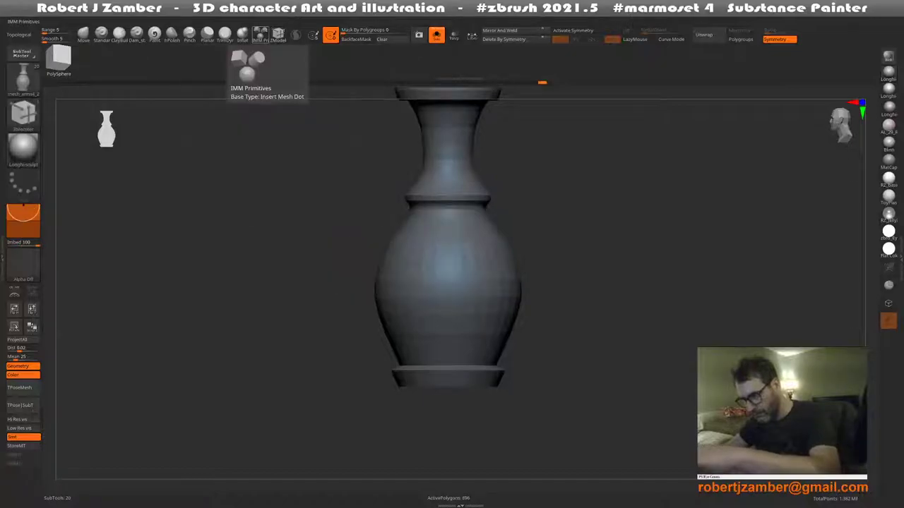
pyautogui.hotkey('shift', 'f')
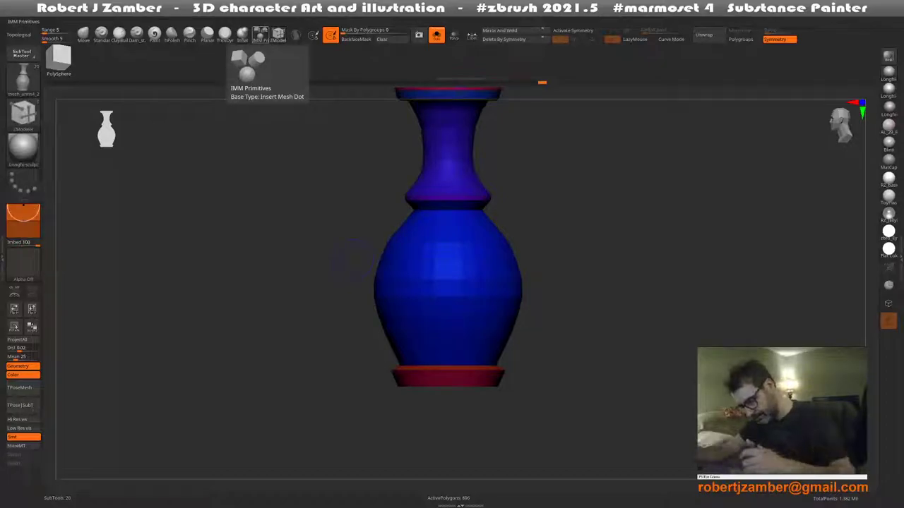
pyautogui.moveTo(394, 375)
pyautogui.keyDown('alt'); pyautogui.mouseDown()
pyautogui.moveTo(410, 335)
pyautogui.moveTo(417, 339)
pyautogui.mouseUp(); pyautogui.keyUp('alt')
pyautogui.press('space')
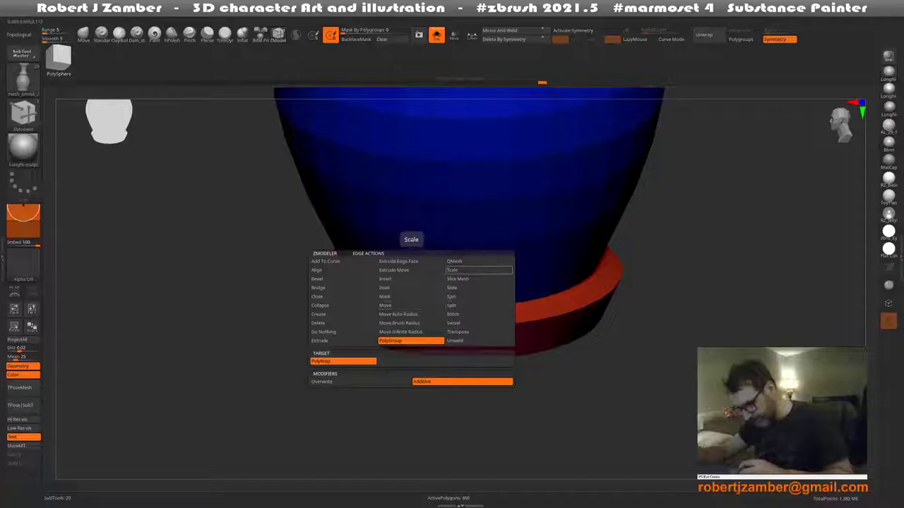
# Stitch edges on the vase, then return to ZModeler with polygroups shown
pyautogui.click(452, 314)
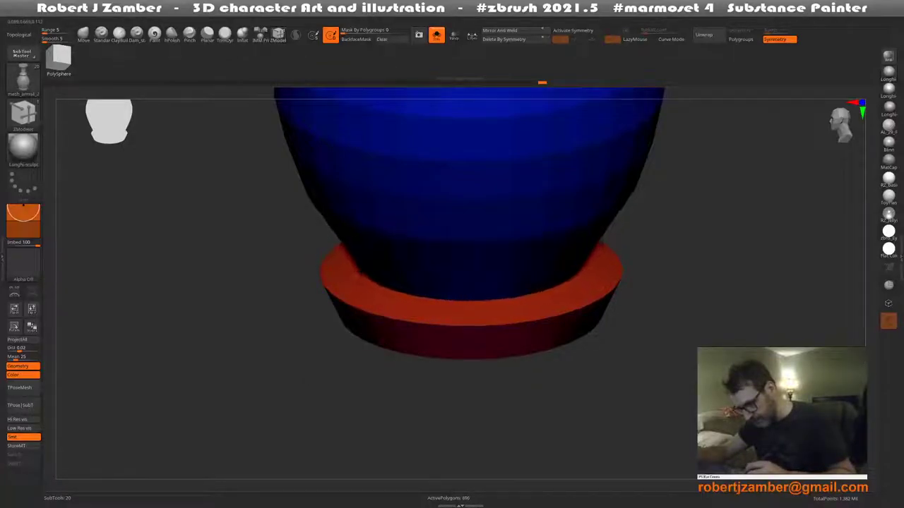
pyautogui.keyDown('alt'); pyautogui.moveTo(406, 323); pyautogui.dragTo(347, 268); pyautogui.keyUp('alt')
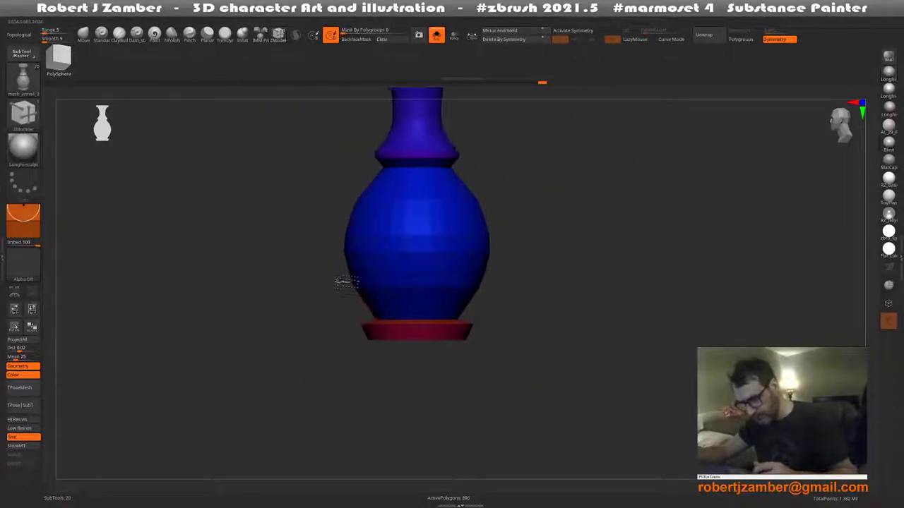
pyautogui.moveTo(357, 293); pyautogui.dragTo(384, 240, button='right')
pyautogui.hotkey('shift', 'f')
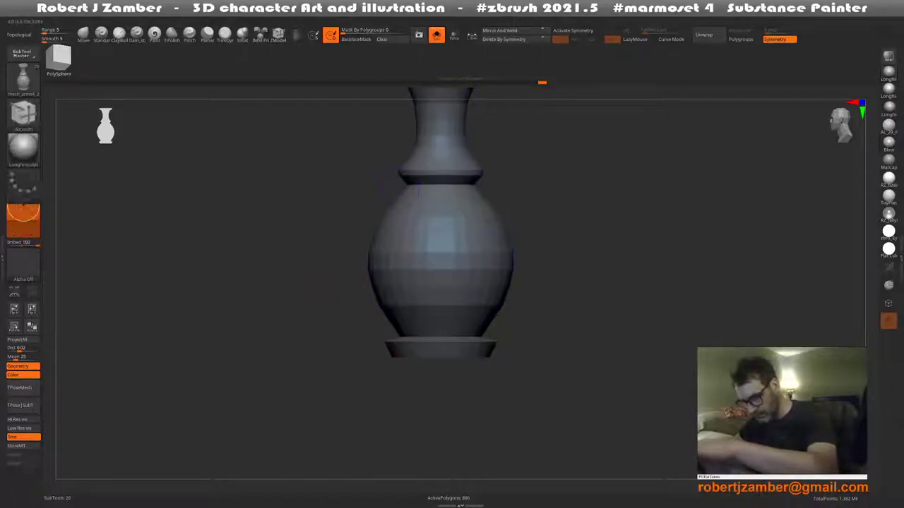
pyautogui.press('b')
pyautogui.press('c')
pyautogui.press('b')
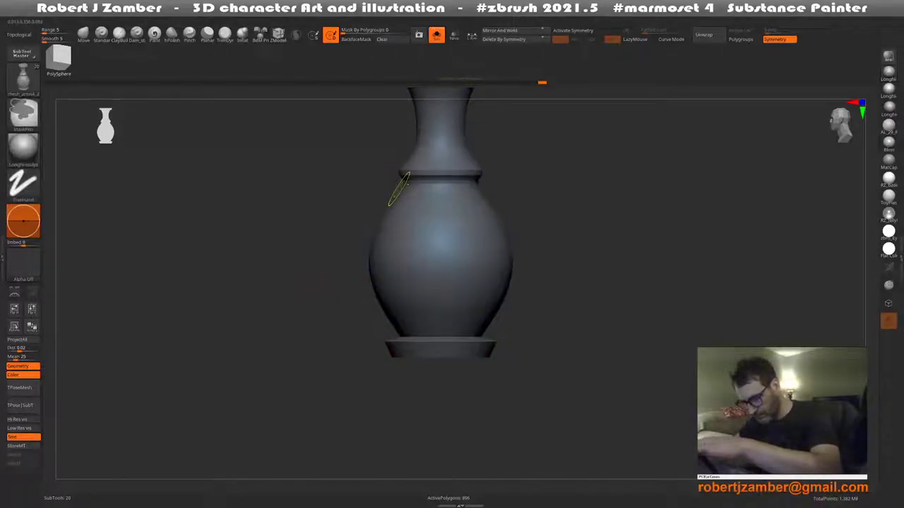
pyautogui.click(397, 190)
pyautogui.press('b')
pyautogui.press('z')
pyautogui.press('m')
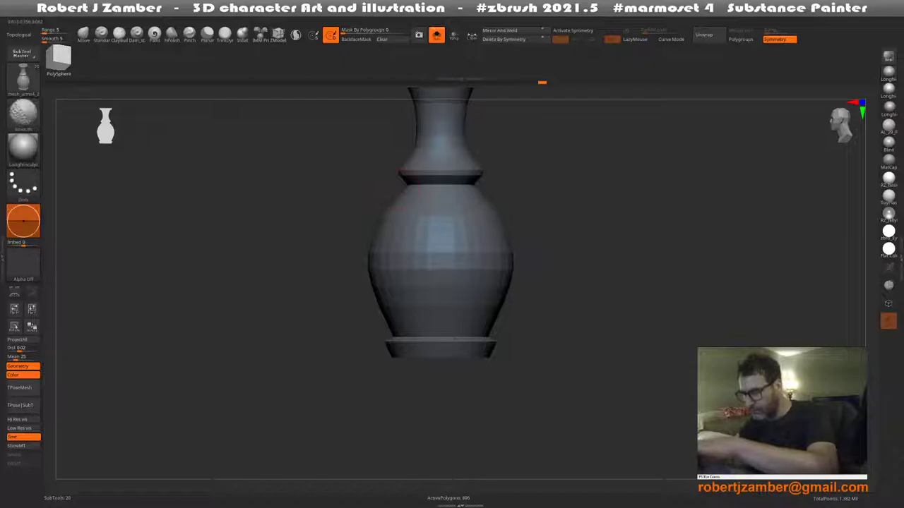
pyautogui.hotkey('shift', 'f')
# Make the loop under the collar its own polygroup and crease its polygroup borders
pyautogui.moveTo(403, 192)
pyautogui.mouseDown()
pyautogui.moveTo(424, 226)
pyautogui.moveTo(443, 180)
pyautogui.mouseUp()
pyautogui.press('space')
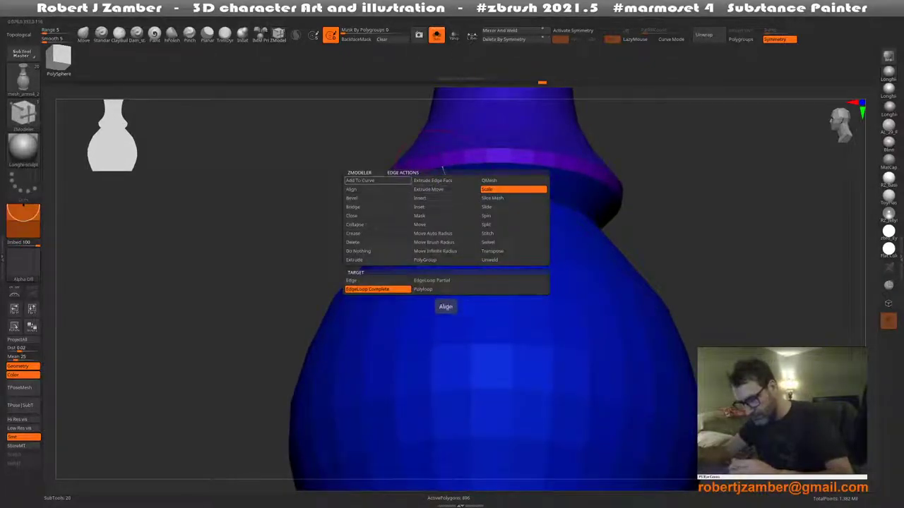
pyautogui.click(424, 260)
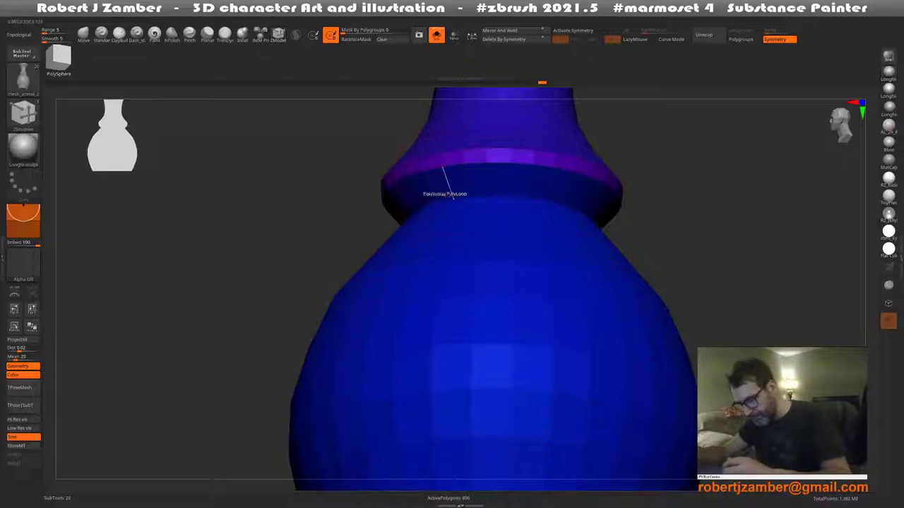
pyautogui.click(443, 180)
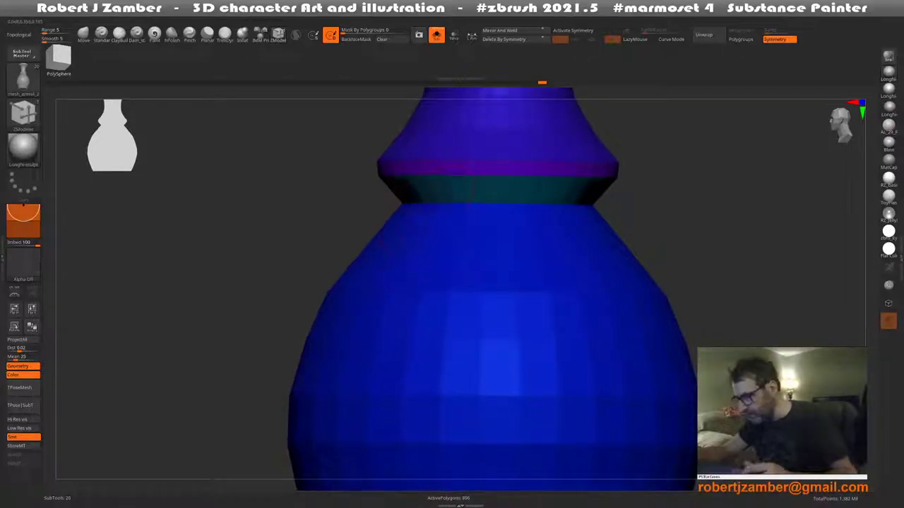
pyautogui.press('g')
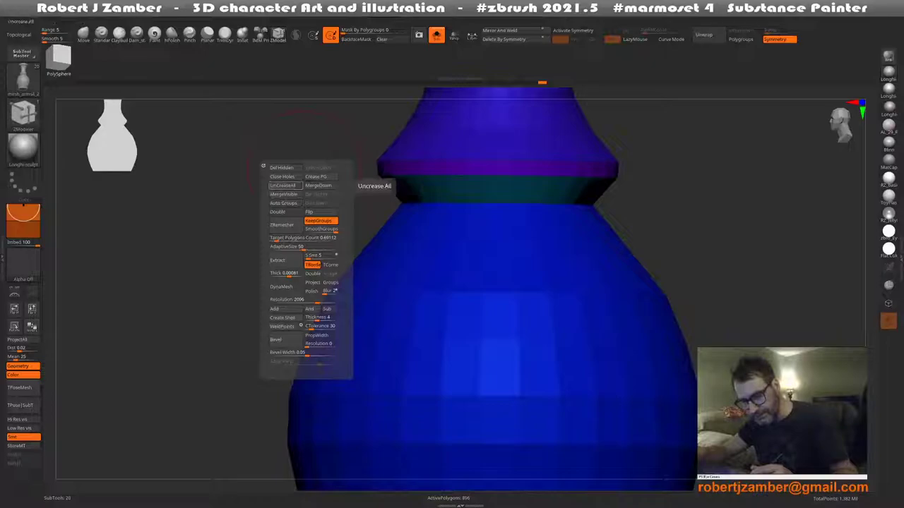
pyautogui.click(315, 176)
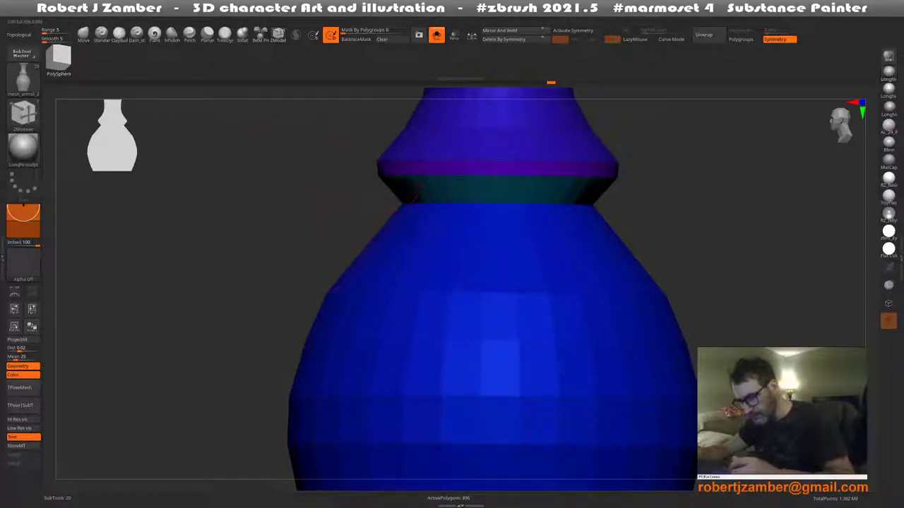
pyautogui.hotkey('shift', 'f')
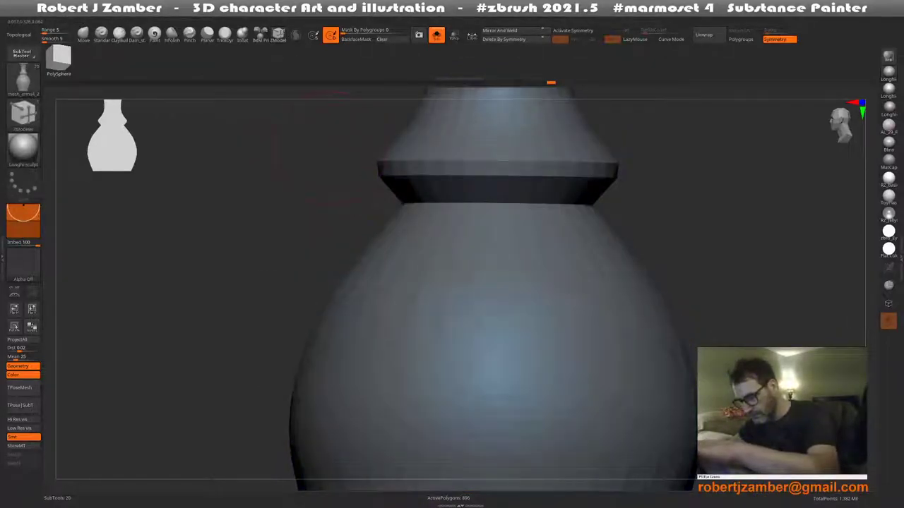
# Turn off Solo to show the whole railing and orbit around it
pyautogui.press('f')
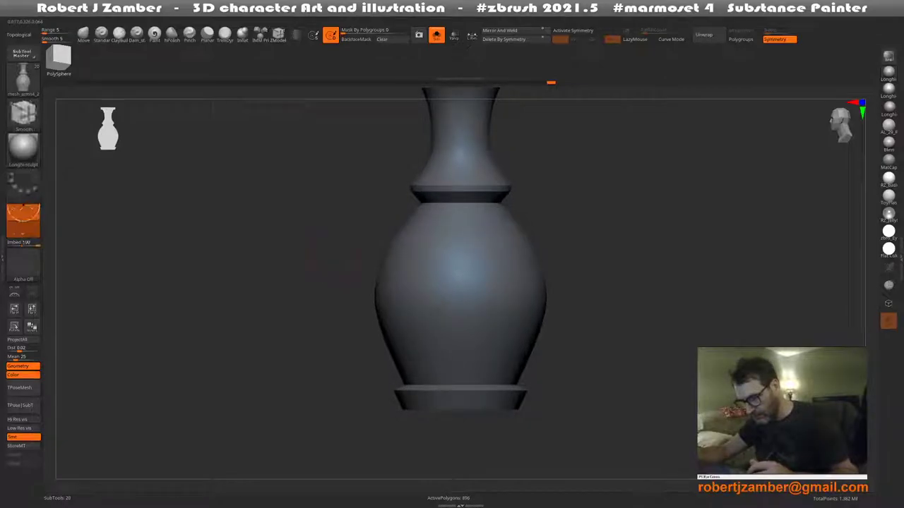
pyautogui.moveTo(353, 268)
pyautogui.mouseDown()
pyautogui.moveTo(373, 262)
pyautogui.moveTo(365, 286)
pyautogui.moveTo(353, 272)
pyautogui.mouseUp()
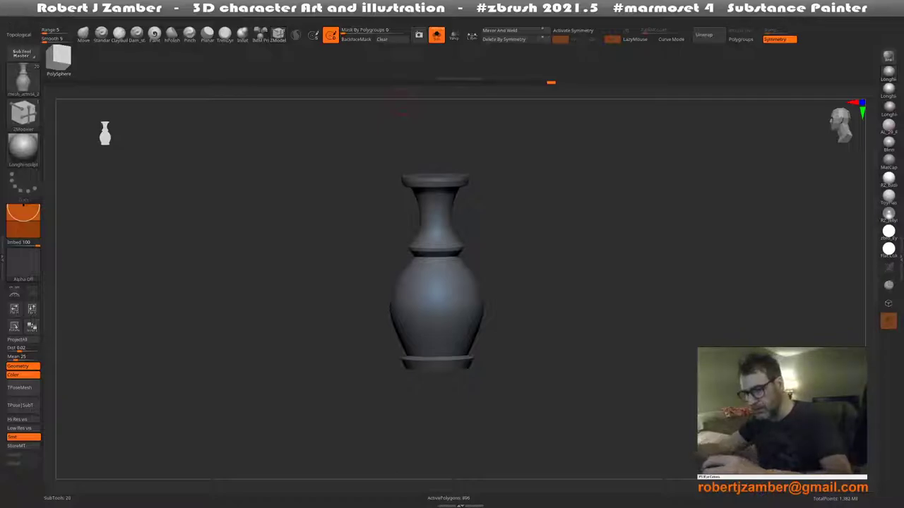
pyautogui.click(436, 35)
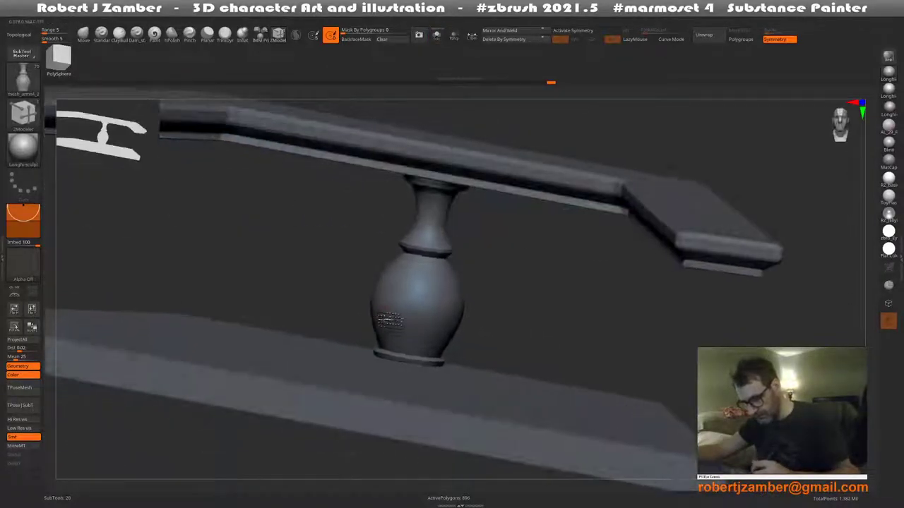
pyautogui.moveTo(379, 306)
pyautogui.mouseDown()
pyautogui.moveTo(381, 316)
pyautogui.moveTo(382, 282)
pyautogui.moveTo(440, 255)
pyautogui.mouseUp()
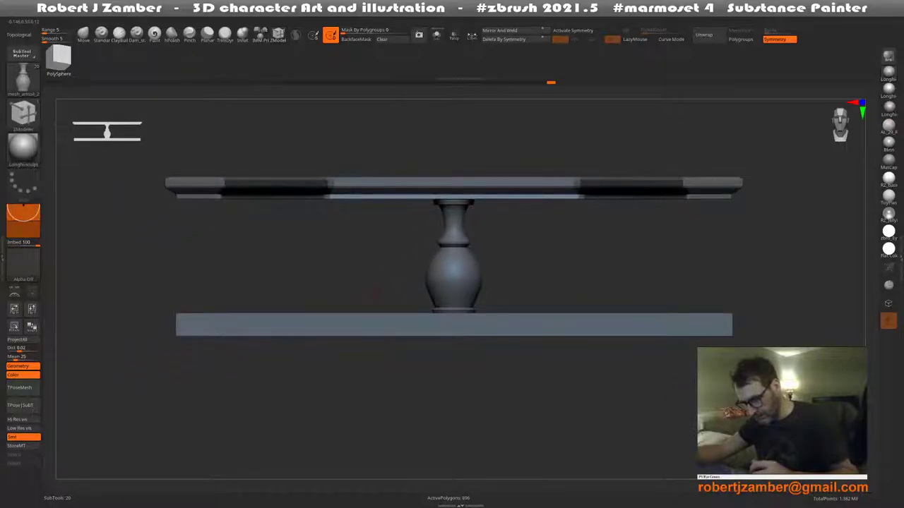
pyautogui.moveTo(374, 295)
pyautogui.mouseDown()
pyautogui.moveTo(337, 308)
pyautogui.moveTo(344, 332)
pyautogui.moveTo(344, 280)
pyautogui.moveTo(344, 318)
pyautogui.mouseUp()
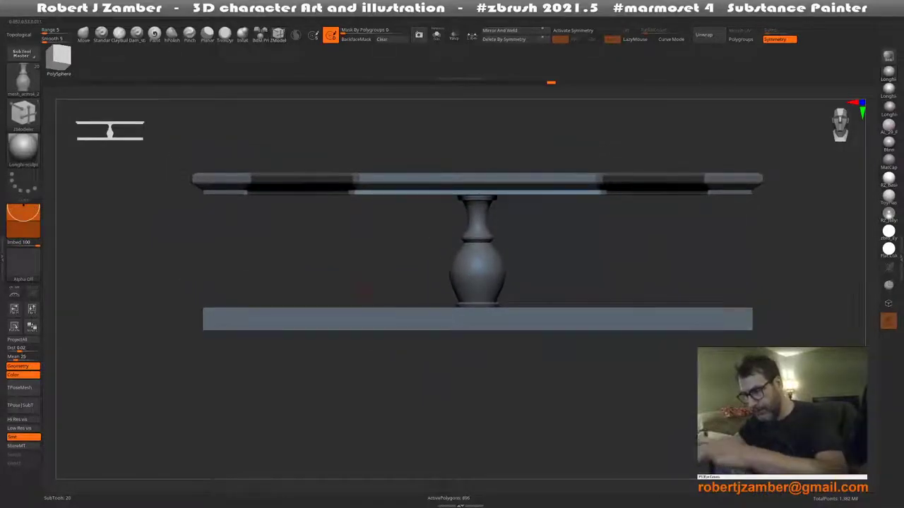
# Duplicate the vase to the left with the Move gizmo and mirror-weld a copy to the right
pyautogui.press('w')
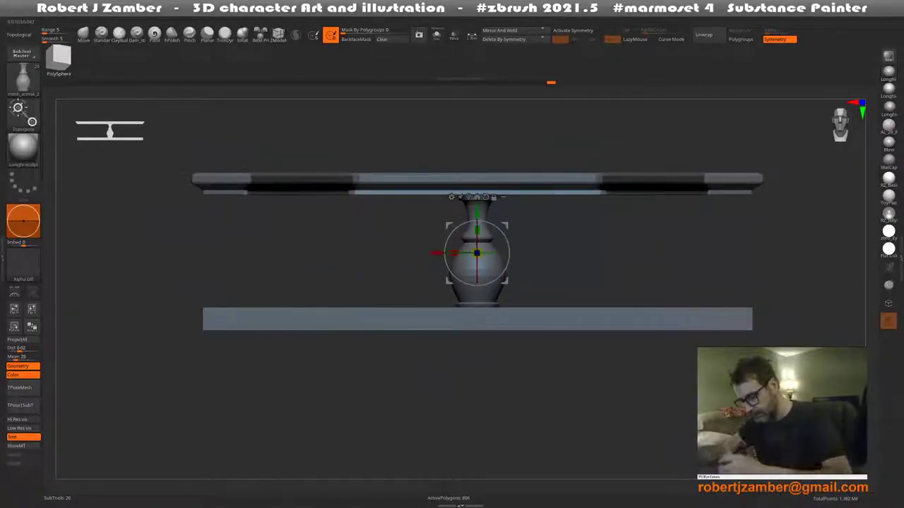
pyautogui.moveTo(485, 218)
pyautogui.mouseDown()
pyautogui.moveTo(423, 268)
pyautogui.moveTo(304, 261)
pyautogui.moveTo(297, 281)
pyautogui.moveTo(337, 297)
pyautogui.moveTo(344, 274)
pyautogui.moveTo(339, 303)
pyautogui.moveTo(344, 282)
pyautogui.mouseUp()
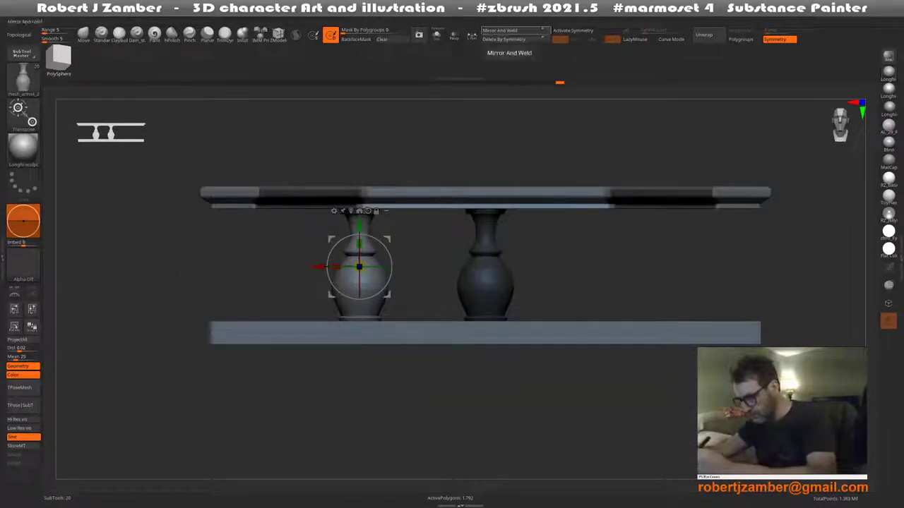
pyautogui.click(500, 32)
pyautogui.moveTo(381, 396)
pyautogui.mouseDown()
pyautogui.moveTo(340, 241)
pyautogui.moveTo(348, 231)
pyautogui.mouseUp()
# Undo the right vase's width change and shrink the outer vases to match the middle one
pyautogui.hotkey('ctrl', 'z')
pyautogui.press('x')
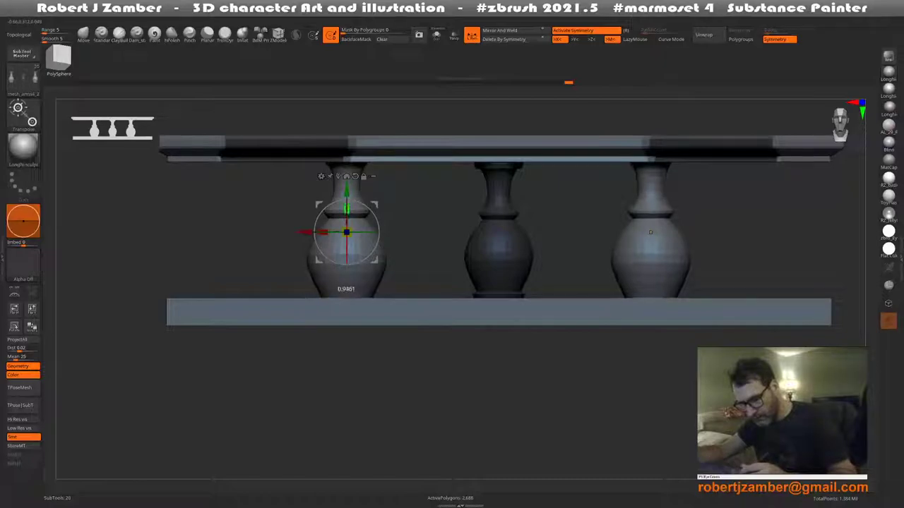
pyautogui.moveTo(345, 232); pyautogui.dragTo(345, 232)
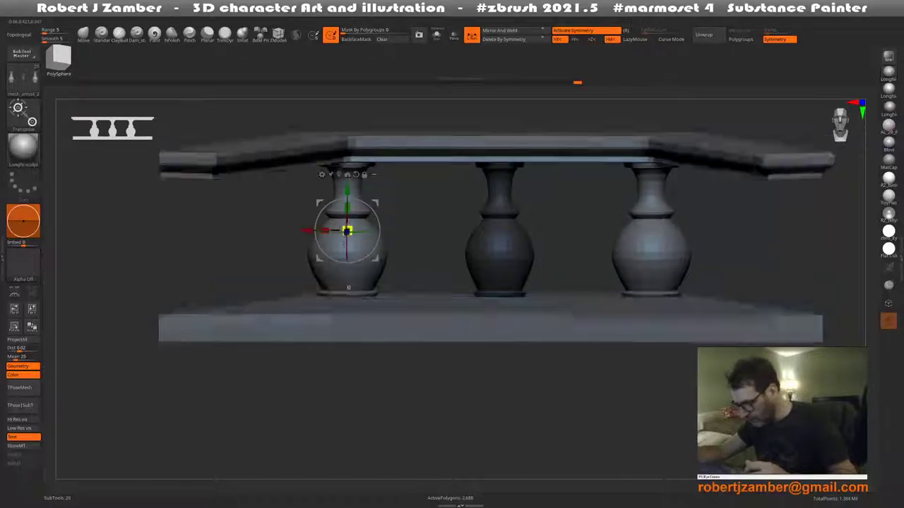
pyautogui.moveTo(650, 232)
pyautogui.mouseDown(button='right')
pyautogui.moveTo(528, 241)
pyautogui.moveTo(586, 235)
pyautogui.mouseUp(button='right')
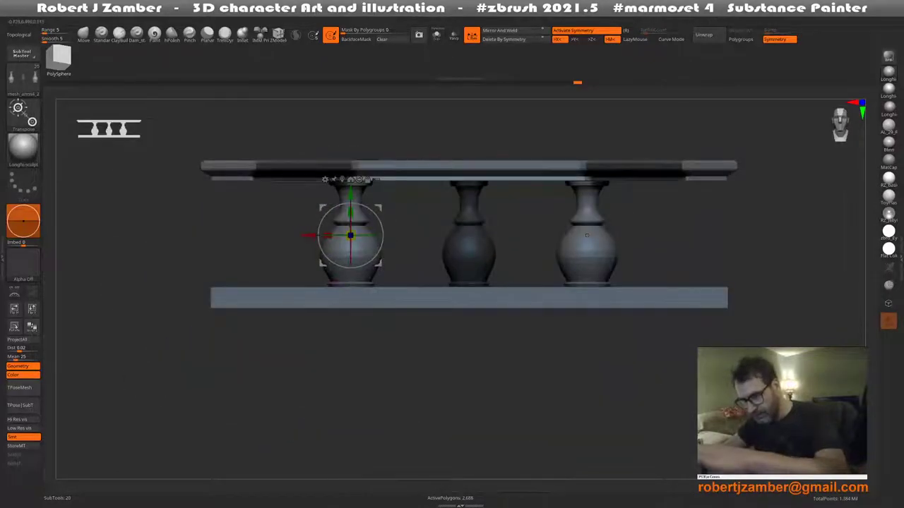
pyautogui.keyDown('ctrl'); pyautogui.keyDown('alt'); pyautogui.keyDown('shift'); pyautogui.click(586, 235); pyautogui.keyUp('shift'); pyautogui.keyUp('alt'); pyautogui.keyUp('ctrl')
pyautogui.keyDown('ctrl'); pyautogui.keyDown('shift'); pyautogui.click(586, 235); pyautogui.keyUp('shift'); pyautogui.keyUp('ctrl')
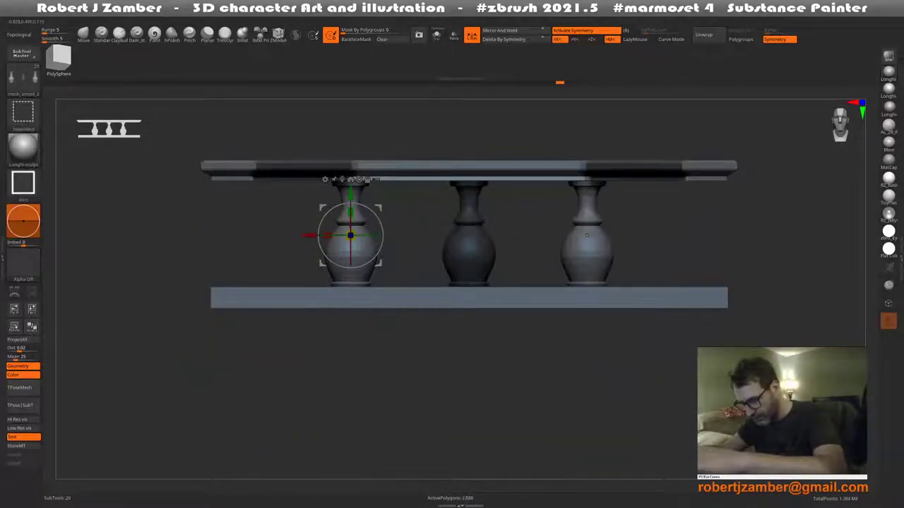
pyautogui.moveTo(586, 236)
pyautogui.mouseDown(button='right')
pyautogui.moveTo(321, 346)
pyautogui.moveTo(586, 235)
pyautogui.mouseUp(button='right')
# Select the tray-shaped top, view the vases beneath, and nudge the baluster down-left
pyautogui.keyDown('alt'); pyautogui.click(586, 236); pyautogui.keyUp('alt')
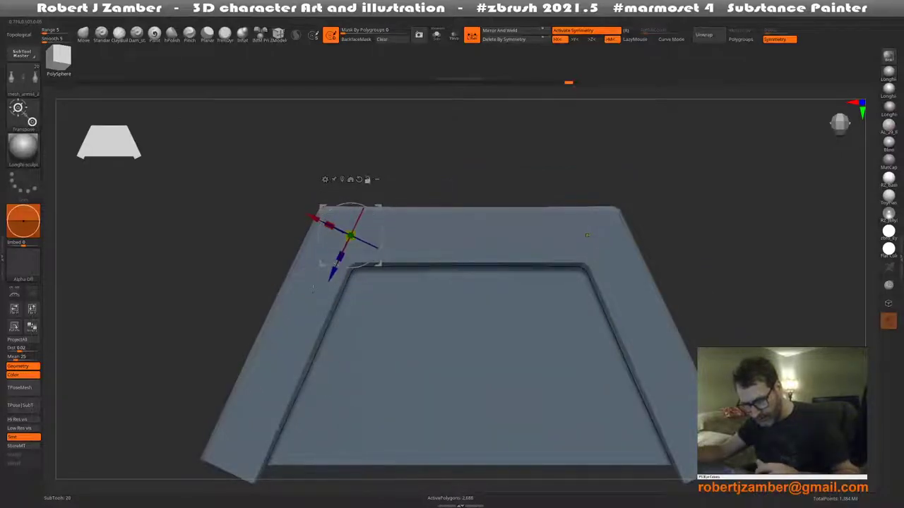
pyautogui.moveTo(586, 235)
pyautogui.keyDown('shift'); pyautogui.mouseDown(button='right')
pyautogui.moveTo(658, 198)
pyautogui.moveTo(668, 213)
pyautogui.mouseUp(button='right'); pyautogui.keyUp('shift')
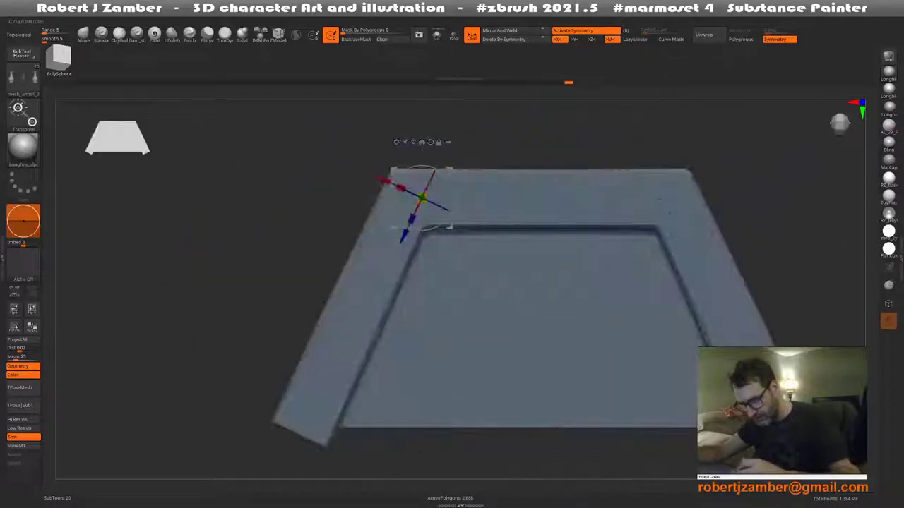
pyautogui.moveTo(687, 259); pyautogui.dragTo(561, 207, button='right')
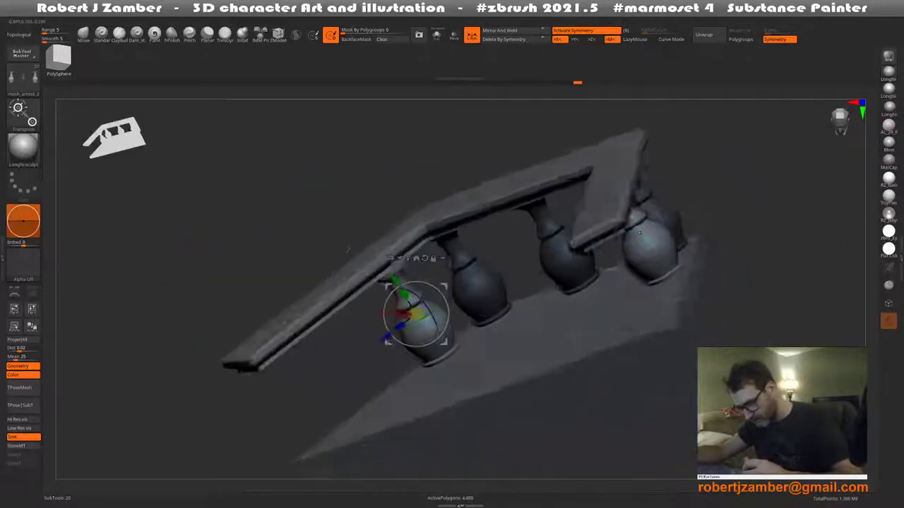
pyautogui.moveTo(373, 287); pyautogui.dragTo(368, 291)
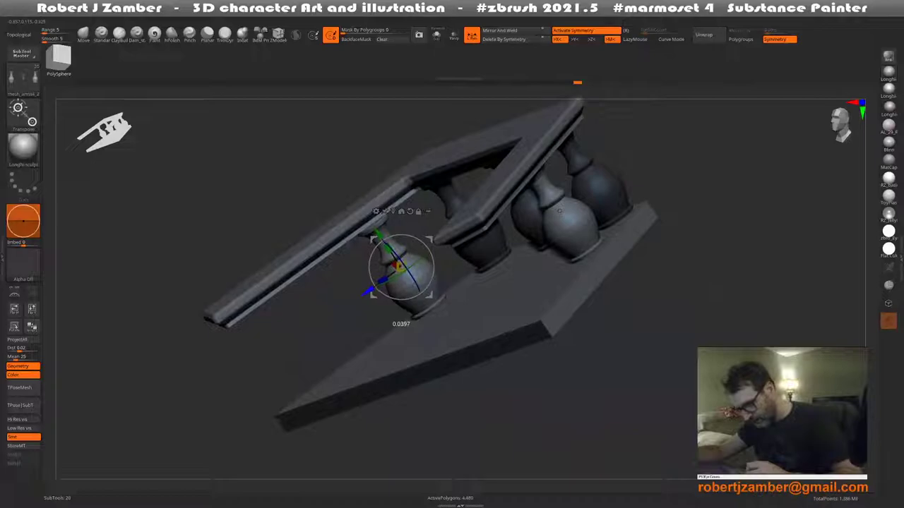
pyautogui.moveTo(558, 211); pyautogui.dragTo(707, 267, button='right')
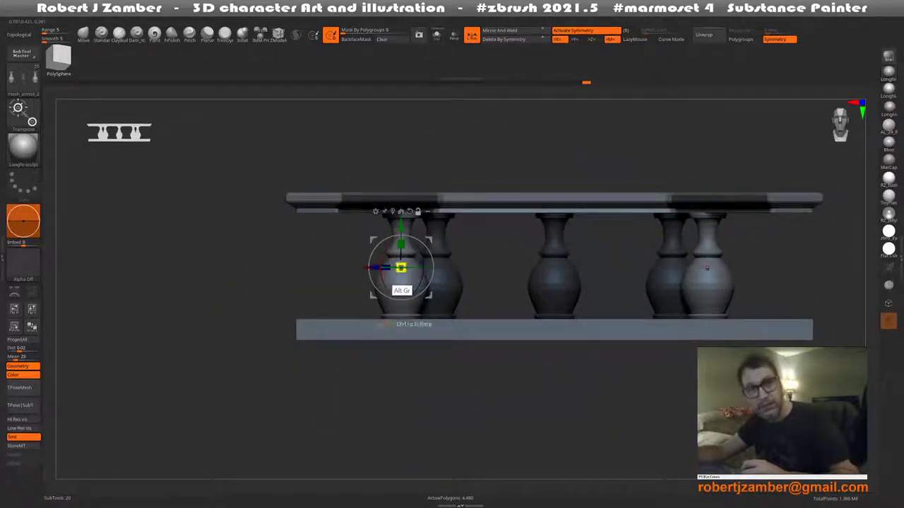
pyautogui.moveTo(707, 267)
pyautogui.keyDown('shift'); pyautogui.mouseDown(button='right')
pyautogui.moveTo(621, 268)
pyautogui.moveTo(631, 256)
pyautogui.moveTo(653, 268)
pyautogui.moveTo(621, 272)
pyautogui.moveTo(662, 261)
pyautogui.mouseUp(button='right'); pyautogui.keyUp('shift')
pyautogui.press('F1')
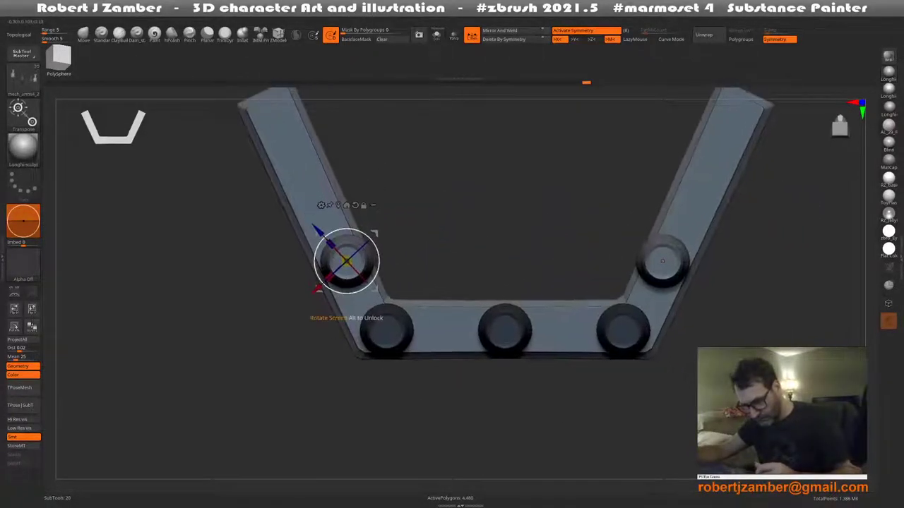
# Adjust the baluster's position and duplicate two copies up the left arm, mirrored right
pyautogui.moveTo(317, 289); pyautogui.dragTo(313, 294)
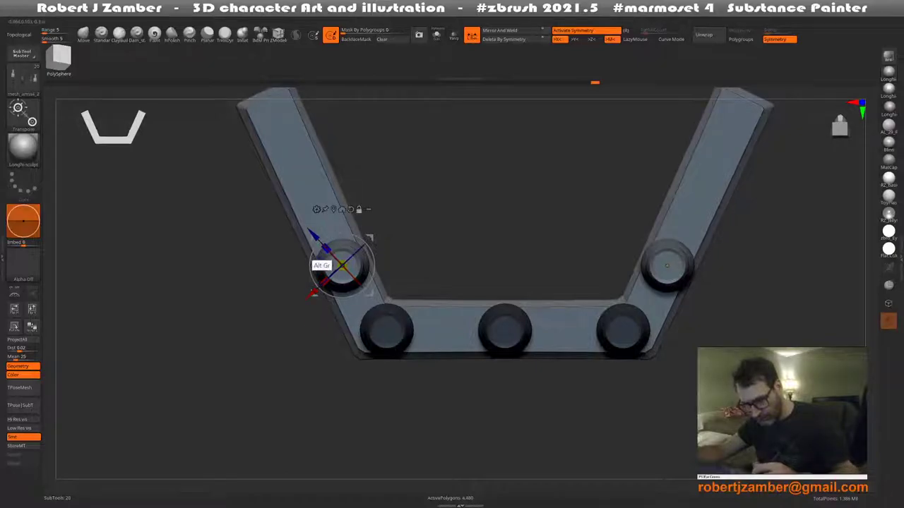
pyautogui.moveTo(322, 230); pyautogui.dragTo(326, 238)
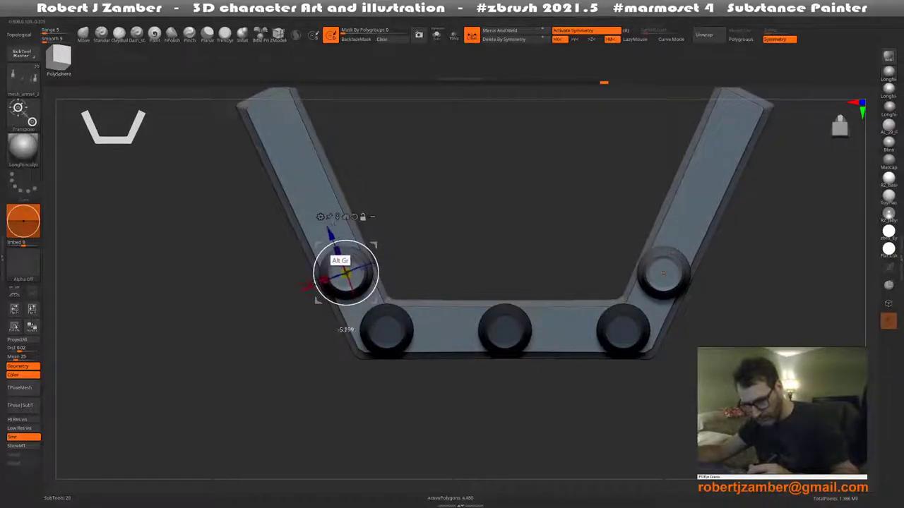
pyautogui.keyDown('ctrl'); pyautogui.moveTo(328, 236); pyautogui.dragTo(303, 182); pyautogui.keyUp('ctrl')
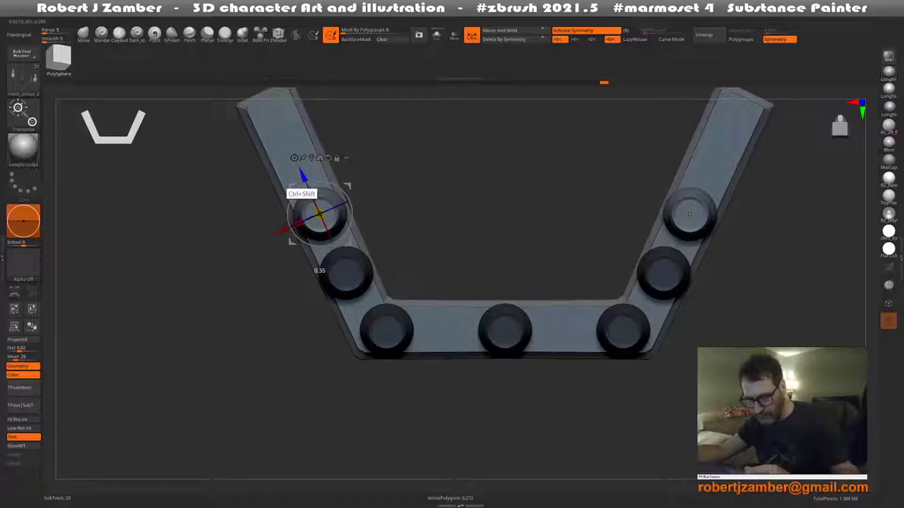
pyautogui.keyDown('ctrl'); pyautogui.moveTo(321, 213); pyautogui.dragTo(273, 108); pyautogui.keyUp('ctrl')
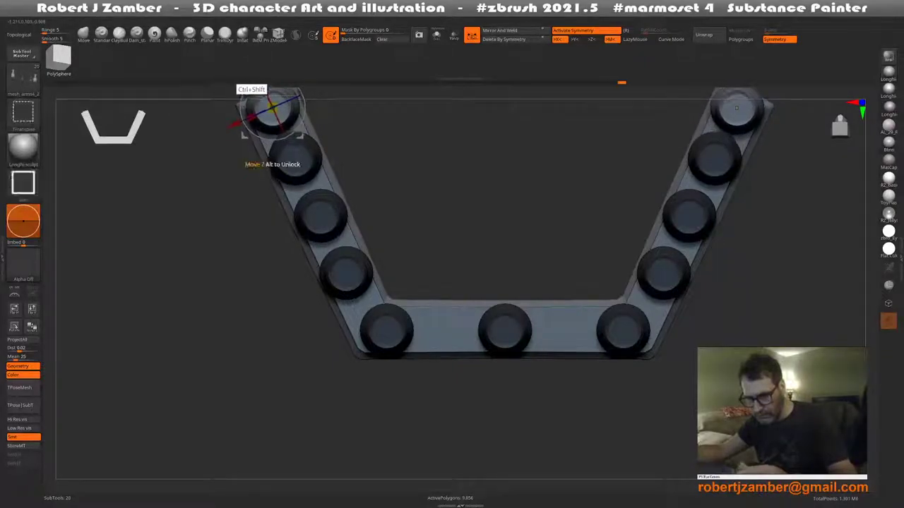
pyautogui.moveTo(346, 424)
pyautogui.mouseDown()
pyautogui.moveTo(343, 370)
pyautogui.moveTo(360, 350)
pyautogui.moveTo(681, 237)
pyautogui.mouseUp()
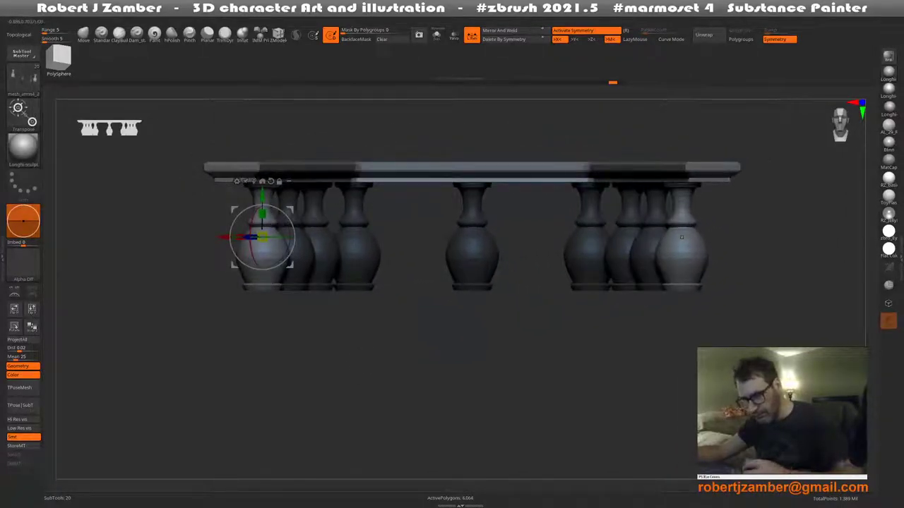
# Clear the mask and duplicate the bottom-left baluster rightwards along X to fill the front gaps
pyautogui.hotkey('ctrl', 'shift', 'a')
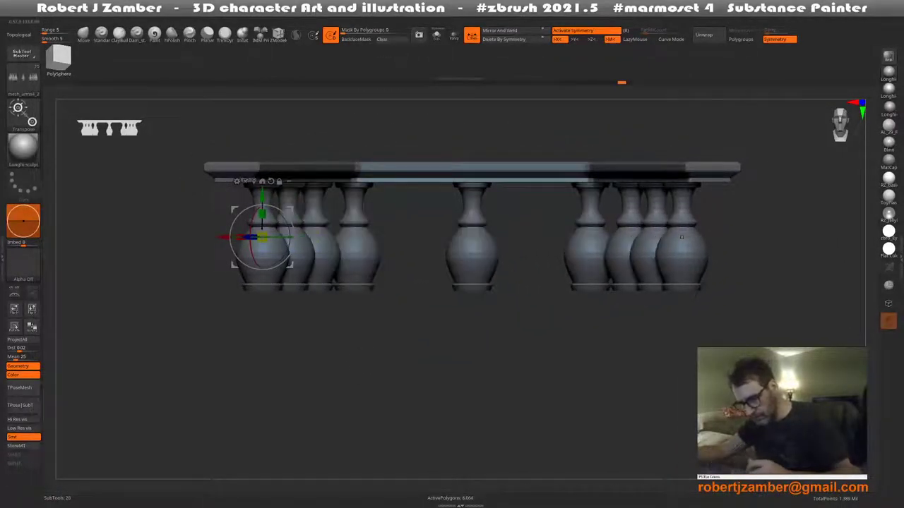
pyautogui.moveTo(682, 237); pyautogui.dragTo(535, 240)
pyautogui.moveTo(408, 337)
pyautogui.keyDown('ctrl'); pyautogui.mouseDown()
pyautogui.moveTo(328, 240)
pyautogui.moveTo(329, 120)
pyautogui.mouseUp(); pyautogui.keyUp('ctrl')
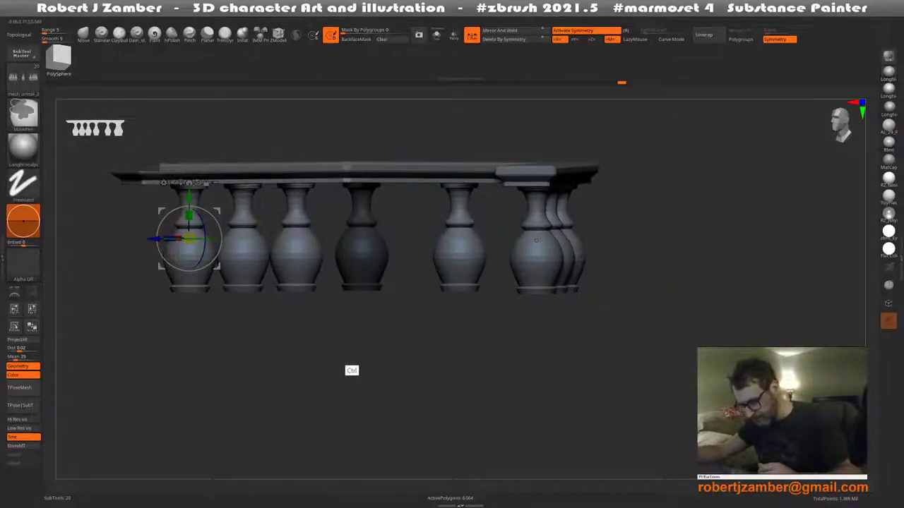
pyautogui.moveTo(536, 240); pyautogui.dragTo(609, 238)
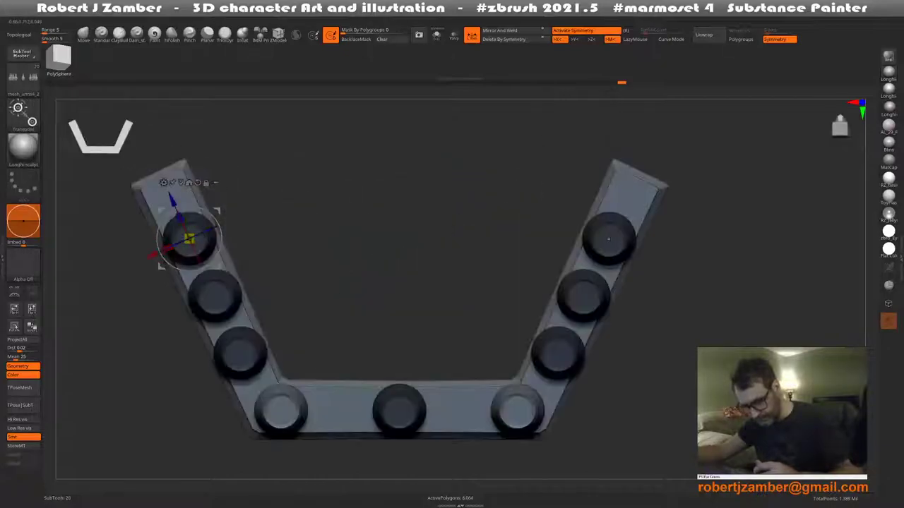
pyautogui.keyDown('alt'); pyautogui.moveTo(320, 335); pyautogui.dragTo(351, 216, button='right'); pyautogui.keyUp('alt')
pyautogui.keyDown('alt'); pyautogui.click(308, 293); pyautogui.keyUp('alt')
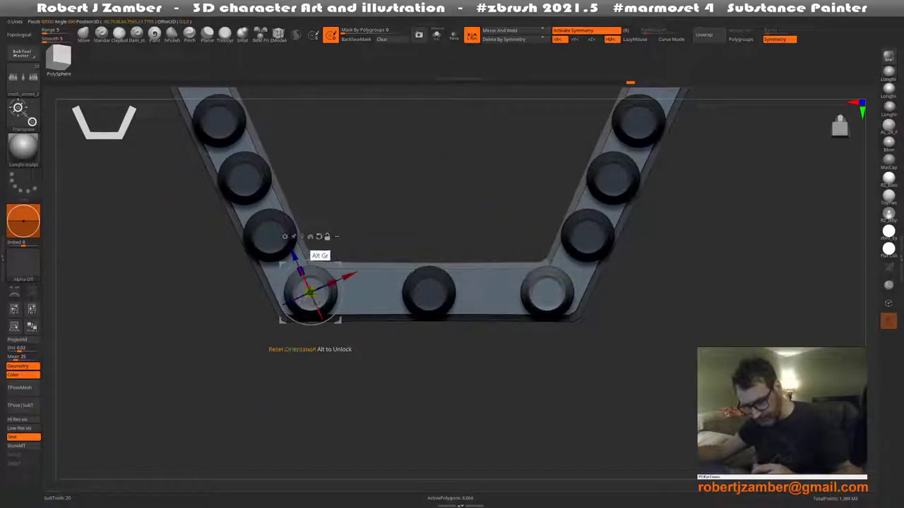
pyautogui.keyDown('ctrl'); pyautogui.moveTo(281, 303); pyautogui.dragTo(330, 312); pyautogui.keyUp('ctrl')
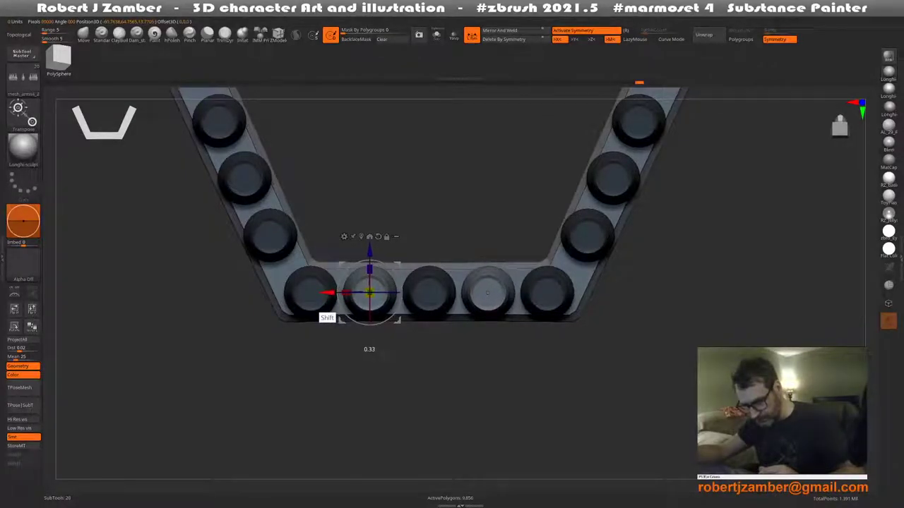
pyautogui.moveTo(329, 292); pyautogui.dragTo(329, 293)
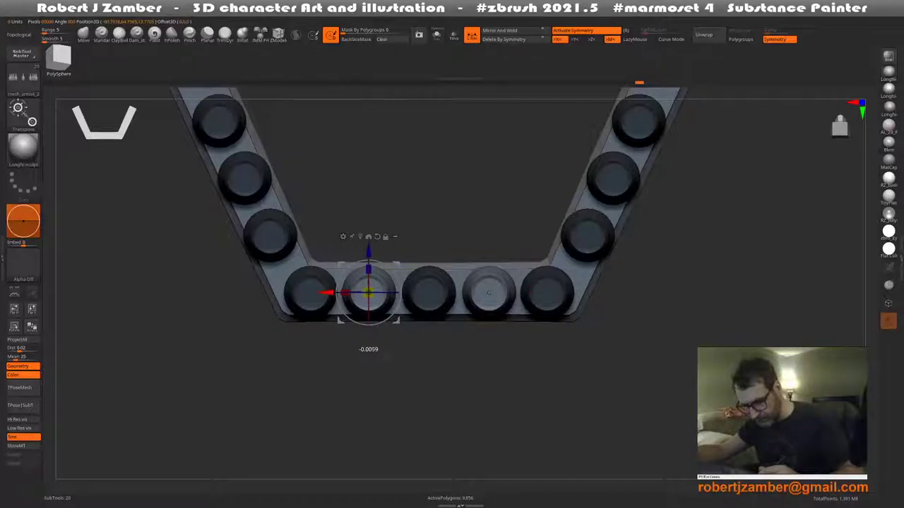
pyautogui.moveTo(488, 292)
pyautogui.mouseDown()
pyautogui.moveTo(323, 394)
pyautogui.moveTo(328, 358)
pyautogui.moveTo(496, 327)
pyautogui.moveTo(503, 339)
pyautogui.moveTo(334, 307)
pyautogui.moveTo(391, 267)
pyautogui.moveTo(354, 264)
pyautogui.mouseUp()
pyautogui.press('F1')
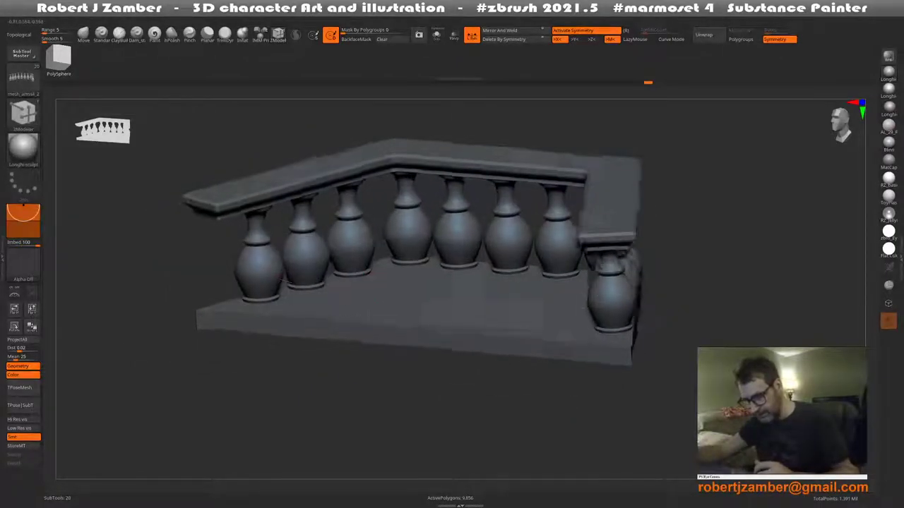
# Orbit to a downward front view of the balustrade and open the subtool list
pyautogui.moveTo(354, 265); pyautogui.dragTo(300, 269)
pyautogui.keyDown('alt'); pyautogui.moveTo(341, 311); pyautogui.dragTo(355, 321, button='right'); pyautogui.keyUp('alt')
pyautogui.moveTo(309, 263)
pyautogui.mouseDown(button='right')
pyautogui.moveTo(375, 369)
pyautogui.moveTo(383, 401)
pyautogui.moveTo(369, 403)
pyautogui.moveTo(382, 409)
pyautogui.moveTo(374, 428)
pyautogui.moveTo(363, 321)
pyautogui.moveTo(339, 367)
pyautogui.mouseUp(button='right')
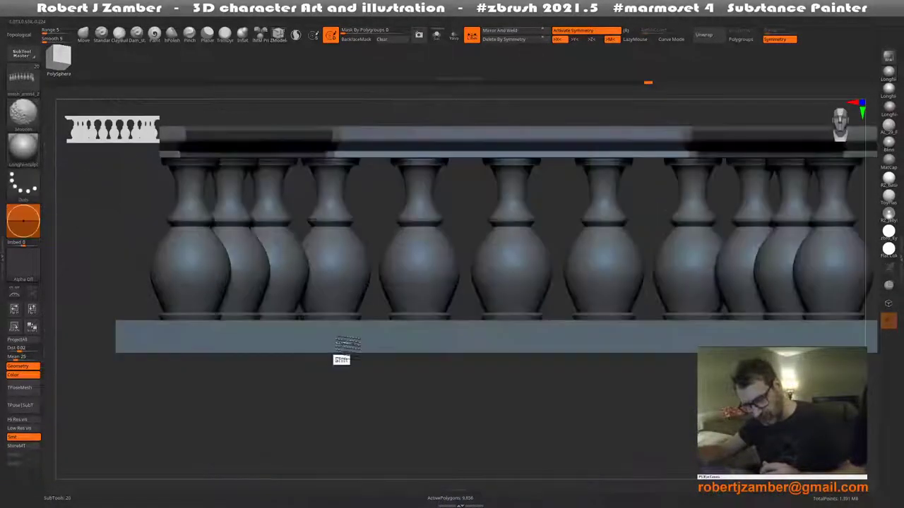
pyautogui.moveTo(358, 356)
pyautogui.keyDown('shift'); pyautogui.mouseDown(button='right')
pyautogui.moveTo(325, 329)
pyautogui.moveTo(346, 342)
pyautogui.mouseUp(button='right'); pyautogui.keyUp('shift')
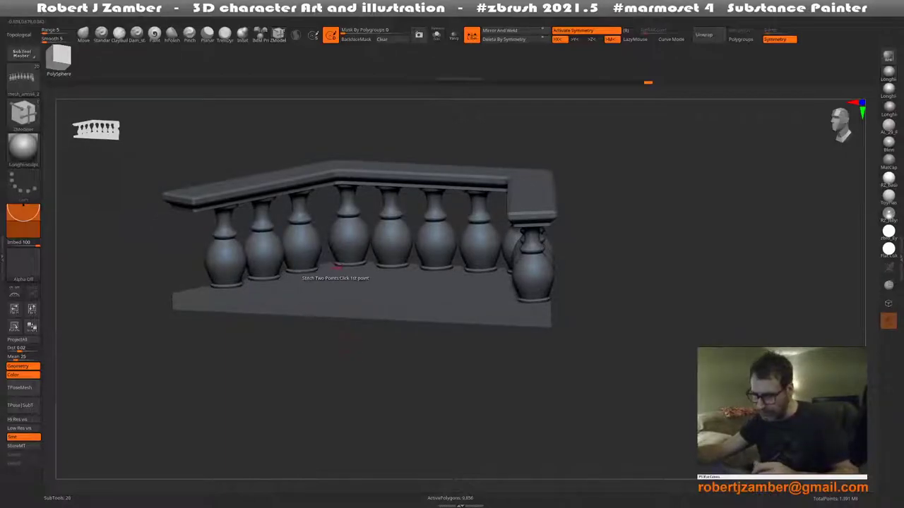
pyautogui.moveTo(314, 248); pyautogui.dragTo(323, 307, button='right')
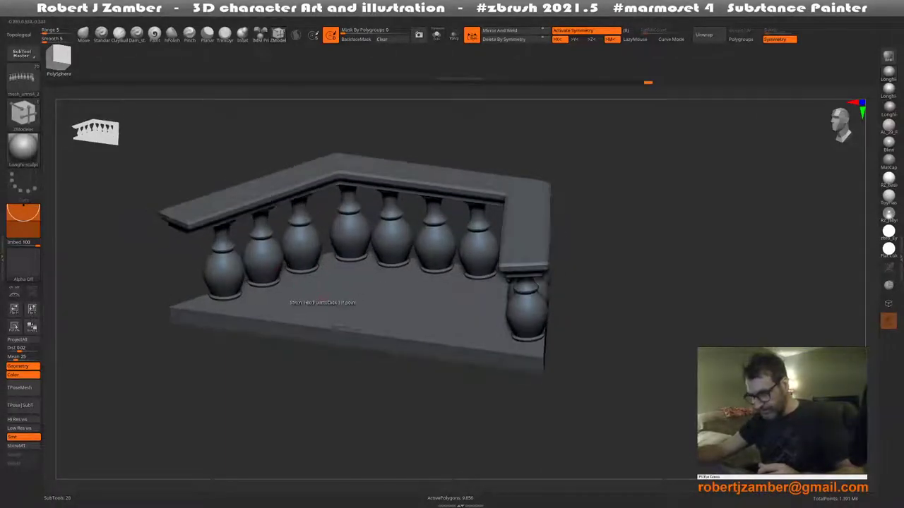
pyautogui.press('F1')
# Frame the seated figure in front view and Solo the arm-bones subtool
pyautogui.click(355, 313)
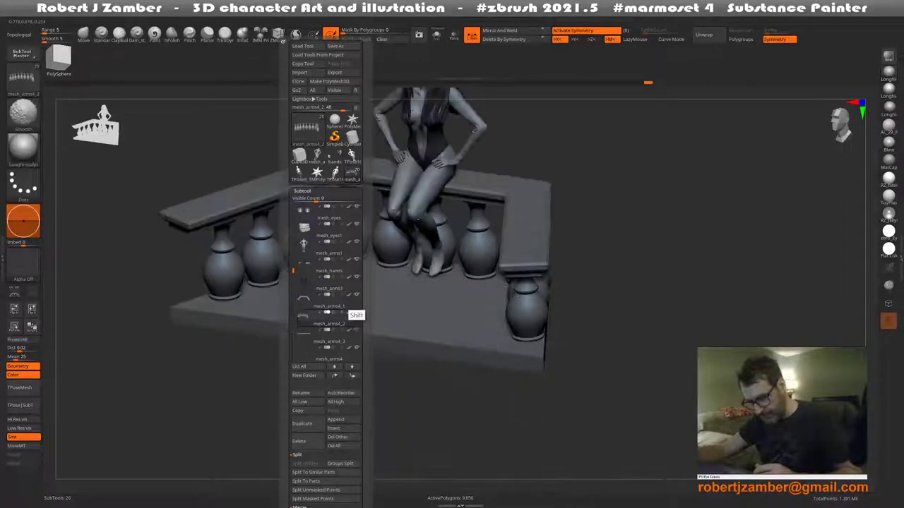
pyautogui.keyDown('shift'); pyautogui.moveTo(396, 233); pyautogui.dragTo(424, 233, button='right'); pyautogui.keyUp('shift')
pyautogui.moveTo(376, 326)
pyautogui.keyDown('alt'); pyautogui.mouseDown(button='right')
pyautogui.moveTo(383, 383)
pyautogui.moveTo(357, 185)
pyautogui.moveTo(381, 226)
pyautogui.mouseUp(button='right'); pyautogui.keyUp('alt')
pyautogui.keyDown('alt'); pyautogui.click(353, 185); pyautogui.keyUp('alt')
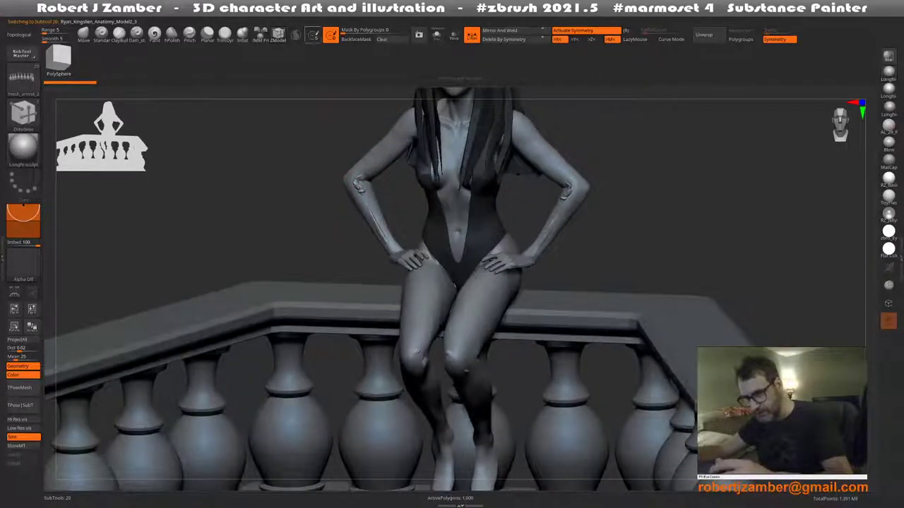
pyautogui.click(435, 35)
# Delete the arm-bones subtool, turn Solo off, and select the figure's body subtool
pyautogui.click(278, 34)
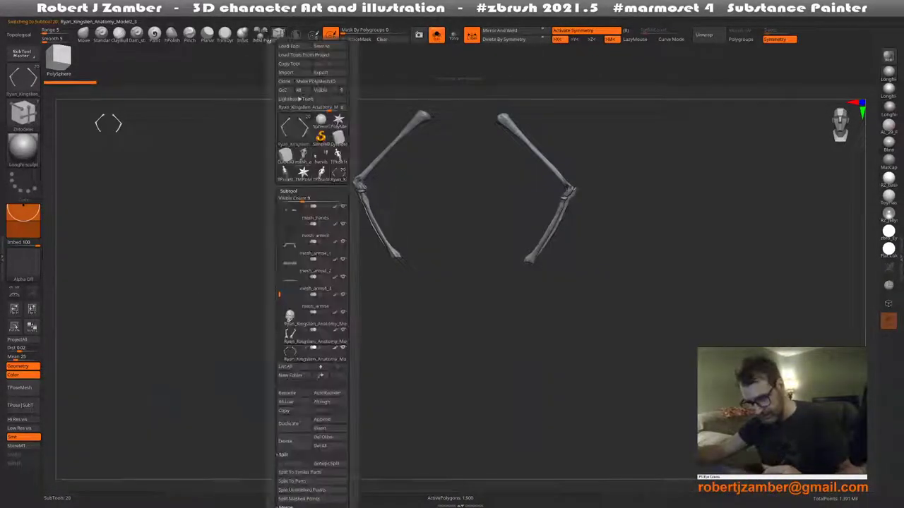
pyautogui.scroll(-3, 311, 283)
pyautogui.click(290, 383)
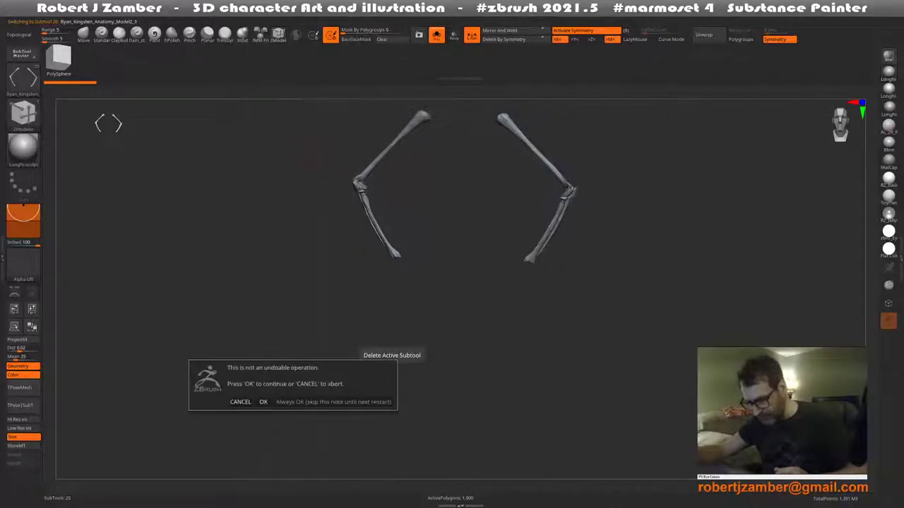
pyautogui.click(332, 402)
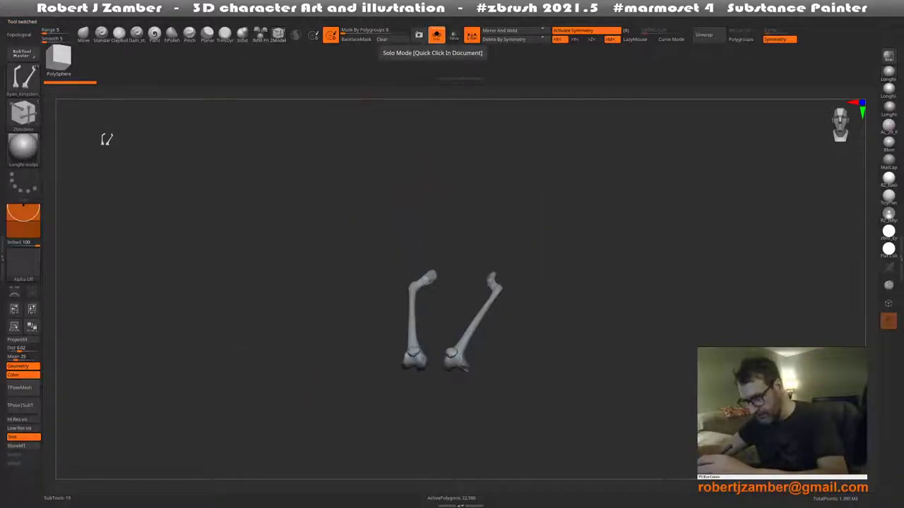
pyautogui.click(436, 37)
pyautogui.click(312, 36)
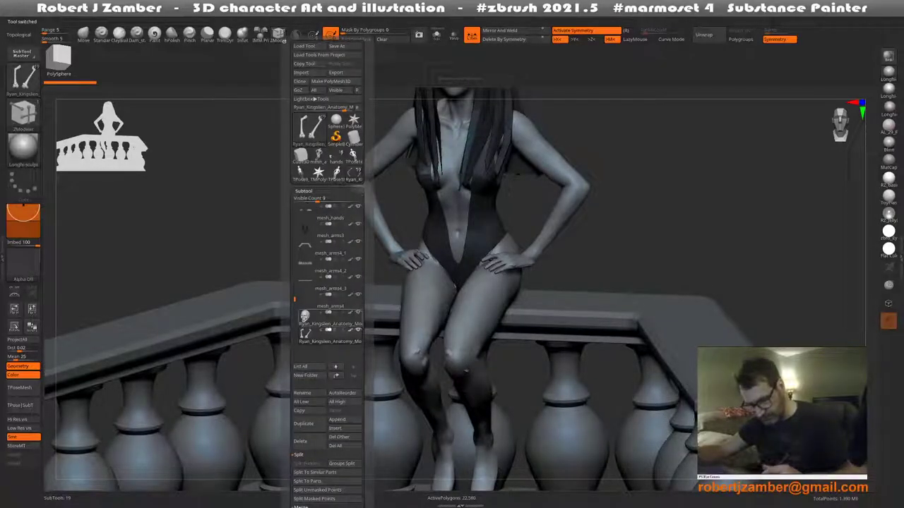
pyautogui.click(328, 332)
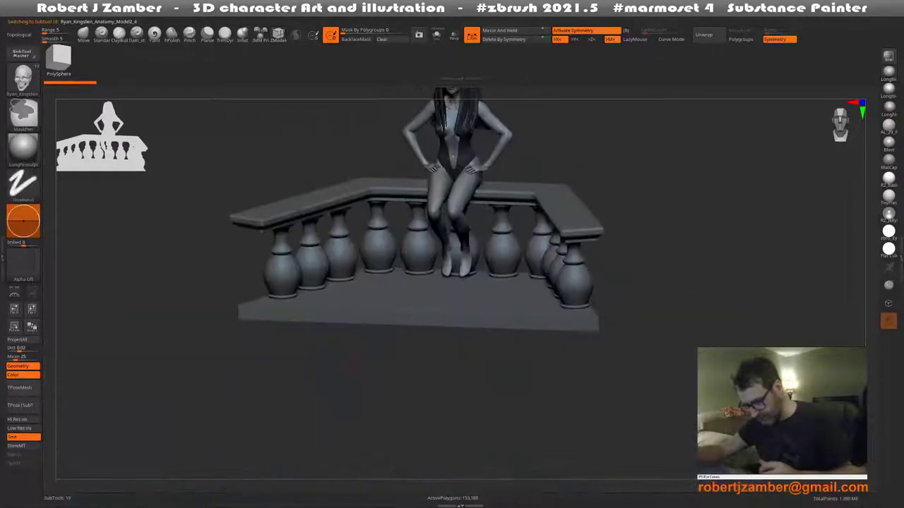
pyautogui.moveTo(356, 366)
pyautogui.mouseDown()
pyautogui.moveTo(367, 363)
pyautogui.moveTo(371, 372)
pyautogui.moveTo(365, 355)
pyautogui.moveTo(372, 378)
pyautogui.mouseUp()
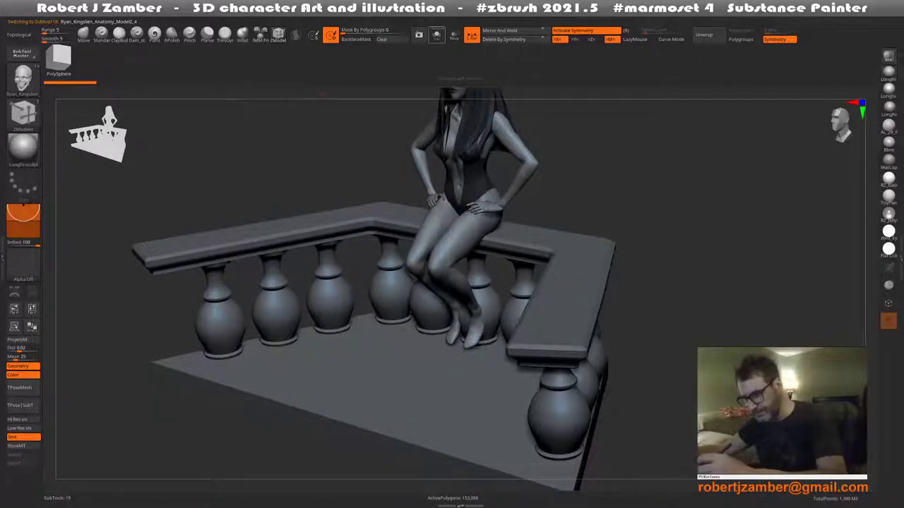
pyautogui.moveTo(372, 378)
pyautogui.mouseDown()
pyautogui.moveTo(374, 395)
pyautogui.moveTo(353, 299)
pyautogui.mouseUp()
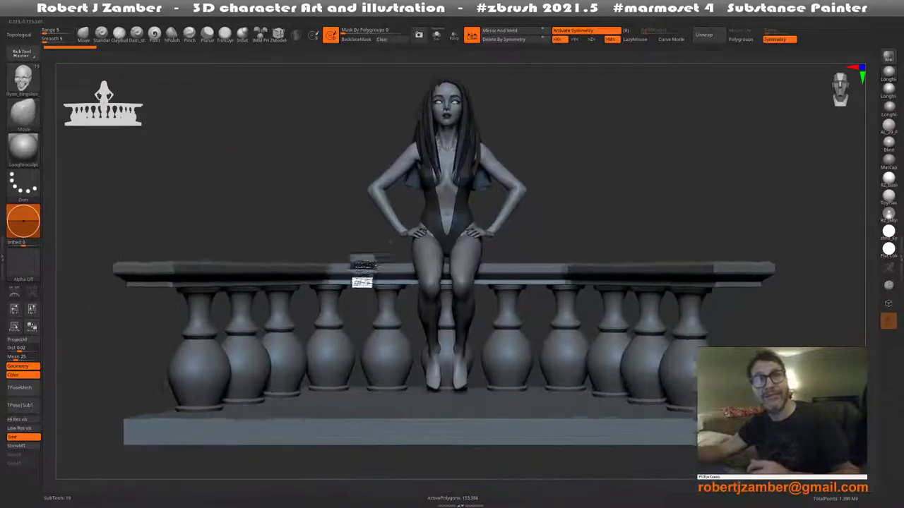
pyautogui.moveTo(358, 258); pyautogui.dragTo(355, 269)
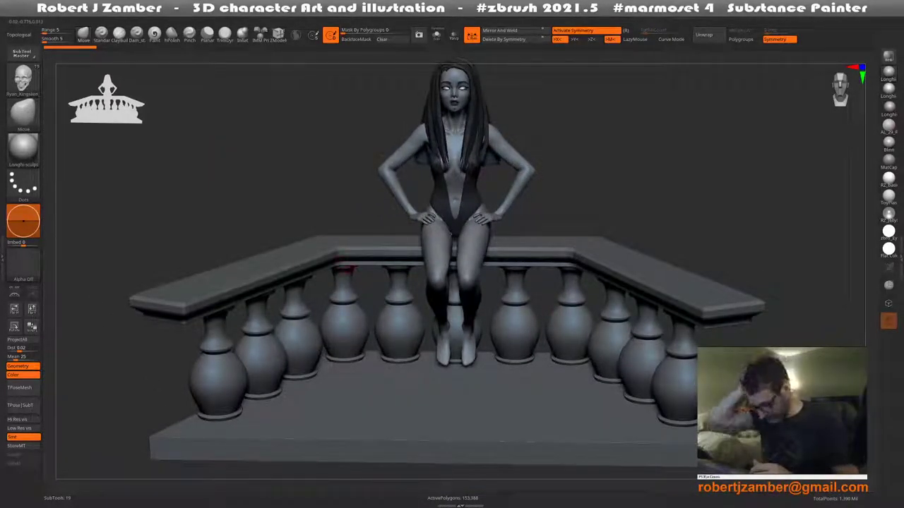
pyautogui.keyDown('ctrl'); pyautogui.moveTo(452, 283); pyautogui.dragTo(452, 317, button='right'); pyautogui.keyUp('ctrl')
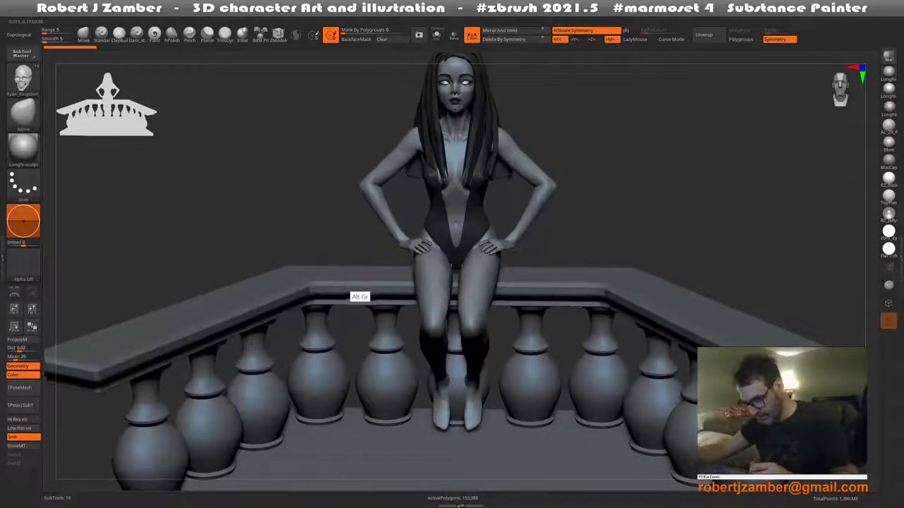
pyautogui.moveTo(360, 278)
pyautogui.mouseDown(button='right')
pyautogui.moveTo(351, 228)
pyautogui.moveTo(326, 337)
pyautogui.moveTo(369, 357)
pyautogui.moveTo(306, 338)
pyautogui.moveTo(338, 332)
pyautogui.mouseUp(button='right')
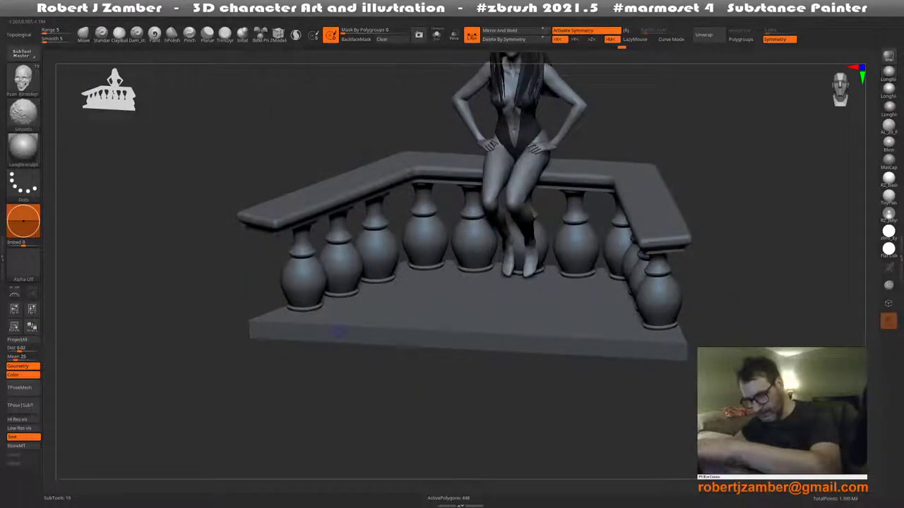
pyautogui.moveTo(337, 331); pyautogui.dragTo(332, 339, button='right')
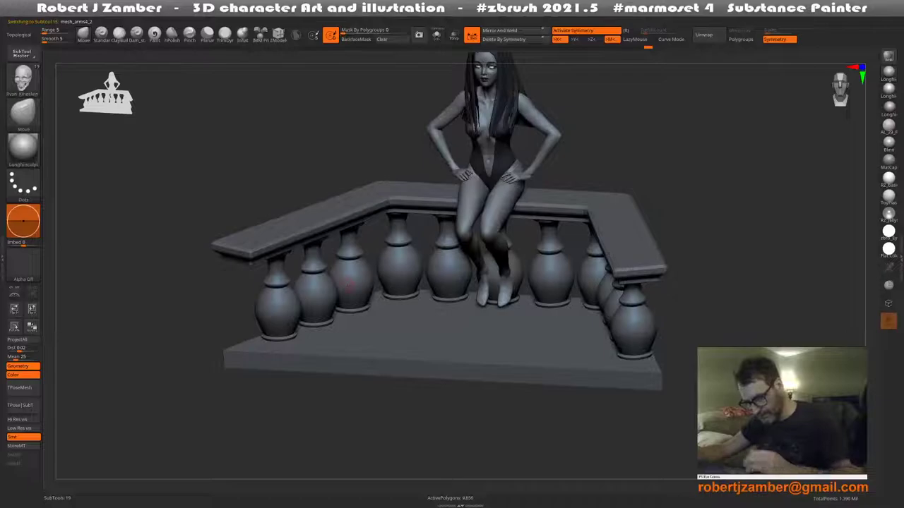
# Hide every baluster except one, then rotate to a straight side view
pyautogui.press('ctrl')
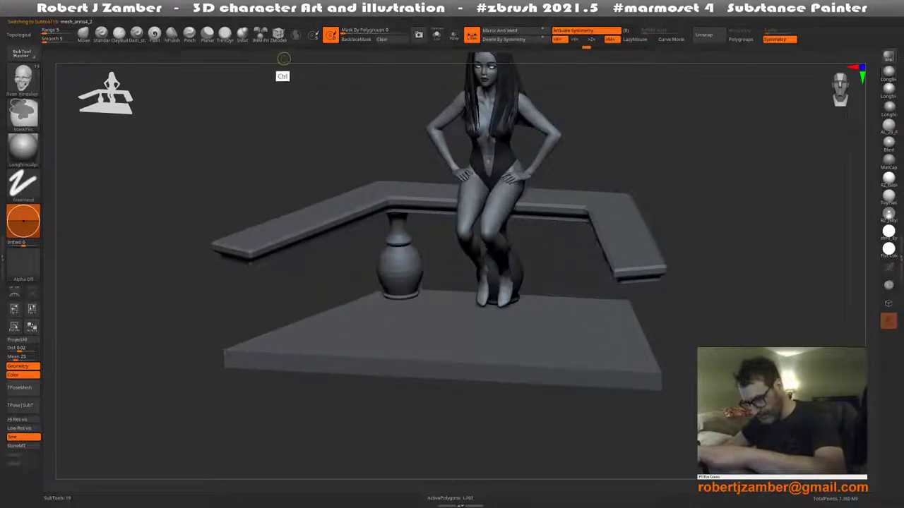
pyautogui.moveTo(283, 58)
pyautogui.keyDown('shift'); pyautogui.mouseDown()
pyautogui.moveTo(407, 303)
pyautogui.moveTo(386, 331)
pyautogui.moveTo(398, 252)
pyautogui.mouseUp(); pyautogui.keyUp('shift')
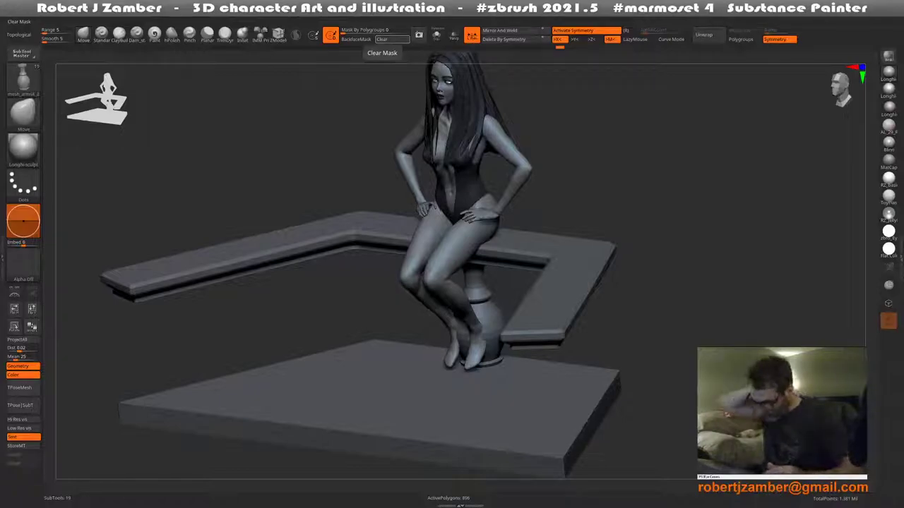
# Orbit around the seated figure and the single remaining vase baluster
pyautogui.moveTo(332, 318)
pyautogui.keyDown('shift'); pyautogui.mouseDown()
pyautogui.moveTo(360, 328)
pyautogui.moveTo(343, 335)
pyautogui.moveTo(367, 355)
pyautogui.moveTo(330, 296)
pyautogui.moveTo(340, 291)
pyautogui.mouseUp(); pyautogui.keyUp('shift')
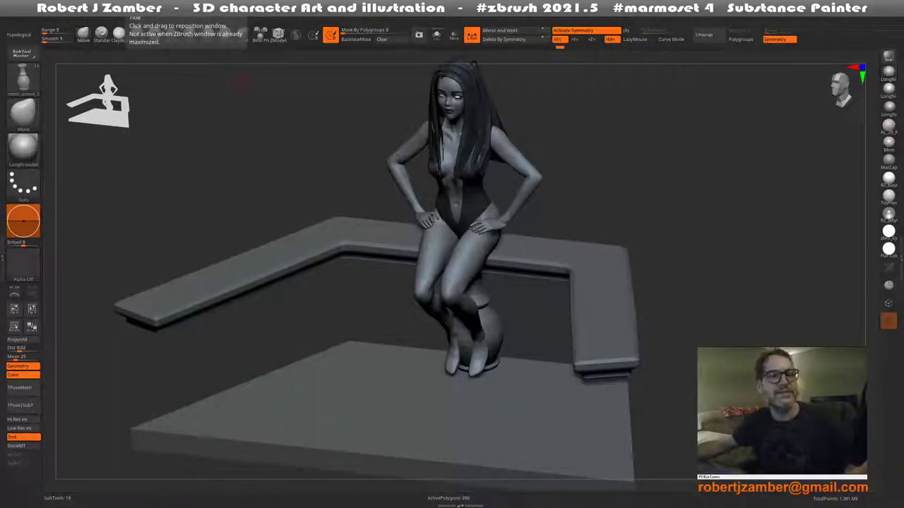
pyautogui.hotkey('alt', 'Tab')
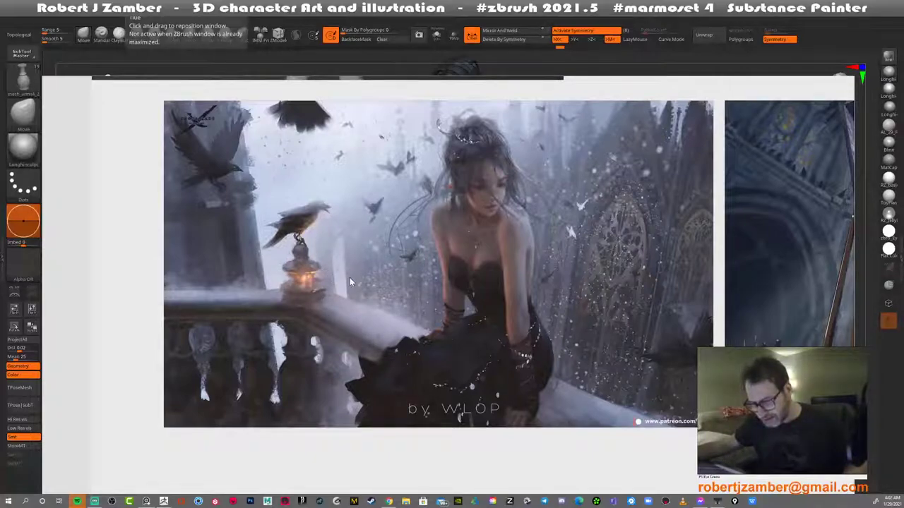
pyautogui.moveTo(349, 278)
pyautogui.mouseDown()
pyautogui.moveTo(375, 143)
pyautogui.moveTo(141, 18)
pyautogui.mouseUp()
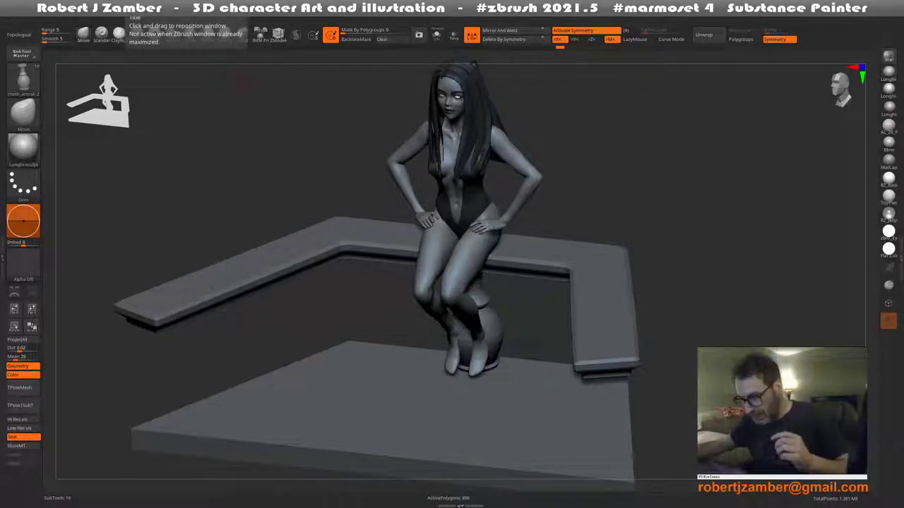
# Show the baluster's polygroup colours in front view and undo its last two edits
pyautogui.moveTo(353, 332)
pyautogui.keyDown('shift'); pyautogui.mouseDown()
pyautogui.moveTo(323, 317)
pyautogui.moveTo(363, 335)
pyautogui.moveTo(359, 317)
pyautogui.moveTo(361, 350)
pyautogui.moveTo(362, 271)
pyautogui.moveTo(374, 327)
pyautogui.moveTo(360, 329)
pyautogui.moveTo(367, 329)
pyautogui.moveTo(367, 351)
pyautogui.moveTo(329, 327)
pyautogui.moveTo(311, 297)
pyautogui.mouseUp(); pyautogui.keyUp('shift')
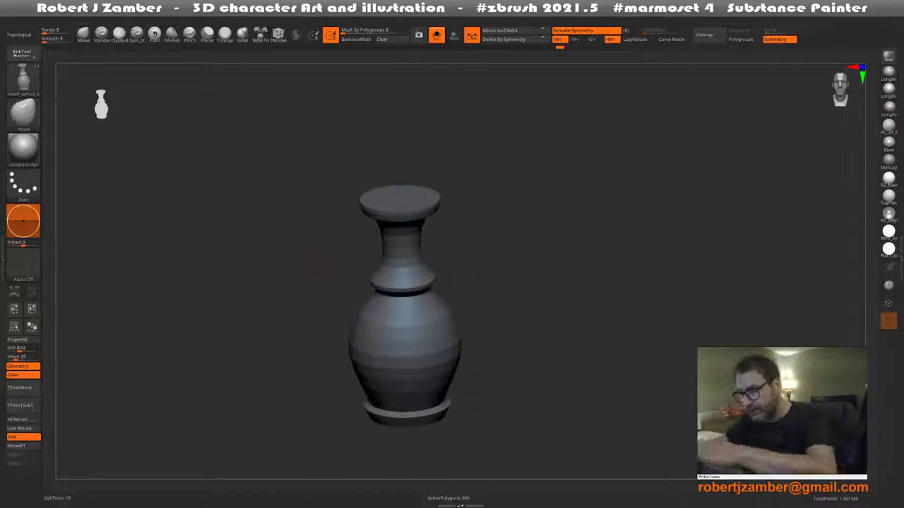
pyautogui.hotkey('shift', 'f')
pyautogui.keyDown('alt'); pyautogui.moveTo(367, 311); pyautogui.dragTo(377, 274); pyautogui.keyUp('alt')
pyautogui.hotkey('ctrl', 'z')
pyautogui.hotkey('ctrl', 'z')
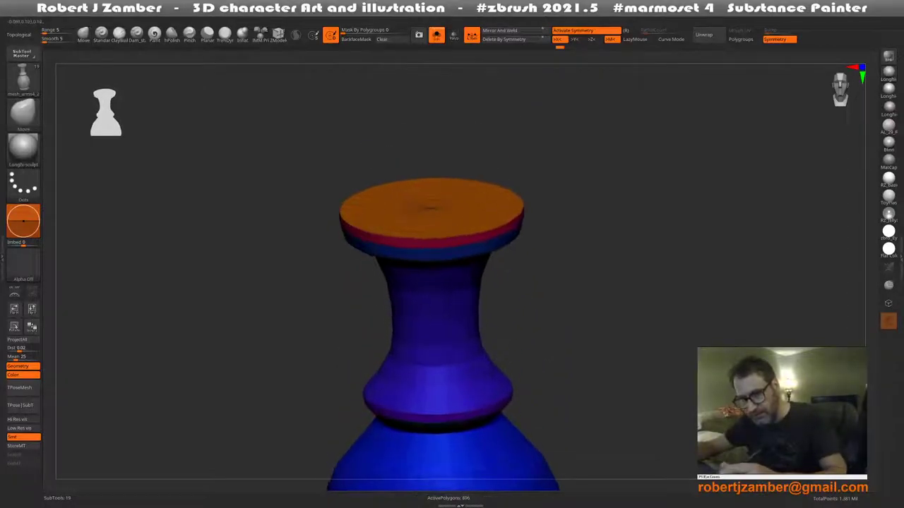
pyautogui.hotkey('ctrl', 'z')
# Extrude the baluster's top polygroup upward into a new band and inspect the red top
pyautogui.moveTo(367, 243)
pyautogui.mouseDown(button='right')
pyautogui.moveTo(359, 257)
pyautogui.moveTo(338, 258)
pyautogui.mouseUp(button='right')
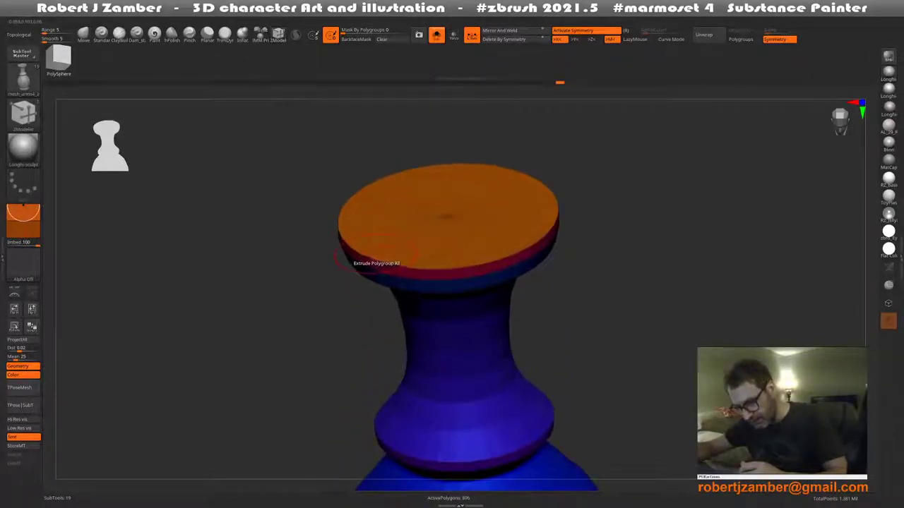
pyautogui.moveTo(376, 253); pyautogui.dragTo(373, 247)
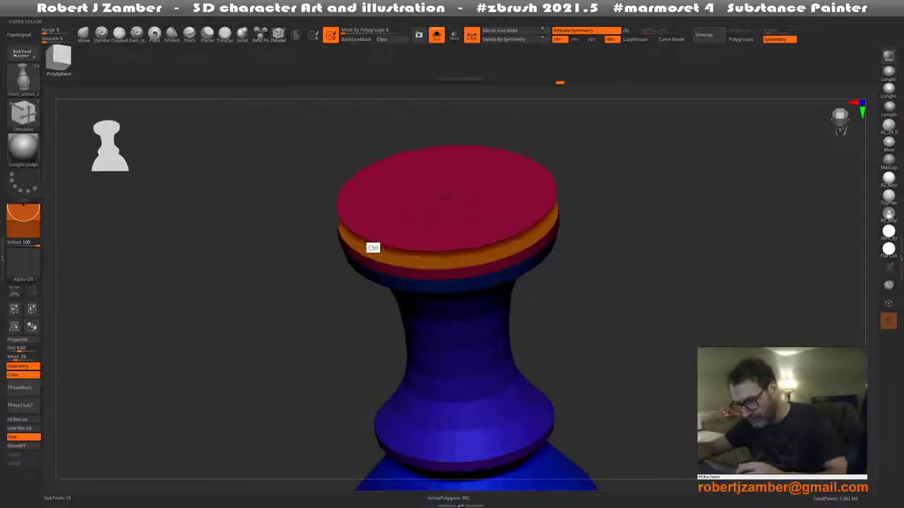
pyautogui.moveTo(373, 248); pyautogui.dragTo(356, 237, button='right')
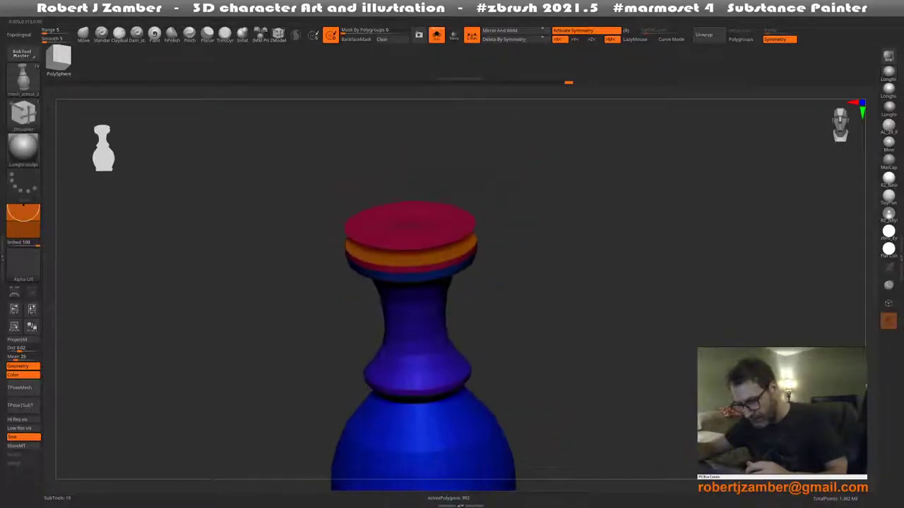
pyautogui.keyDown('ctrl'); pyautogui.keyDown('shift'); pyautogui.click(355, 233); pyautogui.keyUp('shift'); pyautogui.keyUp('ctrl')
pyautogui.keyDown('ctrl'); pyautogui.keyDown('shift'); pyautogui.click(317, 244); pyautogui.keyUp('shift'); pyautogui.keyUp('ctrl')
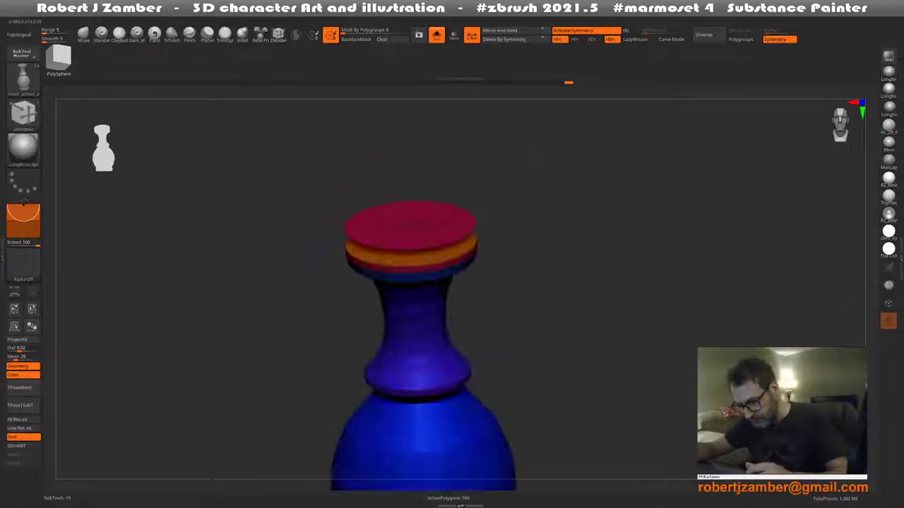
pyautogui.moveTo(317, 244)
pyautogui.keyDown('shift'); pyautogui.mouseDown(button='right')
pyautogui.moveTo(347, 226)
pyautogui.moveTo(368, 280)
pyautogui.moveTo(326, 281)
pyautogui.mouseUp(button='right'); pyautogui.keyUp('shift')
pyautogui.keyDown('ctrl'); pyautogui.keyDown('shift'); pyautogui.click(346, 230); pyautogui.keyUp('shift'); pyautogui.keyUp('ctrl')
pyautogui.keyDown('ctrl'); pyautogui.keyDown('shift'); pyautogui.click(346, 230); pyautogui.keyUp('shift'); pyautogui.keyUp('ctrl')
# Extrude the top into a new raised cap and isolate the red cap
pyautogui.press('b')
pyautogui.press('z')
pyautogui.press('m')
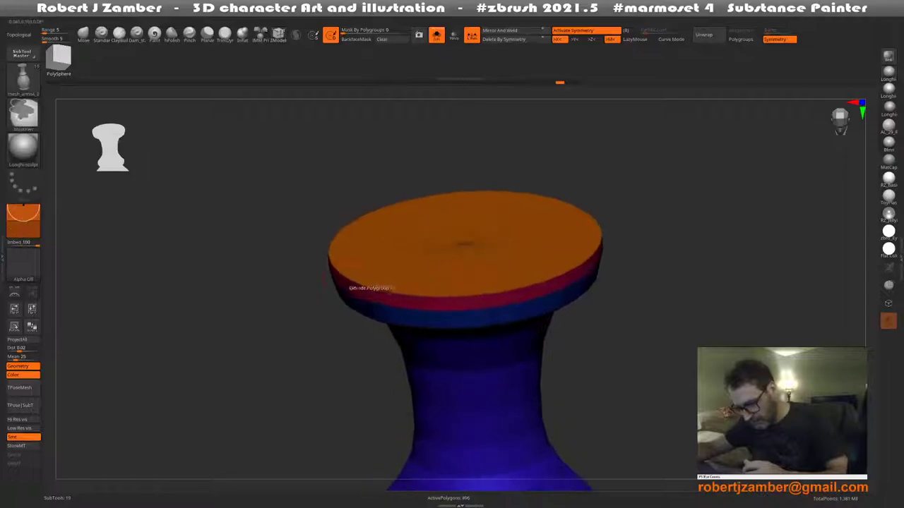
pyautogui.moveTo(391, 281); pyautogui.dragTo(390, 263)
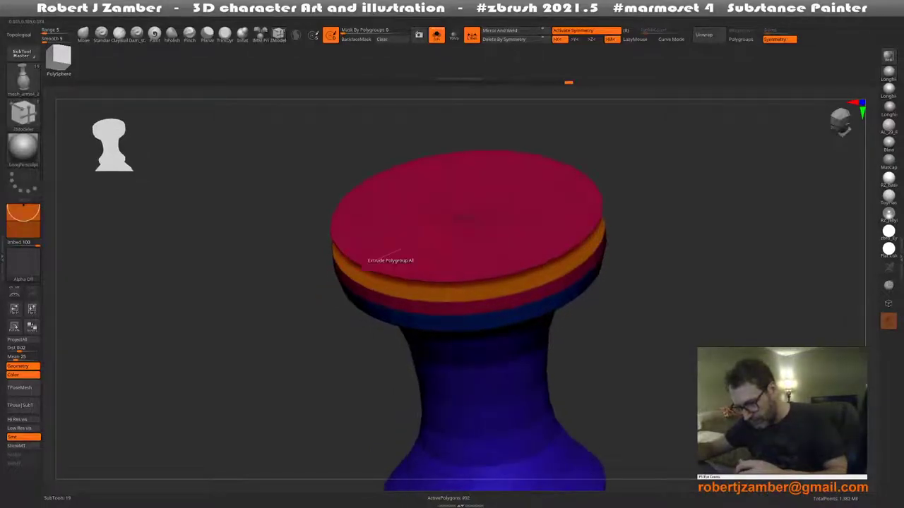
pyautogui.keyDown('ctrl'); pyautogui.keyDown('shift'); pyautogui.click(377, 258); pyautogui.keyUp('shift'); pyautogui.keyUp('ctrl')
pyautogui.keyDown('shift'); pyautogui.moveTo(414, 226); pyautogui.dragTo(395, 198, button='right'); pyautogui.keyUp('shift')
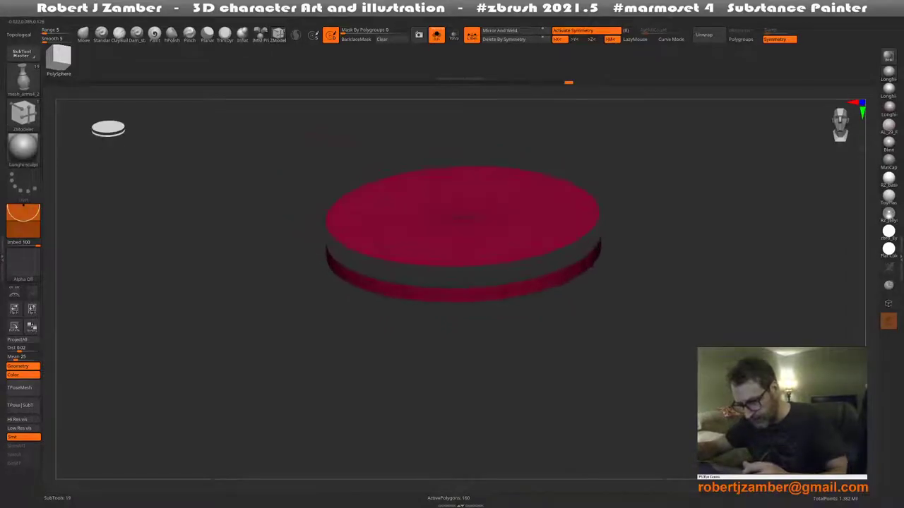
# Regroup the disc into top and side polygroups and hide the purple top face
pyautogui.press('g')
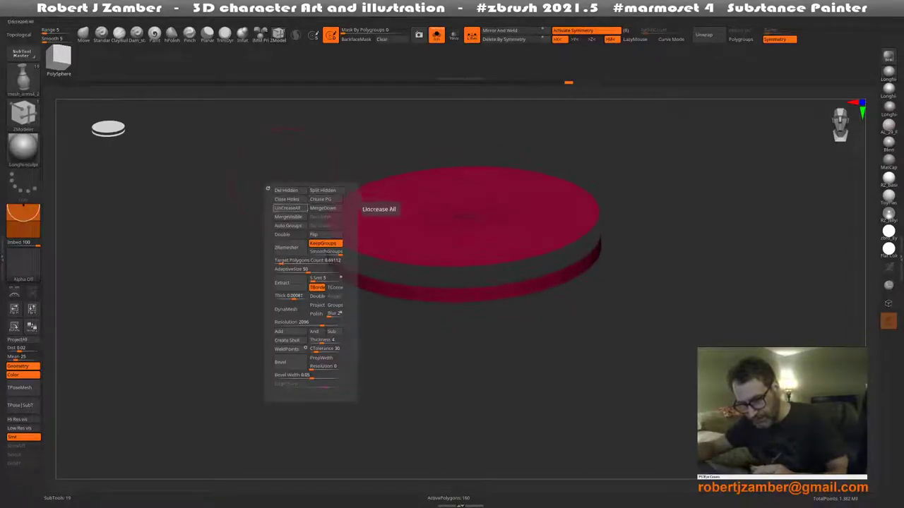
pyautogui.click(288, 226)
pyautogui.keyDown('ctrl'); pyautogui.keyDown('shift'); pyautogui.click(297, 290); pyautogui.keyUp('shift'); pyautogui.keyUp('ctrl')
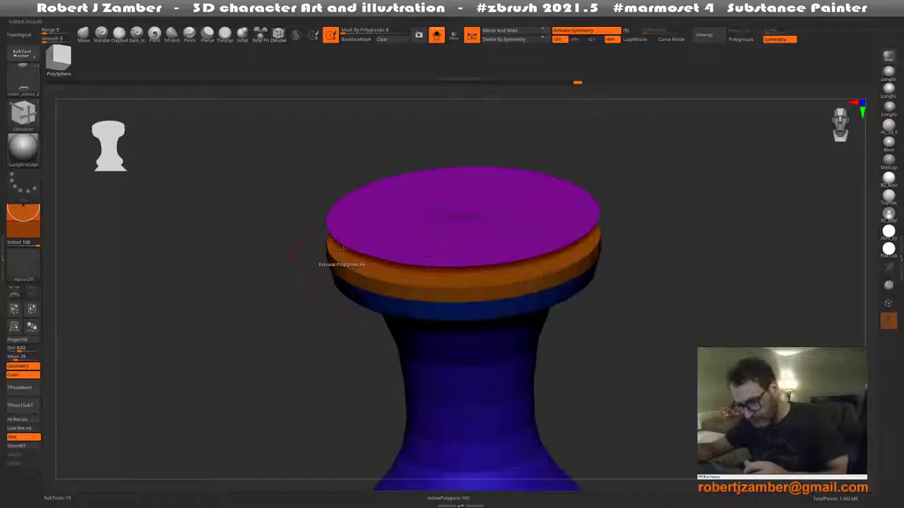
pyautogui.keyDown('ctrl'); pyautogui.keyDown('shift'); pyautogui.click(363, 236); pyautogui.keyUp('shift'); pyautogui.keyUp('ctrl')
pyautogui.keyDown('ctrl'); pyautogui.keyDown('shift'); pyautogui.click(362, 236); pyautogui.keyUp('shift'); pyautogui.keyUp('ctrl')
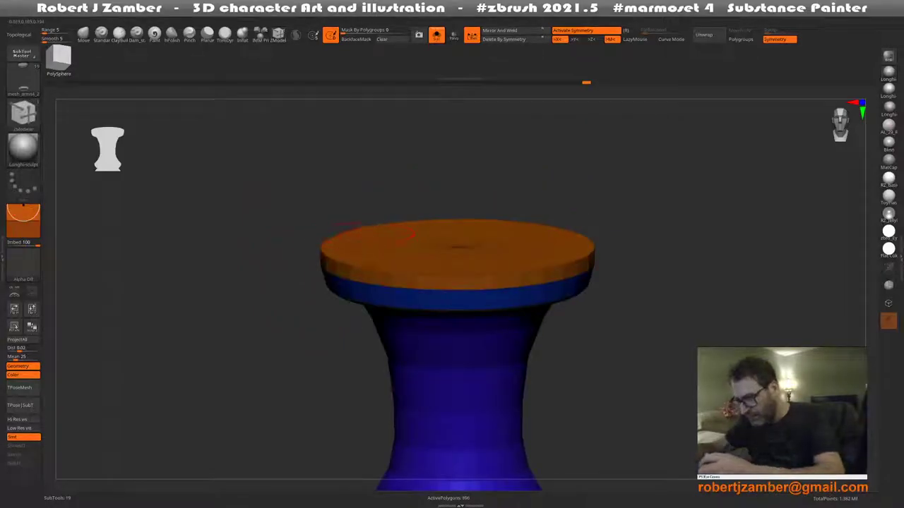
pyautogui.keyDown('ctrl'); pyautogui.keyDown('shift'); pyautogui.click(363, 224); pyautogui.keyUp('shift'); pyautogui.keyUp('ctrl')
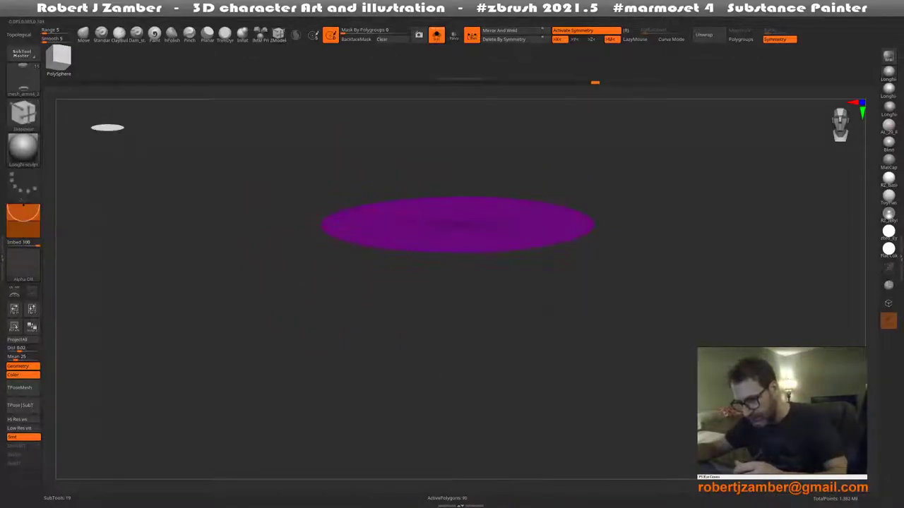
pyautogui.keyDown('ctrl'); pyautogui.keyDown('shift'); pyautogui.click(346, 221); pyautogui.keyUp('shift'); pyautogui.keyUp('ctrl')
# Split the hidden top face into its own subtool and select it
pyautogui.press('space')
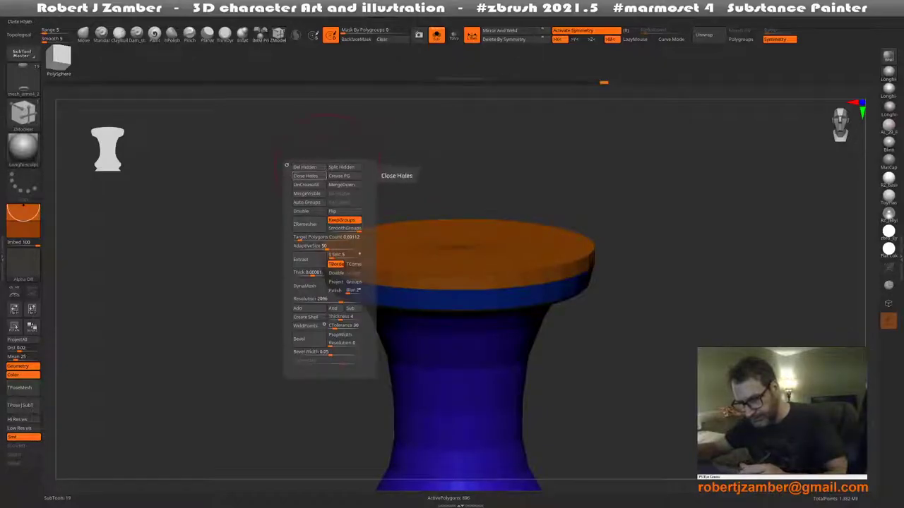
pyautogui.click(341, 166)
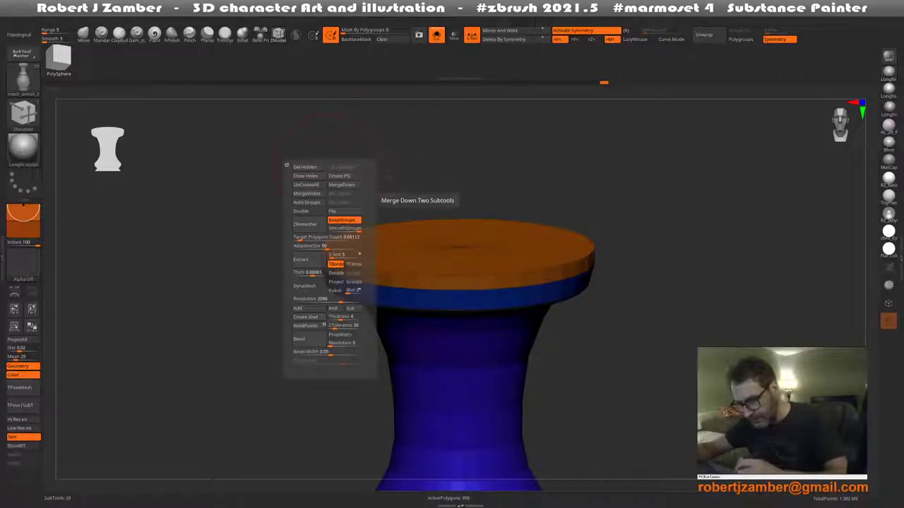
pyautogui.press('b')
pyautogui.press('z')
pyautogui.press('m')
pyautogui.keyDown('alt'); pyautogui.click(381, 297); pyautogui.keyUp('alt')
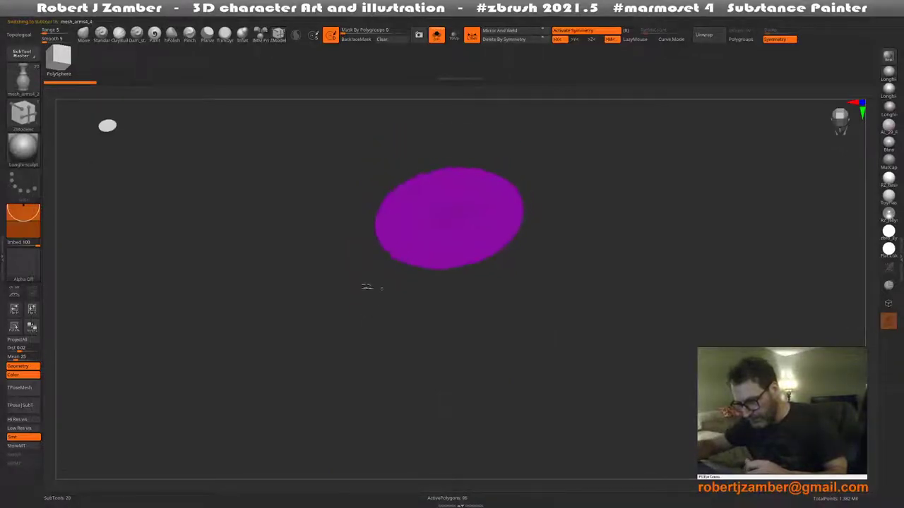
# Extrude the top face into a thick disc and scale its edge loop wider
pyautogui.moveTo(353, 283); pyautogui.dragTo(353, 272)
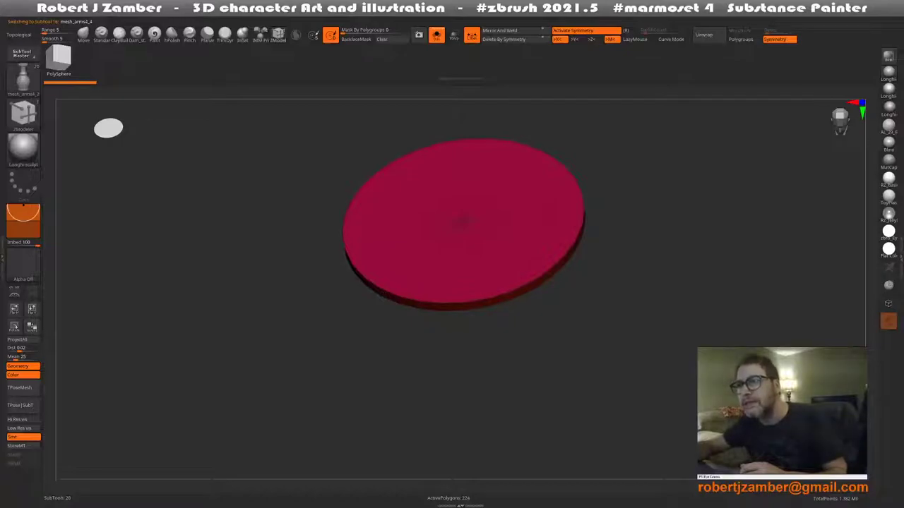
pyautogui.moveTo(462, 222)
pyautogui.keyDown('shift'); pyautogui.mouseDown()
pyautogui.moveTo(367, 267)
pyautogui.moveTo(369, 278)
pyautogui.mouseUp(); pyautogui.keyUp('shift')
pyautogui.press('space')
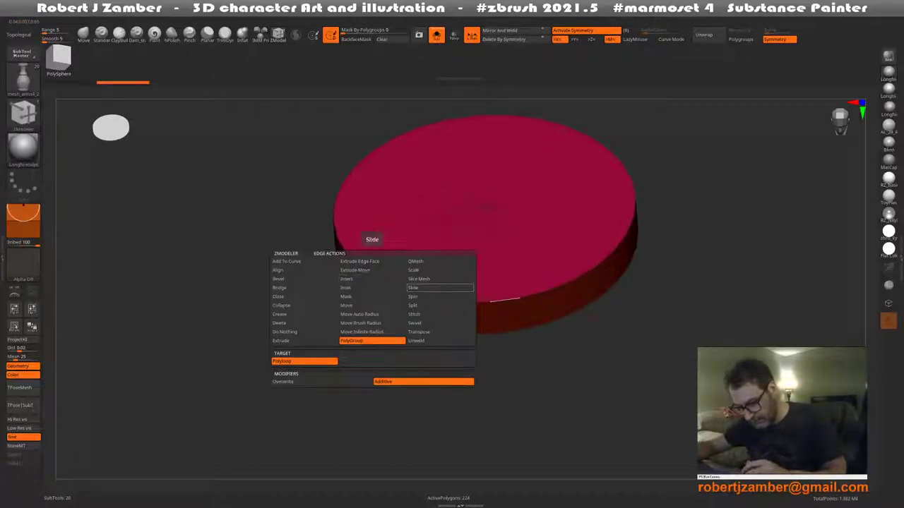
pyautogui.click(355, 270)
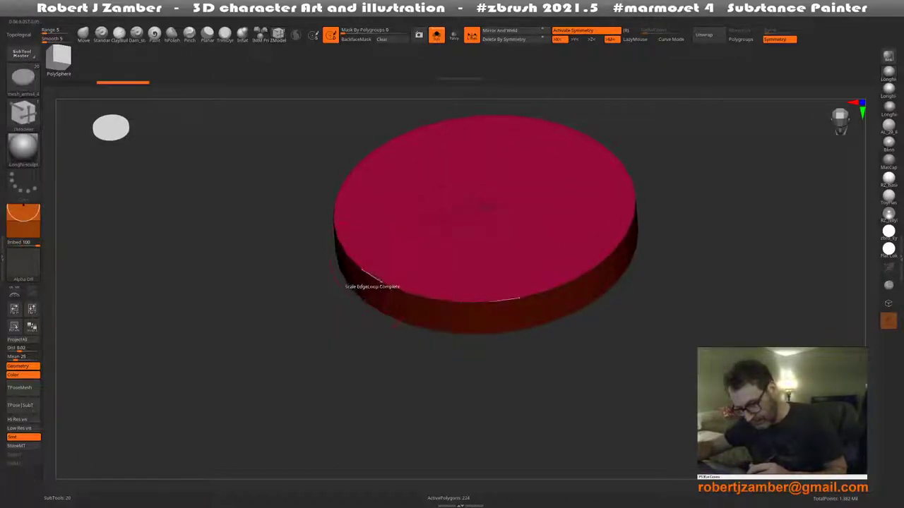
pyautogui.moveTo(357, 274)
pyautogui.mouseDown()
pyautogui.moveTo(367, 305)
pyautogui.moveTo(353, 204)
pyautogui.mouseUp()
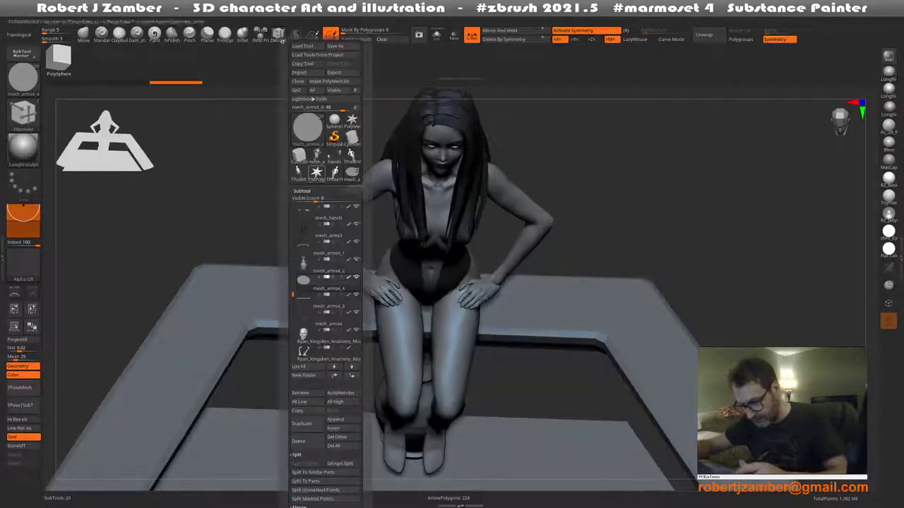
# Show only the red disc, then restore the vase baluster, railing frame and floor plane
pyautogui.press('shift')
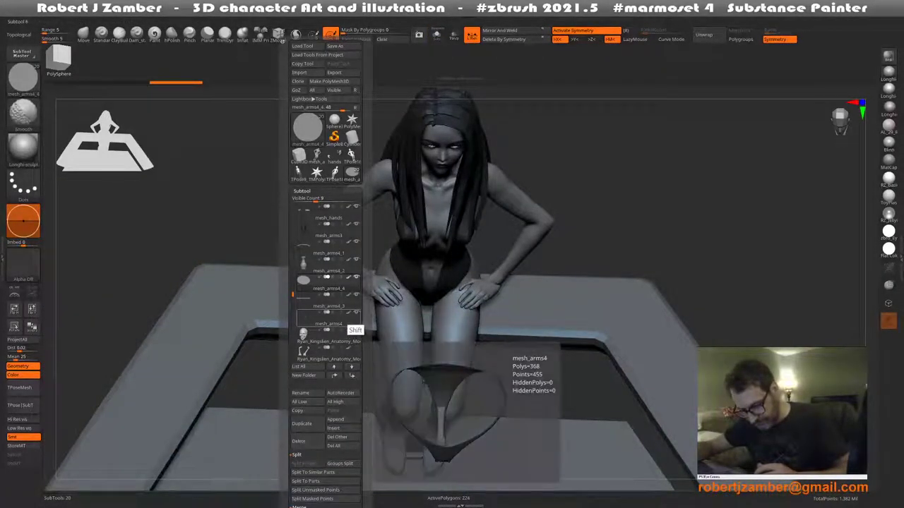
pyautogui.keyDown('shift'); pyautogui.click(355, 277); pyautogui.keyUp('shift')
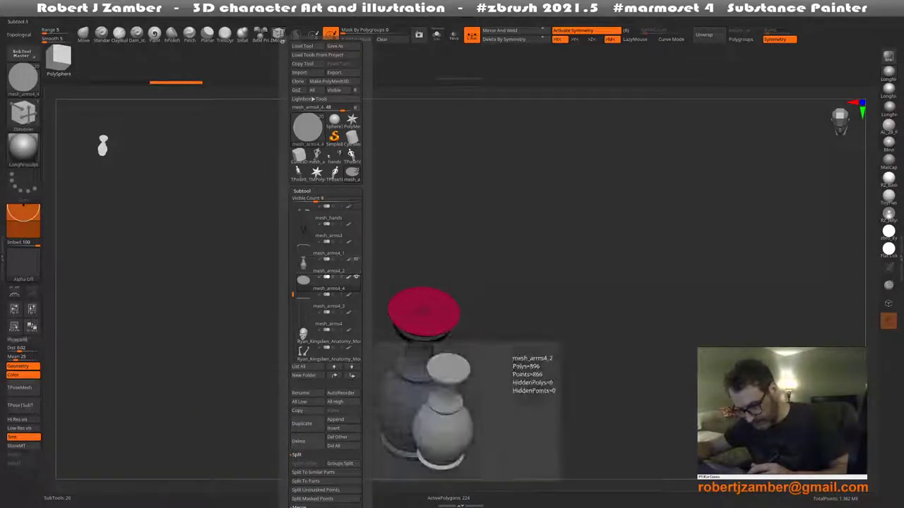
pyautogui.click(356, 259)
pyautogui.click(356, 242)
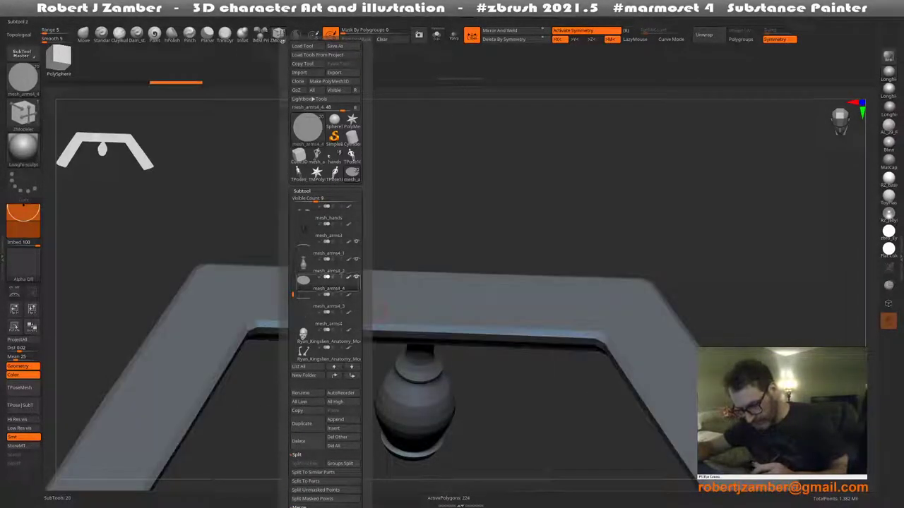
pyautogui.click(356, 312)
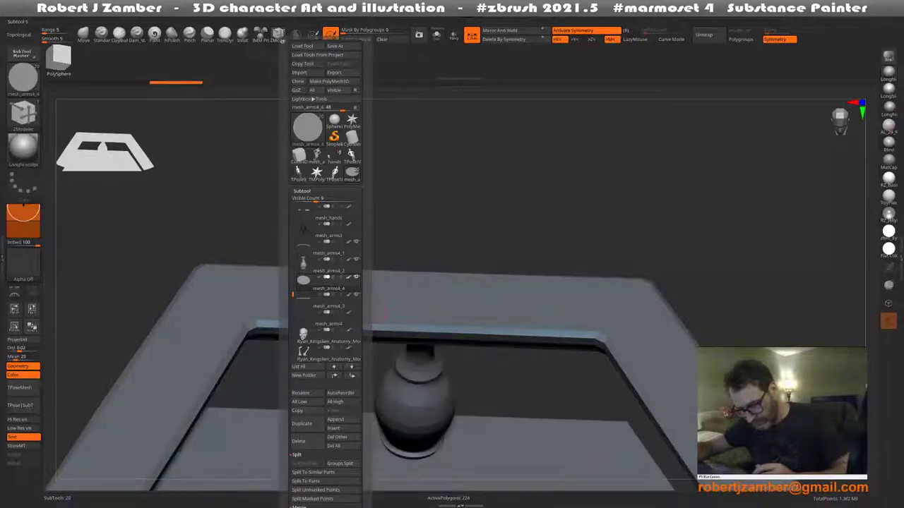
pyautogui.moveTo(374, 370); pyautogui.dragTo(369, 318)
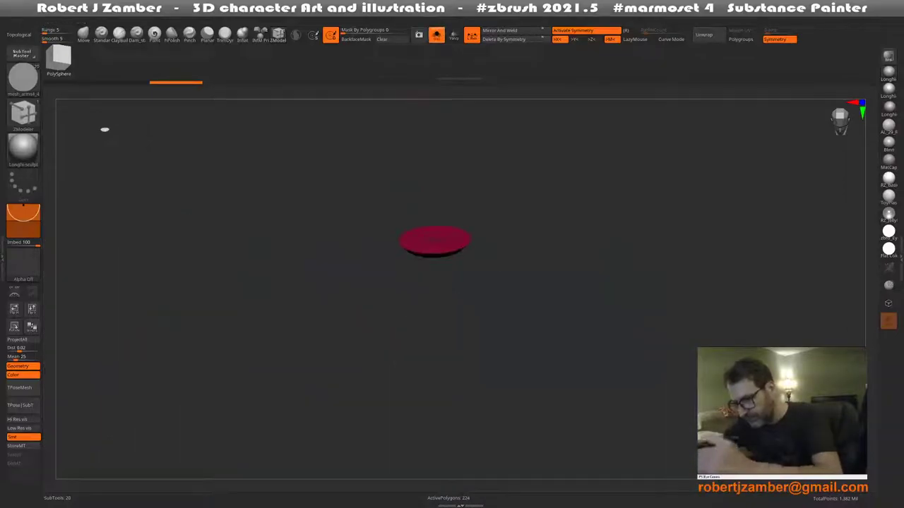
# With Transpose Move and symmetry off, raise the red disc and slide it along X onto the rail
pyautogui.press('w')
pyautogui.keyDown('alt'); pyautogui.click(451, 242); pyautogui.keyUp('alt')
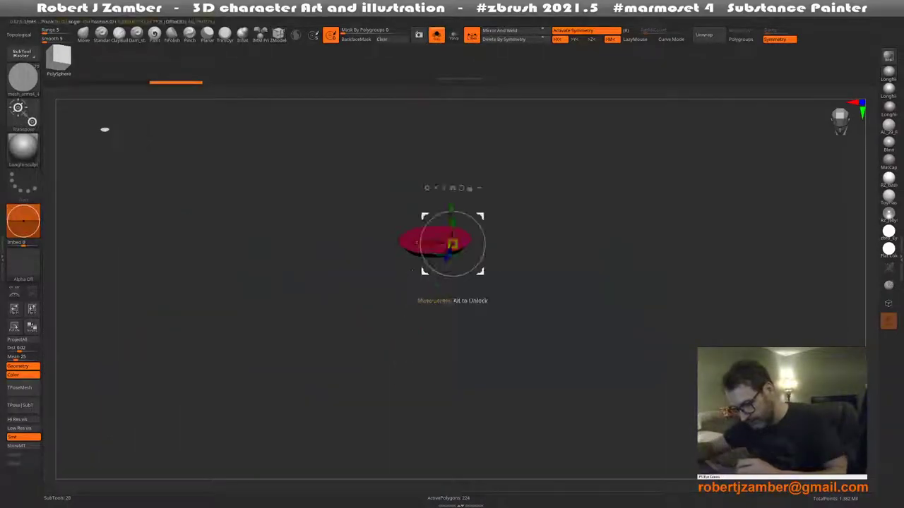
pyautogui.moveTo(537, 318); pyautogui.dragTo(537, 297)
pyautogui.hotkey('shift', 'ctrl', 's')
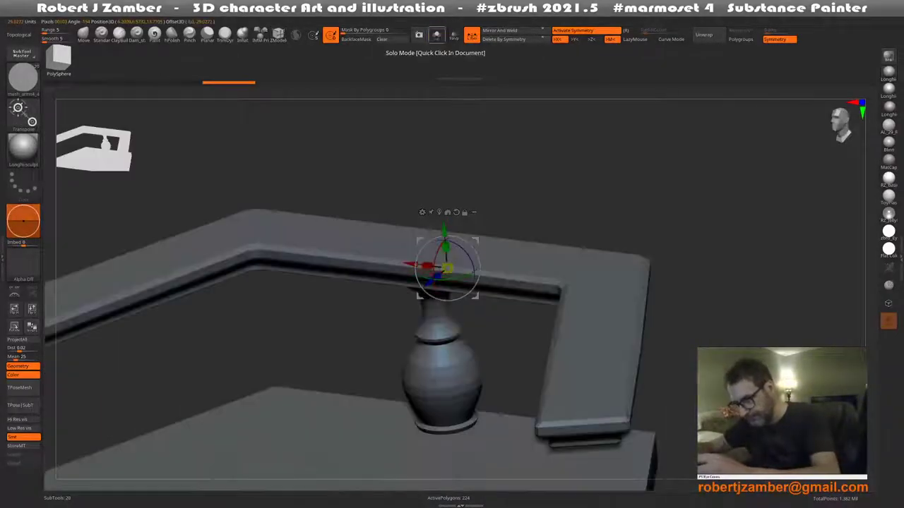
pyautogui.moveTo(444, 233); pyautogui.dragTo(442, 206)
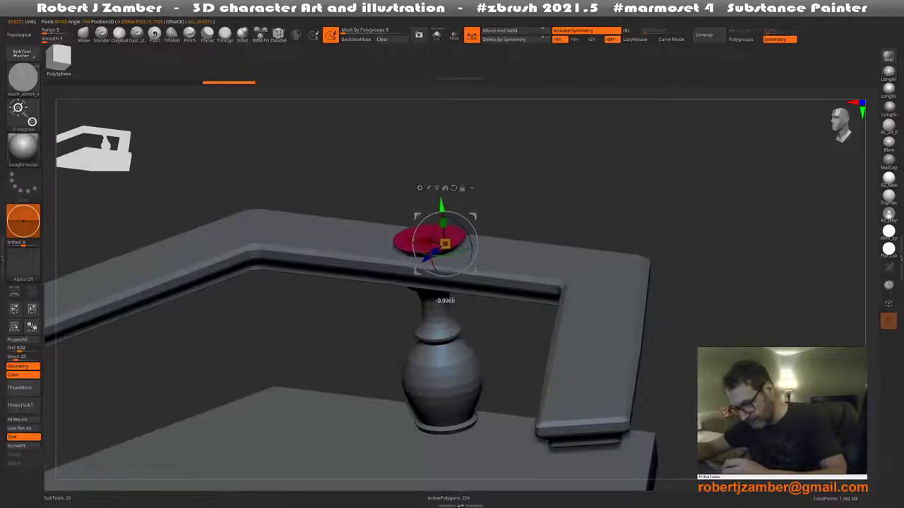
pyautogui.keyDown('shift'); pyautogui.moveTo(706, 162); pyautogui.dragTo(706, 296); pyautogui.keyUp('shift')
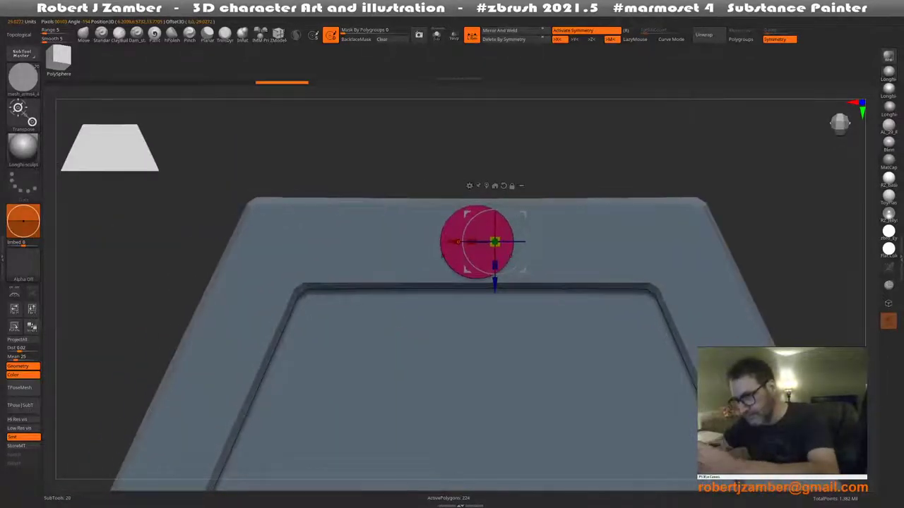
pyautogui.press('x')
pyautogui.moveTo(458, 242)
pyautogui.mouseDown()
pyautogui.moveTo(253, 242)
pyautogui.moveTo(377, 235)
pyautogui.moveTo(352, 242)
pyautogui.mouseUp()
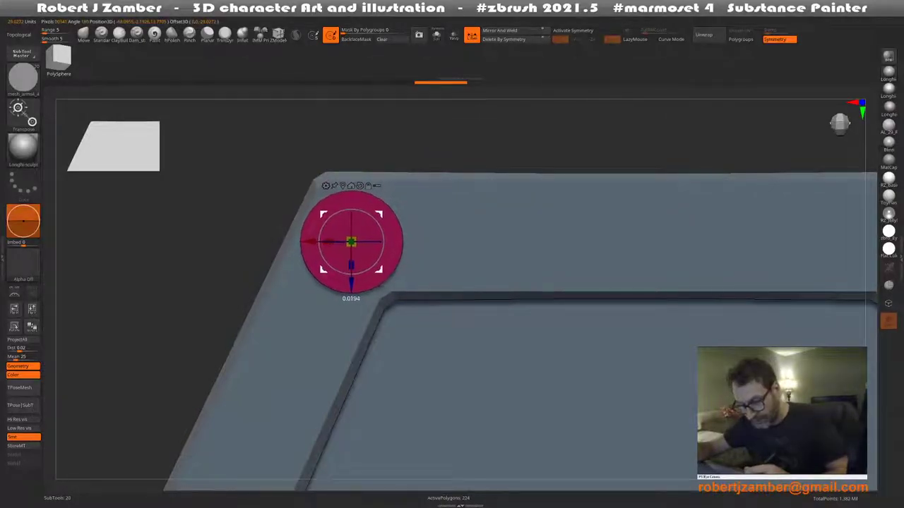
pyautogui.moveTo(565, 141)
pyautogui.keyDown('shift'); pyautogui.mouseDown()
pyautogui.moveTo(565, 296)
pyautogui.moveTo(586, 299)
pyautogui.mouseUp(); pyautogui.keyUp('shift')
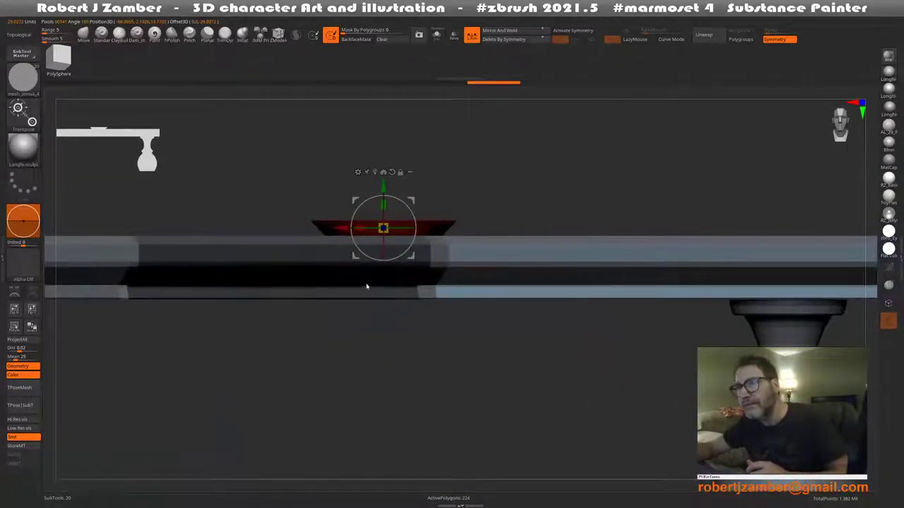
pyautogui.moveTo(366, 287); pyautogui.dragTo(388, 282)
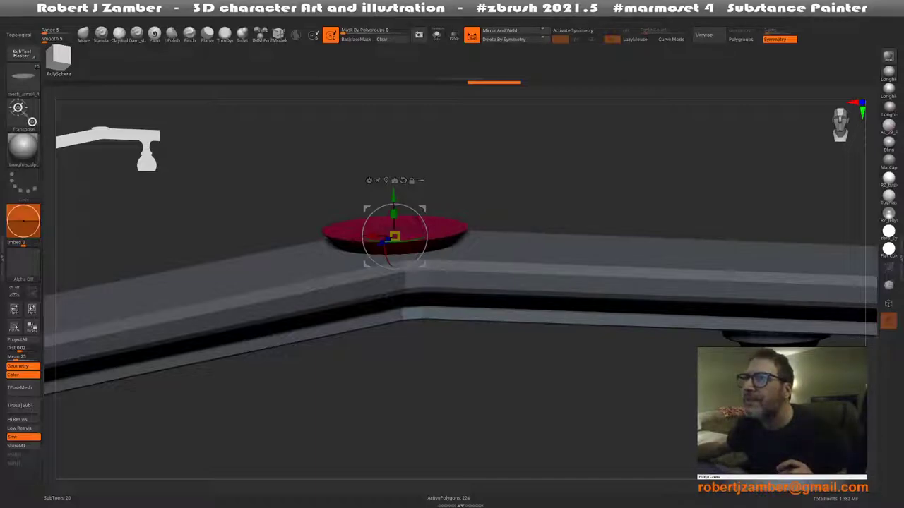
pyautogui.hotkey('alt', 'Tab')
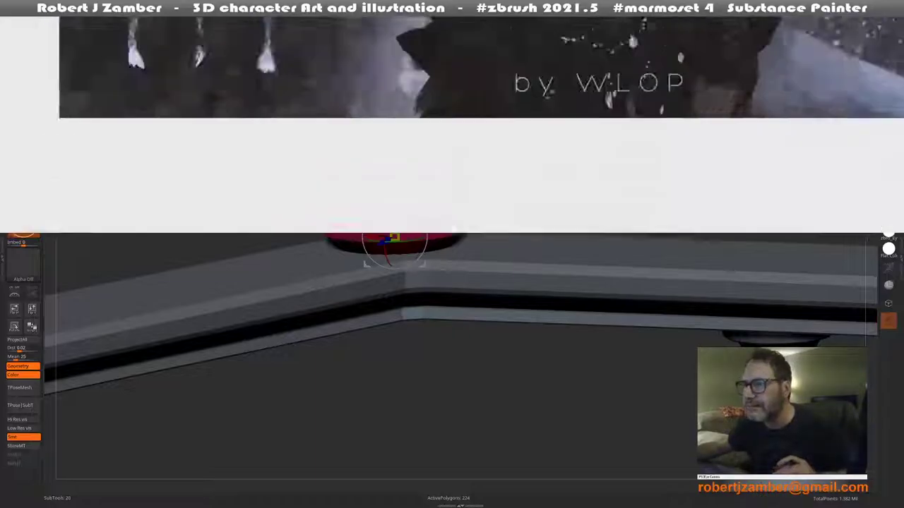
pyautogui.scroll(3, 436, 260)
pyautogui.scroll(2, 436, 260)
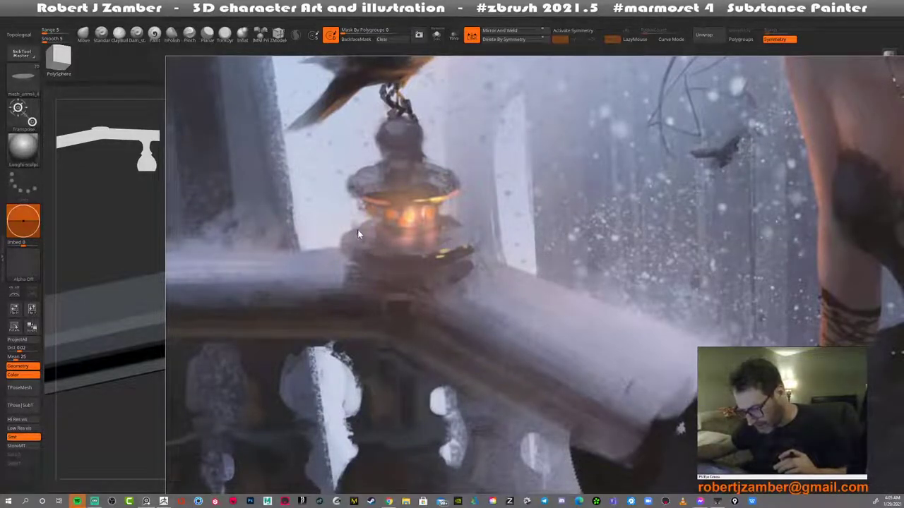
pyautogui.scroll(-3, 391, 220)
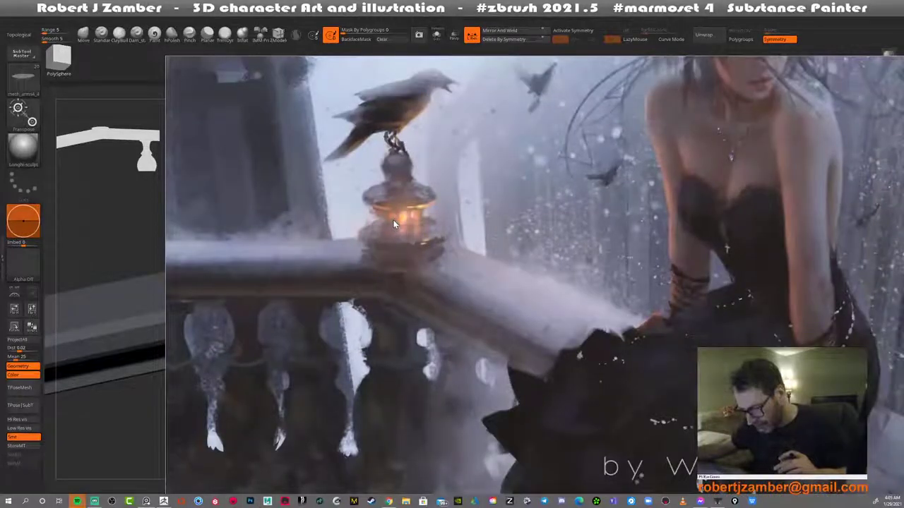
pyautogui.scroll(2, 391, 236)
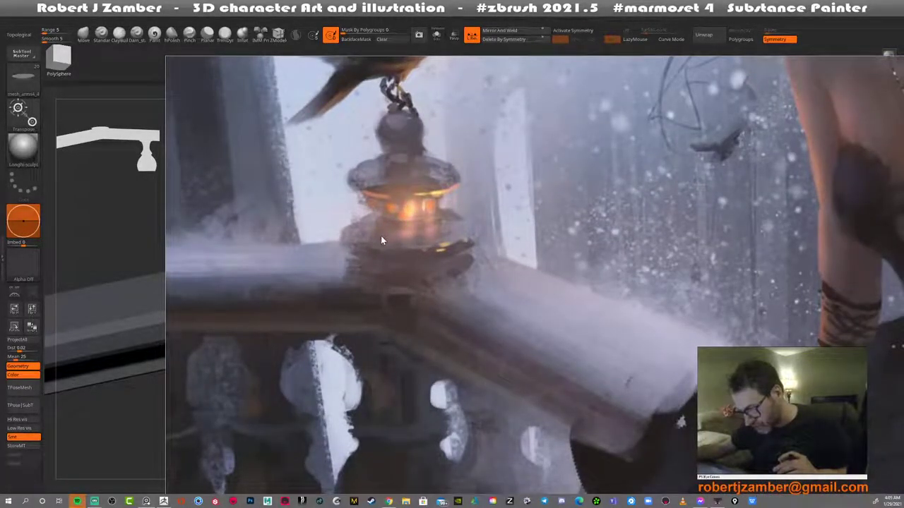
pyautogui.scroll(-3, 376, 230)
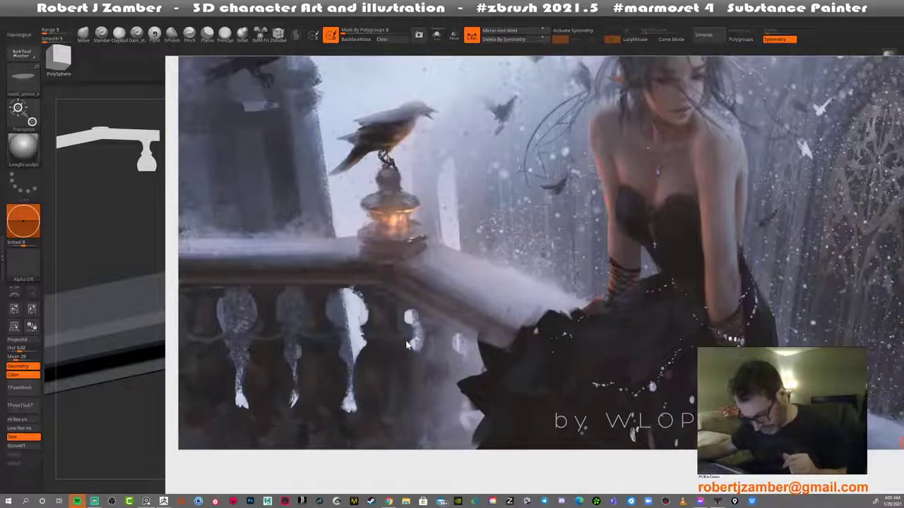
pyautogui.scroll(-1, 416, 260)
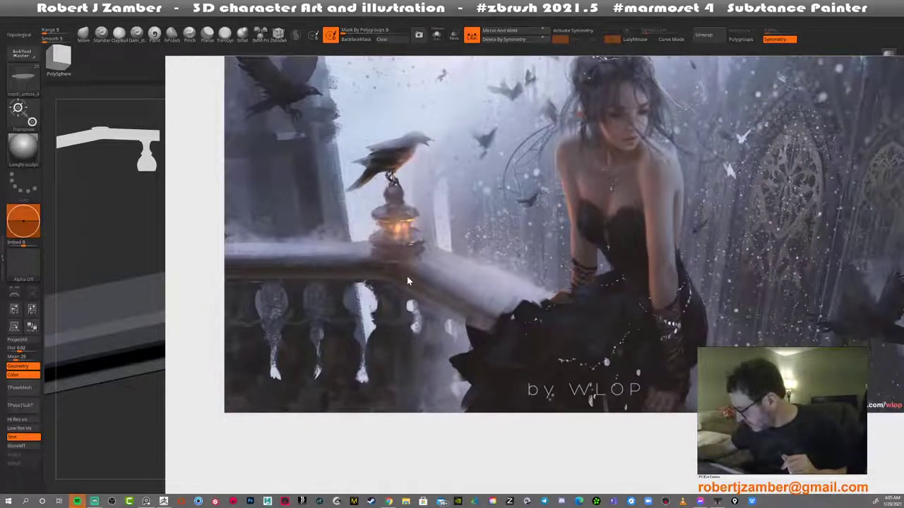
pyautogui.scroll(-1, 407, 281)
pyautogui.scroll(1, 408, 240)
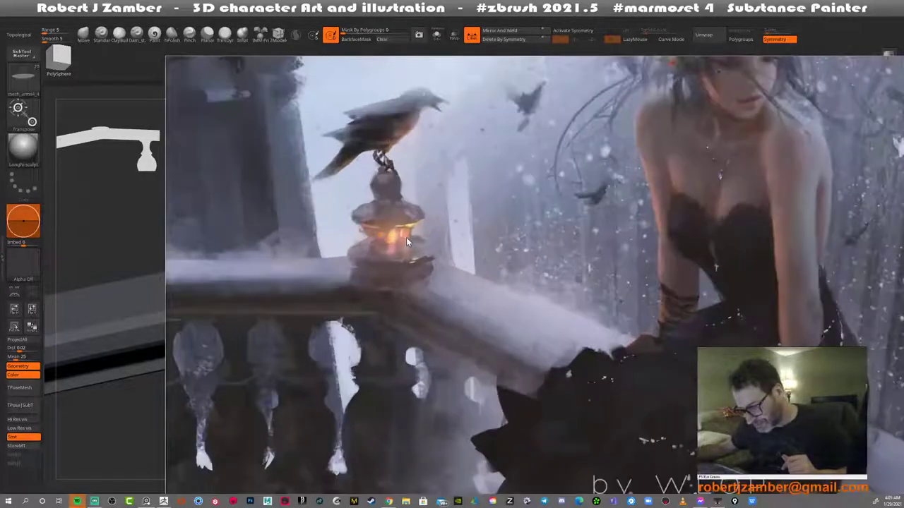
pyautogui.scroll(1, 390, 253)
pyautogui.scroll(1, 389, 256)
pyautogui.scroll(-1, 389, 257)
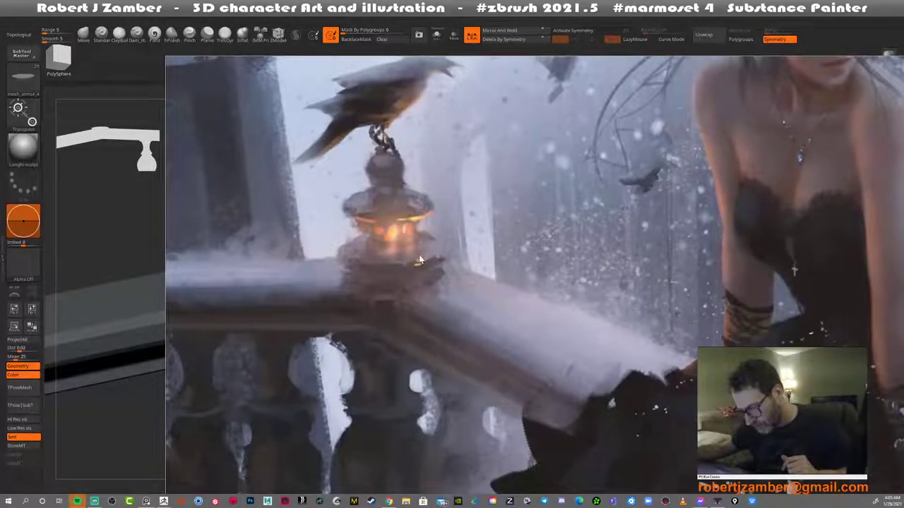
pyautogui.scroll(-1, 372, 244)
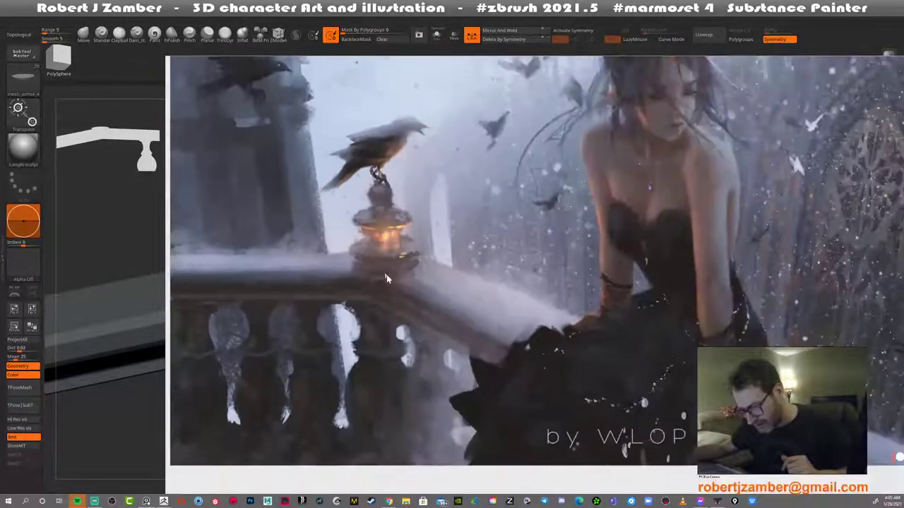
pyautogui.scroll(-1, 388, 275)
pyautogui.moveTo(385, 287); pyautogui.dragTo(380, 285)
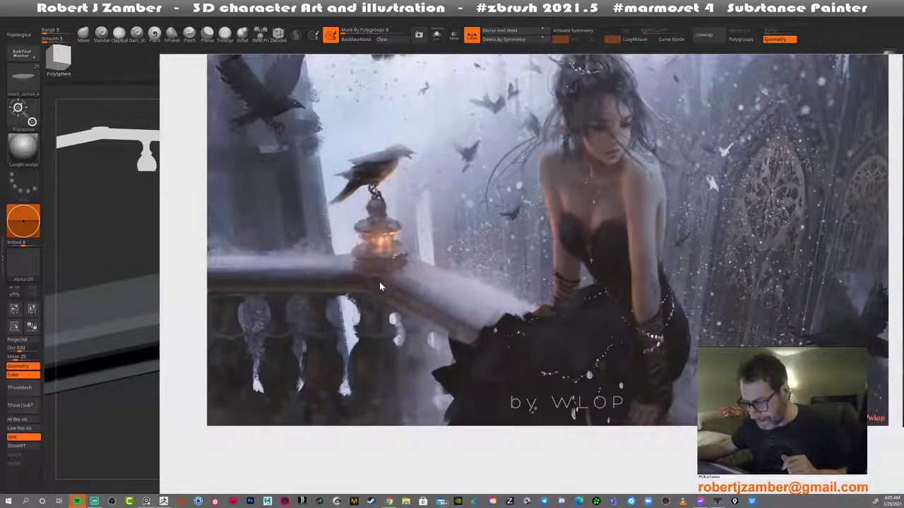
pyautogui.hotkey('alt', 'Tab')
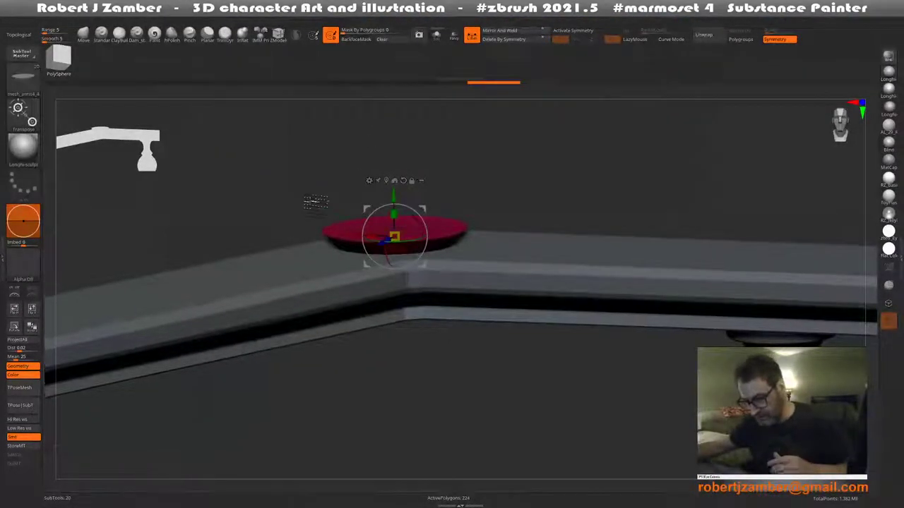
# Insert an edge loop inset from the disc's rim and push the centre down into a bowl
pyautogui.moveTo(316, 202); pyautogui.dragTo(367, 296)
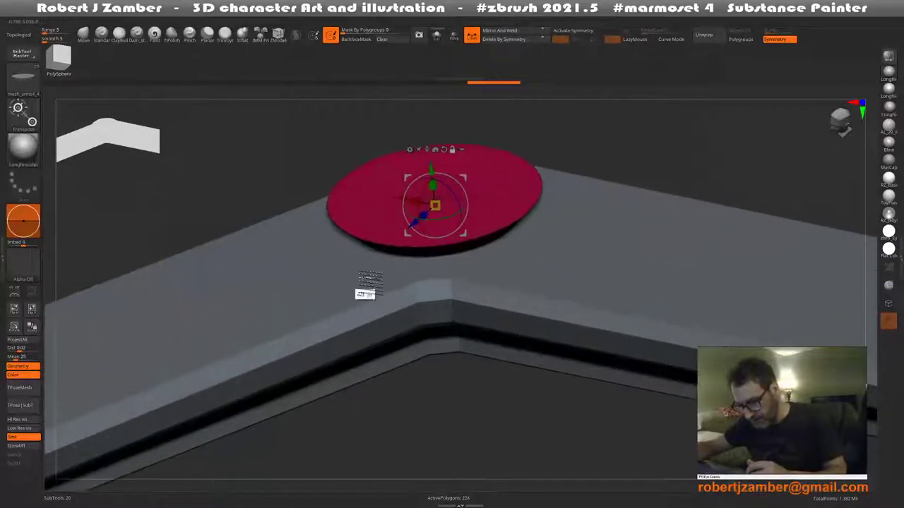
pyautogui.press('b')
pyautogui.press('z')
pyautogui.press('m')
pyautogui.moveTo(363, 258)
pyautogui.mouseDown()
pyautogui.moveTo(368, 283)
pyautogui.moveTo(365, 263)
pyautogui.mouseUp()
pyautogui.press('space')
pyautogui.click(399, 266)
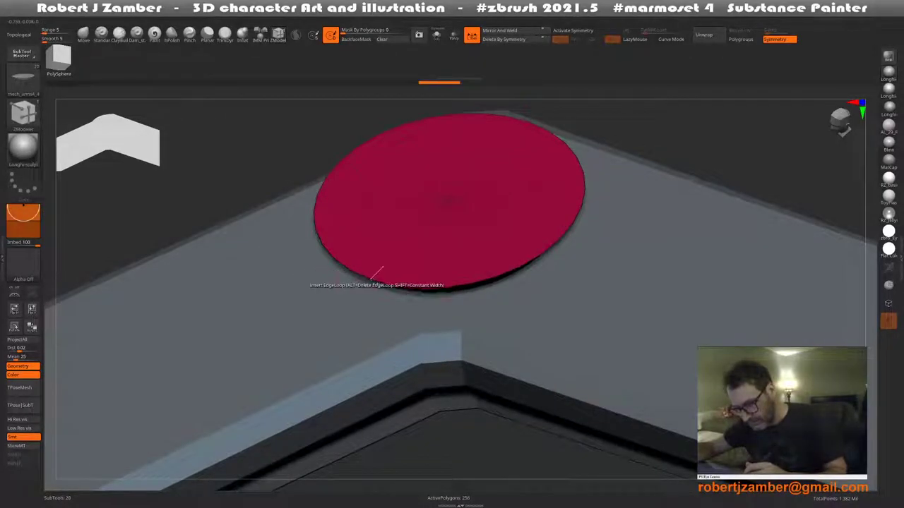
pyautogui.press('space')
pyautogui.click(388, 284)
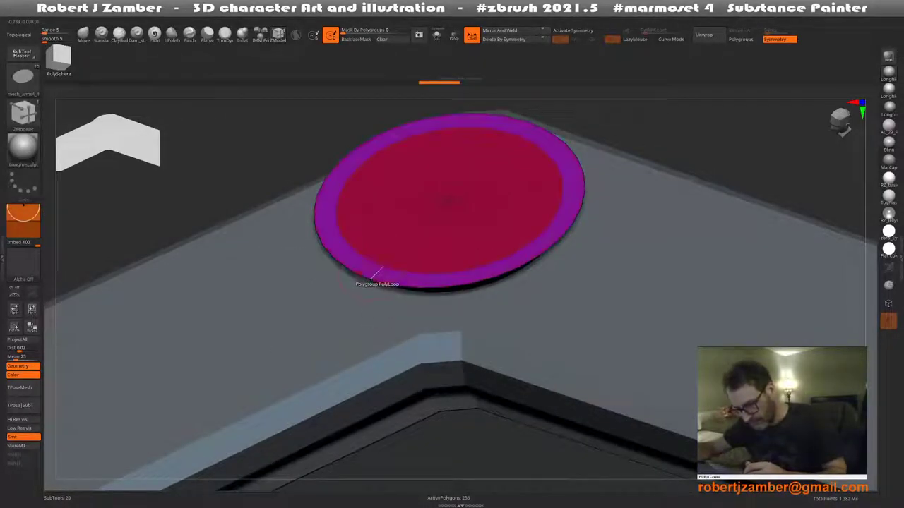
pyautogui.moveTo(338, 270); pyautogui.dragTo(345, 262)
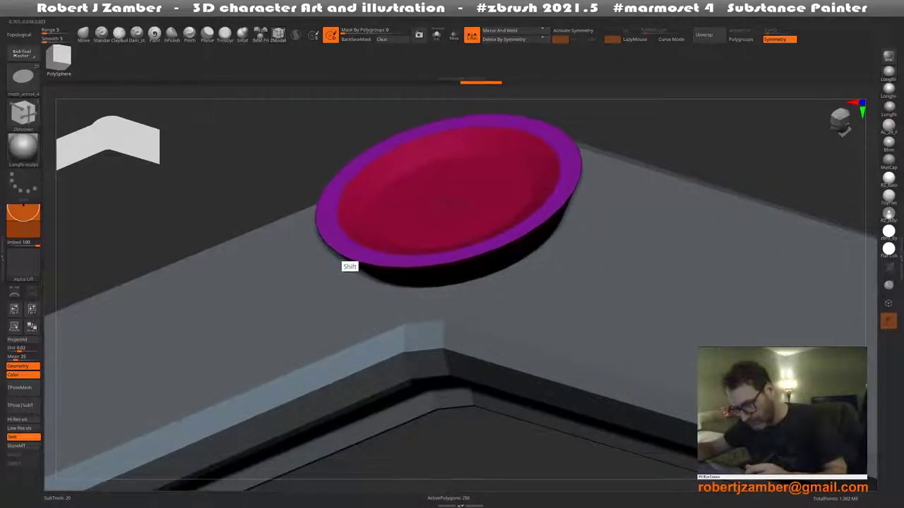
# Extrude PolyGroup All on the inner bowl area to form a new ring
pyautogui.moveTo(363, 259); pyautogui.dragTo(381, 232, button='right')
pyautogui.press('space')
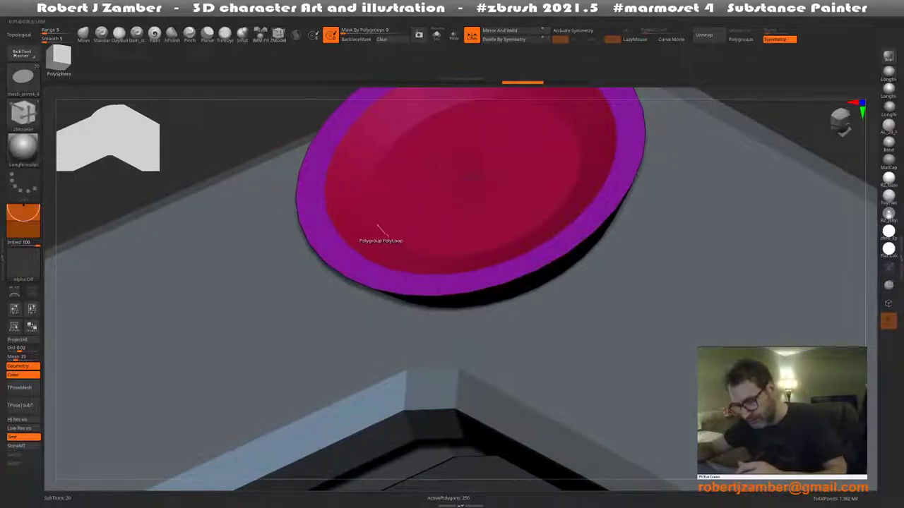
pyautogui.press('space')
pyautogui.click(333, 247)
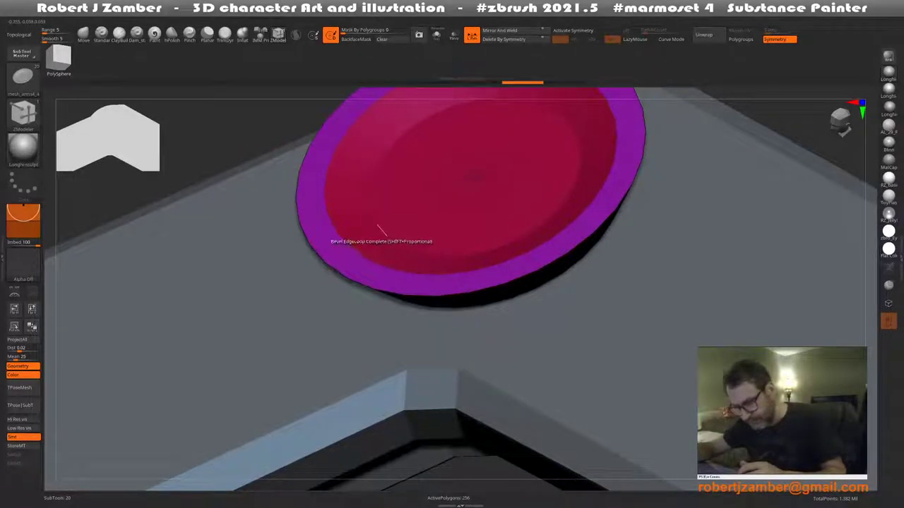
pyautogui.moveTo(383, 242); pyautogui.dragTo(384, 240)
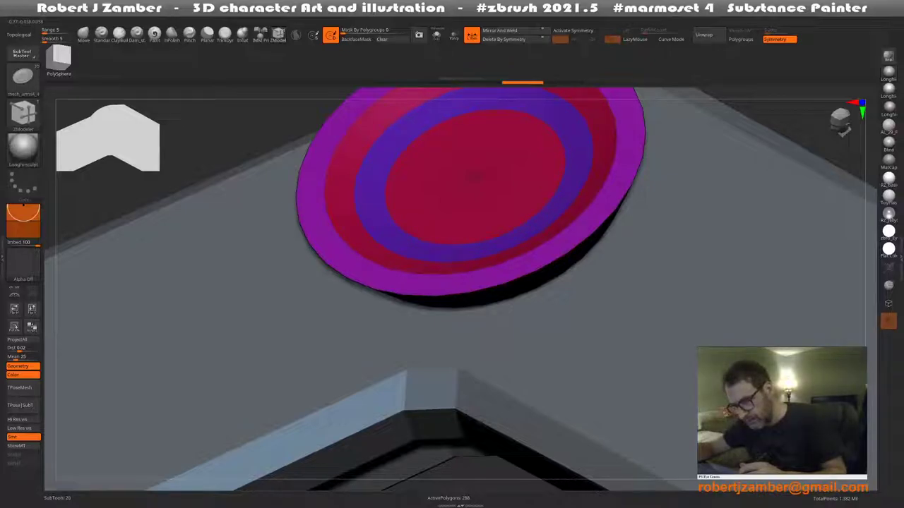
# Slide the outer edge loop of the bowl toward the rim
pyautogui.moveTo(365, 252)
pyautogui.mouseDown(button='right')
pyautogui.moveTo(332, 254)
pyautogui.moveTo(346, 266)
pyautogui.mouseUp(button='right')
pyautogui.keyDown('ctrl'); pyautogui.moveTo(346, 224); pyautogui.dragTo(343, 208, button='right'); pyautogui.keyUp('ctrl')
pyautogui.press('space')
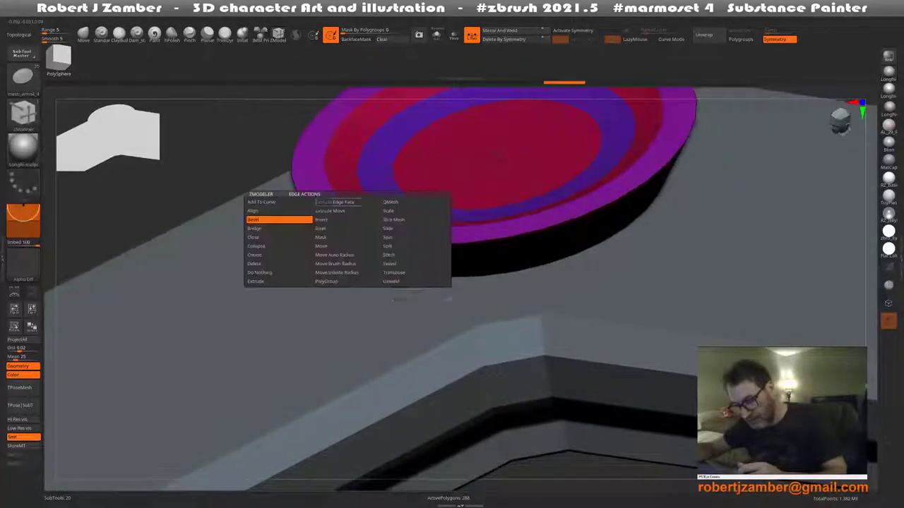
pyautogui.click(414, 229)
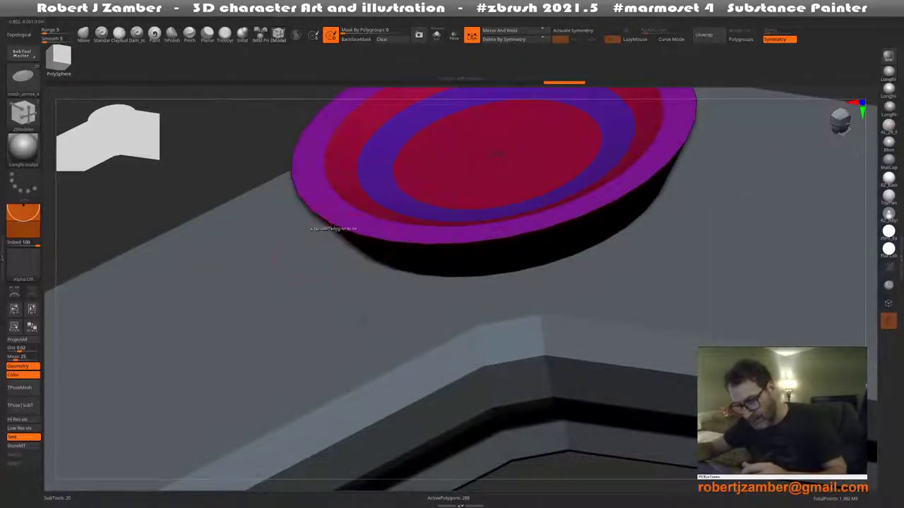
pyautogui.moveTo(340, 199); pyautogui.dragTo(317, 207)
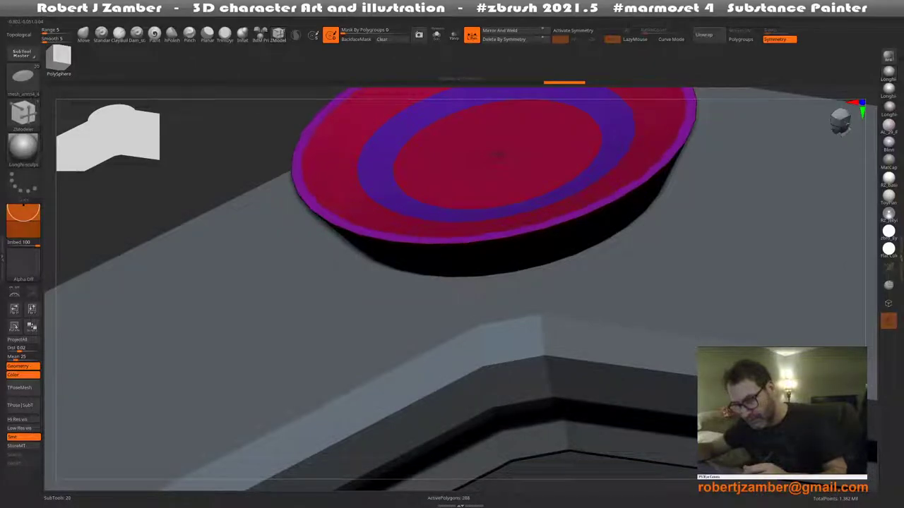
# Insert another edge loop, choose Scale edge loop, and isolate the dish
pyautogui.moveTo(328, 229); pyautogui.dragTo(365, 238, button='right')
pyautogui.press('space')
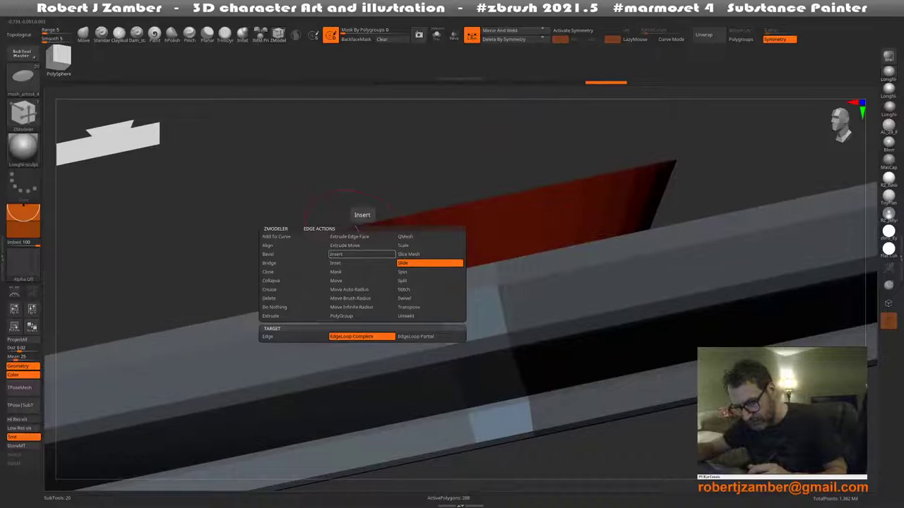
pyautogui.click(339, 254)
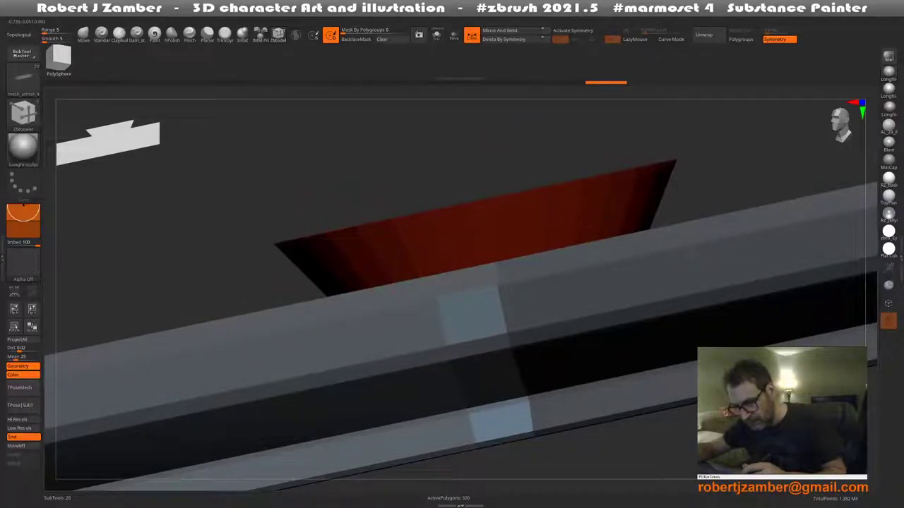
pyautogui.press('space')
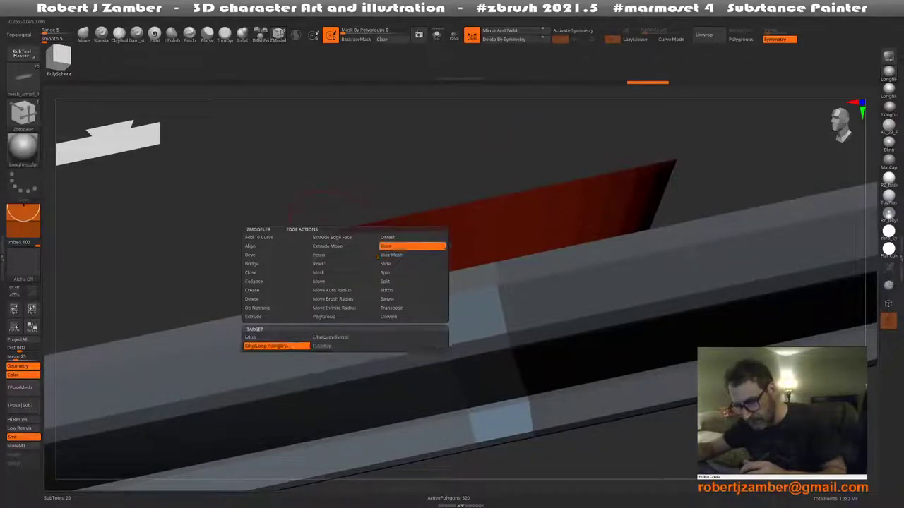
pyautogui.keyDown('ctrl'); pyautogui.keyDown('shift'); pyautogui.click(424, 233); pyautogui.keyUp('shift'); pyautogui.keyUp('ctrl')
pyautogui.moveTo(424, 317)
pyautogui.mouseDown()
pyautogui.moveTo(379, 269)
pyautogui.moveTo(373, 236)
pyautogui.mouseUp()
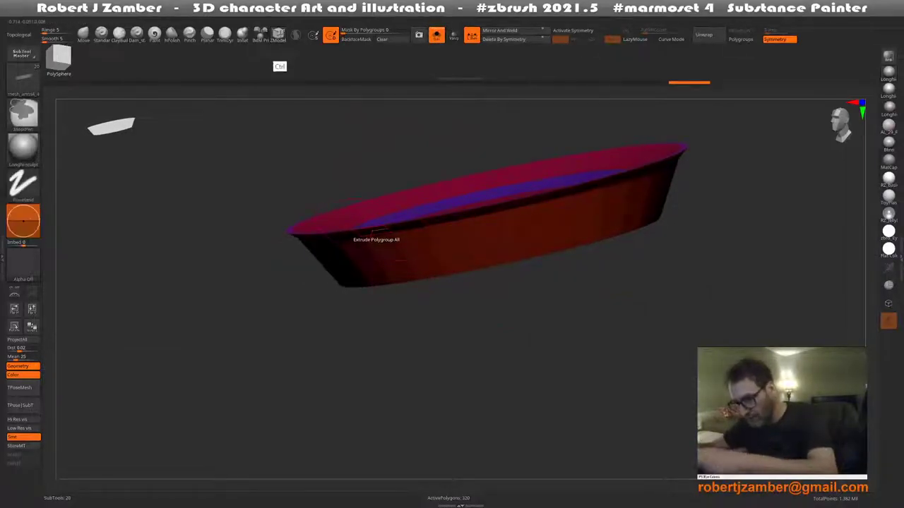
pyautogui.moveTo(353, 296)
pyautogui.mouseDown()
pyautogui.moveTo(348, 228)
pyautogui.moveTo(361, 227)
pyautogui.mouseUp()
# Extrude the dish's side polygroup, undo the too-deep try, and re-extrude a shallower outer rim
pyautogui.press('space')
pyautogui.click(419, 236)
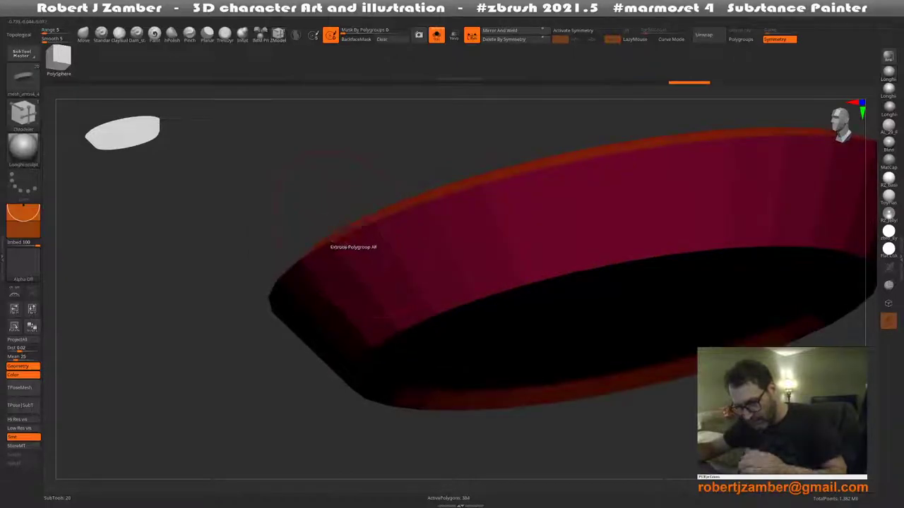
pyautogui.hotkey('ctrl', 'z')
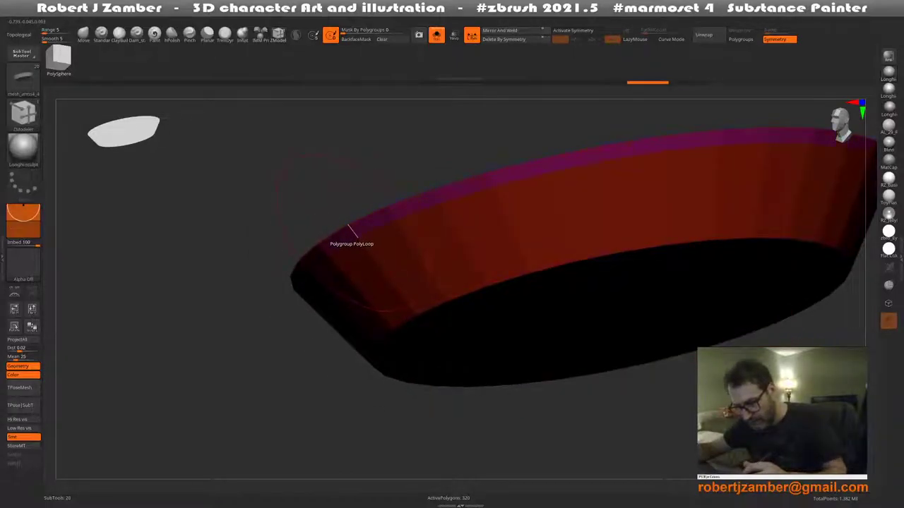
pyautogui.moveTo(348, 227)
pyautogui.mouseDown()
pyautogui.moveTo(353, 257)
pyautogui.moveTo(339, 242)
pyautogui.moveTo(341, 221)
pyautogui.moveTo(353, 242)
pyautogui.moveTo(313, 232)
pyautogui.moveTo(339, 232)
pyautogui.mouseUp()
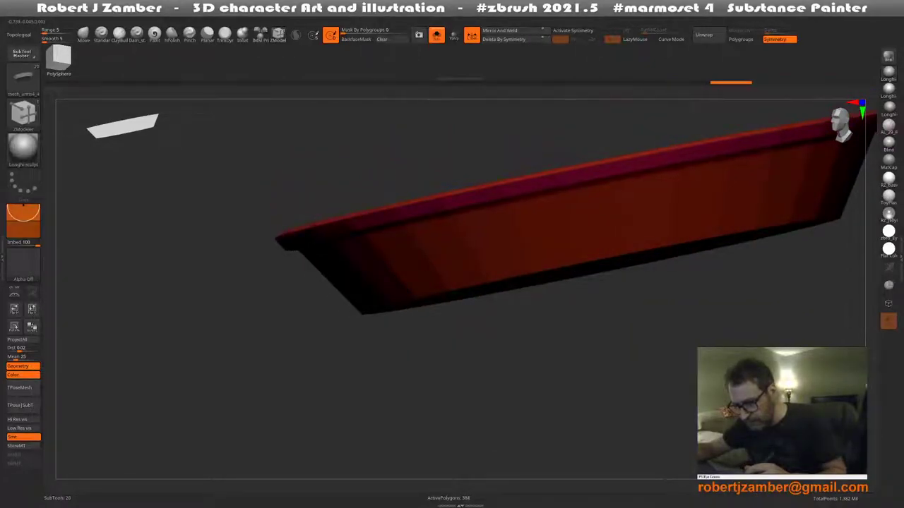
pyautogui.moveTo(281, 244)
pyautogui.mouseDown()
pyautogui.moveTo(279, 254)
pyautogui.moveTo(332, 283)
pyautogui.moveTo(323, 309)
pyautogui.moveTo(299, 282)
pyautogui.moveTo(313, 282)
pyautogui.moveTo(311, 244)
pyautogui.mouseUp()
# Slide an edge loop to thin the magenta band into a stripe, then view the whole plate
pyautogui.press('space')
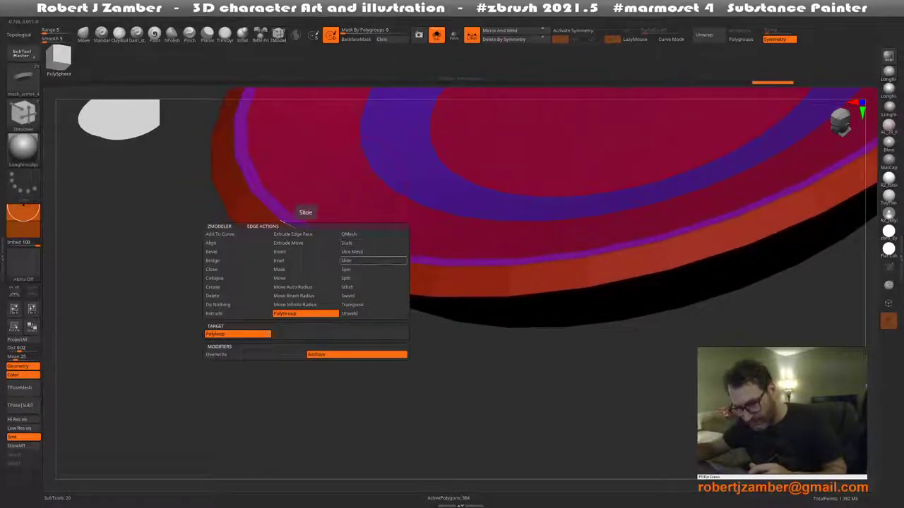
pyautogui.click(346, 261)
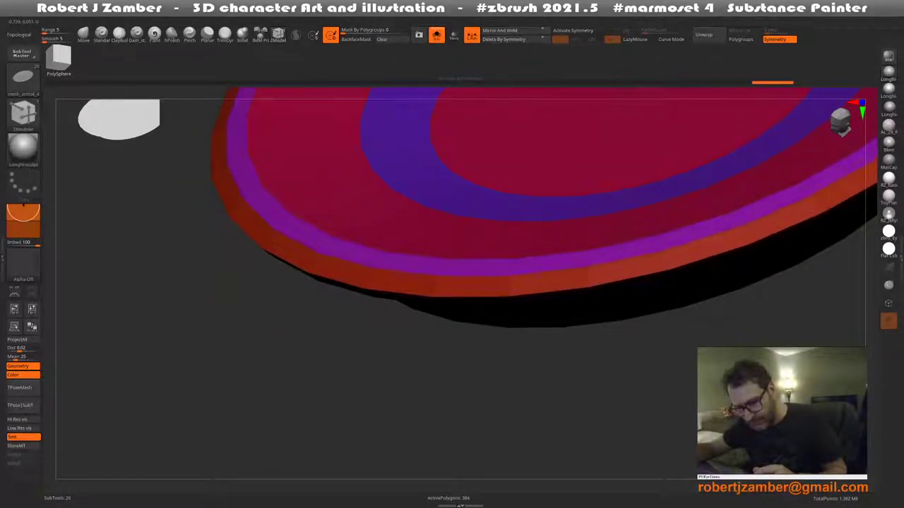
pyautogui.click(297, 235)
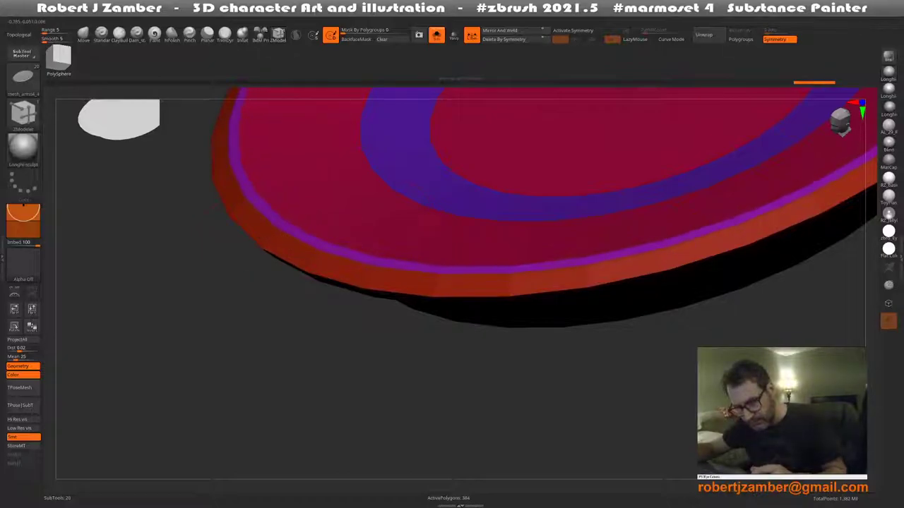
pyautogui.press('f')
pyautogui.moveTo(262, 243)
pyautogui.mouseDown()
pyautogui.moveTo(307, 314)
pyautogui.moveTo(333, 255)
pyautogui.moveTo(337, 276)
pyautogui.mouseUp()
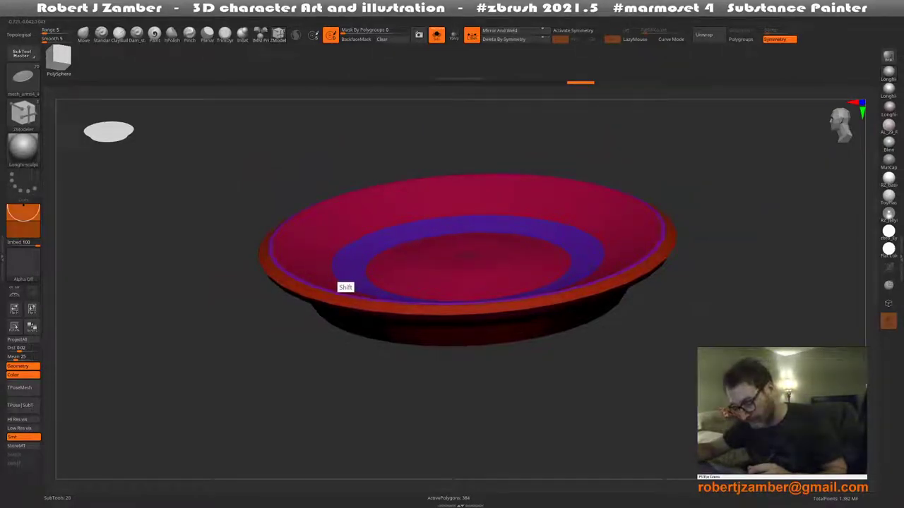
# Insert an edge loop in the plate and inspect it with polygroup colours off
pyautogui.moveTo(339, 283); pyautogui.dragTo(403, 274, button='right')
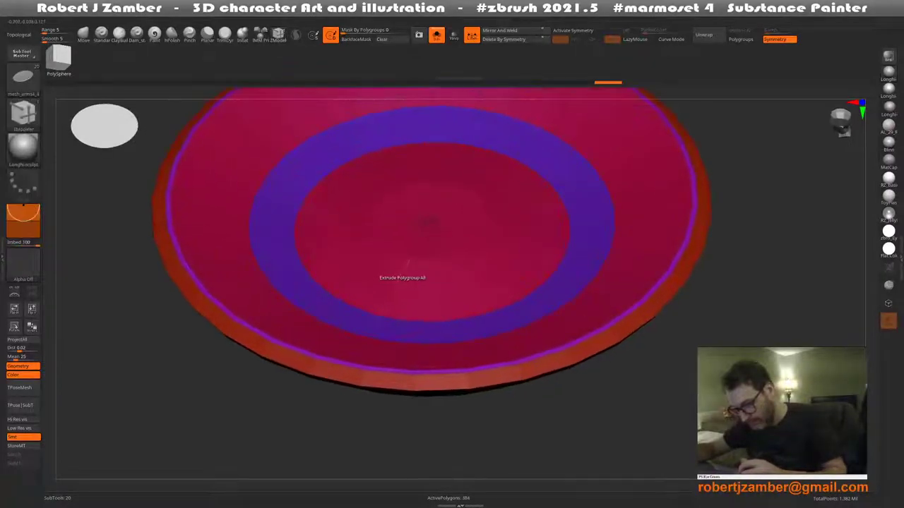
pyautogui.press('space')
pyautogui.click(410, 275)
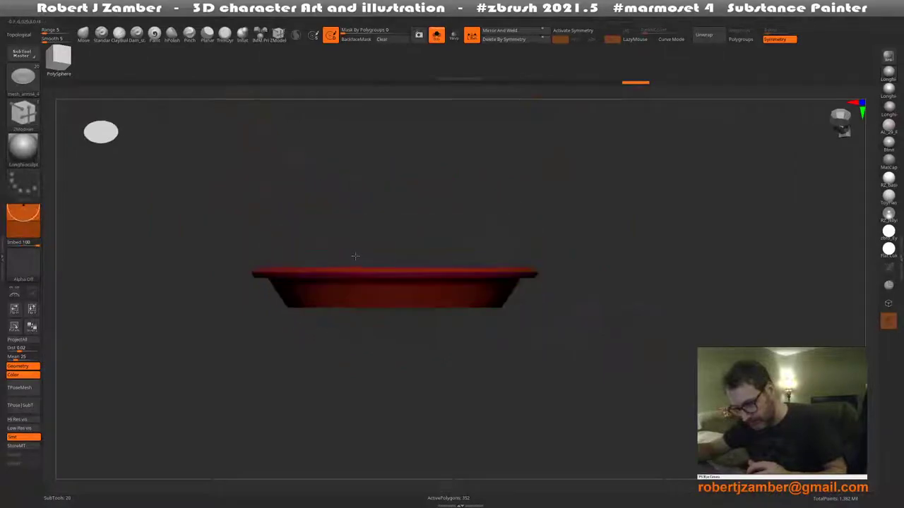
pyautogui.moveTo(357, 259)
pyautogui.mouseDown(button='right')
pyautogui.moveTo(355, 277)
pyautogui.moveTo(417, 231)
pyautogui.mouseUp(button='right')
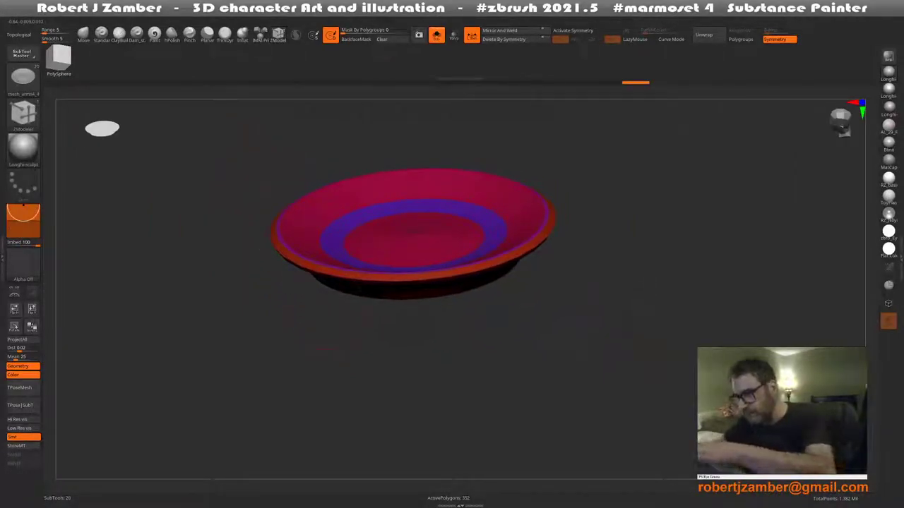
pyautogui.hotkey('shift', 'f')
pyautogui.keyDown('alt'); pyautogui.moveTo(302, 236); pyautogui.dragTo(344, 252, button='right'); pyautogui.keyUp('alt')
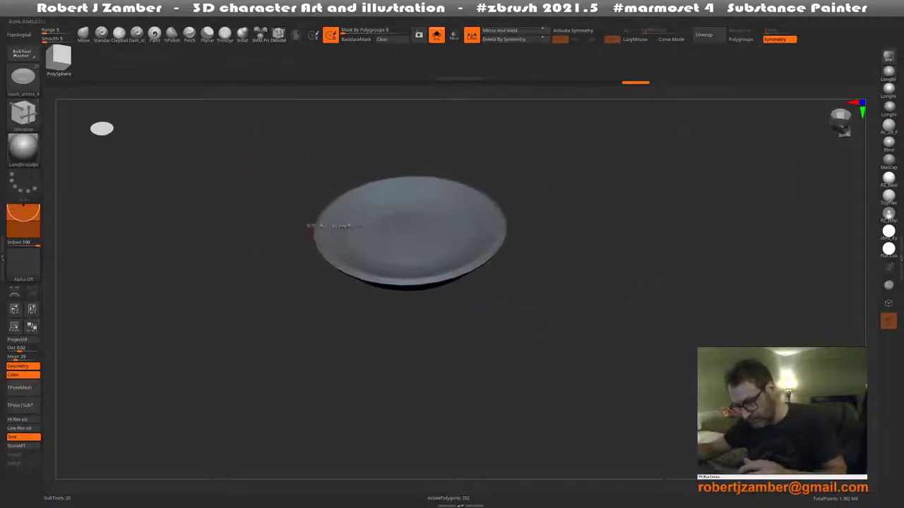
# Check the plate's profile, restore polygroup colours, and slide the edge loop around the red centre
pyautogui.moveTo(309, 281)
pyautogui.mouseDown(button='right')
pyautogui.moveTo(325, 286)
pyautogui.moveTo(332, 272)
pyautogui.mouseUp(button='right')
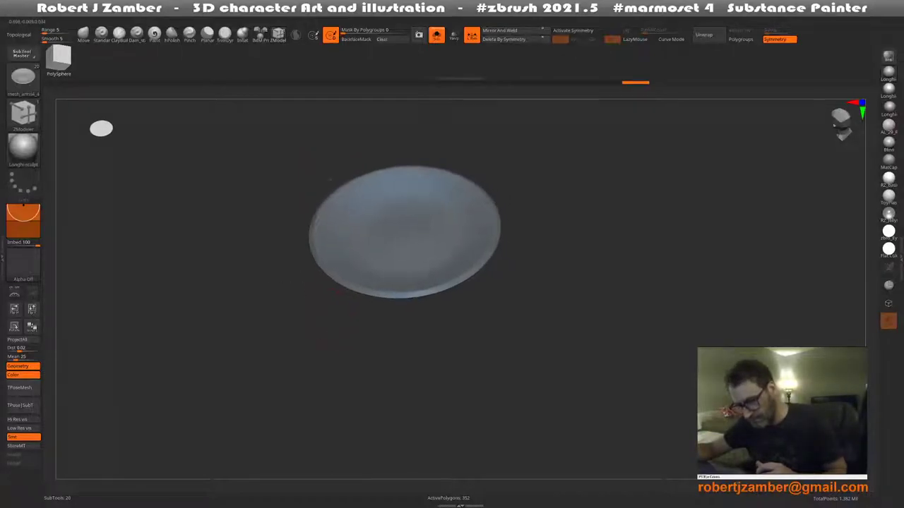
pyautogui.moveTo(329, 333)
pyautogui.mouseDown(button='right')
pyautogui.moveTo(363, 313)
pyautogui.moveTo(326, 294)
pyautogui.moveTo(325, 281)
pyautogui.mouseUp(button='right')
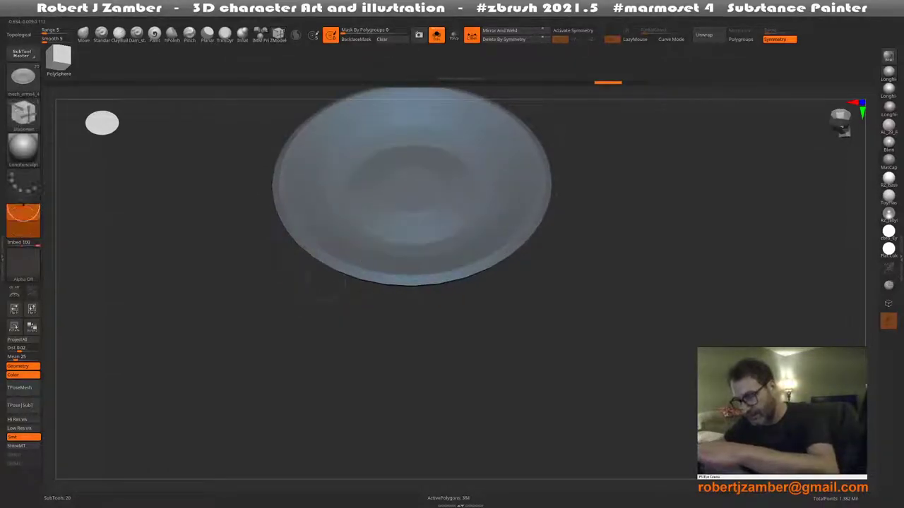
pyautogui.hotkey('shift', 'f')
pyautogui.moveTo(325, 281)
pyautogui.mouseDown(button='right')
pyautogui.moveTo(368, 210)
pyautogui.moveTo(403, 262)
pyautogui.mouseUp(button='right')
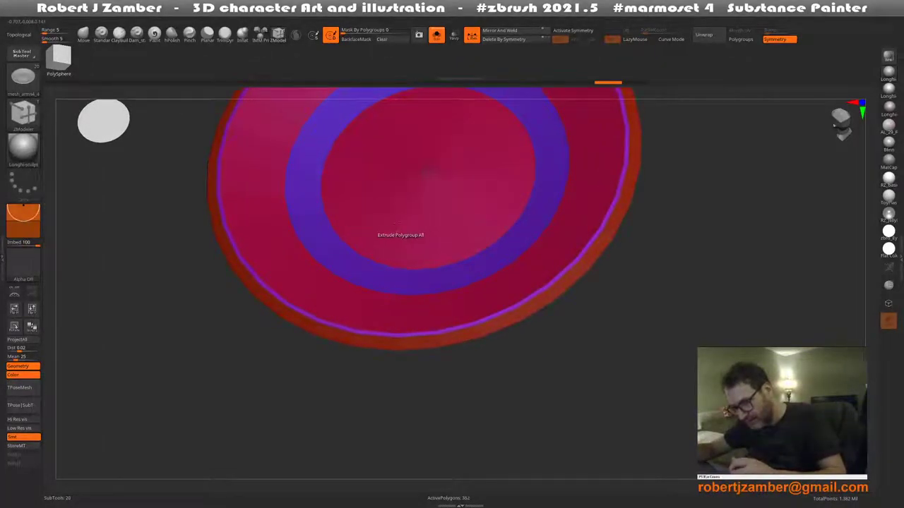
pyautogui.moveTo(424, 171); pyautogui.dragTo(424, 169, button='right')
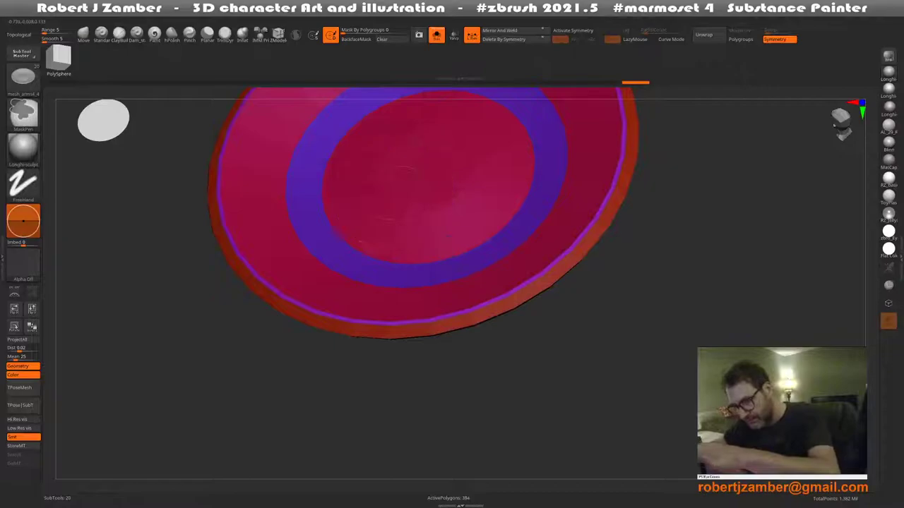
pyautogui.moveTo(367, 212); pyautogui.dragTo(381, 245, button='right')
pyautogui.press('space')
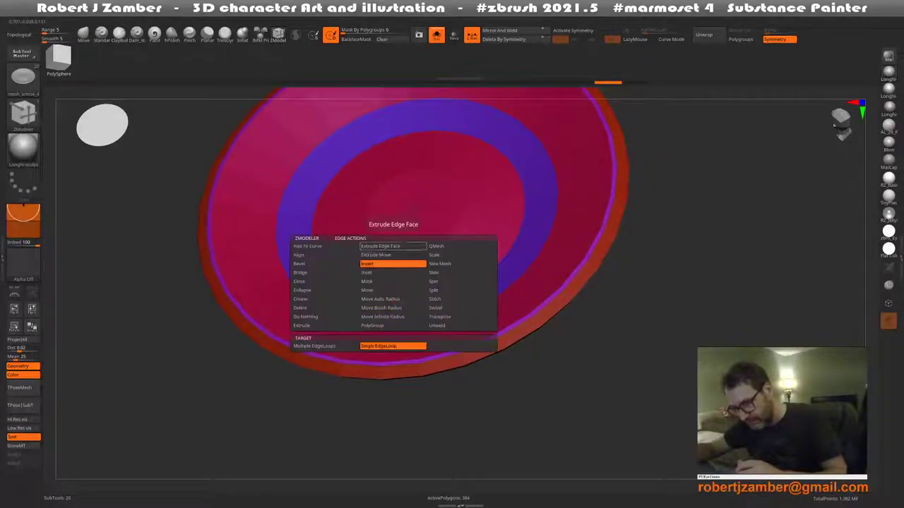
pyautogui.click(433, 273)
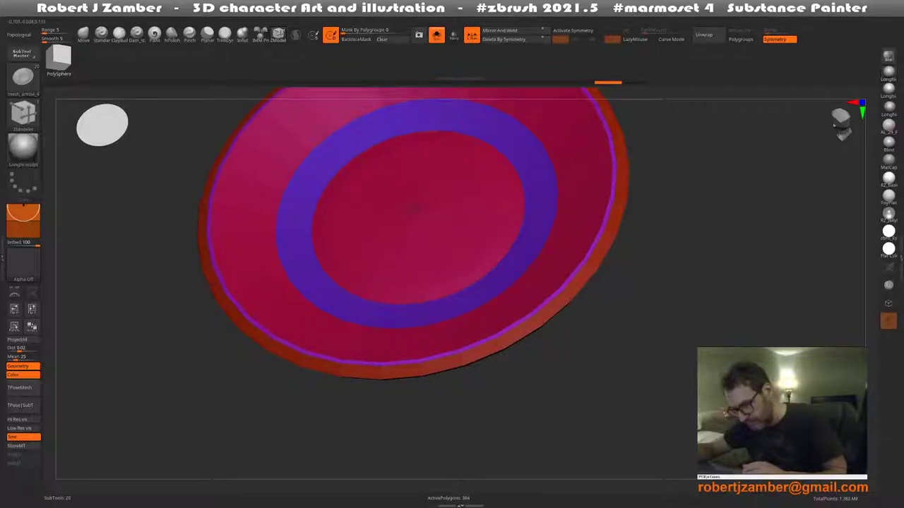
pyautogui.moveTo(413, 208); pyautogui.dragTo(348, 286, button='right')
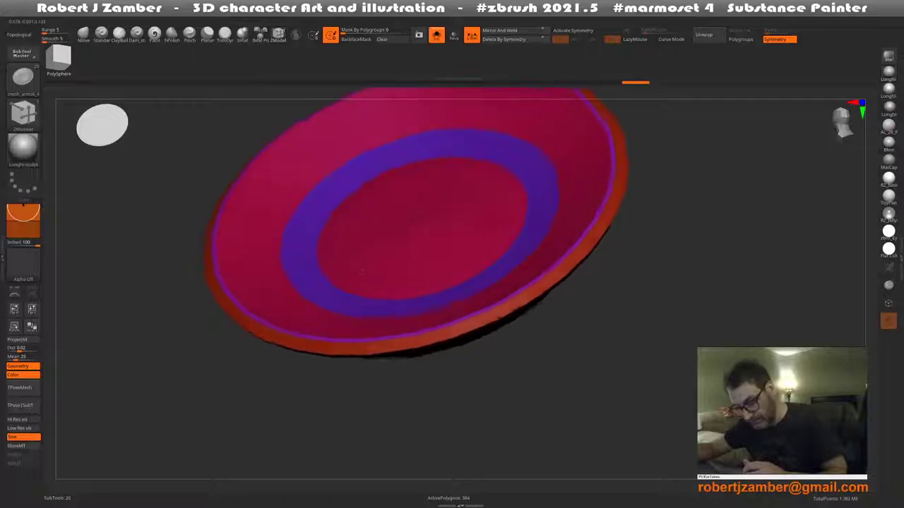
# Extrude the dish's centre disc upward into a tall cylindrical block
pyautogui.press('space')
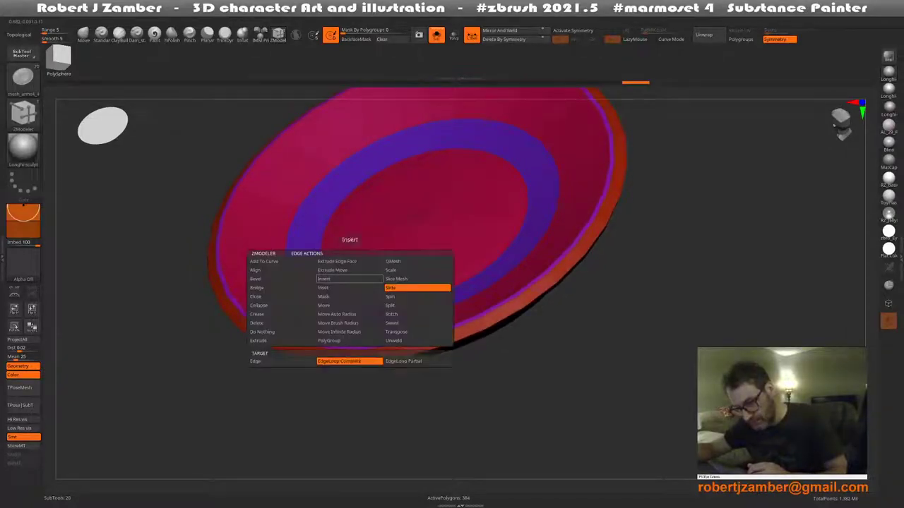
pyautogui.click(390, 305)
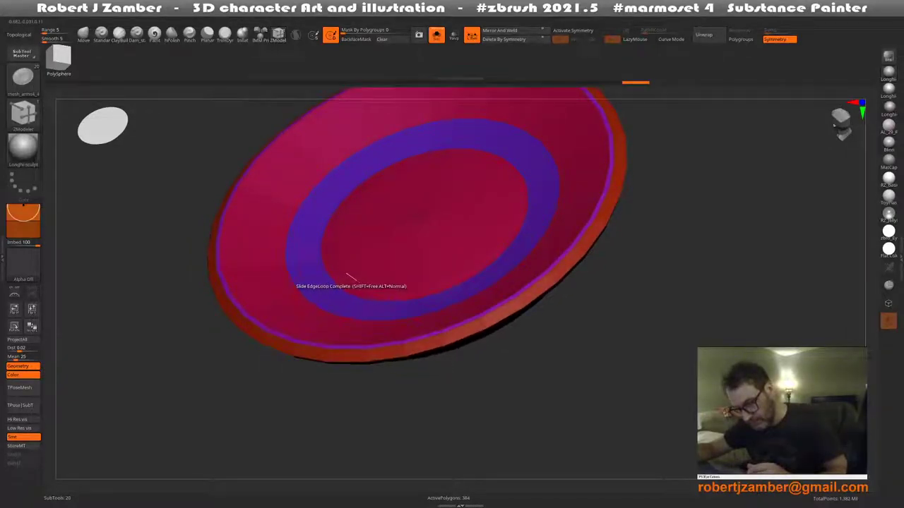
pyautogui.press('space')
pyautogui.click(346, 275)
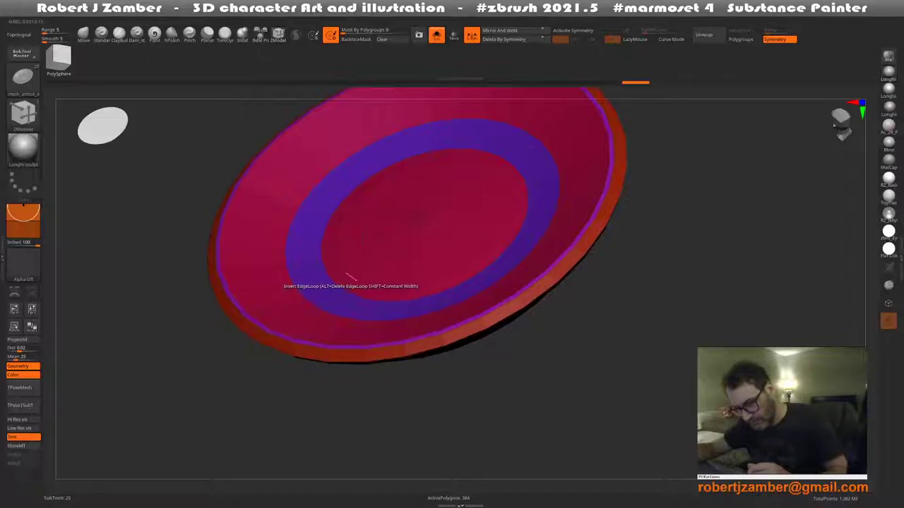
pyautogui.keyDown('shift'); pyautogui.moveTo(349, 277); pyautogui.dragTo(395, 243, button='right'); pyautogui.keyUp('shift')
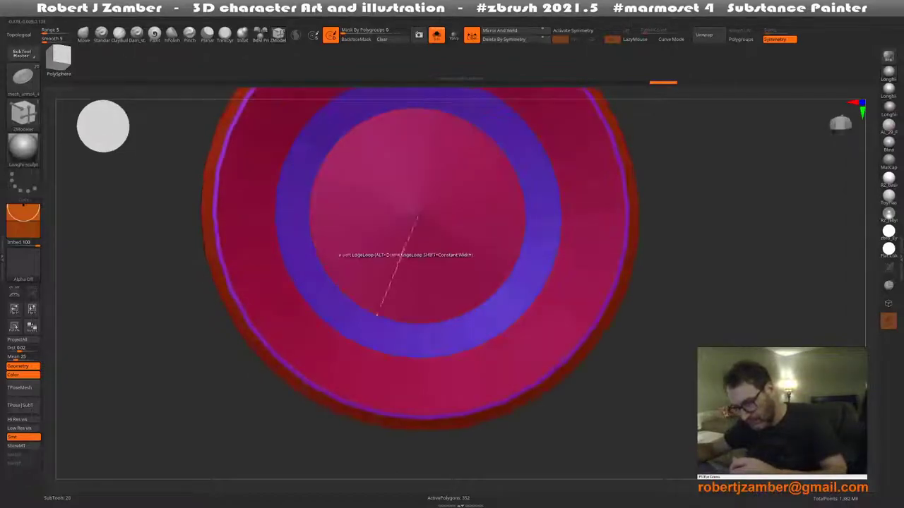
pyautogui.press('space')
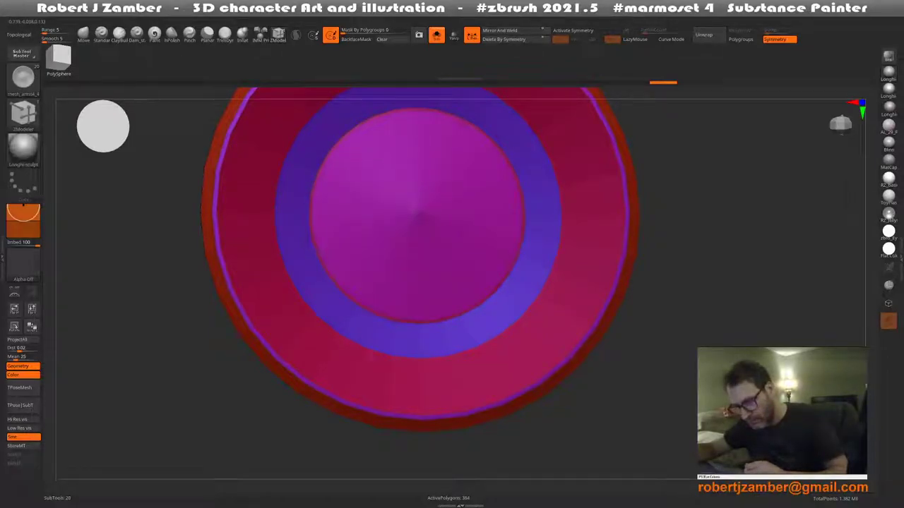
pyautogui.moveTo(385, 315); pyautogui.dragTo(378, 286, button='right')
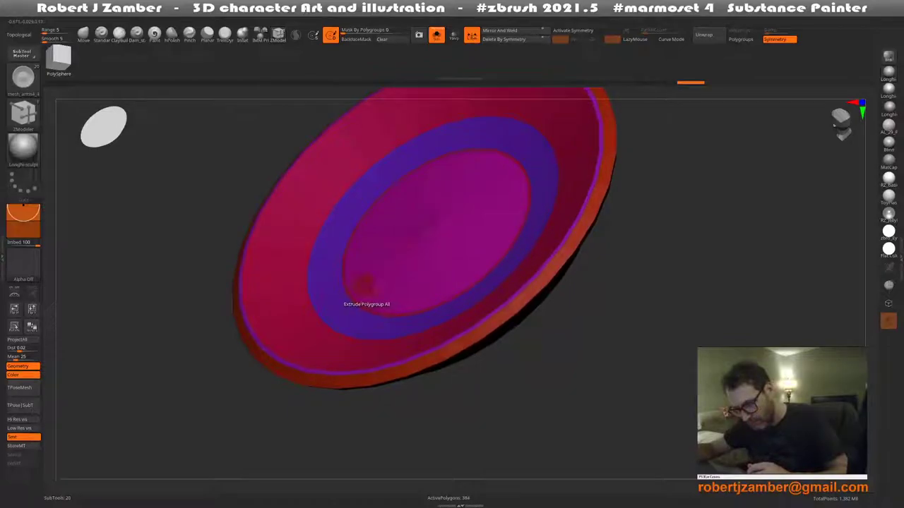
pyautogui.moveTo(362, 284); pyautogui.dragTo(325, 246)
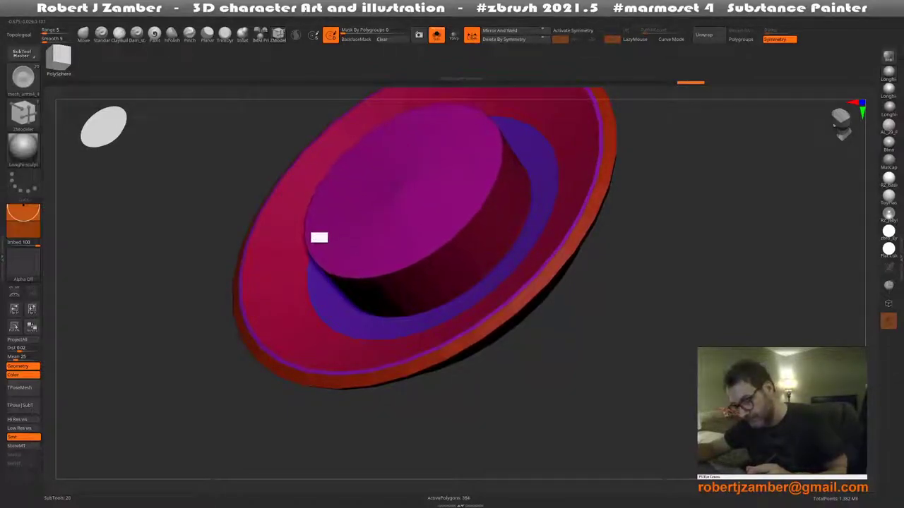
# Give the inner circle on the block's top its own blue polygroup
pyautogui.keyDown('shift'); pyautogui.moveTo(327, 250); pyautogui.dragTo(332, 240, button='right'); pyautogui.keyUp('shift')
pyautogui.moveTo(329, 307)
pyautogui.keyDown('shift'); pyautogui.mouseDown(button='right')
pyautogui.moveTo(371, 263)
pyautogui.moveTo(380, 223)
pyautogui.mouseUp(button='right'); pyautogui.keyUp('shift')
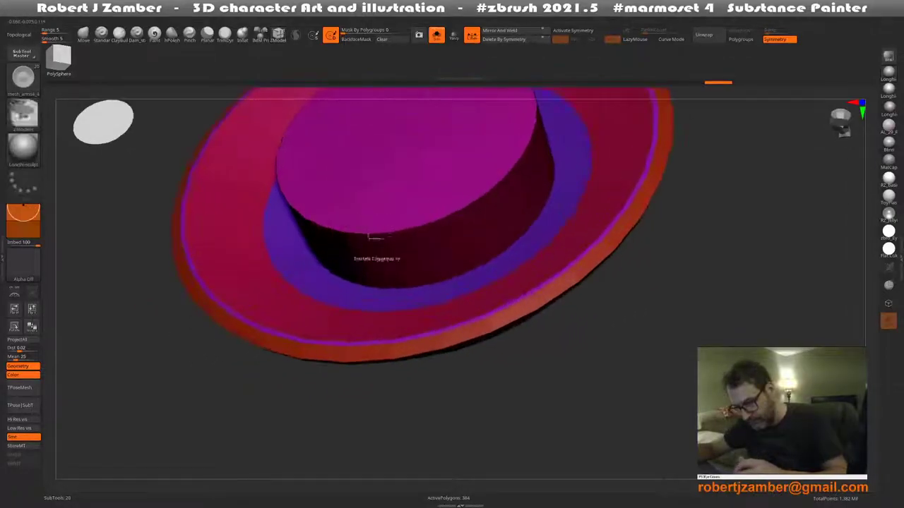
pyautogui.rightClick(382, 220)
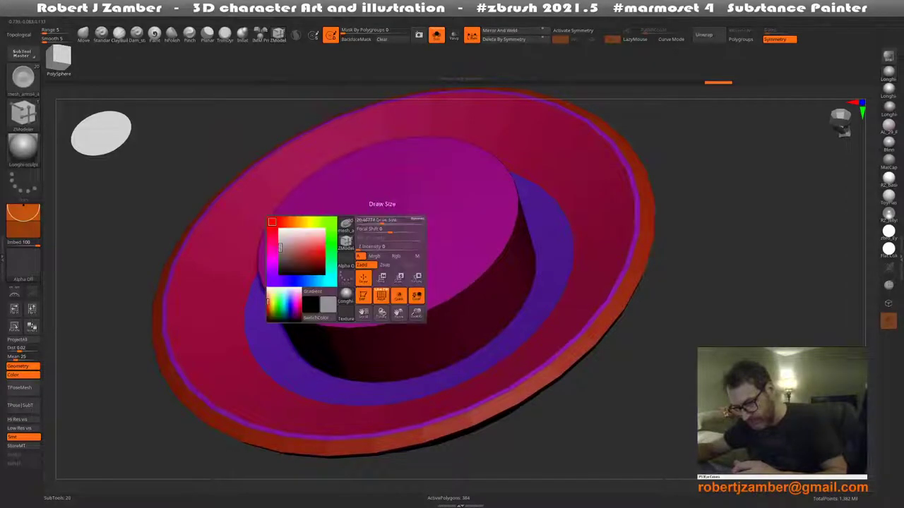
pyautogui.moveTo(381, 219); pyautogui.dragTo(385, 269, button='right')
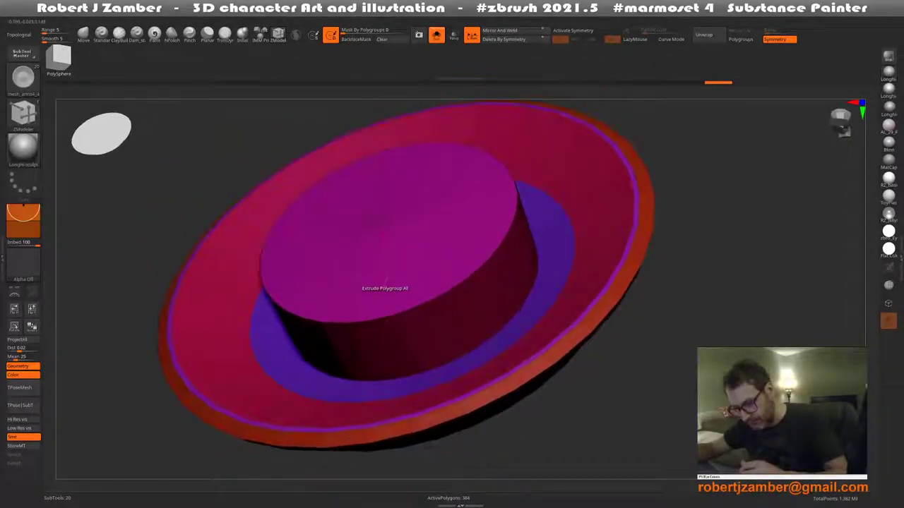
pyautogui.press('space')
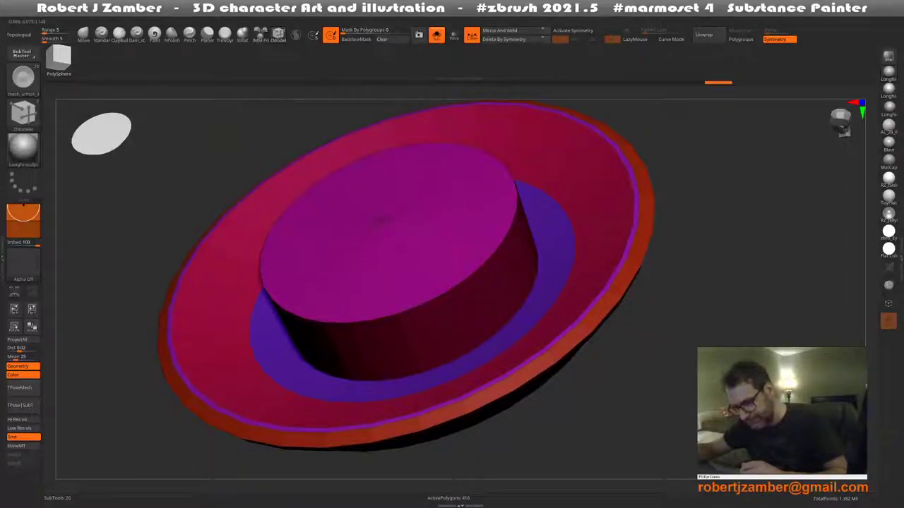
pyautogui.press('space')
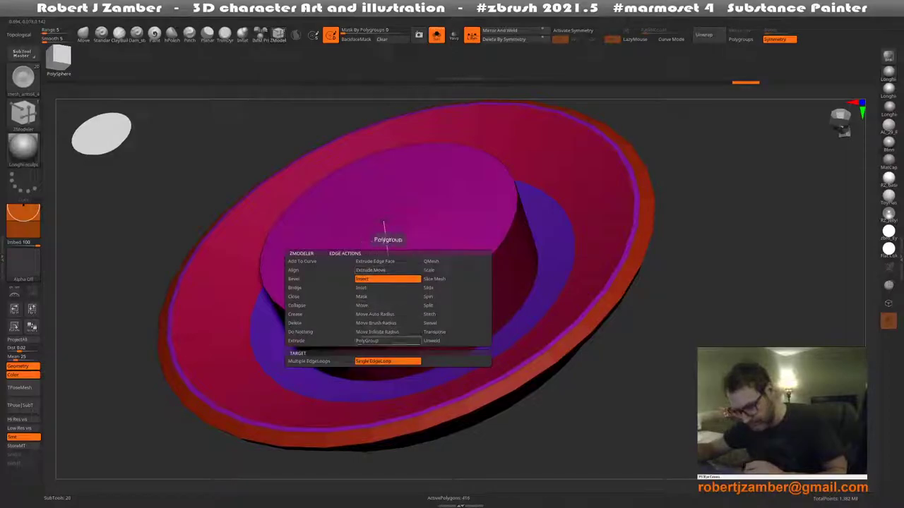
pyautogui.click(387, 268)
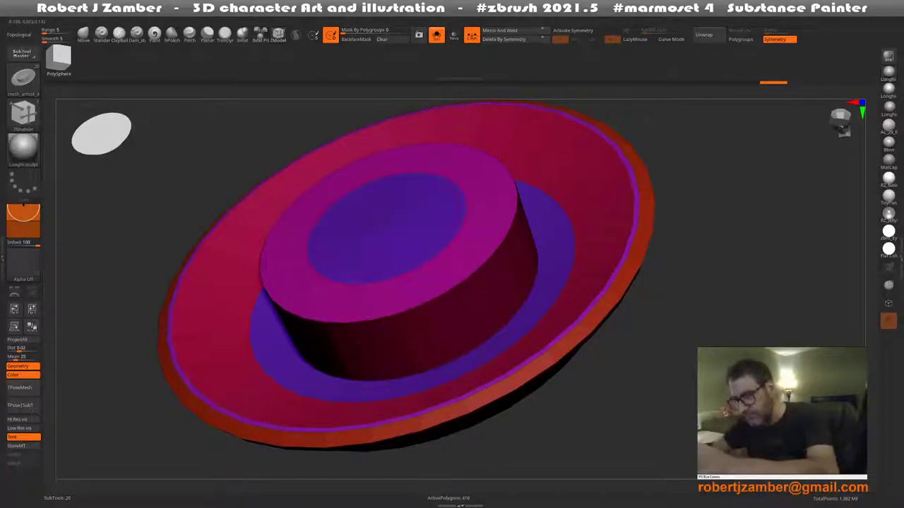
# Mask the blue inner circle and move it slightly down with Transpose
pyautogui.press('w')
pyautogui.keyDown('ctrl'); pyautogui.keyDown('shift'); pyautogui.click(379, 222); pyautogui.keyUp('shift'); pyautogui.keyUp('ctrl')
pyautogui.keyDown('shift'); pyautogui.moveTo(671, 212); pyautogui.dragTo(671, 254); pyautogui.keyUp('shift')
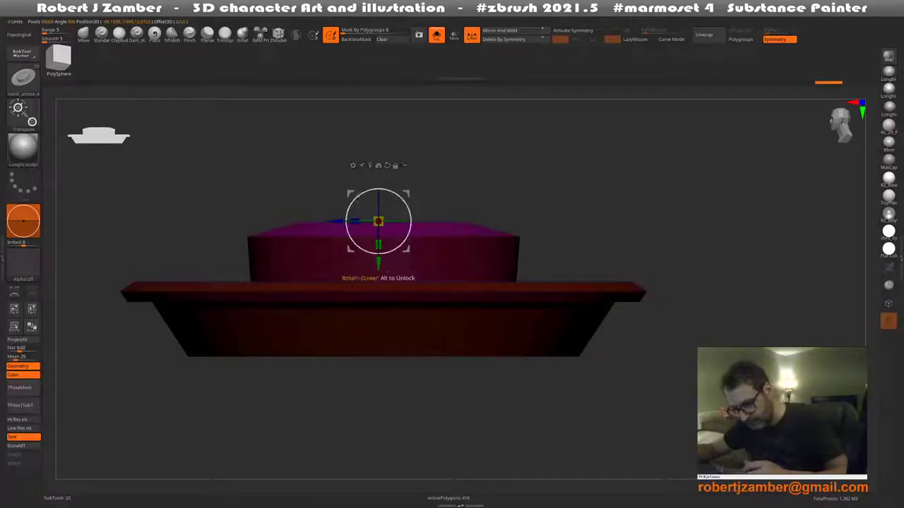
pyautogui.moveTo(378, 262); pyautogui.dragTo(379, 281)
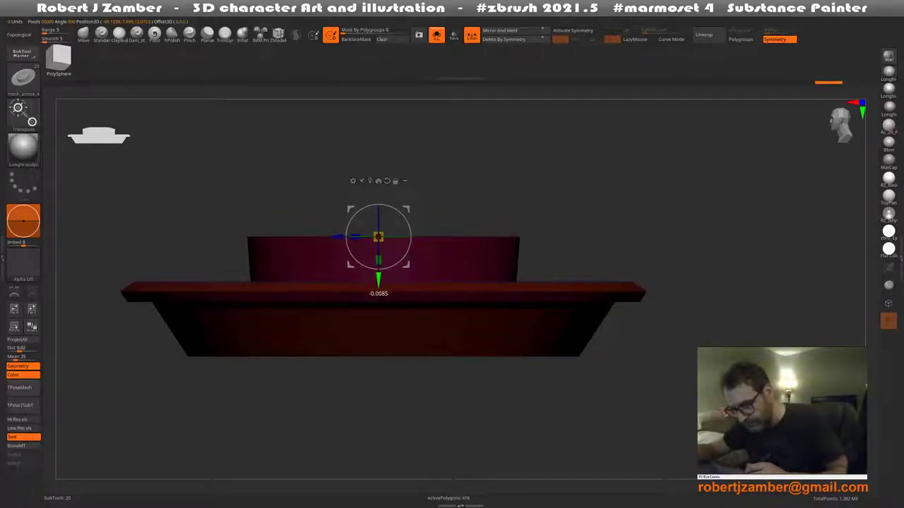
pyautogui.scroll(2, 379, 276)
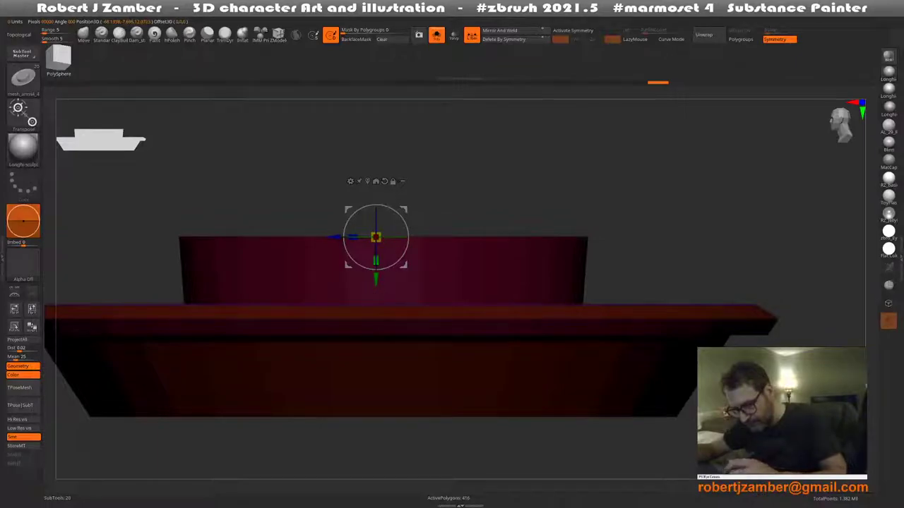
pyautogui.moveTo(671, 212); pyautogui.dragTo(671, 254)
pyautogui.scroll(-2, 389, 212)
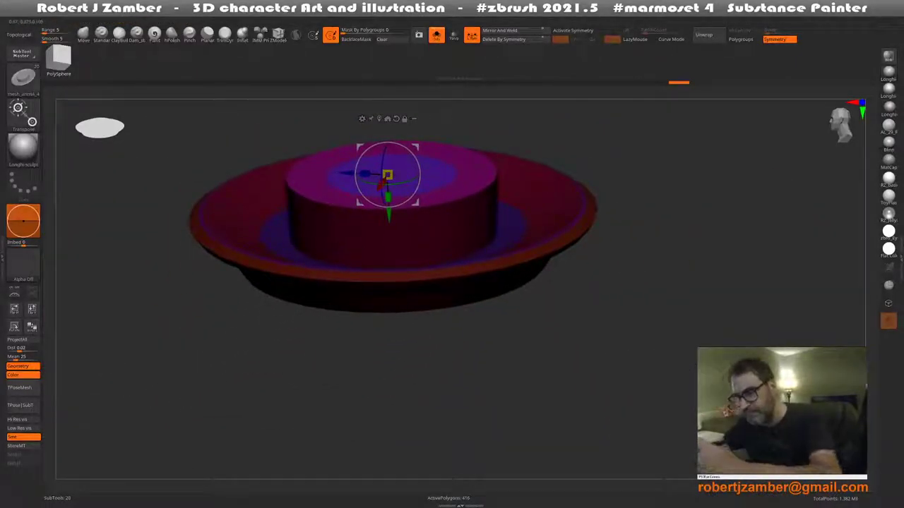
# Return to ZModeler and orbit and zoom in to inspect the raised block
pyautogui.press('q')
pyautogui.moveTo(671, 254); pyautogui.dragTo(671, 332)
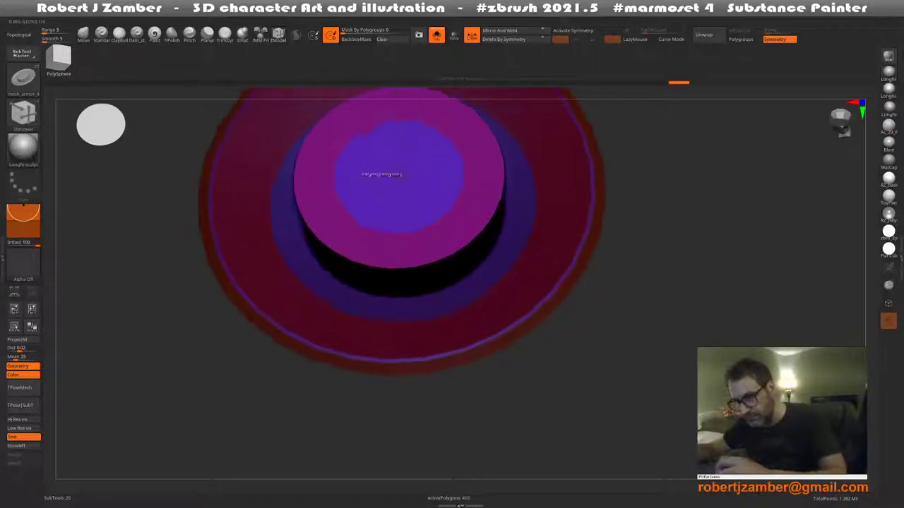
pyautogui.keyDown('alt'); pyautogui.moveTo(399, 177); pyautogui.dragTo(418, 239, button='right'); pyautogui.keyUp('alt')
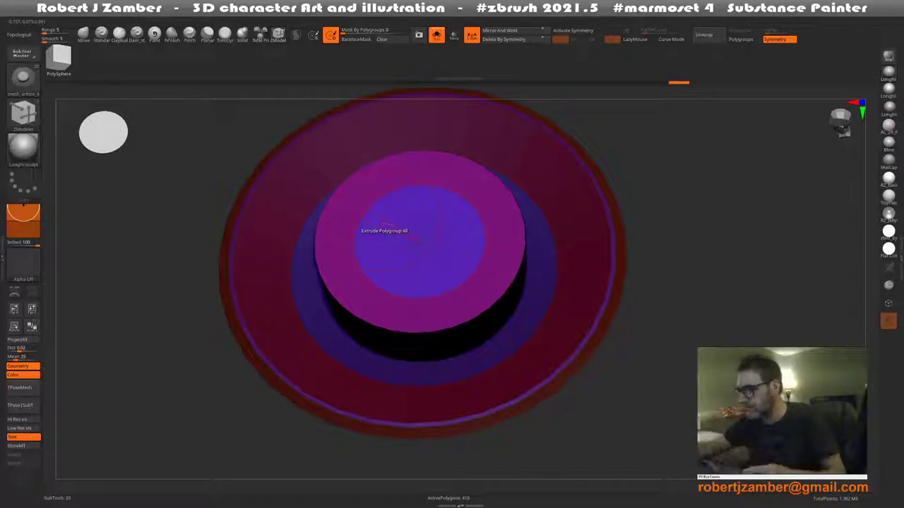
pyautogui.moveTo(309, 284)
pyautogui.mouseDown(button='right')
pyautogui.moveTo(330, 272)
pyautogui.moveTo(319, 278)
pyautogui.moveTo(337, 252)
pyautogui.moveTo(341, 326)
pyautogui.moveTo(317, 318)
pyautogui.mouseUp(button='right')
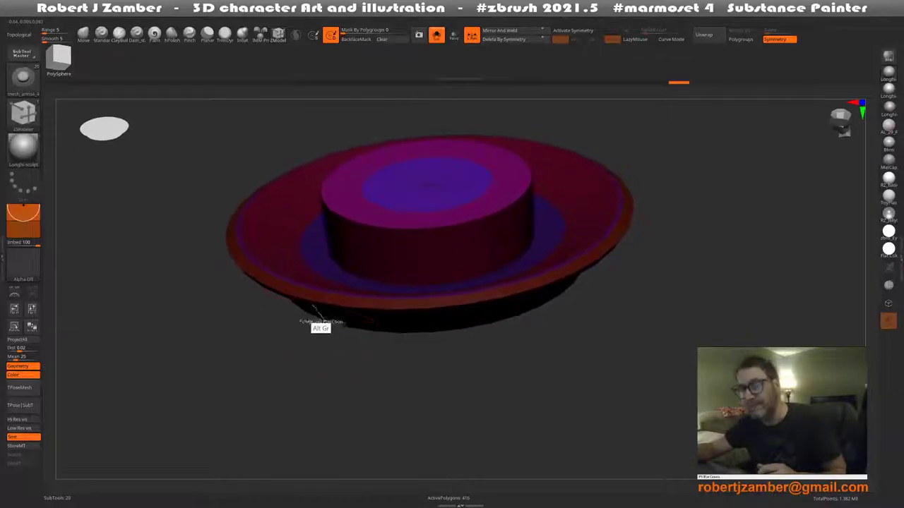
pyautogui.moveTo(343, 279); pyautogui.dragTo(353, 299, button='right')
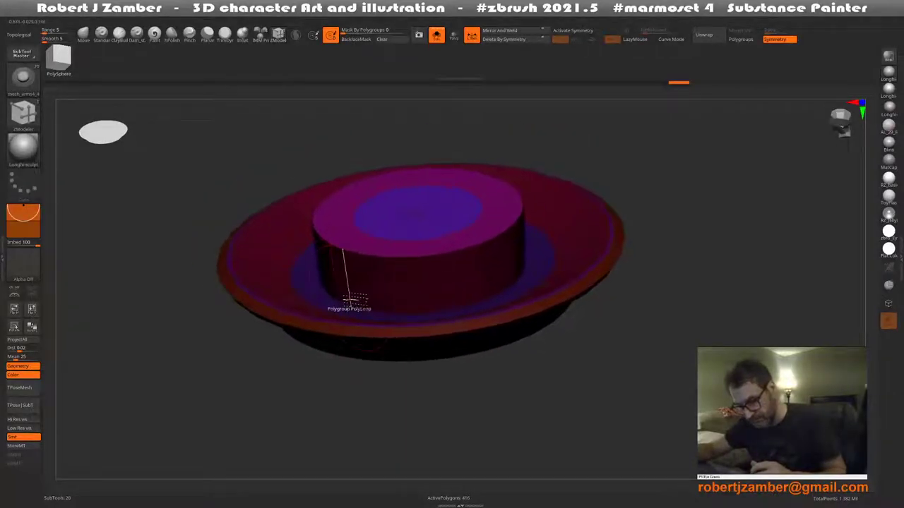
pyautogui.moveTo(339, 266)
pyautogui.mouseDown(button='right')
pyautogui.moveTo(371, 267)
pyautogui.moveTo(346, 284)
pyautogui.moveTo(374, 304)
pyautogui.mouseUp(button='right')
# Slide the block's base edge loop outward onto the dish's brim
pyautogui.press('space')
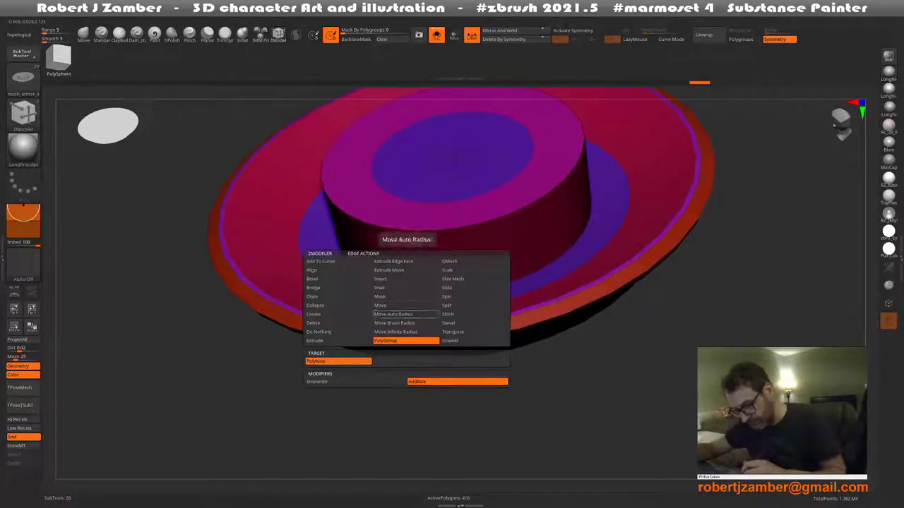
pyautogui.click(406, 313)
pyautogui.click(470, 286)
pyautogui.moveTo(406, 294); pyautogui.dragTo(413, 304)
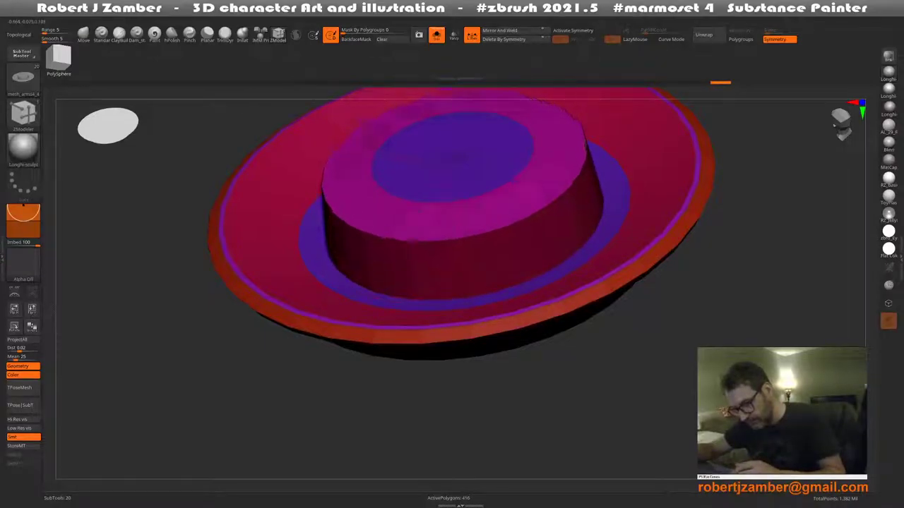
pyautogui.press('b')
pyautogui.press('s')
pyautogui.press('t')
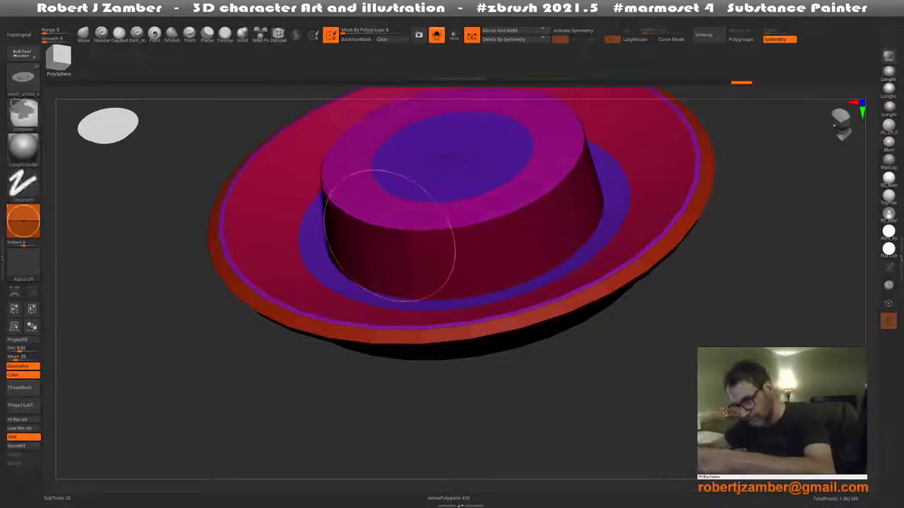
pyautogui.press('b')
pyautogui.press('z')
pyautogui.press('m')
# Widen the dish's top edge loop outward with Scale EdgeLoop Complete, checking side and underside
pyautogui.rightClick(339, 240)
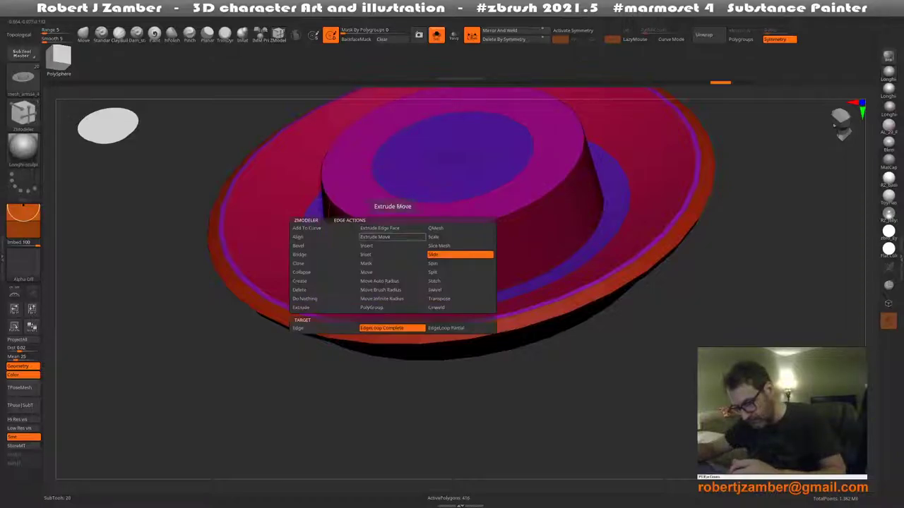
pyautogui.click(460, 236)
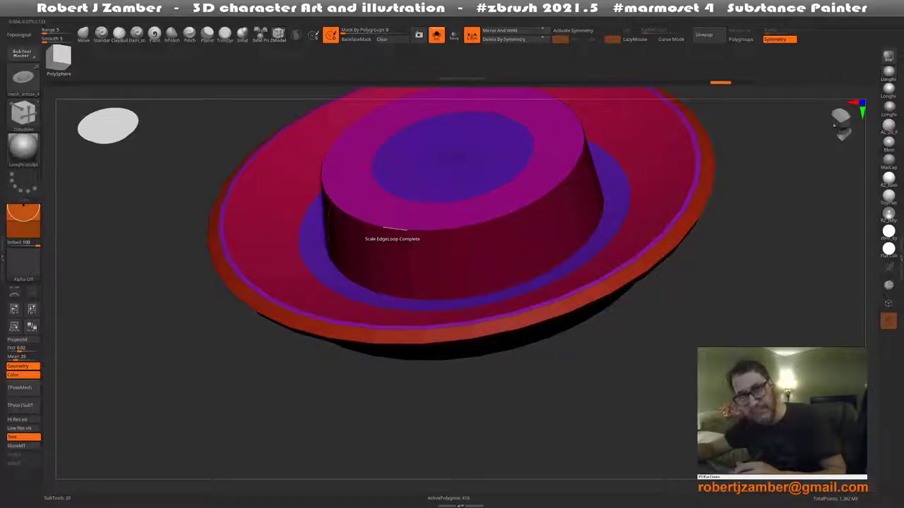
pyautogui.moveTo(387, 229); pyautogui.dragTo(424, 229)
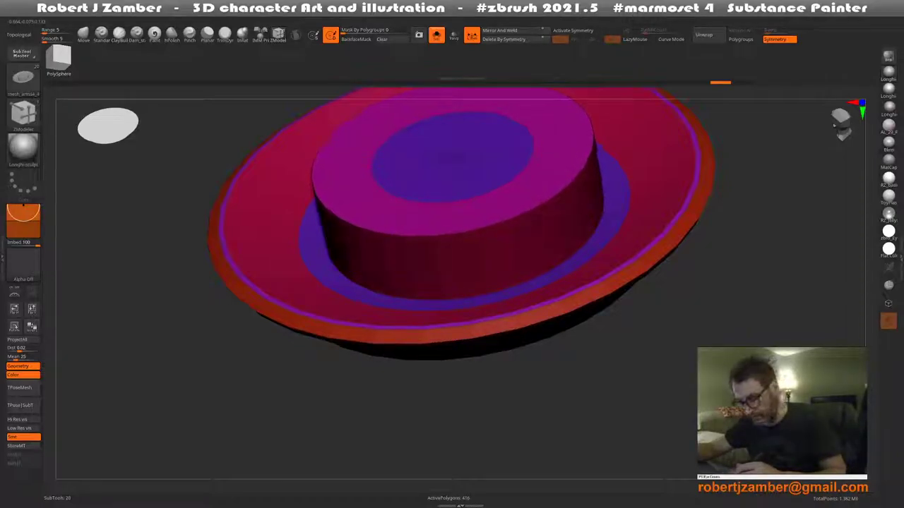
pyautogui.moveTo(311, 395)
pyautogui.keyDown('shift'); pyautogui.mouseDown()
pyautogui.moveTo(313, 320)
pyautogui.moveTo(367, 230)
pyautogui.mouseUp(); pyautogui.keyUp('shift')
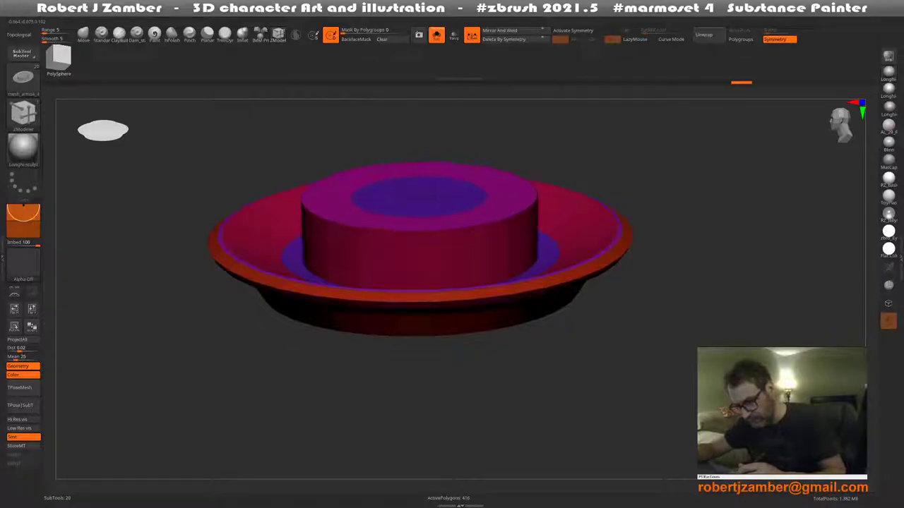
pyautogui.moveTo(361, 274)
pyautogui.mouseDown()
pyautogui.moveTo(360, 305)
pyautogui.moveTo(332, 241)
pyautogui.moveTo(338, 300)
pyautogui.moveTo(330, 283)
pyautogui.moveTo(340, 286)
pyautogui.mouseUp()
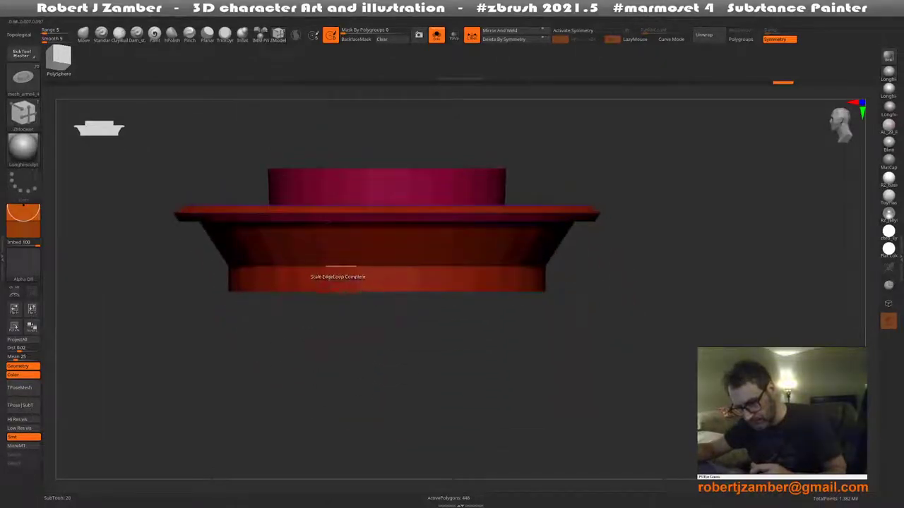
# Widen the dish's lower band slightly with Scale PolyLoop
pyautogui.press('space')
pyautogui.keyDown('alt'); pyautogui.moveTo(289, 258); pyautogui.dragTo(318, 311, button='right'); pyautogui.keyUp('alt')
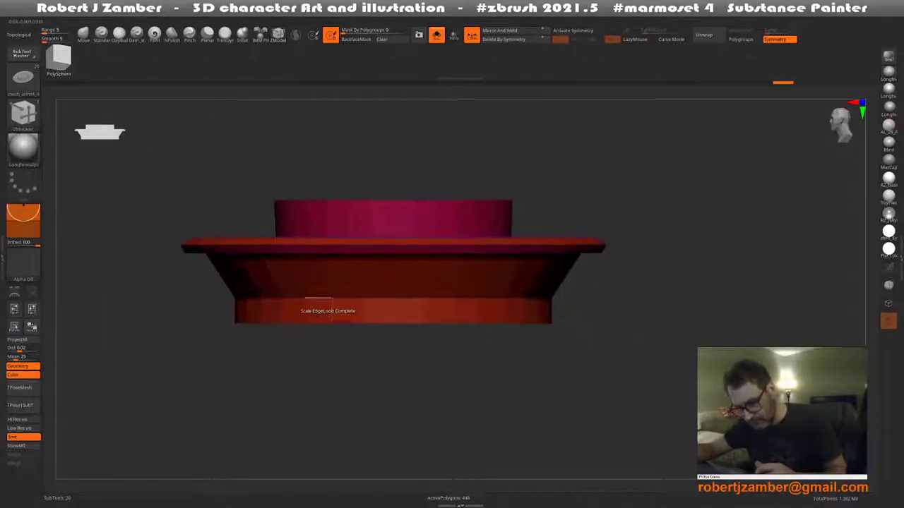
pyautogui.press('space')
pyautogui.click(345, 370)
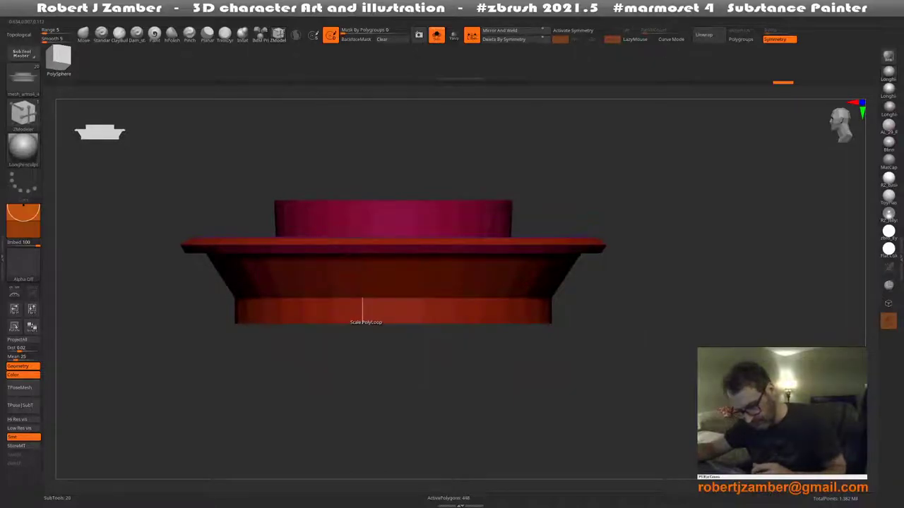
pyautogui.moveTo(362, 310); pyautogui.dragTo(360, 313)
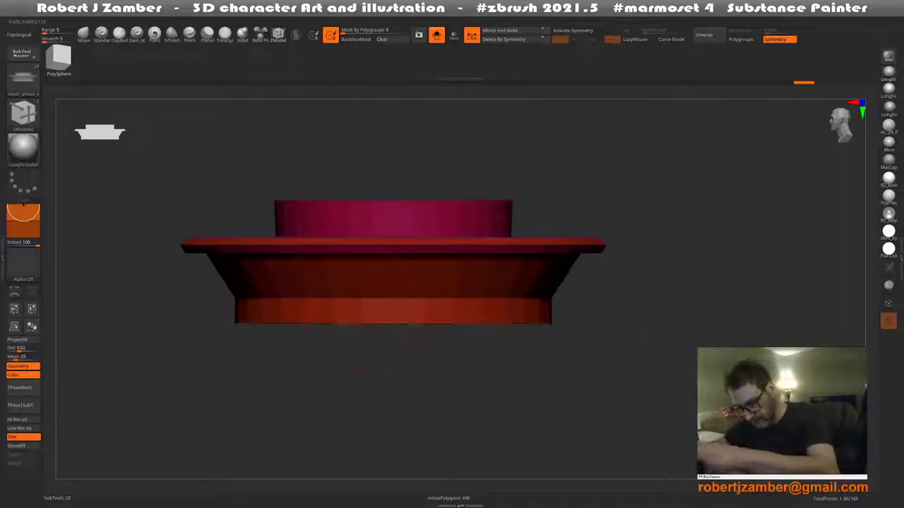
# Add bevelled loops along the dish's outer rim and top rim edges
pyautogui.press('space')
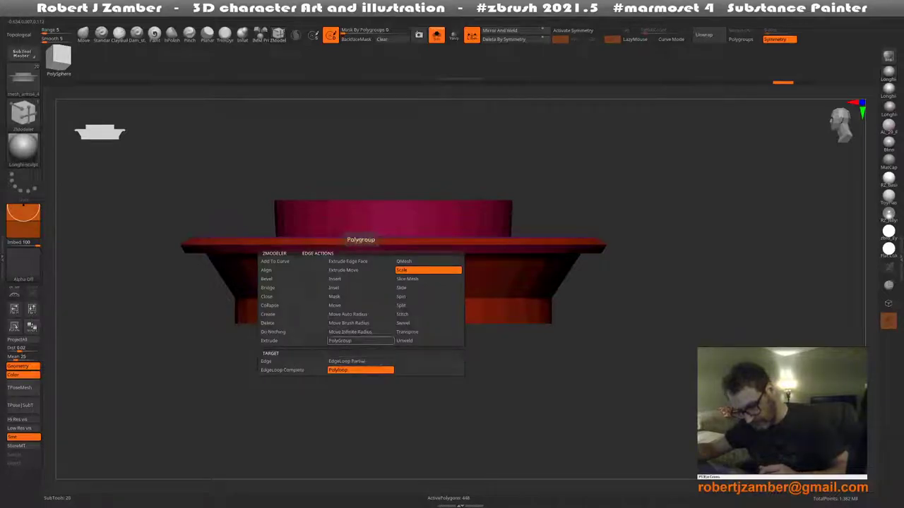
pyautogui.click(340, 341)
pyautogui.moveTo(362, 310)
pyautogui.mouseDown()
pyautogui.moveTo(329, 258)
pyautogui.moveTo(389, 226)
pyautogui.mouseUp()
pyautogui.press('space')
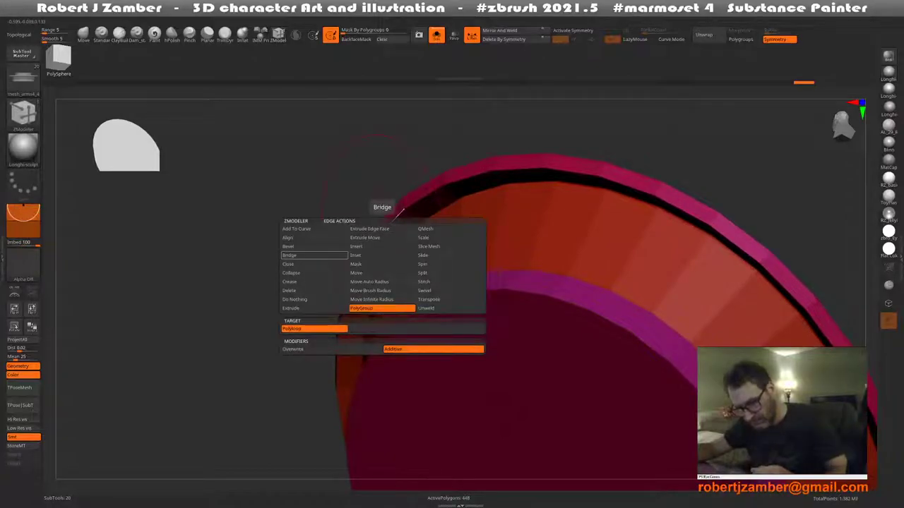
pyautogui.click(290, 308)
pyautogui.click(313, 328)
pyautogui.click(403, 209)
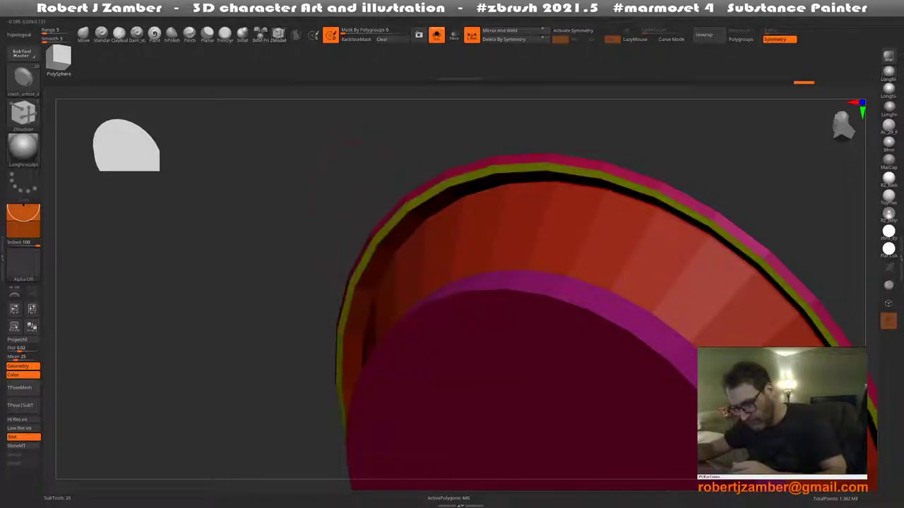
pyautogui.moveTo(357, 242); pyautogui.dragTo(359, 274)
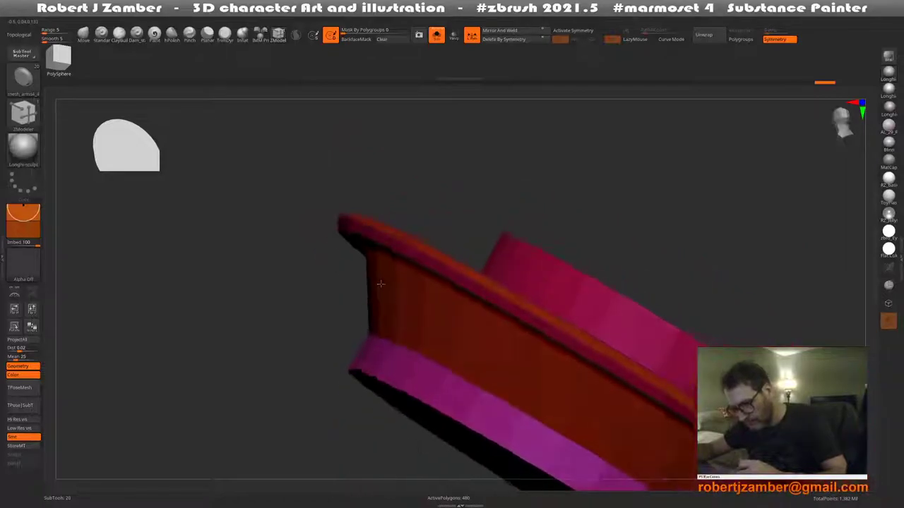
pyautogui.click(372, 228)
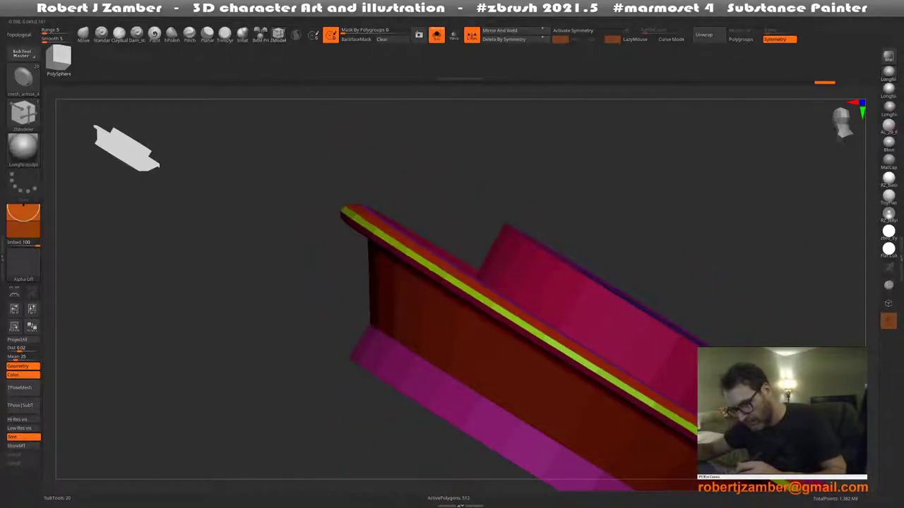
pyautogui.moveTo(360, 240); pyautogui.dragTo(358, 288)
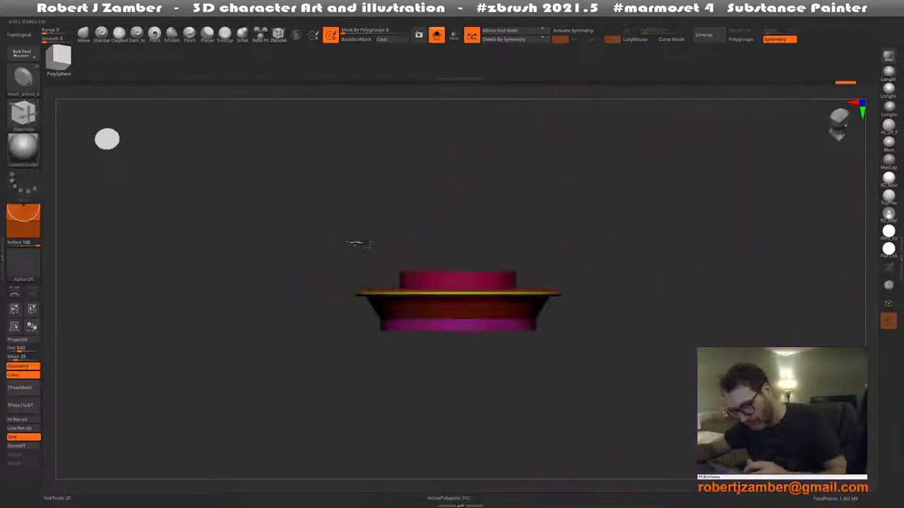
pyautogui.moveTo(358, 288); pyautogui.dragTo(344, 226)
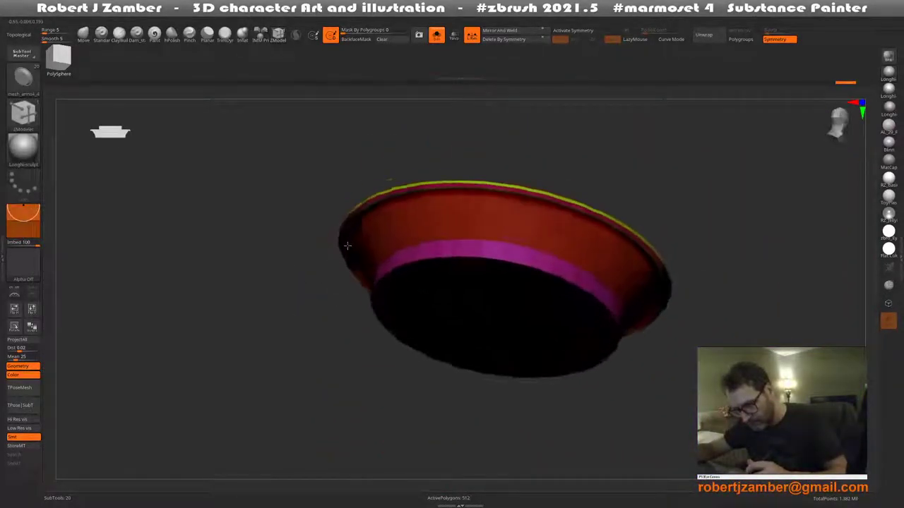
pyautogui.scroll(3, 344, 226)
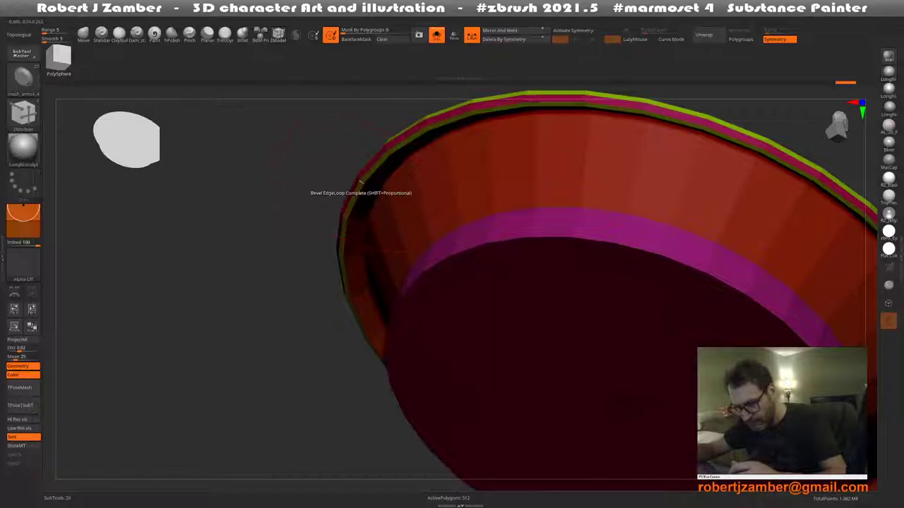
# Reassign the green rim loop to another polygroup
pyautogui.press('space')
pyautogui.moveTo(343, 235)
pyautogui.mouseDown()
pyautogui.moveTo(363, 228)
pyautogui.moveTo(335, 262)
pyautogui.moveTo(350, 226)
pyautogui.mouseUp()
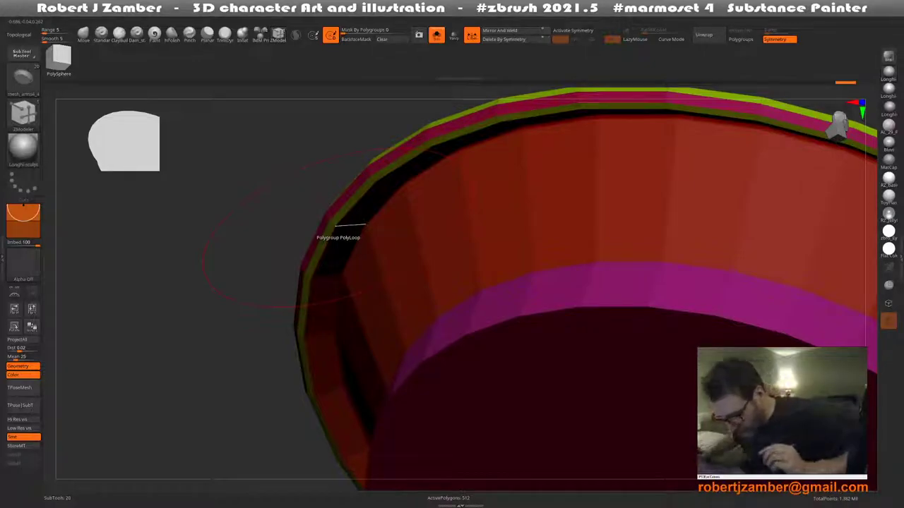
pyautogui.moveTo(325, 253); pyautogui.dragTo(325, 221)
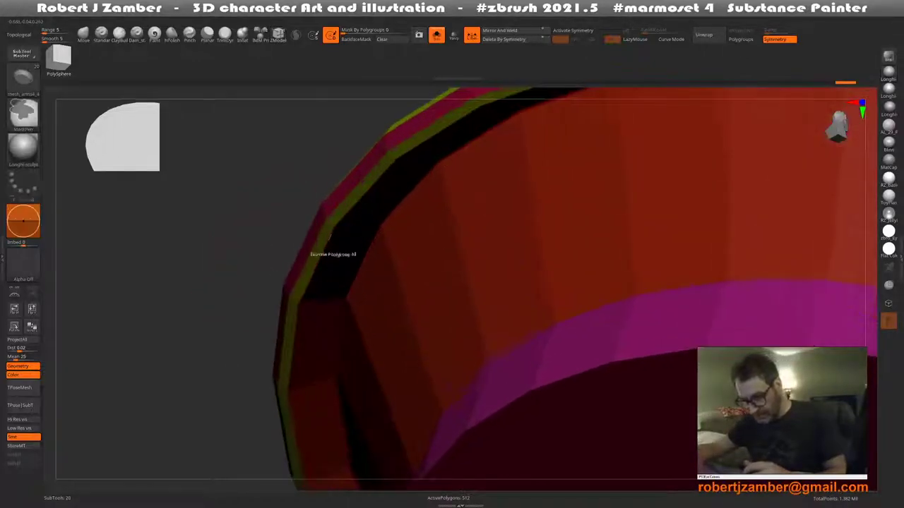
pyautogui.press('space')
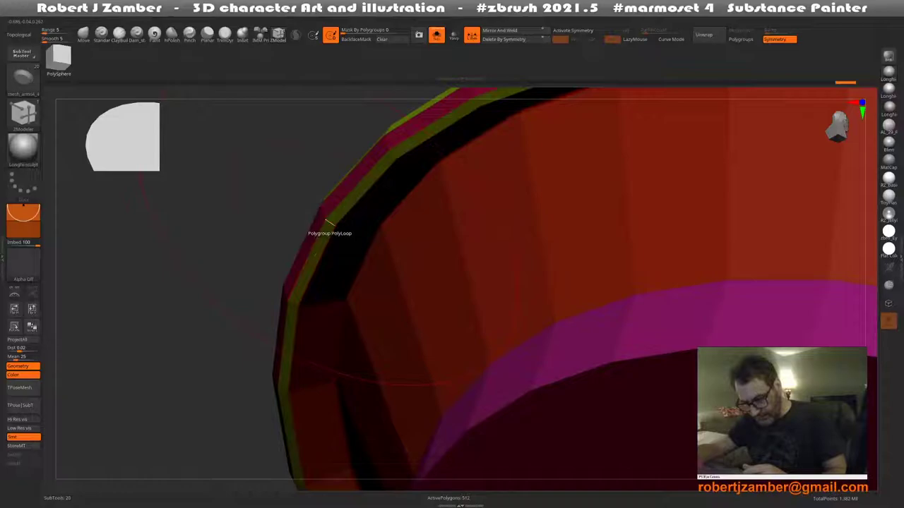
pyautogui.click(330, 223)
pyautogui.moveTo(327, 221)
pyautogui.mouseDown()
pyautogui.moveTo(336, 212)
pyautogui.moveTo(319, 284)
pyautogui.moveTo(325, 308)
pyautogui.moveTo(294, 281)
pyautogui.mouseUp()
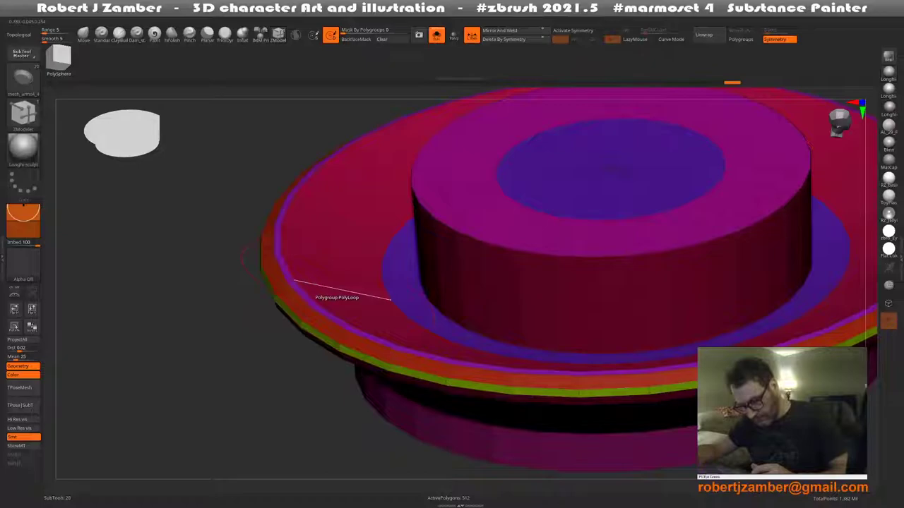
# Bevel the edge loop around the centre block's base into a wide band
pyautogui.press('space')
pyautogui.click(339, 338)
pyautogui.click(381, 377)
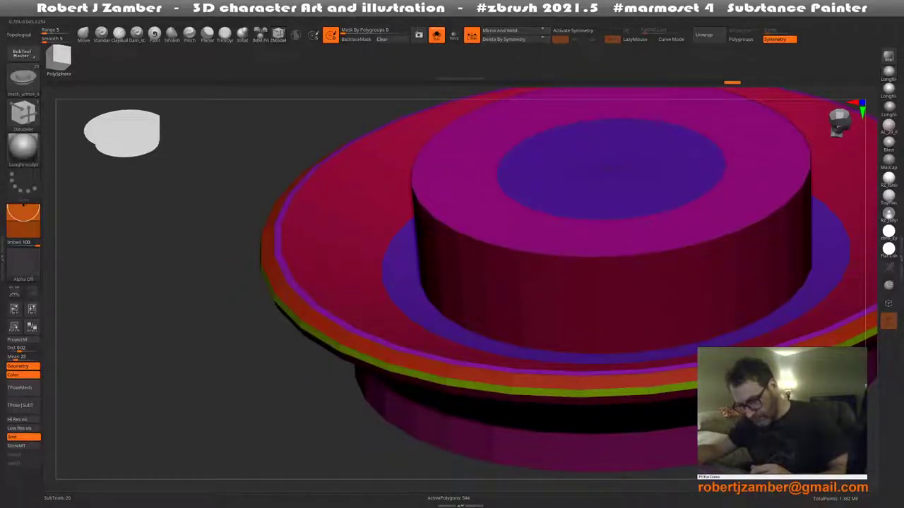
pyautogui.moveTo(344, 303); pyautogui.dragTo(347, 292)
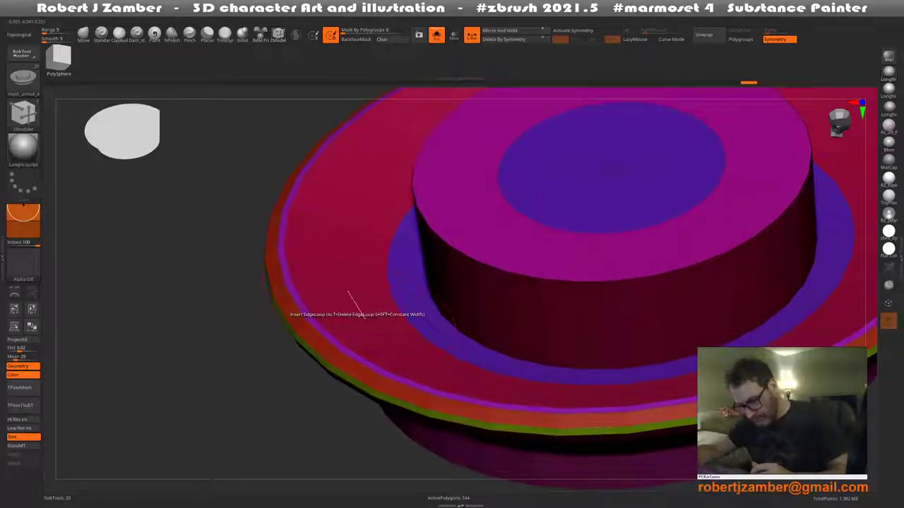
pyautogui.press('space')
pyautogui.click(263, 279)
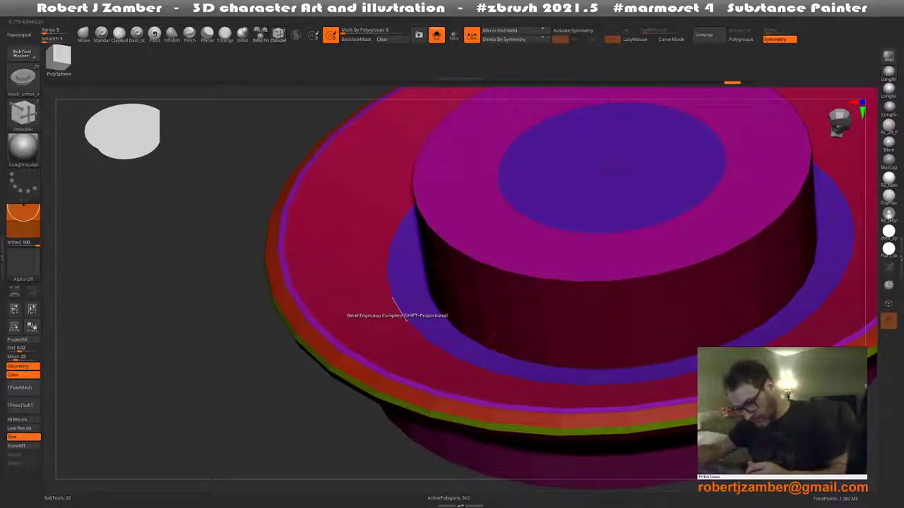
pyautogui.click(365, 304)
pyautogui.moveTo(373, 305); pyautogui.dragTo(370, 306)
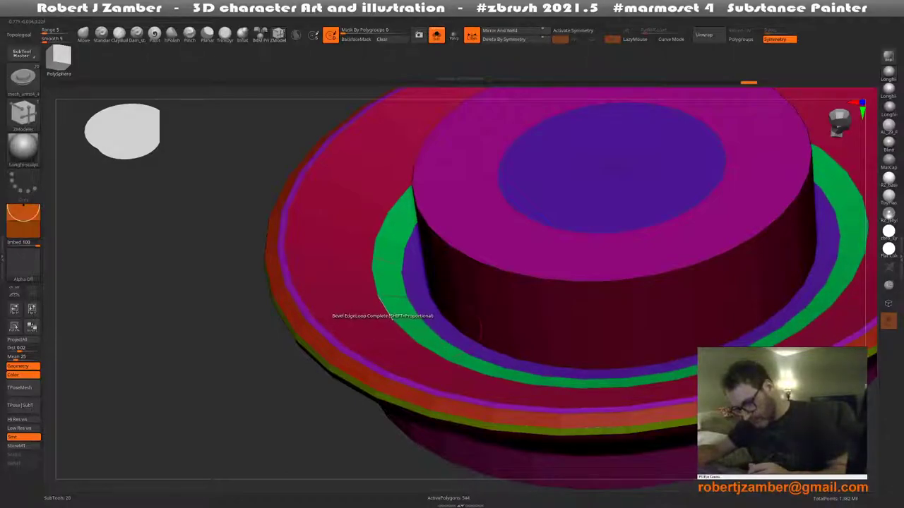
pyautogui.click(373, 305)
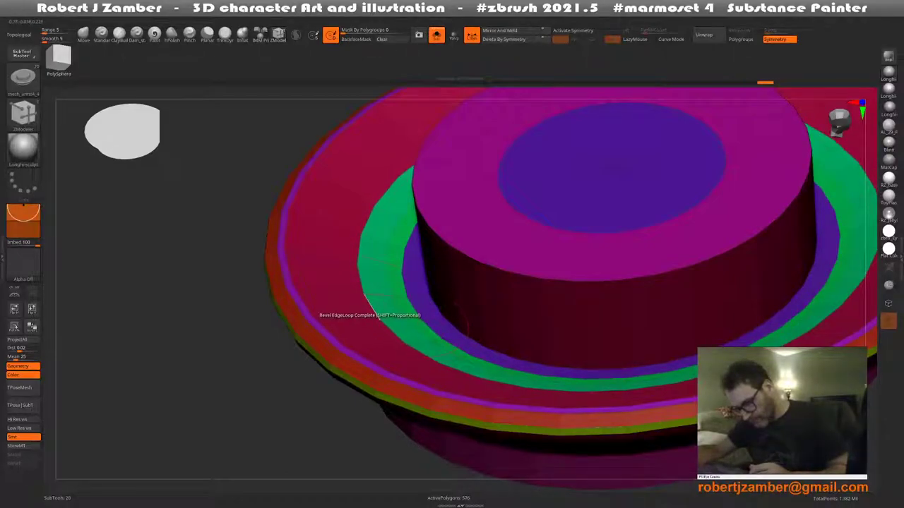
pyautogui.click(367, 305)
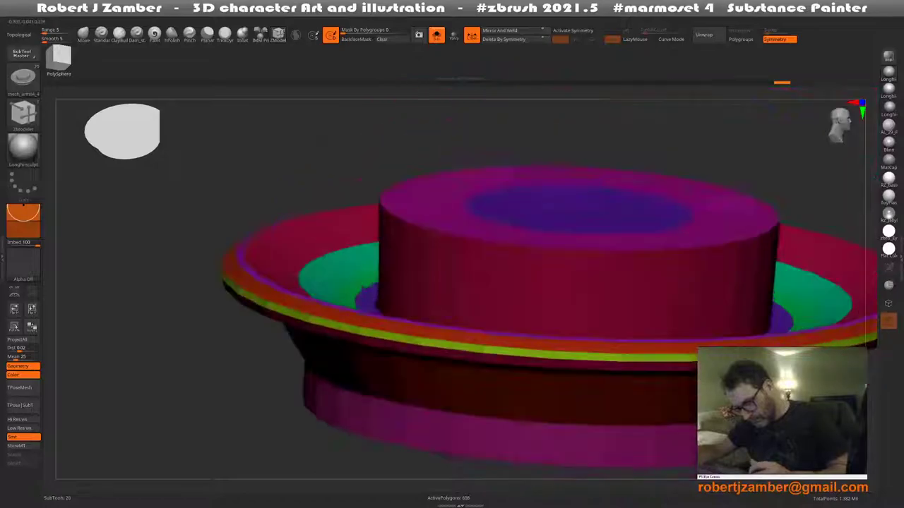
# Try extruding the lower rim polygroup, then undo it
pyautogui.moveTo(258, 269)
pyautogui.mouseDown()
pyautogui.moveTo(307, 304)
pyautogui.moveTo(297, 284)
pyautogui.mouseUp()
pyautogui.press('space')
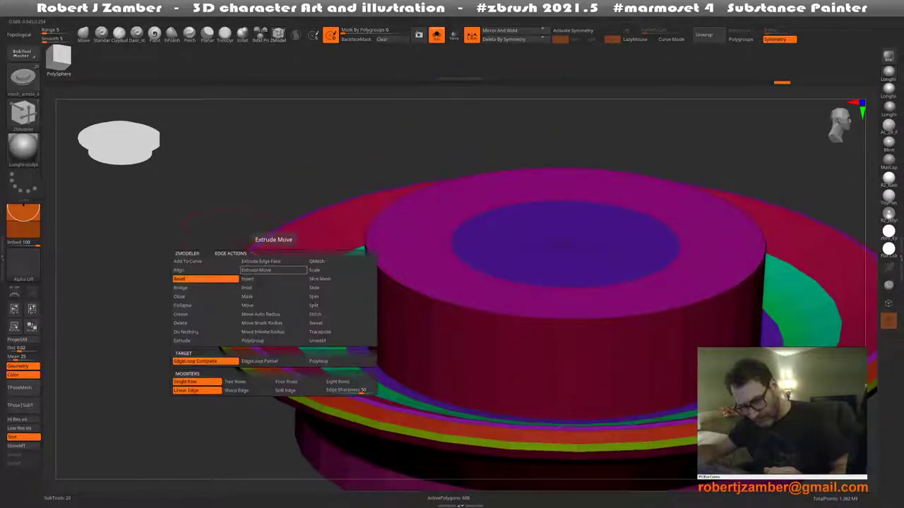
pyautogui.click(274, 243)
pyautogui.click(249, 276)
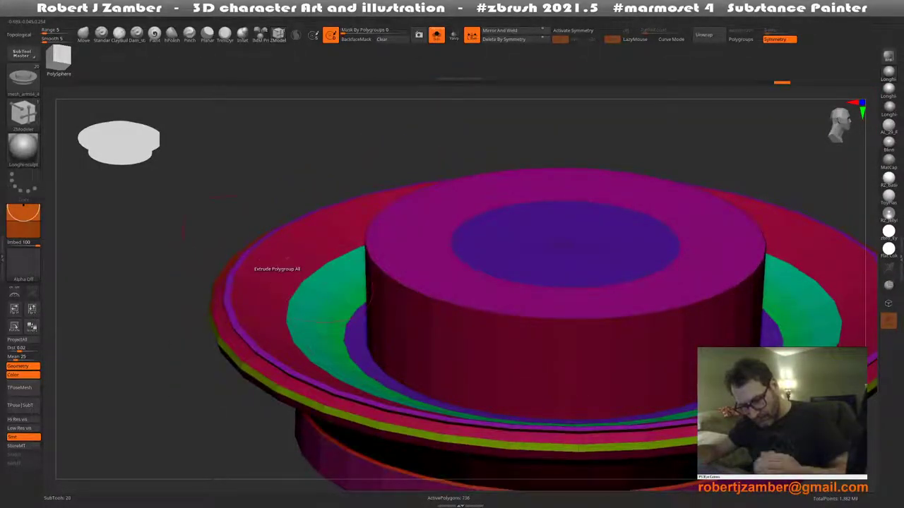
pyautogui.hotkey('ctrl', 'z')
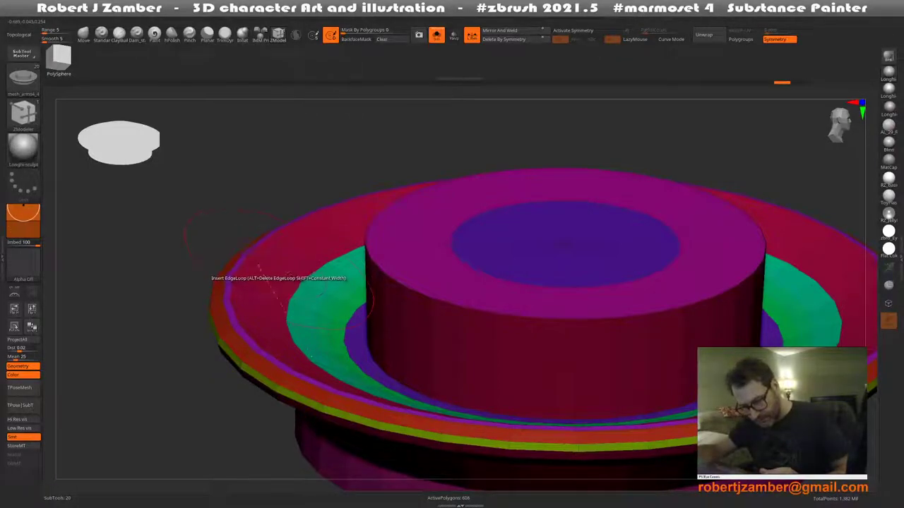
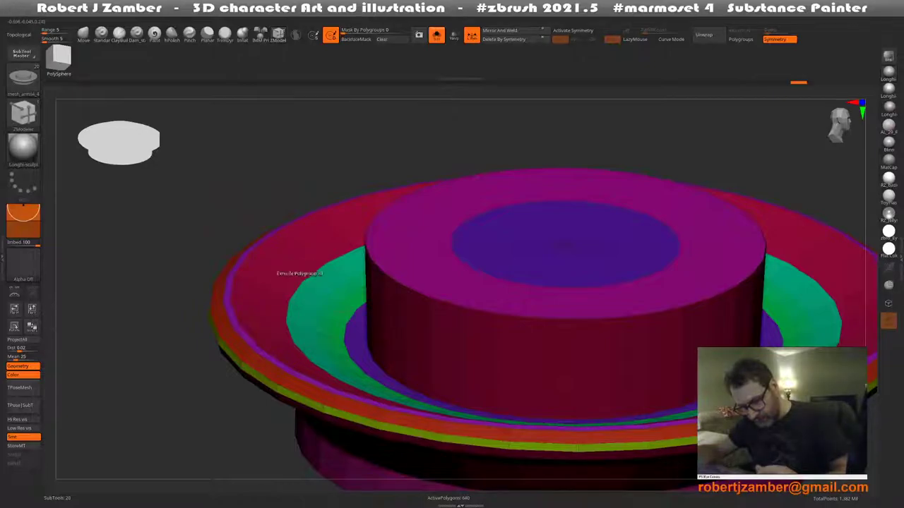
# Group the isolated brim rings and inner wall into one polygroup with Ctrl+W
pyautogui.keyDown('ctrl'); pyautogui.keyDown('shift'); pyautogui.click(300, 293); pyautogui.keyUp('shift'); pyautogui.keyUp('ctrl')
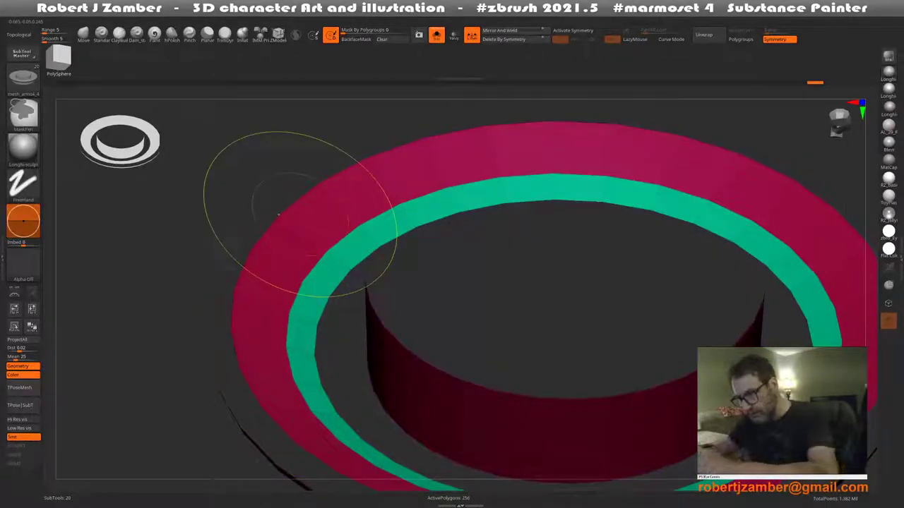
pyautogui.keyDown('ctrl'); pyautogui.keyDown('shift'); pyautogui.click(275, 205); pyautogui.keyUp('shift'); pyautogui.keyUp('ctrl')
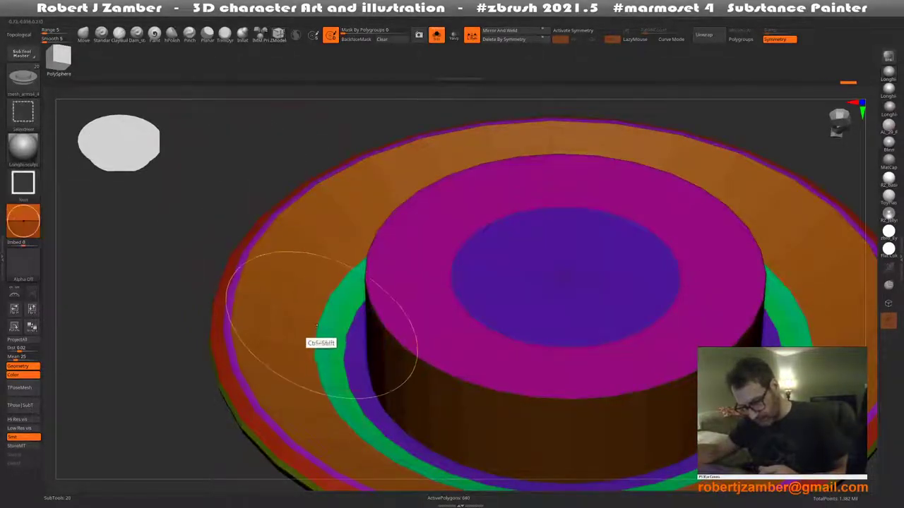
pyautogui.keyDown('ctrl'); pyautogui.keyDown('shift'); pyautogui.click(321, 325); pyautogui.keyUp('shift'); pyautogui.keyUp('ctrl')
pyautogui.hotkey('ctrl', 'w')
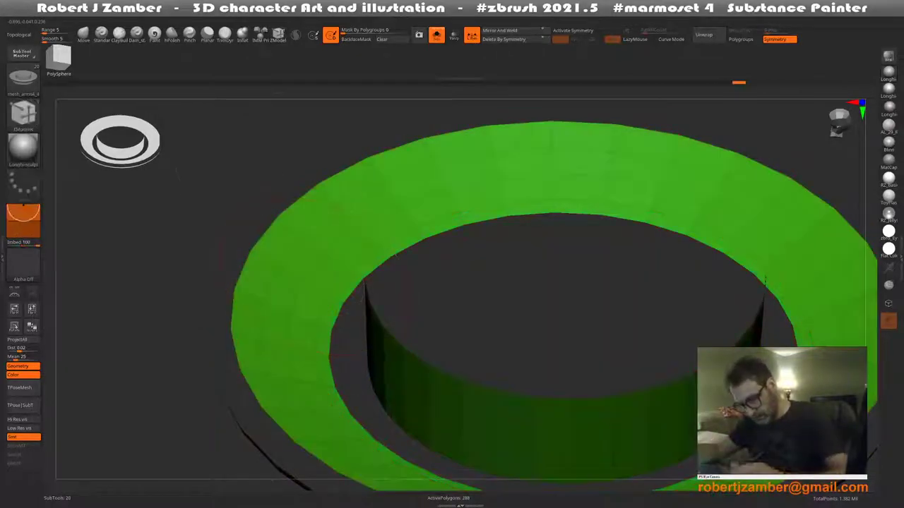
pyautogui.keyDown('ctrl'); pyautogui.keyDown('shift'); pyautogui.click(317, 321); pyautogui.keyUp('shift'); pyautogui.keyUp('ctrl')
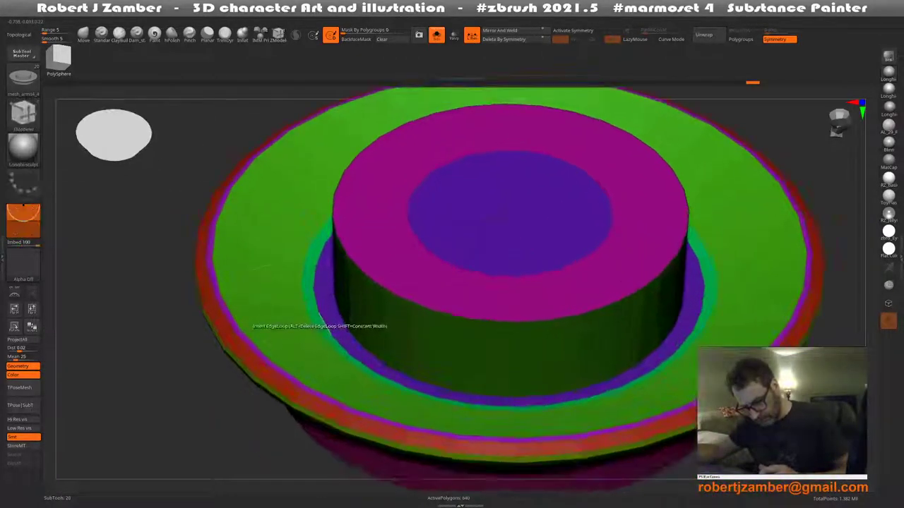
pyautogui.keyDown('ctrl'); pyautogui.keyDown('shift'); pyautogui.click(302, 327); pyautogui.keyUp('shift'); pyautogui.keyUp('ctrl')
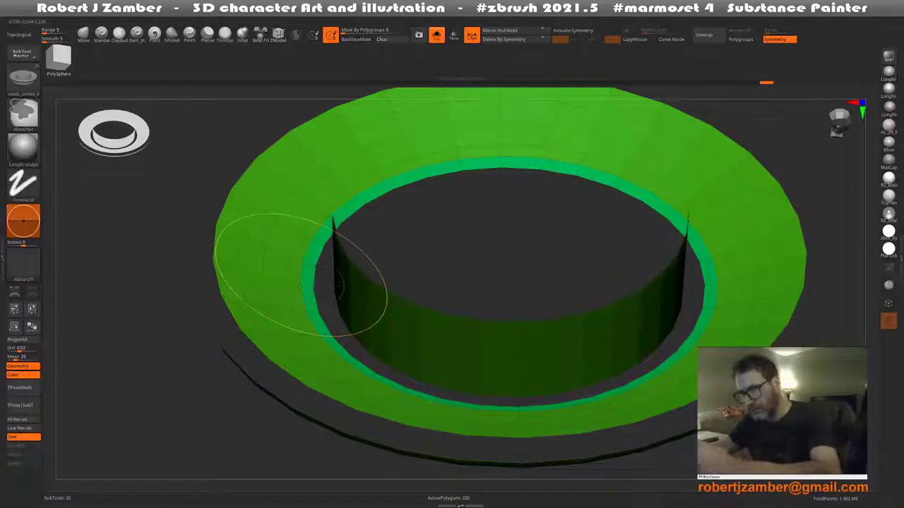
# Regroup the ring by connected pieces and inspect its top and underside
pyautogui.hotkey('shift', 'f')
pyautogui.moveTo(296, 310)
pyautogui.mouseDown()
pyautogui.moveTo(280, 213)
pyautogui.moveTo(561, 262)
pyautogui.mouseUp()
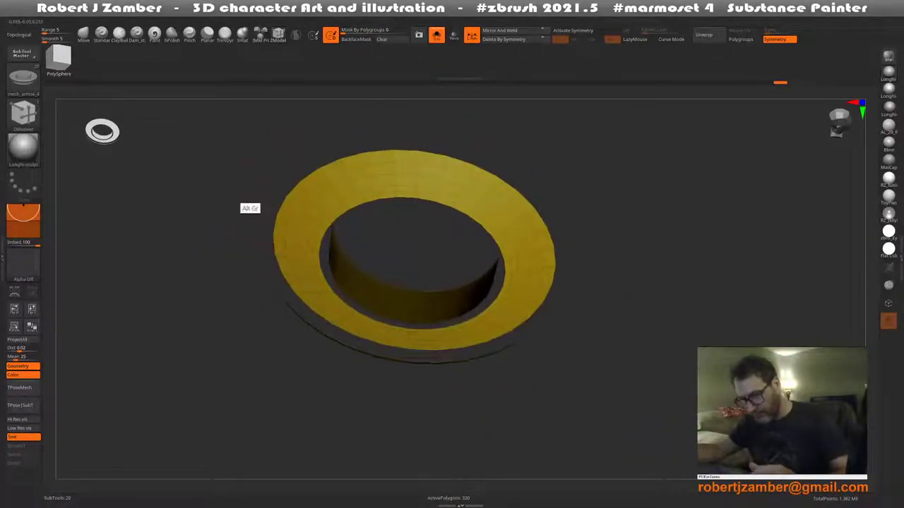
pyautogui.moveTo(250, 212)
pyautogui.keyDown('alt'); pyautogui.mouseDown()
pyautogui.moveTo(300, 212)
pyautogui.moveTo(289, 151)
pyautogui.mouseUp(); pyautogui.keyUp('alt')
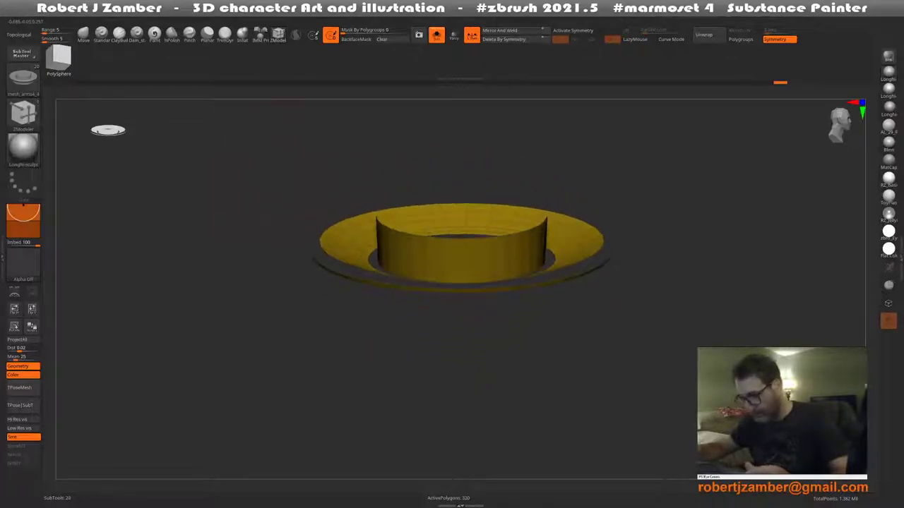
pyautogui.press('space')
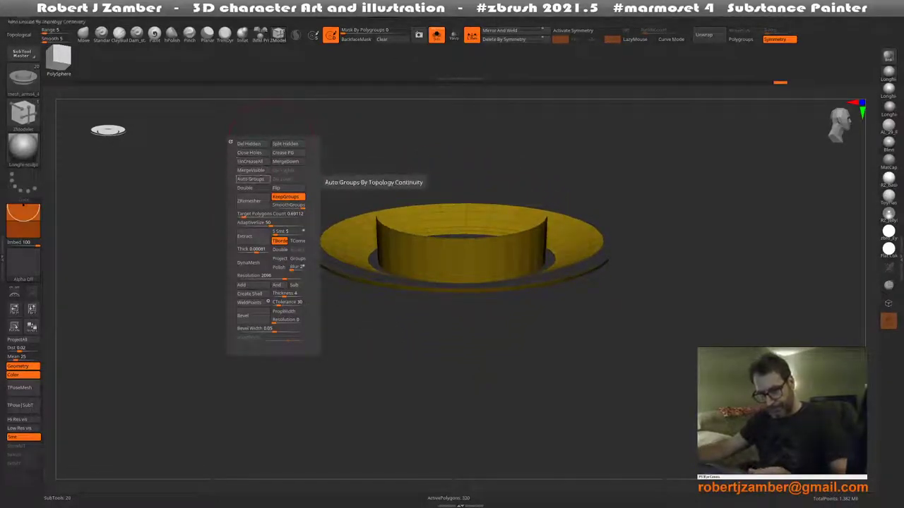
pyautogui.click(250, 179)
pyautogui.moveTo(243, 222)
pyautogui.mouseDown()
pyautogui.moveTo(303, 259)
pyautogui.moveTo(319, 299)
pyautogui.mouseUp()
pyautogui.hotkey('shift', 'f')
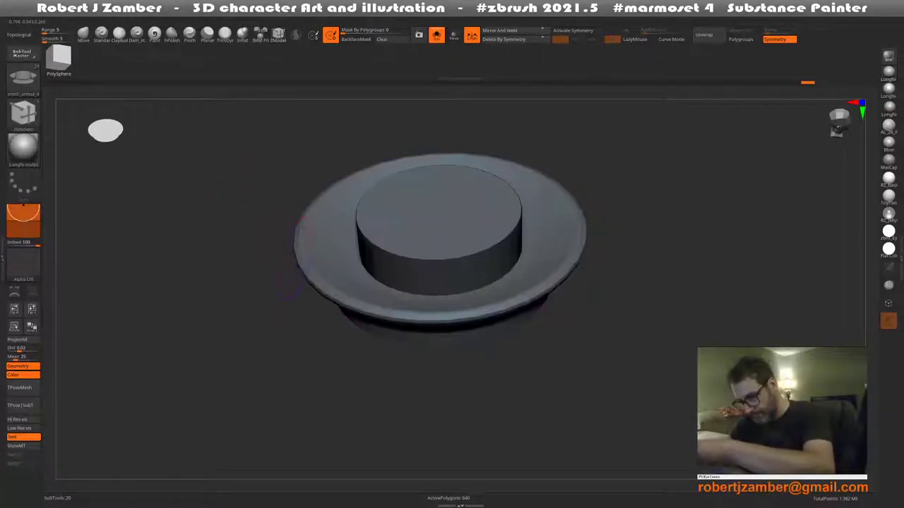
pyautogui.moveTo(300, 258)
pyautogui.mouseDown()
pyautogui.moveTo(327, 343)
pyautogui.moveTo(311, 335)
pyautogui.mouseUp()
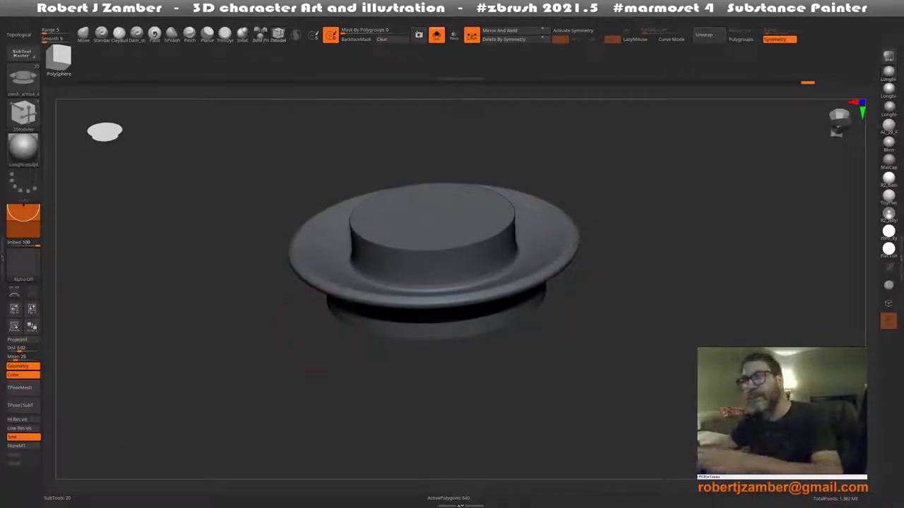
pyautogui.press('ctrl')
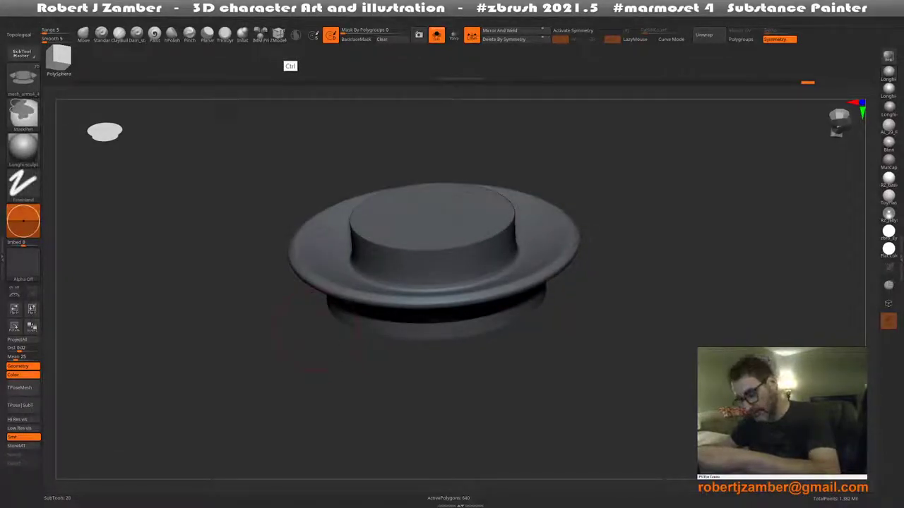
pyautogui.keyDown('ctrl'); pyautogui.keyDown('shift'); pyautogui.click(314, 330); pyautogui.keyUp('shift'); pyautogui.keyUp('ctrl')
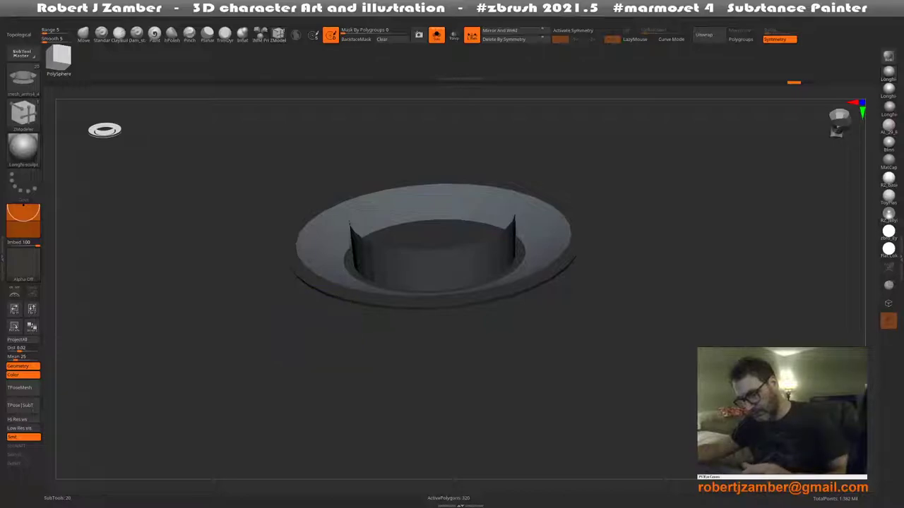
pyautogui.keyDown('ctrl'); pyautogui.keyDown('shift'); pyautogui.click(284, 165); pyautogui.keyUp('shift'); pyautogui.keyUp('ctrl')
pyautogui.hotkey('shift', 'f')
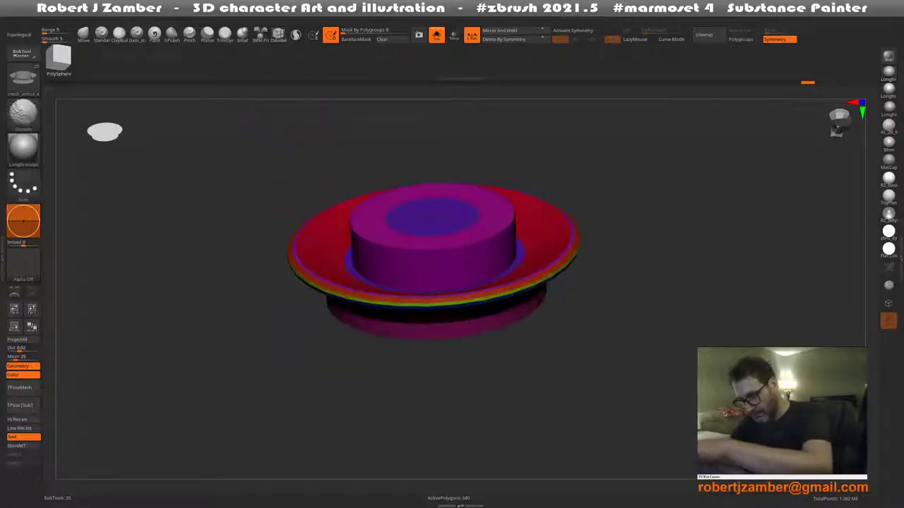
# Give the top cap a new green polygroup and extrude it up slightly for a taller crown
pyautogui.moveTo(360, 244); pyautogui.dragTo(350, 219, button='right')
pyautogui.press('space')
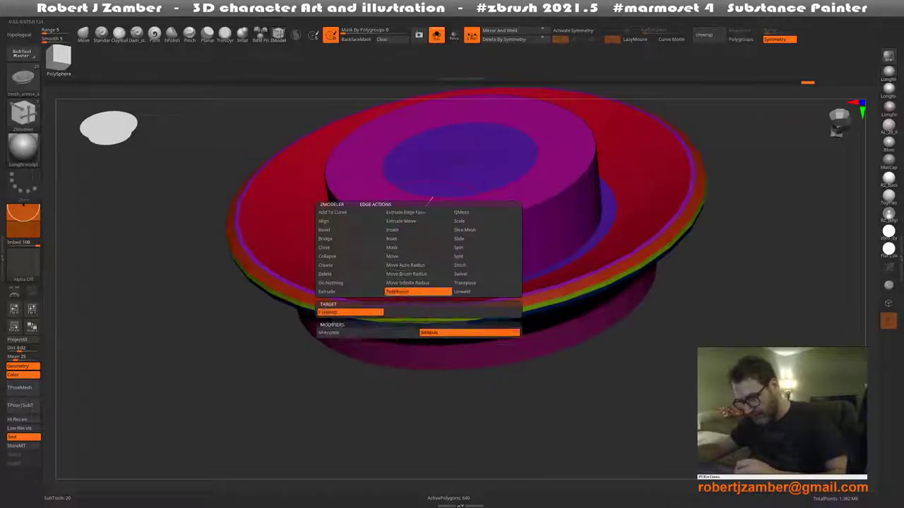
pyautogui.click(416, 293)
pyautogui.click(417, 219)
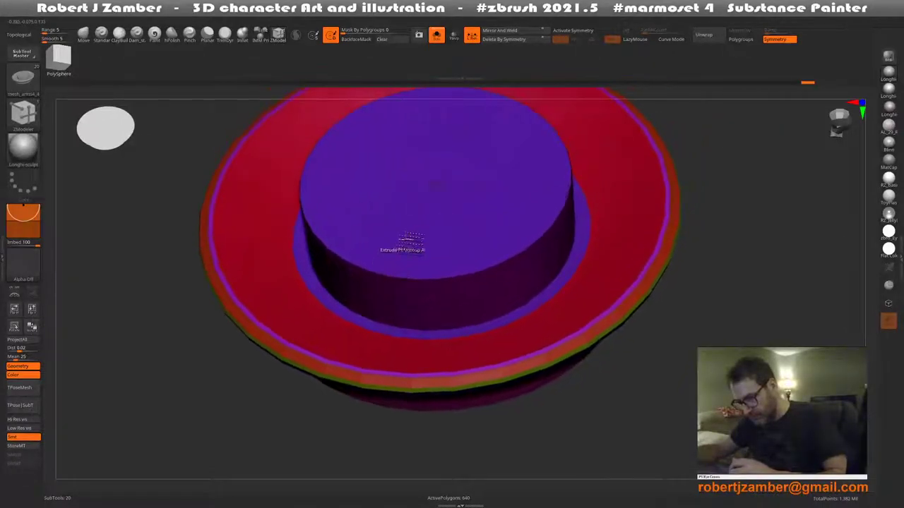
pyautogui.keyDown('ctrl'); pyautogui.keyDown('shift'); pyautogui.click(406, 240); pyautogui.keyUp('shift'); pyautogui.keyUp('ctrl')
pyautogui.click(353, 149)
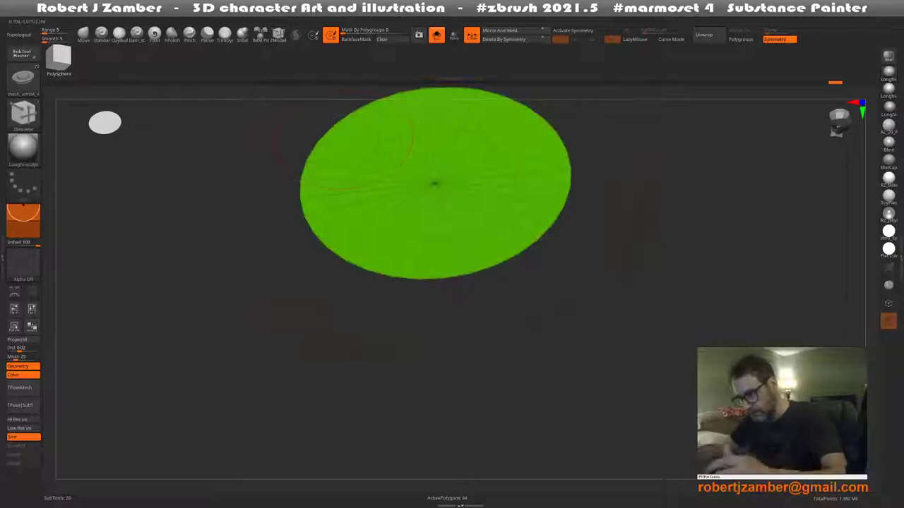
pyautogui.keyDown('ctrl'); pyautogui.keyDown('shift'); pyautogui.click(254, 184); pyautogui.keyUp('shift'); pyautogui.keyUp('ctrl')
pyautogui.moveTo(308, 227)
pyautogui.mouseDown()
pyautogui.moveTo(329, 243)
pyautogui.moveTo(305, 210)
pyautogui.mouseUp()
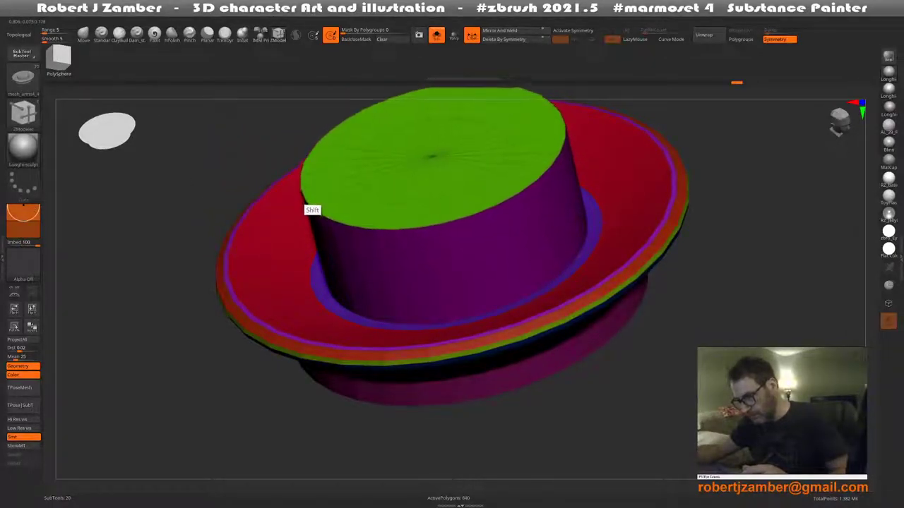
pyautogui.moveTo(305, 210); pyautogui.dragTo(316, 241)
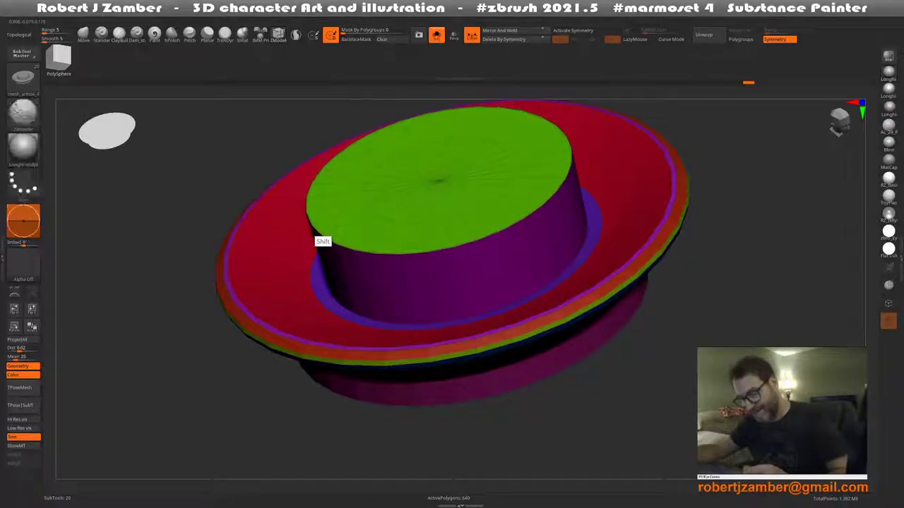
# Try Scale PolyLoop and Slide EdgeLoop Complete, settling on the Polygroup Loop action
pyautogui.moveTo(316, 241); pyautogui.dragTo(391, 237, button='right')
pyautogui.press('space')
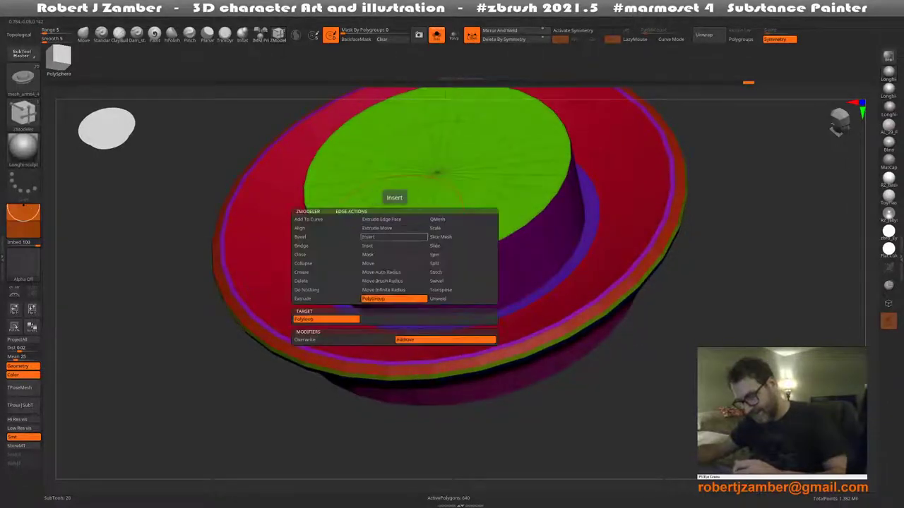
pyautogui.click(442, 228)
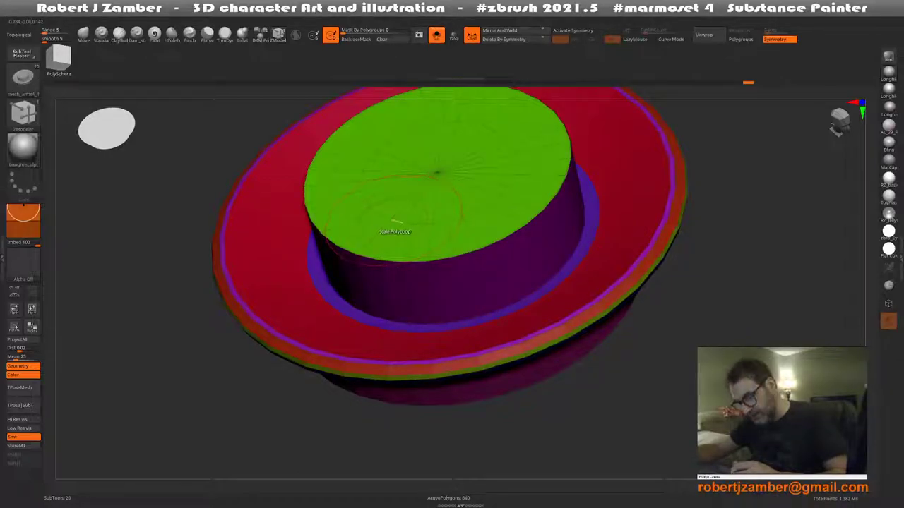
pyautogui.press('space')
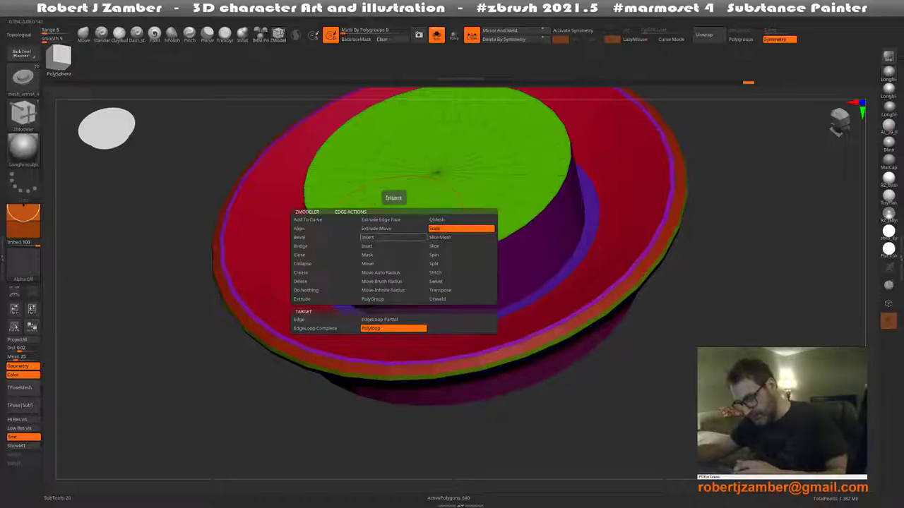
pyautogui.click(459, 246)
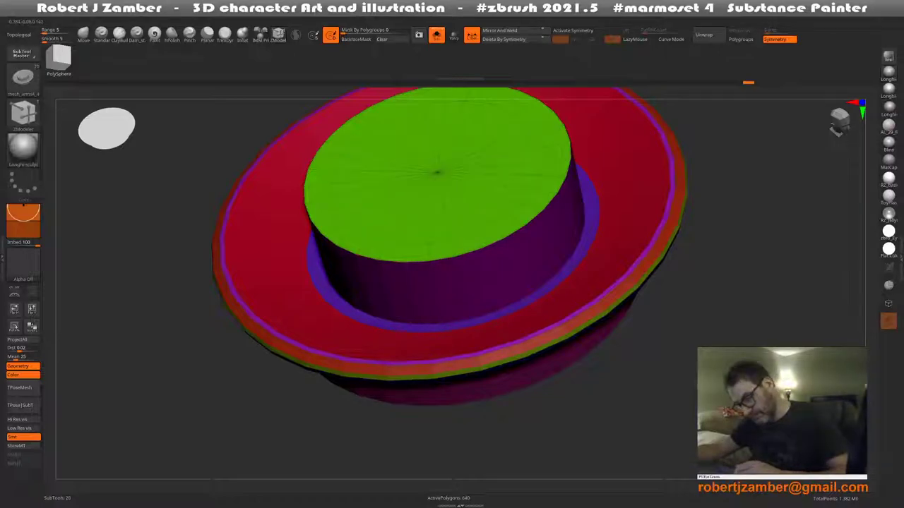
pyautogui.press('space')
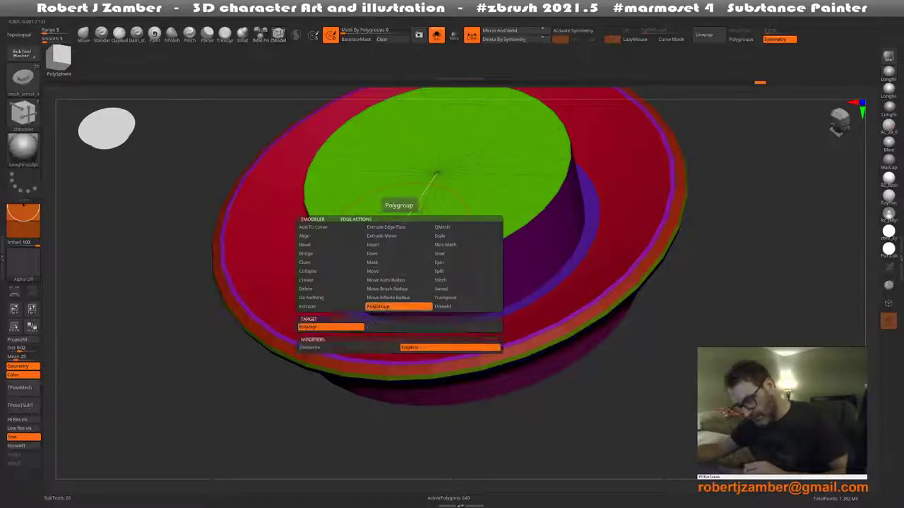
pyautogui.click(399, 305)
pyautogui.moveTo(399, 239); pyautogui.dragTo(390, 242, button='right')
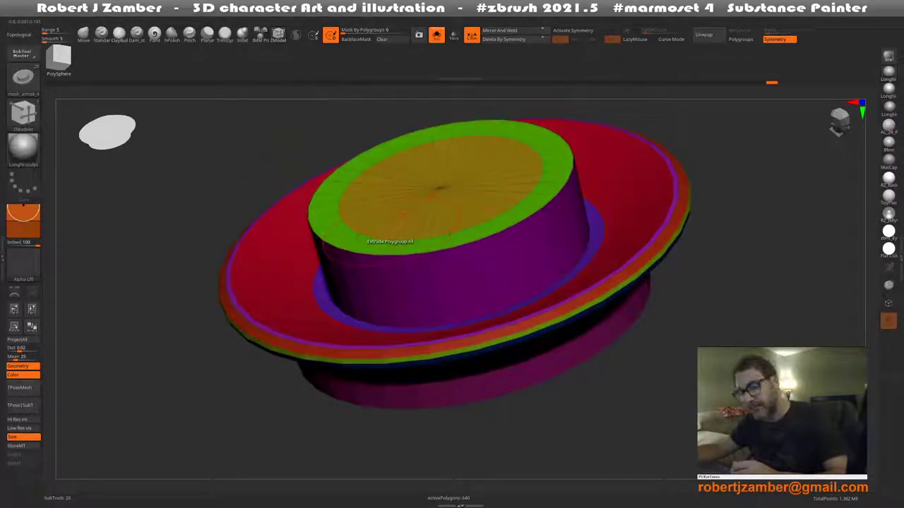
# Extrude the top cap upward into a tall cylinder, undoing a trial scale of its rim
pyautogui.moveTo(325, 244); pyautogui.dragTo(324, 226)
pyautogui.moveTo(437, 177); pyautogui.dragTo(426, 131)
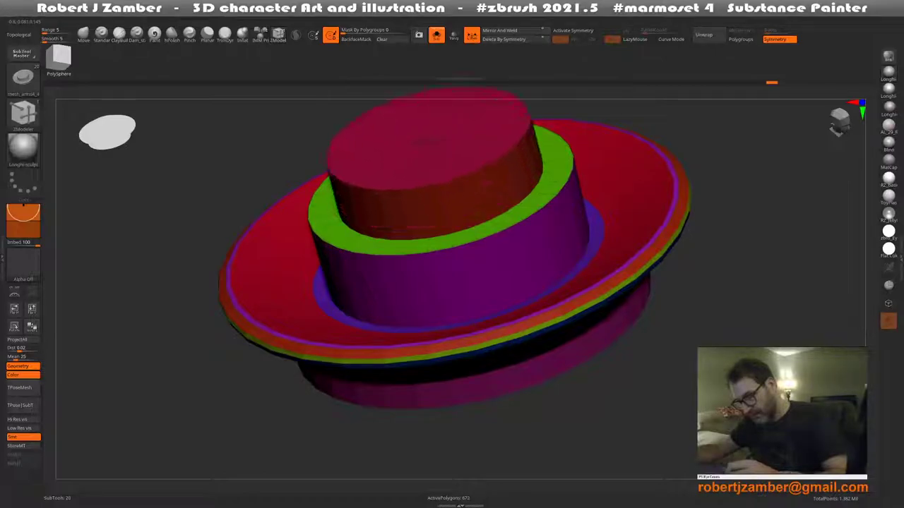
pyautogui.press('space')
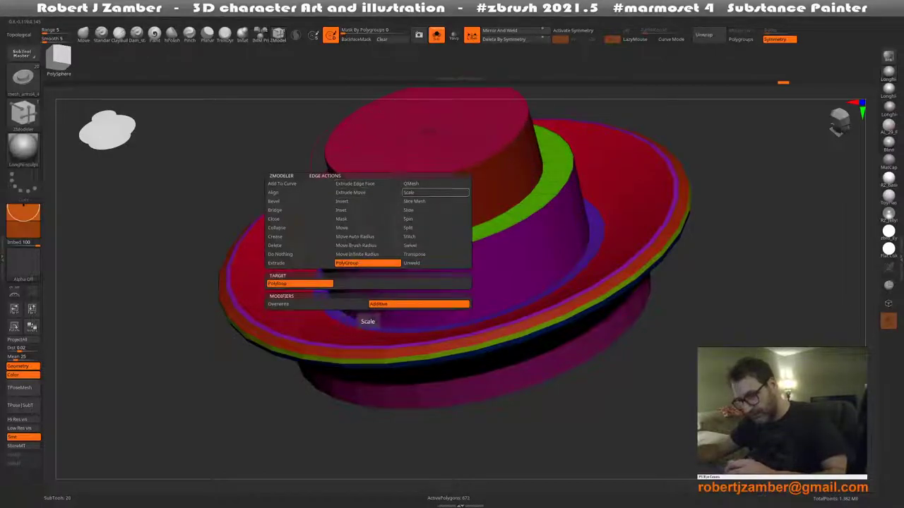
pyautogui.click(370, 318)
pyautogui.moveTo(369, 185); pyautogui.dragTo(345, 205)
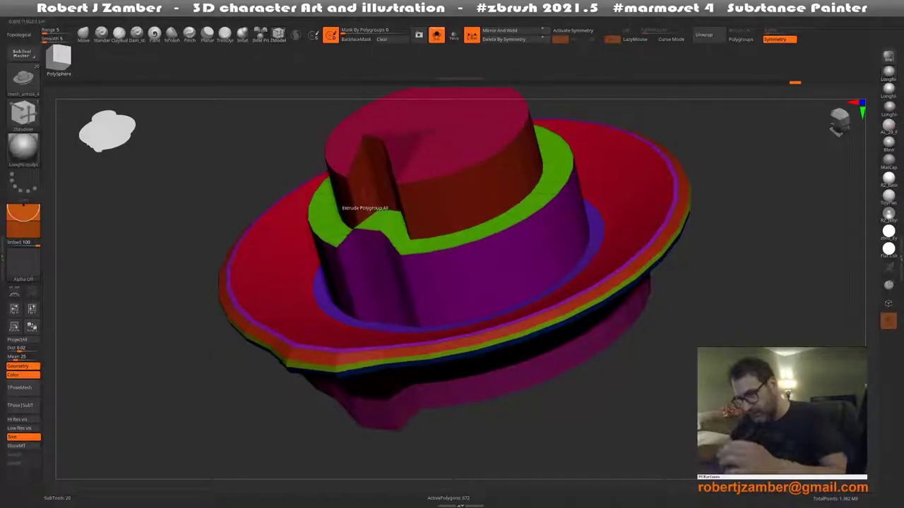
pyautogui.hotkey('ctrl', 'z')
pyautogui.moveTo(374, 211); pyautogui.dragTo(389, 257, button='right')
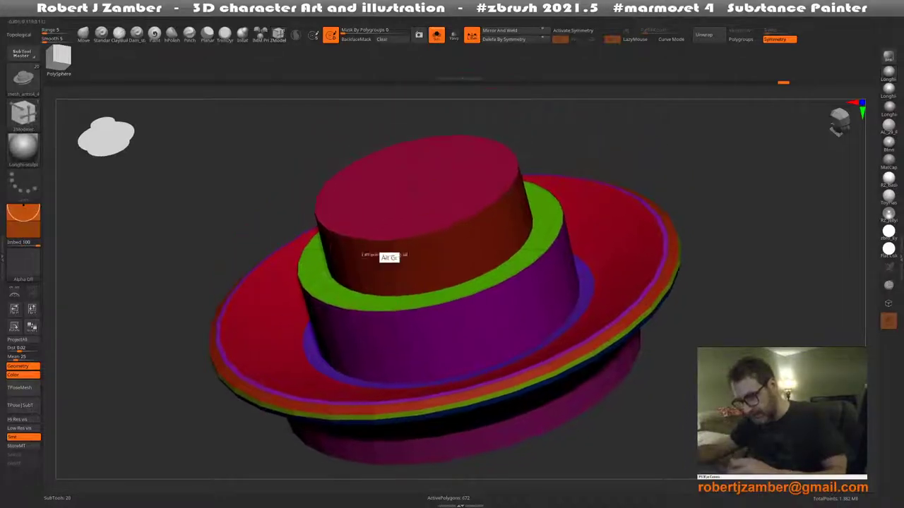
# Try the Insert and Split Point actions on the crown, undoing the accidental dents
pyautogui.press('space')
pyautogui.click(407, 241)
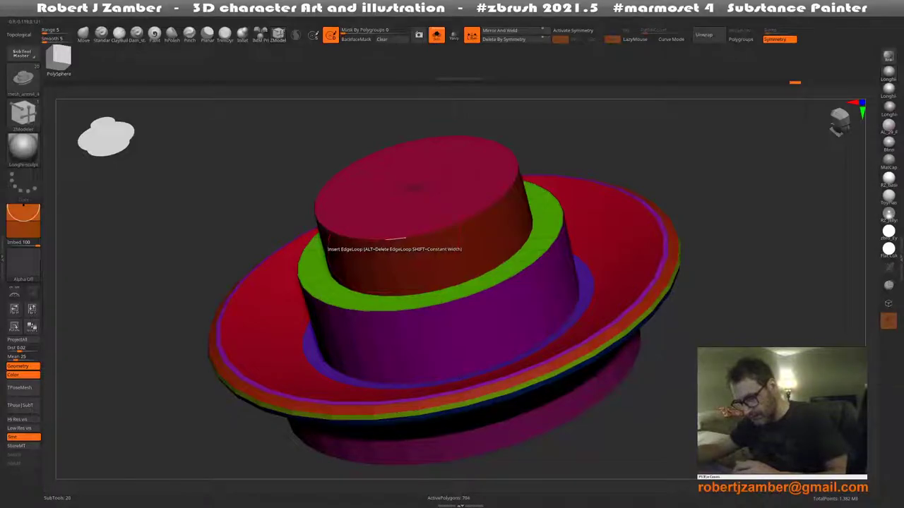
pyautogui.press('space')
pyautogui.click(433, 282)
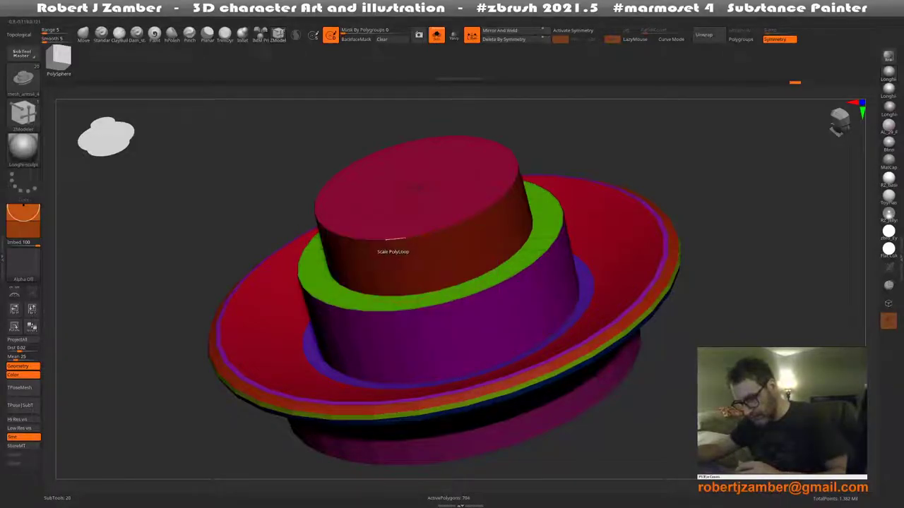
pyautogui.moveTo(386, 240); pyautogui.dragTo(385, 279)
pyautogui.hotkey('ctrl', 'z')
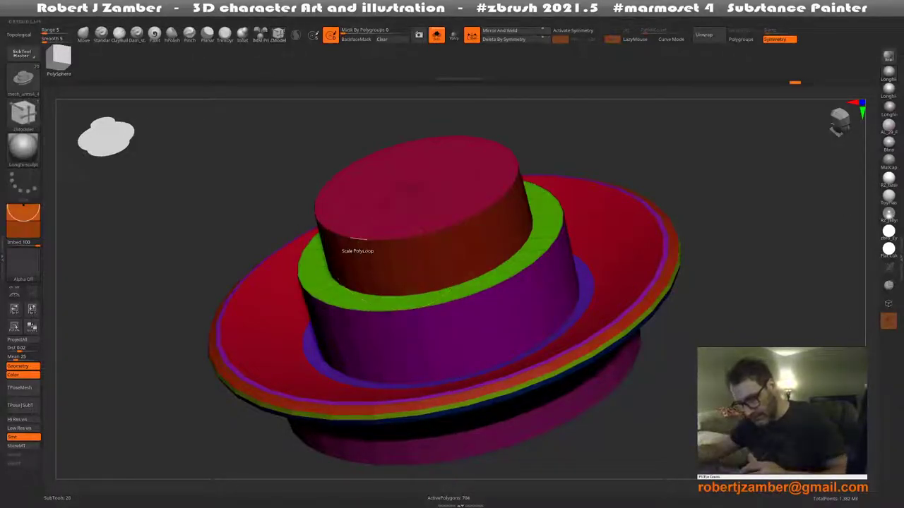
pyautogui.moveTo(351, 240); pyautogui.dragTo(356, 272)
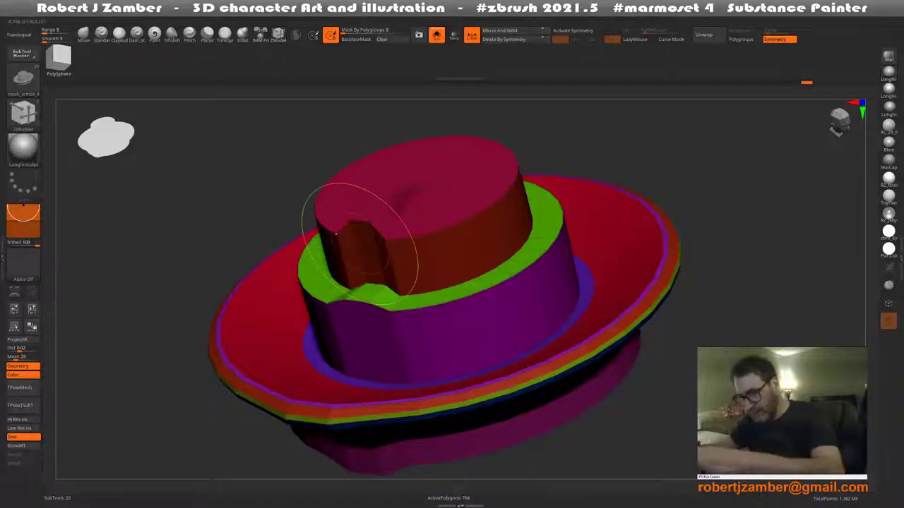
pyautogui.hotkey('ctrl', 'z')
# Target the complete edge loop and widen the top cylinder into a flared, overhanging lid
pyautogui.press('space')
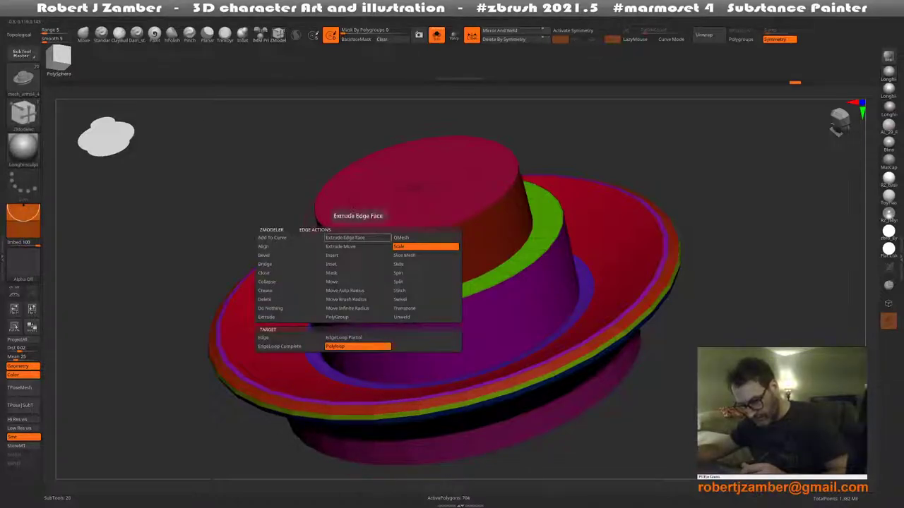
pyautogui.click(280, 346)
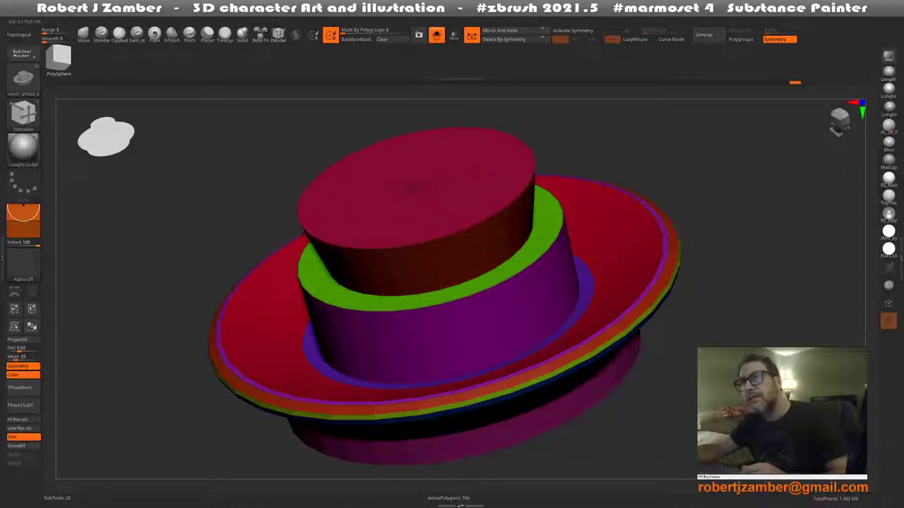
pyautogui.moveTo(339, 281); pyautogui.dragTo(354, 281)
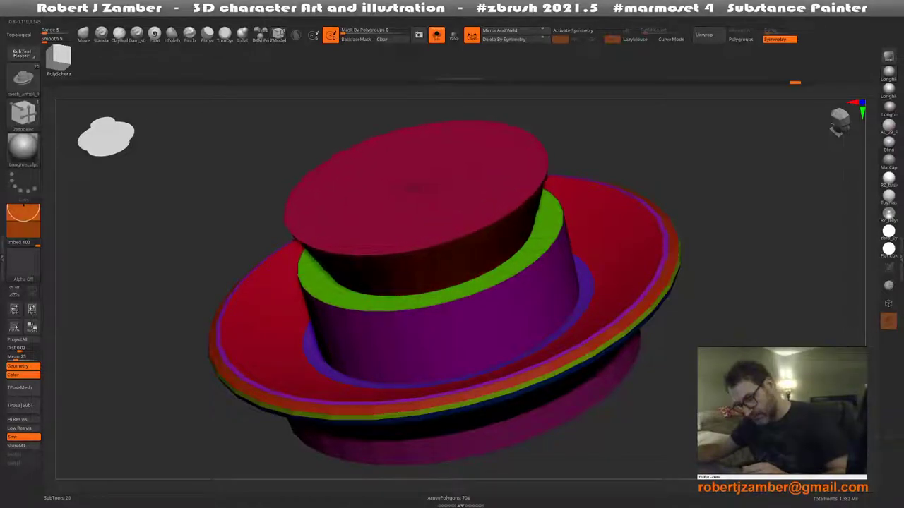
pyautogui.moveTo(396, 221)
pyautogui.mouseDown()
pyautogui.moveTo(385, 221)
pyautogui.moveTo(388, 261)
pyautogui.mouseUp()
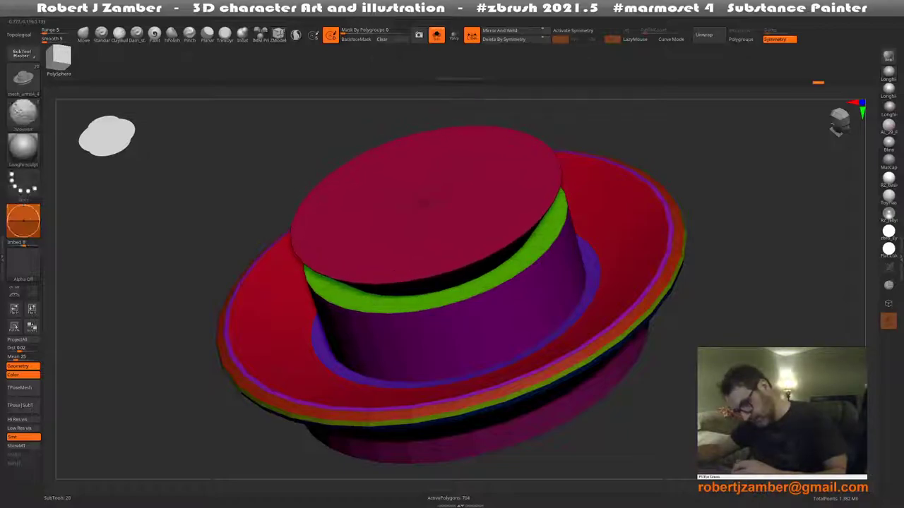
pyautogui.moveTo(388, 265)
pyautogui.mouseDown()
pyautogui.moveTo(346, 252)
pyautogui.moveTo(322, 261)
pyautogui.moveTo(333, 254)
pyautogui.mouseUp()
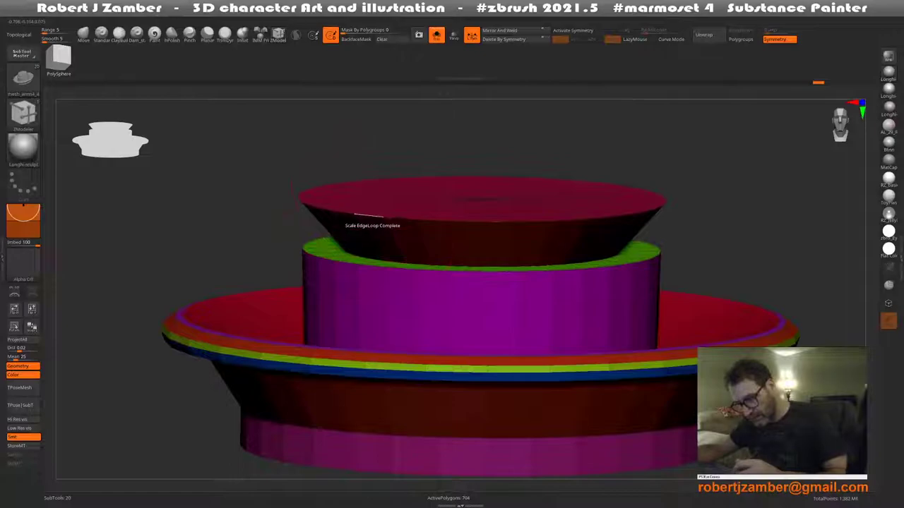
# Give the lid's side band a new PolyLoop polygroup and make the lid wider and slightly taller
pyautogui.moveTo(355, 214); pyautogui.dragTo(357, 190)
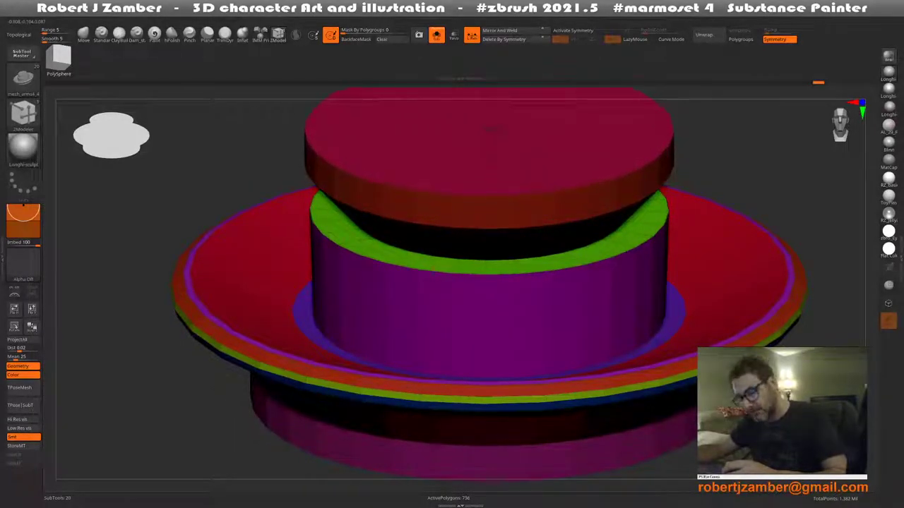
pyautogui.moveTo(363, 131)
pyautogui.mouseDown()
pyautogui.moveTo(342, 217)
pyautogui.moveTo(363, 197)
pyautogui.mouseUp()
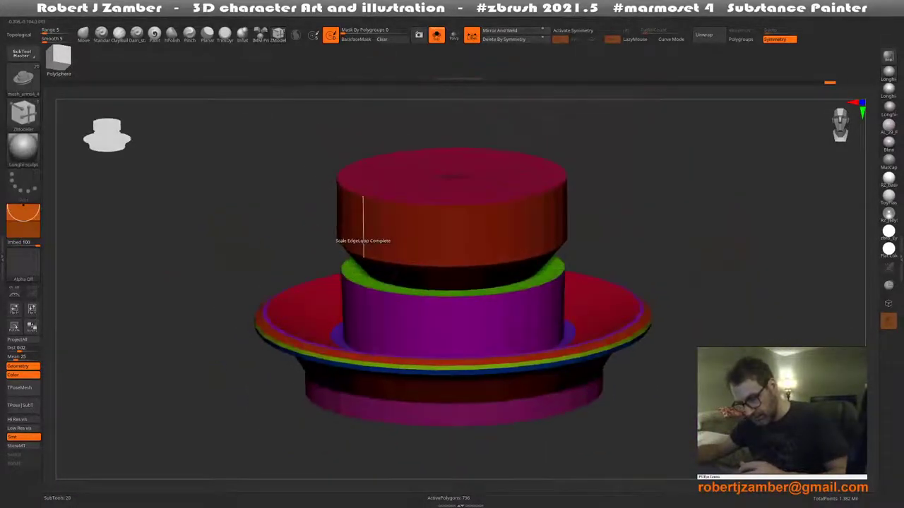
pyautogui.press('space')
pyautogui.click(359, 306)
pyautogui.click(375, 346)
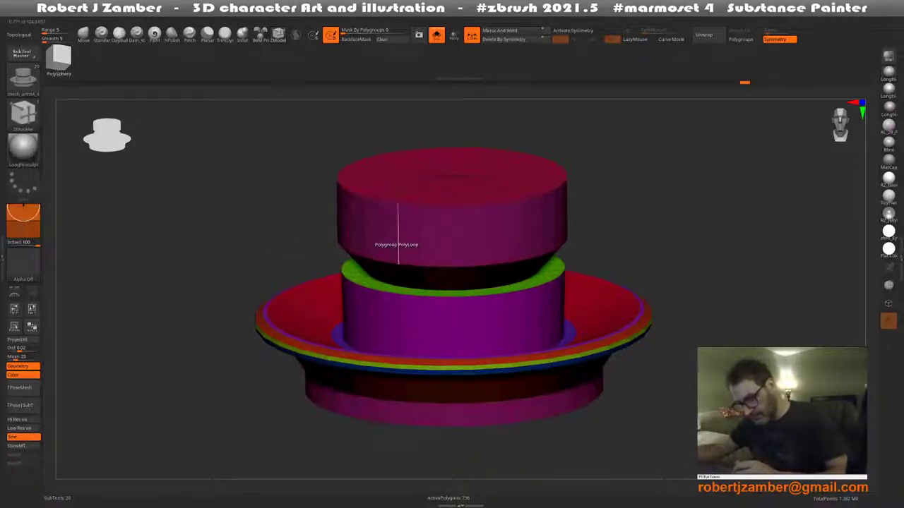
pyautogui.click(398, 245)
pyautogui.click(398, 245)
pyautogui.click(398, 245)
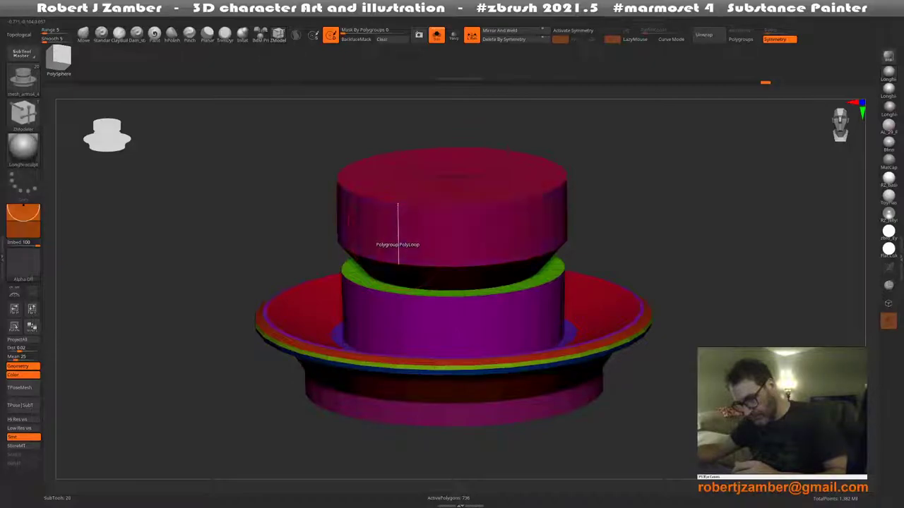
pyautogui.moveTo(370, 227); pyautogui.dragTo(355, 247)
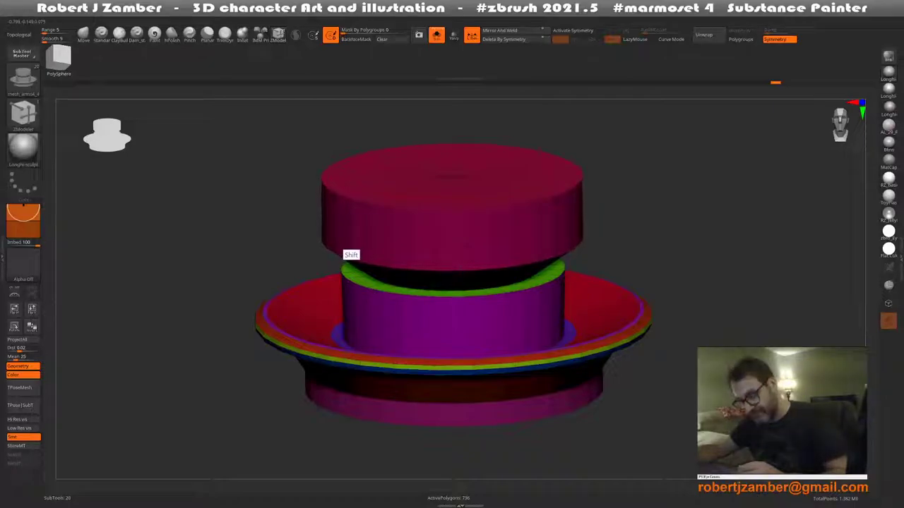
# Preview the smoothed jar from several angles, toggling polygroup colours off and on
pyautogui.moveTo(341, 249)
pyautogui.keyDown('shift'); pyautogui.mouseDown(button='right')
pyautogui.moveTo(332, 274)
pyautogui.moveTo(328, 261)
pyautogui.mouseUp(button='right'); pyautogui.keyUp('shift')
pyautogui.hotkey('shift', 'f')
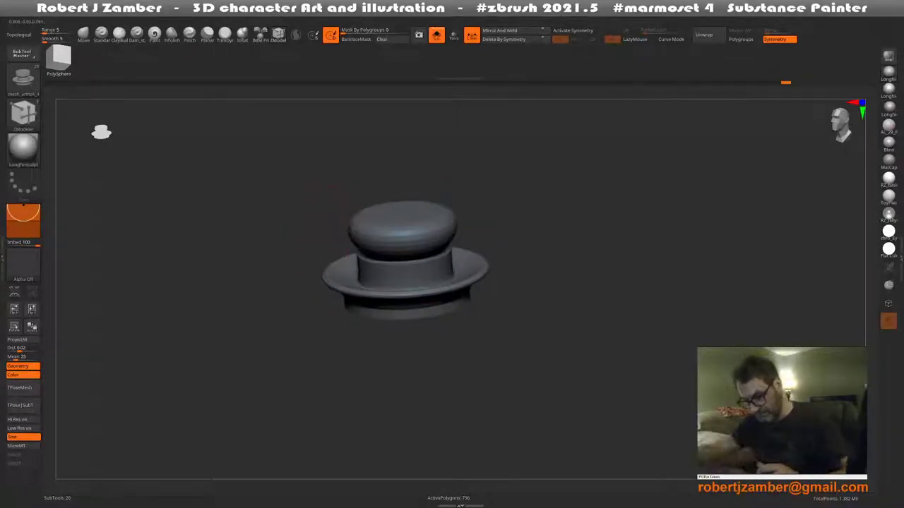
pyautogui.moveTo(331, 282)
pyautogui.mouseDown(button='right')
pyautogui.moveTo(318, 329)
pyautogui.moveTo(297, 308)
pyautogui.moveTo(296, 286)
pyautogui.mouseUp(button='right')
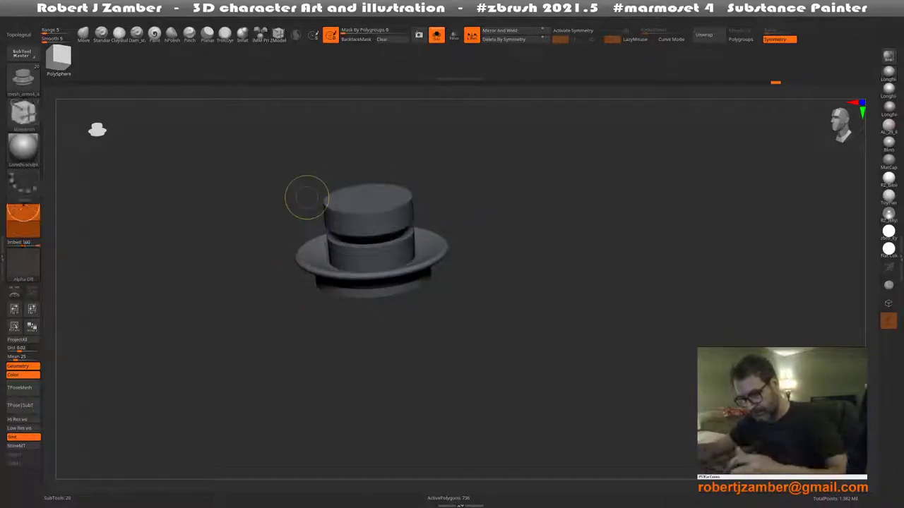
pyautogui.moveTo(305, 196)
pyautogui.keyDown('ctrl'); pyautogui.mouseDown(button='right')
pyautogui.moveTo(351, 264)
pyautogui.moveTo(343, 260)
pyautogui.moveTo(336, 284)
pyautogui.mouseUp(button='right'); pyautogui.keyUp('ctrl')
pyautogui.hotkey('shift', 'f')
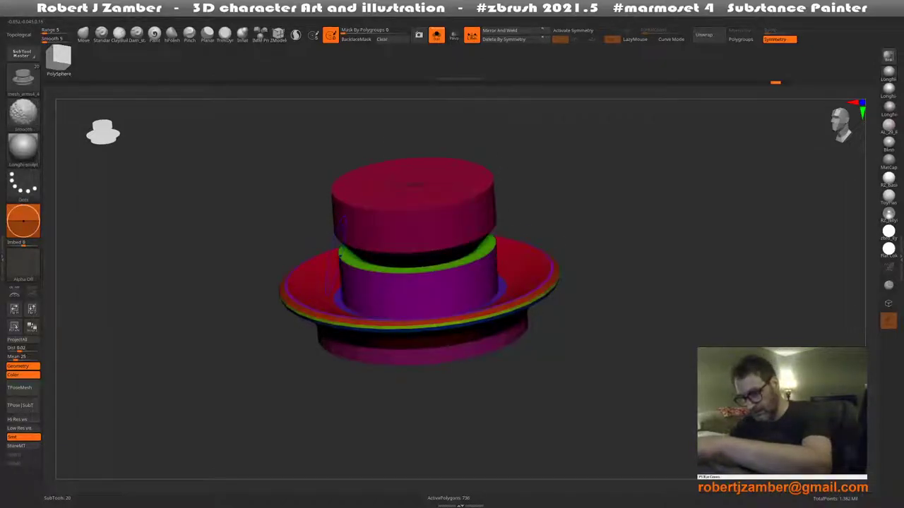
pyautogui.hotkey('shift', 'f')
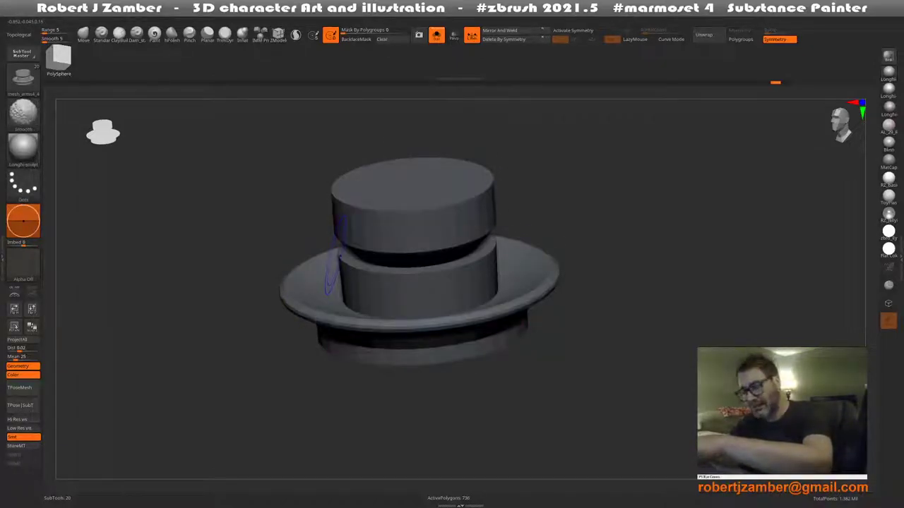
pyautogui.hotkey('shift', 'f')
pyautogui.hotkey('ctrl', 'shift')
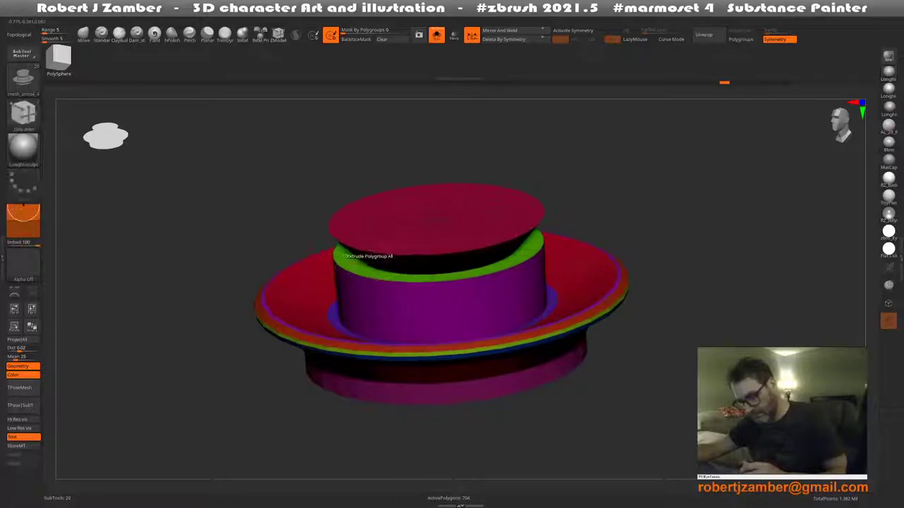
# Extrude the lid top upward twice and make its inner top face a purple polygroup
pyautogui.moveTo(433, 210); pyautogui.dragTo(433, 194)
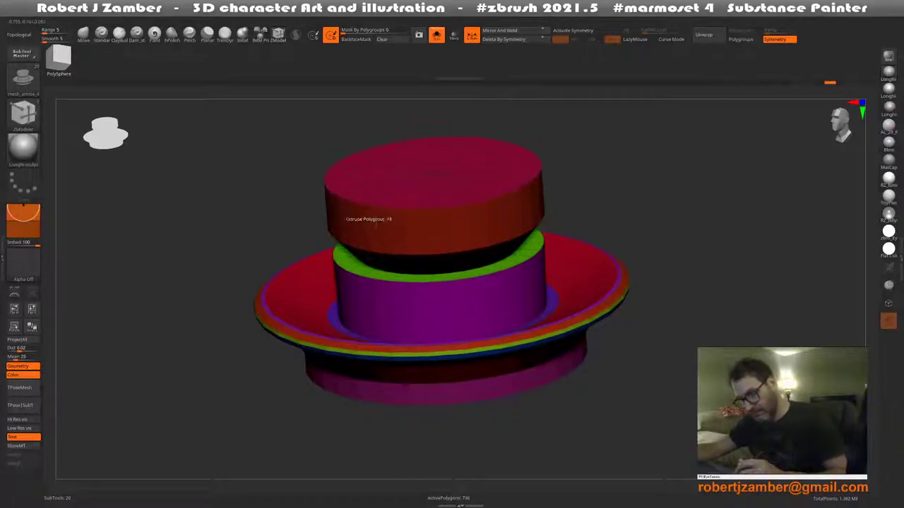
pyautogui.moveTo(374, 212)
pyautogui.mouseDown(button='right')
pyautogui.moveTo(353, 231)
pyautogui.moveTo(362, 201)
pyautogui.mouseUp(button='right')
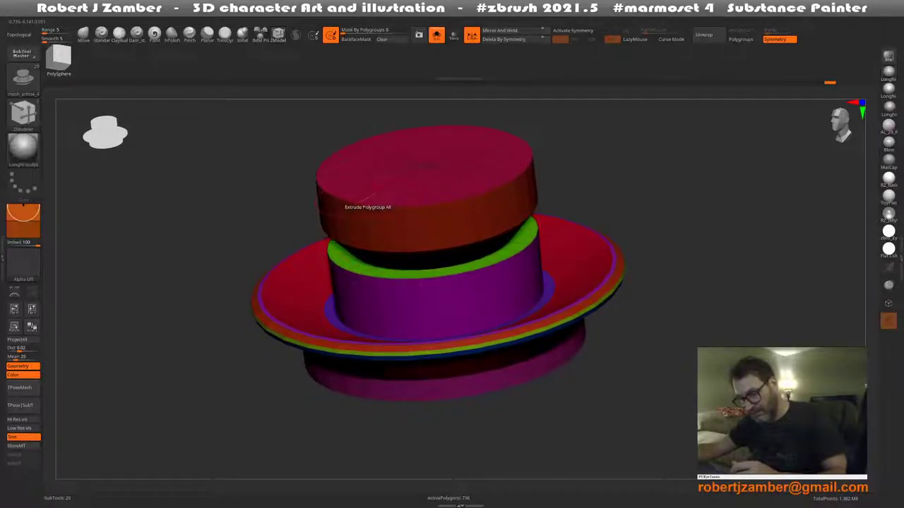
pyautogui.moveTo(343, 206); pyautogui.dragTo(343, 199)
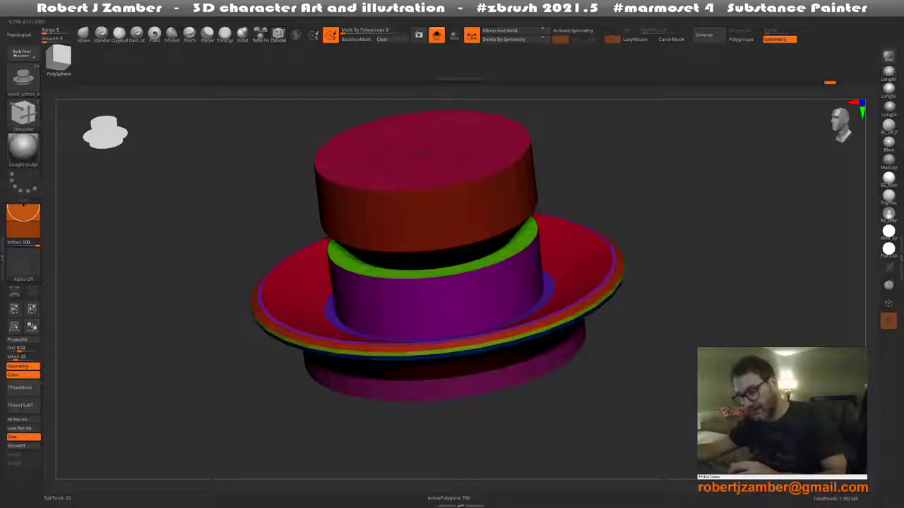
pyautogui.moveTo(343, 197)
pyautogui.mouseDown(button='right')
pyautogui.moveTo(354, 261)
pyautogui.moveTo(385, 192)
pyautogui.moveTo(367, 243)
pyautogui.mouseUp(button='right')
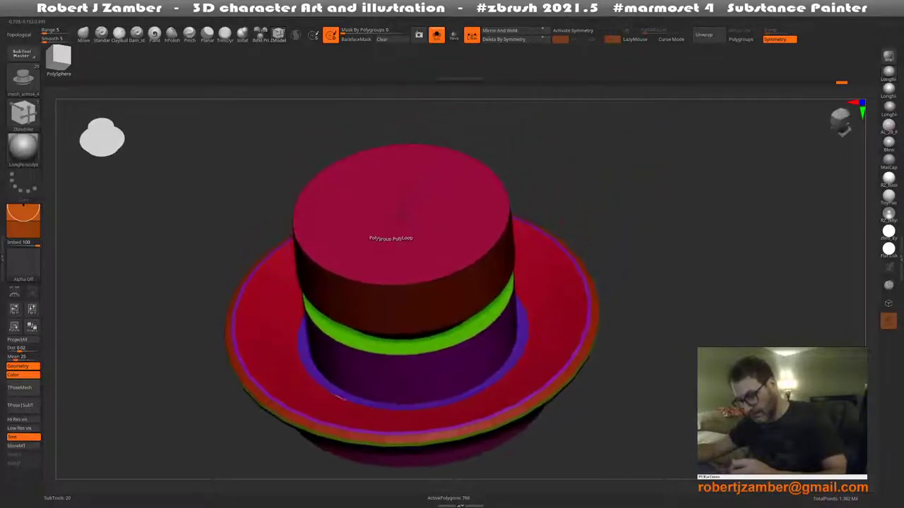
pyautogui.click(400, 215)
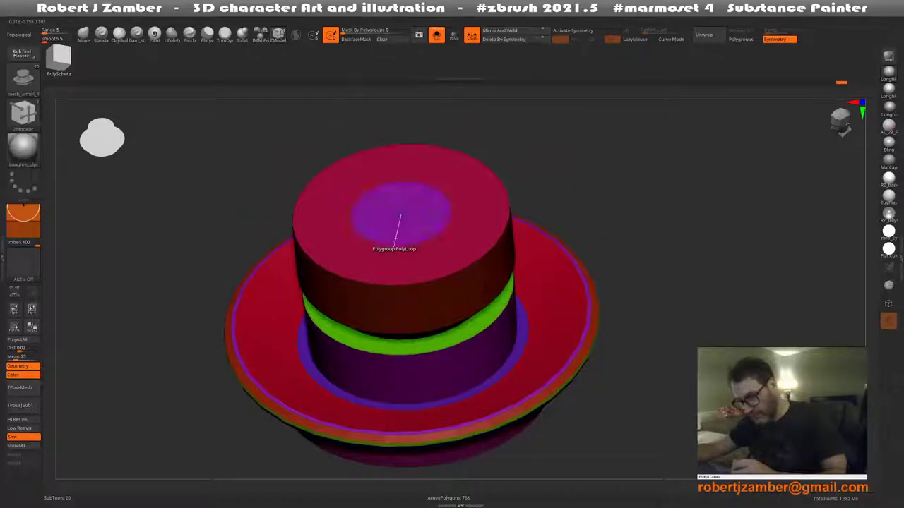
pyautogui.moveTo(399, 216); pyautogui.dragTo(410, 221, button='right')
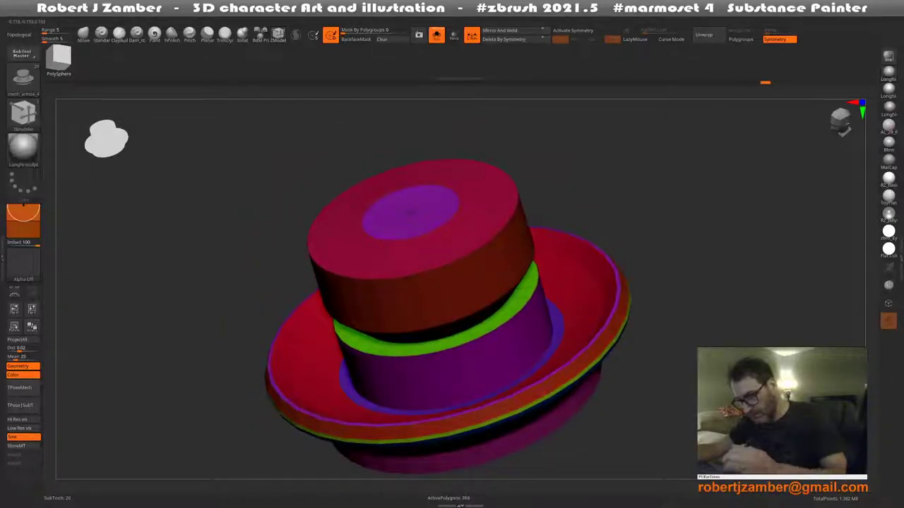
# Smooth the lid top around the purple area and preview the jar smoothed in plain grey
pyautogui.press('shift')
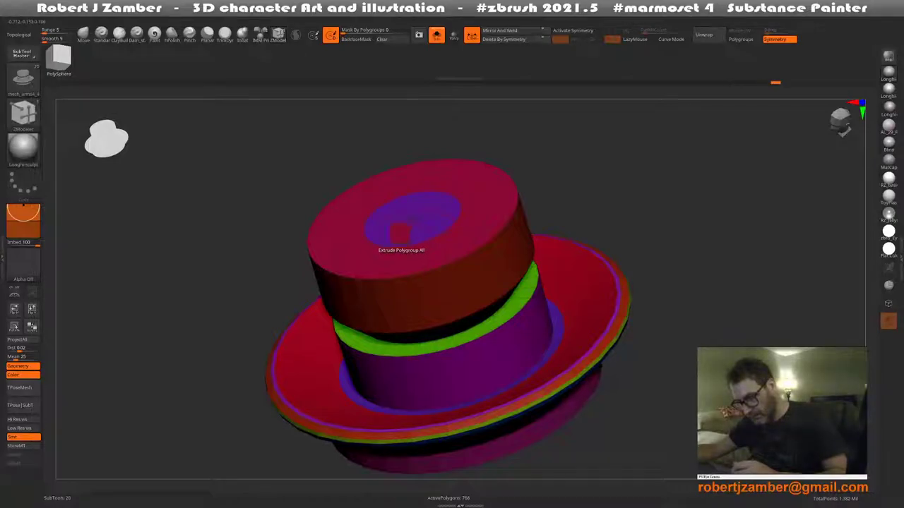
pyautogui.press('shift')
pyautogui.keyDown('shift'); pyautogui.moveTo(391, 225); pyautogui.dragTo(387, 212); pyautogui.keyUp('shift')
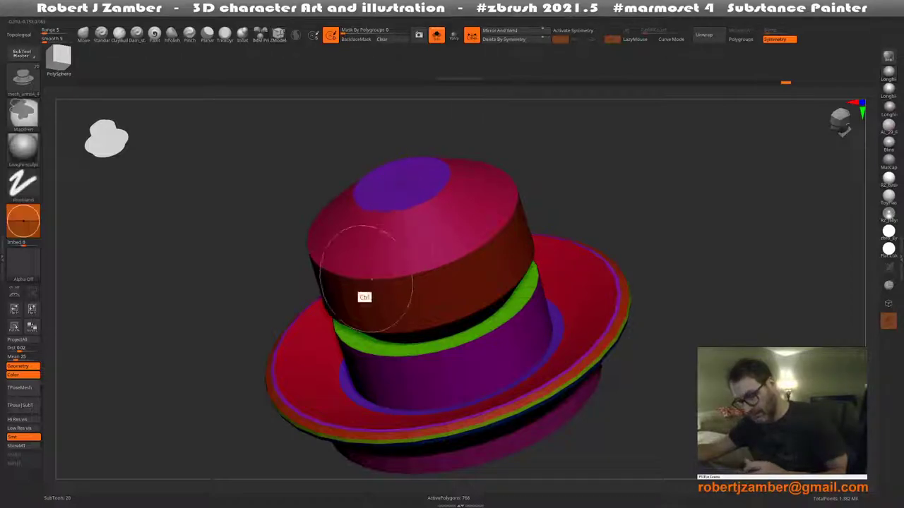
pyautogui.keyDown('shift'); pyautogui.moveTo(363, 296); pyautogui.dragTo(344, 258, button='right'); pyautogui.keyUp('shift')
pyautogui.moveTo(298, 314)
pyautogui.keyDown('alt'); pyautogui.mouseDown(button='right')
pyautogui.moveTo(405, 237)
pyautogui.moveTo(333, 296)
pyautogui.moveTo(342, 352)
pyautogui.mouseUp(button='right'); pyautogui.keyUp('alt')
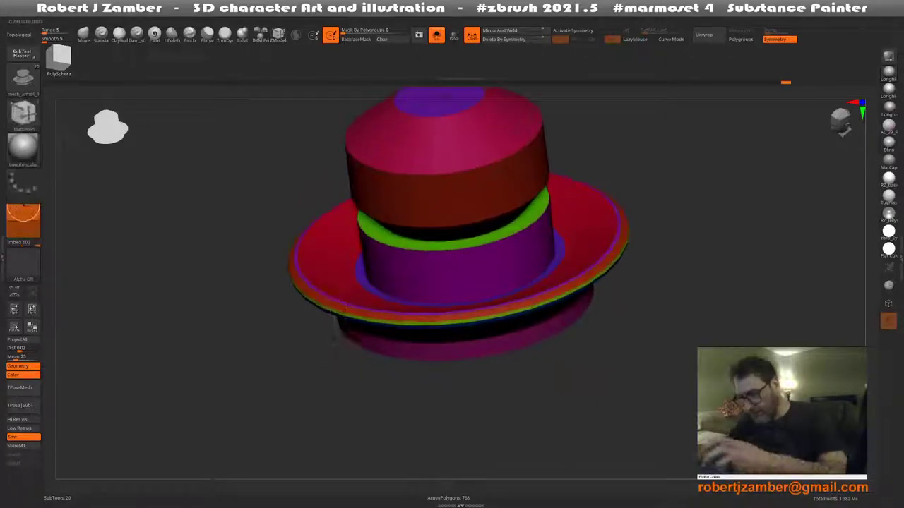
pyautogui.hotkey('shift', 'f')
pyautogui.hotkey('ctrl', 'z')
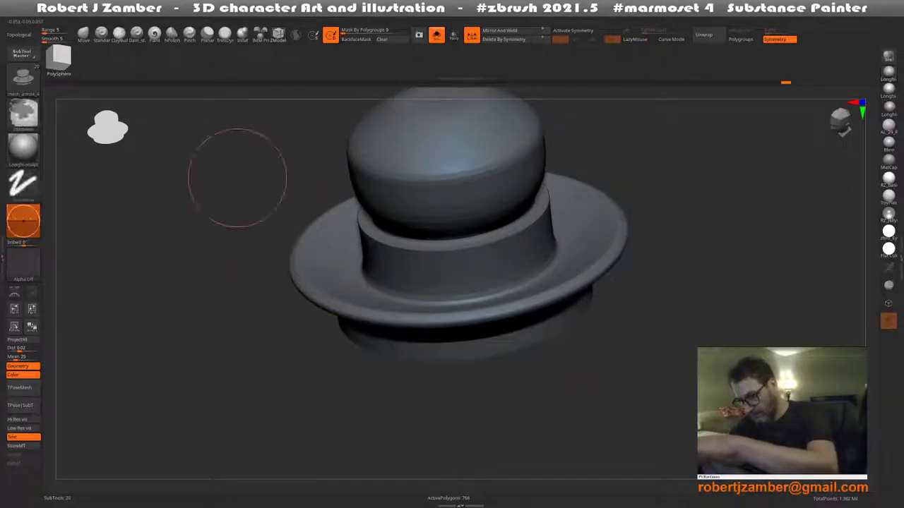
pyautogui.hotkey('ctrl', 'shift', 'z')
pyautogui.moveTo(383, 202)
pyautogui.mouseDown(button='right')
pyautogui.moveTo(346, 268)
pyautogui.moveTo(353, 248)
pyautogui.moveTo(358, 254)
pyautogui.moveTo(361, 215)
pyautogui.mouseUp(button='right')
pyautogui.hotkey('shift', 'f')
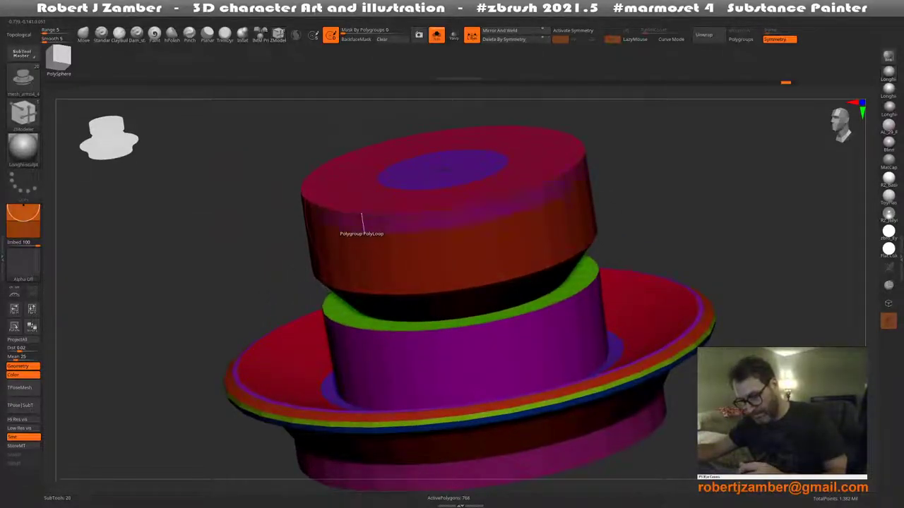
# Push the lid's side band outward slightly, undoing a trial extrusion of the top band
pyautogui.moveTo(343, 220); pyautogui.dragTo(343, 212)
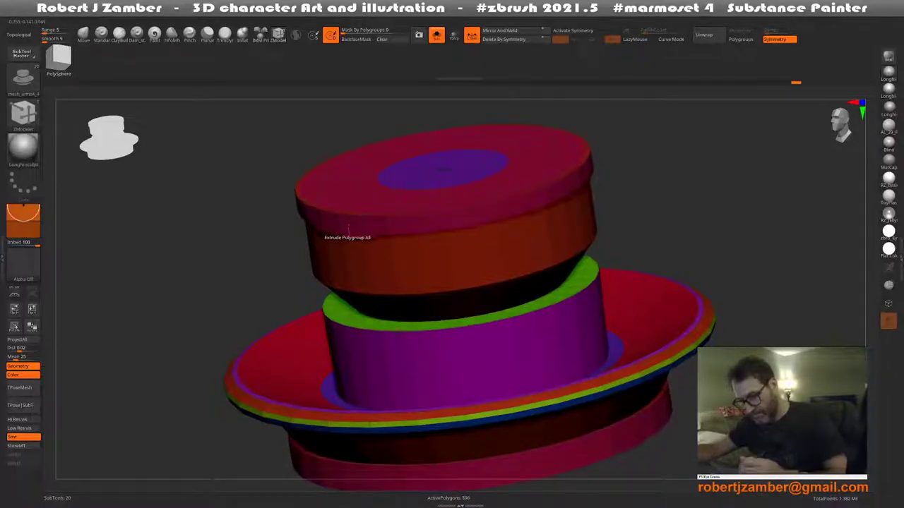
pyautogui.moveTo(433, 282); pyautogui.dragTo(374, 251, button='right')
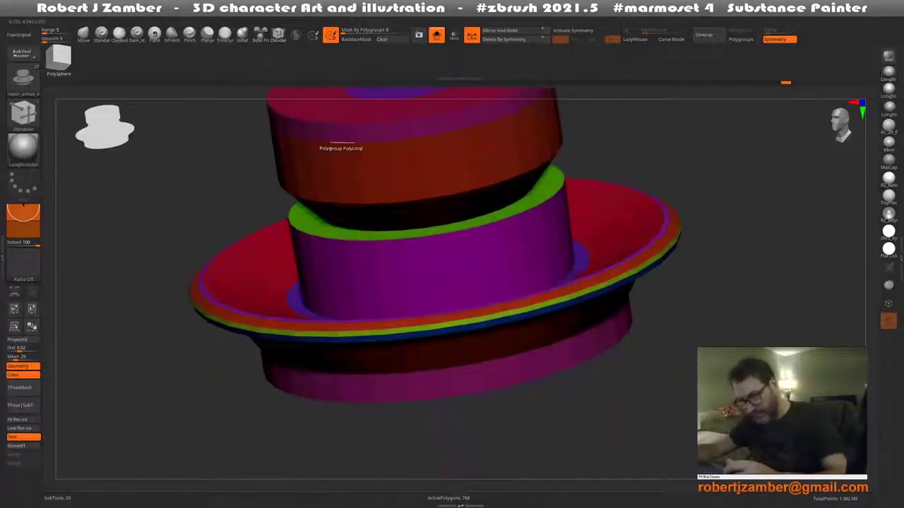
pyautogui.moveTo(341, 144); pyautogui.dragTo(383, 339, button='right')
pyautogui.keyDown('ctrl'); pyautogui.keyDown('shift'); pyautogui.click(383, 363); pyautogui.keyUp('shift'); pyautogui.keyUp('ctrl')
pyautogui.keyDown('ctrl'); pyautogui.keyDown('shift'); pyautogui.click(336, 282); pyautogui.keyUp('shift'); pyautogui.keyUp('ctrl')
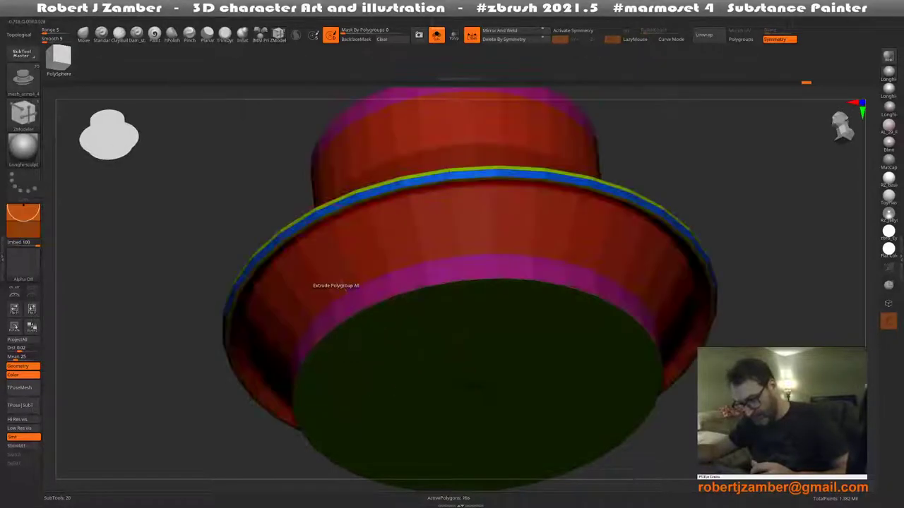
pyautogui.moveTo(335, 285); pyautogui.dragTo(343, 173, button='right')
pyautogui.click(359, 154)
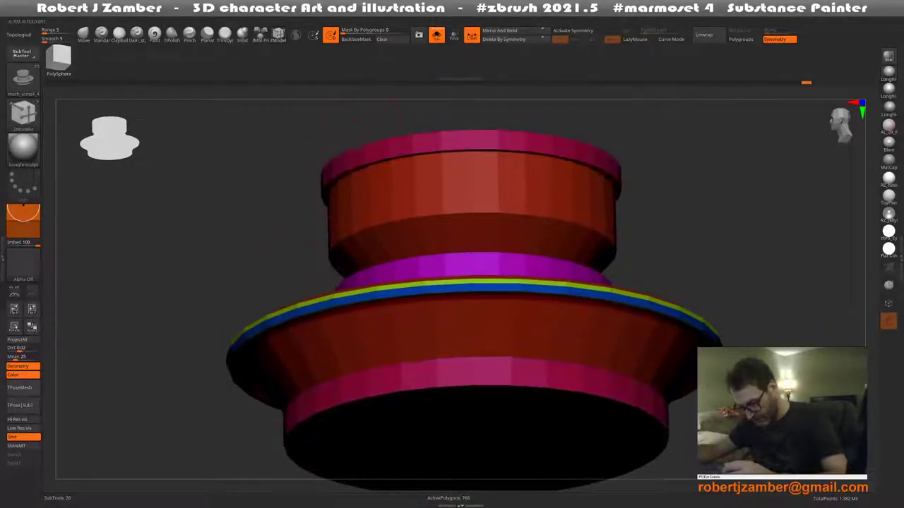
pyautogui.press('ctrl')
pyautogui.hotkey('ctrl', 'z')
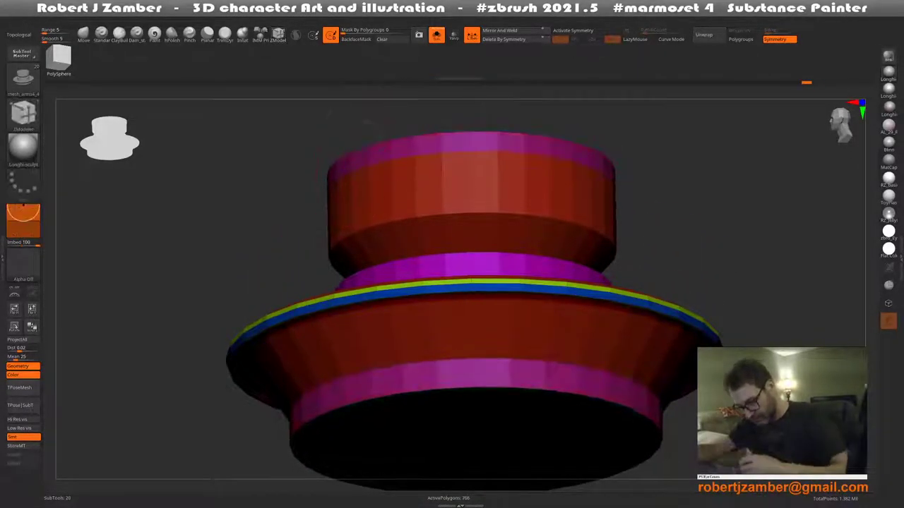
# Polygroup the pink band and the lid's top face, then extrude the top face upward
pyautogui.click(403, 388)
pyautogui.moveTo(403, 388)
pyautogui.mouseDown()
pyautogui.moveTo(389, 163)
pyautogui.moveTo(466, 173)
pyautogui.mouseUp()
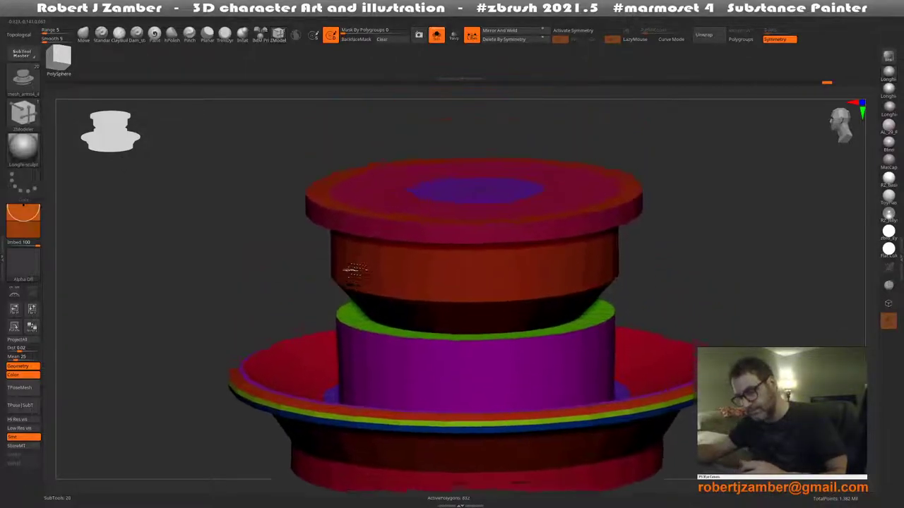
pyautogui.moveTo(360, 201)
pyautogui.keyDown('shift'); pyautogui.mouseDown()
pyautogui.moveTo(364, 275)
pyautogui.moveTo(384, 292)
pyautogui.moveTo(417, 277)
pyautogui.mouseUp(); pyautogui.keyUp('shift')
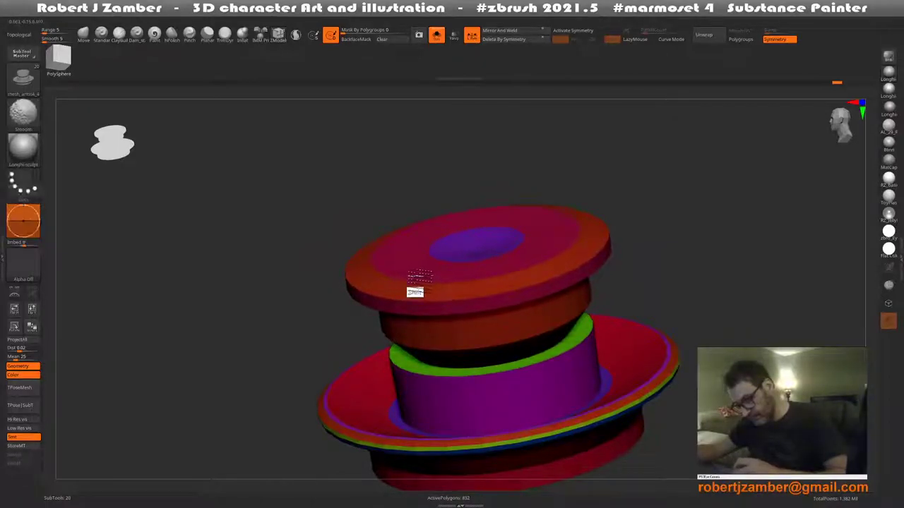
pyautogui.moveTo(414, 293)
pyautogui.keyDown('ctrl'); pyautogui.mouseDown(button='right')
pyautogui.moveTo(444, 291)
pyautogui.moveTo(443, 252)
pyautogui.mouseUp(button='right'); pyautogui.keyUp('ctrl')
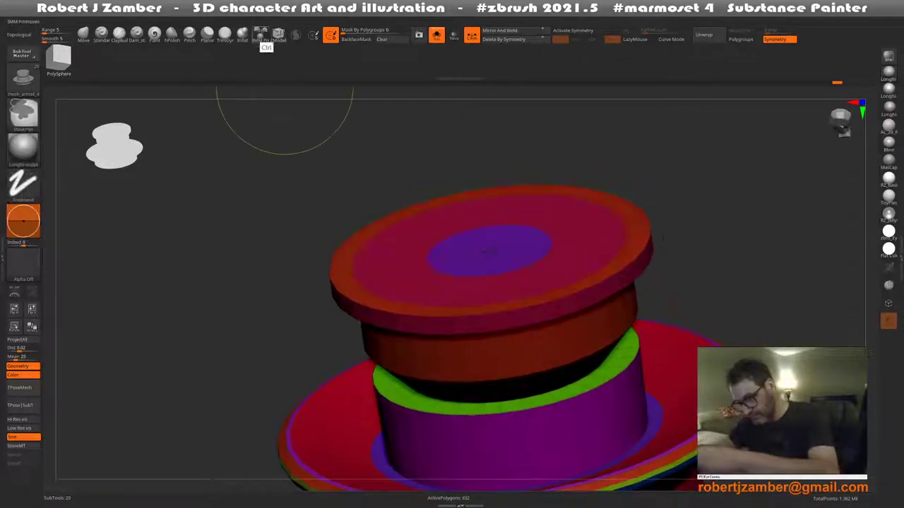
pyautogui.click(279, 34)
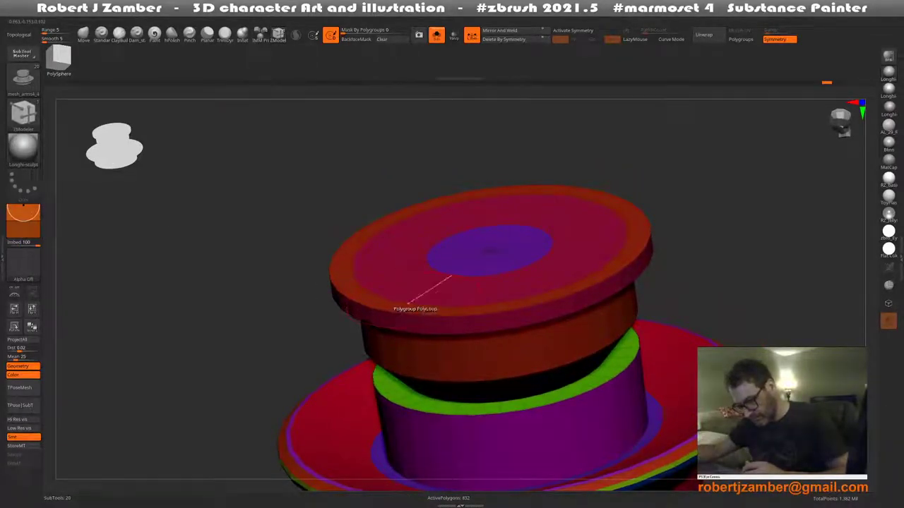
pyautogui.click(408, 304)
pyautogui.moveTo(429, 294)
pyautogui.mouseDown()
pyautogui.moveTo(416, 186)
pyautogui.moveTo(268, 167)
pyautogui.mouseUp()
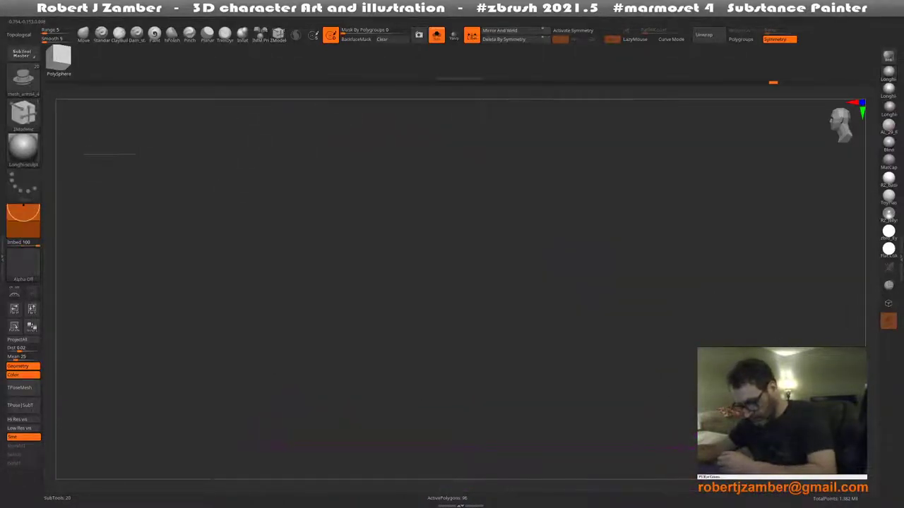
# Undo the oversized extrusion and re-extrude the lid's inner top disc as a shallow step
pyautogui.hotkey('ctrl', 'z')
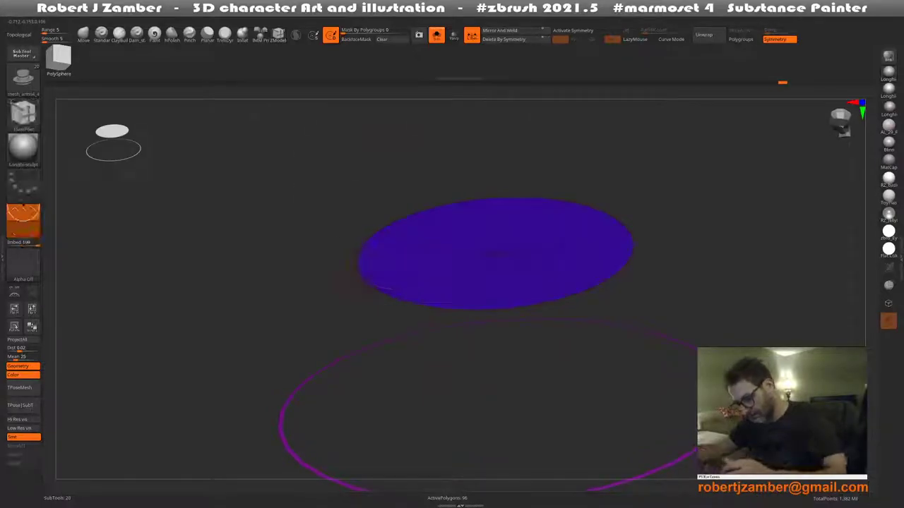
pyautogui.hotkey('ctrl', 'z')
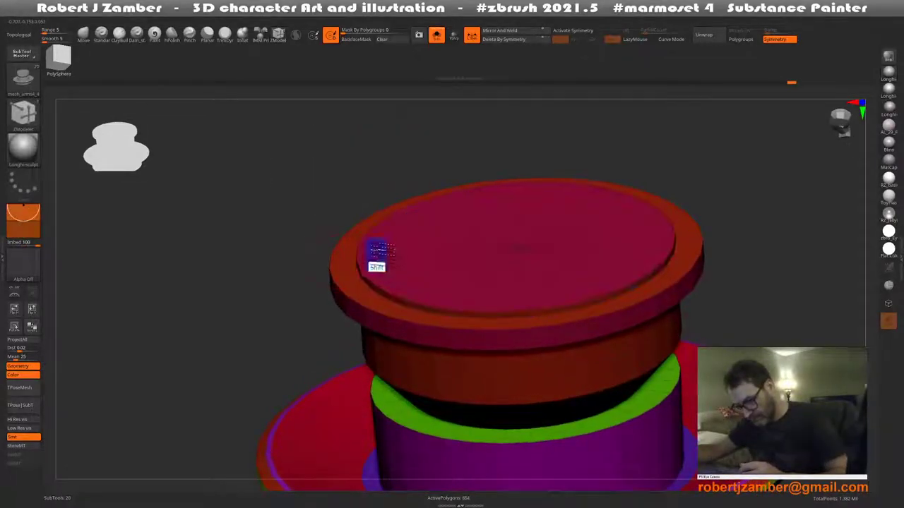
pyautogui.moveTo(374, 252); pyautogui.dragTo(381, 240)
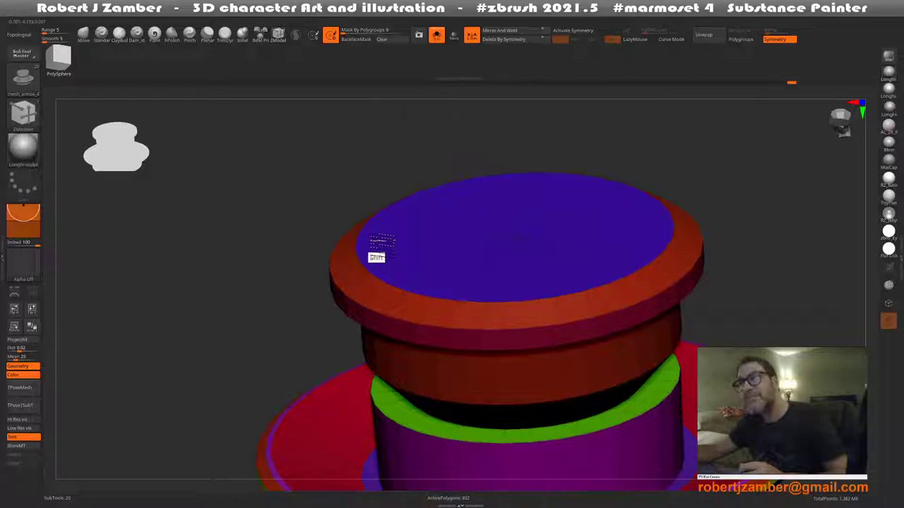
pyautogui.moveTo(382, 240); pyautogui.dragTo(385, 265)
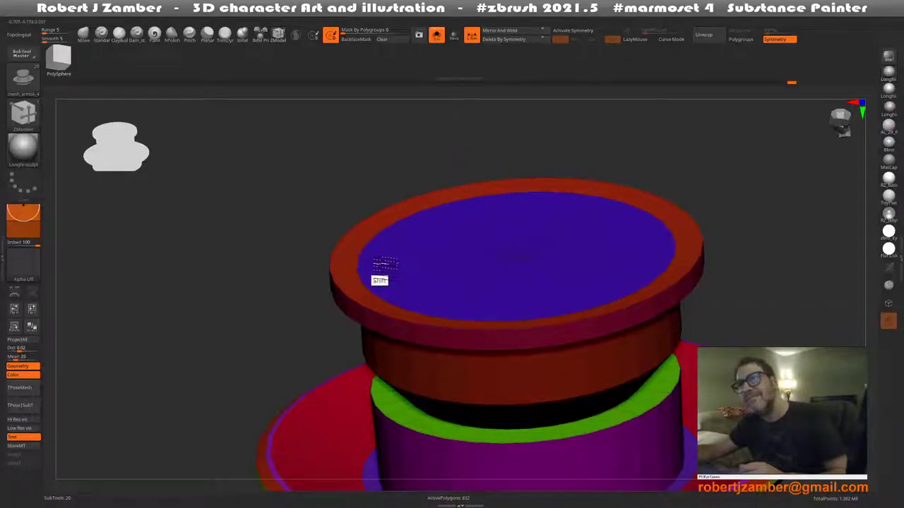
pyautogui.moveTo(385, 264); pyautogui.dragTo(399, 243)
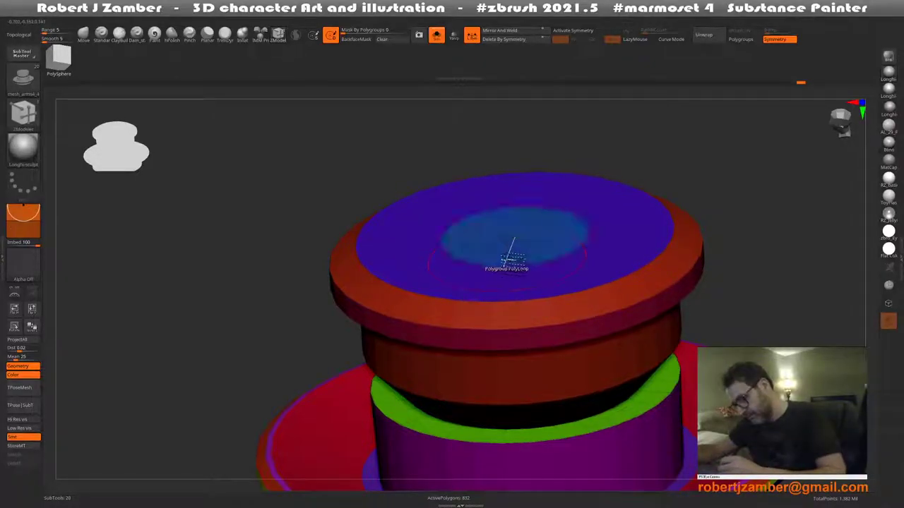
pyautogui.moveTo(505, 261)
pyautogui.keyDown('shift'); pyautogui.mouseDown()
pyautogui.moveTo(505, 238)
pyautogui.moveTo(362, 266)
pyautogui.mouseUp(); pyautogui.keyUp('shift')
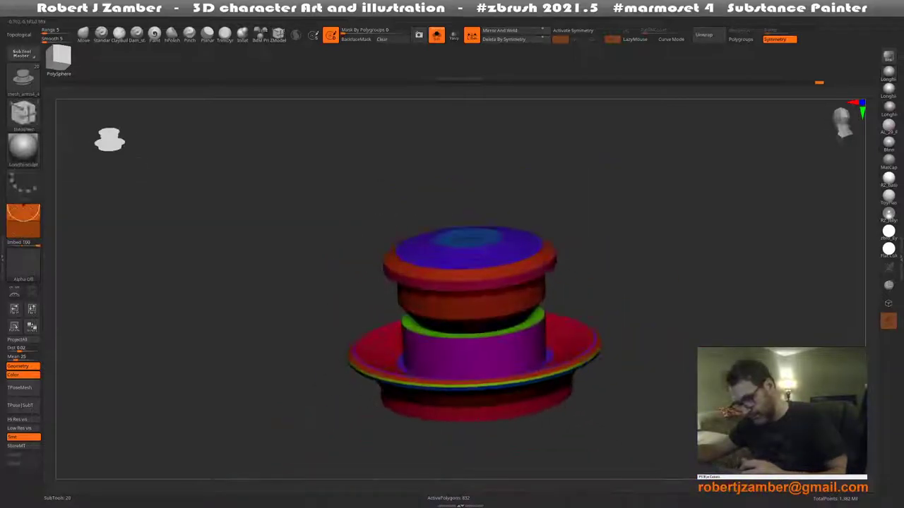
pyautogui.moveTo(363, 266)
pyautogui.keyDown('alt'); pyautogui.mouseDown(button='right')
pyautogui.moveTo(358, 259)
pyautogui.moveTo(383, 243)
pyautogui.moveTo(383, 268)
pyautogui.moveTo(374, 253)
pyautogui.mouseUp(button='right'); pyautogui.keyUp('alt')
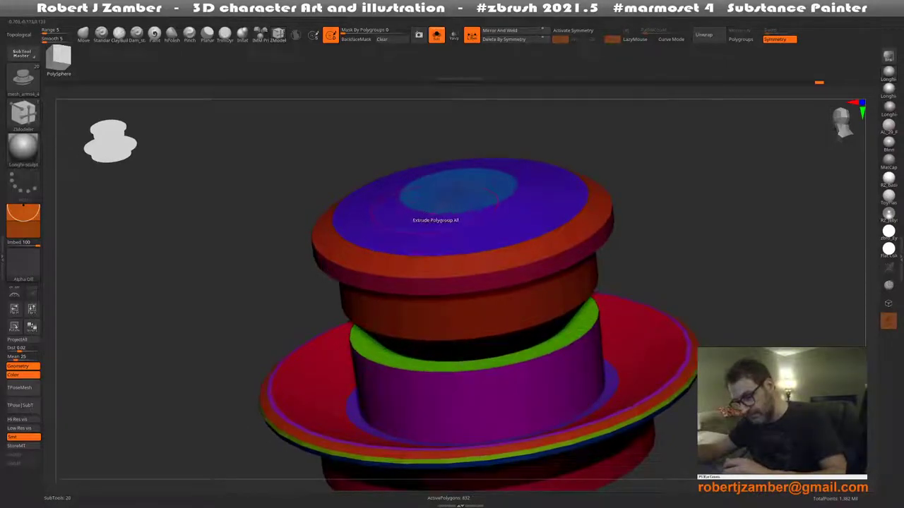
# Show the other subtools to view the jar on the ledge beside the vase
pyautogui.press('shift')
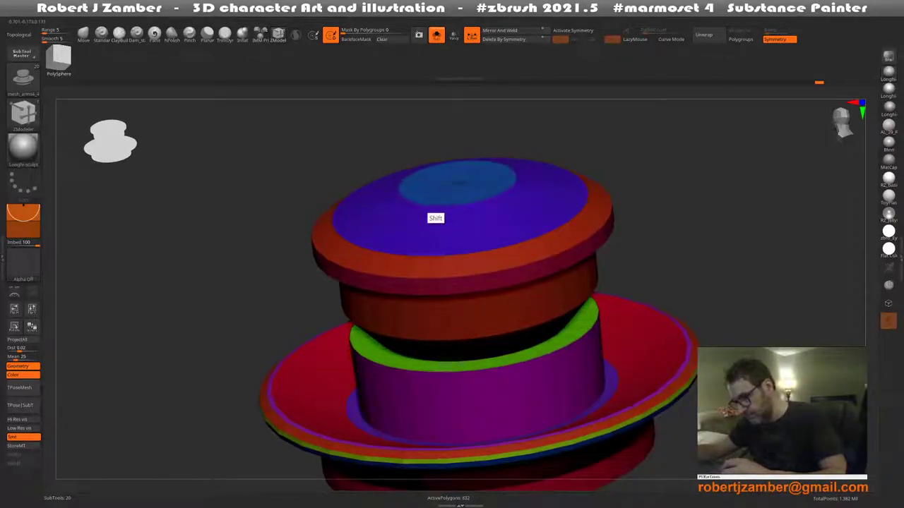
pyautogui.moveTo(435, 217)
pyautogui.keyDown('shift'); pyautogui.mouseDown(button='right')
pyautogui.moveTo(373, 192)
pyautogui.moveTo(353, 226)
pyautogui.moveTo(335, 232)
pyautogui.mouseUp(button='right'); pyautogui.keyUp('shift')
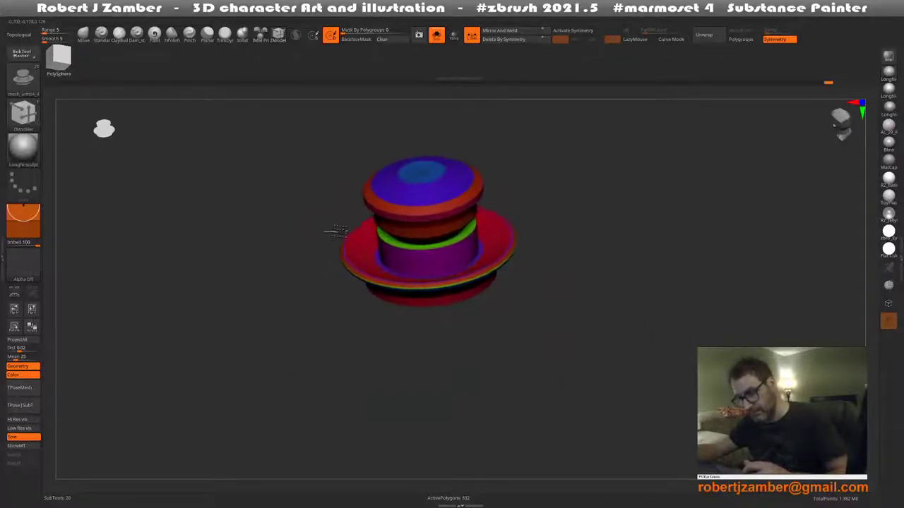
pyautogui.hotkey('shift', 'ctrl', 's')
pyautogui.moveTo(336, 232)
pyautogui.mouseDown(button='right')
pyautogui.moveTo(341, 258)
pyautogui.moveTo(333, 266)
pyautogui.mouseUp(button='right')
pyautogui.moveTo(363, 301)
pyautogui.mouseDown(button='right')
pyautogui.moveTo(359, 323)
pyautogui.moveTo(371, 308)
pyautogui.moveTo(372, 318)
pyautogui.mouseUp(button='right')
# Lower the post cap onto the rail and scale it up to about 1.25 with the gizmo
pyautogui.hotkey('shift', 'f')
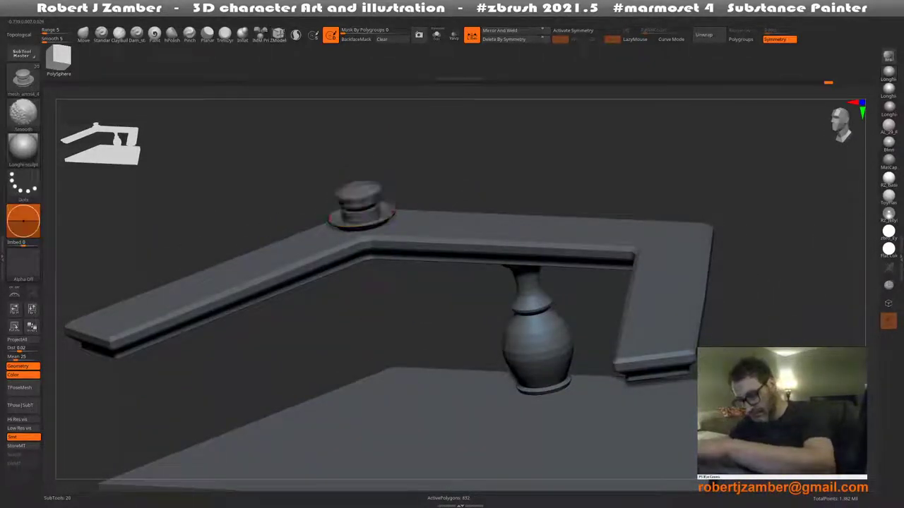
pyautogui.moveTo(372, 317)
pyautogui.keyDown('ctrl'); pyautogui.mouseDown(button='right')
pyautogui.moveTo(360, 307)
pyautogui.moveTo(369, 297)
pyautogui.mouseUp(button='right'); pyautogui.keyUp('ctrl')
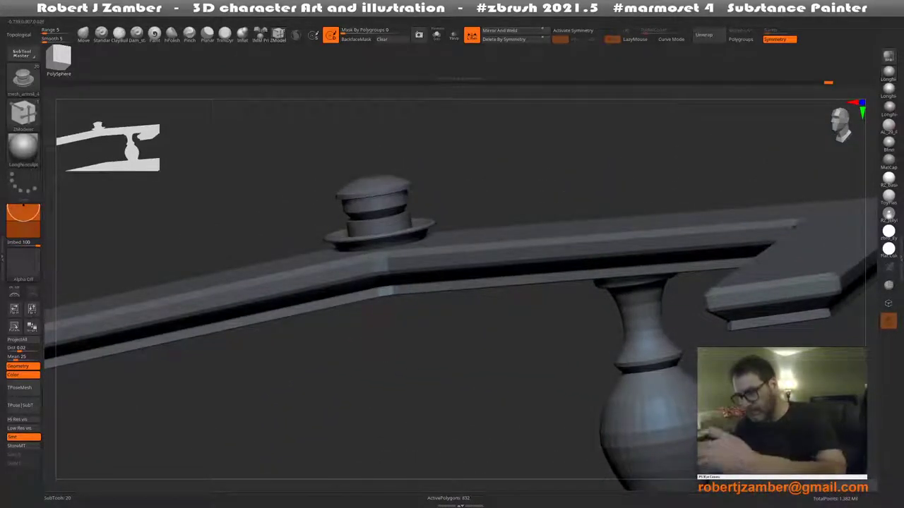
pyautogui.press('w')
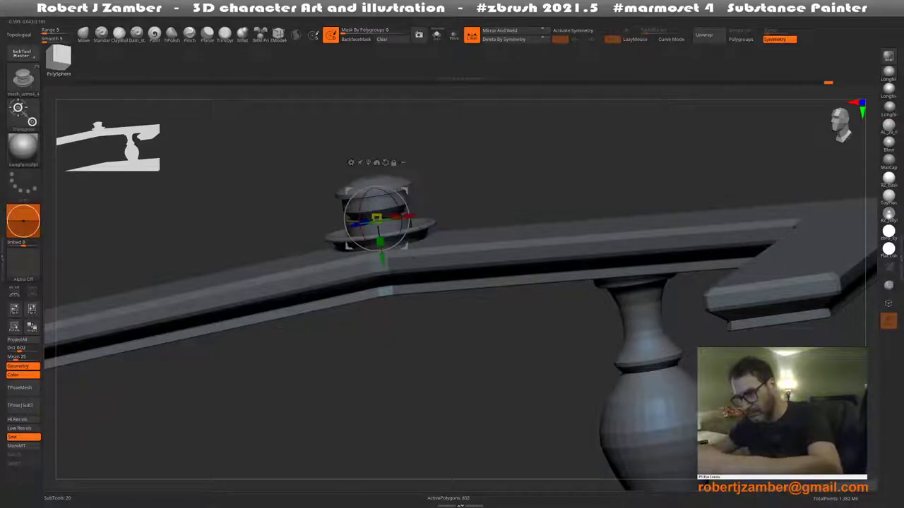
pyautogui.moveTo(382, 249); pyautogui.dragTo(381, 252)
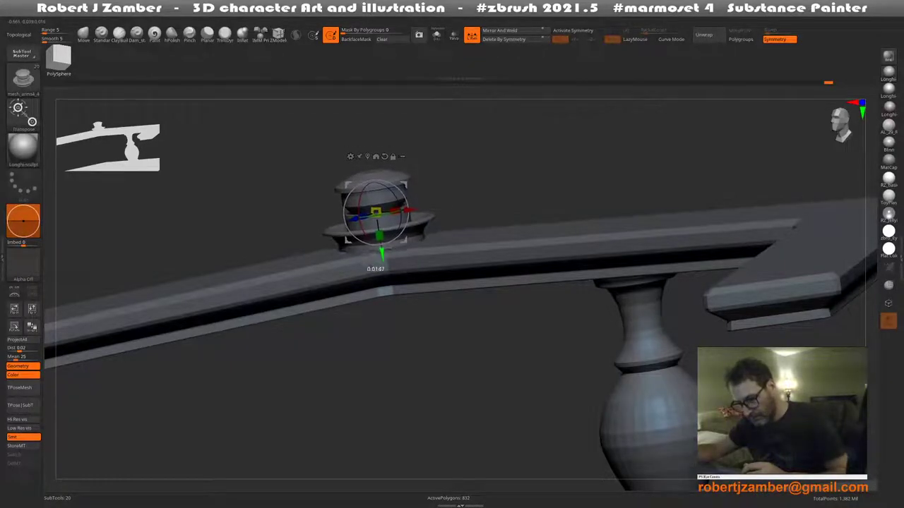
pyautogui.keyDown('shift'); pyautogui.moveTo(353, 388); pyautogui.dragTo(372, 369); pyautogui.keyUp('shift')
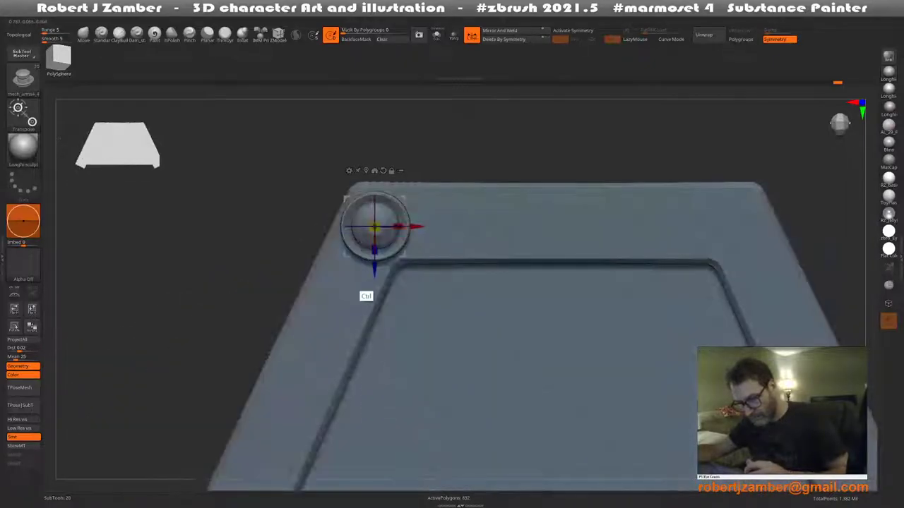
pyautogui.keyDown('ctrl'); pyautogui.moveTo(366, 291); pyautogui.dragTo(374, 272); pyautogui.keyUp('ctrl')
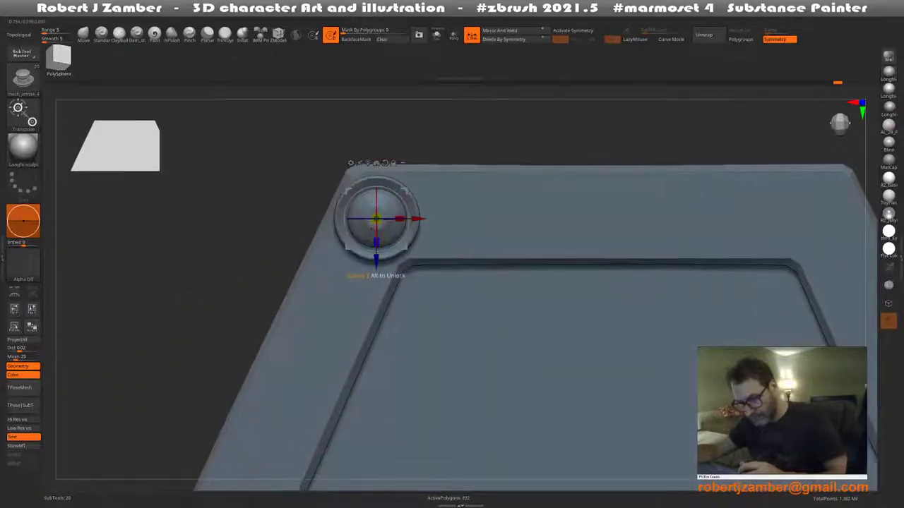
pyautogui.moveTo(376, 219); pyautogui.dragTo(387, 209)
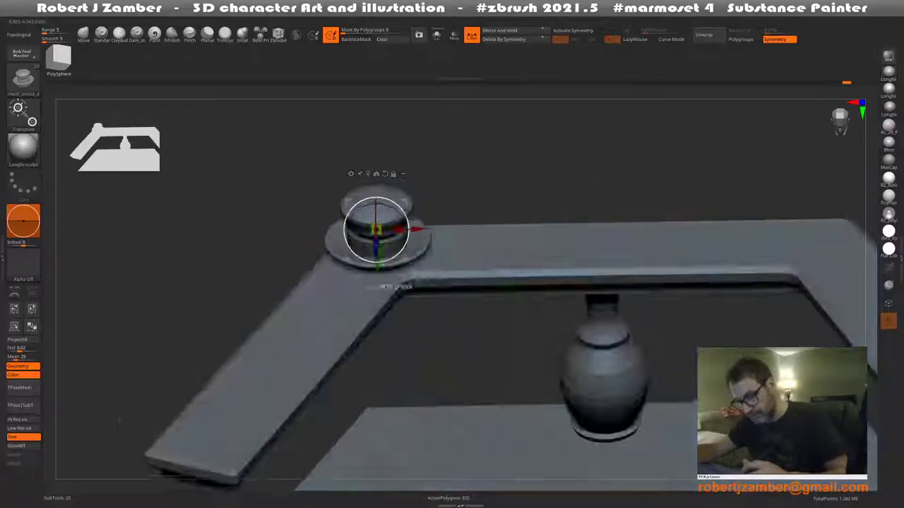
# Shrink the cap back to about 0.9 and check it against the rail and baluster
pyautogui.moveTo(268, 339)
pyautogui.mouseDown()
pyautogui.moveTo(359, 333)
pyautogui.moveTo(376, 277)
pyautogui.moveTo(377, 351)
pyautogui.moveTo(363, 363)
pyautogui.moveTo(381, 230)
pyautogui.mouseUp()
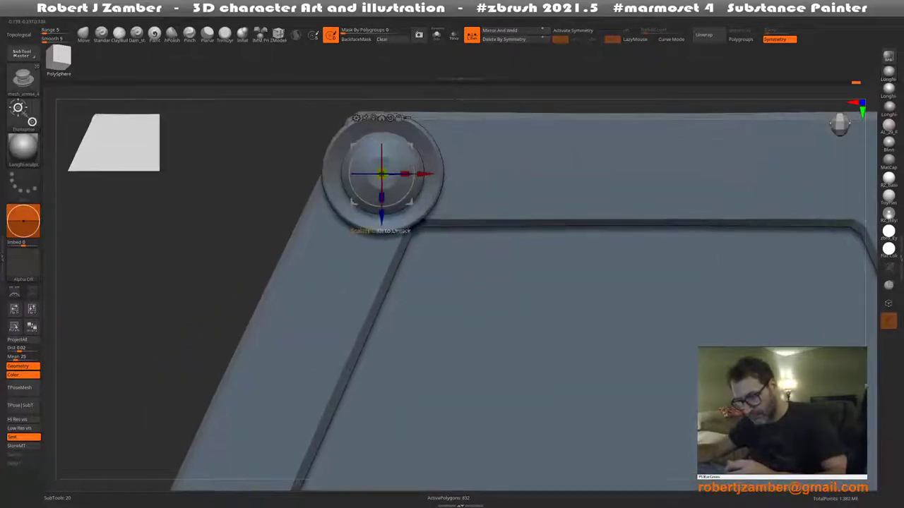
pyautogui.moveTo(382, 173); pyautogui.dragTo(379, 177)
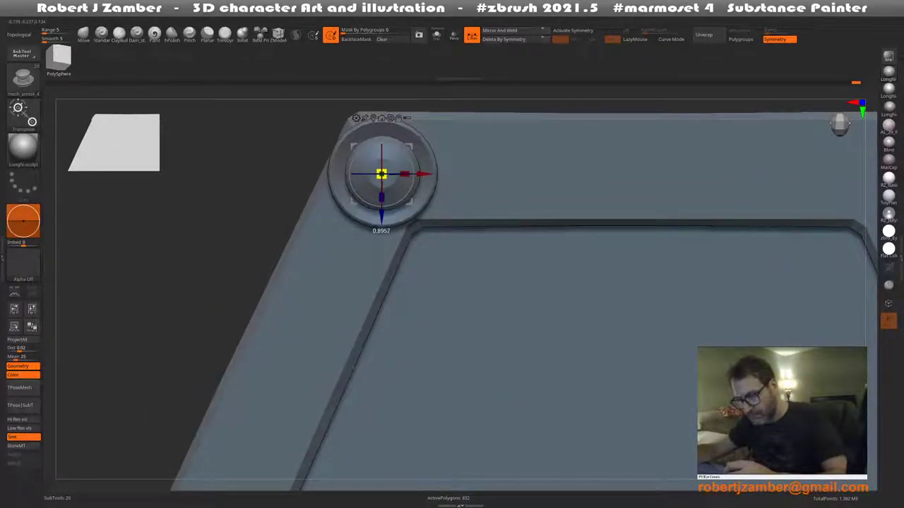
pyautogui.moveTo(359, 318)
pyautogui.mouseDown()
pyautogui.moveTo(360, 240)
pyautogui.moveTo(344, 200)
pyautogui.mouseUp()
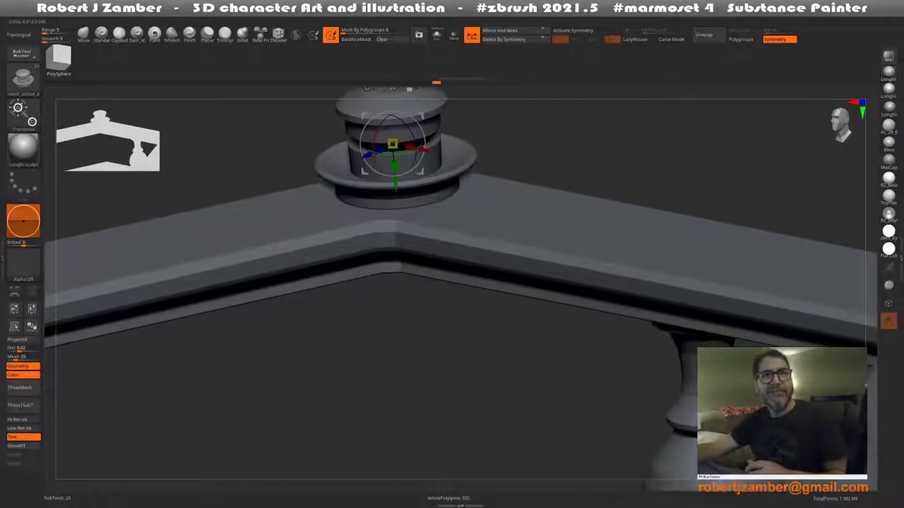
pyautogui.press('w')
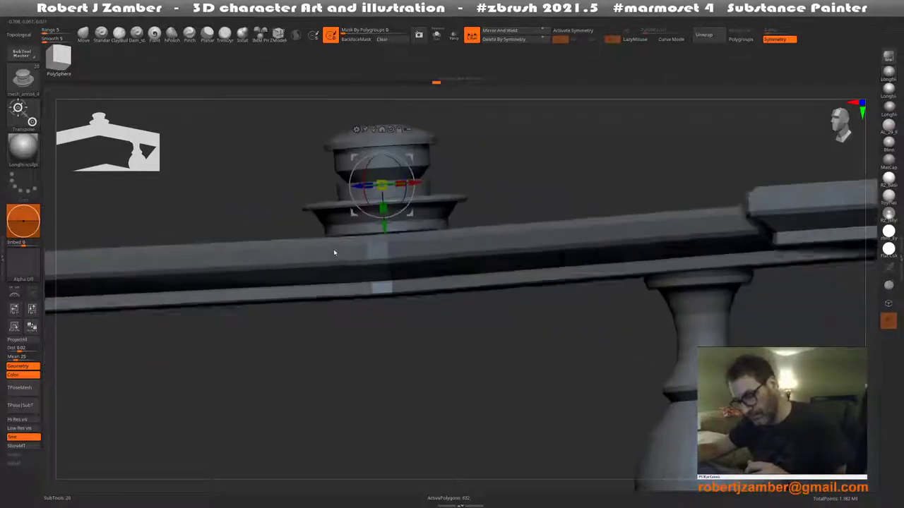
pyautogui.moveTo(373, 332)
pyautogui.mouseDown()
pyautogui.moveTo(334, 254)
pyautogui.moveTo(335, 267)
pyautogui.mouseUp()
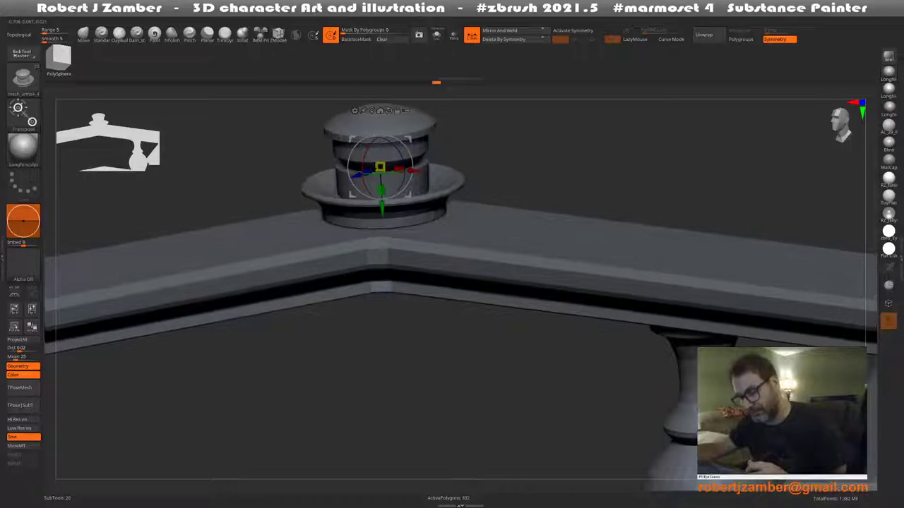
pyautogui.keyDown('alt'); pyautogui.moveTo(335, 268); pyautogui.dragTo(335, 292); pyautogui.keyUp('alt')
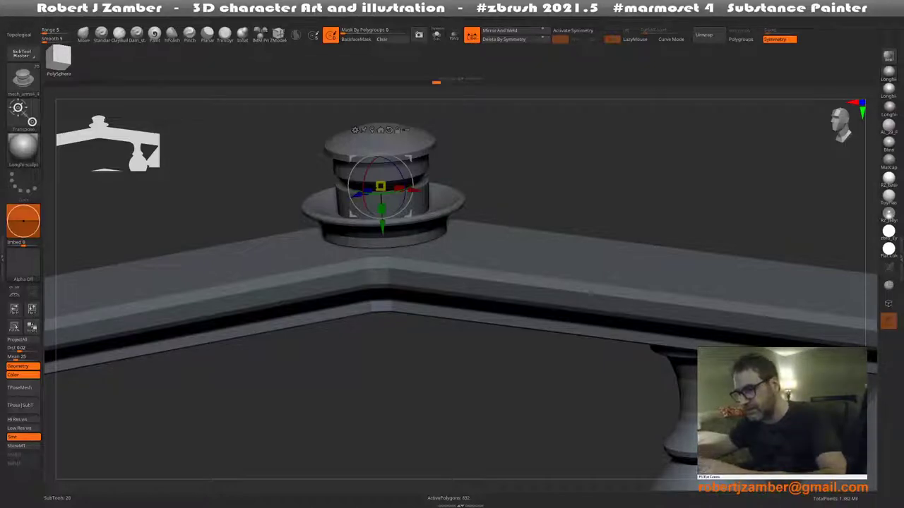
# Isolate the jar, show its polygroup colours, and select ZModeler with B-Z-M
pyautogui.click(436, 35)
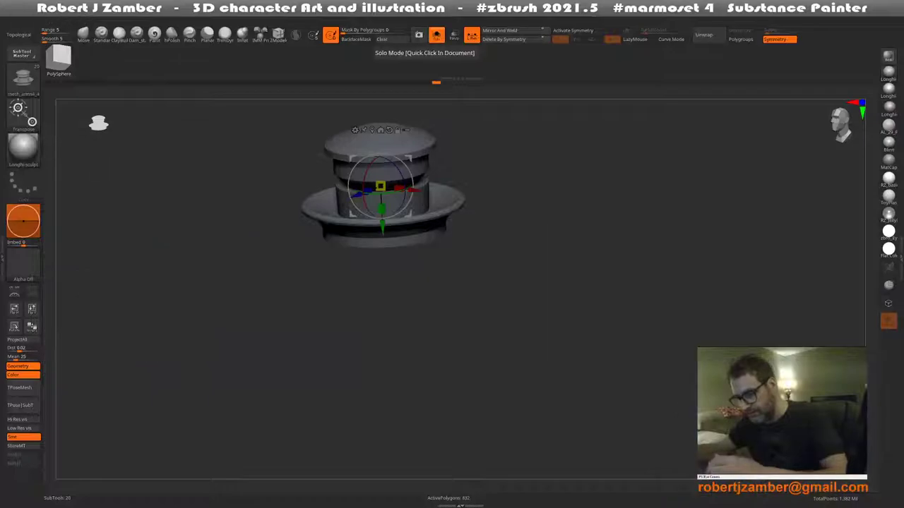
pyautogui.moveTo(395, 339); pyautogui.dragTo(334, 260)
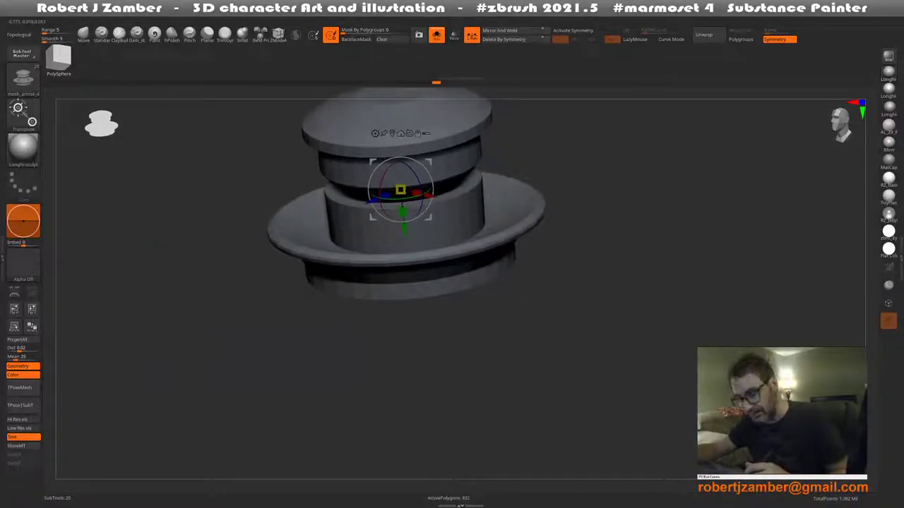
pyautogui.hotkey('shift', 'f')
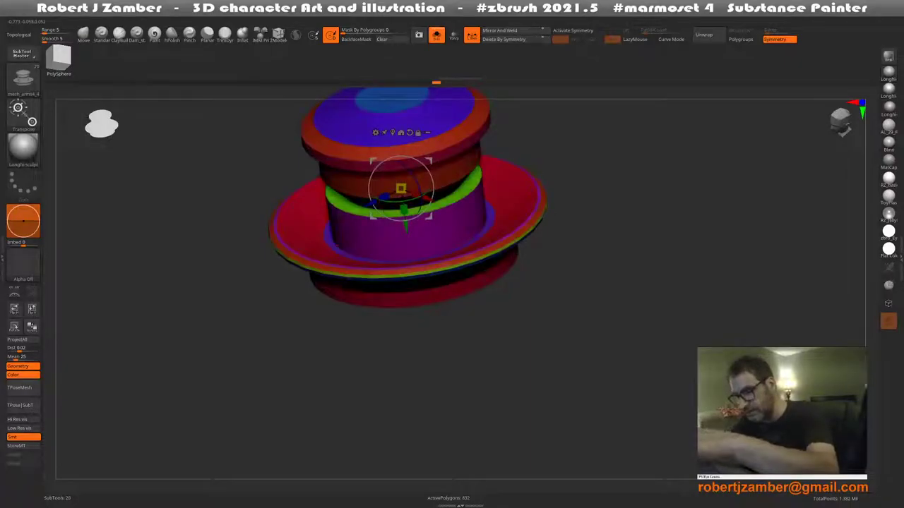
pyautogui.press('b')
pyautogui.press('z')
pyautogui.press('m')
pyautogui.scroll(2, 353, 236)
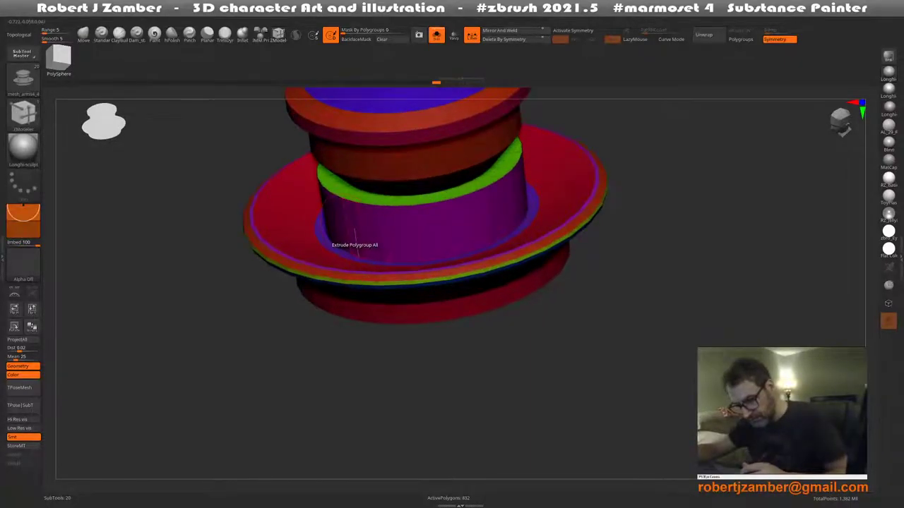
# Push the purple cylinder inward and slide the green edge loop down it
pyautogui.keyDown('shift'); pyautogui.moveTo(354, 240); pyautogui.dragTo(368, 241); pyautogui.keyUp('shift')
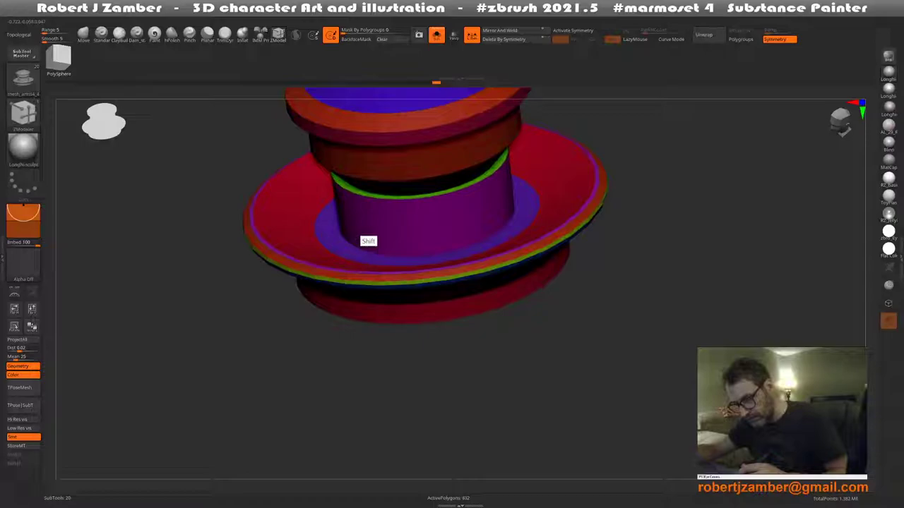
pyautogui.keyDown('shift'); pyautogui.moveTo(369, 241); pyautogui.dragTo(382, 220, button='right'); pyautogui.keyUp('shift')
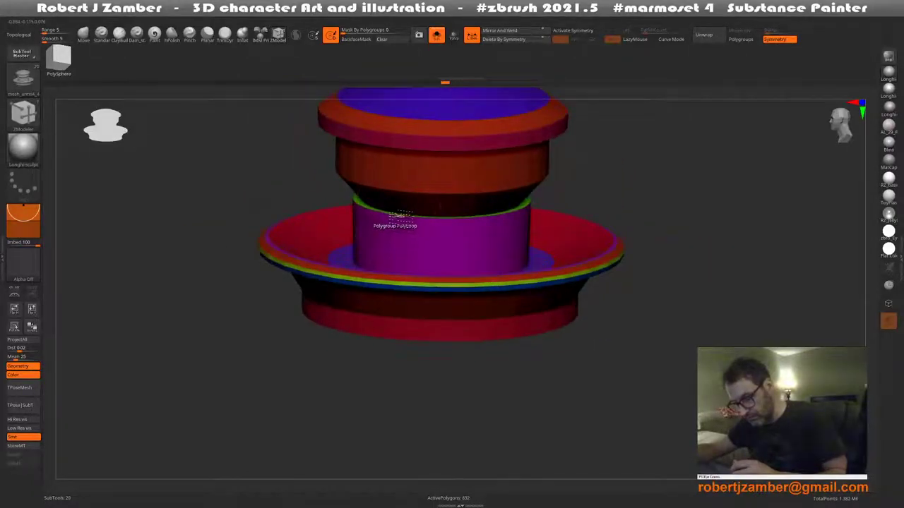
pyautogui.press('space')
pyautogui.click(459, 241)
pyautogui.keyDown('ctrl'); pyautogui.moveTo(389, 236); pyautogui.dragTo(438, 228, button='right'); pyautogui.keyUp('ctrl')
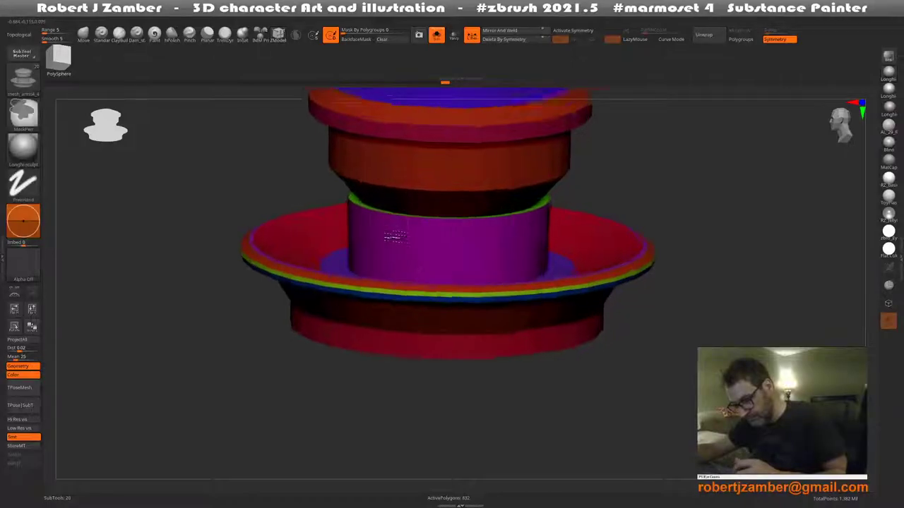
pyautogui.moveTo(395, 221)
pyautogui.mouseDown()
pyautogui.moveTo(341, 244)
pyautogui.moveTo(346, 233)
pyautogui.mouseUp()
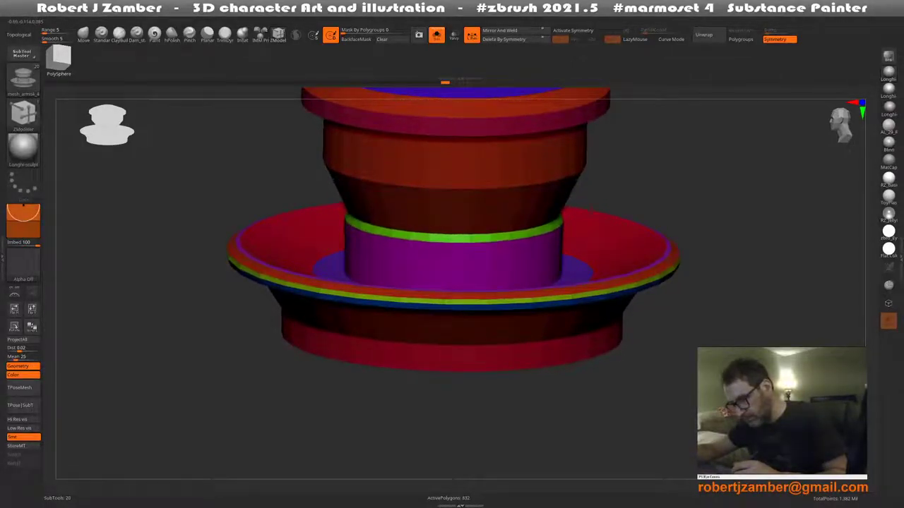
# Scale the complete green edge loop outward into a wider flat ring
pyautogui.press('space')
pyautogui.click(373, 240)
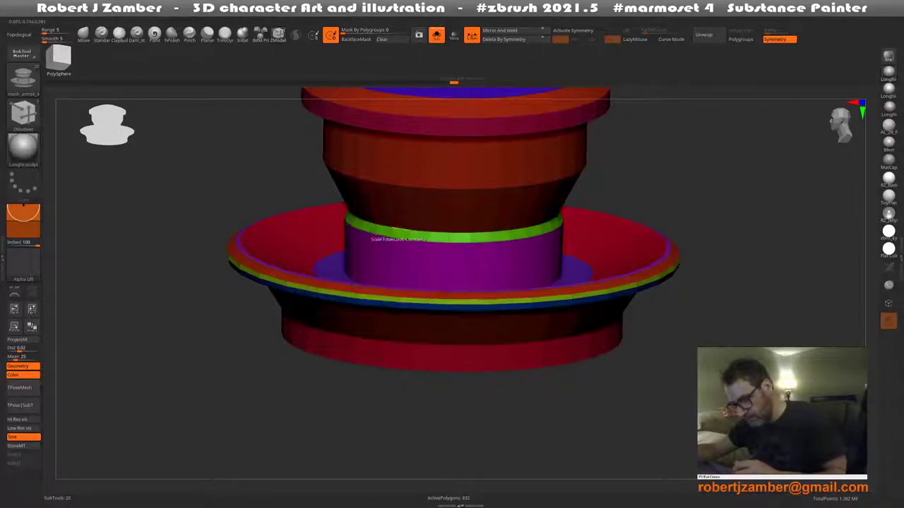
pyautogui.moveTo(373, 237); pyautogui.dragTo(367, 212)
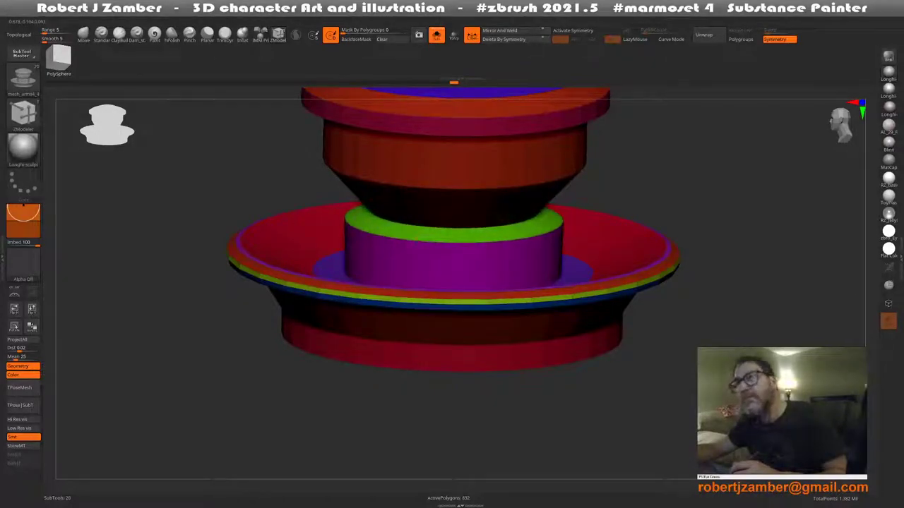
# Slide the upper body's lower edge loop down to shorten the cone
pyautogui.keyDown('shift'); pyautogui.moveTo(438, 410); pyautogui.dragTo(381, 187); pyautogui.keyUp('shift')
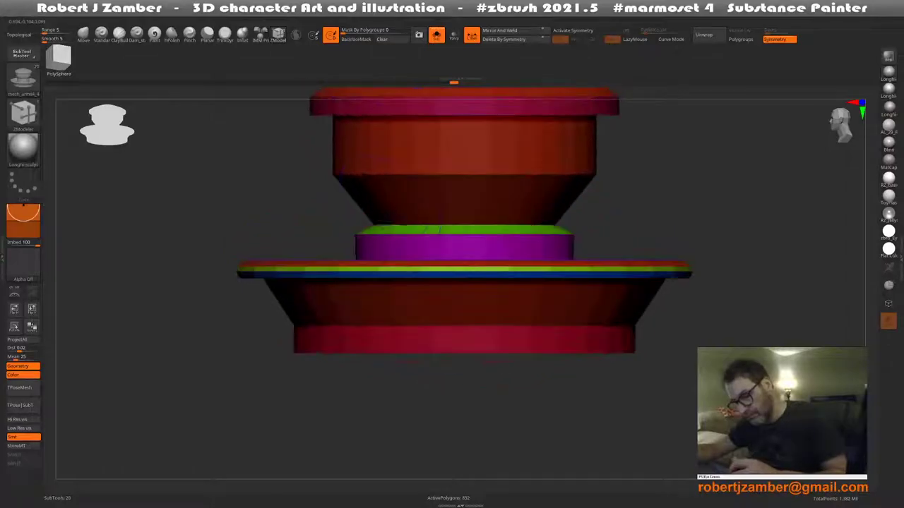
pyautogui.press('space')
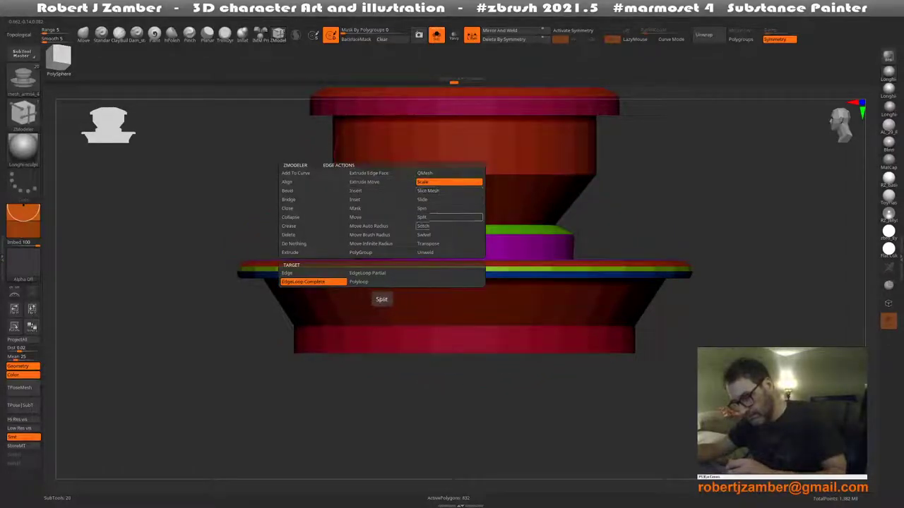
pyautogui.moveTo(382, 174); pyautogui.dragTo(381, 191)
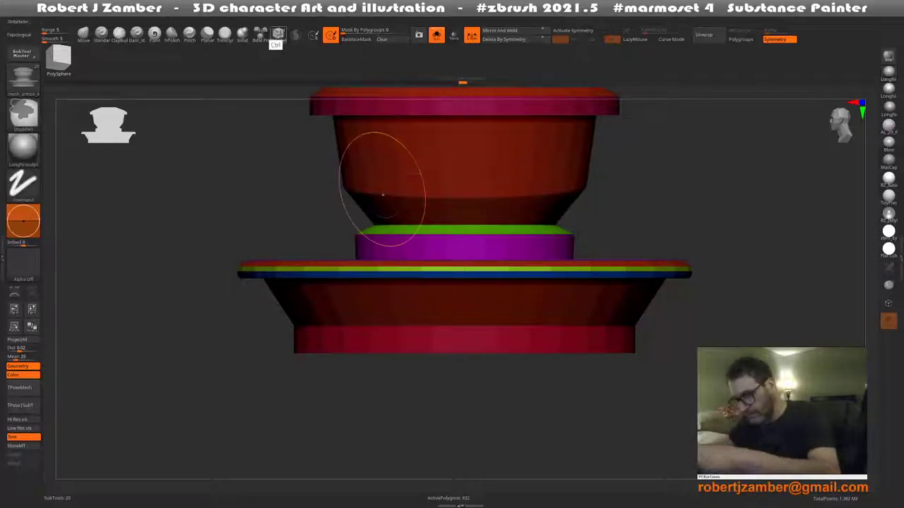
pyautogui.hotkey('ctrl', 'z')
pyautogui.press('space')
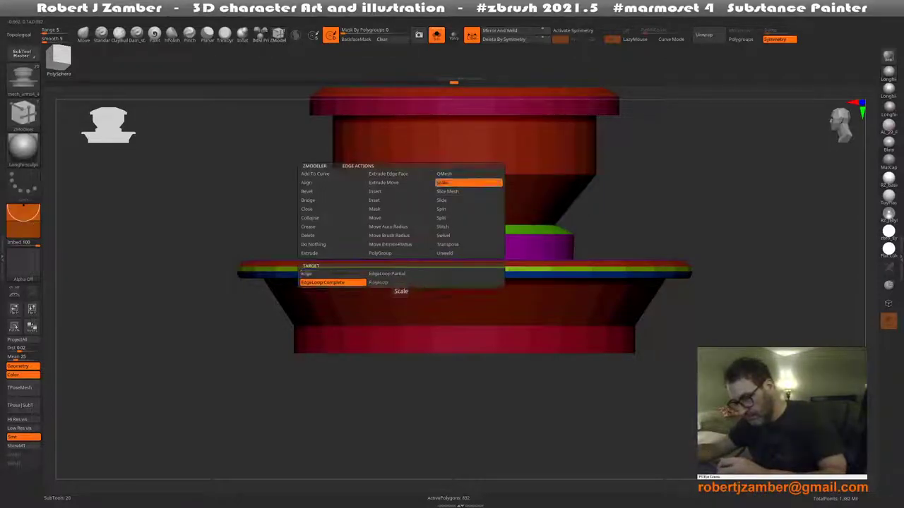
pyautogui.click(442, 217)
pyautogui.moveTo(402, 174); pyautogui.dragTo(400, 210)
# Try scaling the lower edge loops, undo it, and insert a new edge loop
pyautogui.moveTo(400, 211)
pyautogui.mouseDown(button='right')
pyautogui.moveTo(399, 233)
pyautogui.moveTo(406, 215)
pyautogui.mouseUp(button='right')
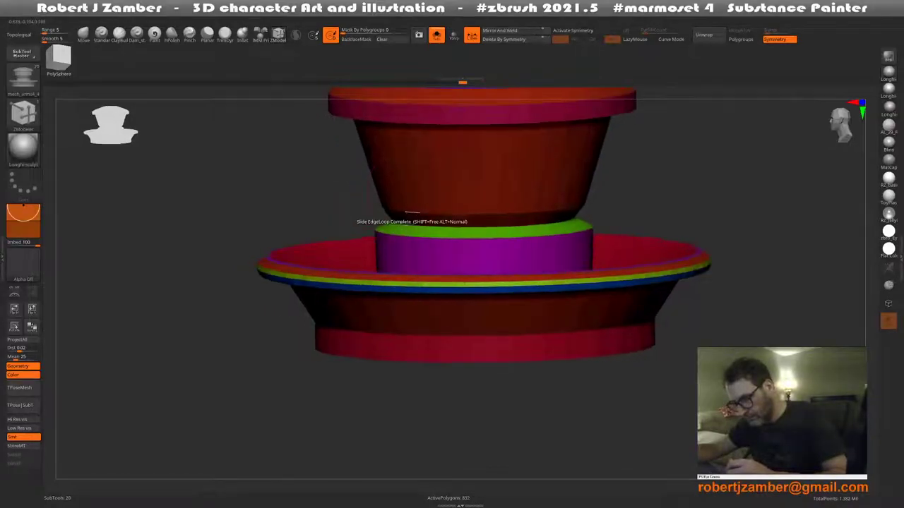
pyautogui.press('space')
pyautogui.click(451, 219)
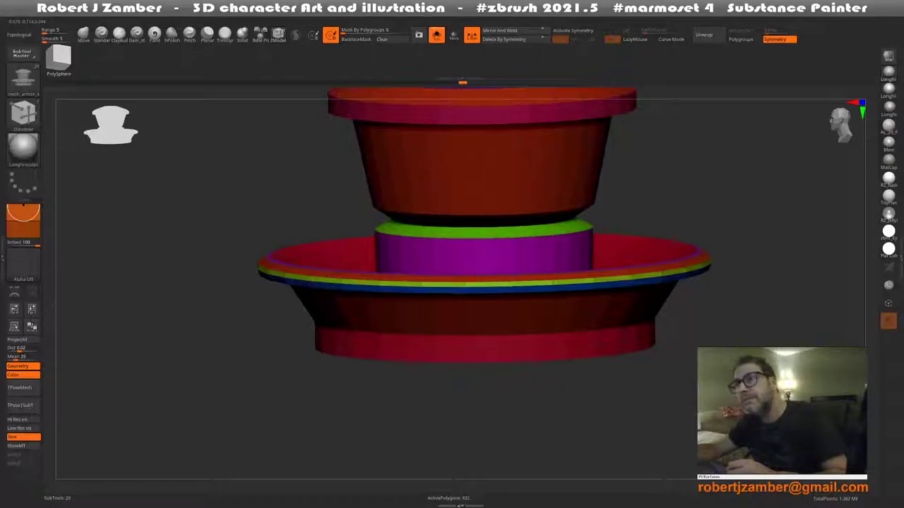
pyautogui.moveTo(401, 182); pyautogui.dragTo(416, 212)
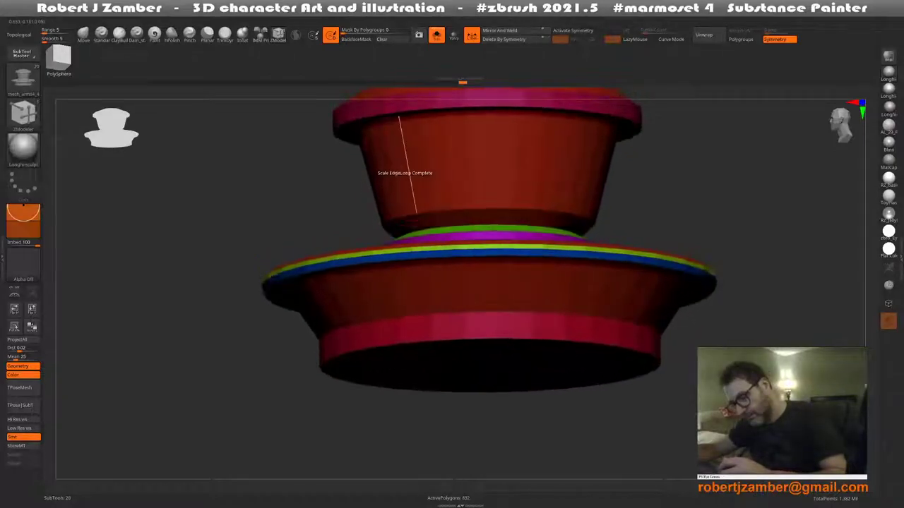
pyautogui.hotkey('ctrl', 'z')
pyautogui.hotkey('ctrl', 'z')
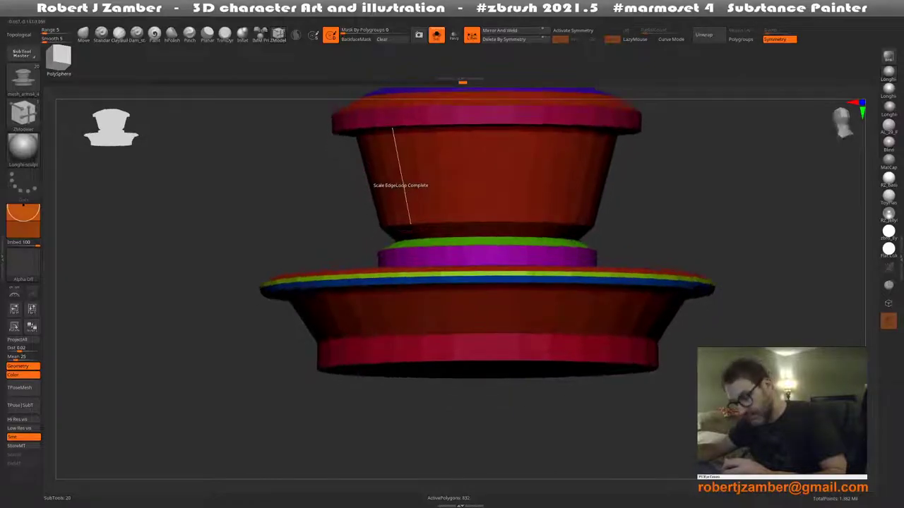
pyautogui.press('space')
pyautogui.click(401, 192)
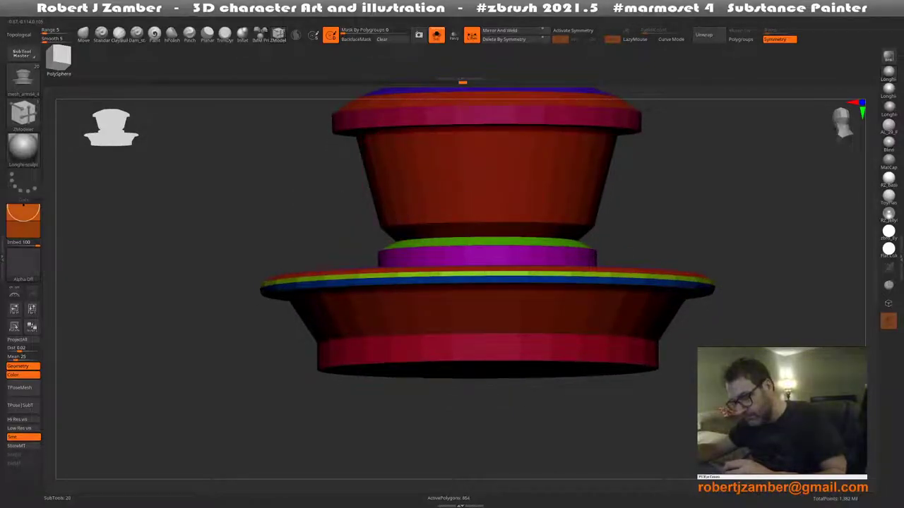
pyautogui.press('space')
# Bevel a complete edge loop into a blue band on the upper body
pyautogui.click(323, 192)
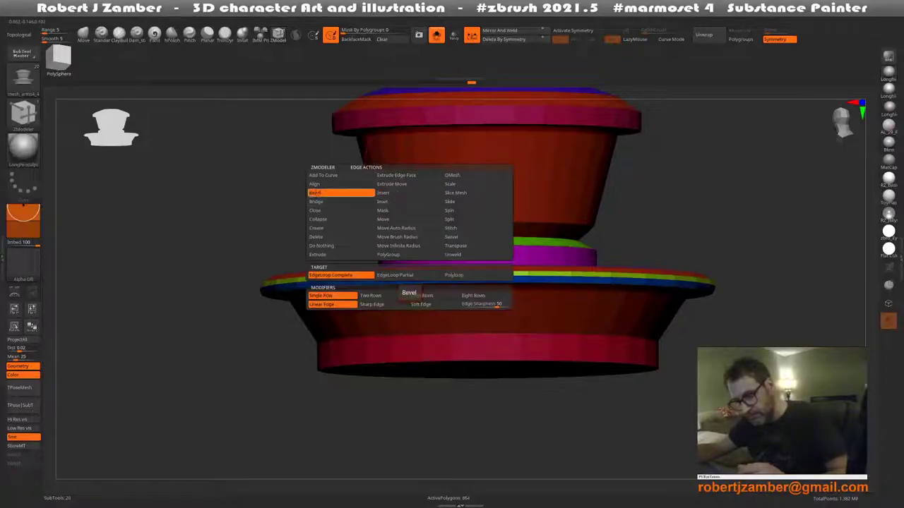
pyautogui.click(332, 297)
pyautogui.moveTo(403, 178)
pyautogui.mouseDown()
pyautogui.moveTo(385, 212)
pyautogui.moveTo(367, 204)
pyautogui.mouseUp()
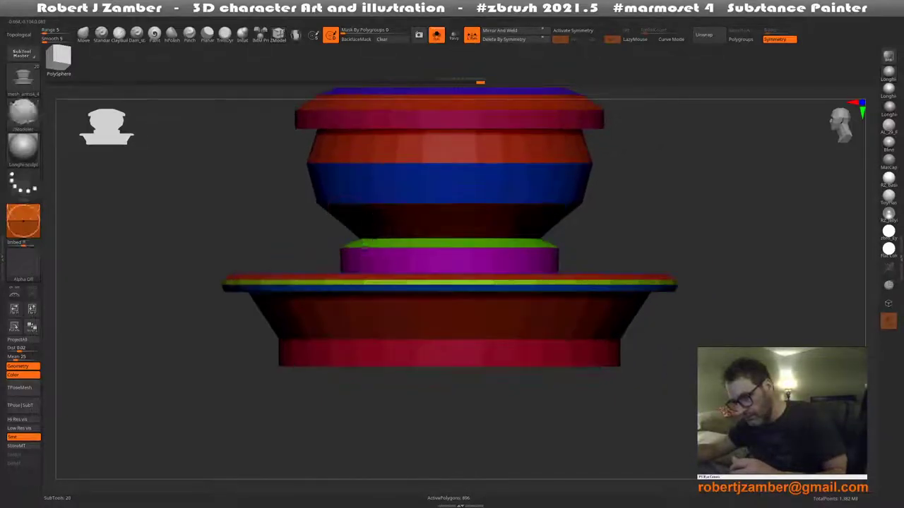
pyautogui.keyDown('ctrl'); pyautogui.moveTo(367, 204); pyautogui.dragTo(349, 223, button='right'); pyautogui.keyUp('ctrl')
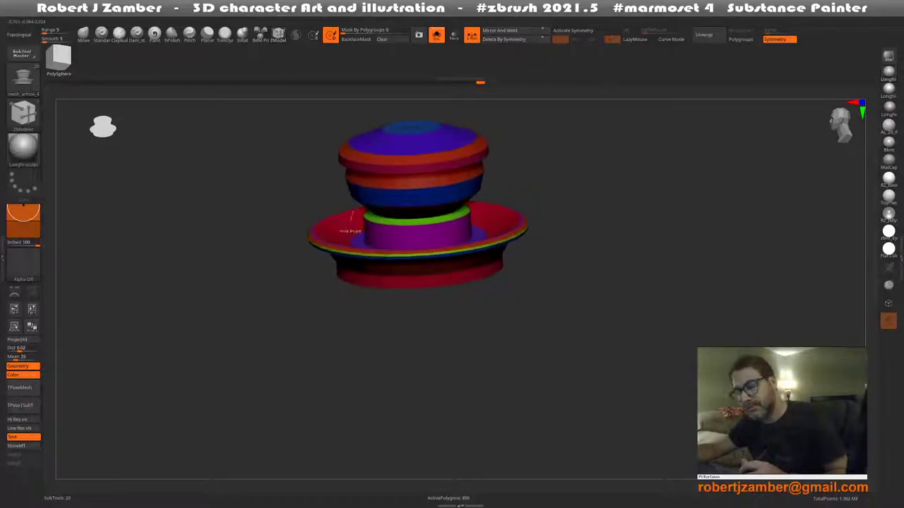
pyautogui.moveTo(351, 217)
pyautogui.keyDown('ctrl'); pyautogui.mouseDown(button='right')
pyautogui.moveTo(363, 216)
pyautogui.moveTo(343, 198)
pyautogui.moveTo(346, 212)
pyautogui.mouseUp(button='right'); pyautogui.keyUp('ctrl')
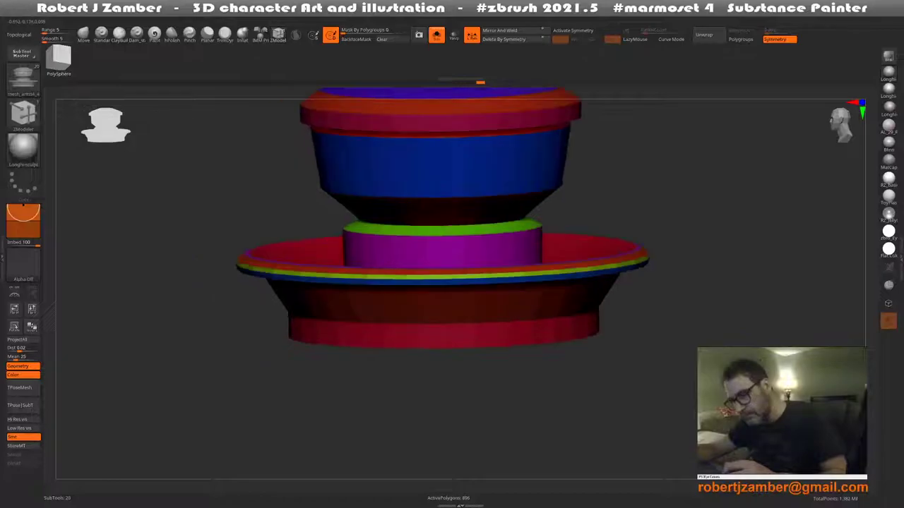
pyautogui.moveTo(361, 153)
pyautogui.mouseDown(button='right')
pyautogui.moveTo(382, 193)
pyautogui.moveTo(373, 189)
pyautogui.mouseUp(button='right')
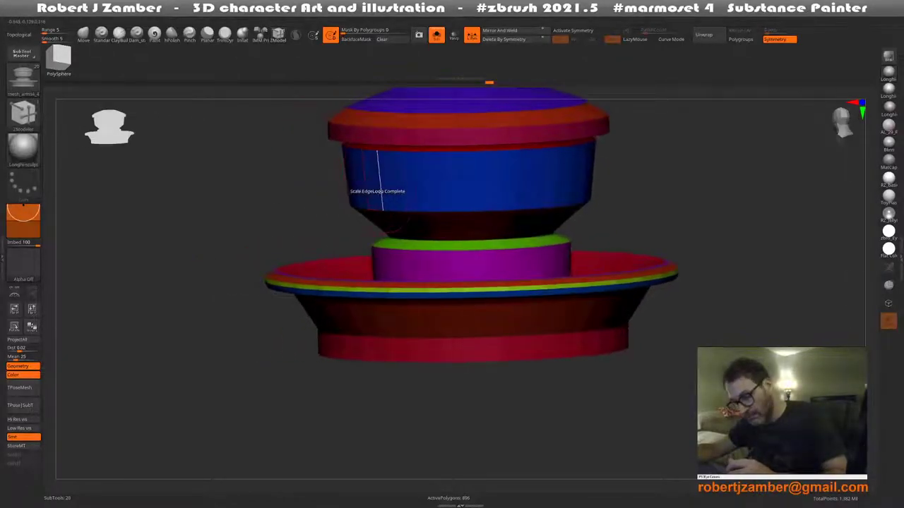
# Insert a middle loop in the blue band and scale it outward into a rounded belly
pyautogui.press('space')
pyautogui.click(379, 195)
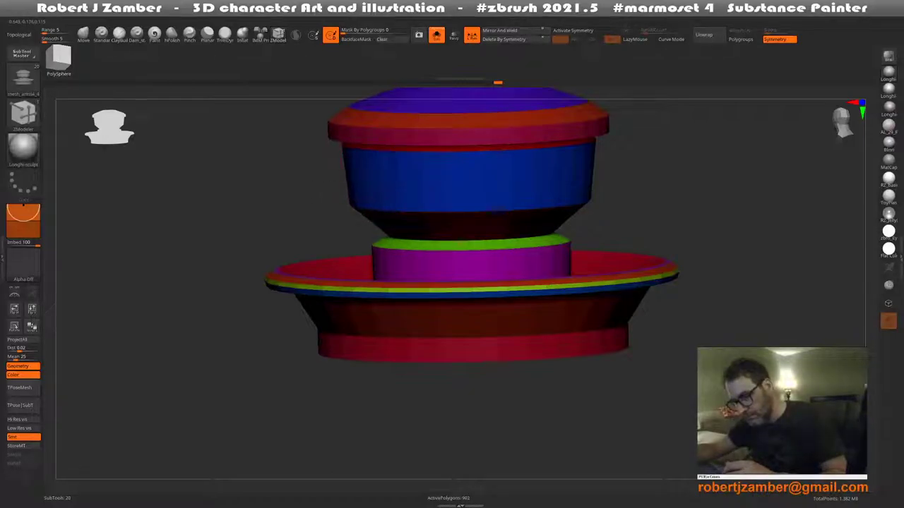
pyautogui.press('space')
pyautogui.click(408, 220)
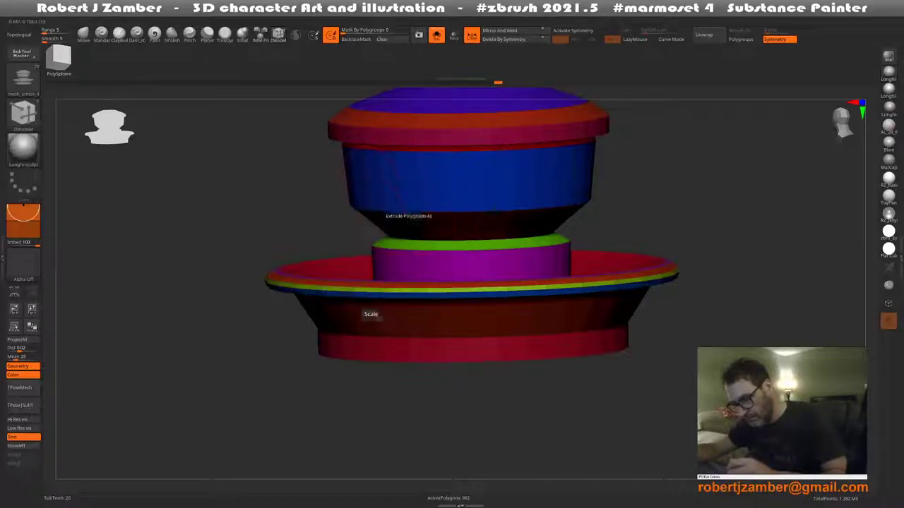
pyautogui.moveTo(373, 198); pyautogui.dragTo(396, 211)
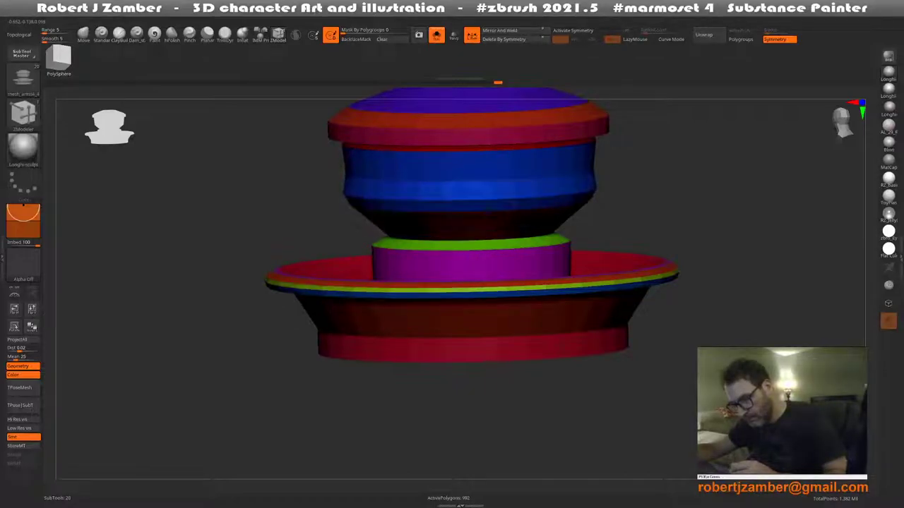
pyautogui.moveTo(366, 180)
pyautogui.mouseDown()
pyautogui.moveTo(367, 167)
pyautogui.moveTo(381, 183)
pyautogui.mouseUp()
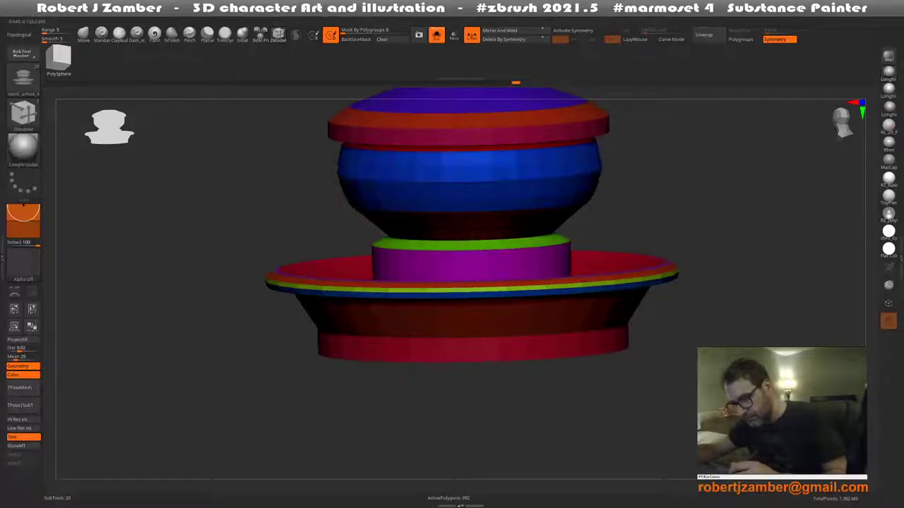
pyautogui.moveTo(367, 233)
pyautogui.mouseDown()
pyautogui.moveTo(374, 242)
pyautogui.moveTo(353, 225)
pyautogui.moveTo(375, 237)
pyautogui.moveTo(340, 239)
pyautogui.moveTo(344, 231)
pyautogui.moveTo(353, 244)
pyautogui.moveTo(350, 226)
pyautogui.mouseUp()
# Preview the jar as a plain grey shape, then return to ZModeler
pyautogui.press('b')
pyautogui.press('c')
pyautogui.press('b')
pyautogui.press('b')
pyautogui.press('z')
pyautogui.press('m')
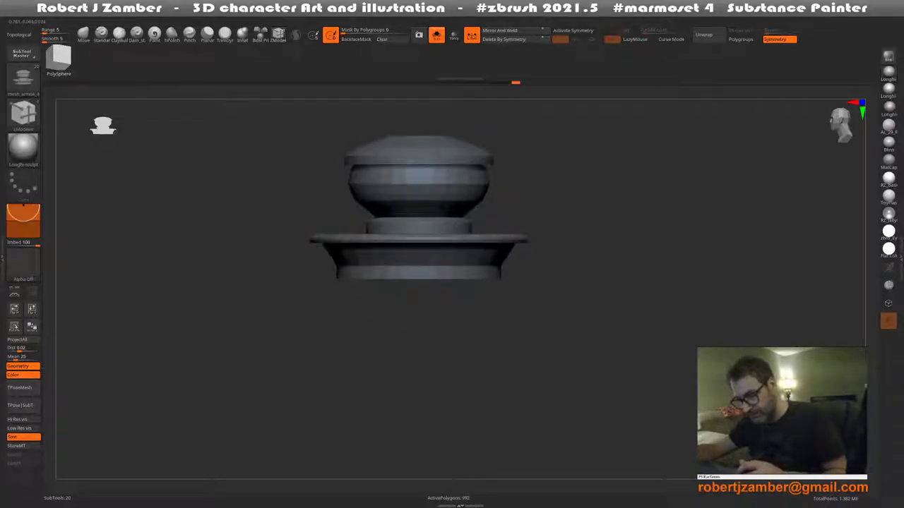
# Widen and straighten the blue belly slightly, then rectangle-mask the jar body
pyautogui.hotkey('shift', 'f')
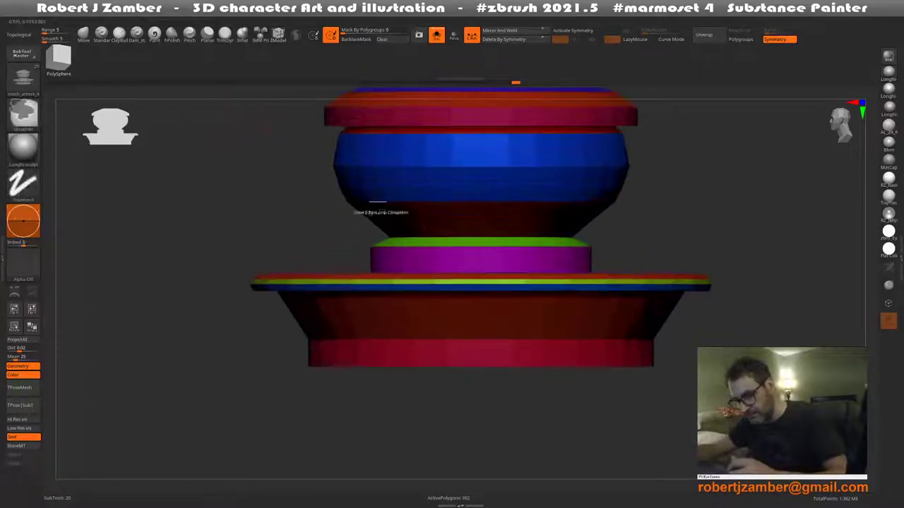
pyautogui.keyDown('alt'); pyautogui.moveTo(350, 226); pyautogui.dragTo(356, 215); pyautogui.keyUp('alt')
pyautogui.moveTo(388, 174)
pyautogui.mouseDown()
pyautogui.moveTo(399, 170)
pyautogui.moveTo(381, 158)
pyautogui.mouseUp()
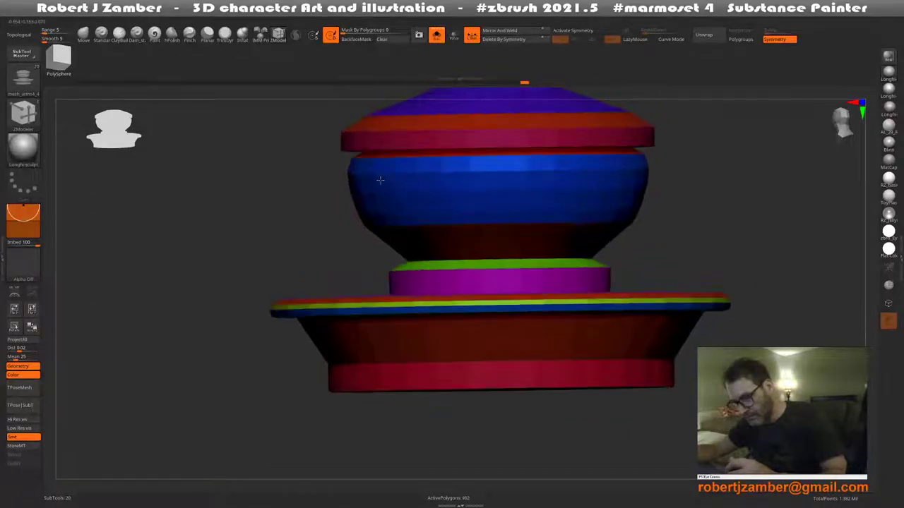
pyautogui.moveTo(377, 177); pyautogui.dragTo(381, 236)
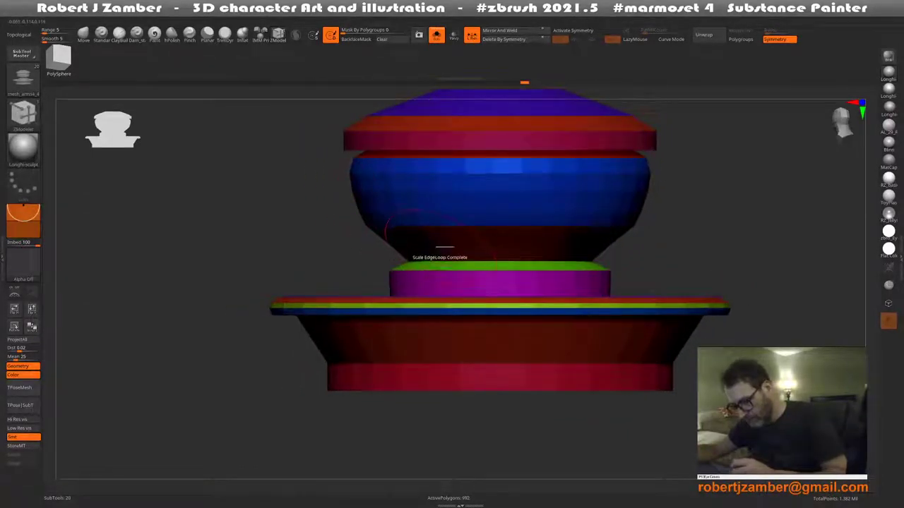
pyautogui.keyDown('alt'); pyautogui.moveTo(413, 261); pyautogui.dragTo(329, 203, button='right'); pyautogui.keyUp('alt')
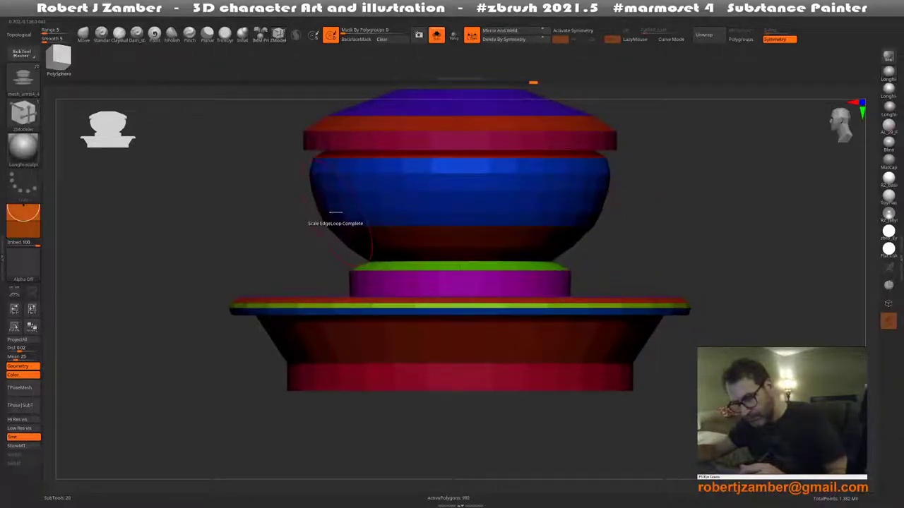
pyautogui.moveTo(335, 212)
pyautogui.mouseDown()
pyautogui.moveTo(326, 213)
pyautogui.moveTo(324, 174)
pyautogui.mouseUp()
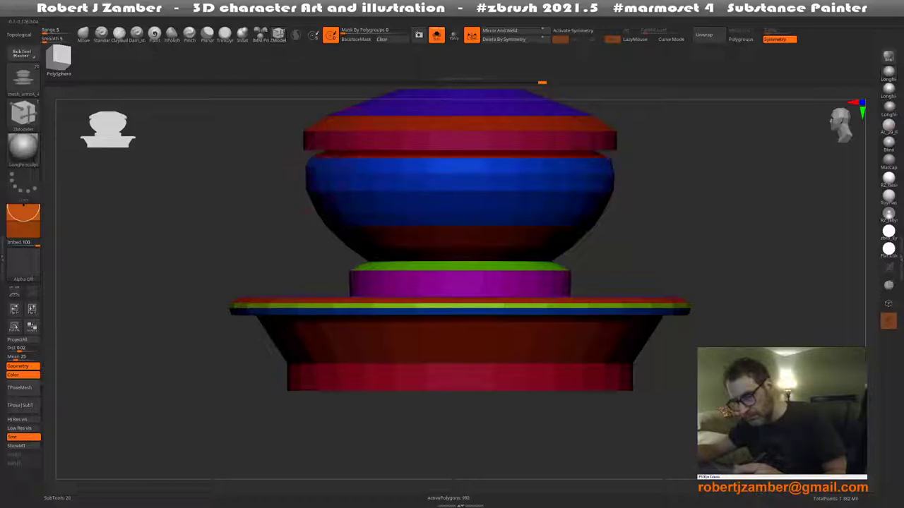
pyautogui.moveTo(305, 172)
pyautogui.keyDown('alt'); pyautogui.mouseDown()
pyautogui.moveTo(353, 248)
pyautogui.moveTo(303, 194)
pyautogui.moveTo(415, 280)
pyautogui.mouseUp(); pyautogui.keyUp('alt')
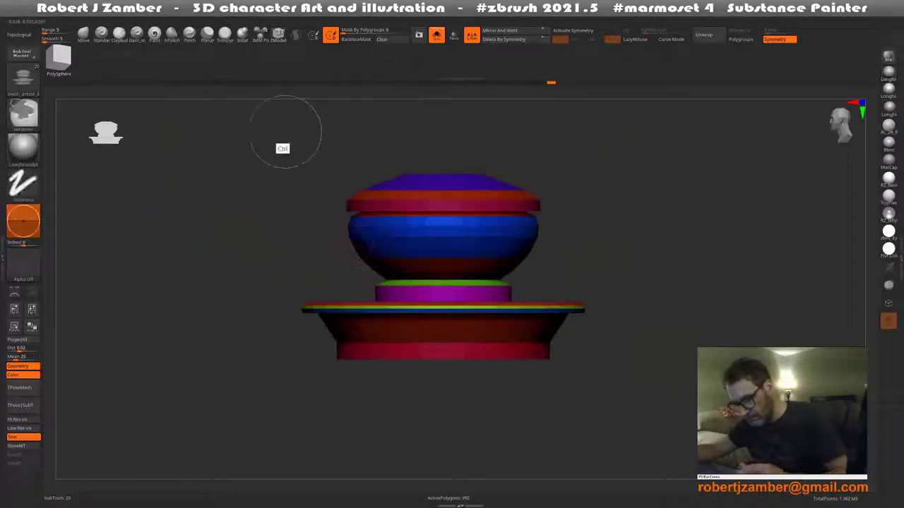
pyautogui.keyDown('ctrl'); pyautogui.moveTo(281, 132); pyautogui.dragTo(592, 267); pyautogui.keyUp('ctrl')
# Invert the mask and stretch the jar's upper body taller with the Transpose gizmo
pyautogui.hotkey('ctrl', 'i')
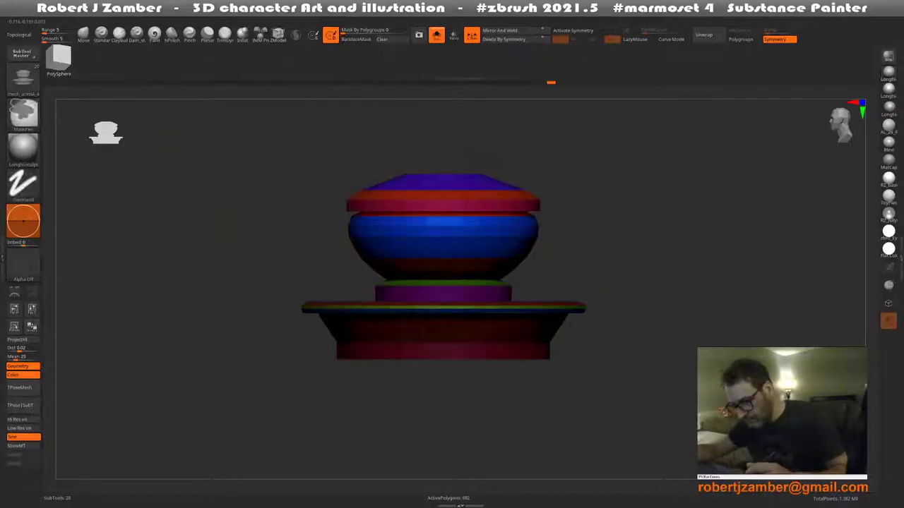
pyautogui.press('w')
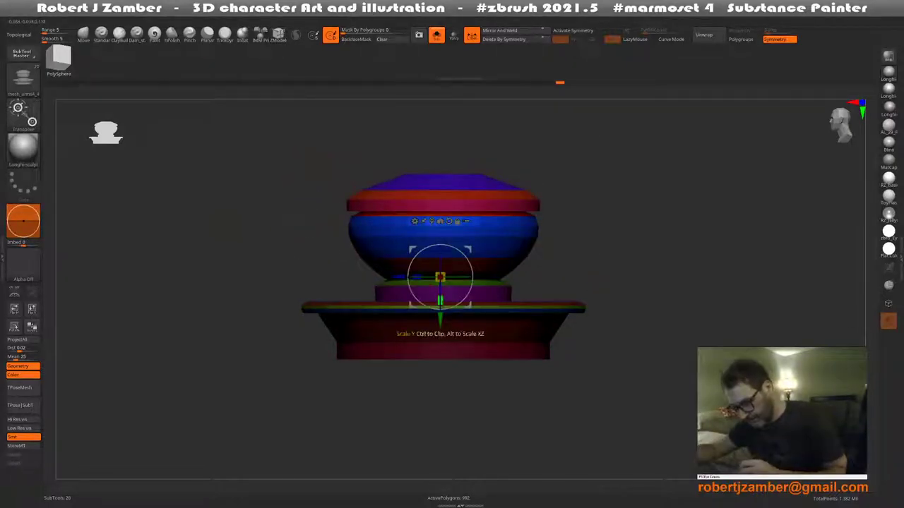
pyautogui.moveTo(440, 321); pyautogui.dragTo(440, 323)
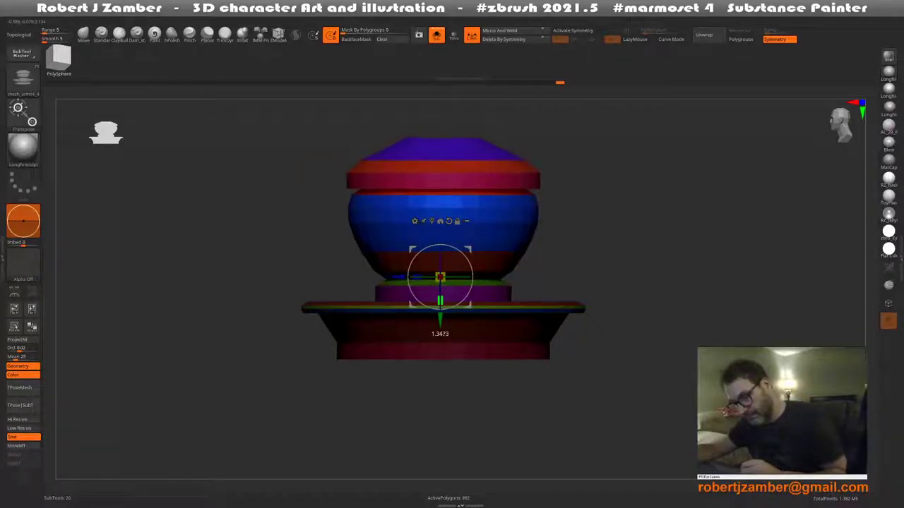
pyautogui.moveTo(417, 352); pyautogui.dragTo(394, 350)
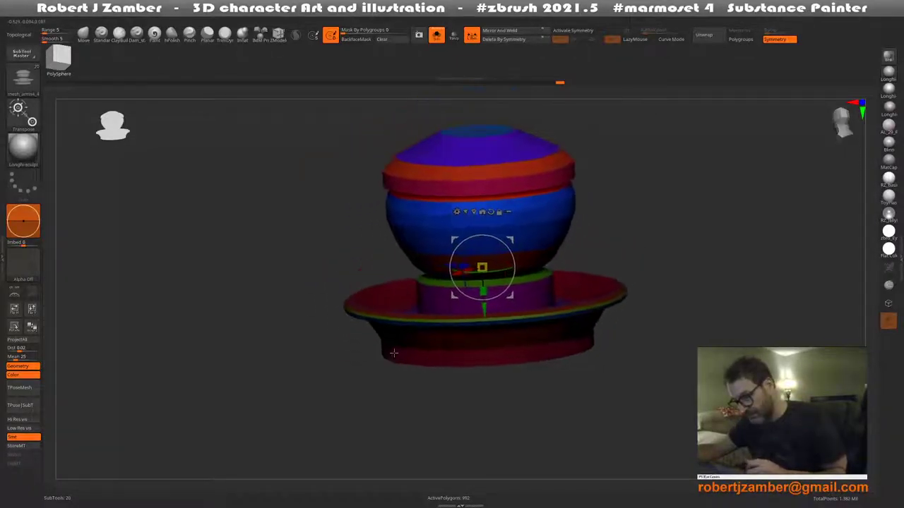
pyautogui.keyDown('ctrl'); pyautogui.moveTo(402, 339); pyautogui.dragTo(402, 303, button='right'); pyautogui.keyUp('ctrl')
pyautogui.moveTo(402, 304)
pyautogui.keyDown('alt'); pyautogui.mouseDown()
pyautogui.moveTo(400, 258)
pyautogui.moveTo(358, 255)
pyautogui.mouseUp(); pyautogui.keyUp('alt')
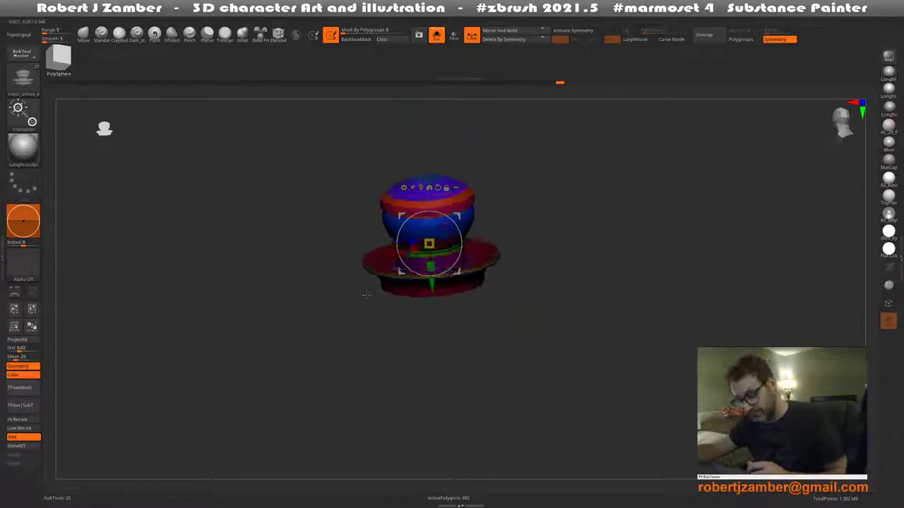
pyautogui.keyDown('shift'); pyautogui.moveTo(367, 317); pyautogui.dragTo(379, 315); pyautogui.keyUp('shift')
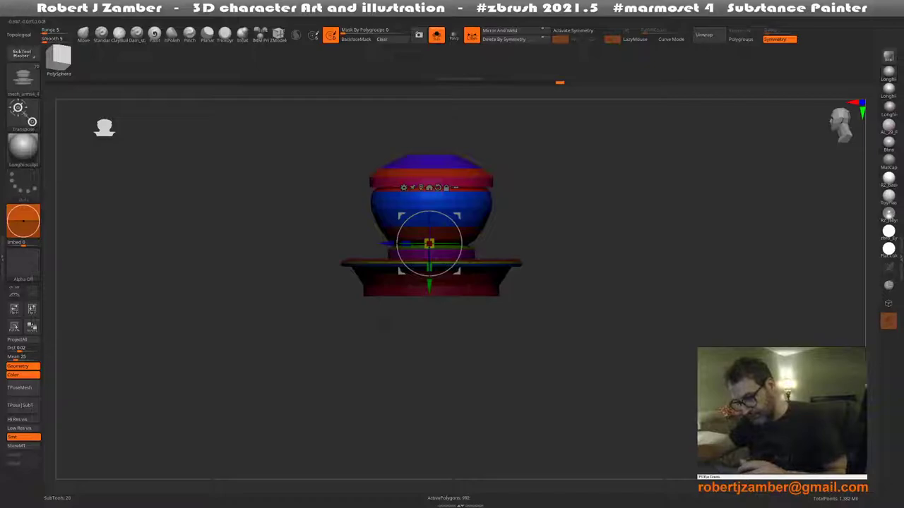
# Flip the mask to widen the saucer base, then mask the jar's top
pyautogui.keyDown('ctrl'); pyautogui.click(347, 221); pyautogui.keyUp('ctrl')
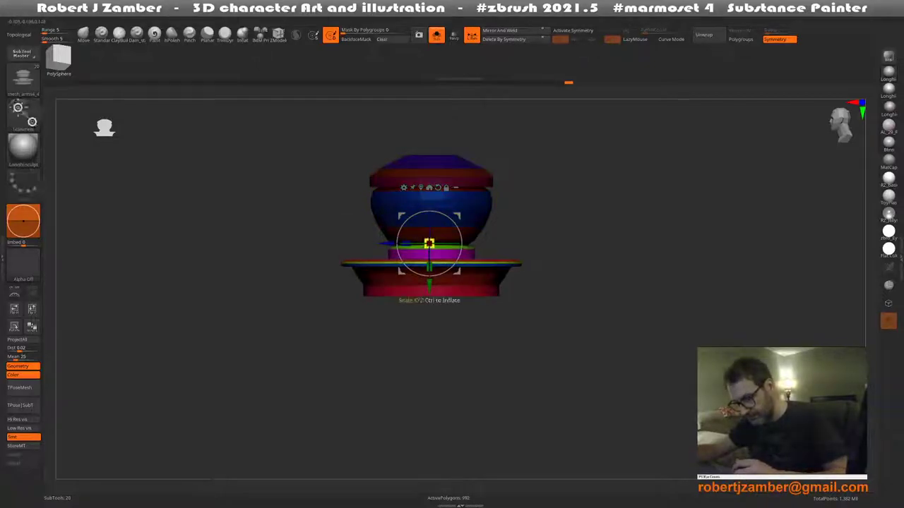
pyautogui.moveTo(428, 244)
pyautogui.mouseDown()
pyautogui.moveTo(439, 244)
pyautogui.moveTo(423, 243)
pyautogui.mouseUp()
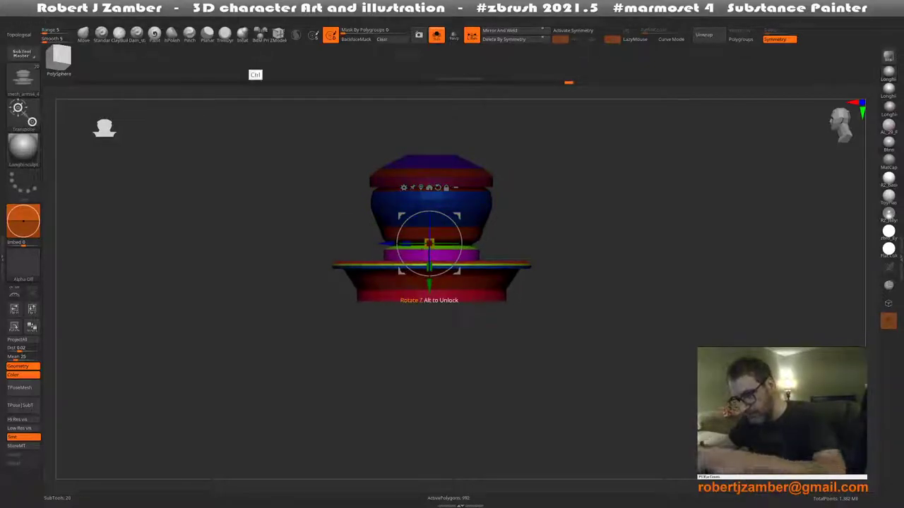
pyautogui.scroll(3, 428, 243)
pyautogui.moveTo(291, 103)
pyautogui.keyDown('ctrl'); pyautogui.mouseDown()
pyautogui.moveTo(463, 240)
pyautogui.moveTo(557, 262)
pyautogui.mouseUp(); pyautogui.keyUp('ctrl')
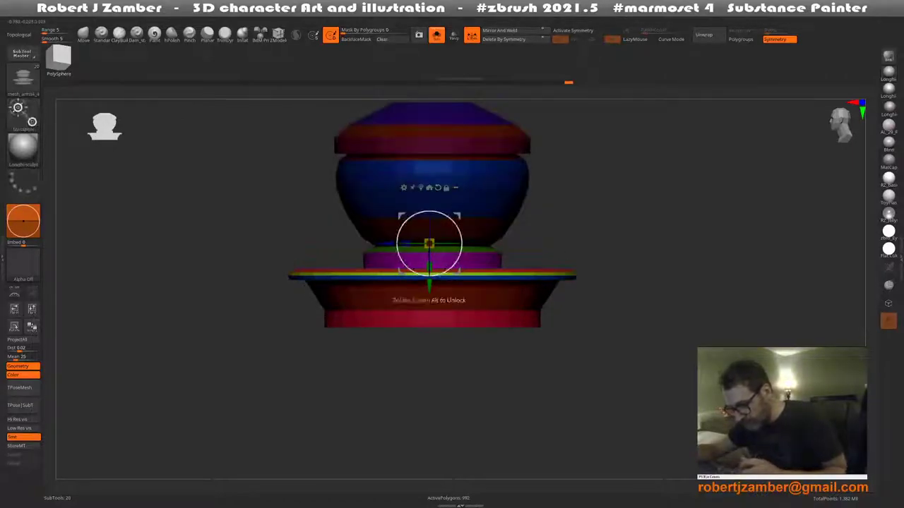
pyautogui.moveTo(424, 300)
pyautogui.mouseDown(button='right')
pyautogui.moveTo(407, 297)
pyautogui.moveTo(416, 291)
pyautogui.mouseUp(button='right')
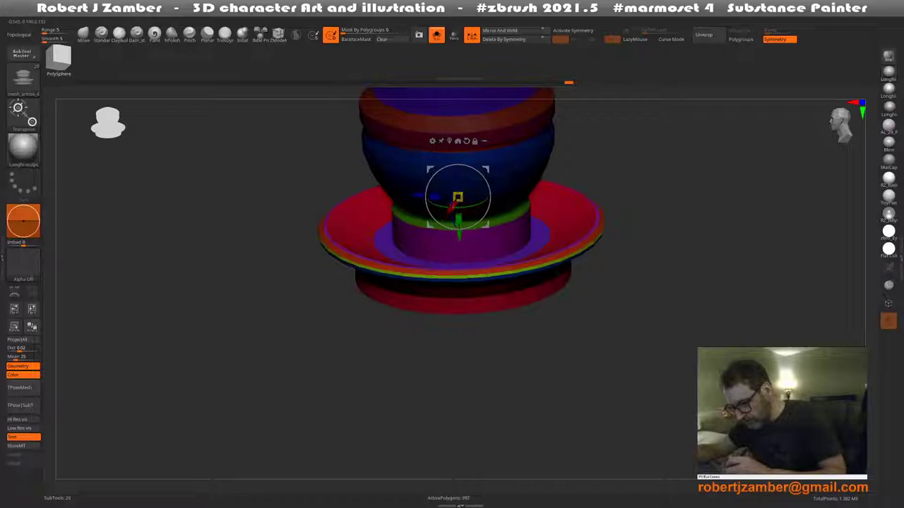
# Move the purple neck band lower and widen the saucer, undoing the extra widening
pyautogui.moveTo(444, 242); pyautogui.dragTo(445, 321)
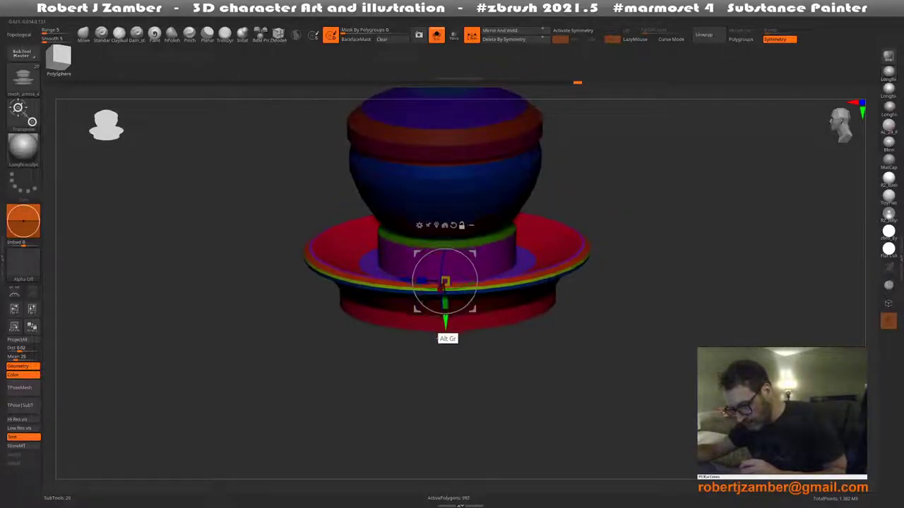
pyautogui.moveTo(421, 281); pyautogui.dragTo(422, 311)
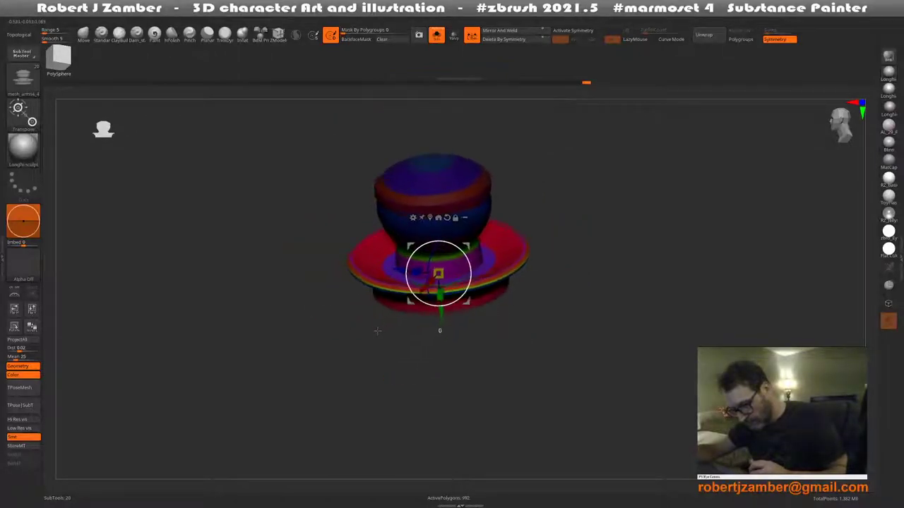
pyautogui.press('ctrl')
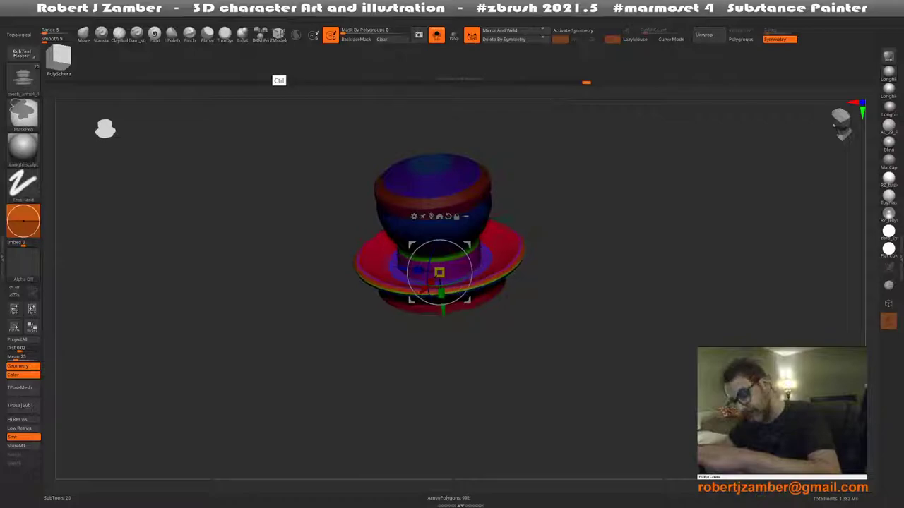
pyautogui.hotkey('ctrl', 'z')
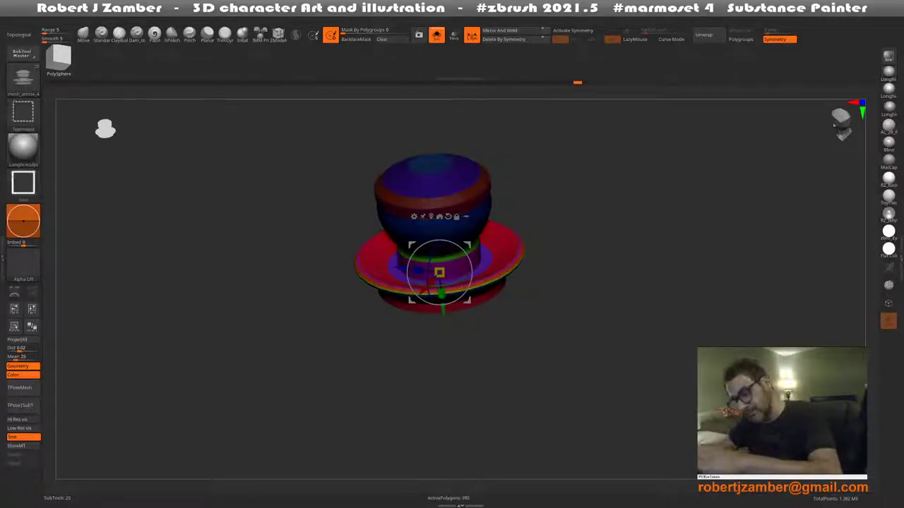
pyautogui.press('q')
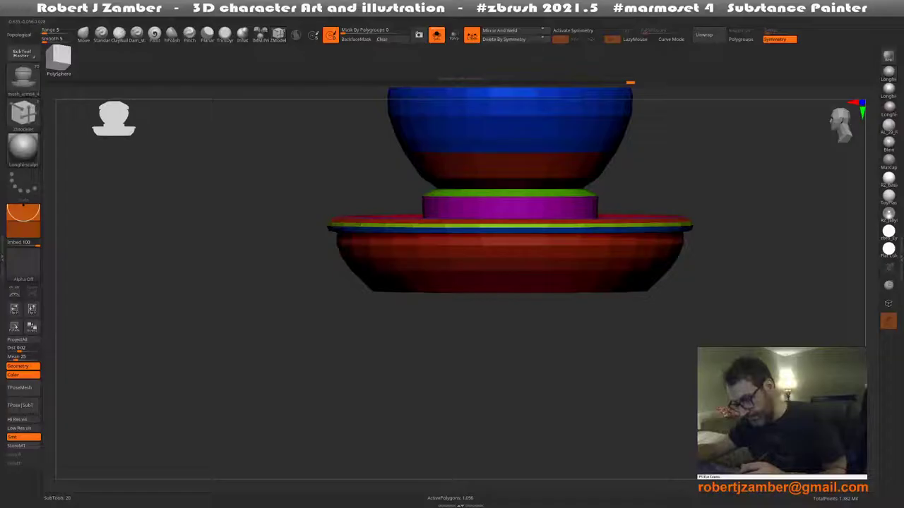
pyautogui.scroll(-5, 367, 282)
pyautogui.moveTo(375, 299)
pyautogui.mouseDown()
pyautogui.moveTo(374, 311)
pyautogui.moveTo(337, 279)
pyautogui.moveTo(348, 258)
pyautogui.mouseUp()
pyautogui.hotkey('shift', 'f')
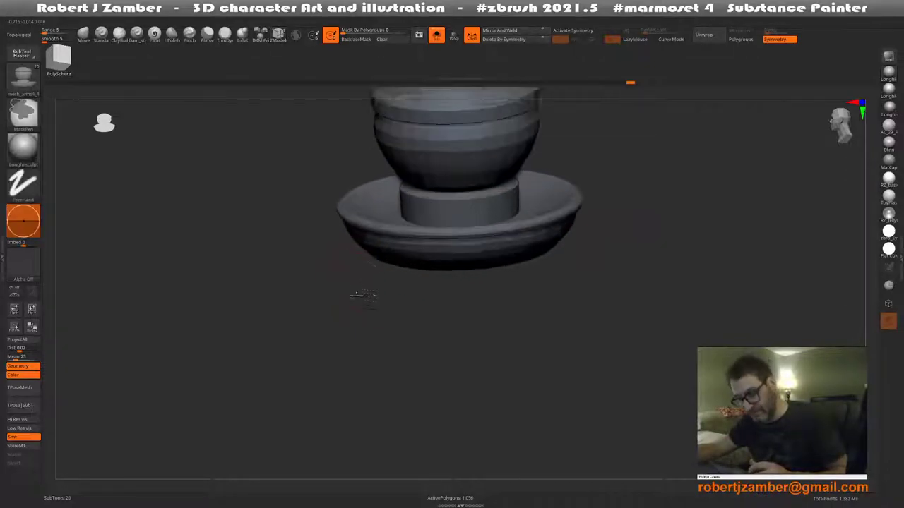
# Scale the saucer brim's complete edge loop wider to thicken the brim edge
pyautogui.press('ctrl')
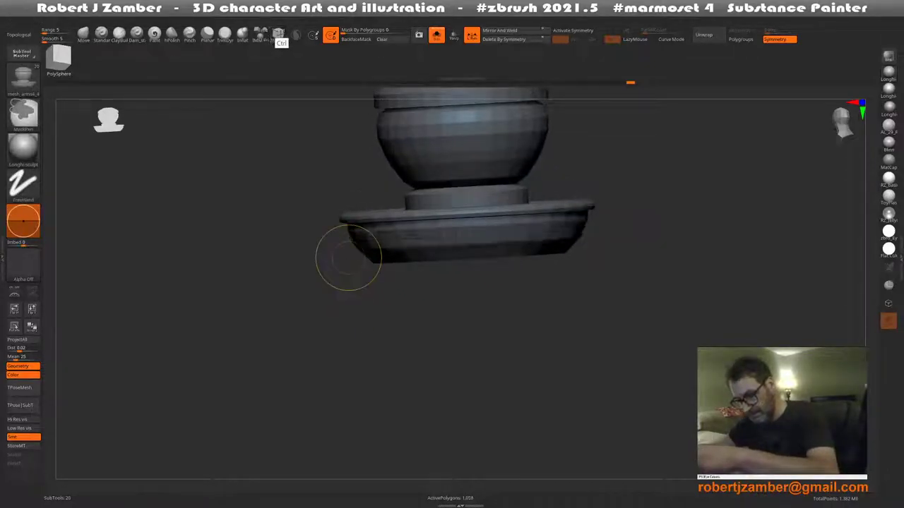
pyautogui.press('b')
pyautogui.press('z')
pyautogui.press('m')
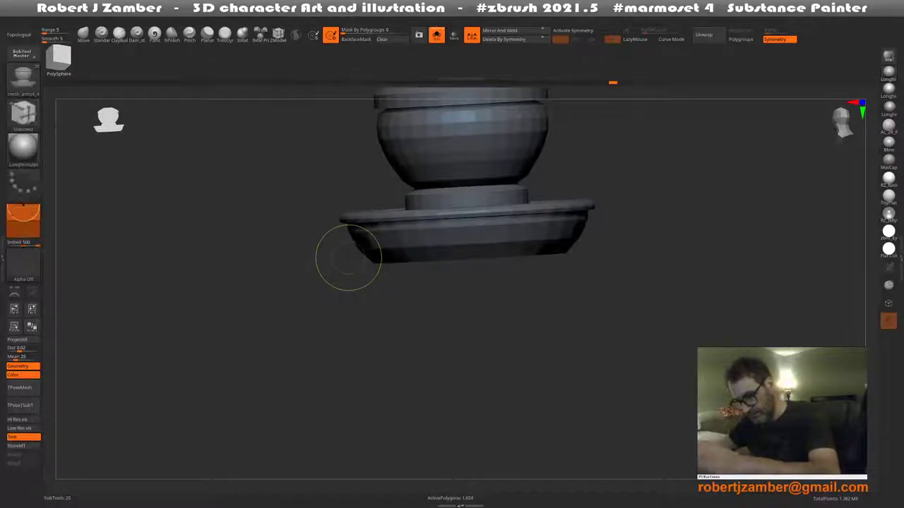
pyautogui.moveTo(388, 258)
pyautogui.mouseDown(button='right')
pyautogui.moveTo(397, 287)
pyautogui.moveTo(367, 302)
pyautogui.moveTo(368, 323)
pyautogui.moveTo(343, 238)
pyautogui.moveTo(384, 208)
pyautogui.moveTo(399, 153)
pyautogui.moveTo(400, 185)
pyautogui.moveTo(410, 150)
pyautogui.mouseUp(button='right')
pyautogui.rightClick(397, 287)
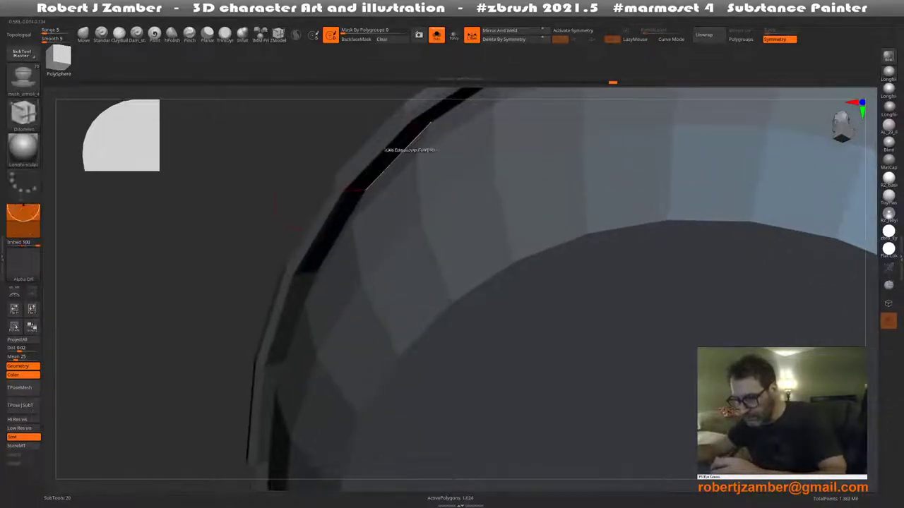
pyautogui.moveTo(431, 121); pyautogui.dragTo(452, 106)
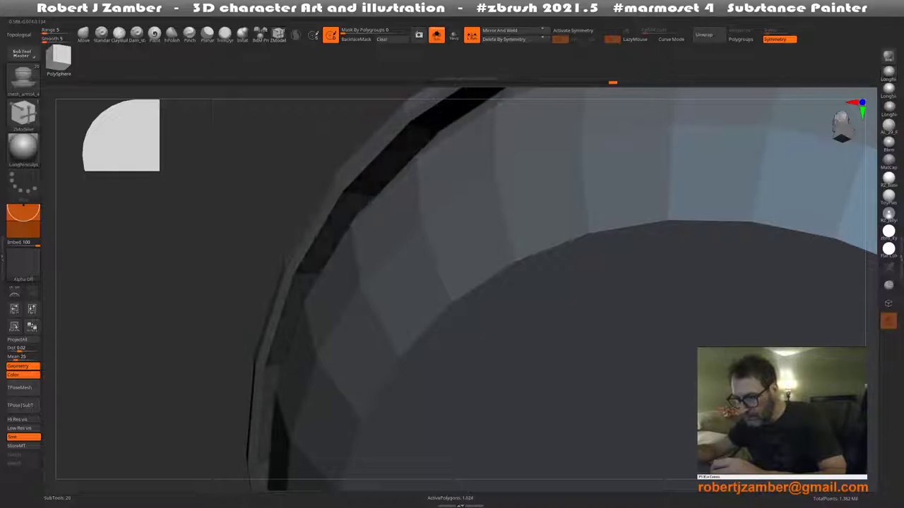
pyautogui.moveTo(381, 163); pyautogui.dragTo(381, 185, button='right')
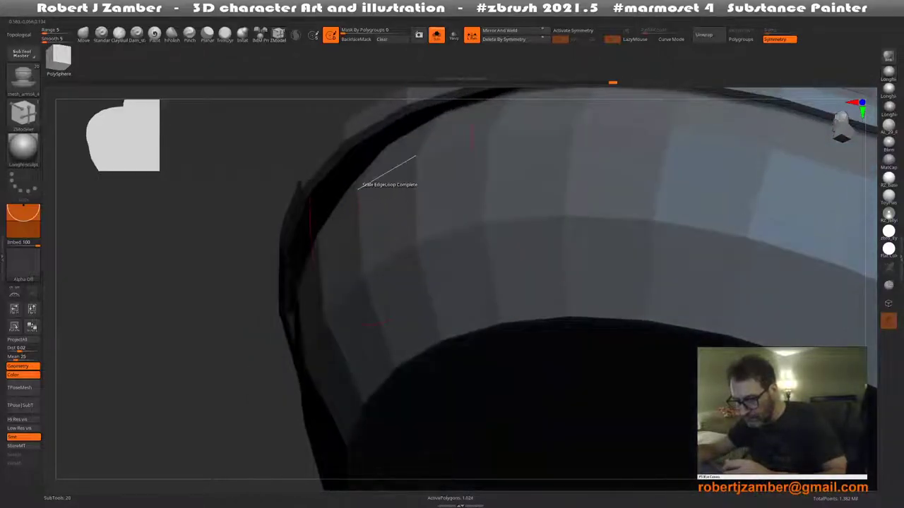
pyautogui.click(388, 267)
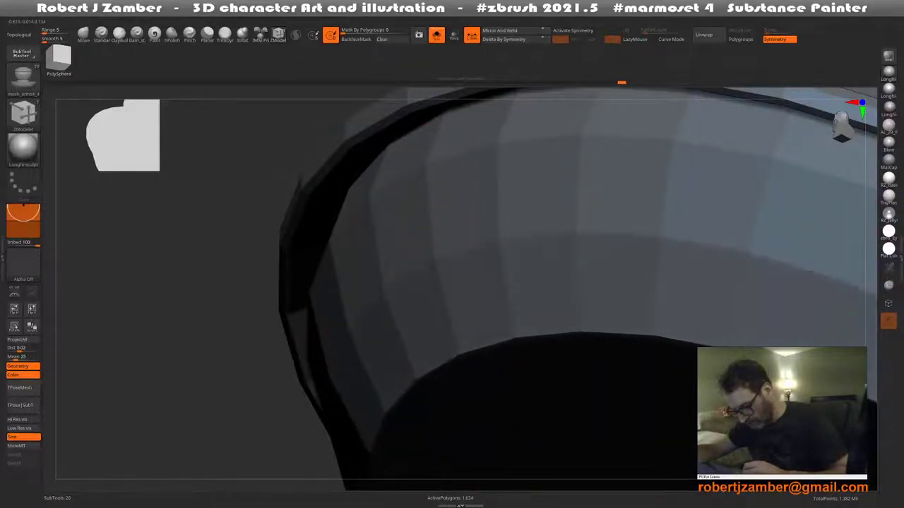
# Raise the base's bottom edge loop to make the saucer shallower
pyautogui.press('f')
pyautogui.keyDown('shift'); pyautogui.moveTo(374, 337); pyautogui.dragTo(365, 299, button='right'); pyautogui.keyUp('shift')
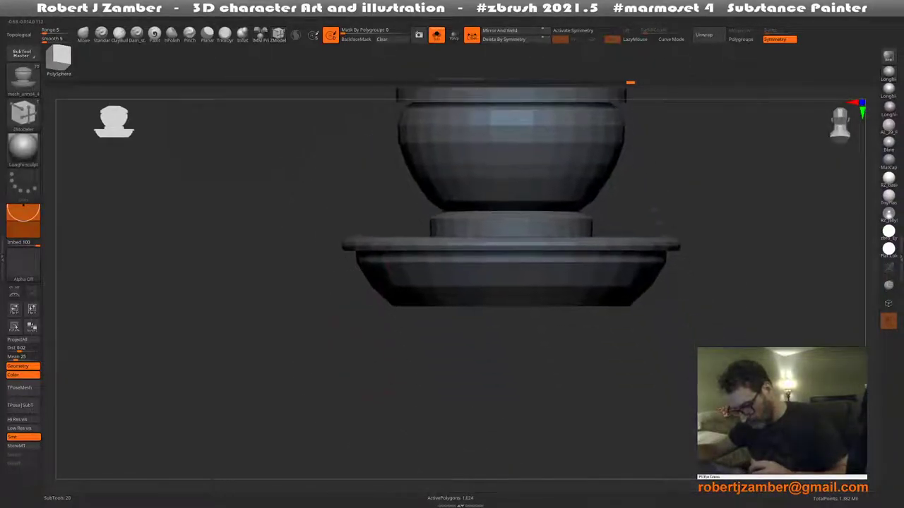
pyautogui.moveTo(365, 299); pyautogui.dragTo(415, 281)
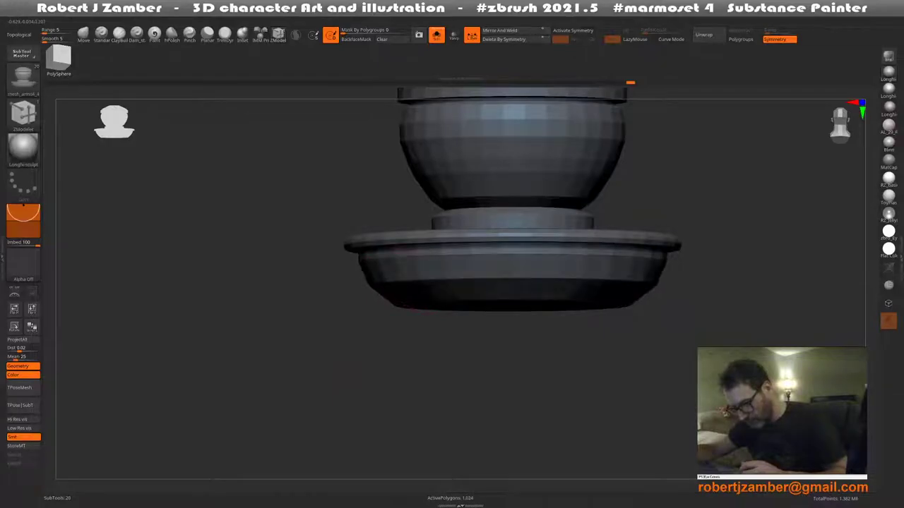
pyautogui.keyDown('alt'); pyautogui.moveTo(390, 294); pyautogui.dragTo(399, 291, button='right'); pyautogui.keyUp('alt')
pyautogui.moveTo(399, 263); pyautogui.dragTo(399, 254)
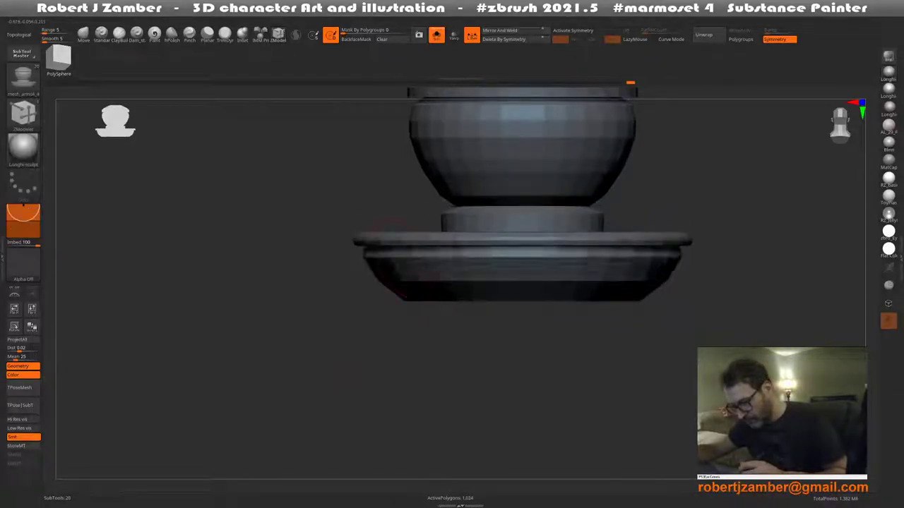
pyautogui.moveTo(374, 282)
pyautogui.keyDown('ctrl'); pyautogui.mouseDown(button='right')
pyautogui.moveTo(374, 303)
pyautogui.moveTo(375, 283)
pyautogui.moveTo(377, 295)
pyautogui.moveTo(353, 309)
pyautogui.moveTo(363, 284)
pyautogui.moveTo(353, 298)
pyautogui.moveTo(362, 310)
pyautogui.moveTo(332, 286)
pyautogui.moveTo(332, 265)
pyautogui.moveTo(362, 263)
pyautogui.moveTo(360, 229)
pyautogui.moveTo(347, 255)
pyautogui.moveTo(323, 266)
pyautogui.moveTo(326, 257)
pyautogui.mouseUp(button='right'); pyautogui.keyUp('ctrl')
# Switch back and forth between ZModeler and the Move Topological brush
pyautogui.press('b')
pyautogui.press('z')
pyautogui.press('m')
pyautogui.press('b')
pyautogui.press('m')
pyautogui.press('t')
pyautogui.press('b')
pyautogui.press('z')
pyautogui.press('m')
pyautogui.press('b')
pyautogui.press('m')
pyautogui.press('t')
# Turn on polygroup colours, return to ZModeler, and frame the jar from above
pyautogui.hotkey('shift', 'f')
pyautogui.press('b')
pyautogui.press('z')
pyautogui.press('m')
pyautogui.press('f')
pyautogui.moveTo(329, 296)
pyautogui.mouseDown(button='right')
pyautogui.moveTo(343, 325)
pyautogui.moveTo(332, 304)
pyautogui.mouseUp(button='right')
# Set the edge action to Slide, then to Move Infinite Radius on complete edge loops
pyautogui.press('space')
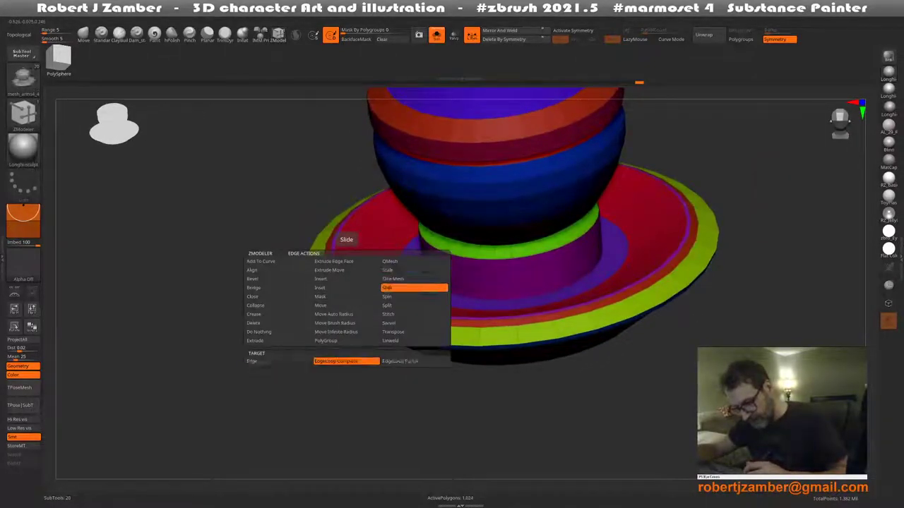
pyautogui.click(394, 287)
pyautogui.moveTo(394, 288)
pyautogui.mouseDown(button='right')
pyautogui.moveTo(351, 325)
pyautogui.moveTo(303, 323)
pyautogui.moveTo(355, 327)
pyautogui.moveTo(323, 330)
pyautogui.mouseUp(button='right')
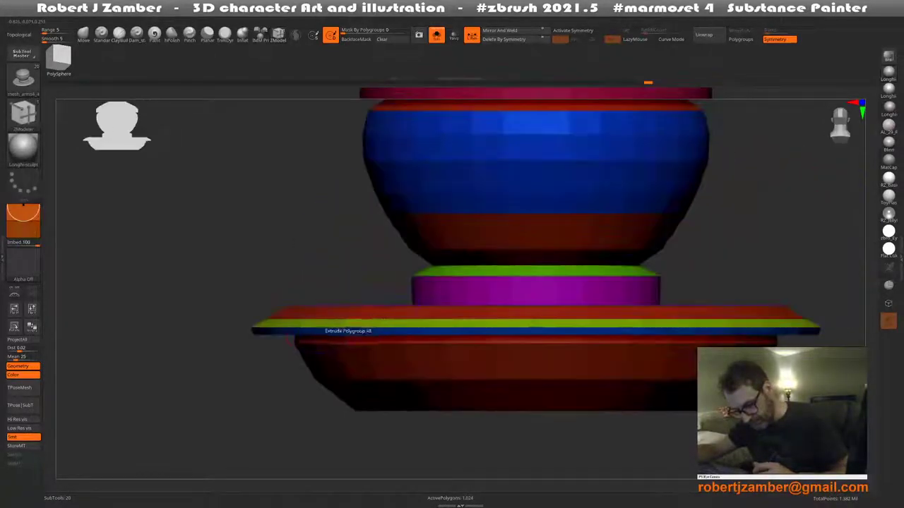
pyautogui.press('space')
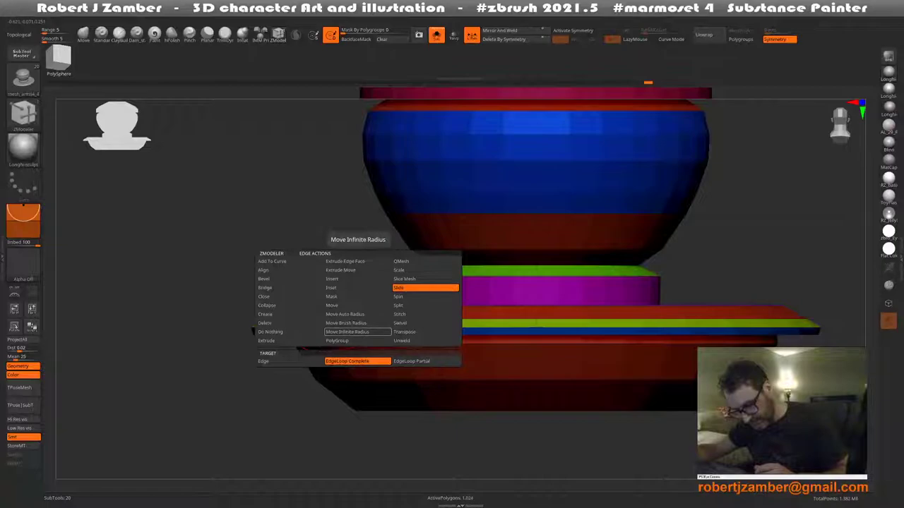
pyautogui.click(347, 332)
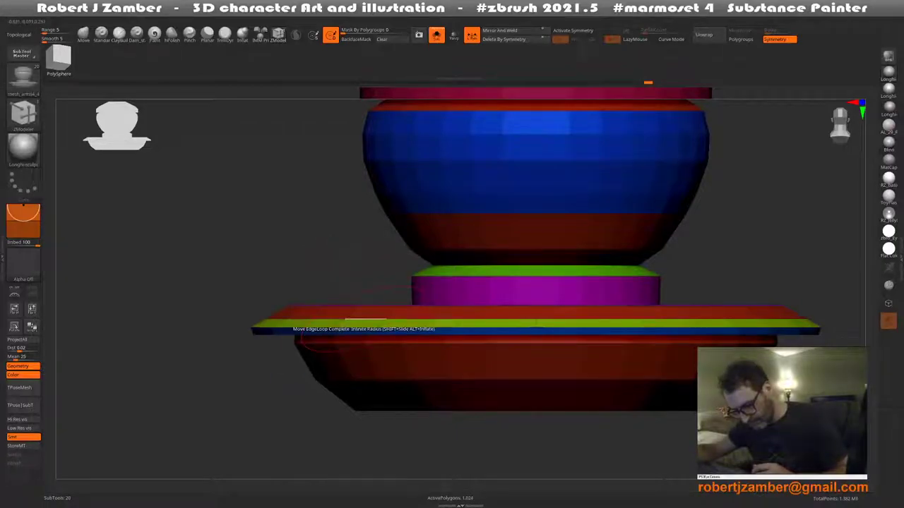
pyautogui.moveTo(350, 325)
pyautogui.mouseDown(button='right')
pyautogui.moveTo(360, 339)
pyautogui.moveTo(331, 317)
pyautogui.moveTo(338, 374)
pyautogui.moveTo(325, 289)
pyautogui.moveTo(346, 276)
pyautogui.moveTo(347, 327)
pyautogui.moveTo(357, 264)
pyautogui.mouseUp(button='right')
pyautogui.hotkey('shift', 'f')
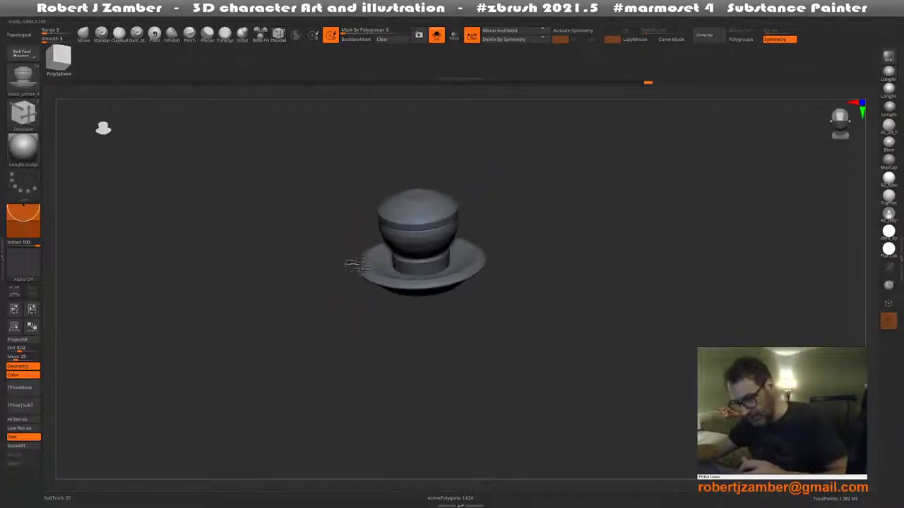
# Shrink the lid's inner cap loop inward and raise the centre into a disc
pyautogui.hotkey('shift', 'f')
pyautogui.moveTo(357, 264)
pyautogui.keyDown('ctrl'); pyautogui.mouseDown(button='right')
pyautogui.moveTo(394, 247)
pyautogui.moveTo(415, 197)
pyautogui.moveTo(379, 225)
pyautogui.mouseUp(button='right'); pyautogui.keyUp('ctrl')
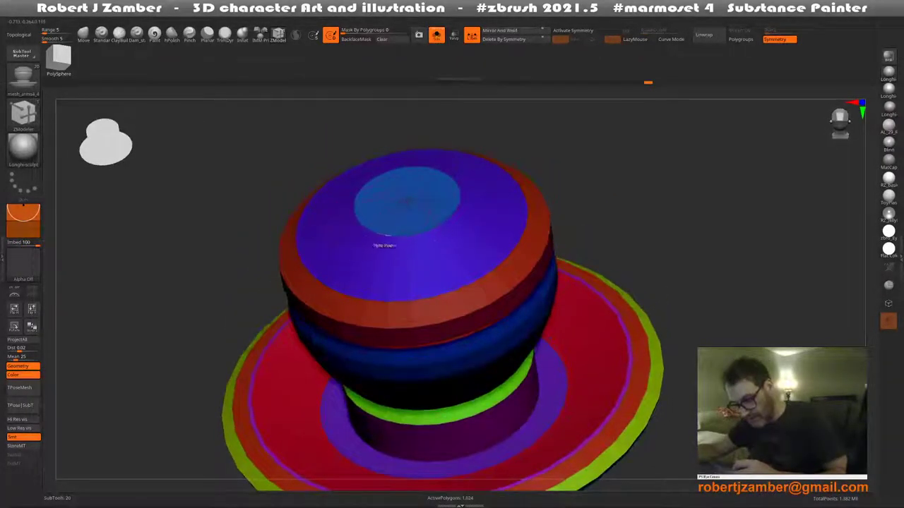
pyautogui.press('space')
pyautogui.click(433, 243)
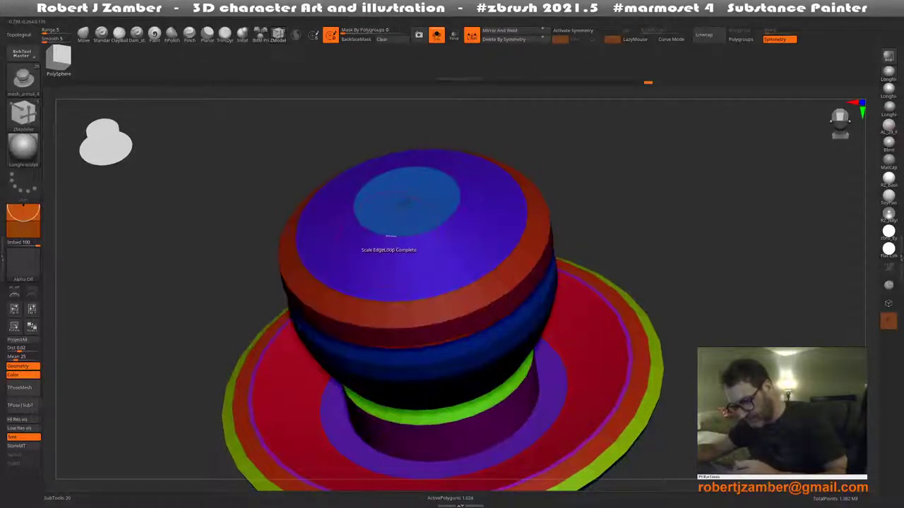
pyautogui.moveTo(387, 235); pyautogui.dragTo(379, 233)
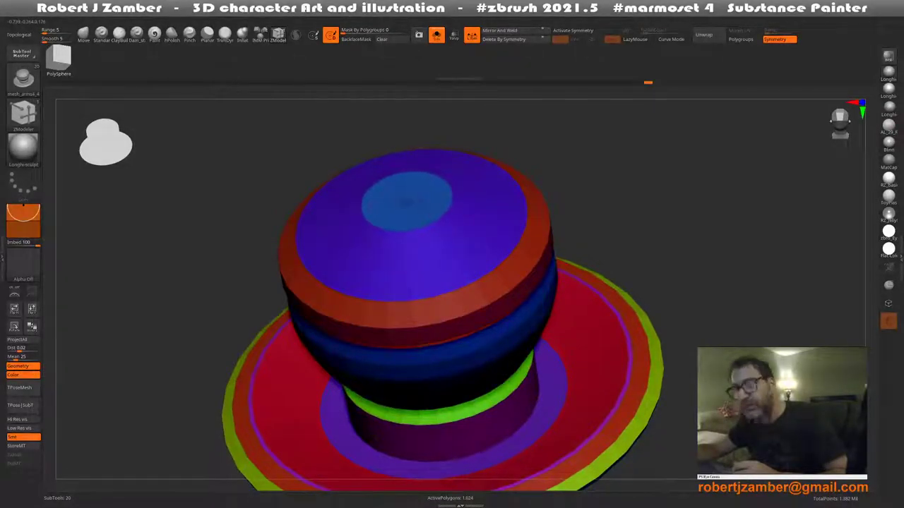
pyautogui.moveTo(387, 236); pyautogui.dragTo(391, 236, button='right')
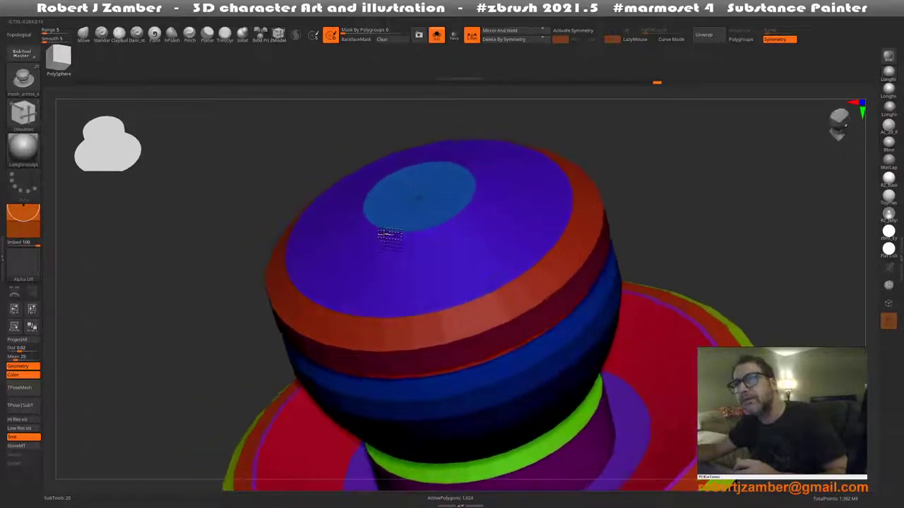
pyautogui.moveTo(396, 226); pyautogui.dragTo(392, 210)
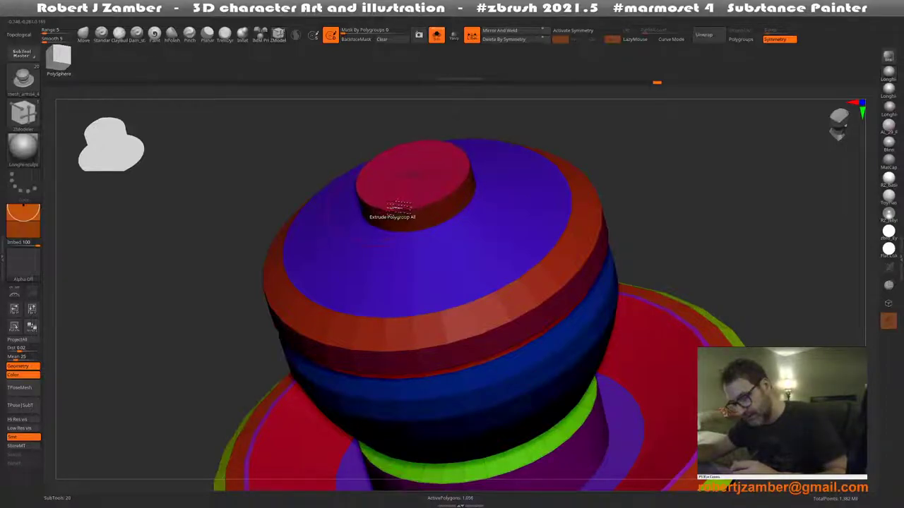
pyautogui.moveTo(397, 207); pyautogui.dragTo(383, 171)
pyautogui.hotkey('ctrl', 'z')
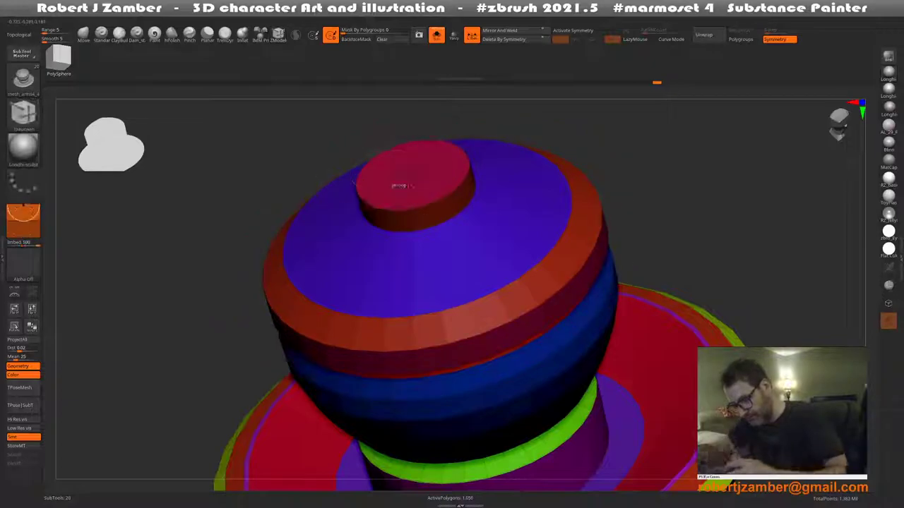
# Extrude the top disc slightly upward and scale its cap wider
pyautogui.press('space')
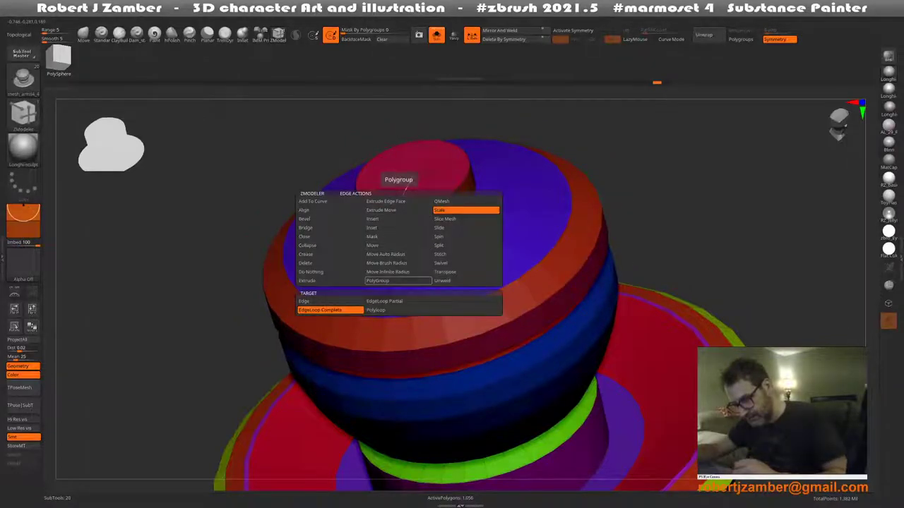
pyautogui.click(412, 174)
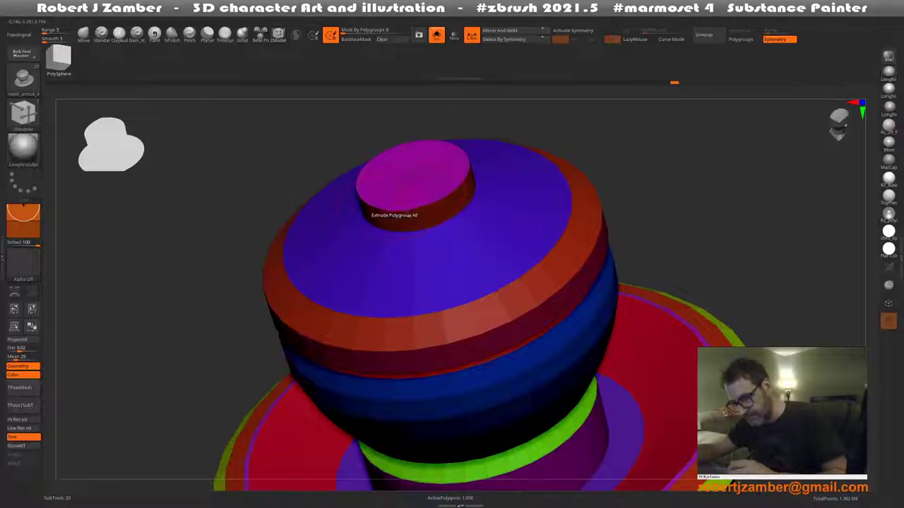
pyautogui.moveTo(394, 210); pyautogui.dragTo(394, 204)
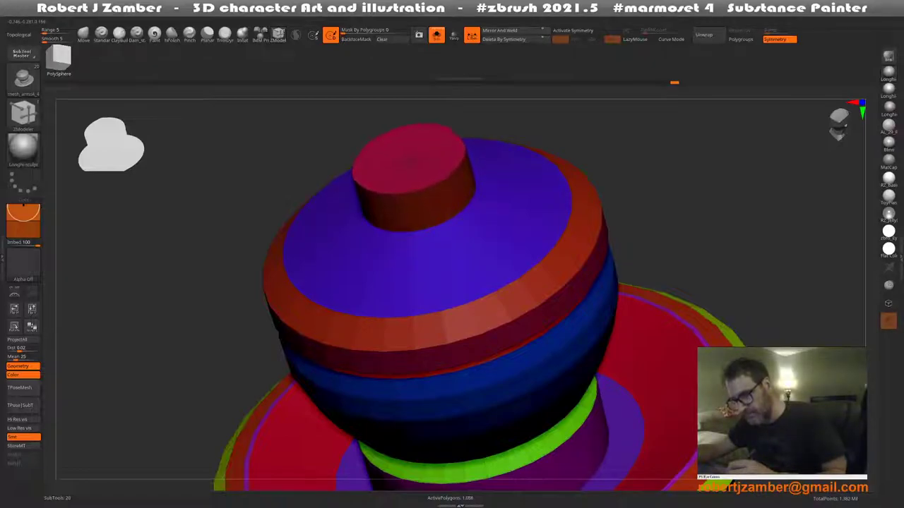
pyautogui.press('space')
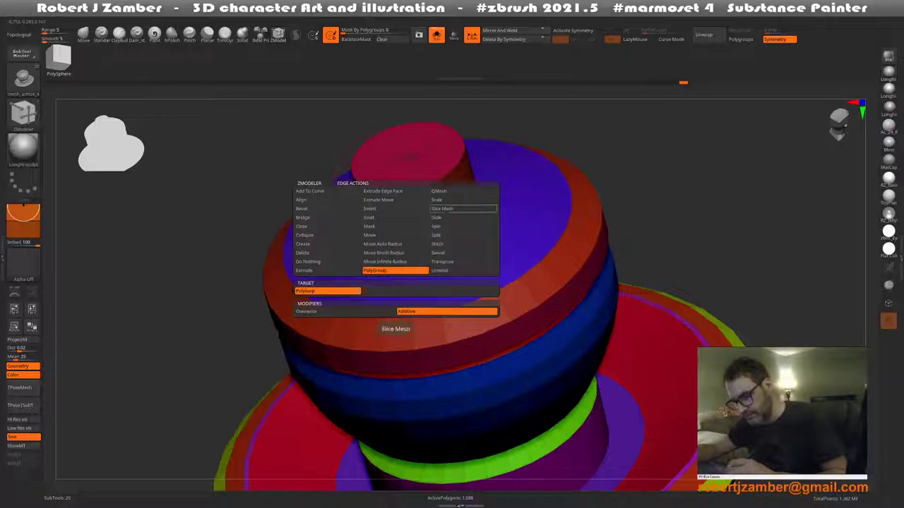
pyautogui.click(444, 208)
pyautogui.moveTo(406, 157); pyautogui.dragTo(409, 151)
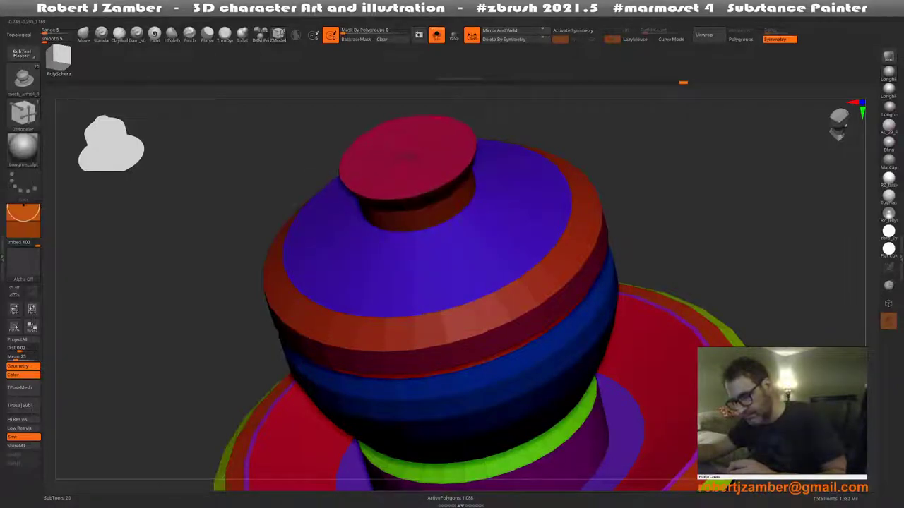
# Try extruding the top disc into a thicker cap, then undo and inspect the knob
pyautogui.moveTo(387, 211); pyautogui.dragTo(413, 185, button='right')
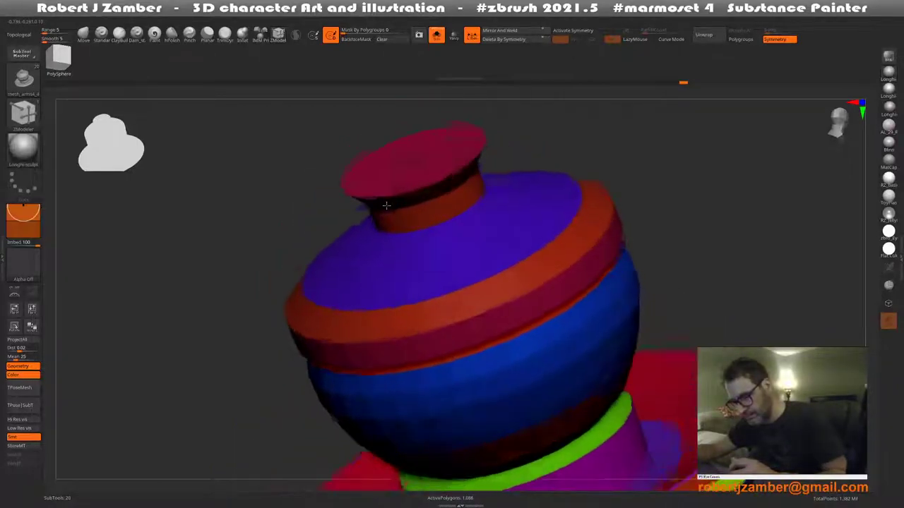
pyautogui.press('space')
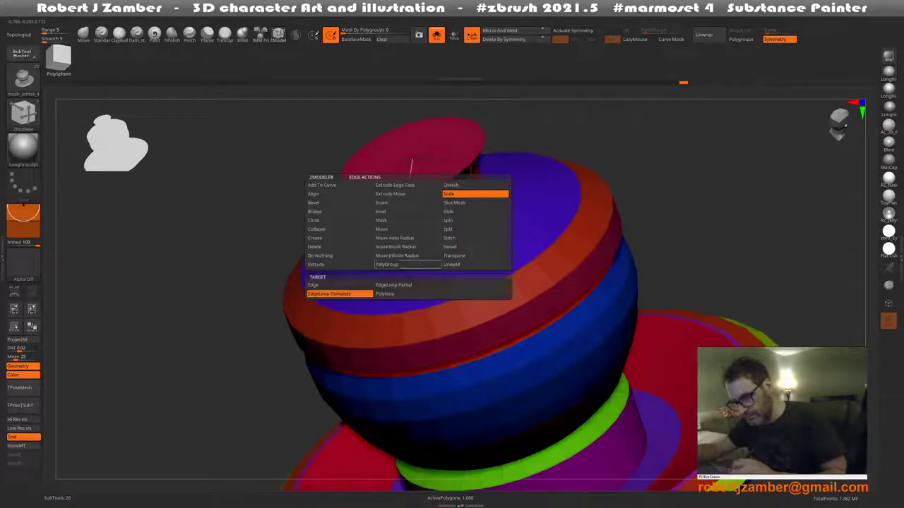
pyautogui.click(389, 270)
pyautogui.moveTo(411, 161); pyautogui.dragTo(406, 139)
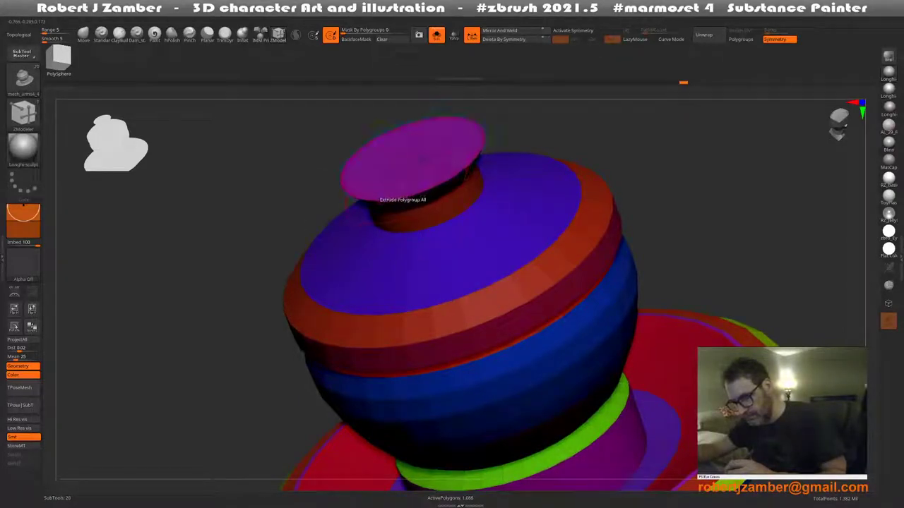
pyautogui.hotkey('ctrl', 'z')
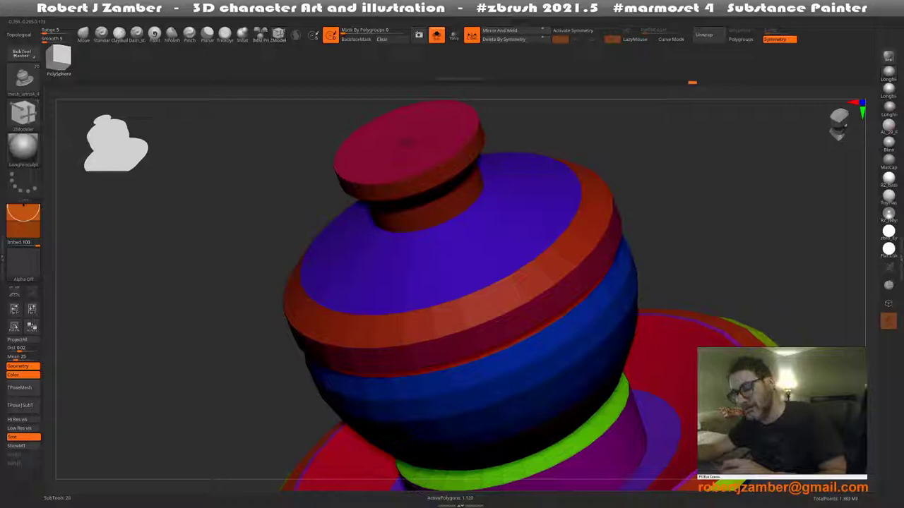
pyautogui.moveTo(406, 142); pyautogui.dragTo(397, 191, button='right')
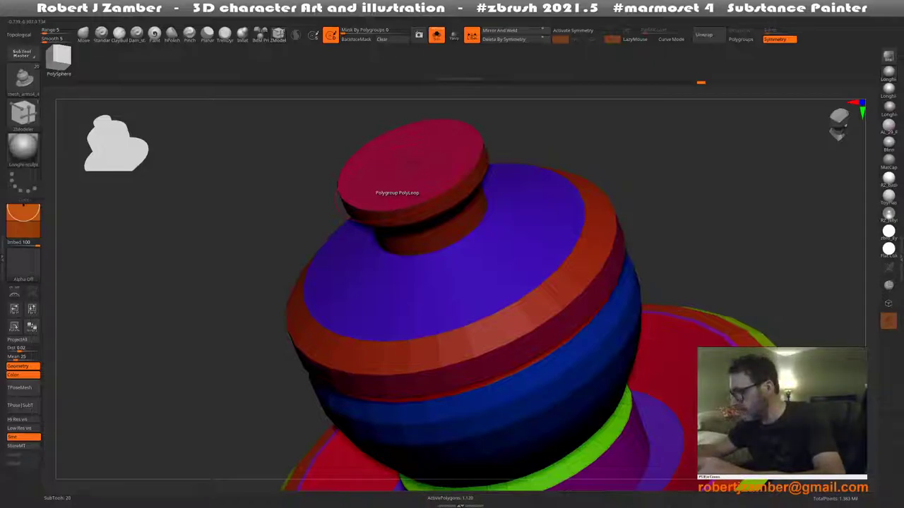
pyautogui.moveTo(383, 174)
pyautogui.mouseDown(button='right')
pyautogui.moveTo(403, 185)
pyautogui.moveTo(408, 175)
pyautogui.mouseUp(button='right')
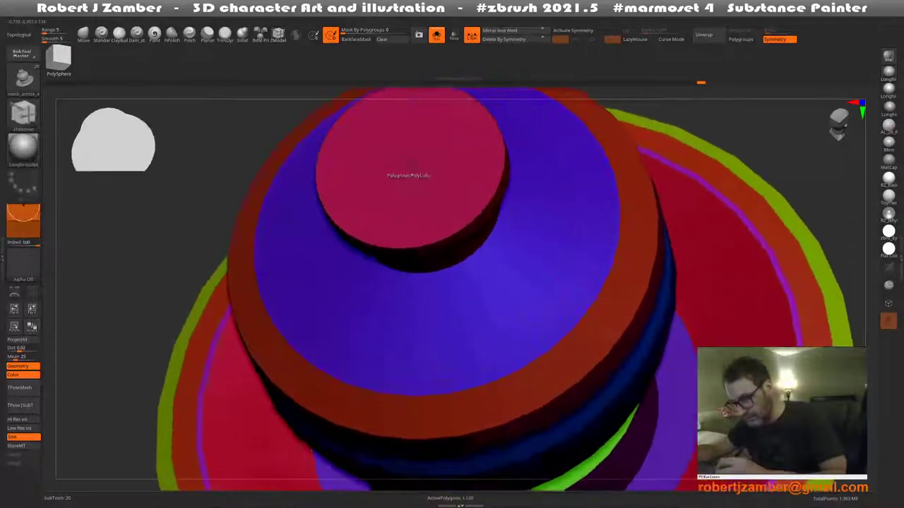
# Regroup the inner top disc to match the rim and zoom out to the whole jar
pyautogui.press('space')
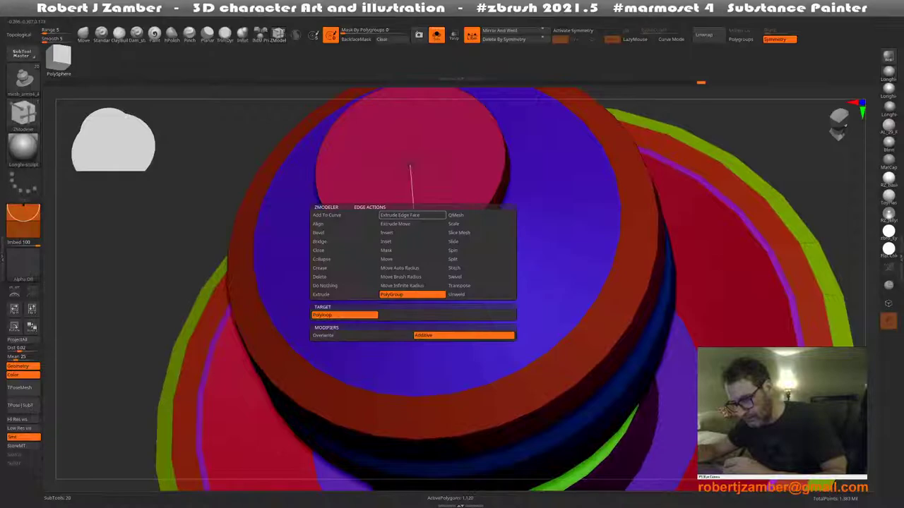
pyautogui.click(412, 233)
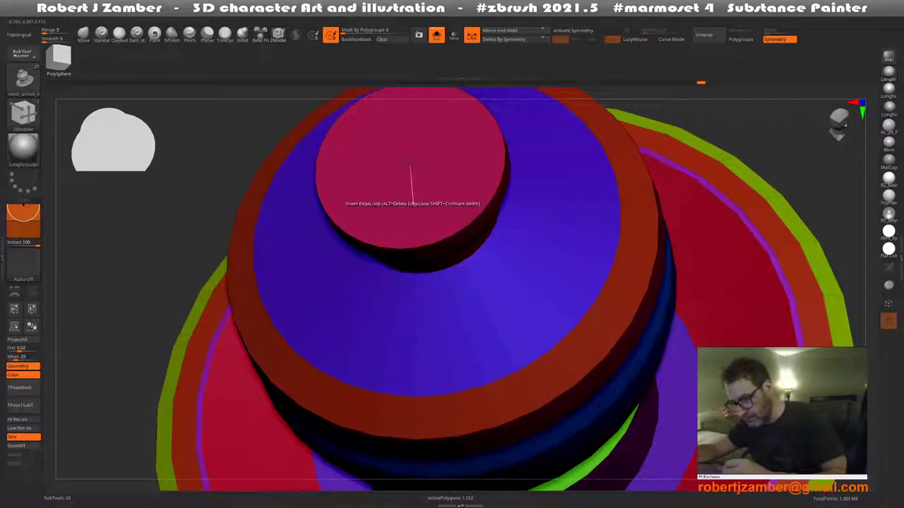
pyautogui.press('space')
pyautogui.click(412, 272)
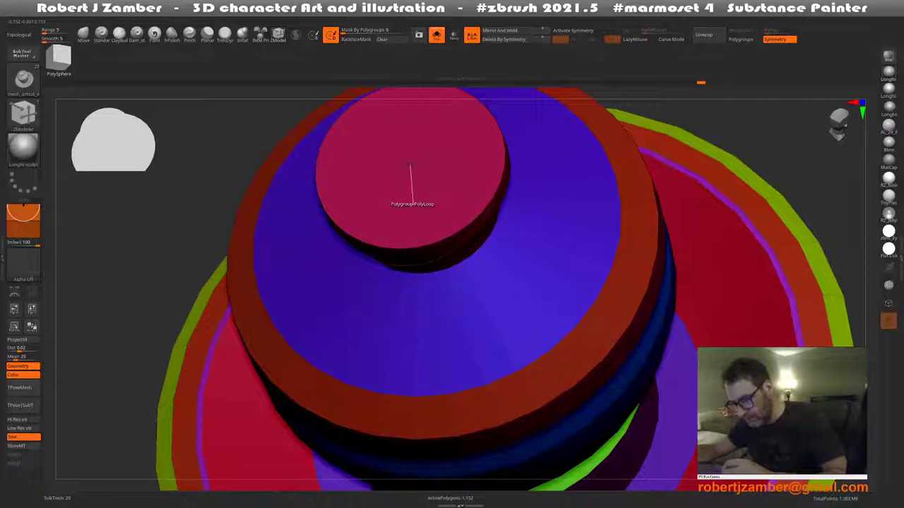
pyautogui.keyDown('shift'); pyautogui.moveTo(406, 202); pyautogui.dragTo(404, 205); pyautogui.keyUp('shift')
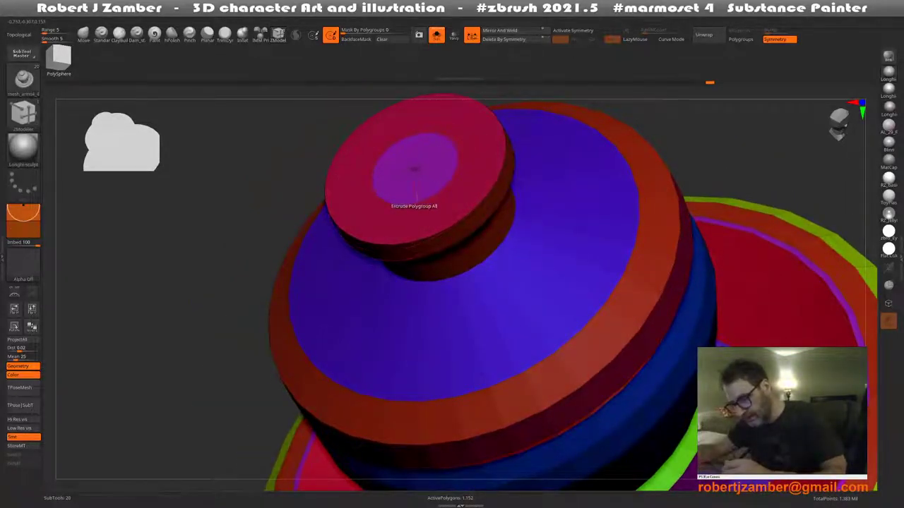
pyautogui.click(415, 185)
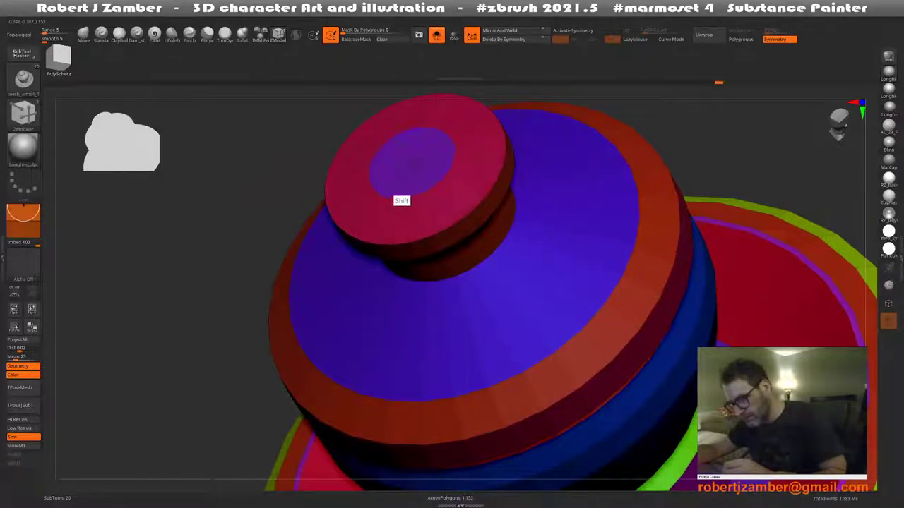
pyautogui.moveTo(412, 161); pyautogui.dragTo(416, 233, button='right')
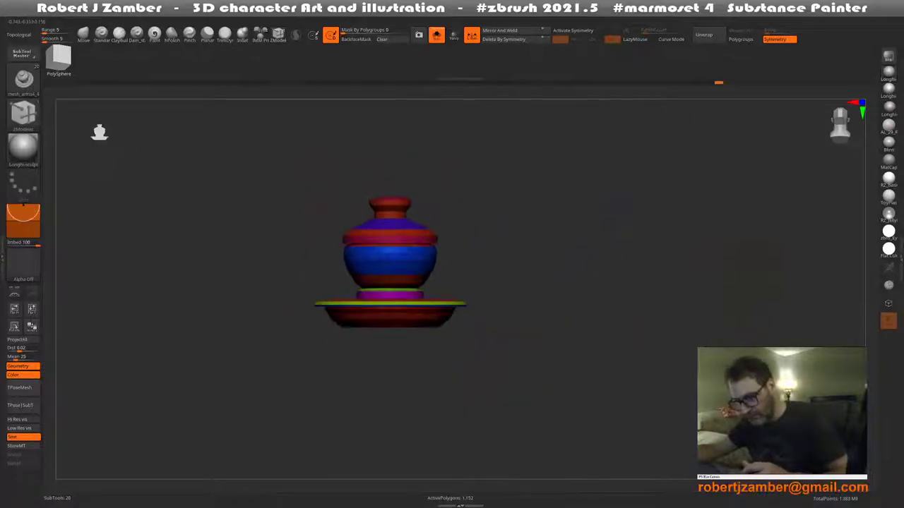
# Insert a dark red edge-loop band below the pink band on the lid
pyautogui.hotkey('shift', 'f')
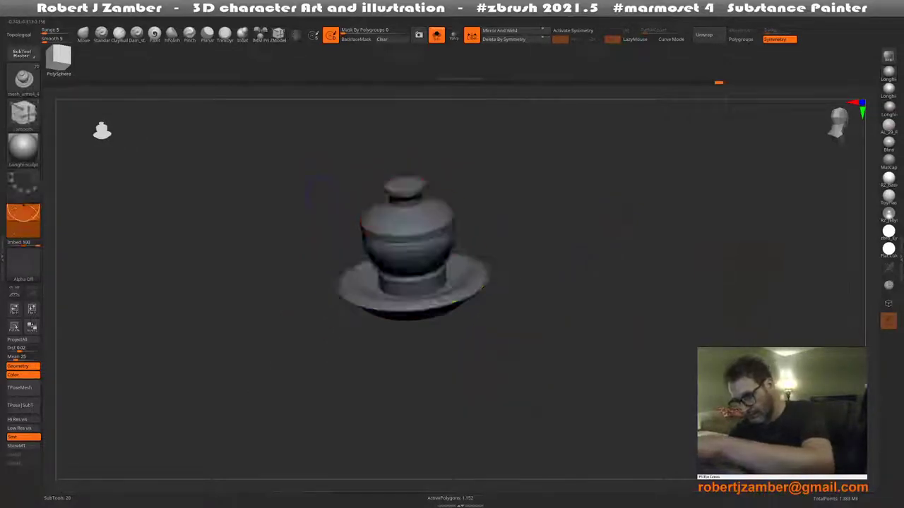
pyautogui.press('ctrl')
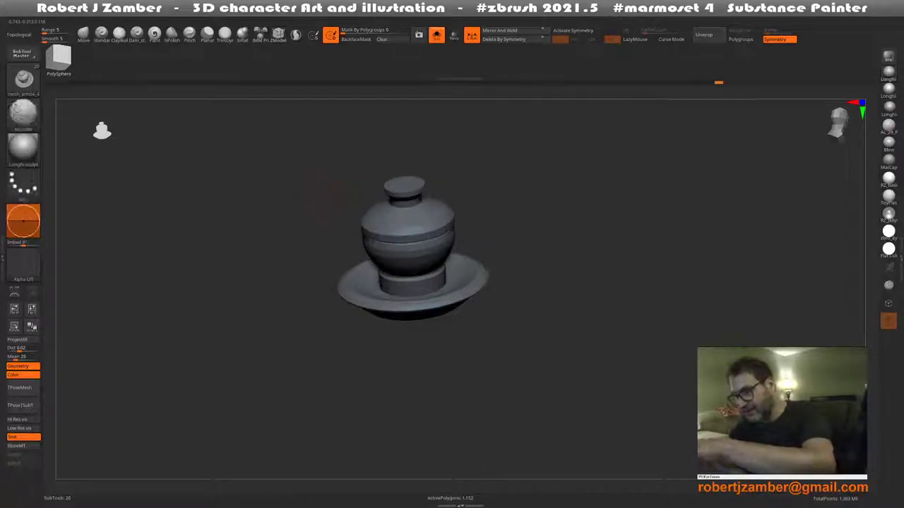
pyautogui.hotkey('shift', 'f')
pyautogui.moveTo(324, 196)
pyautogui.mouseDown(button='right')
pyautogui.moveTo(358, 279)
pyautogui.moveTo(385, 244)
pyautogui.mouseUp(button='right')
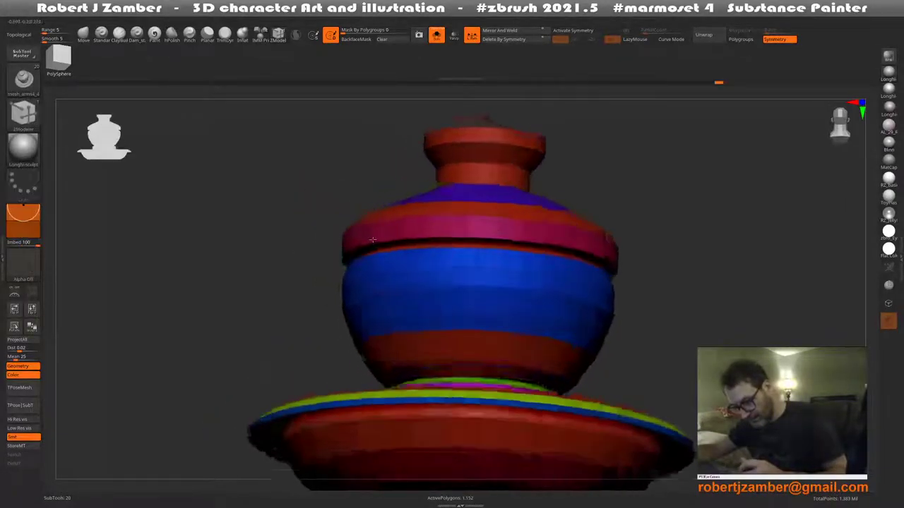
pyautogui.press('space')
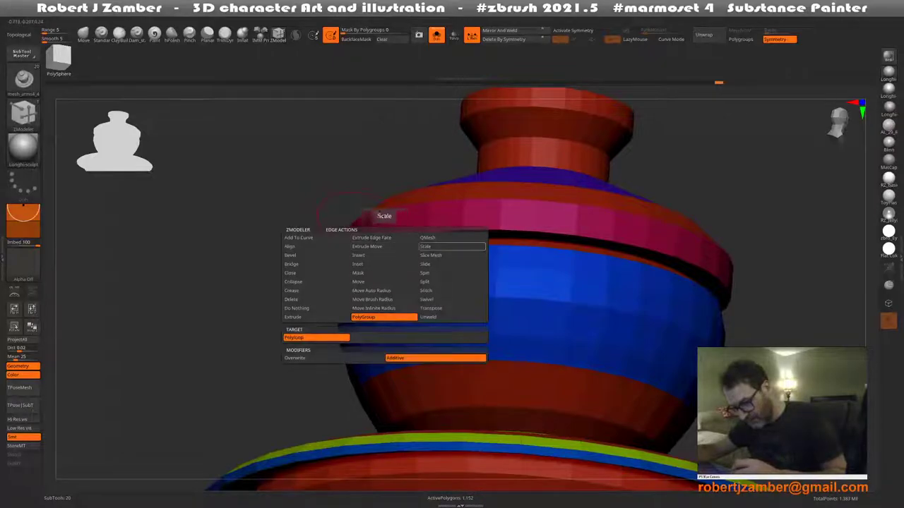
pyautogui.click(452, 255)
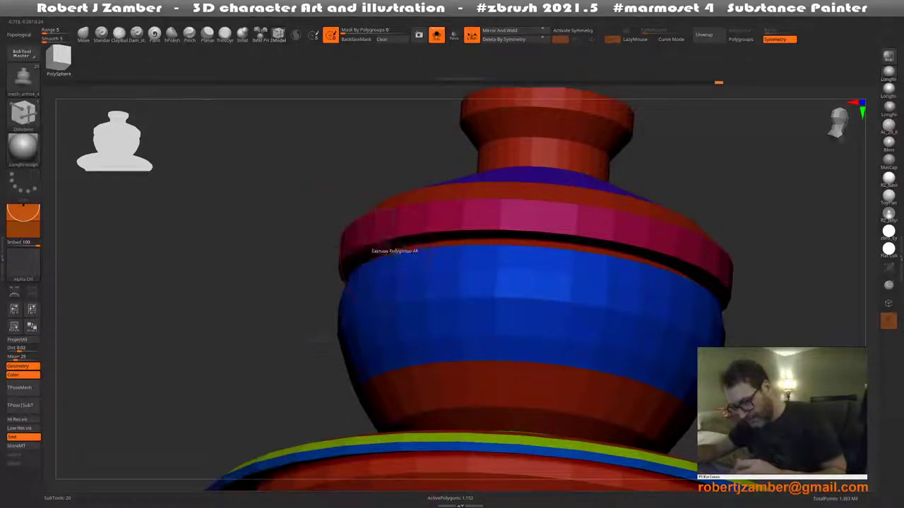
pyautogui.moveTo(373, 243); pyautogui.dragTo(353, 237)
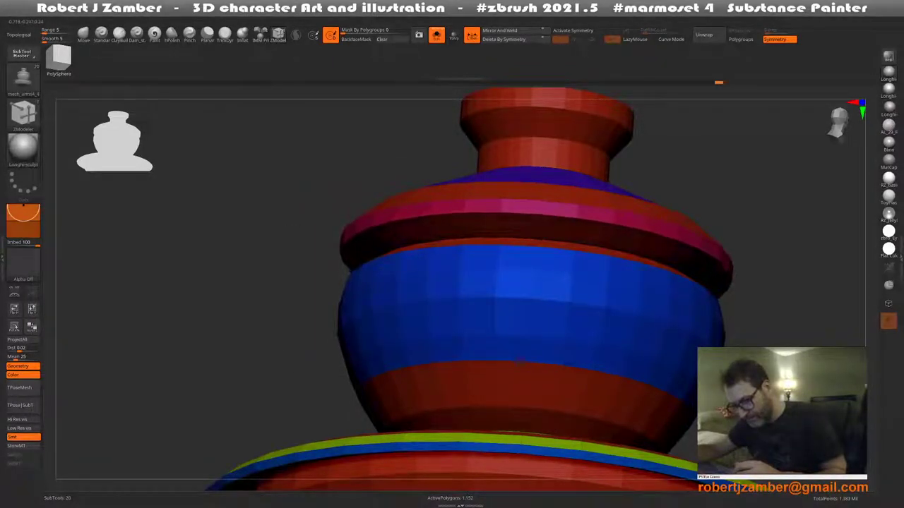
# Regroup the pink face loop into its own purple polygroup
pyautogui.moveTo(381, 227); pyautogui.dragTo(385, 223, button='right')
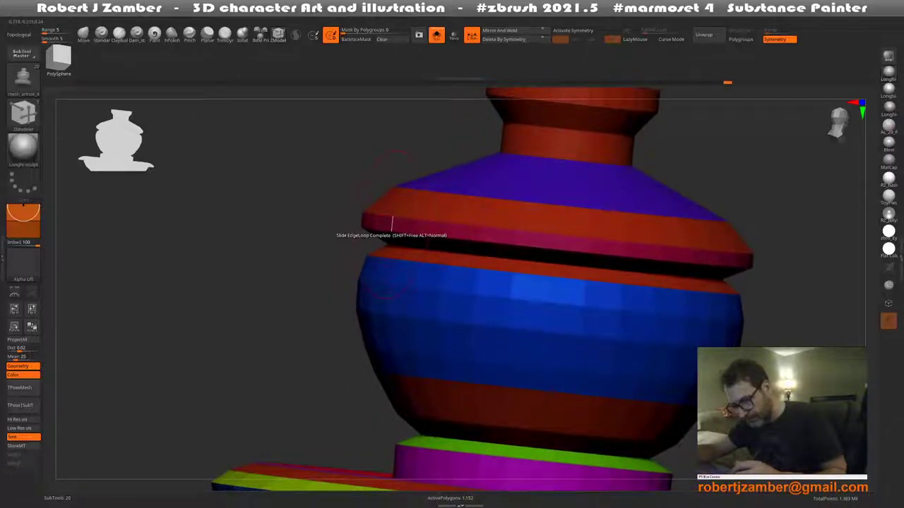
pyautogui.press('space')
pyautogui.click(454, 250)
pyautogui.click(391, 224)
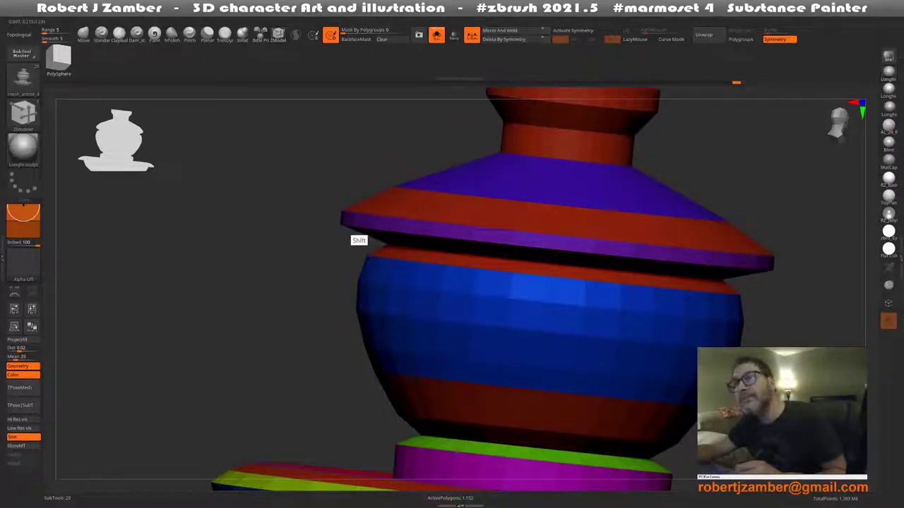
# Slide the neck's lower loop, then scale it into a narrow cylinder under the knob
pyautogui.keyDown('shift'); pyautogui.moveTo(353, 238); pyautogui.dragTo(345, 236); pyautogui.keyUp('shift')
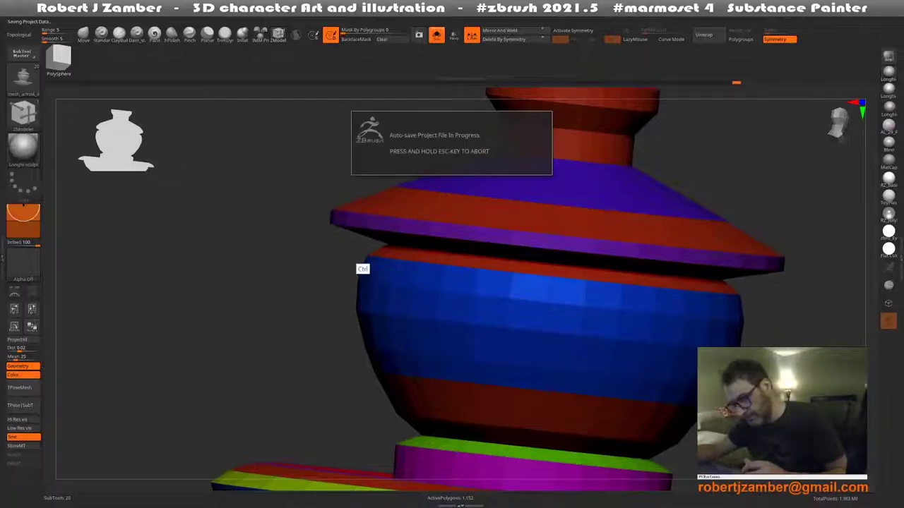
pyautogui.keyDown('ctrl'); pyautogui.moveTo(345, 236); pyautogui.dragTo(346, 283, button='right'); pyautogui.keyUp('ctrl')
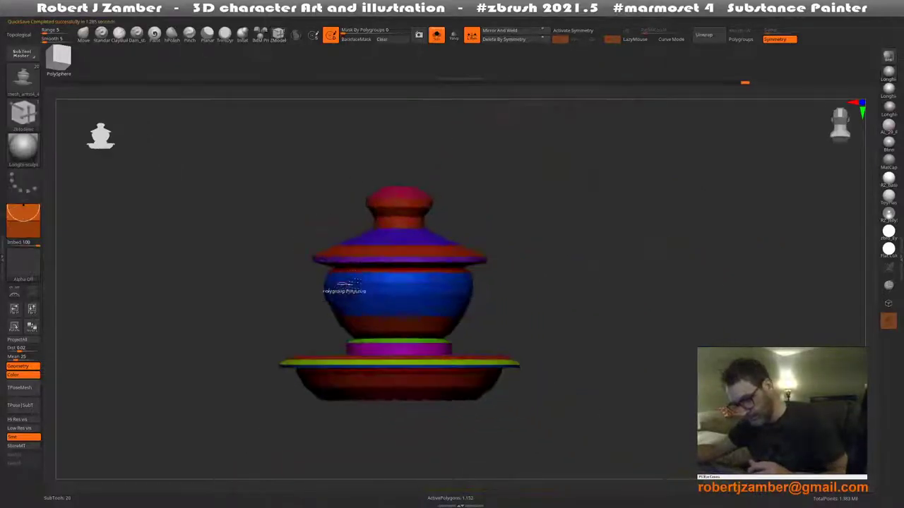
pyautogui.keyDown('ctrl'); pyautogui.moveTo(359, 246); pyautogui.dragTo(383, 246, button='right'); pyautogui.keyUp('ctrl')
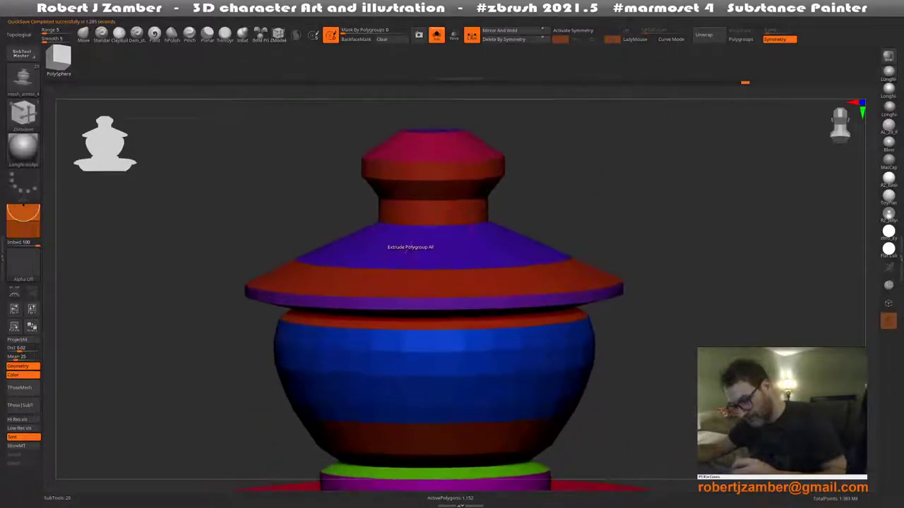
pyautogui.press('space')
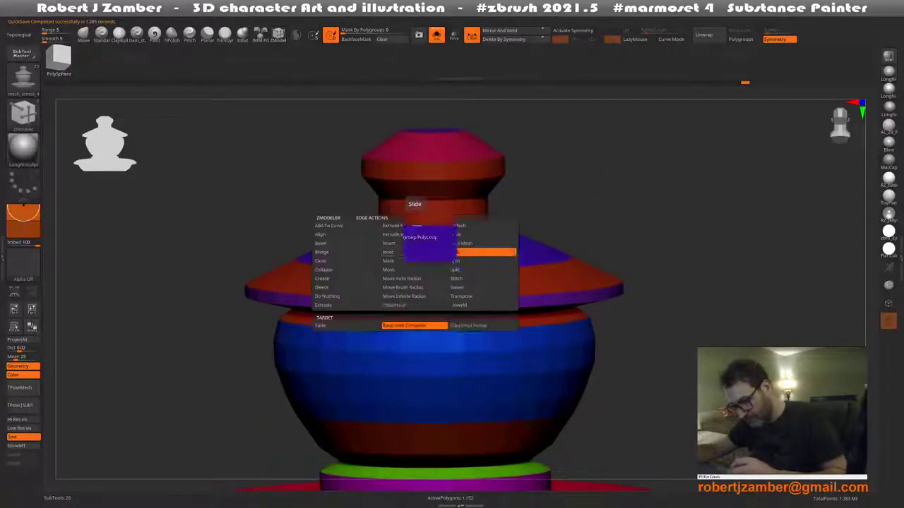
pyautogui.click(455, 269)
pyautogui.moveTo(417, 226); pyautogui.dragTo(418, 216)
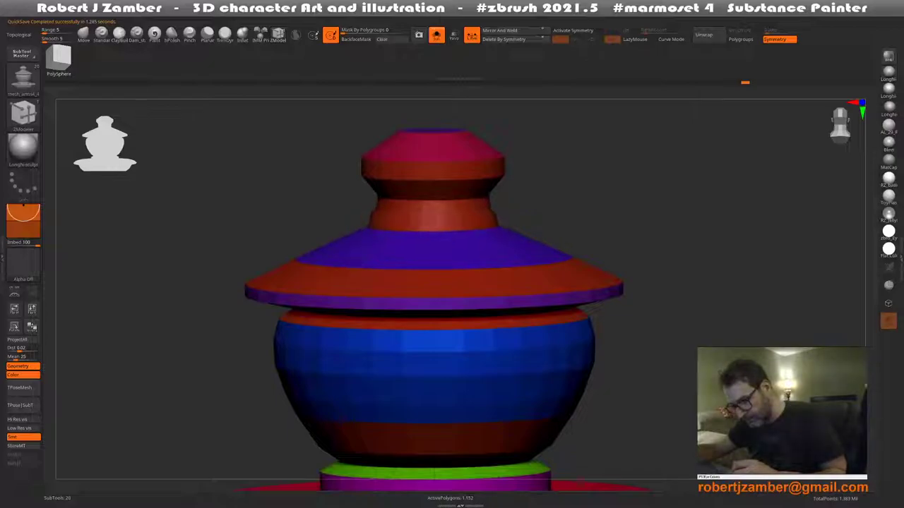
pyautogui.press('space')
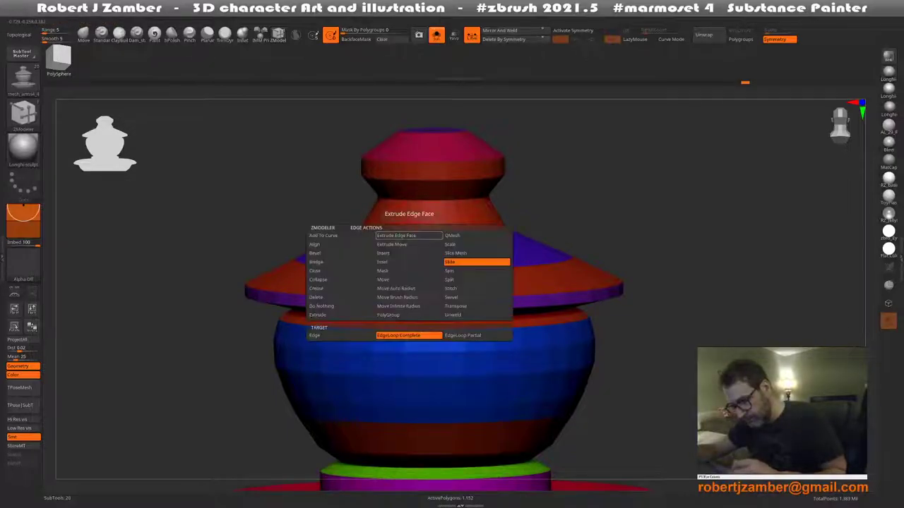
pyautogui.click(450, 244)
pyautogui.moveTo(406, 235)
pyautogui.mouseDown()
pyautogui.moveTo(488, 194)
pyautogui.moveTo(498, 204)
pyautogui.mouseUp()
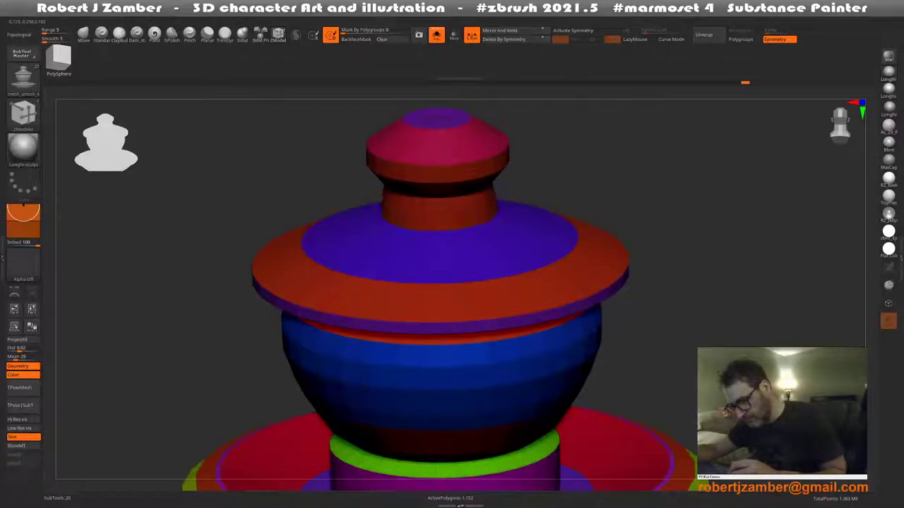
# Bevel a new band into the sloped top of the lid
pyautogui.moveTo(394, 228); pyautogui.dragTo(339, 281, button='right')
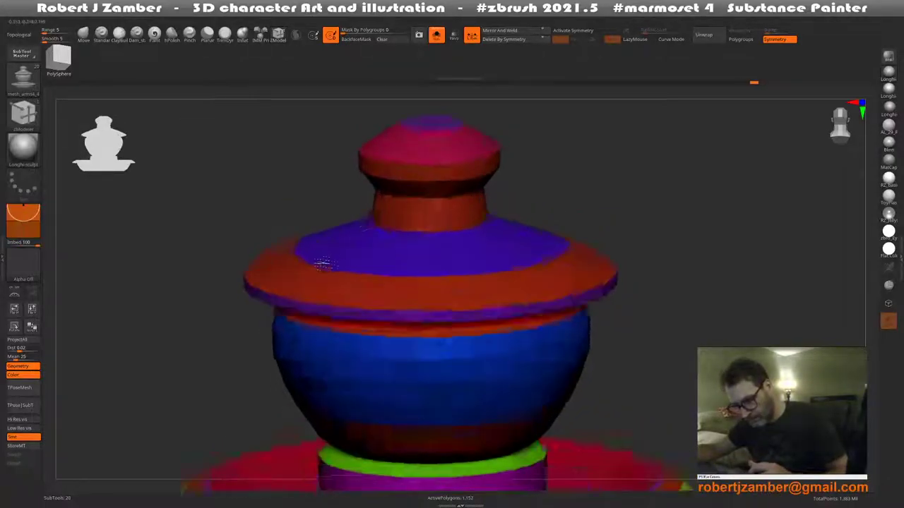
pyautogui.press('space')
pyautogui.click(242, 279)
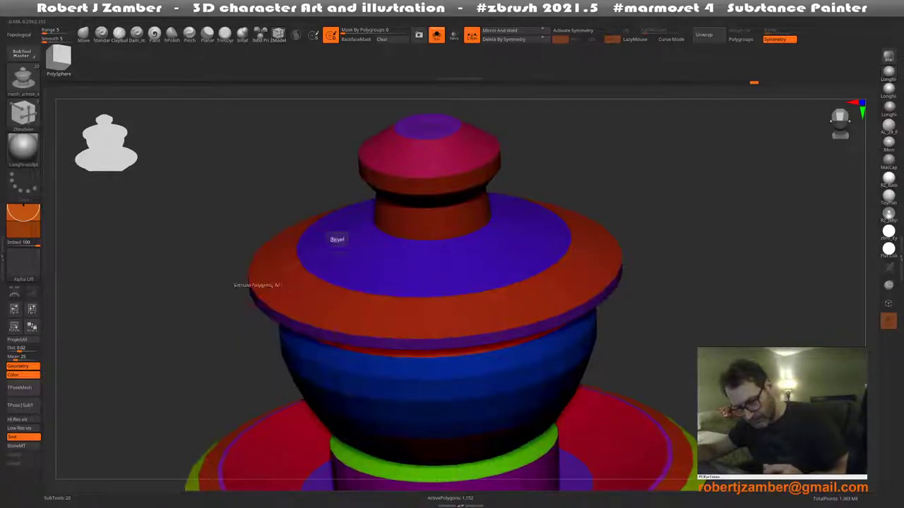
pyautogui.moveTo(332, 287)
pyautogui.mouseDown()
pyautogui.moveTo(346, 275)
pyautogui.moveTo(293, 254)
pyautogui.mouseUp()
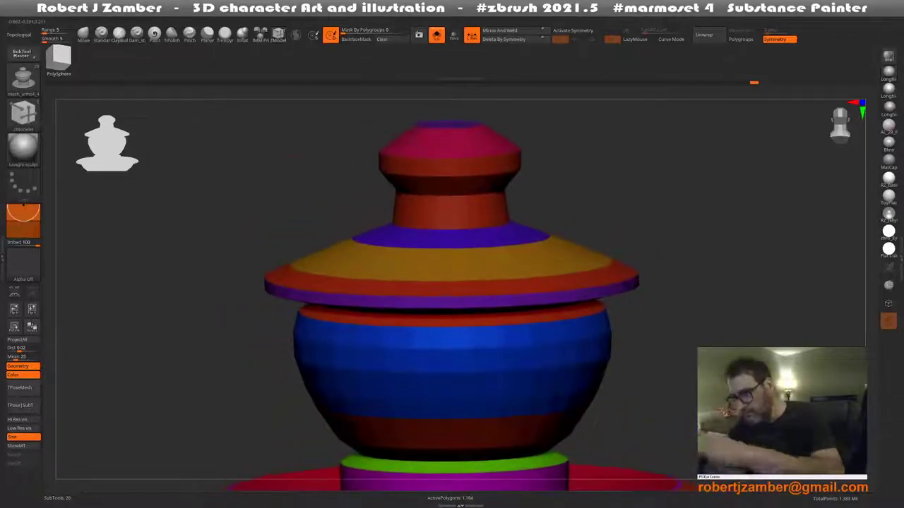
# Toggle the dynamic subdivision smooth preview on and off to check the pot
pyautogui.hotkey('shift', 'f')
pyautogui.press('d')
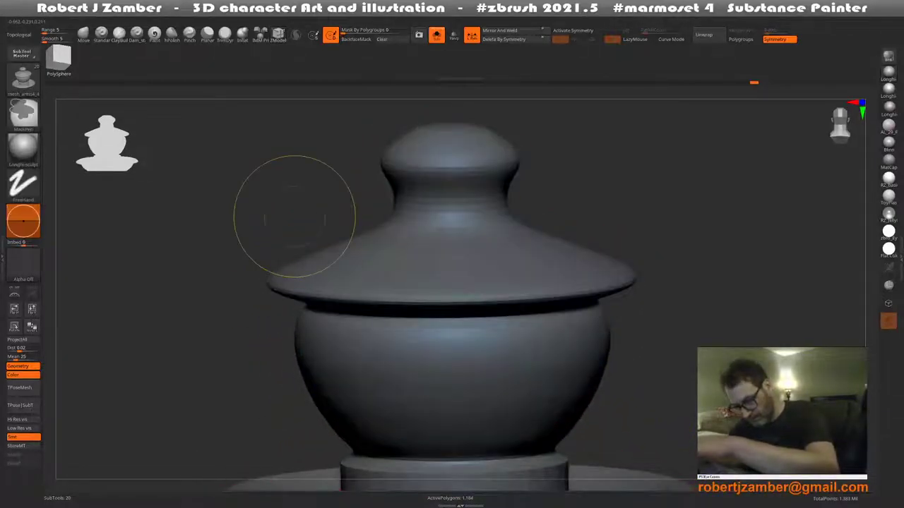
pyautogui.hotkey('shift', 'd')
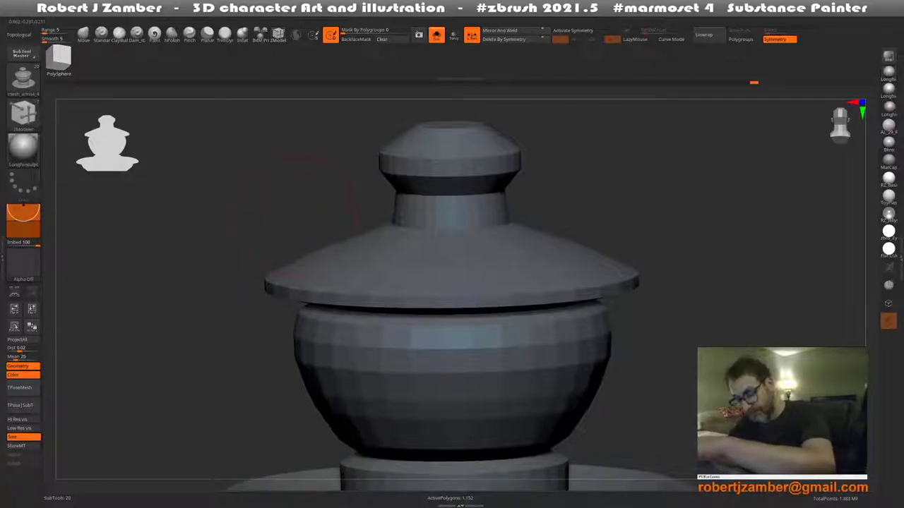
pyautogui.press('d')
pyautogui.hotkey('shift', 'd')
# Return to ZModeler with polygroups shown and insert an edge loop near the belly's top
pyautogui.hotkey('shift', 'f')
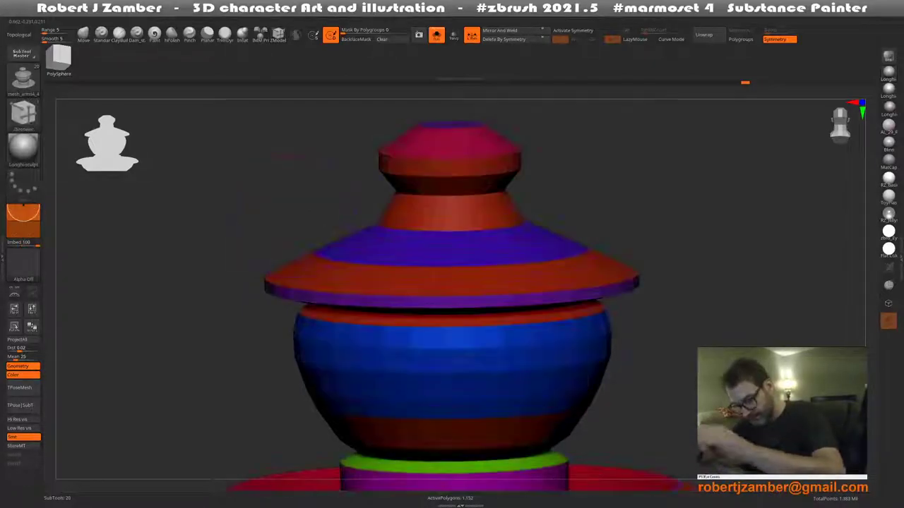
pyautogui.press('b')
pyautogui.press('z')
pyautogui.press('m')
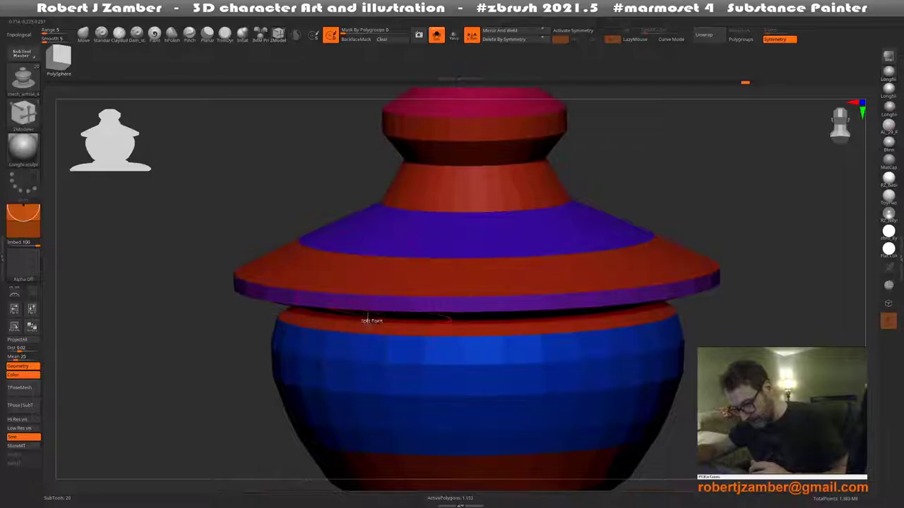
pyautogui.press('space')
pyautogui.click(367, 279)
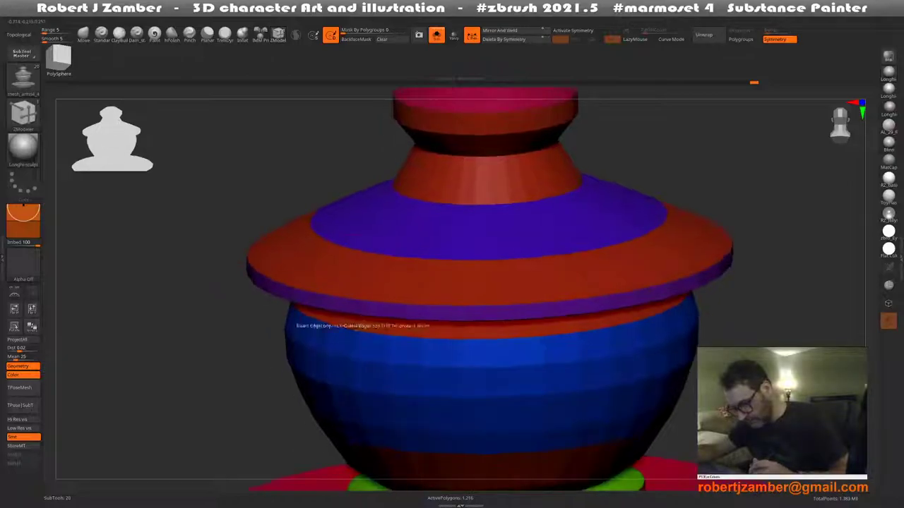
pyautogui.hotkey('shift', 'f')
# Orbit around the smooth-previewed pot to view it from above
pyautogui.press('d')
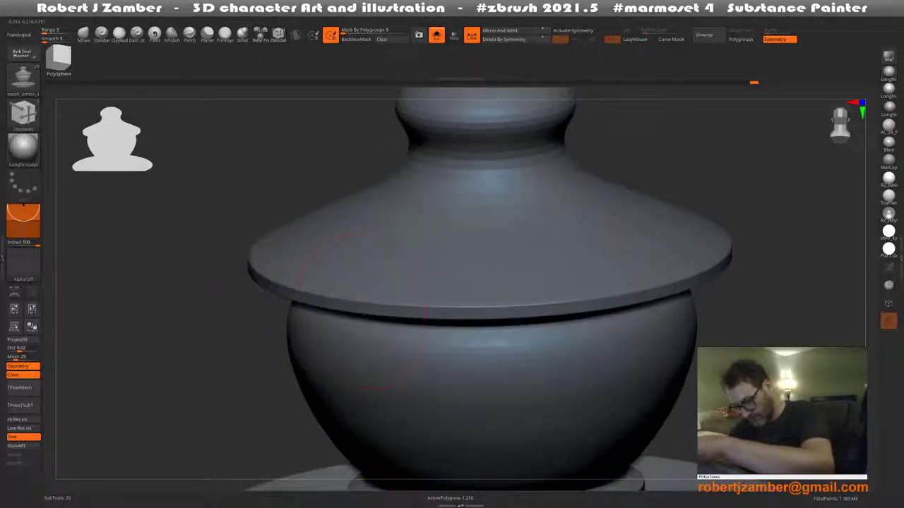
pyautogui.scroll(-5, 353, 240)
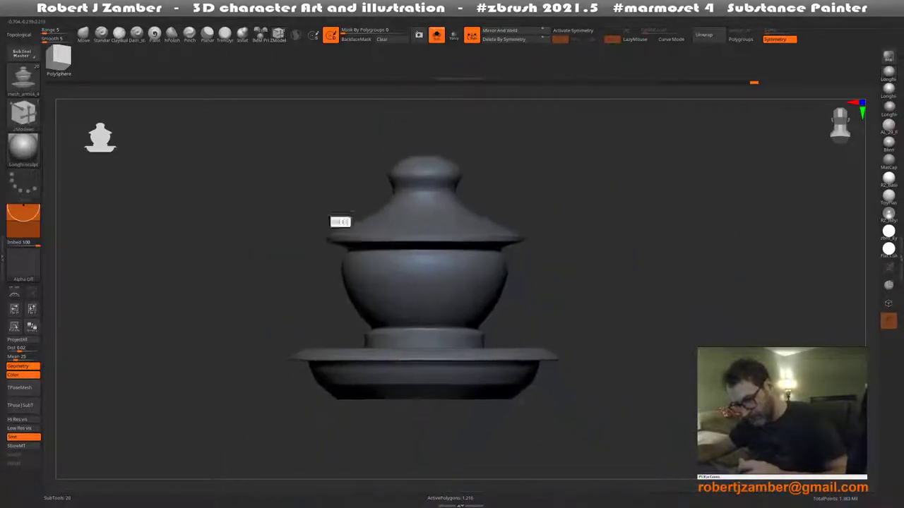
pyautogui.moveTo(340, 222); pyautogui.dragTo(332, 255)
pyautogui.scroll(-3, 424, 226)
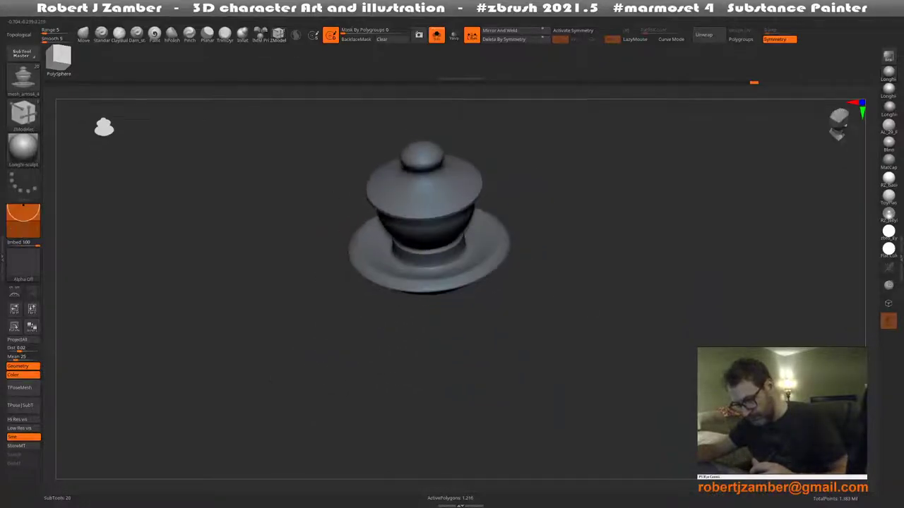
pyautogui.keyDown('alt'); pyautogui.moveTo(332, 297); pyautogui.dragTo(320, 302); pyautogui.keyUp('alt')
pyautogui.scroll(3, 318, 268)
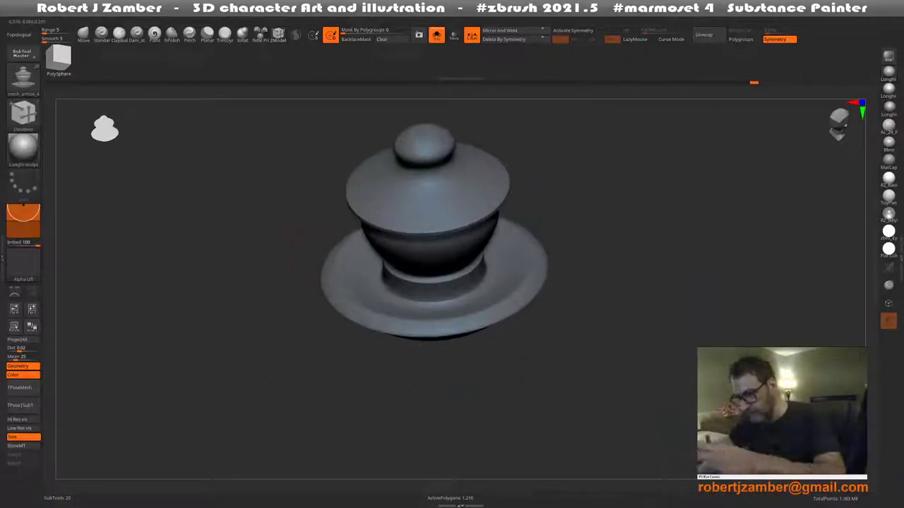
# Show the faceted polygroup bands in a side view and bring up IMM Primitives
pyautogui.hotkey('shift', 'f')
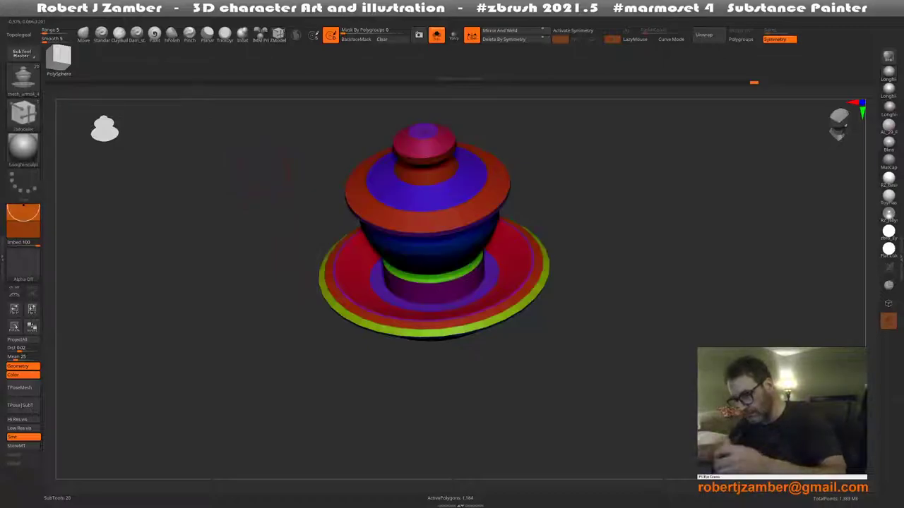
pyautogui.keyDown('shift'); pyautogui.moveTo(358, 252); pyautogui.dragTo(400, 225); pyautogui.keyUp('shift')
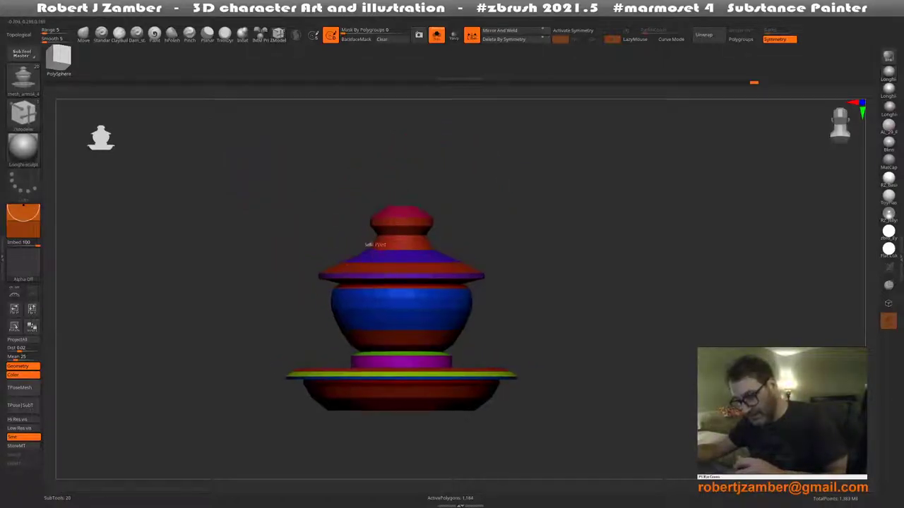
pyautogui.scroll(2, 400, 225)
pyautogui.click(59, 56)
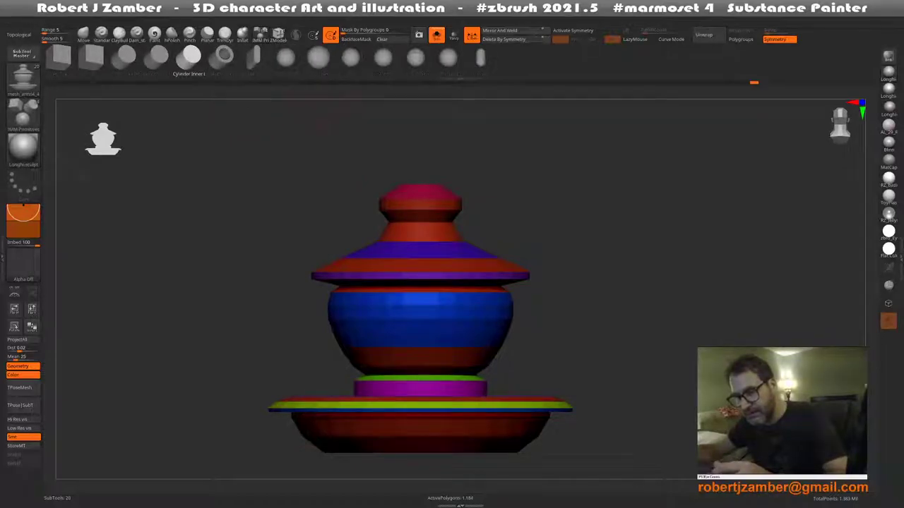
# Insert a green PolySphere from IMM Primitives onto the top of the lid's knob
pyautogui.click(351, 56)
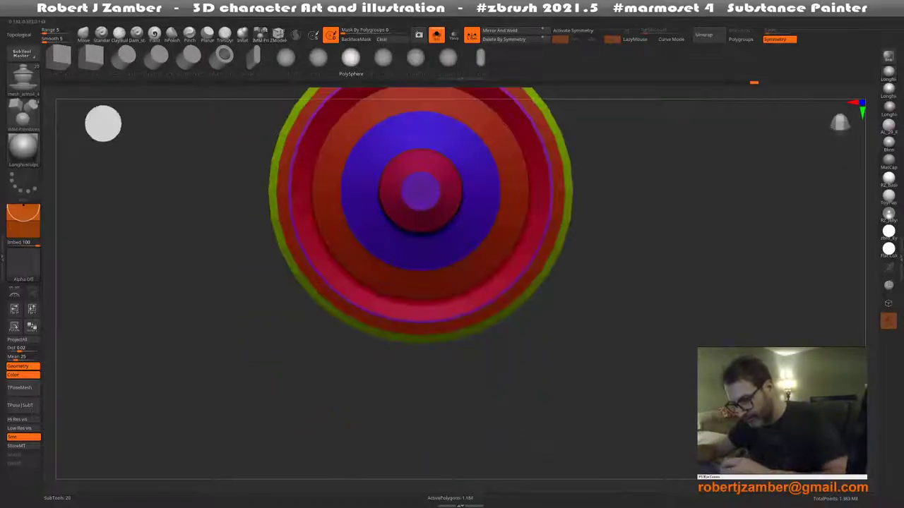
pyautogui.keyDown('shift'); pyautogui.moveTo(419, 188); pyautogui.dragTo(420, 246); pyautogui.keyUp('shift')
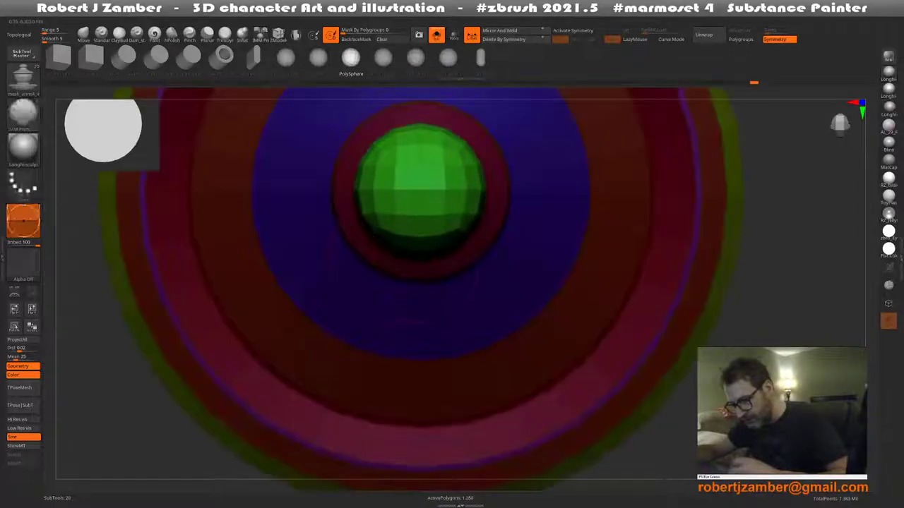
pyautogui.moveTo(381, 452)
pyautogui.keyDown('shift'); pyautogui.mouseDown()
pyautogui.moveTo(360, 88)
pyautogui.moveTo(364, 183)
pyautogui.mouseUp(); pyautogui.keyUp('shift')
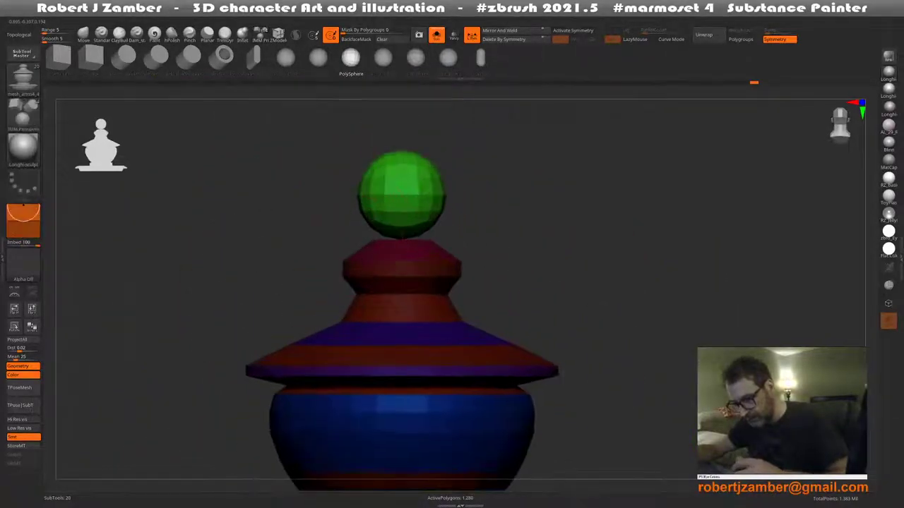
# Enlarge the sphere with Transpose Scale and check it from above
pyautogui.press('w')
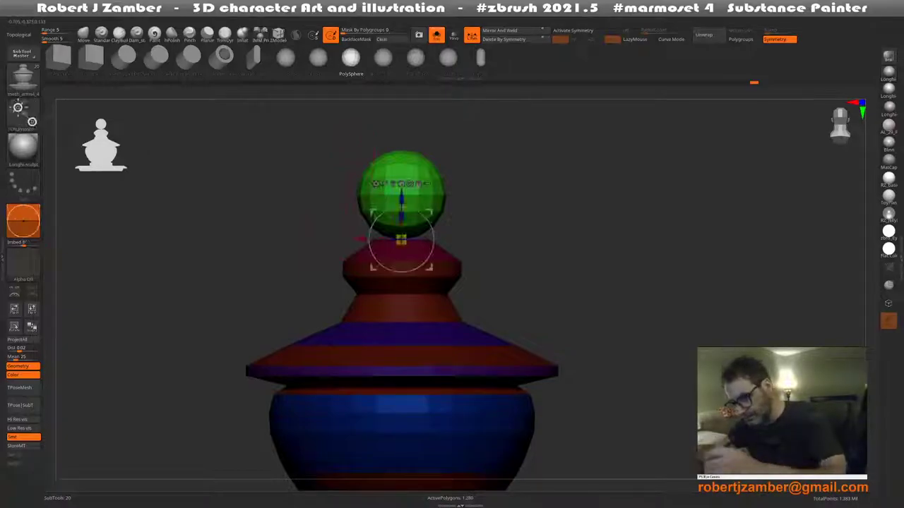
pyautogui.moveTo(401, 240)
pyautogui.mouseDown()
pyautogui.moveTo(401, 226)
pyautogui.moveTo(401, 243)
pyautogui.mouseUp()
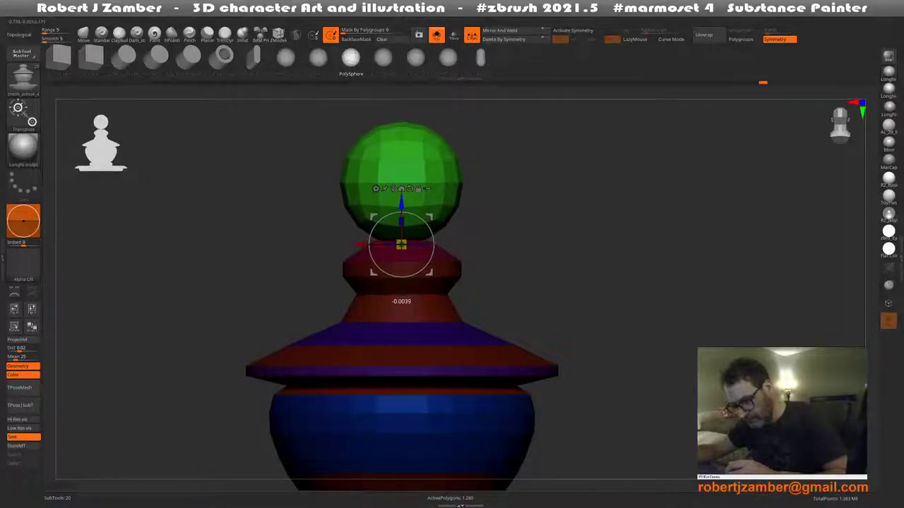
pyautogui.moveTo(401, 245)
pyautogui.mouseDown(button='right')
pyautogui.moveTo(381, 256)
pyautogui.moveTo(316, 255)
pyautogui.moveTo(327, 290)
pyautogui.moveTo(324, 233)
pyautogui.moveTo(405, 161)
pyautogui.moveTo(404, 212)
pyautogui.moveTo(404, 162)
pyautogui.moveTo(416, 187)
pyautogui.mouseUp(button='right')
pyautogui.keyDown('ctrl'); pyautogui.moveTo(335, 188); pyautogui.dragTo(334, 158, button='right'); pyautogui.keyUp('ctrl')
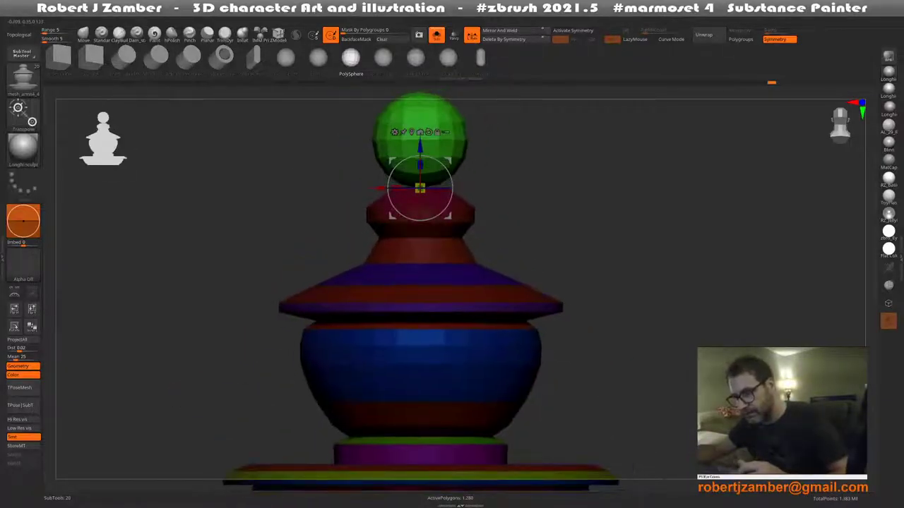
pyautogui.moveTo(420, 187); pyautogui.dragTo(456, 161, button='right')
pyautogui.press('q')
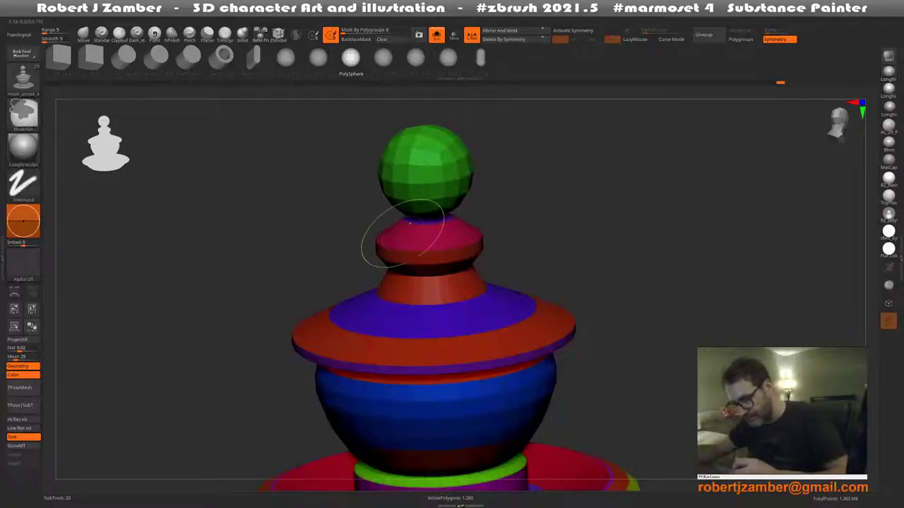
# Bevel the edge loop on the red disc beneath the green sphere
pyautogui.moveTo(394, 242)
pyautogui.keyDown('ctrl'); pyautogui.mouseDown(button='right')
pyautogui.moveTo(424, 255)
pyautogui.moveTo(389, 246)
pyautogui.moveTo(398, 250)
pyautogui.moveTo(402, 233)
pyautogui.mouseUp(button='right'); pyautogui.keyUp('ctrl')
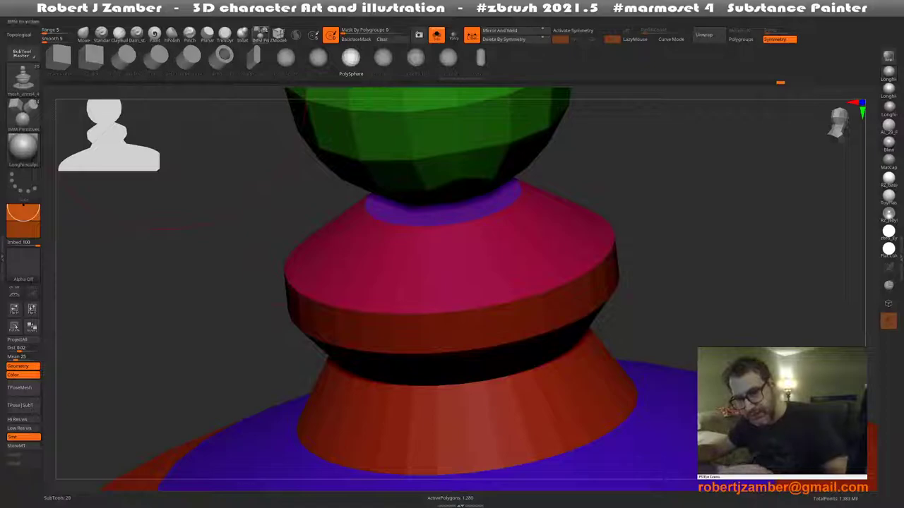
pyautogui.click(278, 33)
pyautogui.press('space')
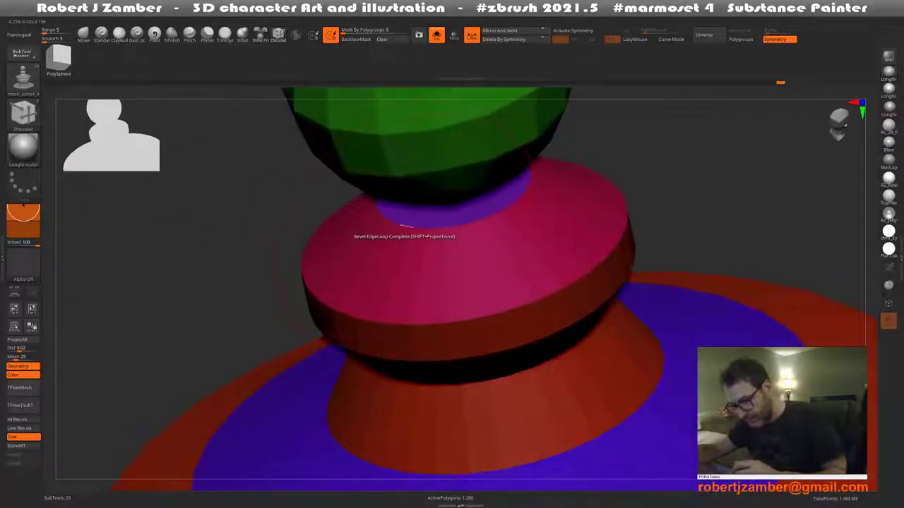
pyautogui.click(385, 212)
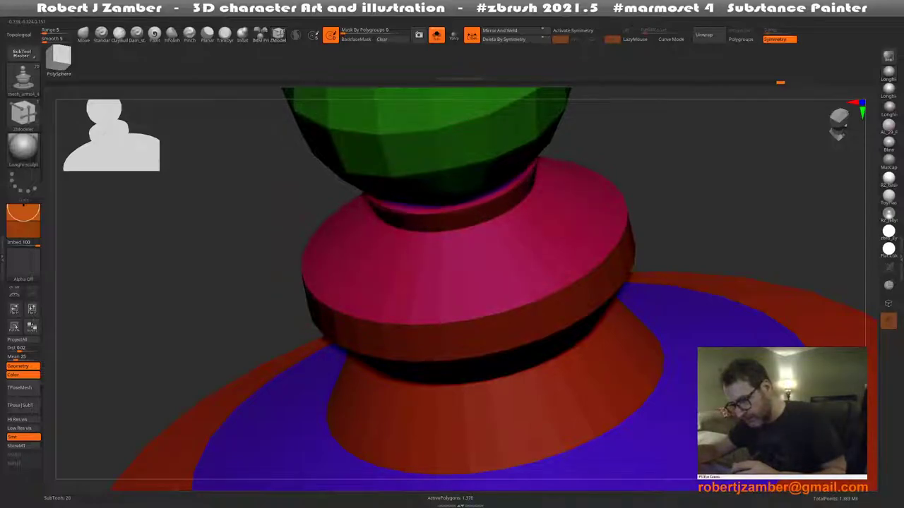
pyautogui.keyDown('shift'); pyautogui.moveTo(385, 212); pyautogui.dragTo(378, 222); pyautogui.keyUp('shift')
# Switch the edge action to Scale EdgeLoop Complete, then isolate the green sphere alone
pyautogui.keyDown('ctrl'); pyautogui.moveTo(378, 222); pyautogui.dragTo(371, 181, button='right'); pyautogui.keyUp('ctrl')
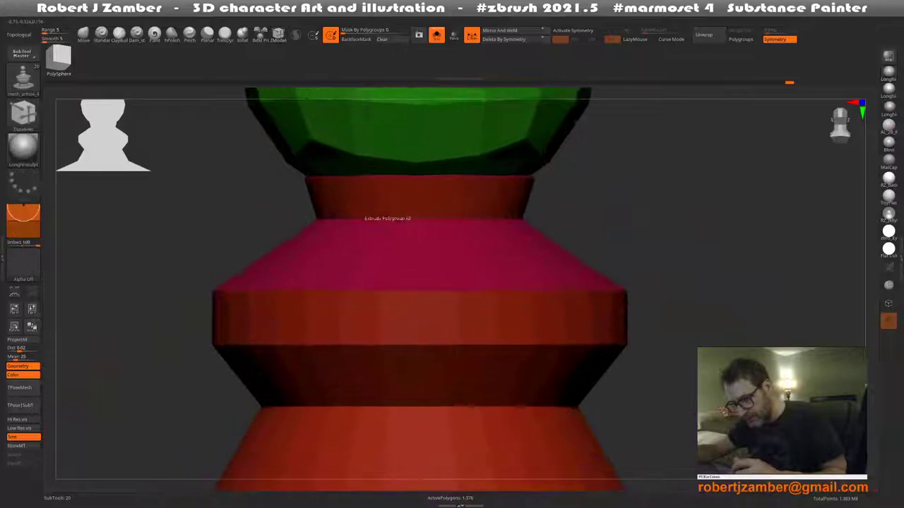
pyautogui.press('space')
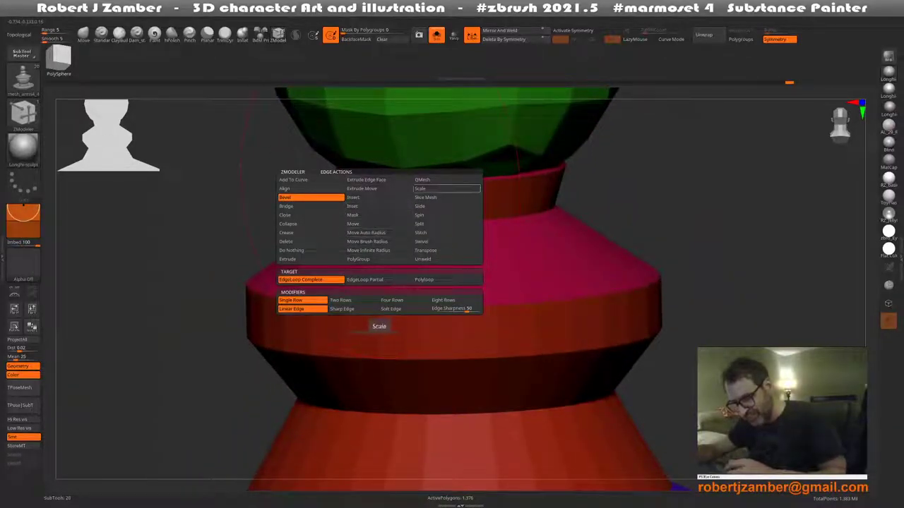
pyautogui.click(379, 188)
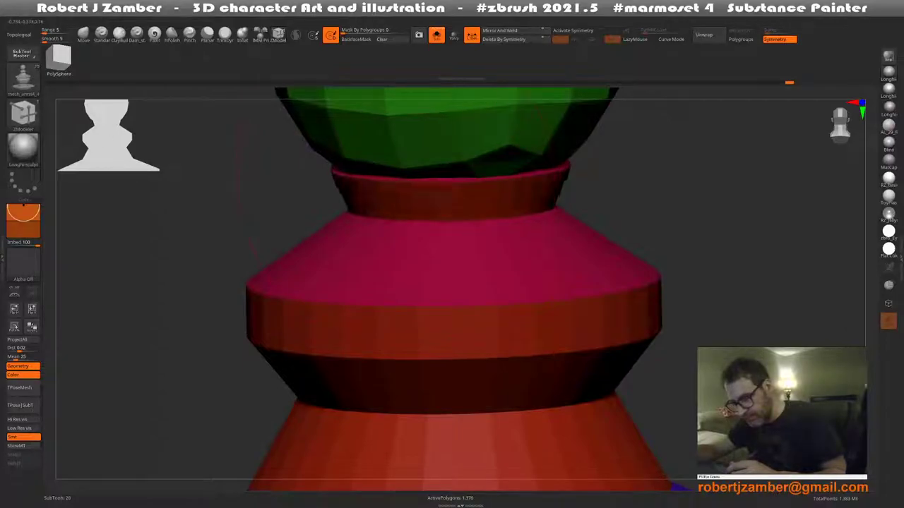
pyautogui.keyDown('ctrl'); pyautogui.moveTo(395, 215); pyautogui.dragTo(371, 196, button='right'); pyautogui.keyUp('ctrl')
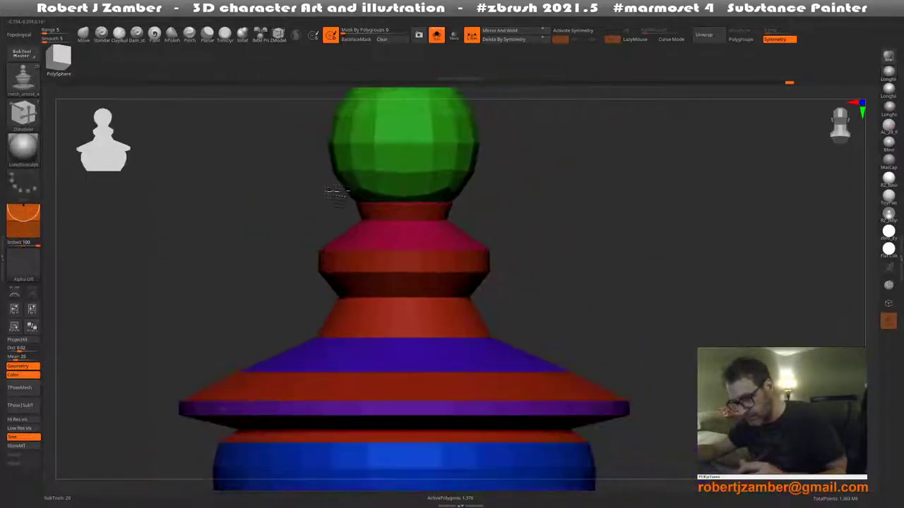
pyautogui.keyDown('ctrl'); pyautogui.keyDown('shift'); pyautogui.click(372, 197); pyautogui.keyUp('shift'); pyautogui.keyUp('ctrl')
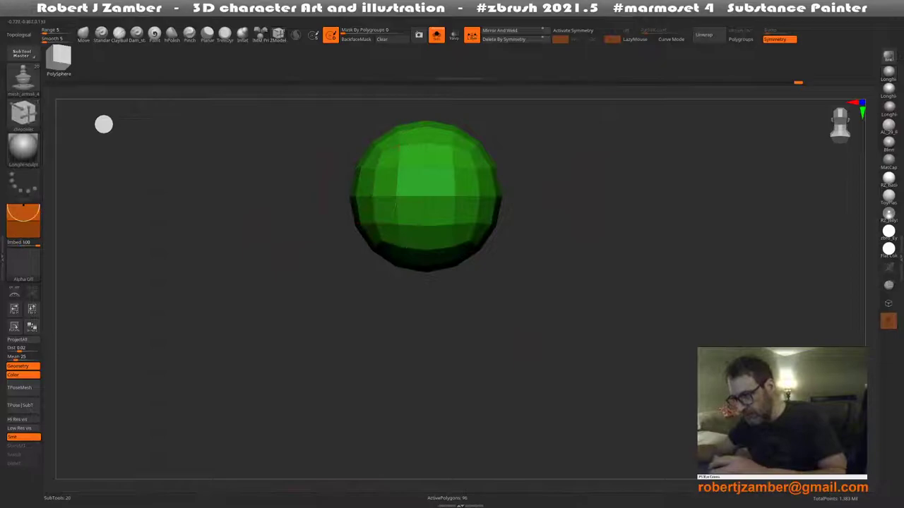
# Split the green sphere into its own subtool, subdivide it once, and delete the lower level
pyautogui.keyDown('ctrl'); pyautogui.keyDown('shift'); pyautogui.click(371, 196); pyautogui.keyUp('shift'); pyautogui.keyUp('ctrl')
pyautogui.press('g')
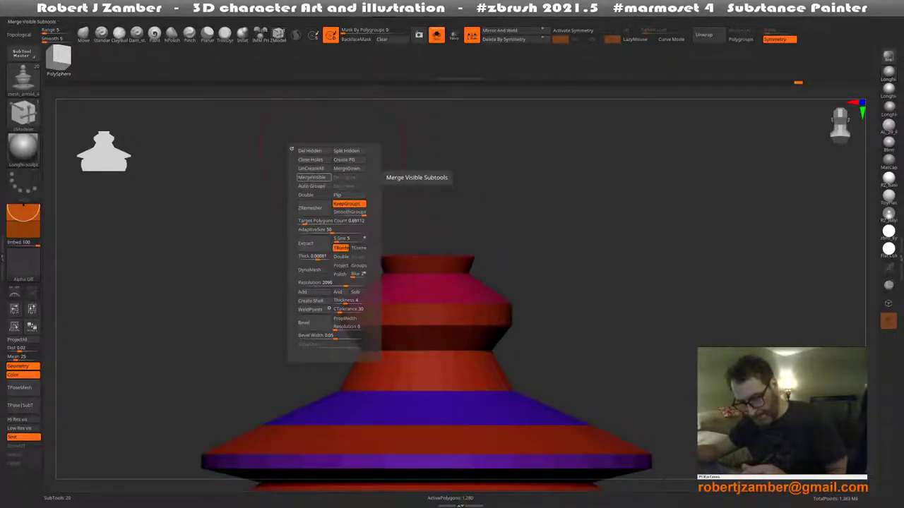
pyautogui.click(346, 150)
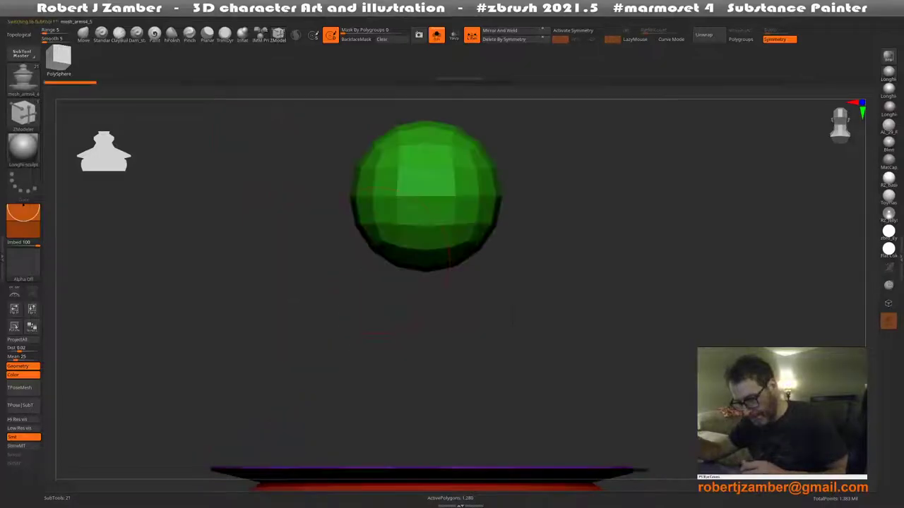
pyautogui.hotkey('ctrl', 'd')
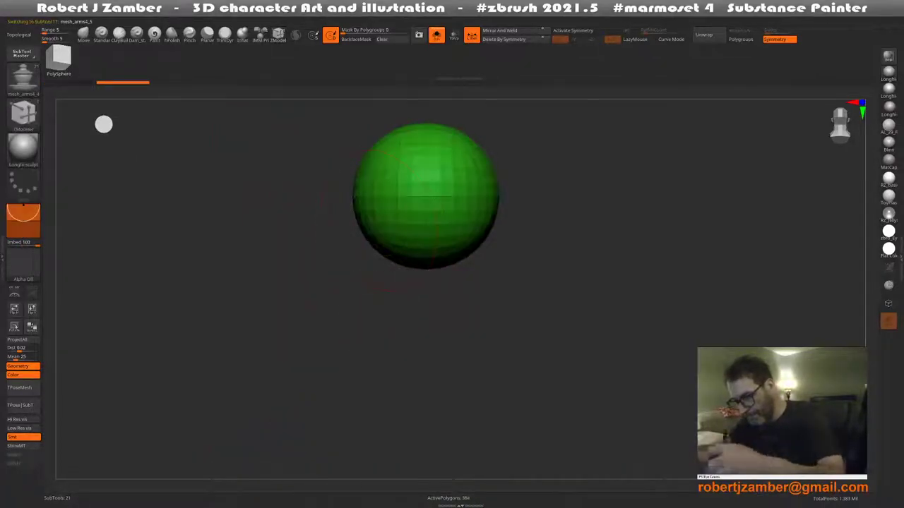
pyautogui.press('space')
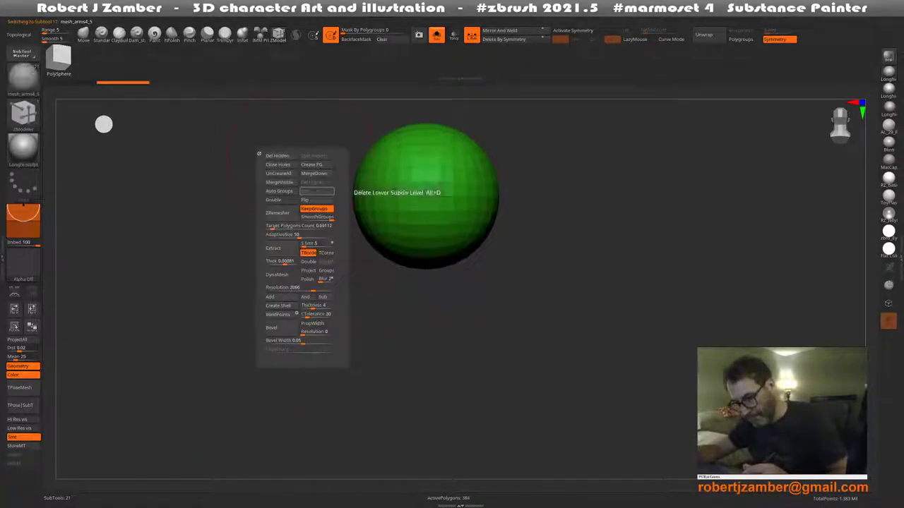
pyautogui.click(303, 191)
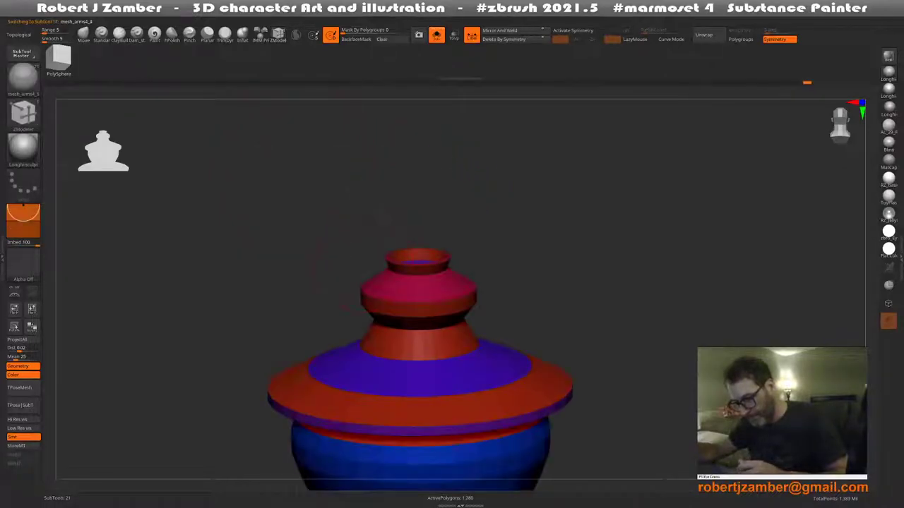
# Merge the sphere down into the jar and confirm the warning
pyautogui.press('space')
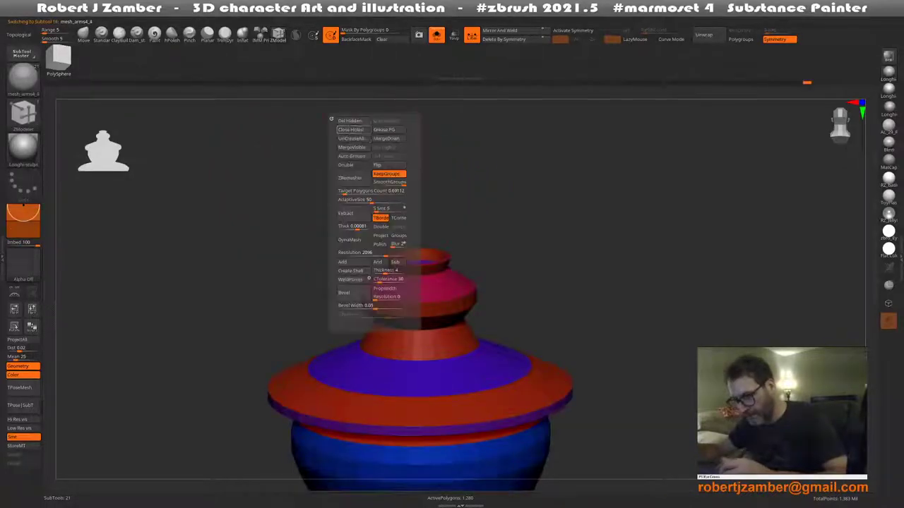
pyautogui.click(390, 139)
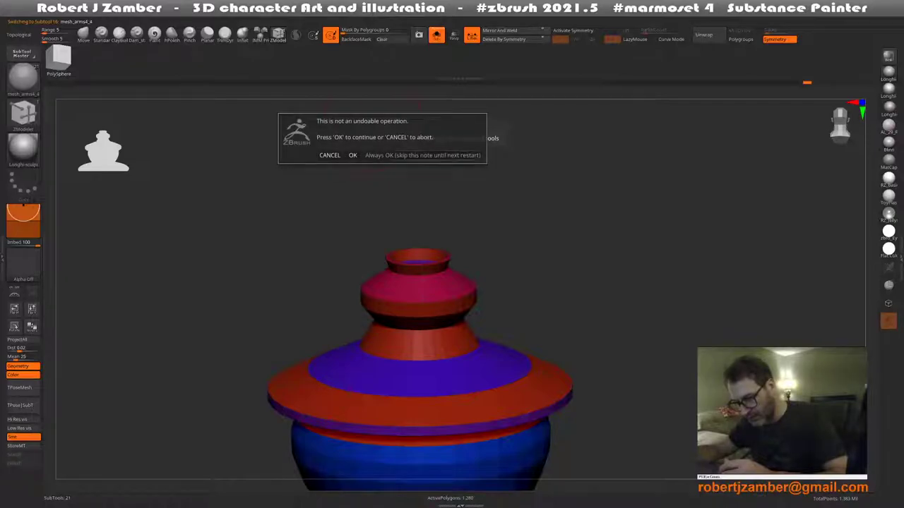
pyautogui.click(422, 155)
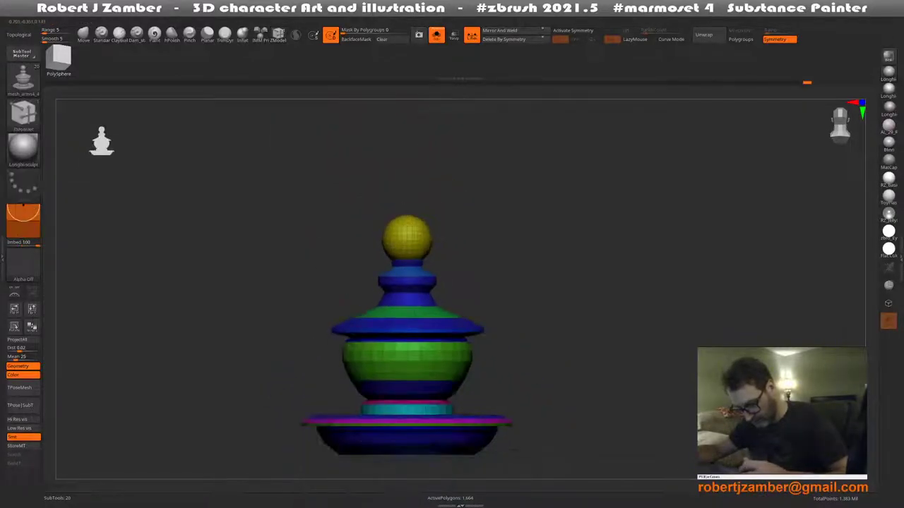
pyautogui.moveTo(339, 233); pyautogui.dragTo(343, 198)
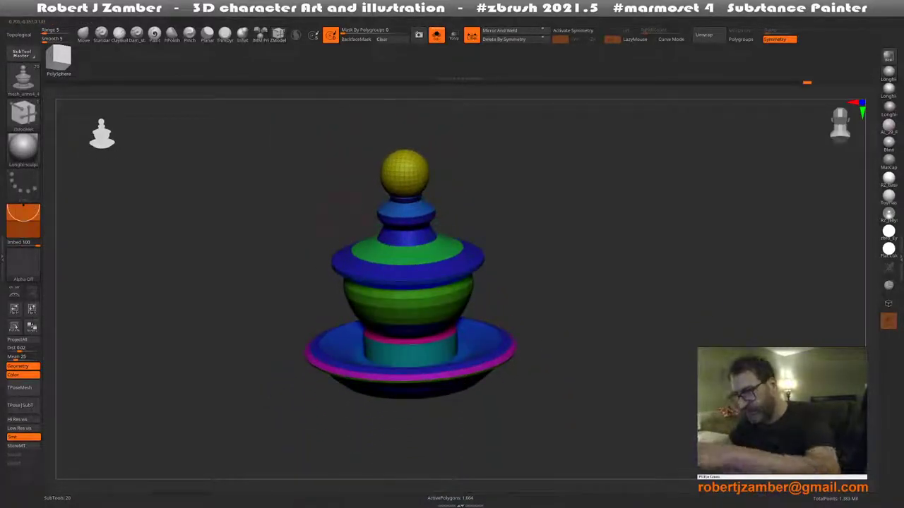
pyautogui.hotkey('shift', 'f')
pyautogui.moveTo(293, 236)
pyautogui.keyDown('alt'); pyautogui.mouseDown()
pyautogui.moveTo(306, 252)
pyautogui.moveTo(341, 240)
pyautogui.moveTo(373, 295)
pyautogui.moveTo(347, 273)
pyautogui.moveTo(363, 255)
pyautogui.mouseUp(); pyautogui.keyUp('alt')
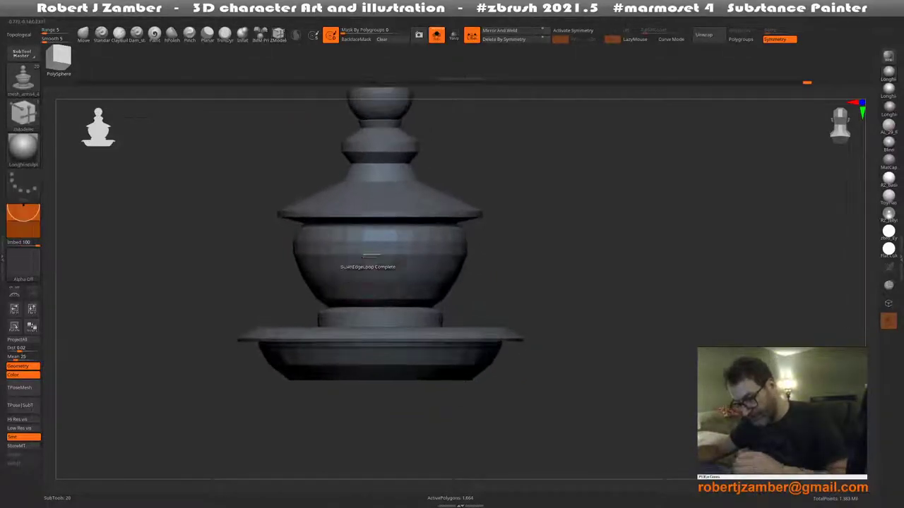
pyautogui.hotkey('shift', 'f')
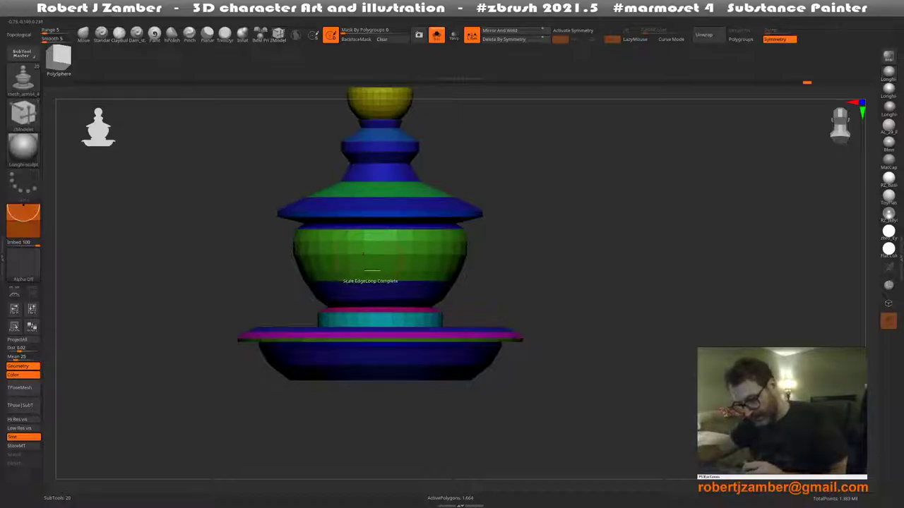
pyautogui.keyDown('alt'); pyautogui.moveTo(372, 270); pyautogui.dragTo(376, 247); pyautogui.keyUp('alt')
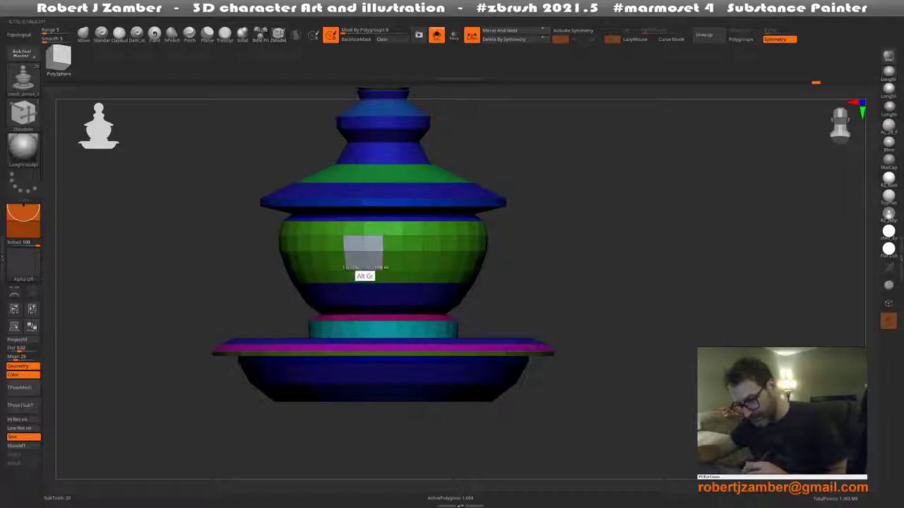
# Mark square polygon panels around the green belly band, briefly switching to MaskPen
pyautogui.moveTo(323, 273)
pyautogui.keyDown('alt'); pyautogui.mouseDown()
pyautogui.moveTo(238, 273)
pyautogui.moveTo(218, 258)
pyautogui.moveTo(280, 276)
pyautogui.moveTo(287, 290)
pyautogui.moveTo(233, 279)
pyautogui.moveTo(286, 282)
pyautogui.moveTo(296, 293)
pyautogui.moveTo(280, 295)
pyautogui.mouseUp(); pyautogui.keyUp('alt')
pyautogui.press('space')
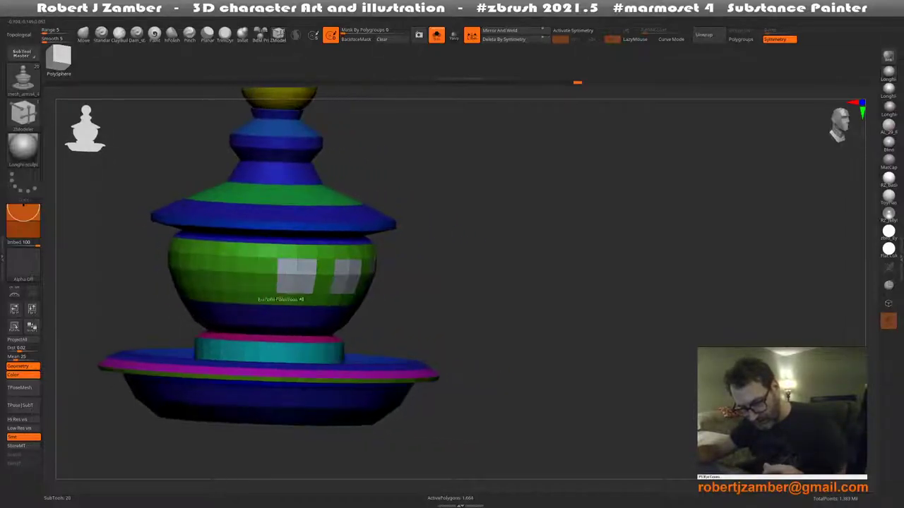
pyautogui.moveTo(210, 291)
pyautogui.keyDown('alt'); pyautogui.mouseDown()
pyautogui.moveTo(270, 305)
pyautogui.moveTo(249, 317)
pyautogui.moveTo(244, 298)
pyautogui.mouseUp(); pyautogui.keyUp('alt')
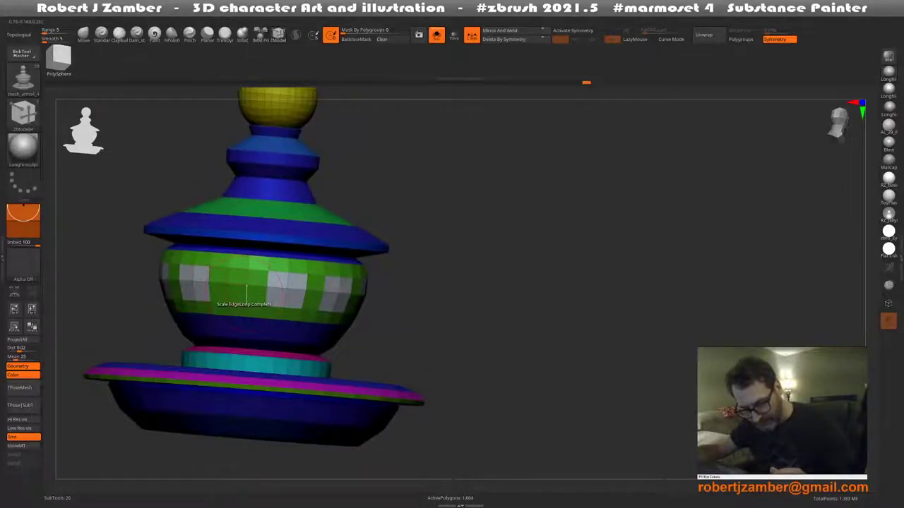
pyautogui.moveTo(211, 304); pyautogui.dragTo(240, 321)
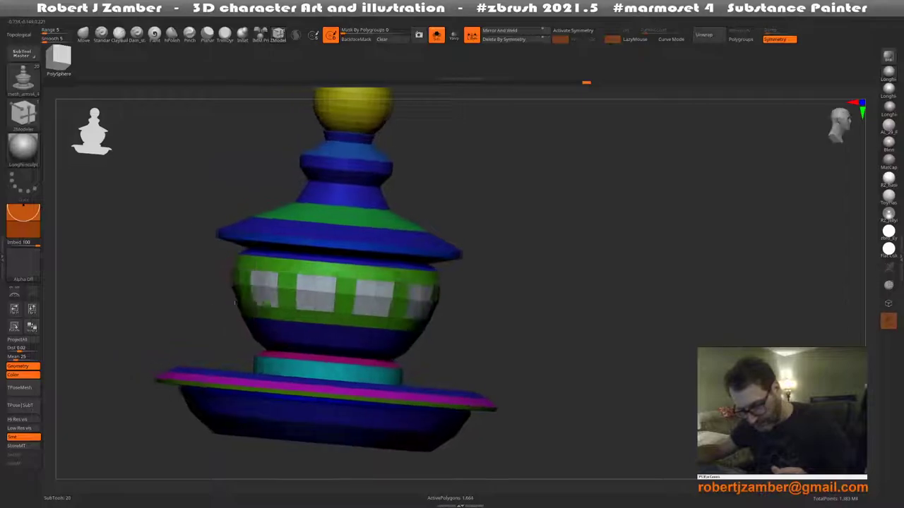
pyautogui.moveTo(286, 353)
pyautogui.mouseDown()
pyautogui.moveTo(276, 313)
pyautogui.moveTo(150, 313)
pyautogui.moveTo(282, 309)
pyautogui.mouseUp()
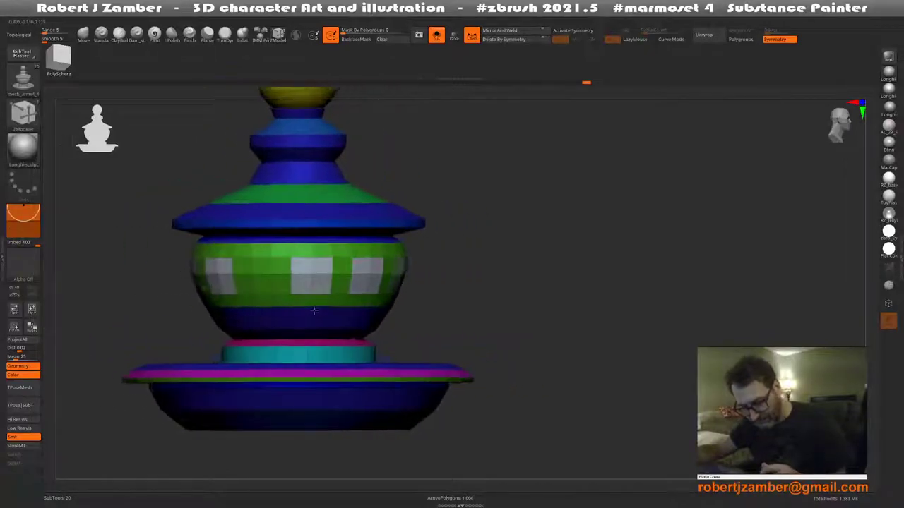
pyautogui.press('ctrl')
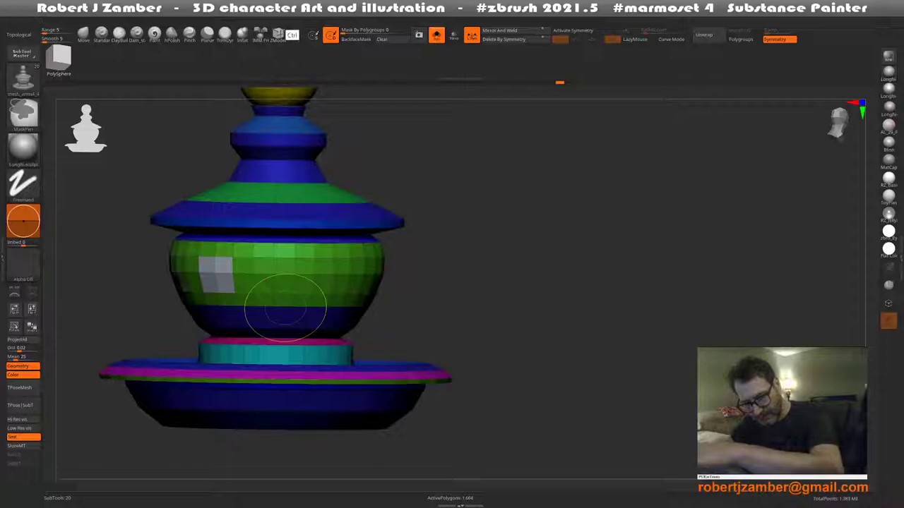
pyautogui.moveTo(282, 307)
pyautogui.keyDown('alt'); pyautogui.mouseDown()
pyautogui.moveTo(334, 334)
pyautogui.moveTo(349, 292)
pyautogui.mouseUp(); pyautogui.keyUp('alt')
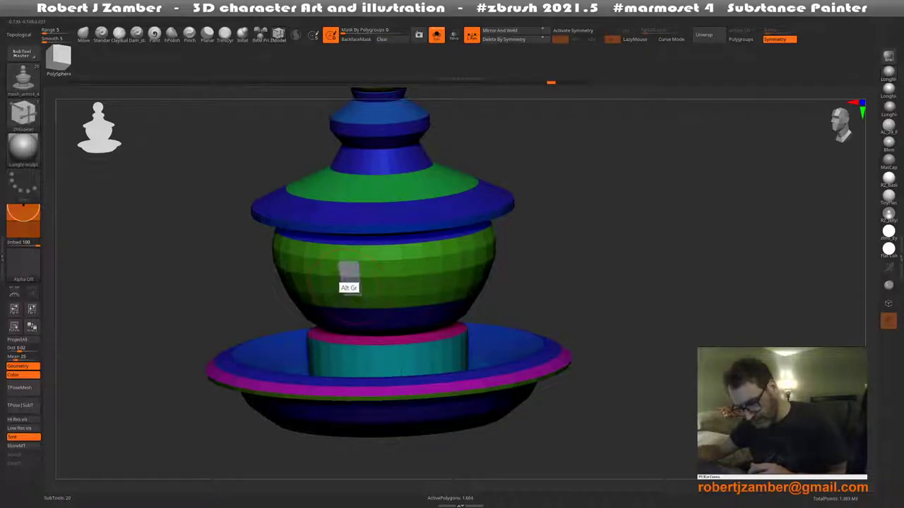
# Mark alternating panels around the belly band and extrude them into dark red insets
pyautogui.keyDown('alt'); pyautogui.moveTo(381, 307); pyautogui.dragTo(386, 288); pyautogui.keyUp('alt')
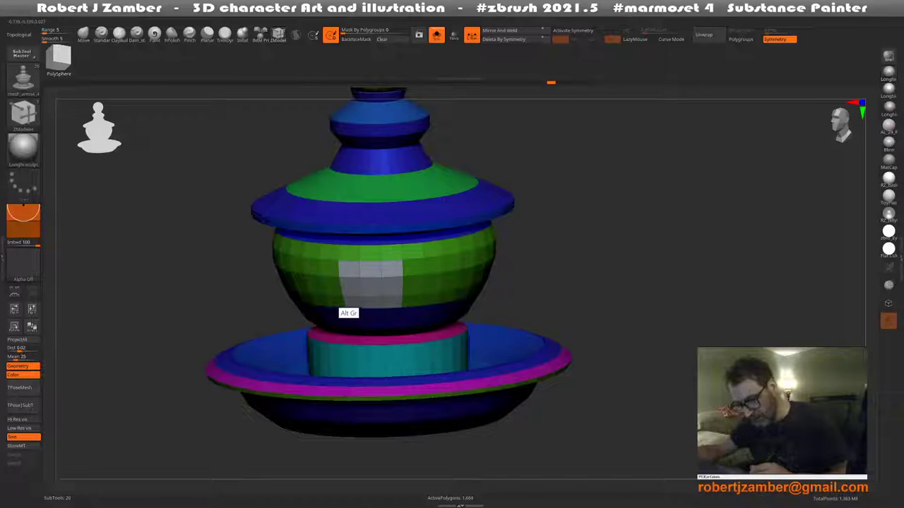
pyautogui.moveTo(339, 315)
pyautogui.mouseDown()
pyautogui.moveTo(284, 299)
pyautogui.moveTo(330, 288)
pyautogui.moveTo(259, 299)
pyautogui.mouseUp()
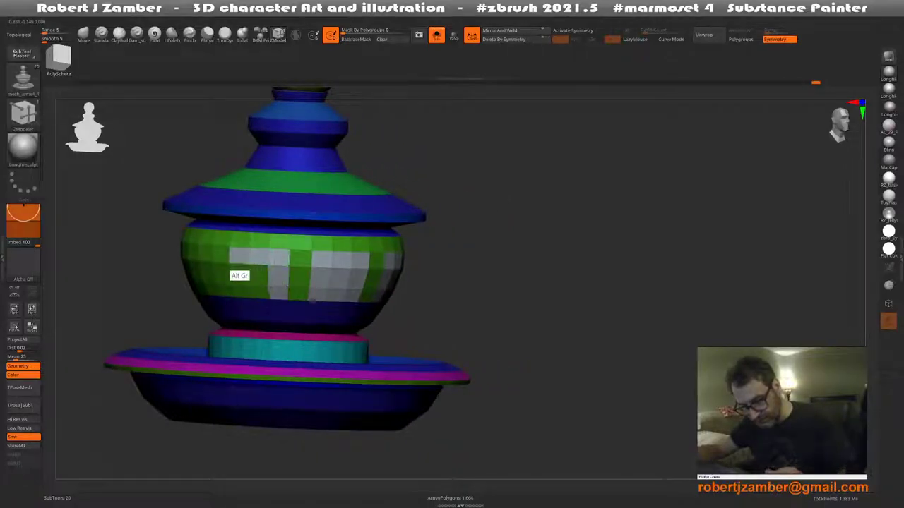
pyautogui.moveTo(318, 305)
pyautogui.mouseDown(button='right')
pyautogui.moveTo(252, 314)
pyautogui.moveTo(240, 304)
pyautogui.moveTo(311, 319)
pyautogui.moveTo(311, 346)
pyautogui.moveTo(222, 344)
pyautogui.moveTo(332, 321)
pyautogui.moveTo(303, 299)
pyautogui.moveTo(324, 311)
pyautogui.mouseUp(button='right')
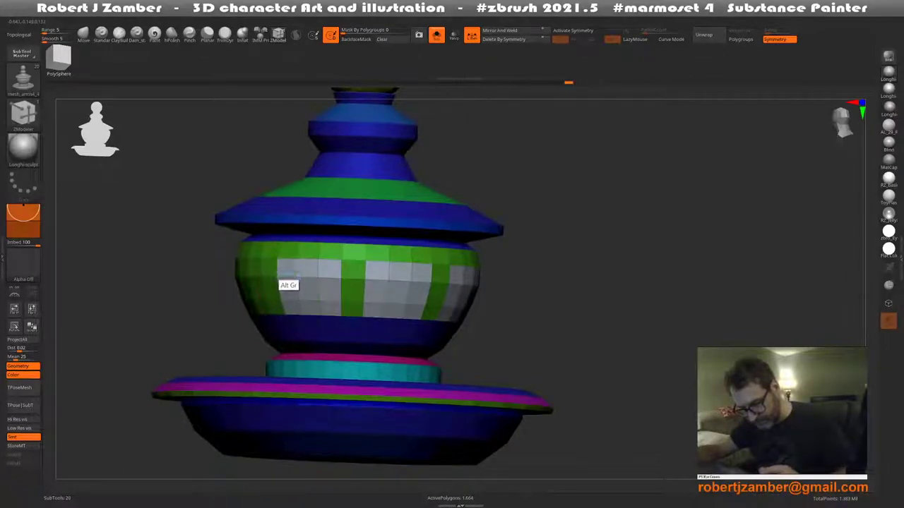
pyautogui.moveTo(288, 285)
pyautogui.mouseDown(button='right')
pyautogui.moveTo(269, 297)
pyautogui.moveTo(299, 347)
pyautogui.mouseUp(button='right')
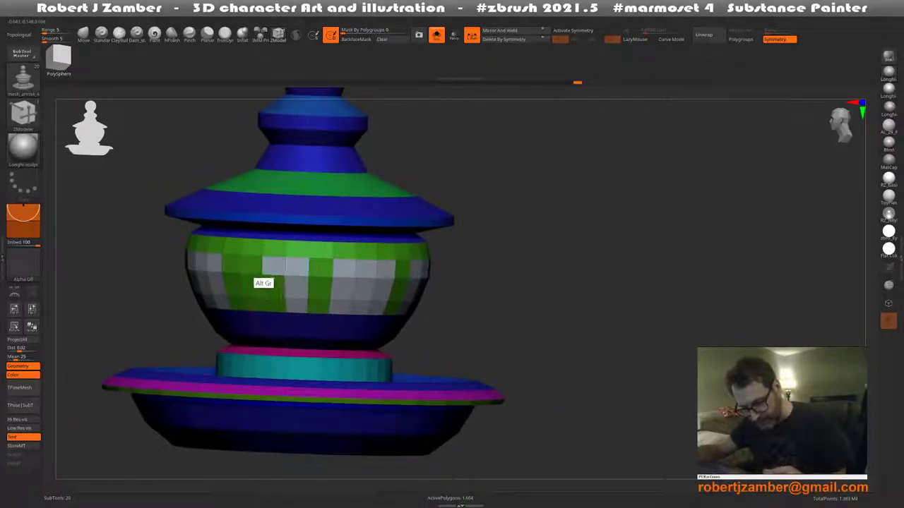
pyautogui.moveTo(247, 289); pyautogui.dragTo(286, 273, button='right')
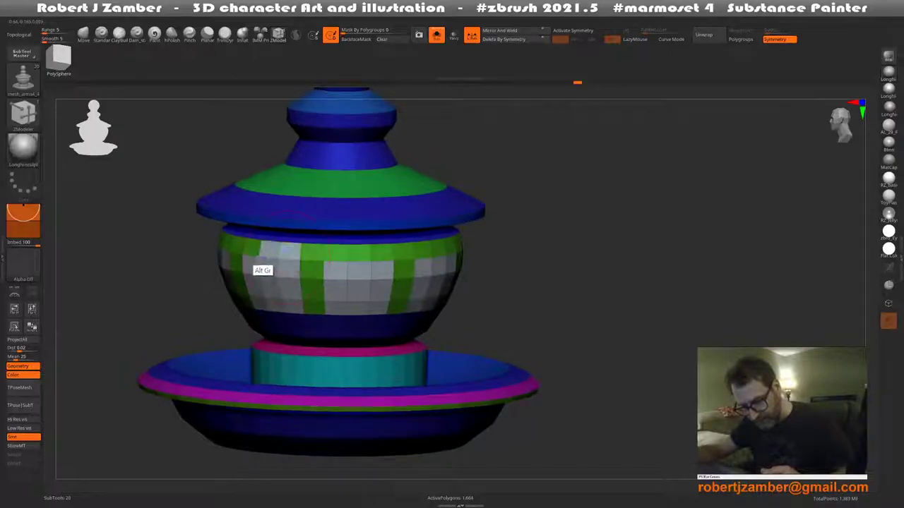
pyautogui.moveTo(375, 268)
pyautogui.mouseDown(button='right')
pyautogui.moveTo(385, 303)
pyautogui.moveTo(333, 307)
pyautogui.moveTo(350, 308)
pyautogui.moveTo(327, 312)
pyautogui.moveTo(339, 325)
pyautogui.moveTo(304, 338)
pyautogui.mouseUp(button='right')
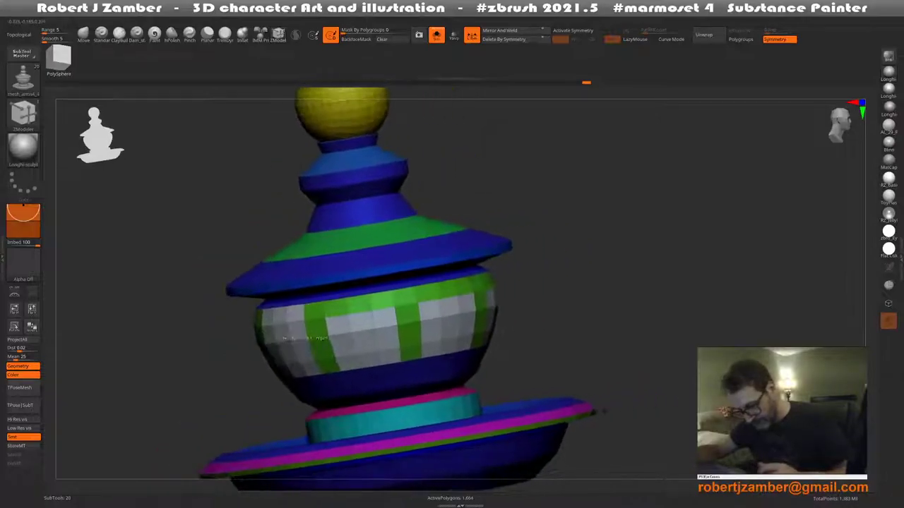
pyautogui.moveTo(378, 318)
pyautogui.mouseDown(button='right')
pyautogui.moveTo(339, 326)
pyautogui.moveTo(367, 283)
pyautogui.mouseUp(button='right')
pyautogui.moveTo(367, 283)
pyautogui.keyDown('shift'); pyautogui.mouseDown(button='right')
pyautogui.moveTo(356, 311)
pyautogui.moveTo(356, 208)
pyautogui.moveTo(357, 282)
pyautogui.moveTo(362, 262)
pyautogui.moveTo(352, 277)
pyautogui.moveTo(335, 274)
pyautogui.mouseUp(button='right'); pyautogui.keyUp('shift')
pyautogui.moveTo(335, 274)
pyautogui.mouseDown()
pyautogui.moveTo(369, 281)
pyautogui.moveTo(337, 274)
pyautogui.mouseUp()
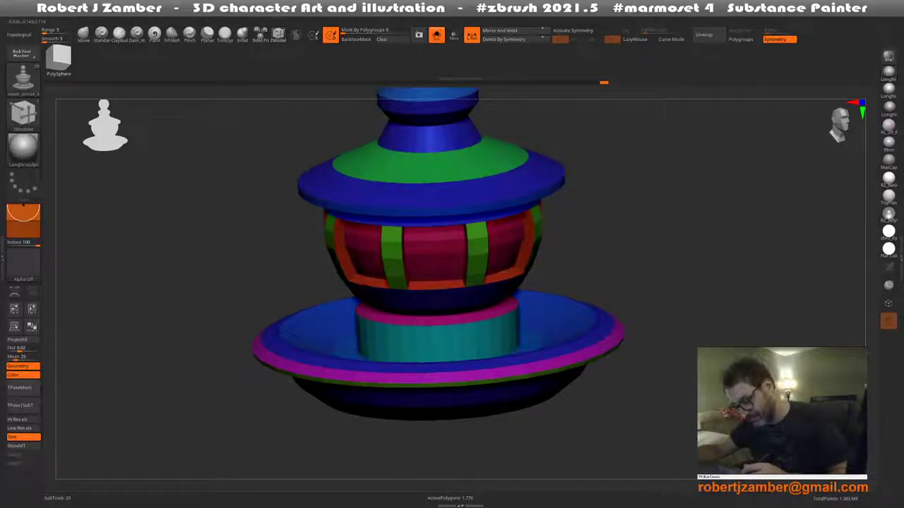
# Compare the jar smoothed and faceted, stepping back through earlier versions
pyautogui.keyDown('shift'); pyautogui.moveTo(337, 274); pyautogui.dragTo(359, 245, button='right'); pyautogui.keyUp('shift')
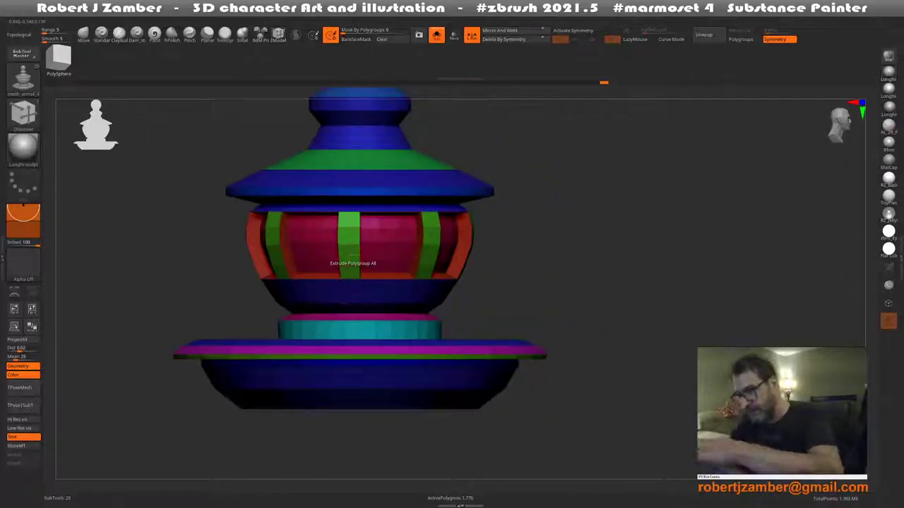
pyautogui.hotkey('shift', 'f')
pyautogui.press('d')
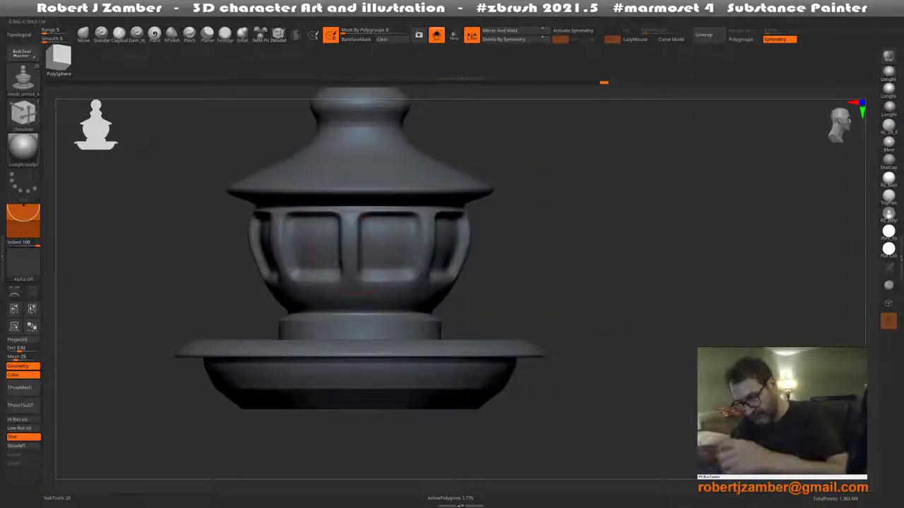
pyautogui.keyDown('alt'); pyautogui.moveTo(330, 289); pyautogui.dragTo(330, 290, button='right'); pyautogui.keyUp('alt')
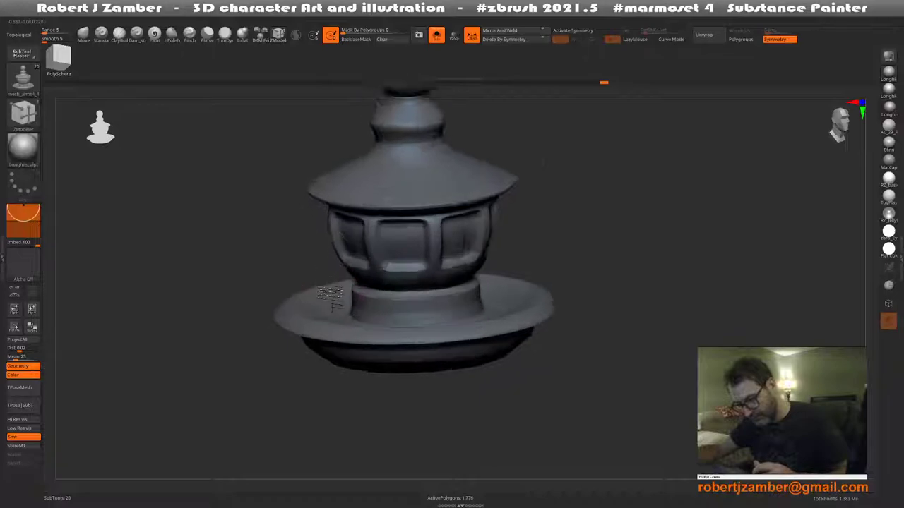
pyautogui.hotkey('ctrl', 'z')
pyautogui.hotkey('ctrl', 'z')
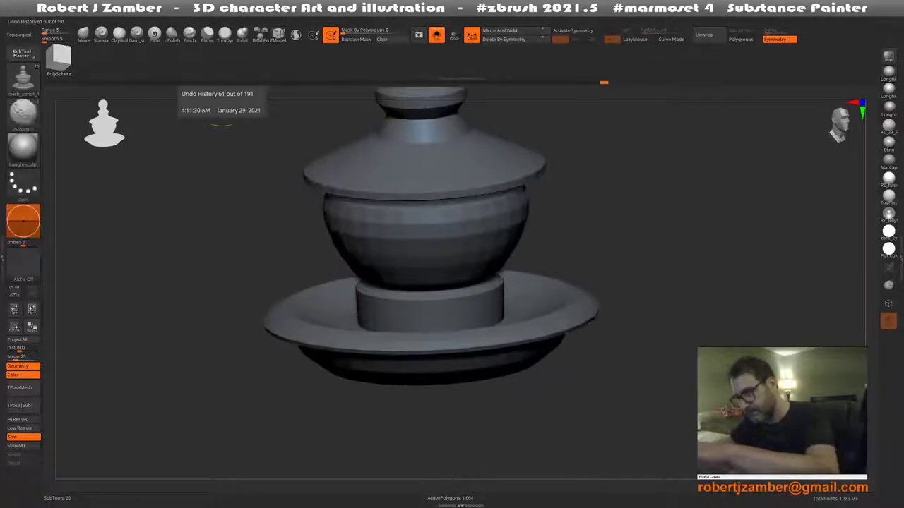
pyautogui.hotkey('shift', 'f')
pyautogui.keyDown('alt'); pyautogui.moveTo(321, 219); pyautogui.dragTo(374, 293, button='right'); pyautogui.keyUp('alt')
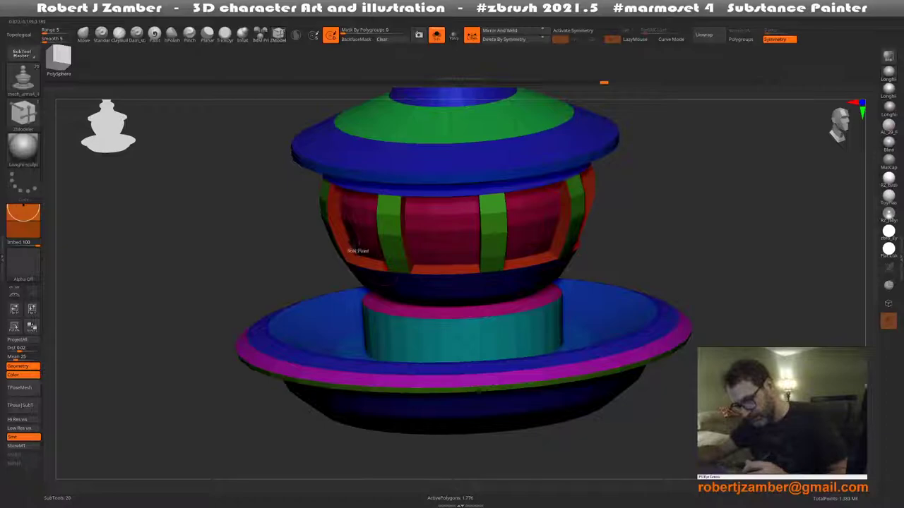
pyautogui.moveTo(358, 251)
pyautogui.mouseDown(button='right')
pyautogui.moveTo(362, 288)
pyautogui.moveTo(312, 287)
pyautogui.moveTo(332, 298)
pyautogui.mouseUp(button='right')
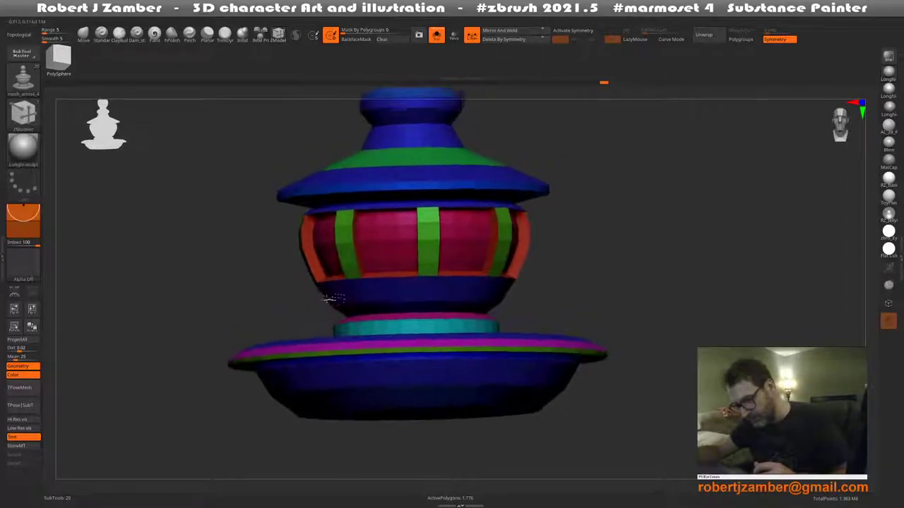
# Undo the extruded belly panels and show the polygroup colours again
pyautogui.hotkey('shift', 'f')
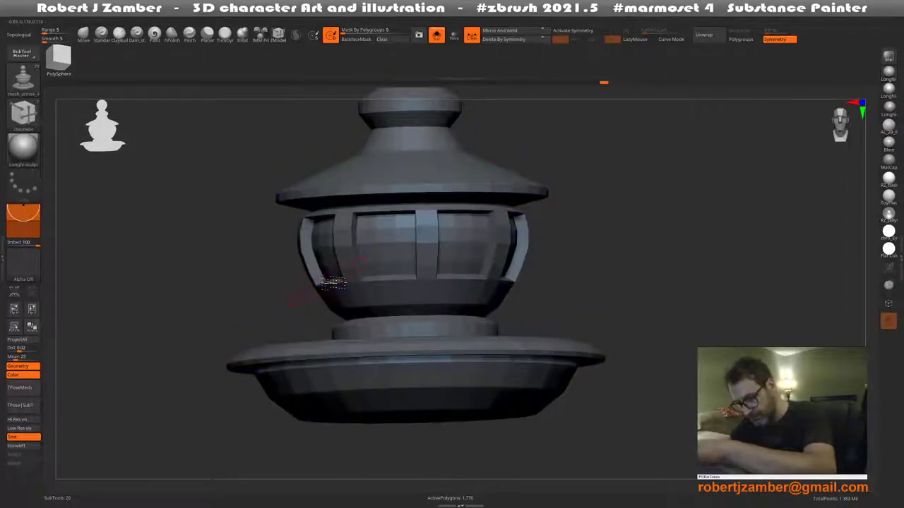
pyautogui.hotkey('ctrl', 'z')
pyautogui.hotkey('ctrl', 'z')
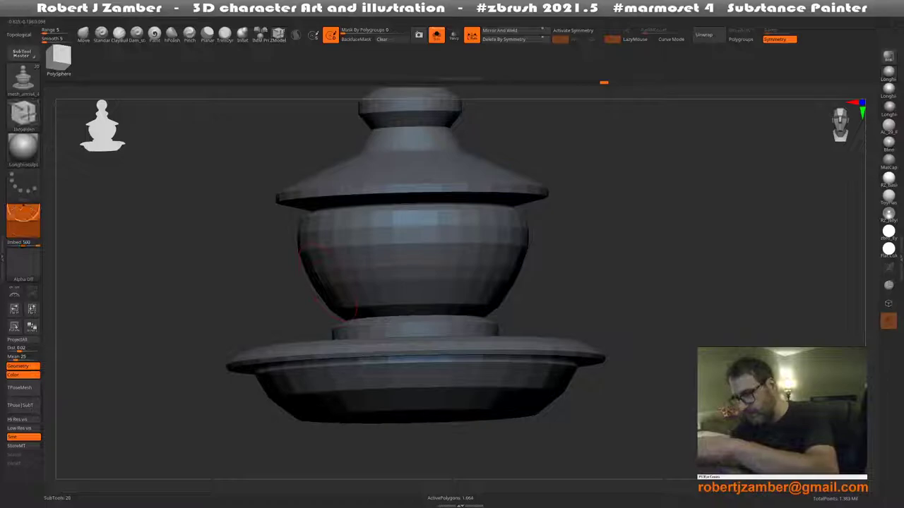
pyautogui.hotkey('shift', 'f')
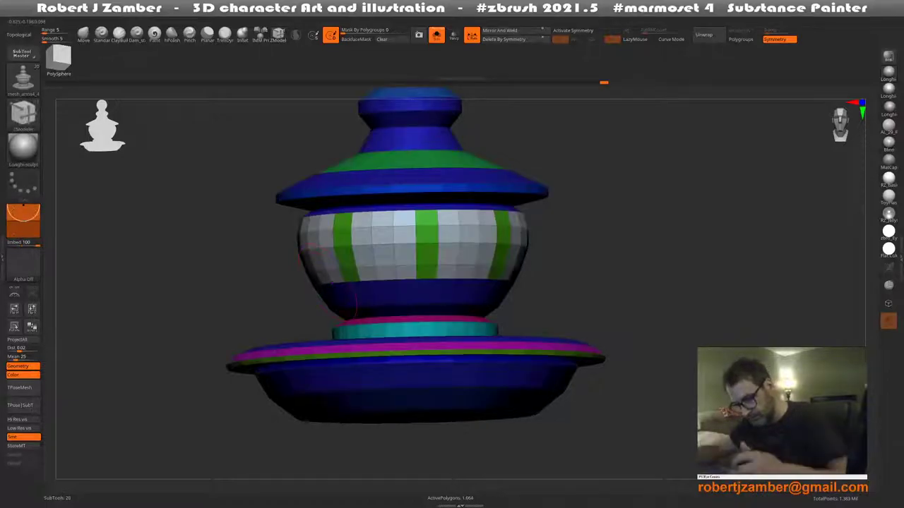
# Orbit over the knob, then return to ZModeler with the Insert EdgeLoop action
pyautogui.moveTo(288, 266)
pyautogui.mouseDown()
pyautogui.moveTo(311, 304)
pyautogui.moveTo(338, 296)
pyautogui.moveTo(304, 240)
pyautogui.moveTo(301, 265)
pyautogui.moveTo(311, 240)
pyautogui.moveTo(325, 283)
pyautogui.moveTo(339, 261)
pyautogui.mouseUp()
pyautogui.hotkey('shift', 'f')
pyautogui.hotkey('shift', 'f')
pyautogui.hotkey('shift', 'f')
pyautogui.moveTo(333, 297)
pyautogui.mouseDown()
pyautogui.moveTo(332, 276)
pyautogui.moveTo(325, 303)
pyautogui.moveTo(376, 332)
pyautogui.moveTo(382, 279)
pyautogui.mouseUp()
pyautogui.hotkey('shift', 'f')
pyautogui.press('b')
pyautogui.press('z')
pyautogui.press('m')
pyautogui.press('space')
pyautogui.click(363, 268)
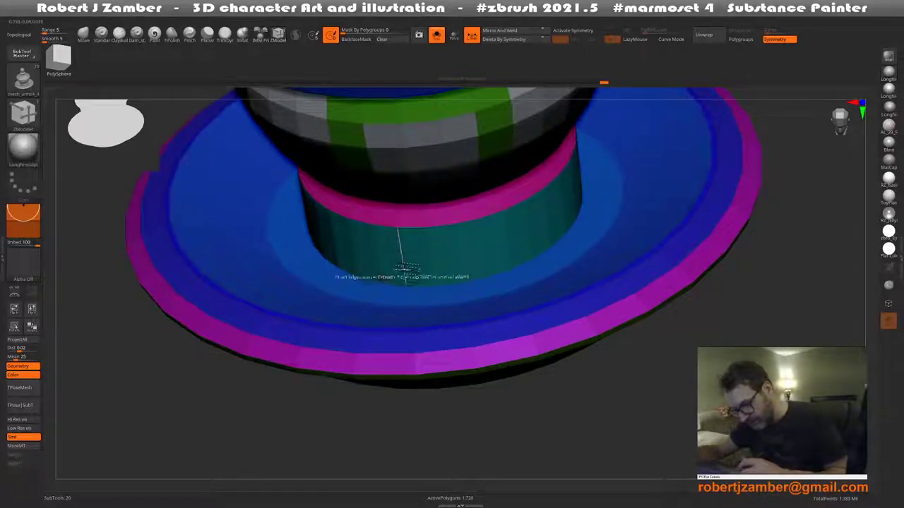
# Add edge loops on the stem and saucer, checking them from below and edge-on
pyautogui.moveTo(406, 269); pyautogui.dragTo(403, 226, button='right')
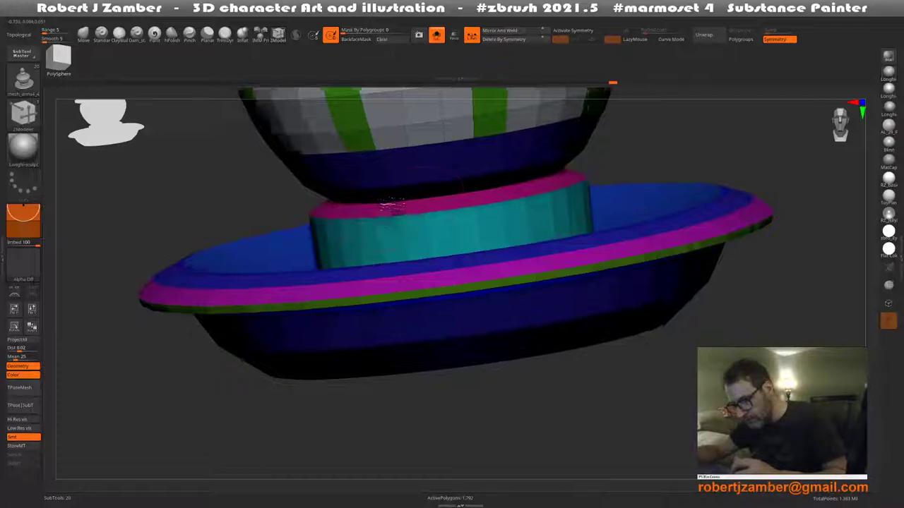
pyautogui.moveTo(408, 185); pyautogui.dragTo(422, 187, button='right')
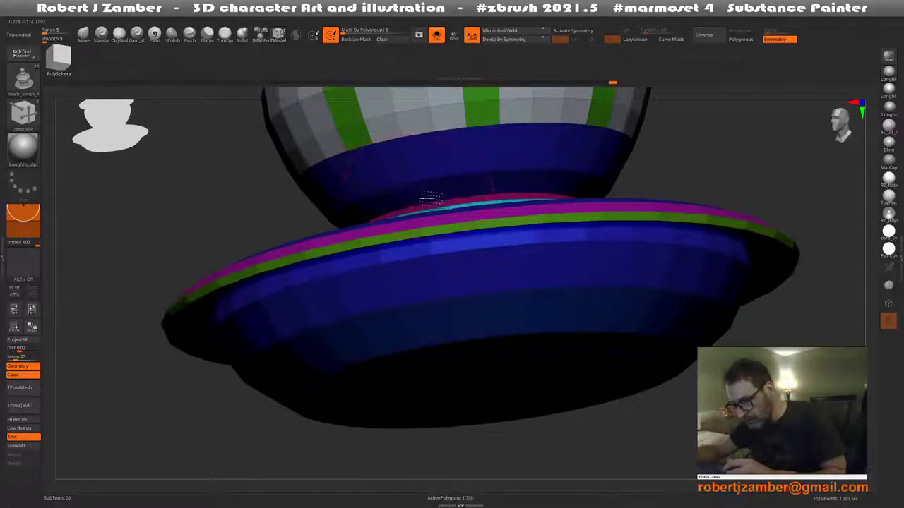
pyautogui.press('f')
pyautogui.moveTo(432, 212)
pyautogui.mouseDown(button='right')
pyautogui.moveTo(321, 288)
pyautogui.moveTo(332, 294)
pyautogui.mouseUp(button='right')
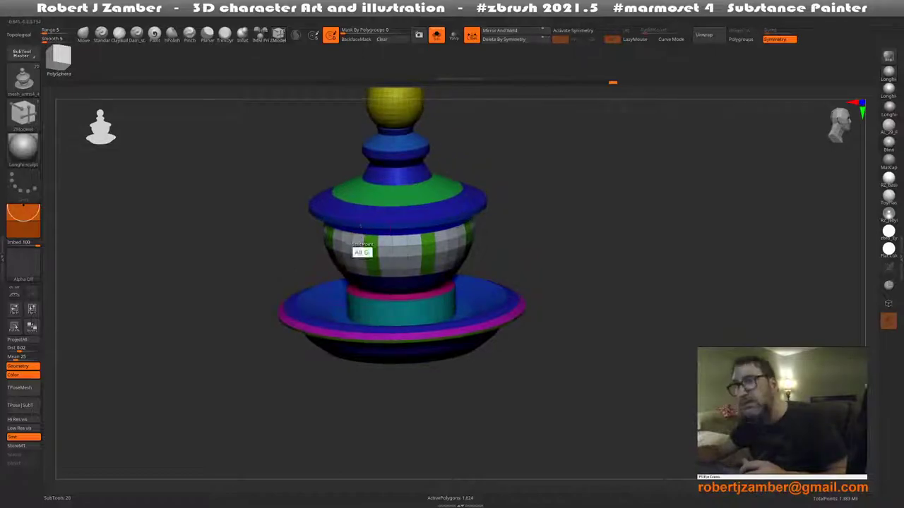
# View the jar from below, turn off Polyframe and preview it with Dynamic Subdiv
pyautogui.moveTo(360, 248)
pyautogui.mouseDown(button='right')
pyautogui.moveTo(353, 244)
pyautogui.moveTo(368, 272)
pyautogui.moveTo(365, 244)
pyautogui.moveTo(373, 282)
pyautogui.moveTo(362, 252)
pyautogui.mouseUp(button='right')
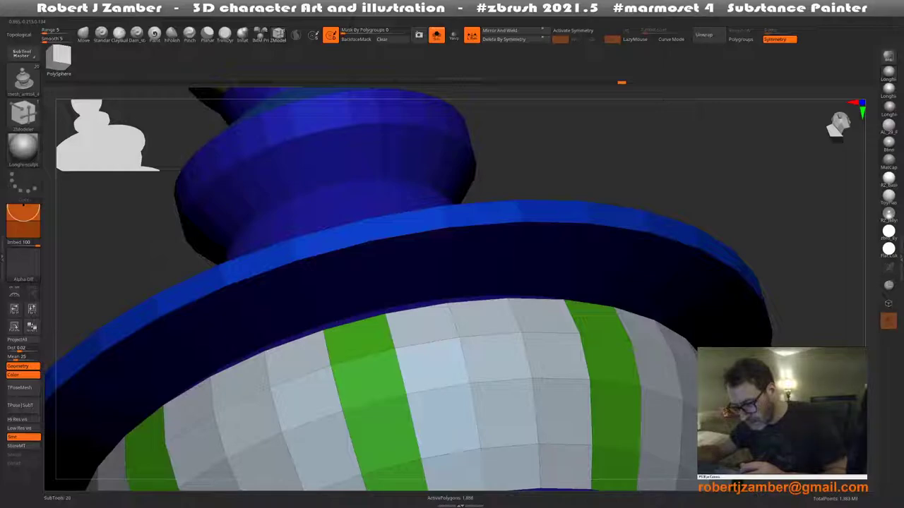
pyautogui.moveTo(363, 252); pyautogui.dragTo(353, 219, button='right')
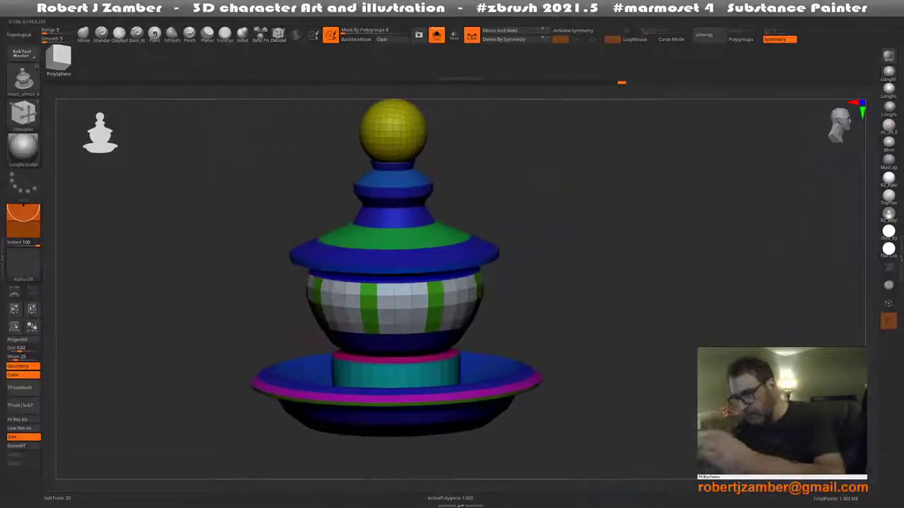
pyautogui.hotkey('shift', 'f')
pyautogui.press('d')
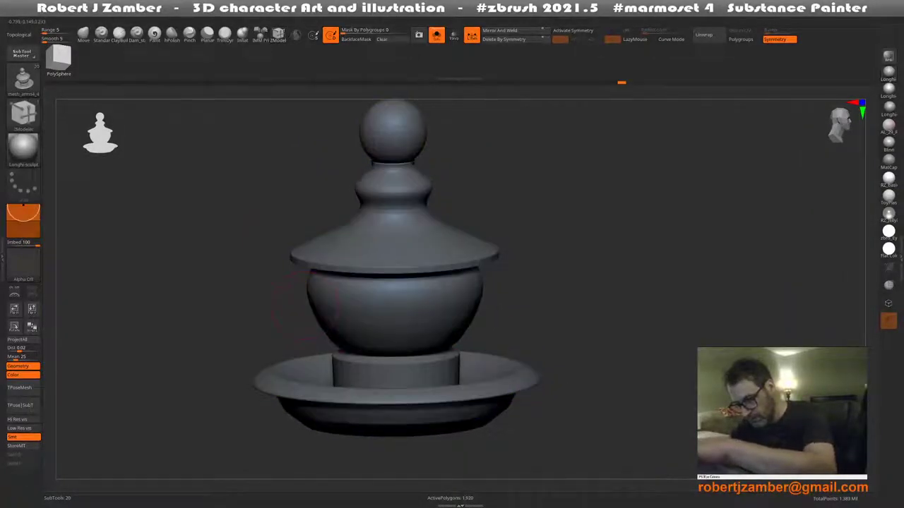
pyautogui.press('ctrl')
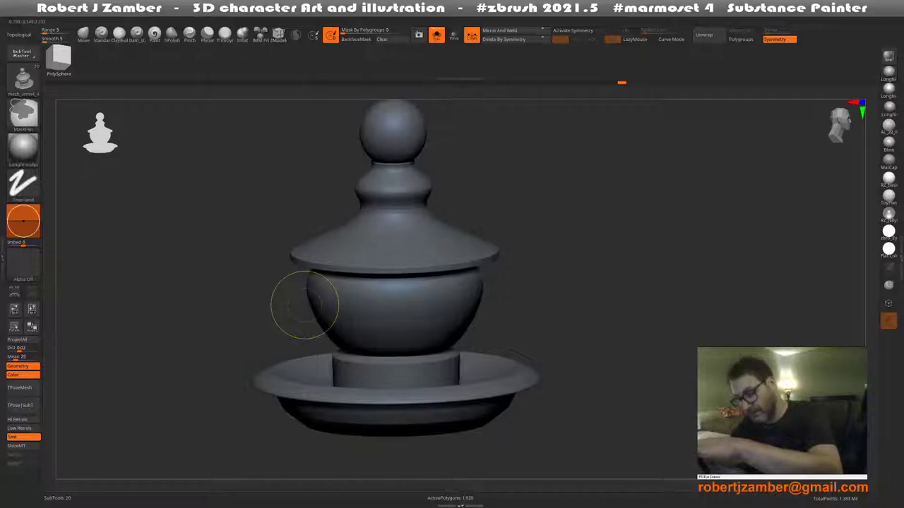
# Delete two thin polygon loops from the knob's neck, checking the smoothed rings after each
pyautogui.keyDown('ctrl'); pyautogui.keyDown('shift'); pyautogui.click(304, 305); pyautogui.keyUp('shift'); pyautogui.keyUp('ctrl')
pyautogui.press('d')
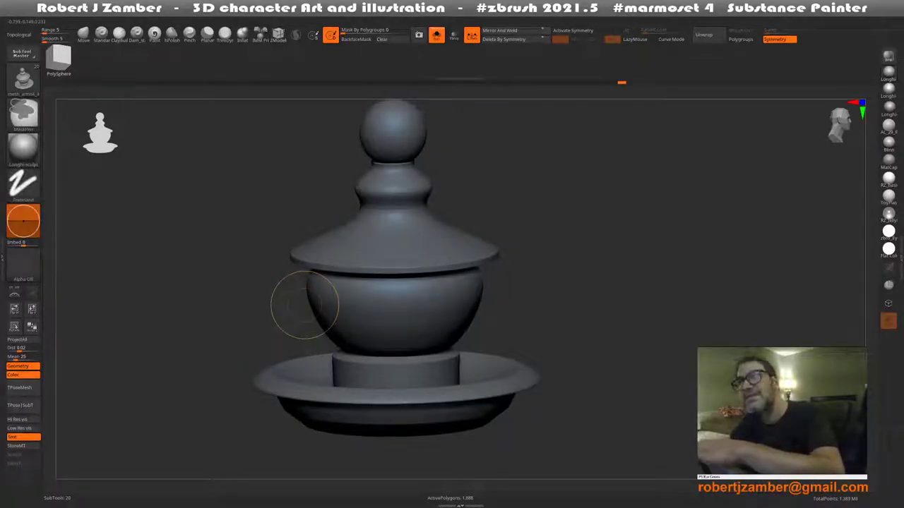
pyautogui.keyDown('ctrl'); pyautogui.keyDown('shift'); pyautogui.click(304, 305); pyautogui.keyUp('shift'); pyautogui.keyUp('ctrl')
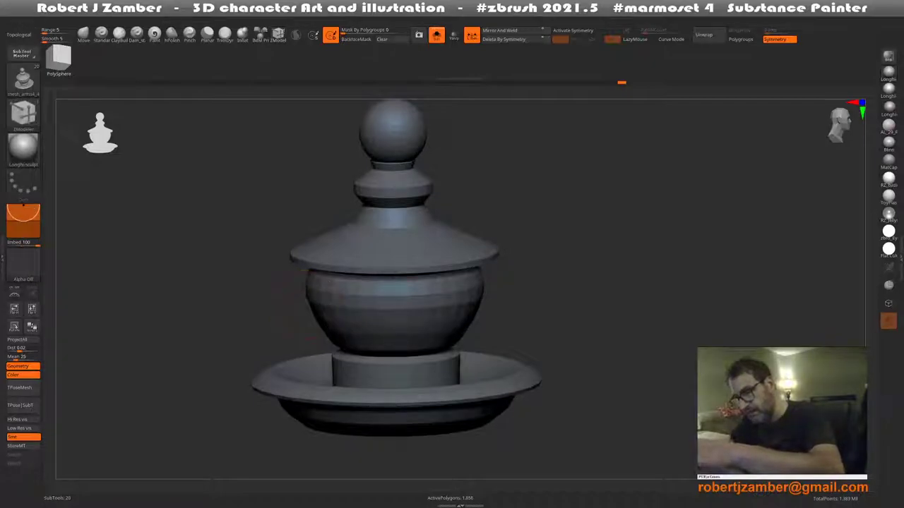
pyautogui.press('d')
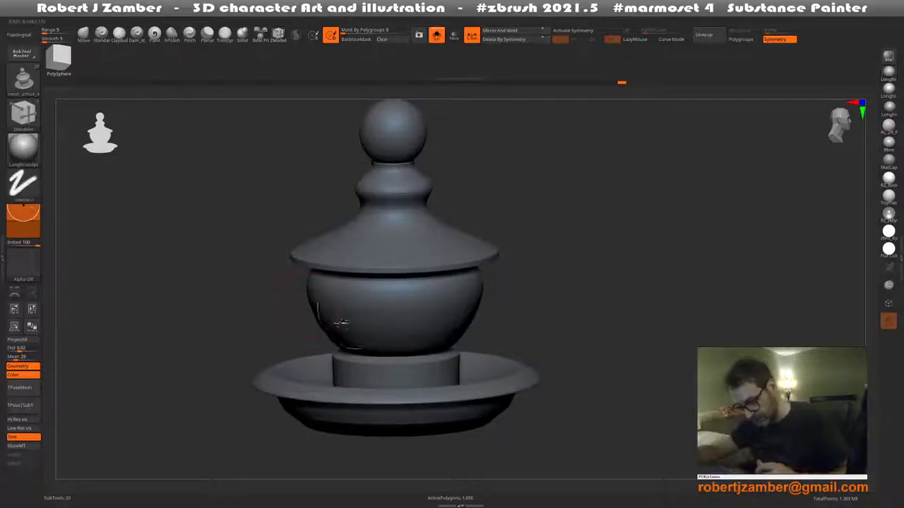
pyautogui.moveTo(343, 322)
pyautogui.mouseDown()
pyautogui.moveTo(331, 303)
pyautogui.moveTo(309, 327)
pyautogui.mouseUp()
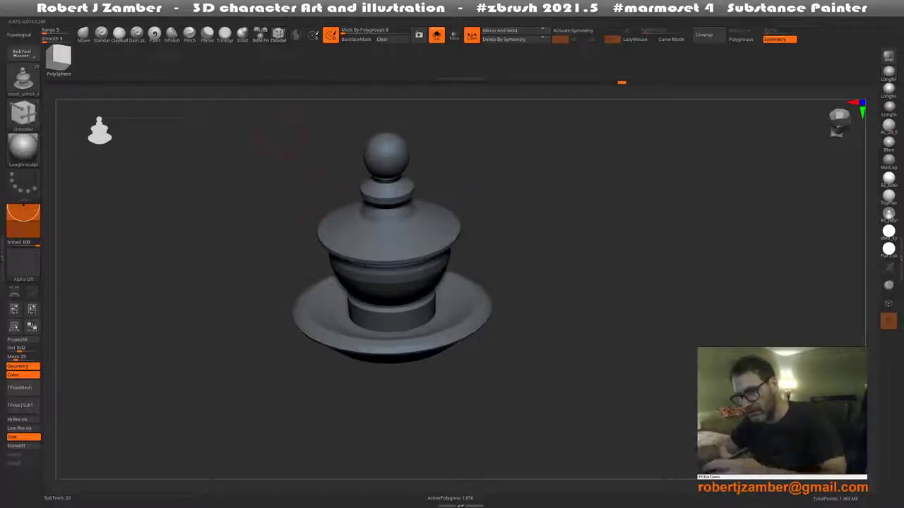
# Turn off Solo, Mirror And Weld the jar onto the opposite post, then toggle subtool visibility
pyautogui.click(436, 34)
pyautogui.moveTo(311, 325); pyautogui.dragTo(323, 310)
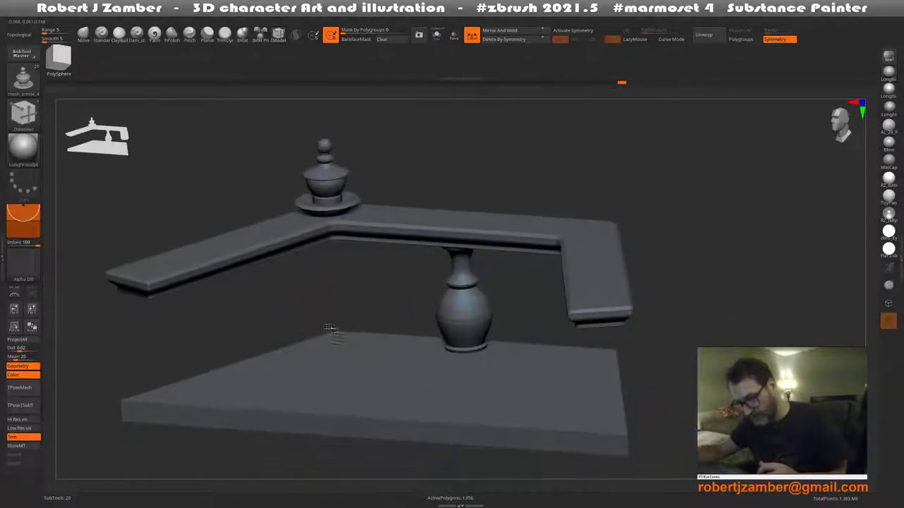
pyautogui.click(499, 31)
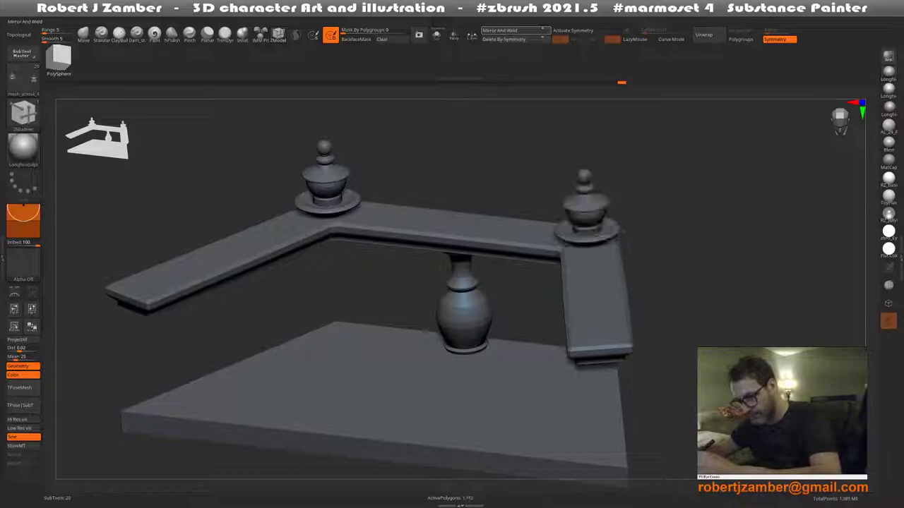
pyautogui.moveTo(671, 296)
pyautogui.keyDown('shift'); pyautogui.mouseDown()
pyautogui.moveTo(713, 286)
pyautogui.moveTo(494, 296)
pyautogui.mouseUp(); pyautogui.keyUp('shift')
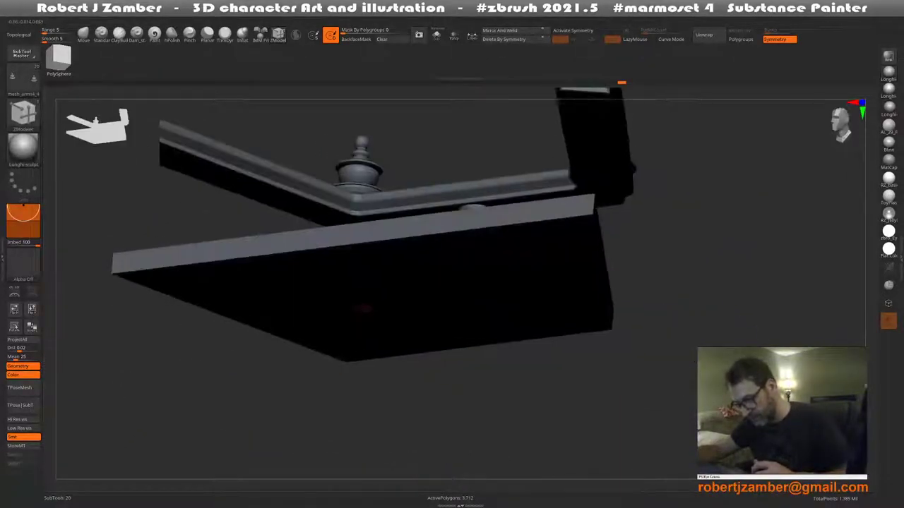
pyautogui.click(330, 34)
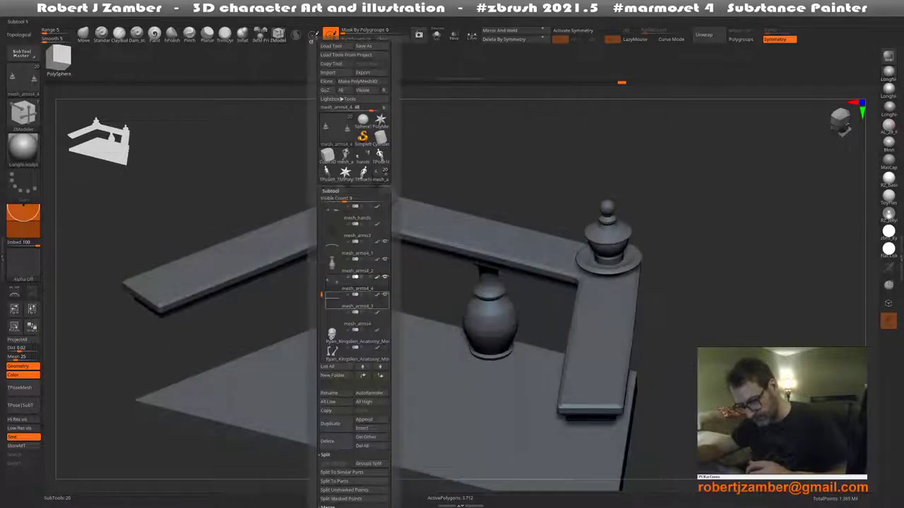
pyautogui.keyDown('shift'); pyautogui.click(386, 294); pyautogui.keyUp('shift')
# Make all subtools visible so the seated figure appears, then recentre the view on it
pyautogui.keyDown('shift'); pyautogui.click(385, 294); pyautogui.keyUp('shift')
pyautogui.moveTo(396, 317)
pyautogui.mouseDown()
pyautogui.moveTo(428, 342)
pyautogui.moveTo(390, 344)
pyautogui.moveTo(394, 359)
pyautogui.moveTo(372, 379)
pyautogui.moveTo(352, 334)
pyautogui.moveTo(395, 332)
pyautogui.mouseUp()
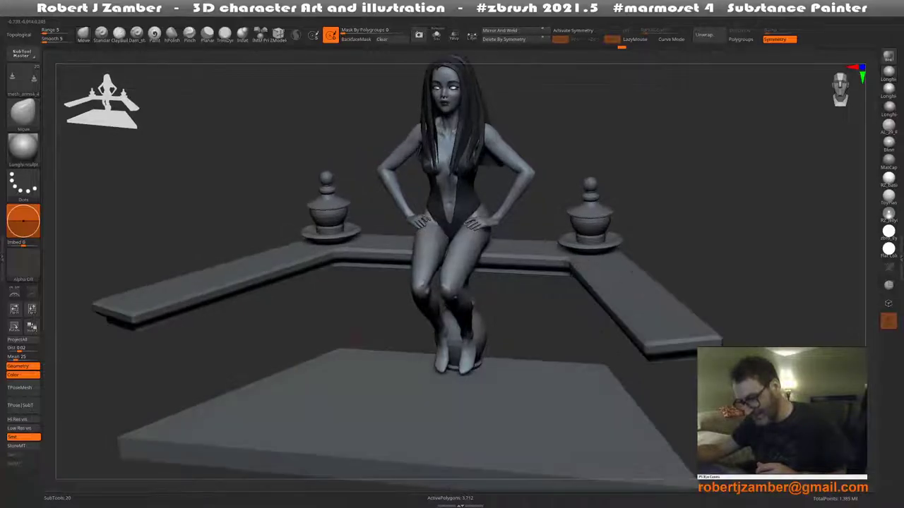
pyautogui.scroll(-2, 332, 283)
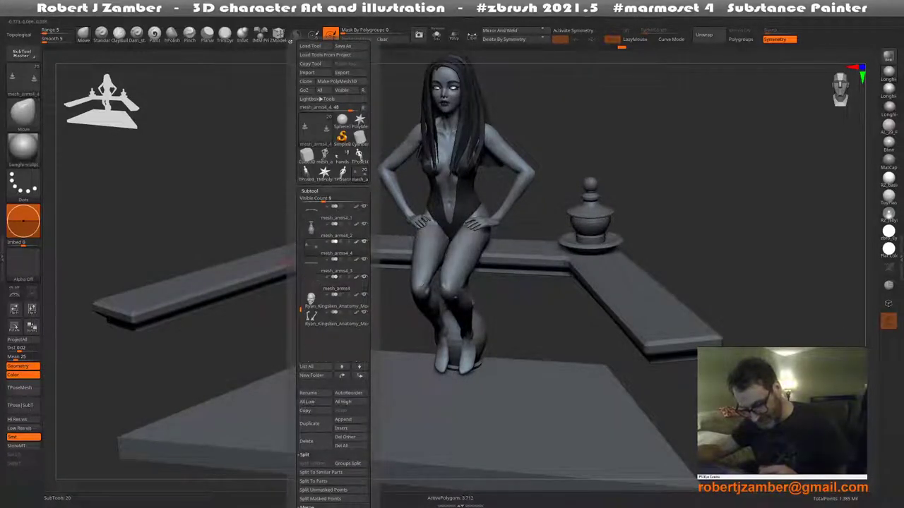
pyautogui.moveTo(367, 368)
pyautogui.keyDown('shift'); pyautogui.mouseDown()
pyautogui.moveTo(376, 353)
pyautogui.moveTo(388, 357)
pyautogui.moveTo(384, 369)
pyautogui.moveTo(363, 355)
pyautogui.moveTo(357, 331)
pyautogui.mouseUp(); pyautogui.keyUp('shift')
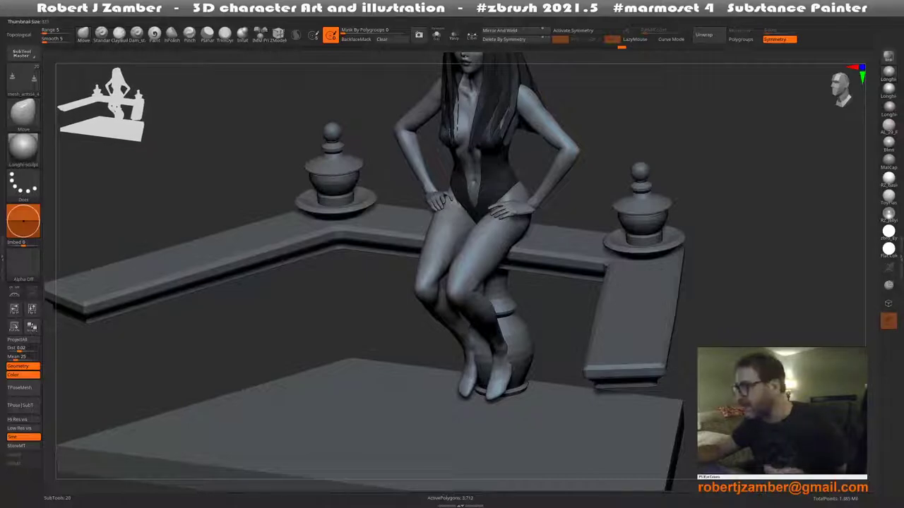
pyautogui.keyDown('alt'); pyautogui.moveTo(299, 330); pyautogui.dragTo(322, 327); pyautogui.keyUp('alt')
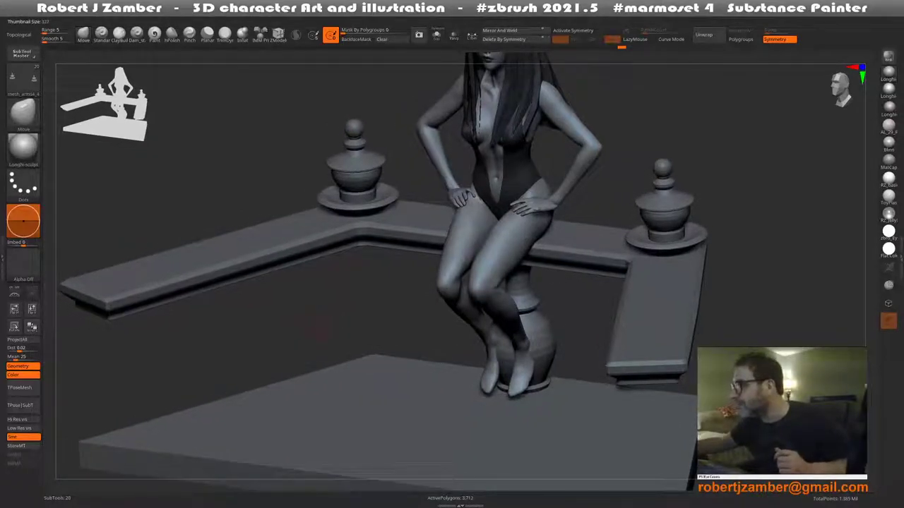